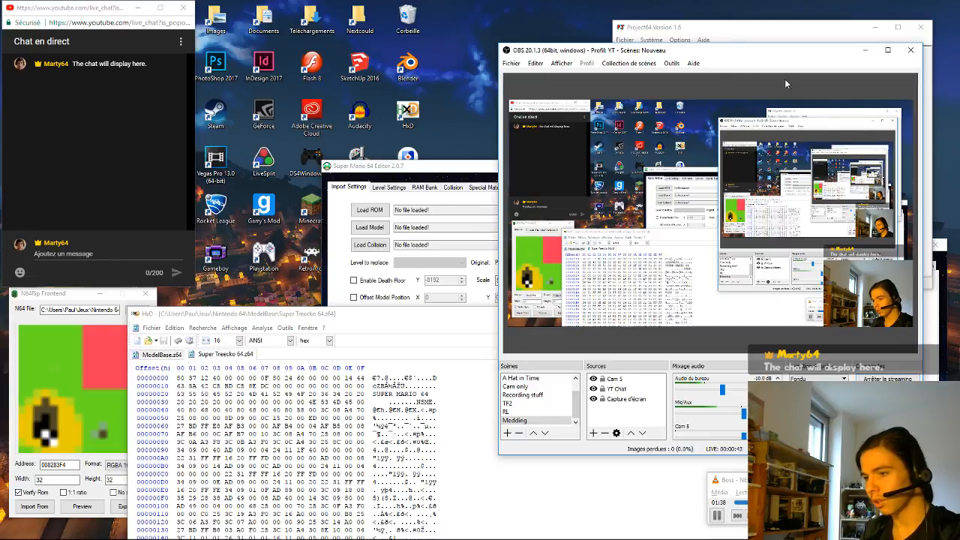
Step: Minimize the OBS window and the live chat window to clear the desktop
left_click(865, 49)
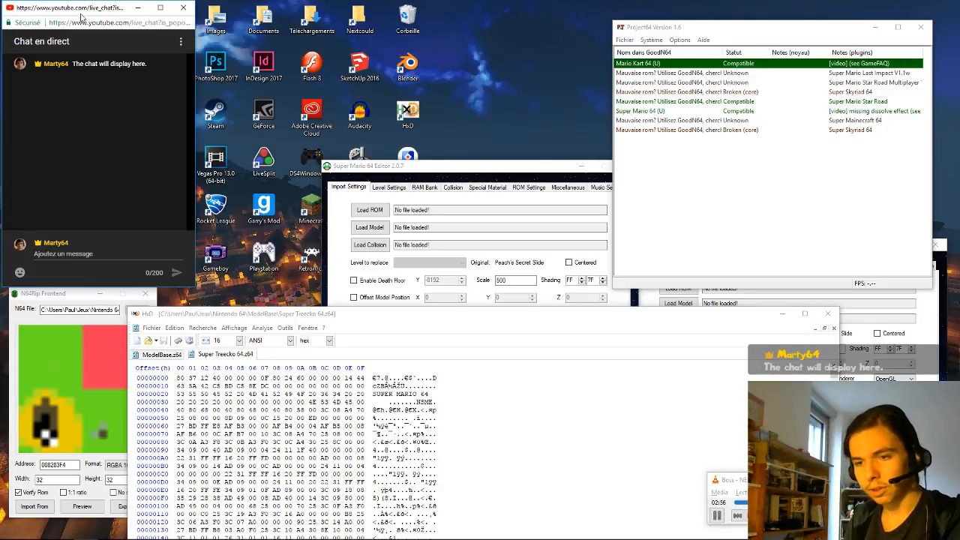
left_click_drag(115, 9, 131, 328)
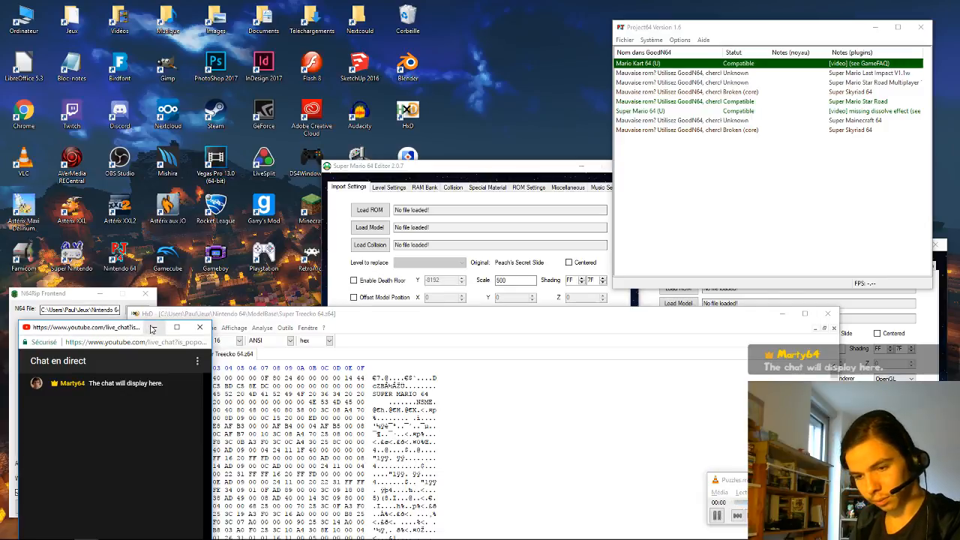
left_click(153, 327)
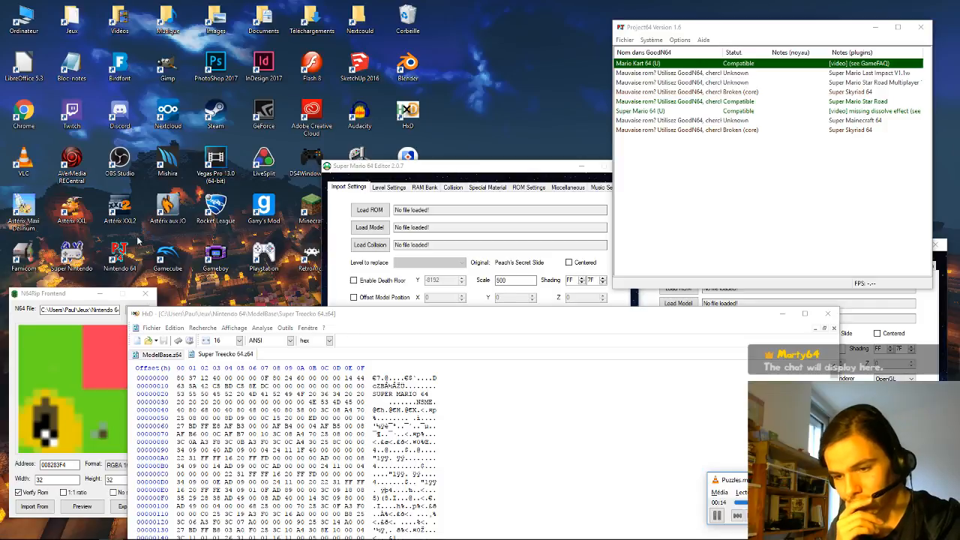
left_click(625, 39)
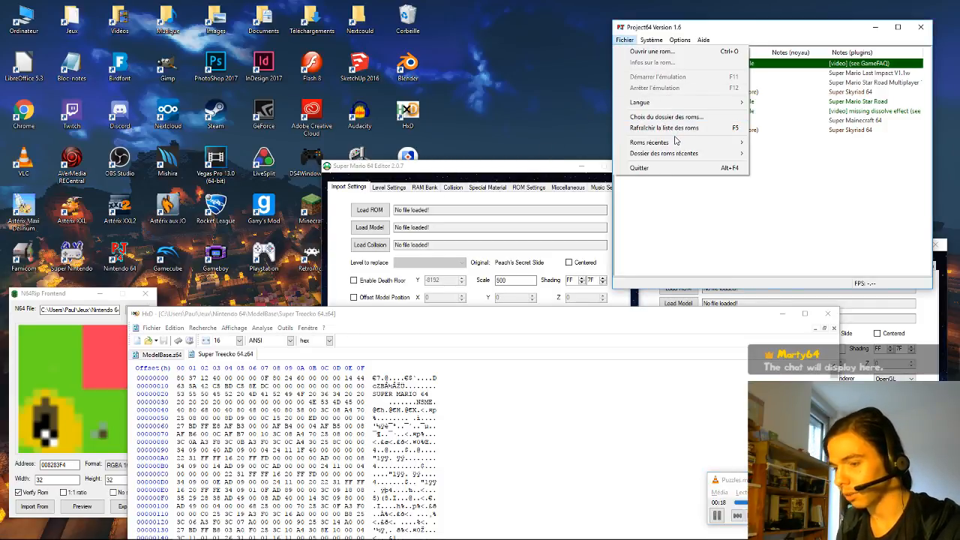
mouse_move(184, 530)
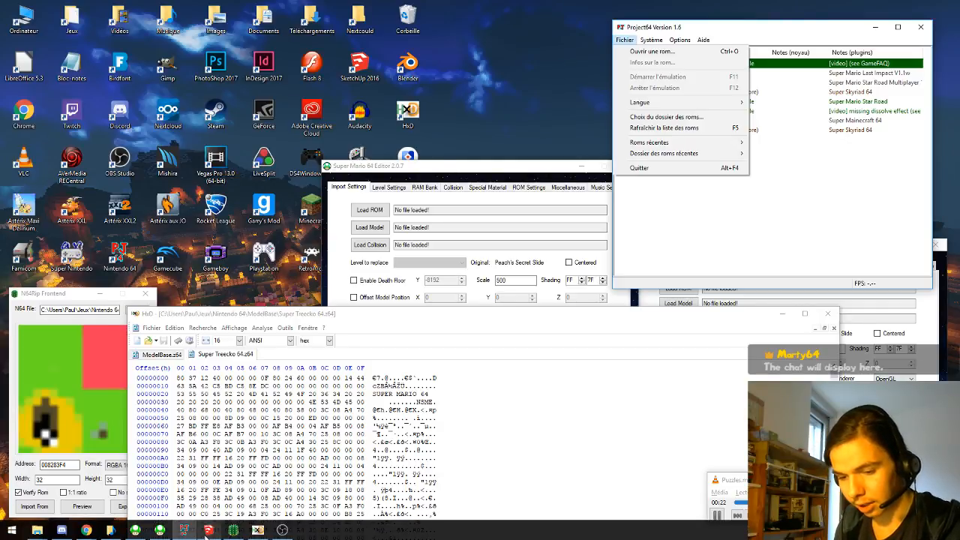
left_click(282, 530)
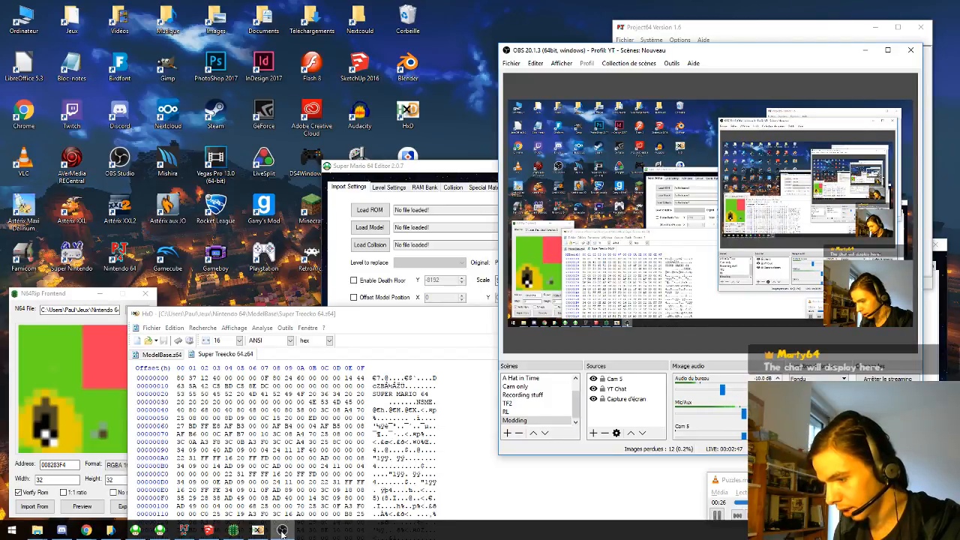
left_click(282, 530)
Step: Open the ROM Super Treecko 64.z64 from the ModelBase folder in Project64 and reposition the emulator window
left_click(624, 40)
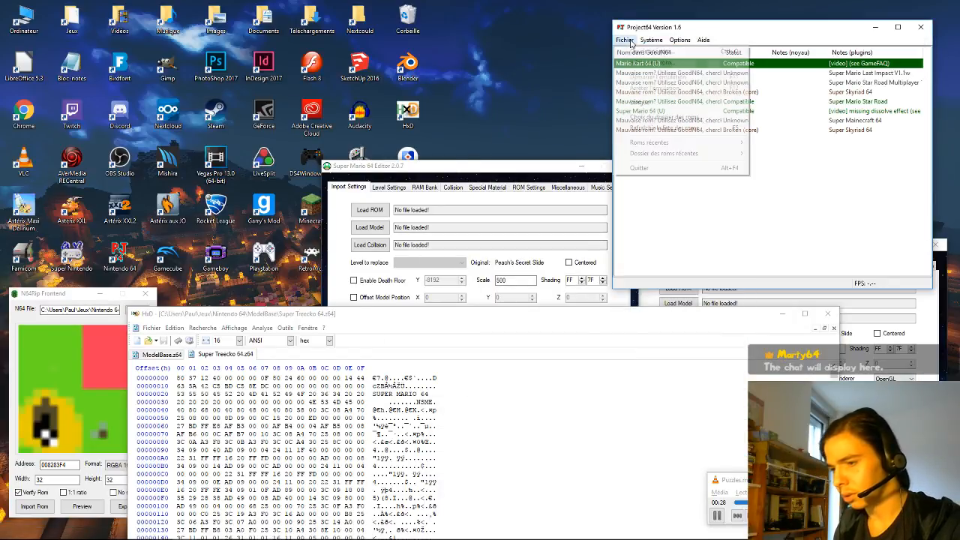
mouse_move(648, 142)
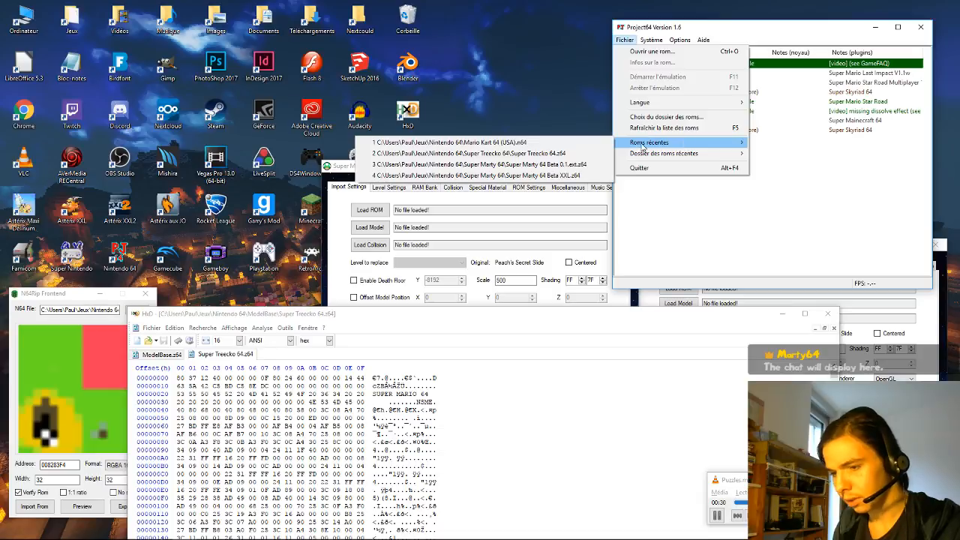
left_click(646, 53)
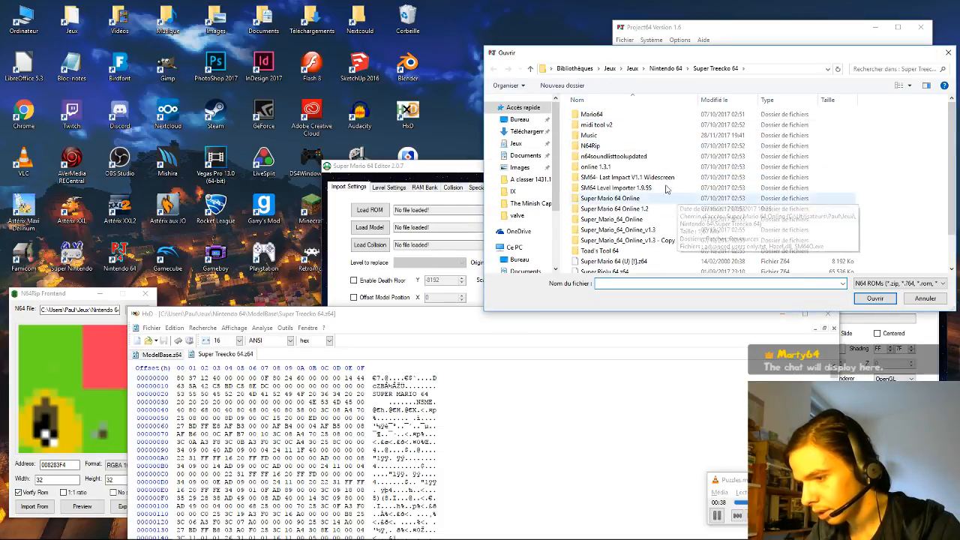
left_click(666, 68)
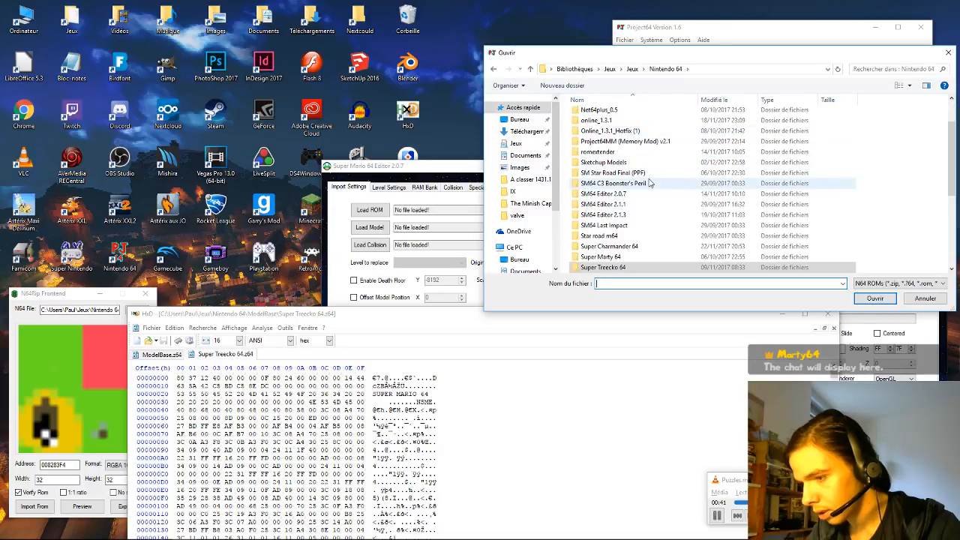
scroll(650, 182, "up", 1)
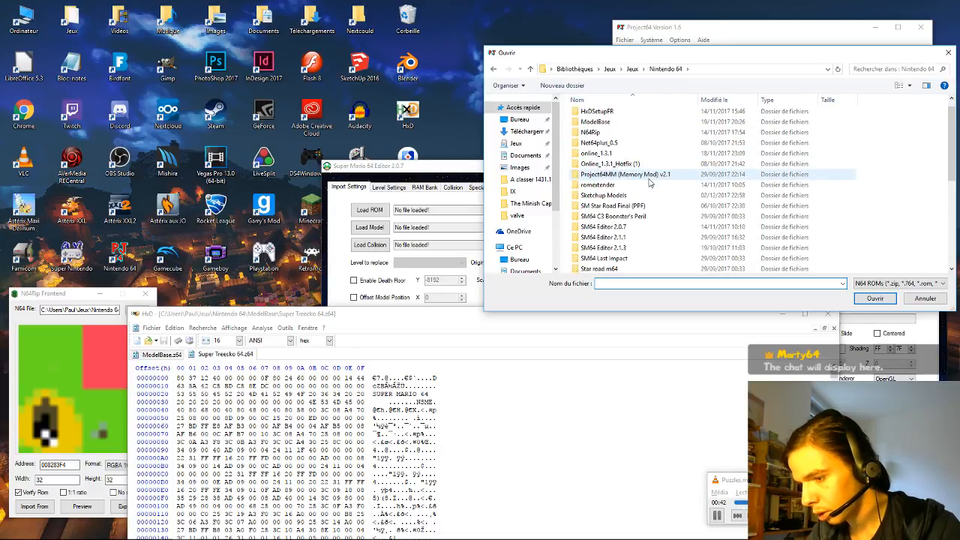
left_click(657, 122)
double_click(656, 124)
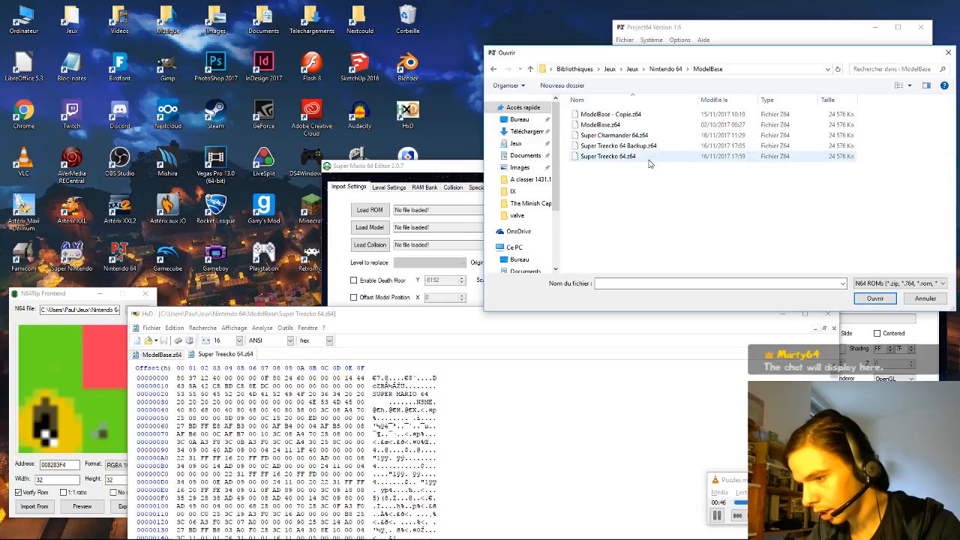
double_click(651, 156)
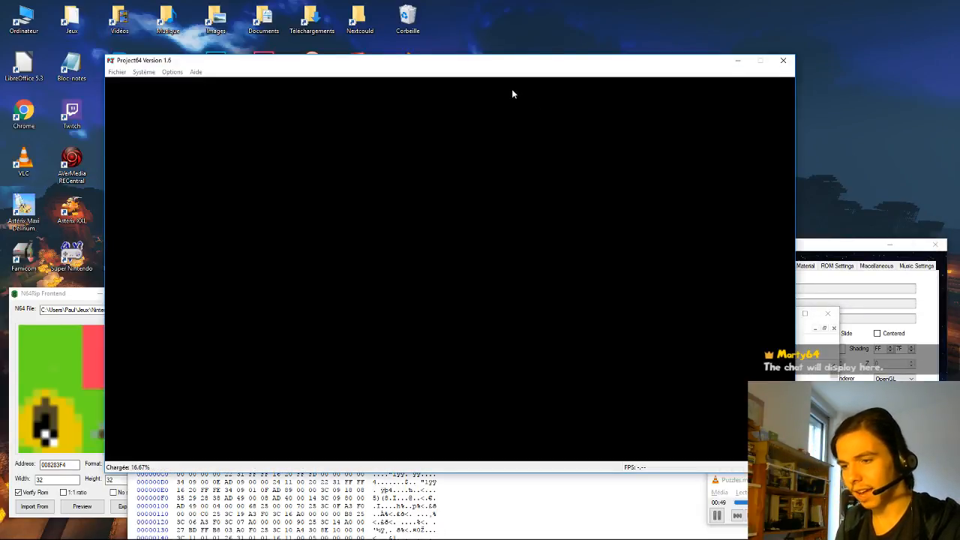
left_click_drag(511, 68, 554, 56)
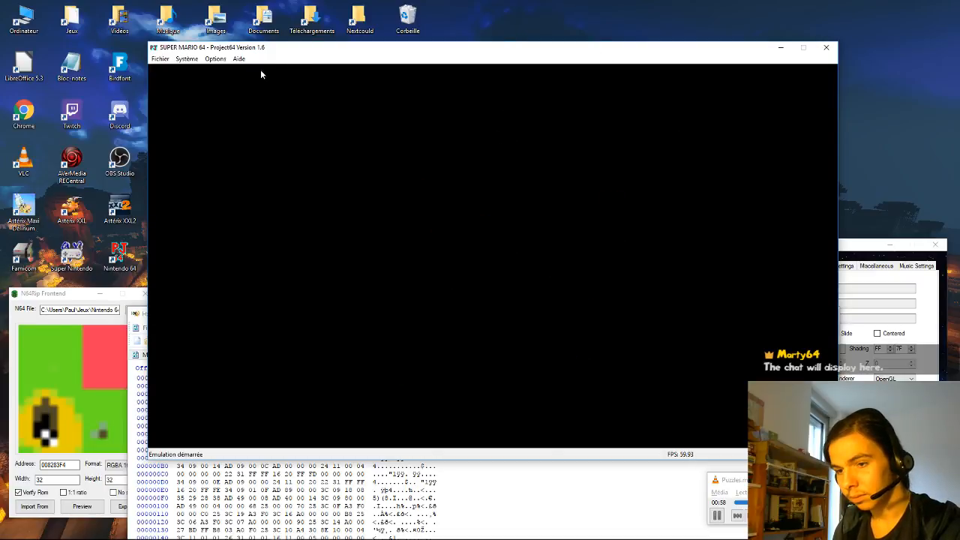
Step: Start the game from the Mario A save file and walk the character around to examine its custom head model
key("Return")
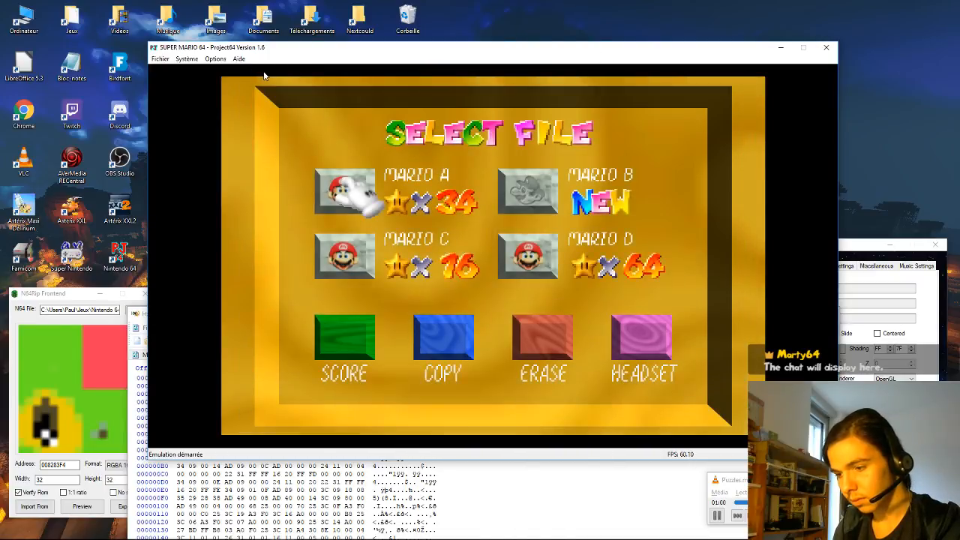
key("Return")
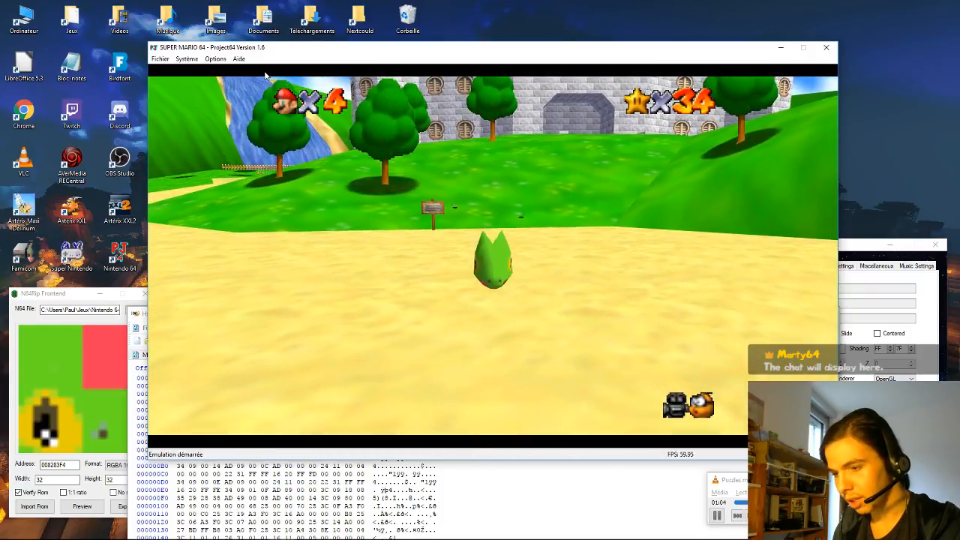
key("Left")
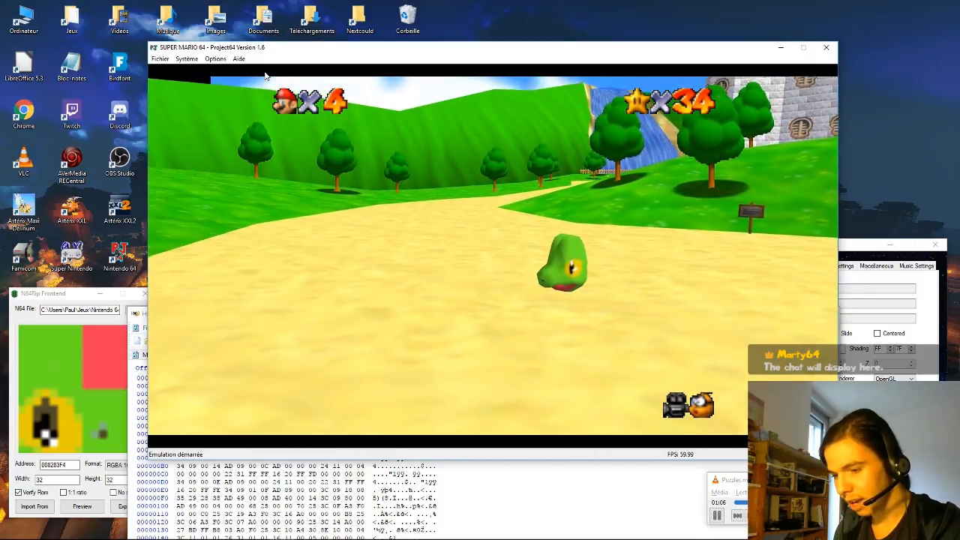
key("Left")
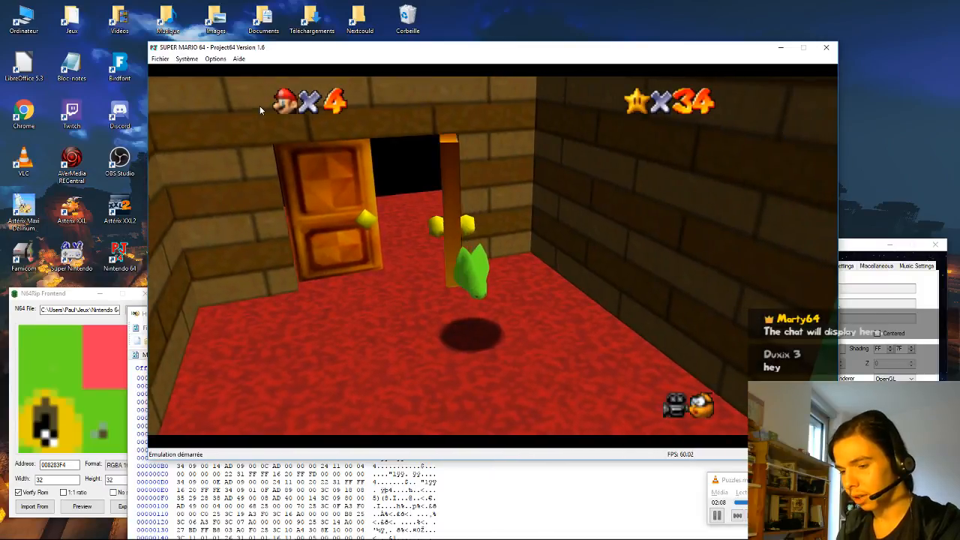
Step: Open the cheat code list for the running game
left_click(215, 58)
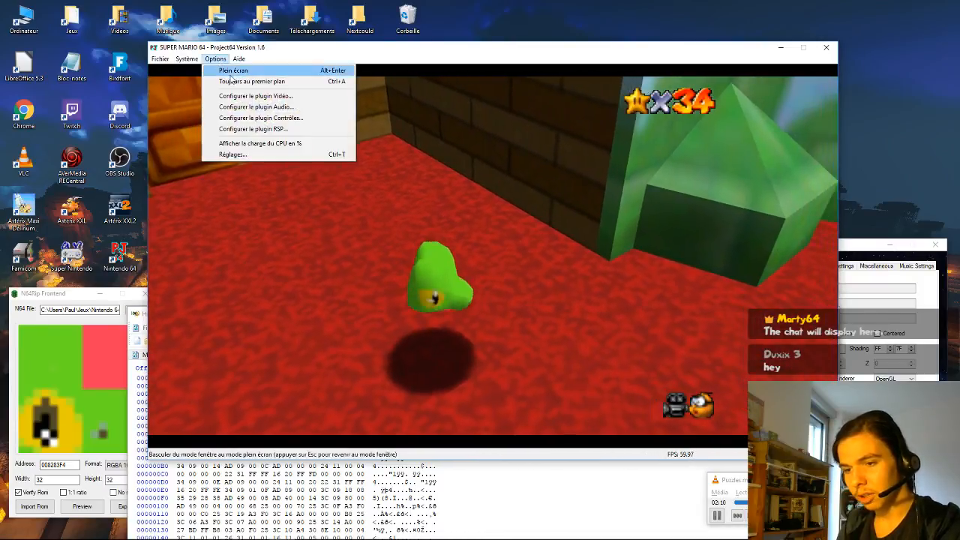
mouse_move(187, 58)
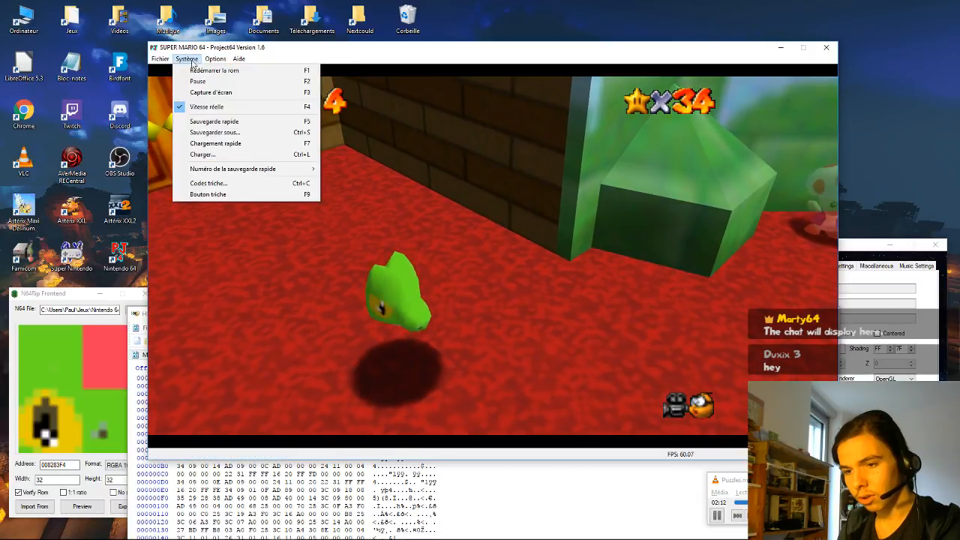
left_click(206, 182)
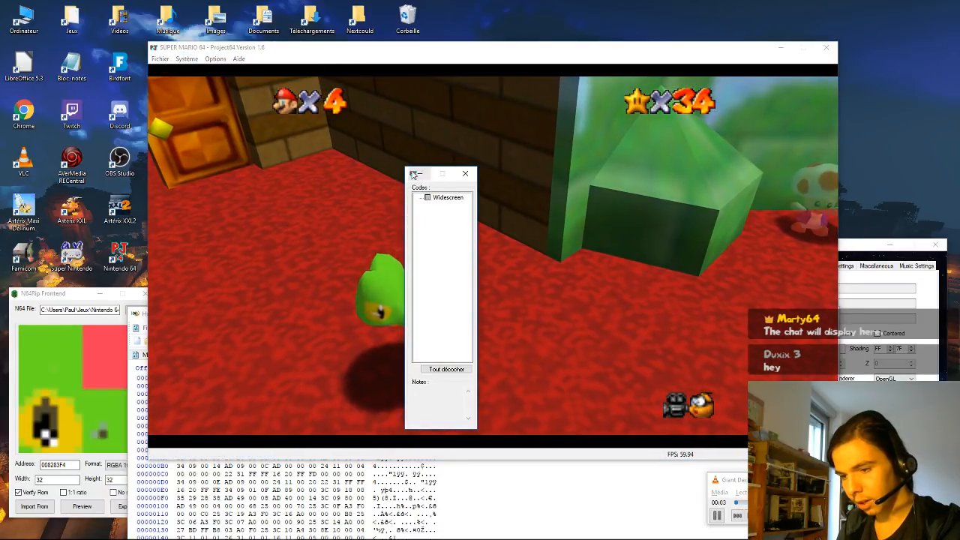
left_click(415, 145)
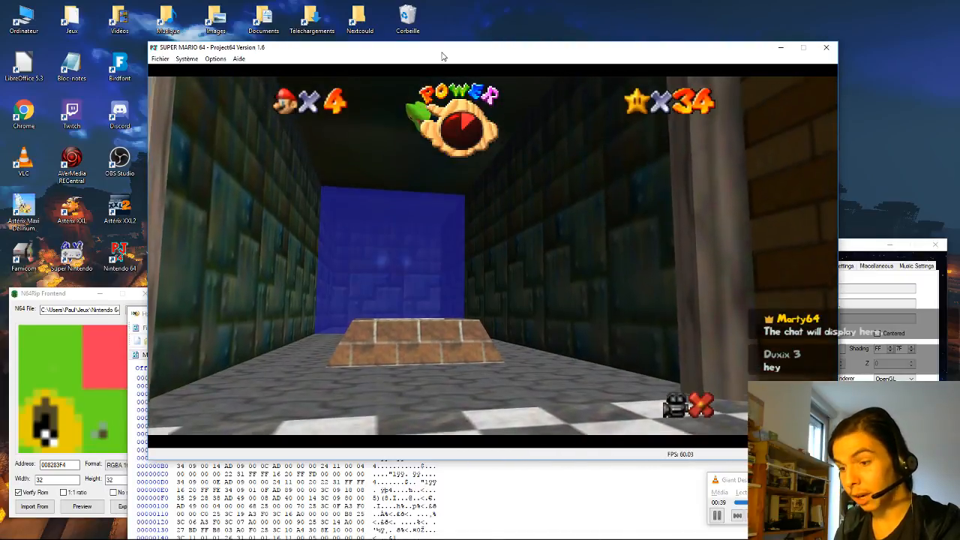
Step: Pause the game and end the emulation
key("Return")
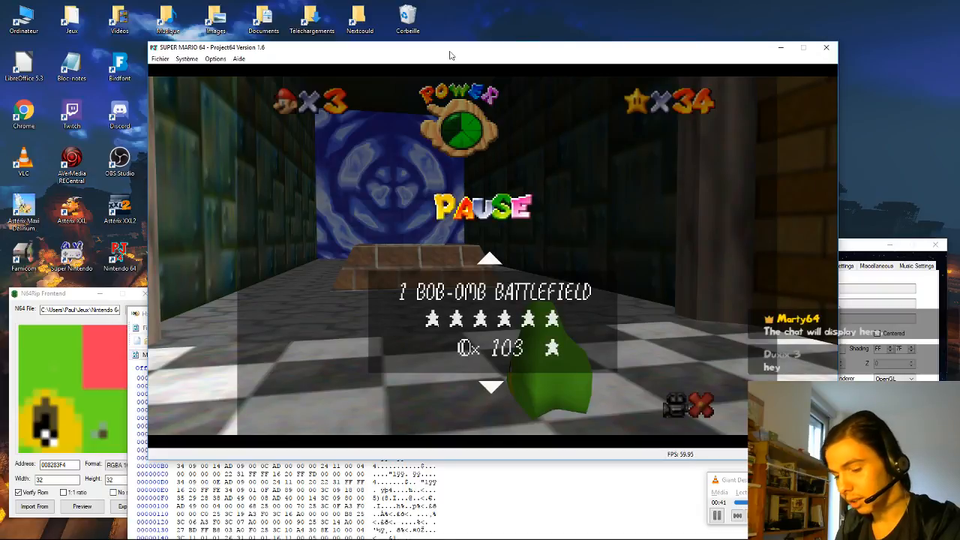
key("F12")
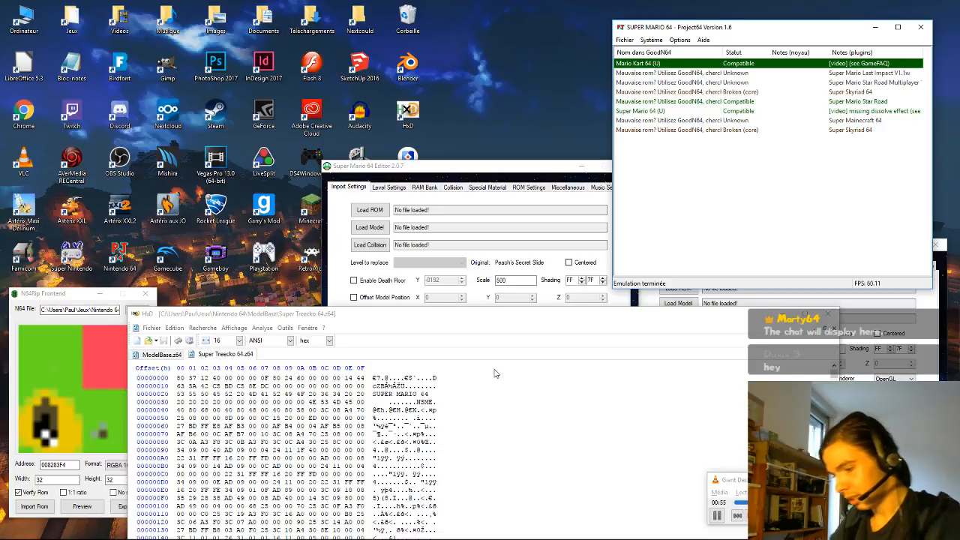
Step: Rearrange the HxD, N64Rip Frontend and Super Mario 64 Editor windows on the desktop, with the editor in front
left_click_drag(491, 315, 549, 270)
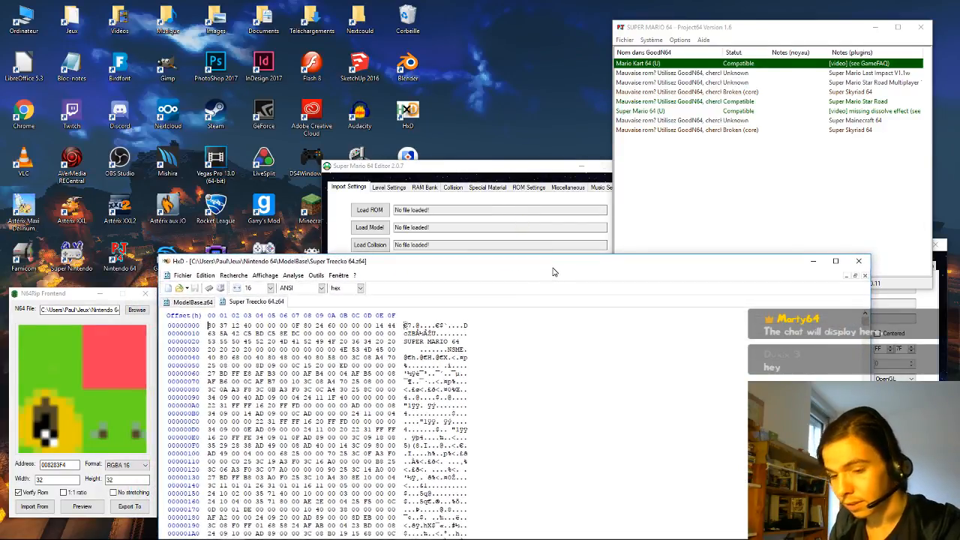
mouse_move(43, 300)
left_mouse_down()
mouse_move(43, 249)
mouse_move(43, 309)
left_mouse_up()
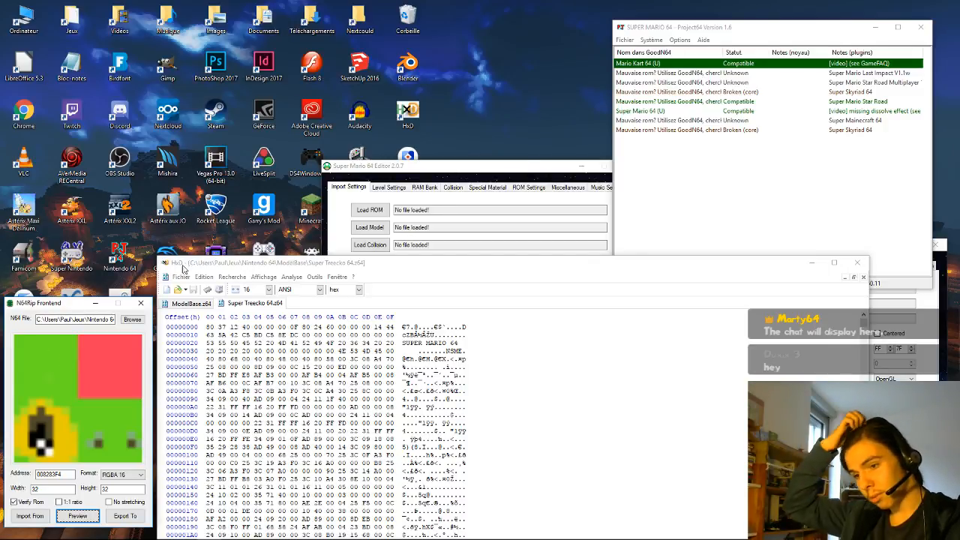
left_click_drag(414, 172, 368, 160)
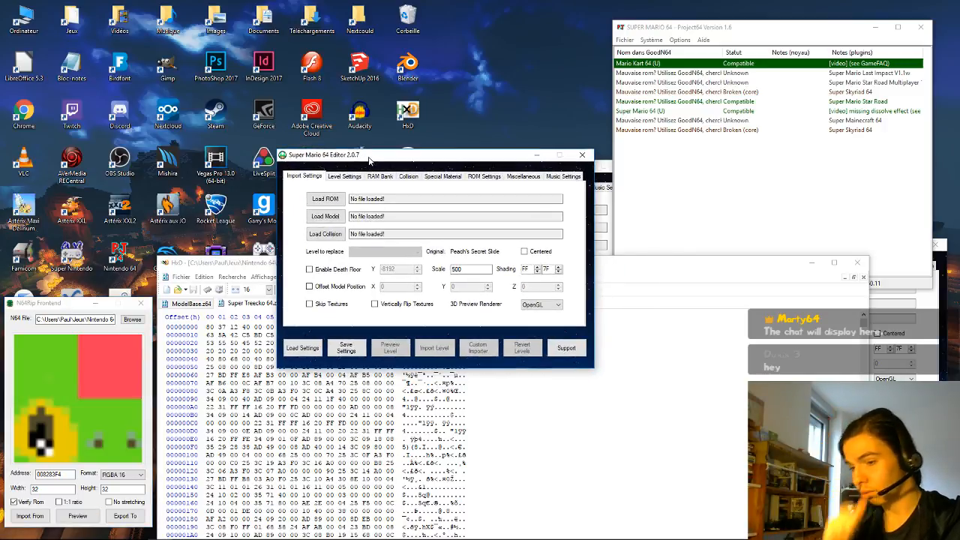
Step: Load Super Treecko 64.z64 from the ModelBase folder into the Super Mario 64 Editor, declining the obj_import195S.ppf patch
left_click(330, 198)
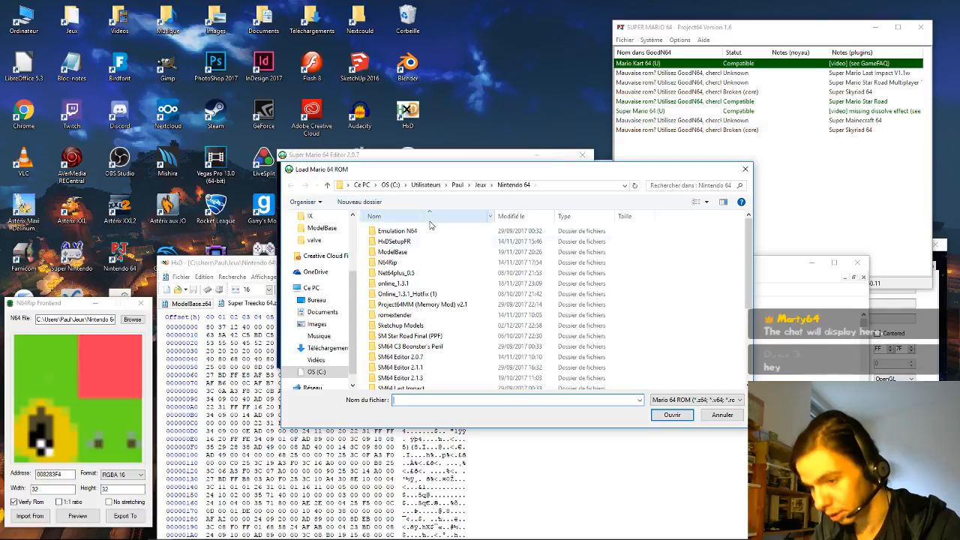
scroll(480, 327, "down", 1)
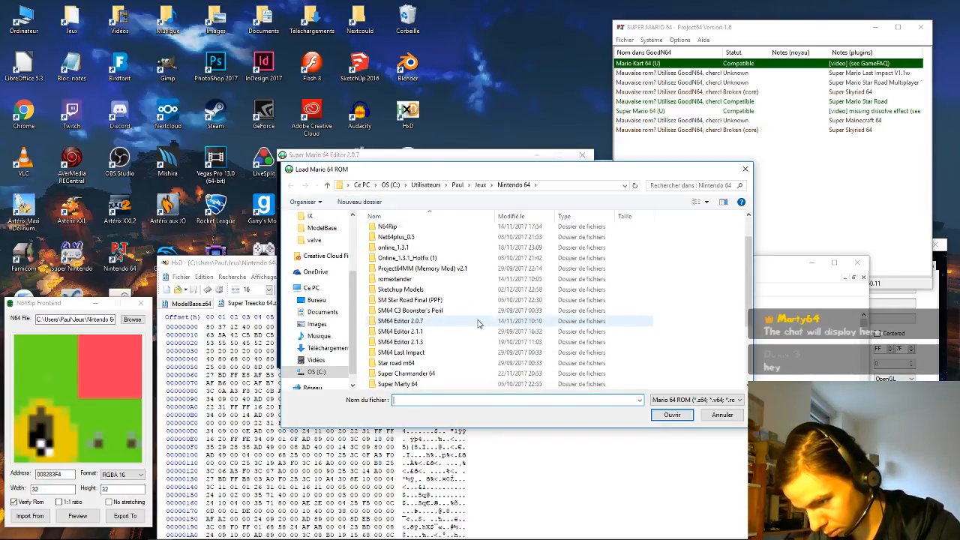
scroll(450, 251, "up", 1)
double_click(422, 252)
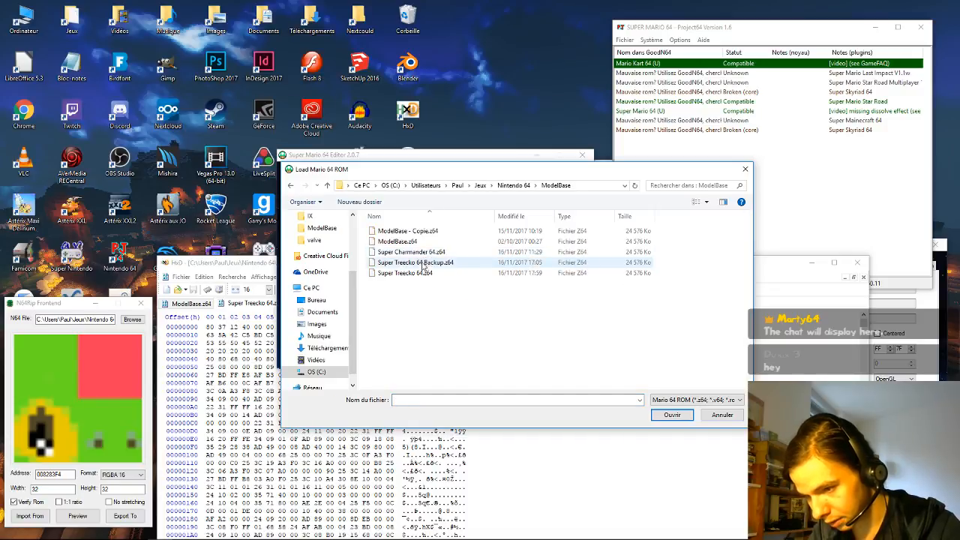
double_click(428, 276)
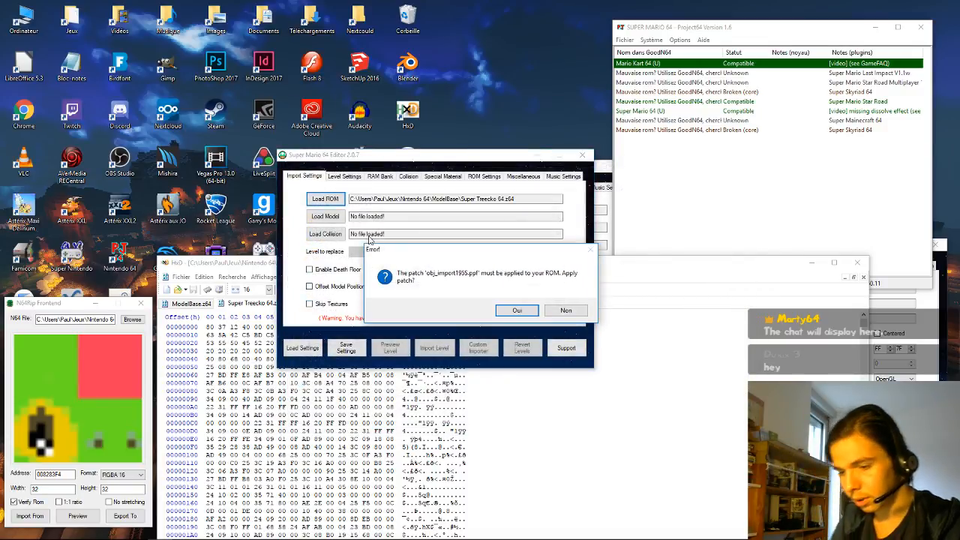
left_click(558, 309)
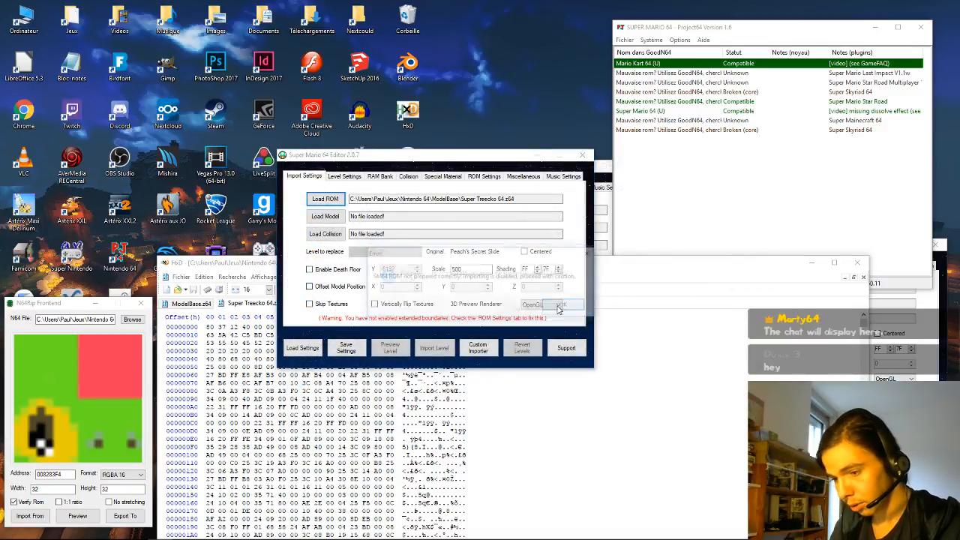
left_click(559, 307)
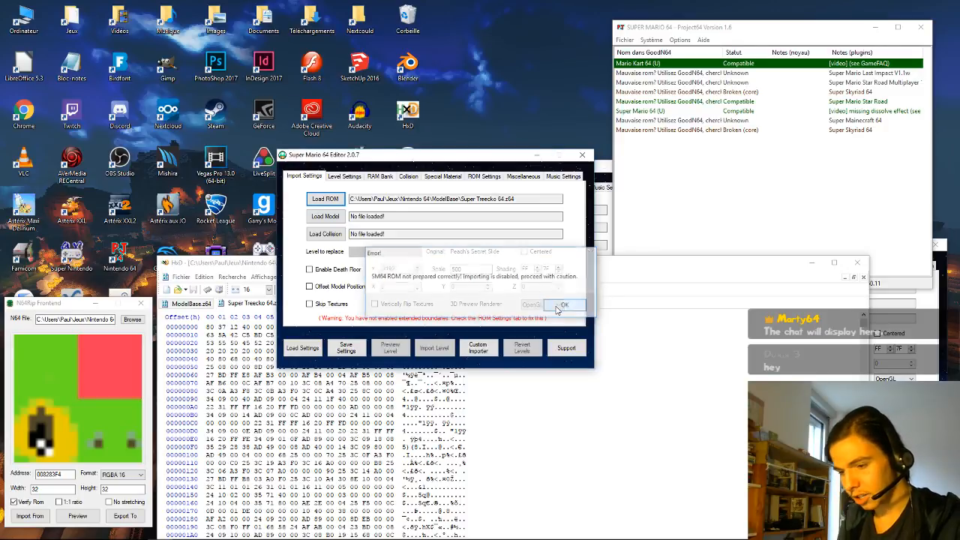
Step: Load Treecko_Torso_Final.obj from the Sketchup Models folder as the model, continuing past the error, and set the scale to 600
left_click(330, 217)
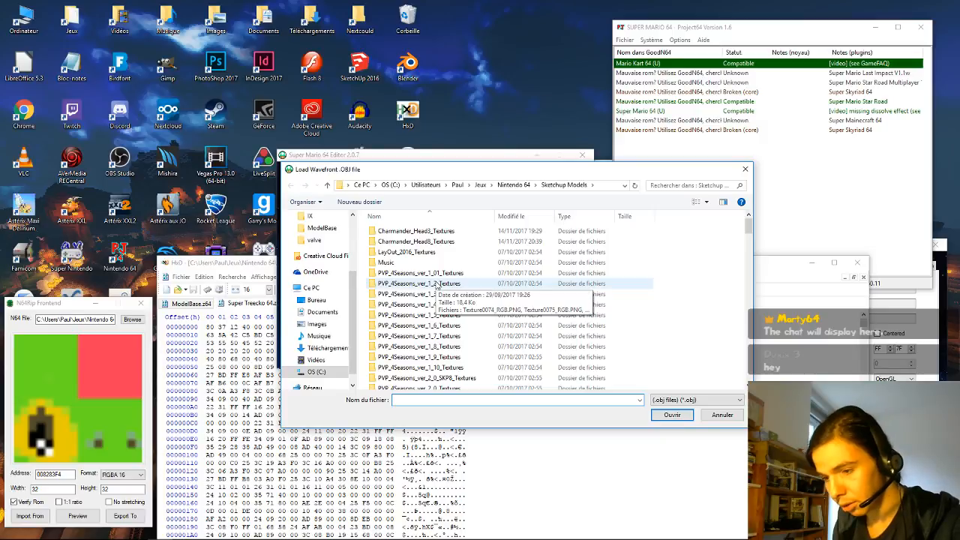
scroll(480, 285, "down", 3)
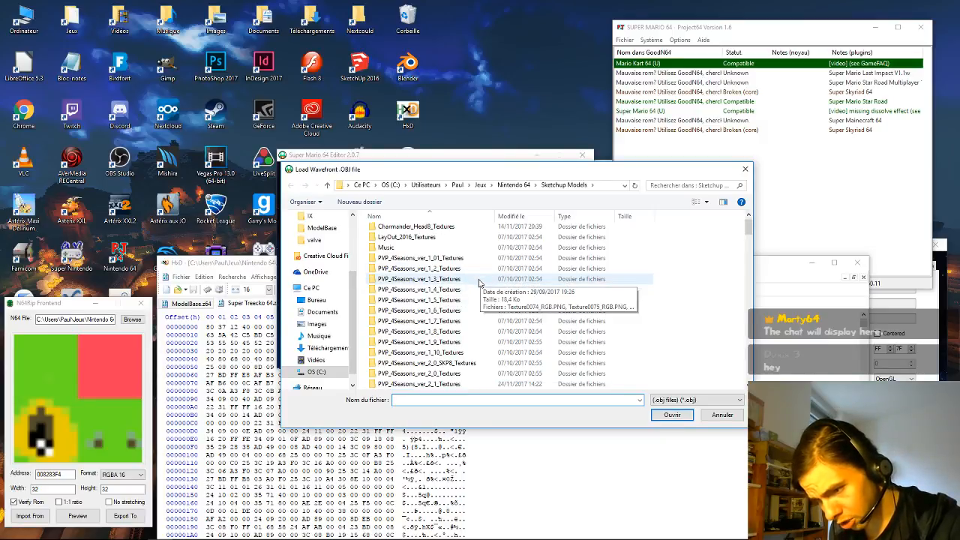
scroll(441, 303, "down", 15)
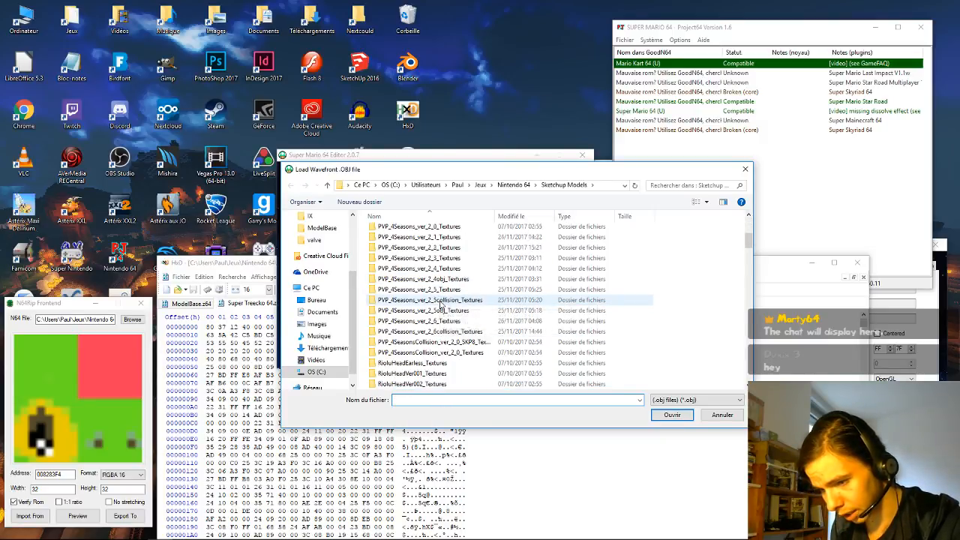
scroll(443, 302, "down", 12)
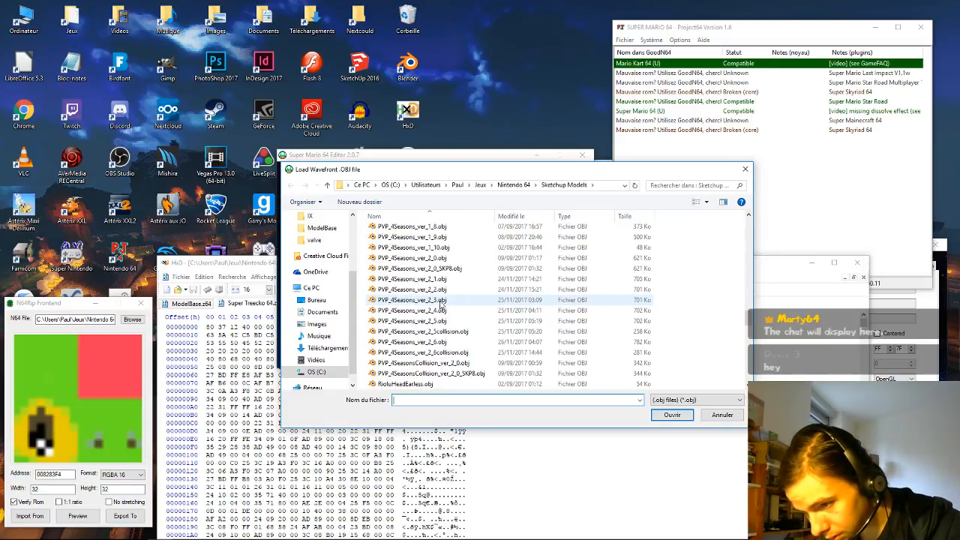
scroll(484, 327, "down", 5)
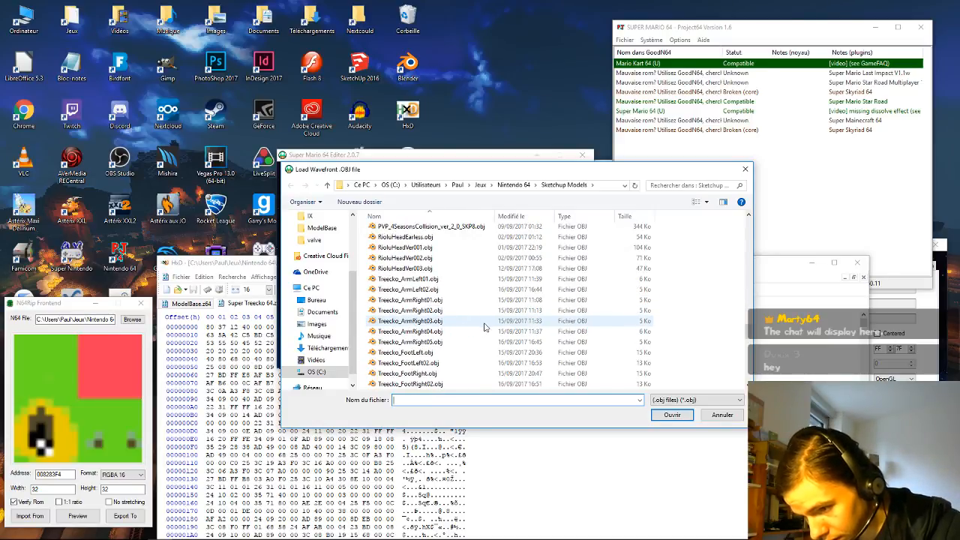
scroll(546, 377, "down", 5)
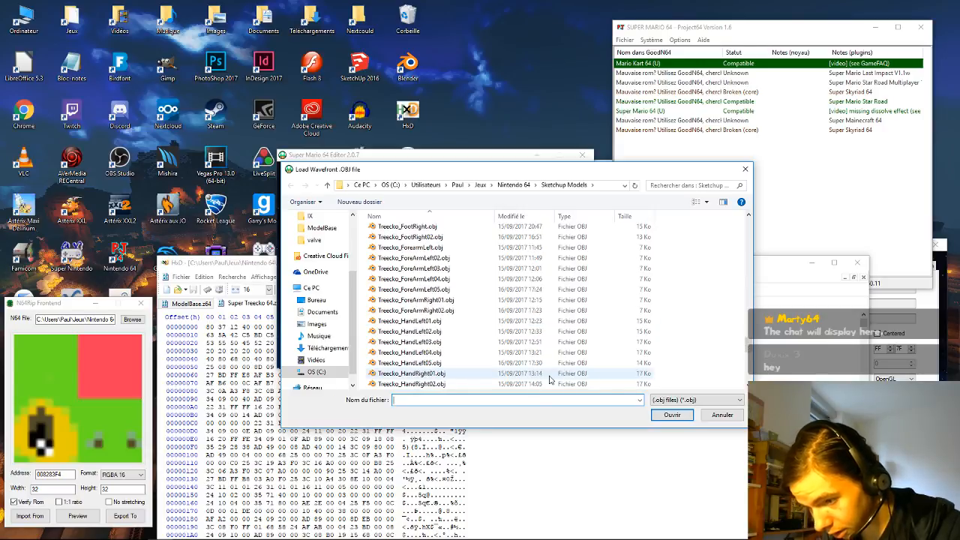
scroll(550, 379, "down", 4)
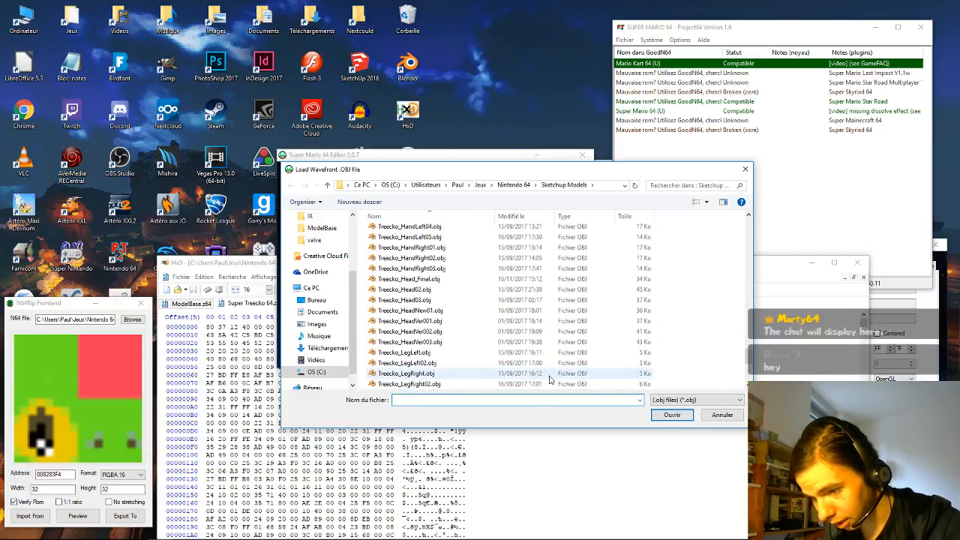
scroll(550, 379, "down", 1)
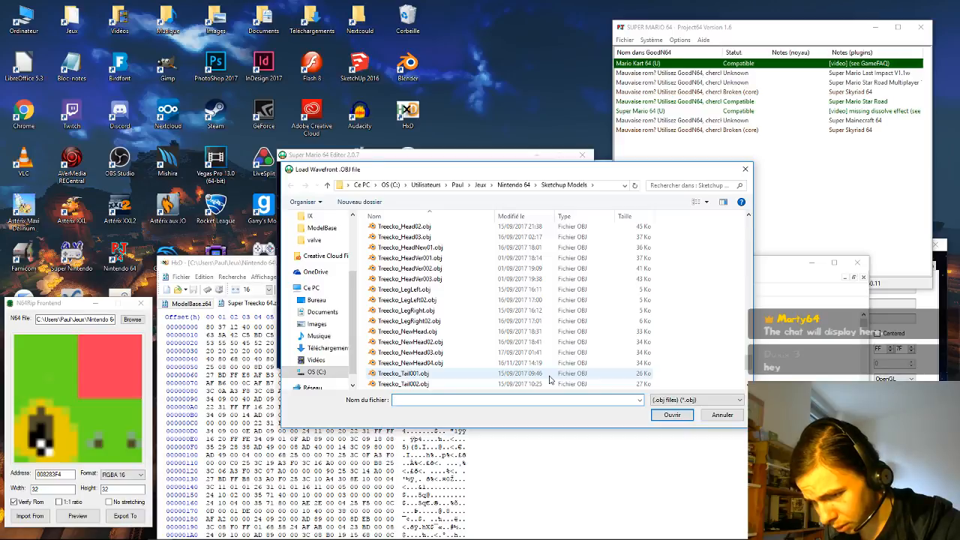
scroll(486, 345, "down", 3)
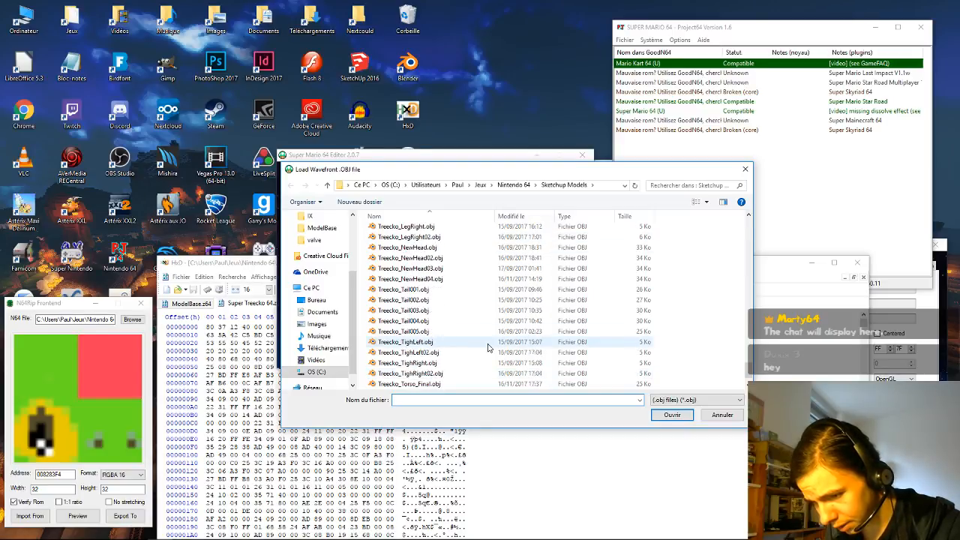
scroll(487, 348, "down", 1)
left_click(480, 353)
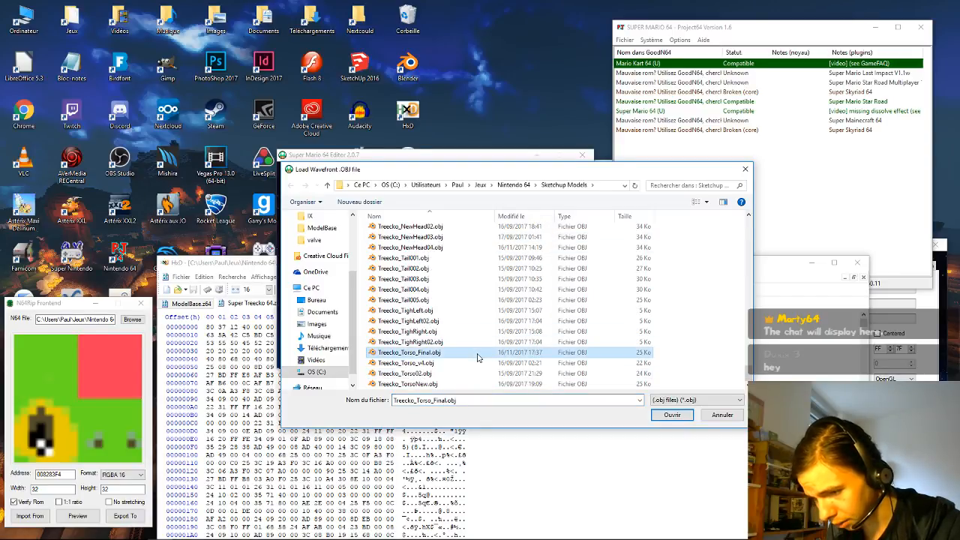
double_click(455, 355)
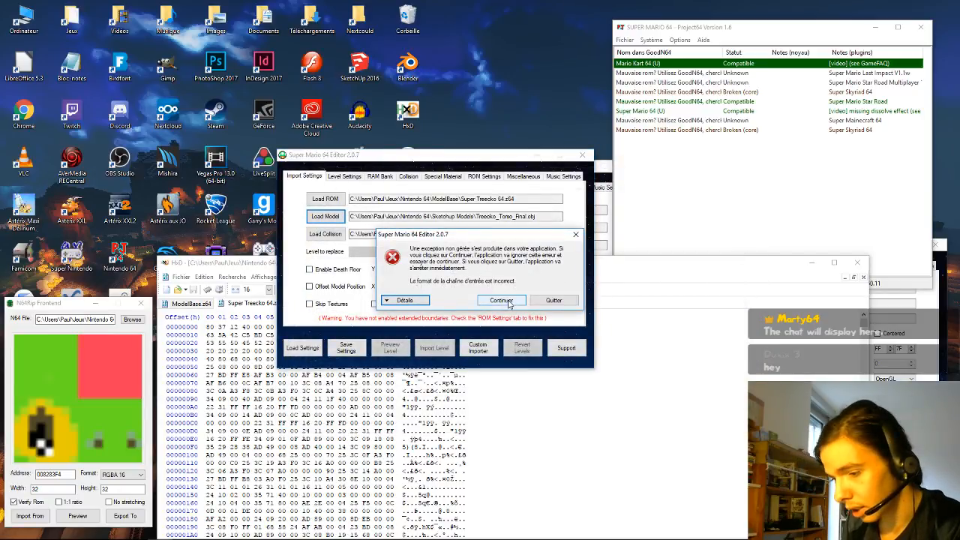
left_click(508, 304)
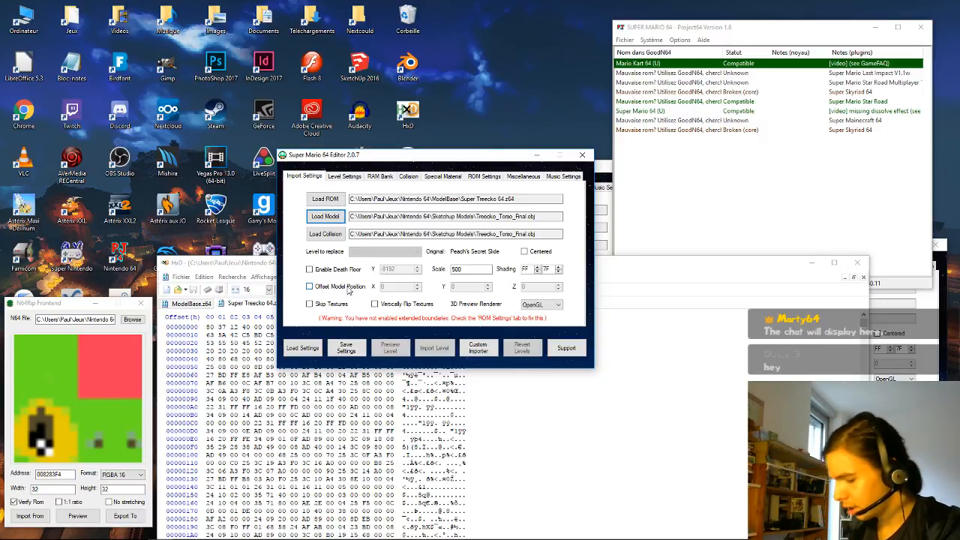
double_click(457, 268)
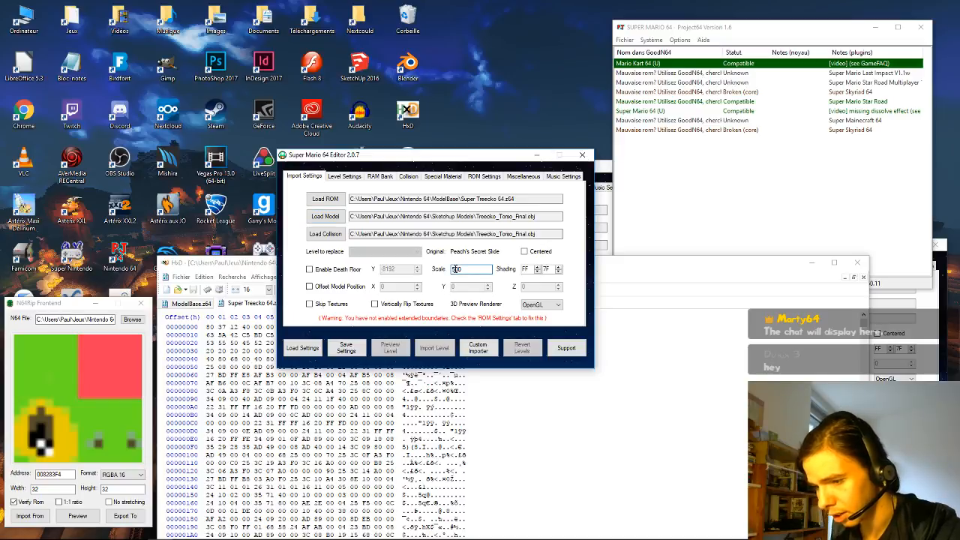
type("600")
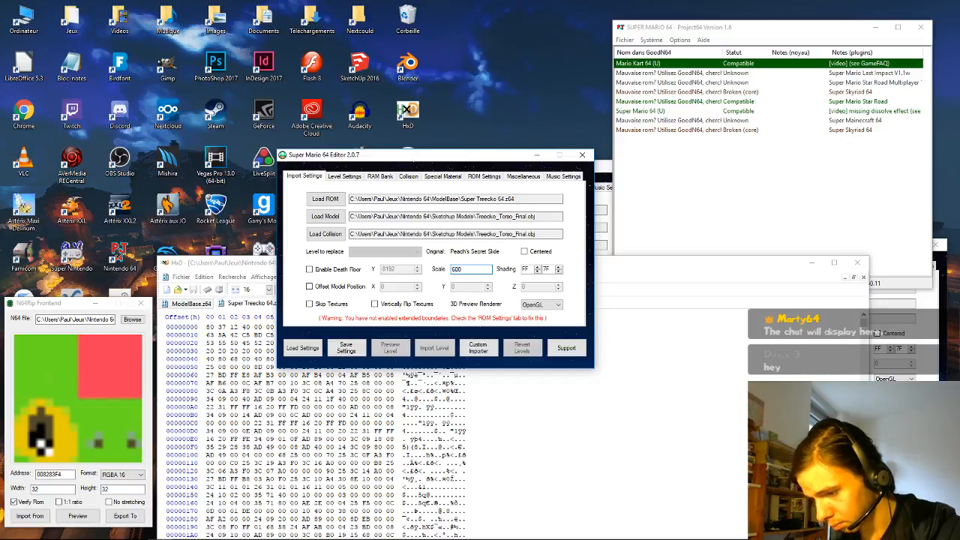
Step: Switch to VLC to skip to the next music track, and return to the Super Mario 64 Editor
key("alt+Tab")
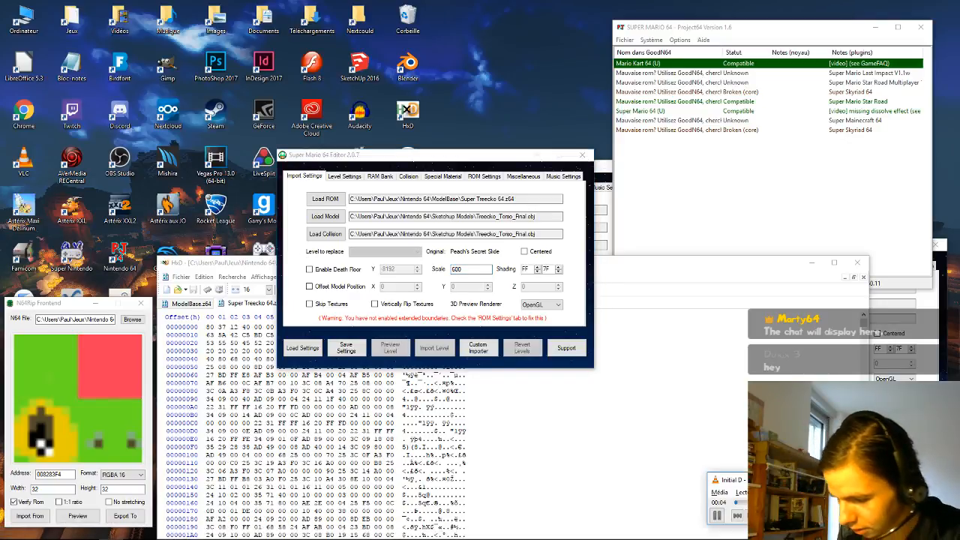
key("n")
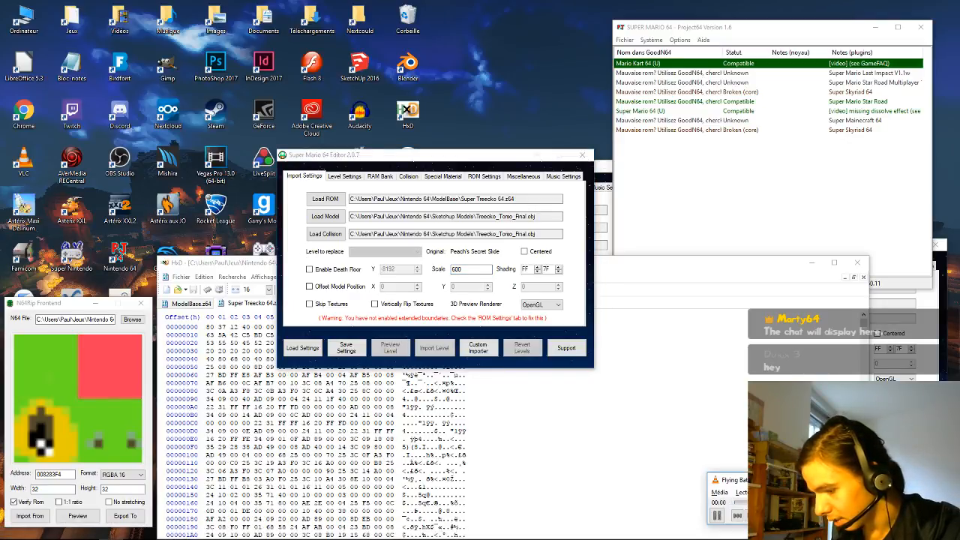
left_click(696, 271)
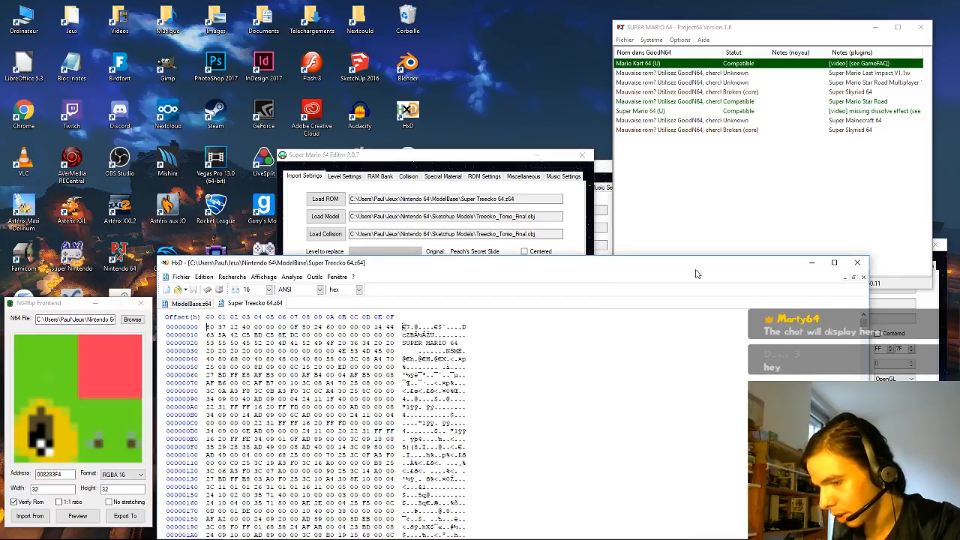
left_click(474, 159)
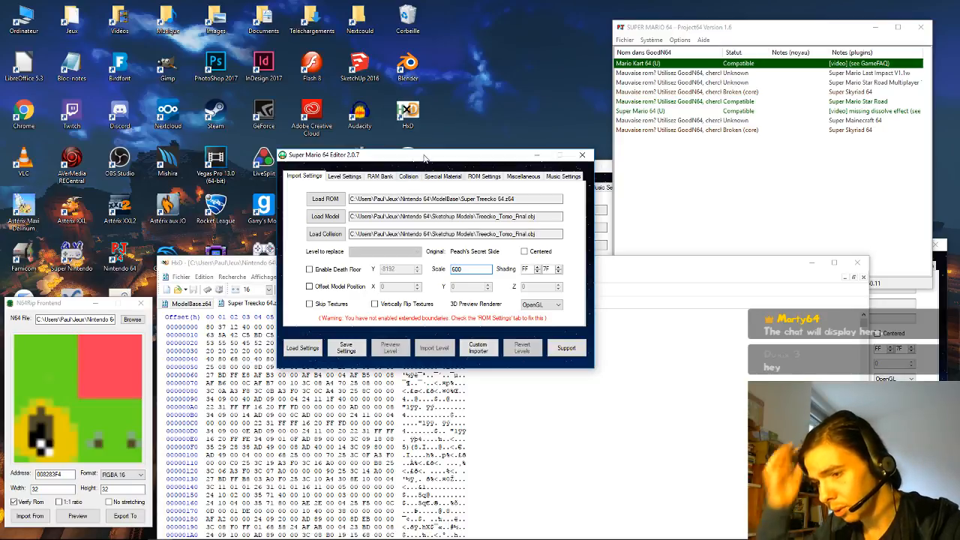
Step: Move the editor window higher on the desktop and open its Custom Model Importer
left_click_drag(425, 156, 413, 104)
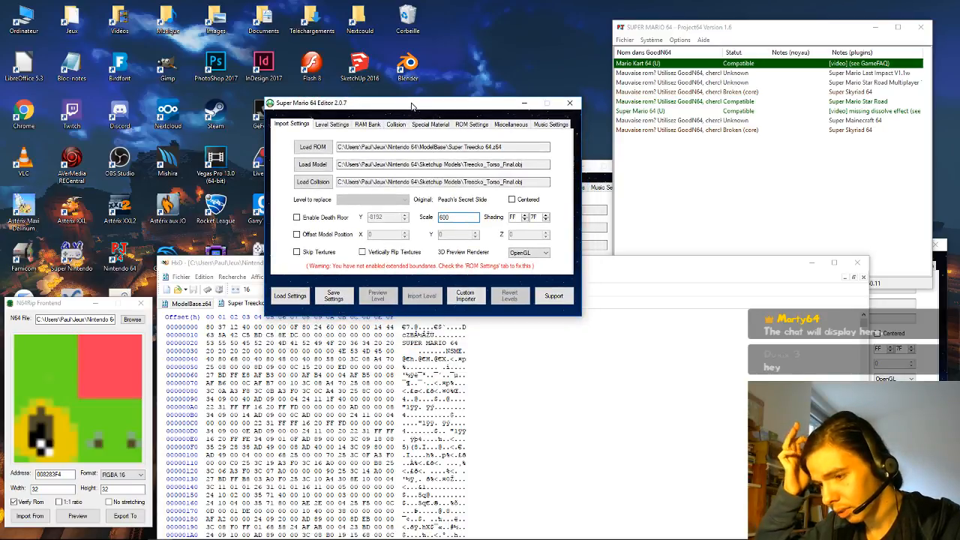
left_click(465, 295)
left_click(511, 308)
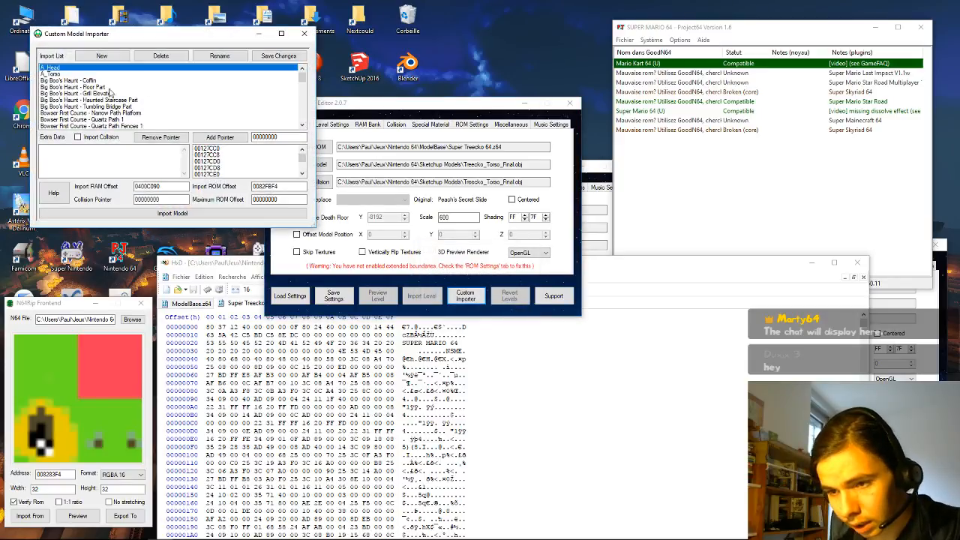
Step: Set the Import ROM Offset of the A_Torso import entry to 00832B84 and save the changes
left_click(62, 74)
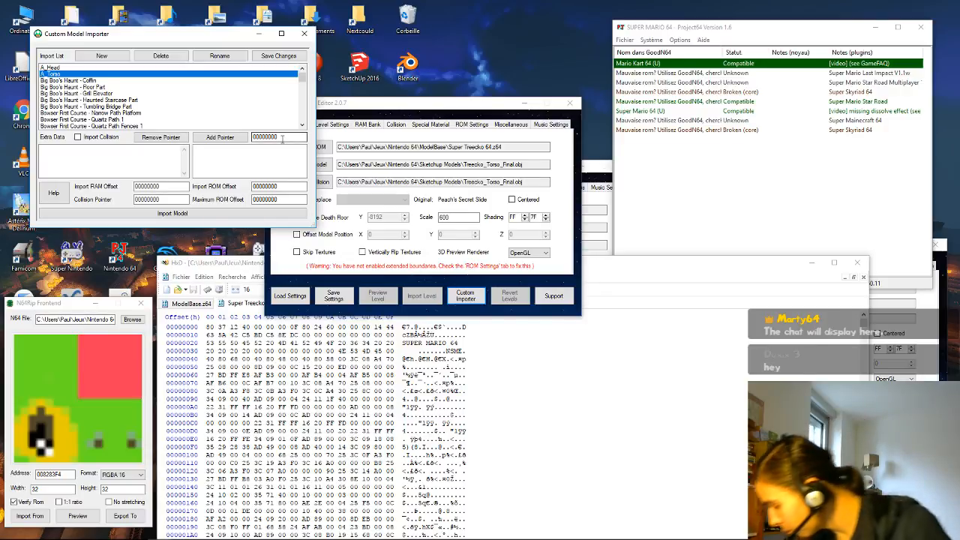
left_click(262, 186)
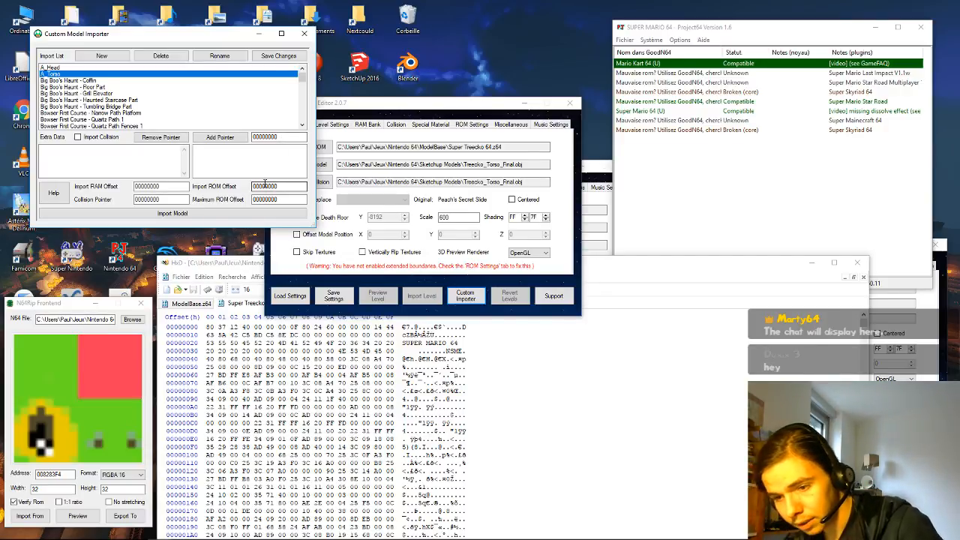
left_click_drag(282, 186, 254, 187)
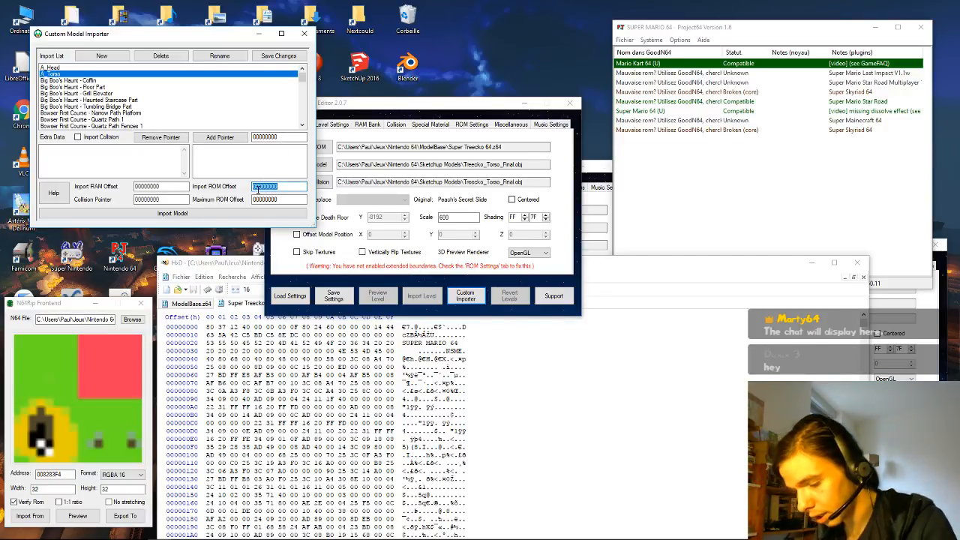
type("00")
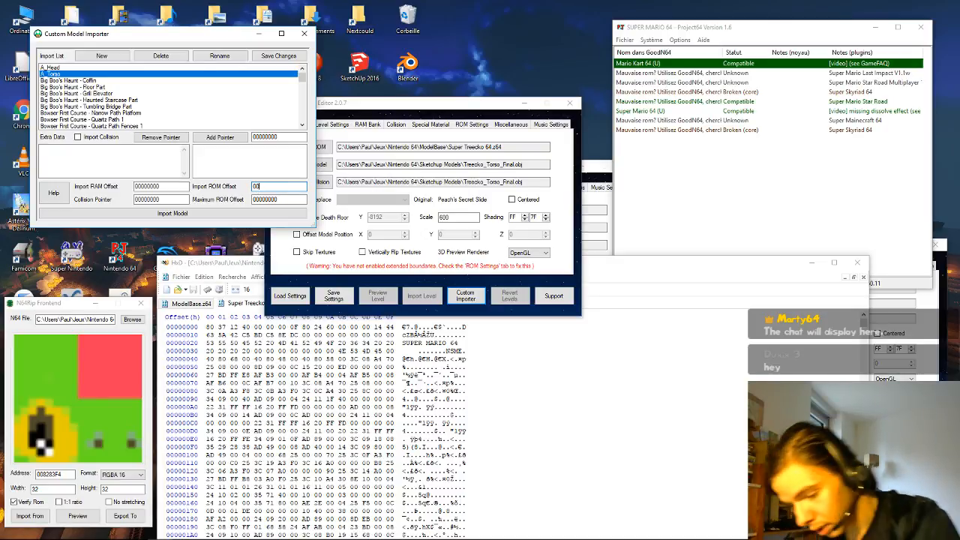
type("832")
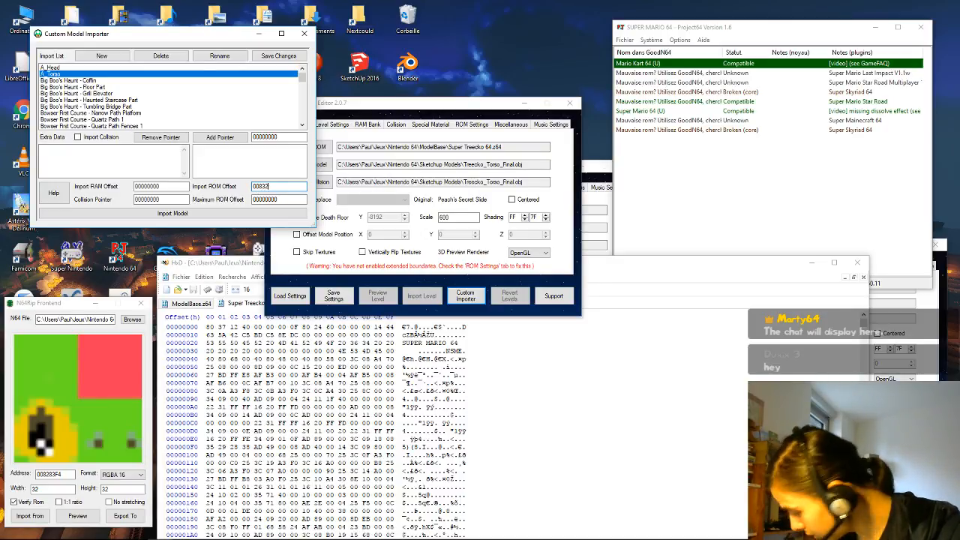
type("B")
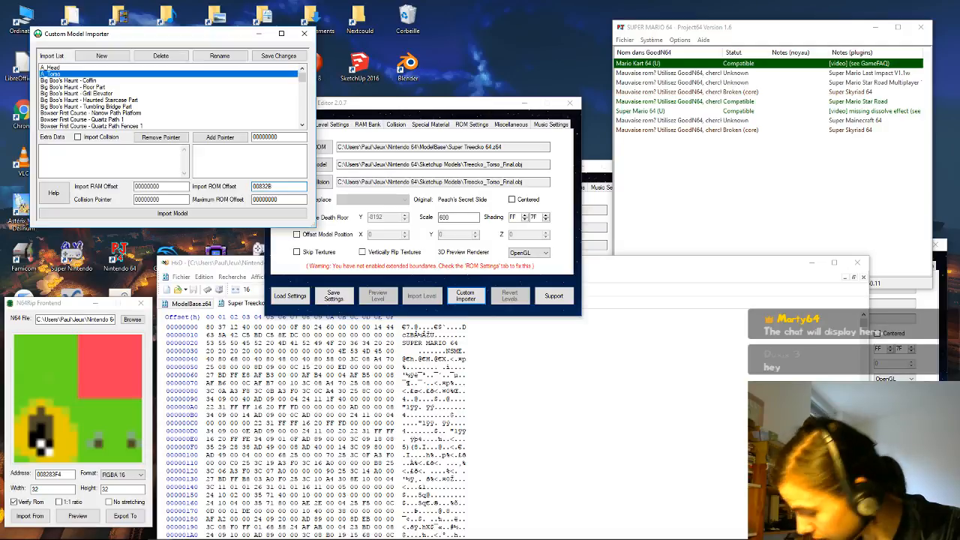
type("84")
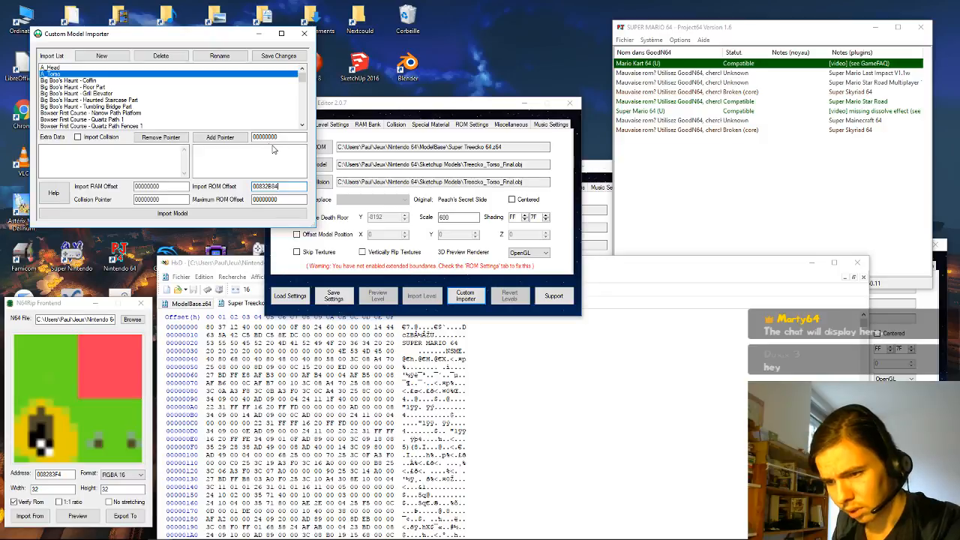
left_click(273, 56)
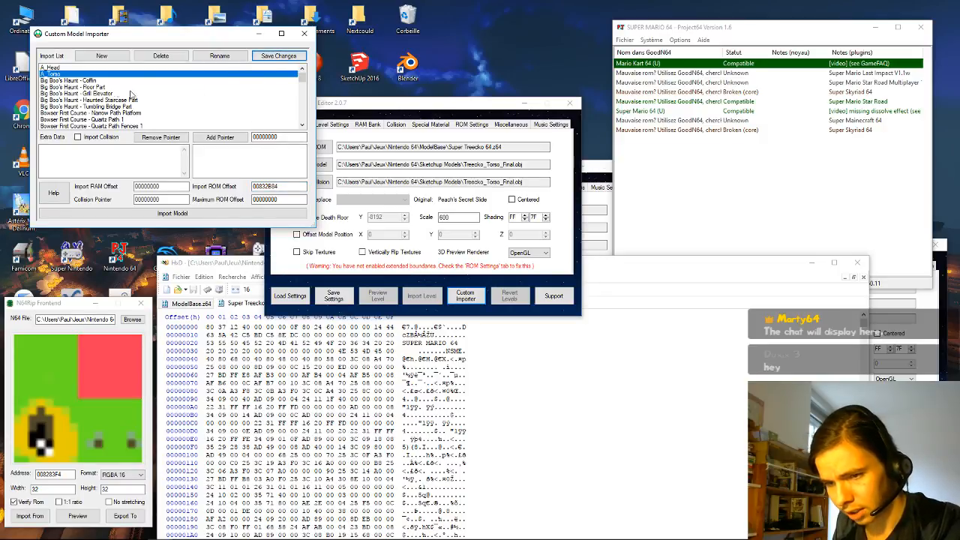
Step: Select the A_Head import entry and move the Custom Model Importer window down to uncover the desktop icons
left_click(84, 68)
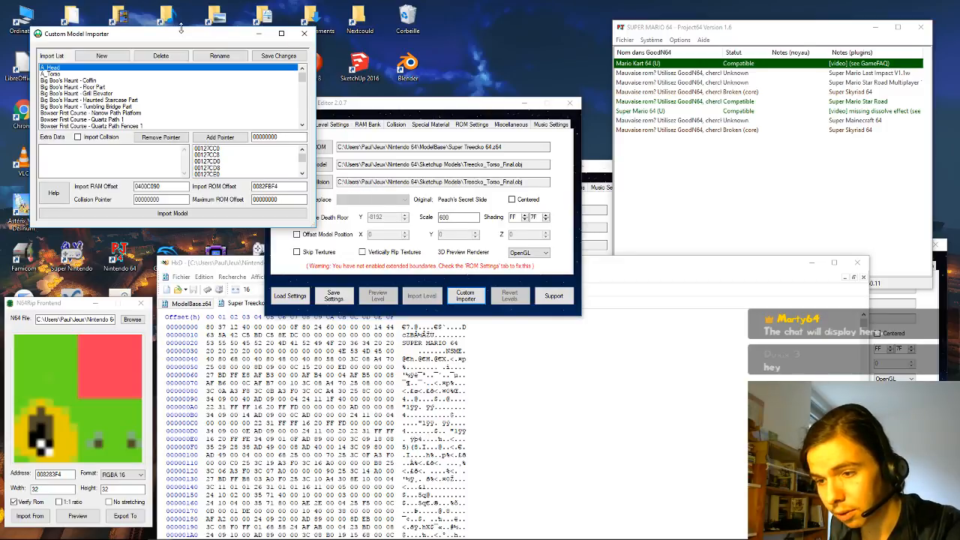
left_click_drag(180, 28, 155, 78)
Step: Find MarioGeoLayout.txt in the Téléchargements folder and open it in Bloc-notes
double_click(266, 20)
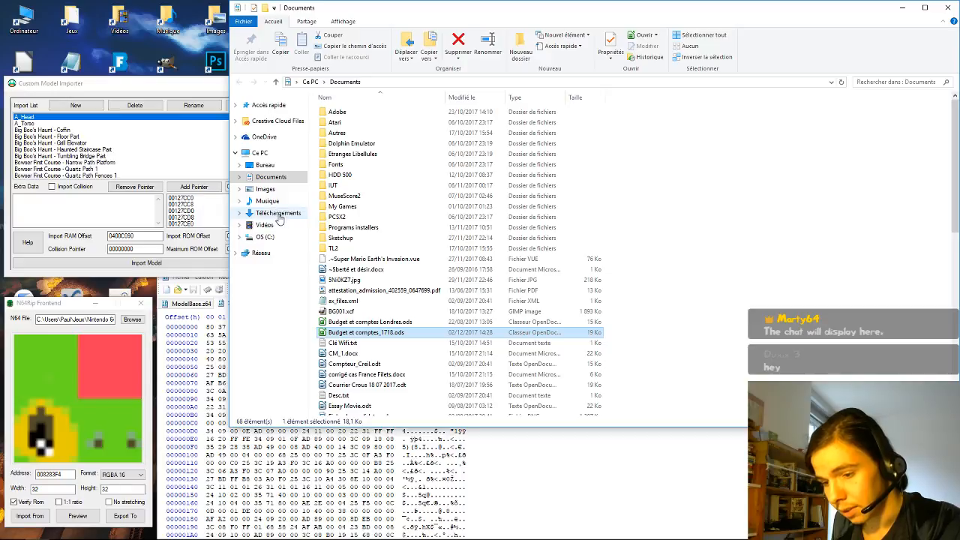
left_click(277, 214)
left_click(431, 208)
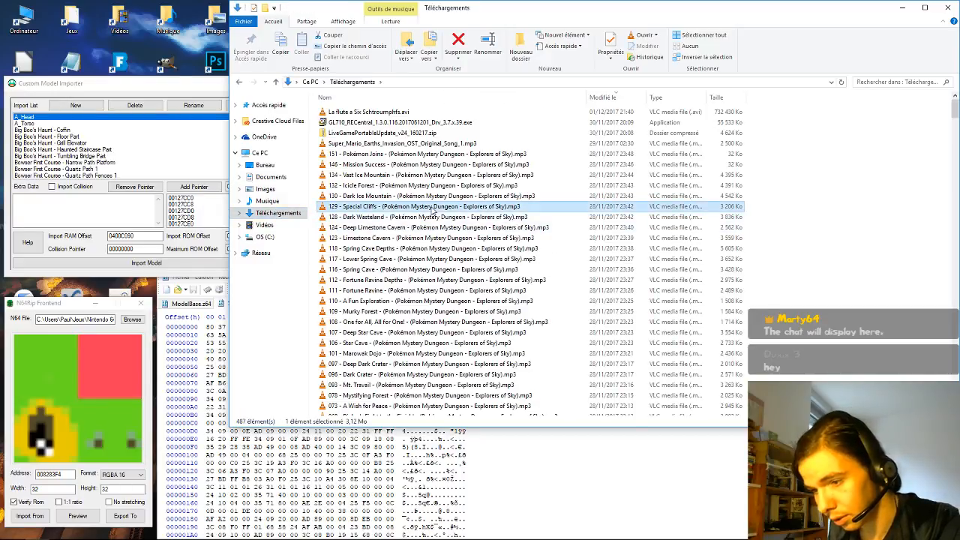
key("Down")
key("Down")
key("Down")
key("Down")
key("Down")
key("Down")
key("Down")
key("Down")
key("Down")
key("Down")
key("Down")
key("Down")
key("Down")
key("Down")
key("Down")
key("Down")
key("Down")
key("Down")
key("Down")
key("Down")
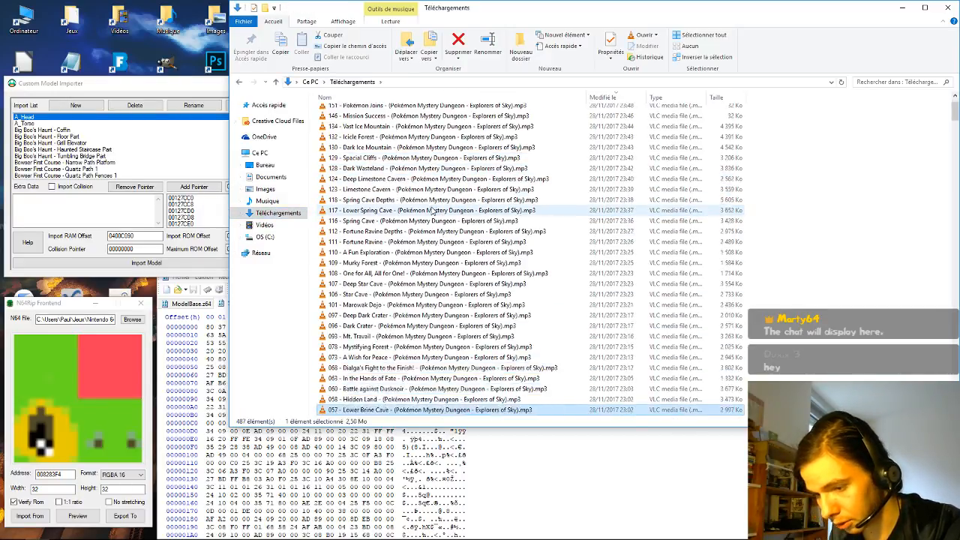
key("Down")
key("Down")
key("Down")
key("Down")
key("Down")
key("Down")
key("Down")
key("Down")
key("Down")
key("Down")
key("Down")
key("Down")
key("Down")
key("Down")
key("Down")
key("Down")
key("Down")
key("Down")
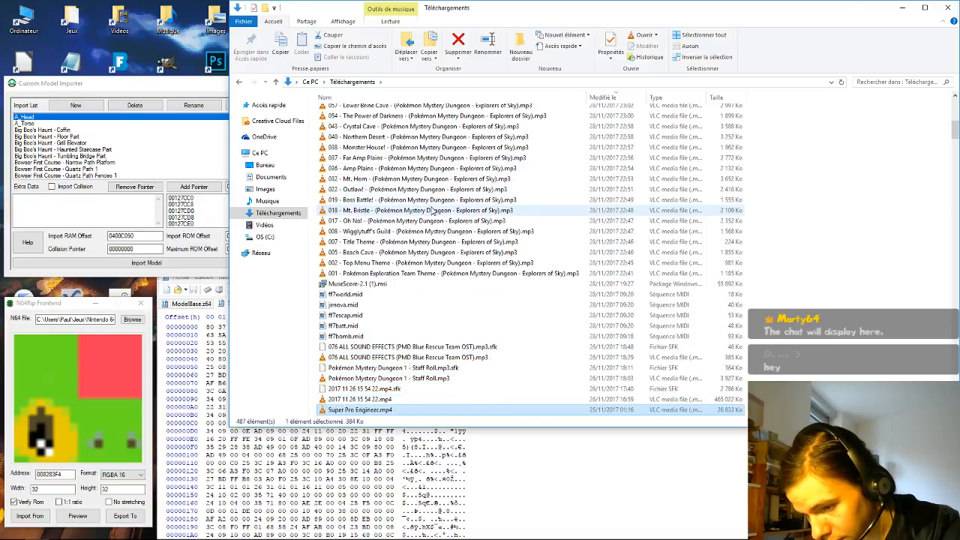
scroll(429, 213, "down", 1)
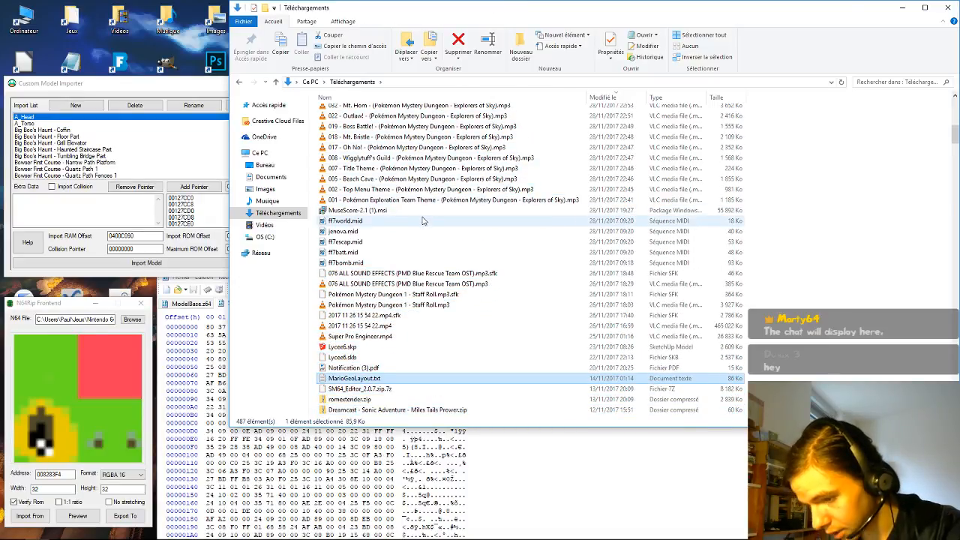
key("Return")
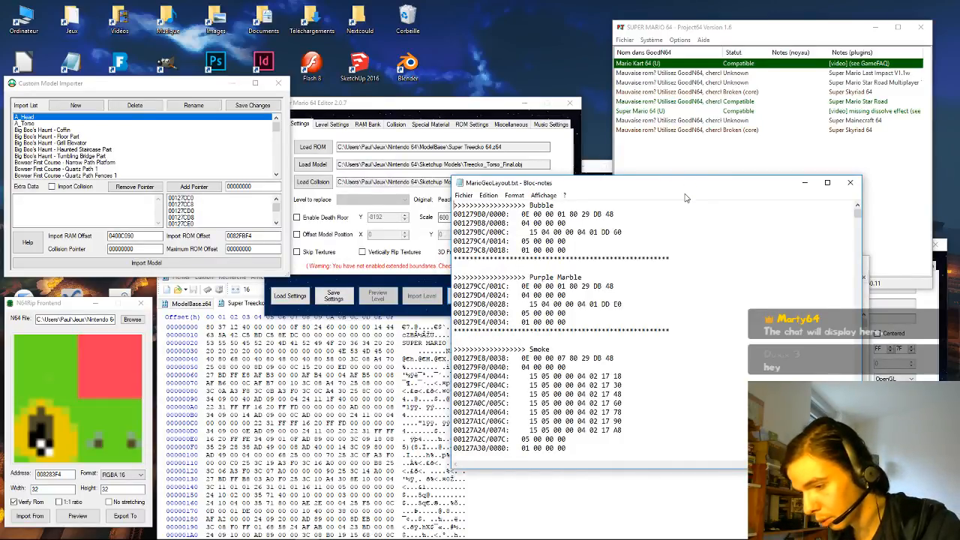
Step: Look through the Mario section of the geo layout text and search for "torso"
left_click_drag(858, 213, 858, 231)
scroll(857, 240, "down", 5)
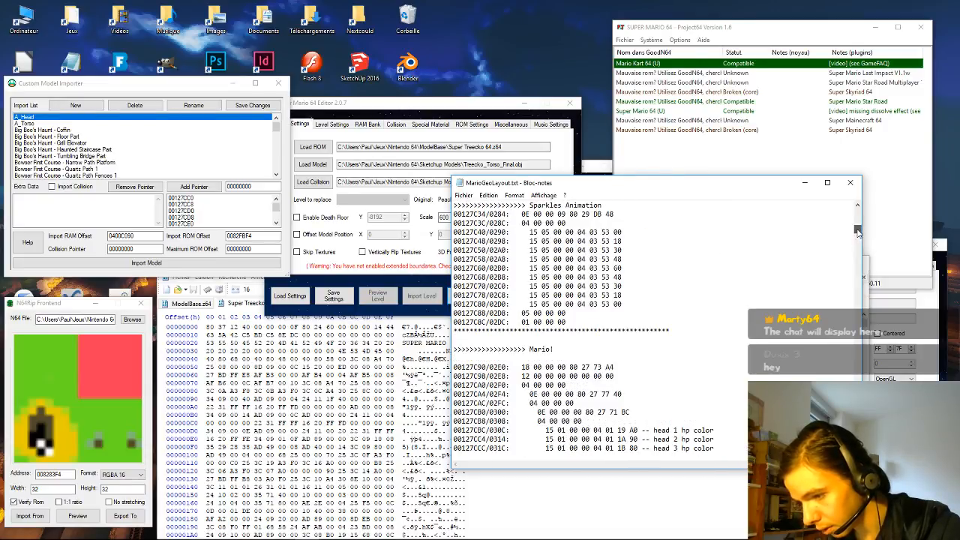
scroll(857, 232, "down", 6)
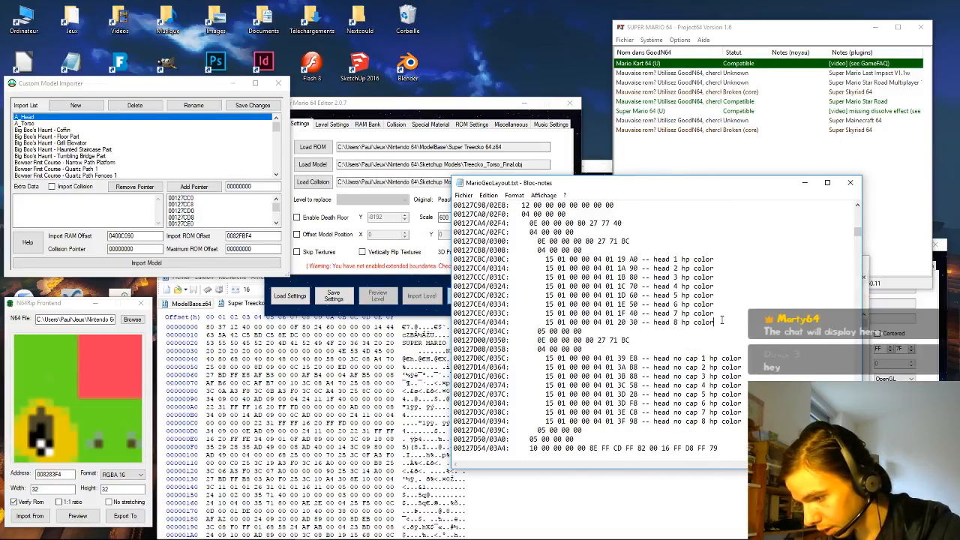
scroll(607, 327, "down", 2)
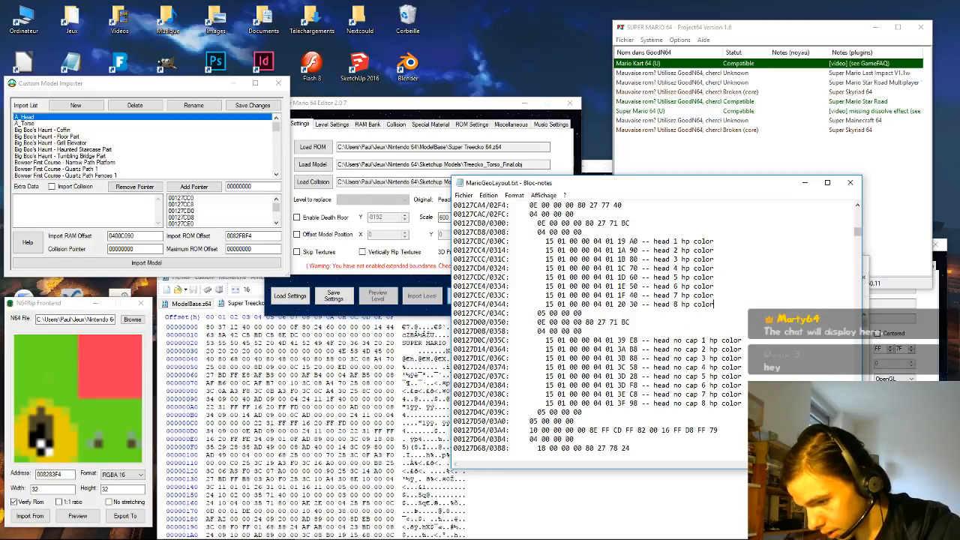
scroll(607, 327, "down", 4)
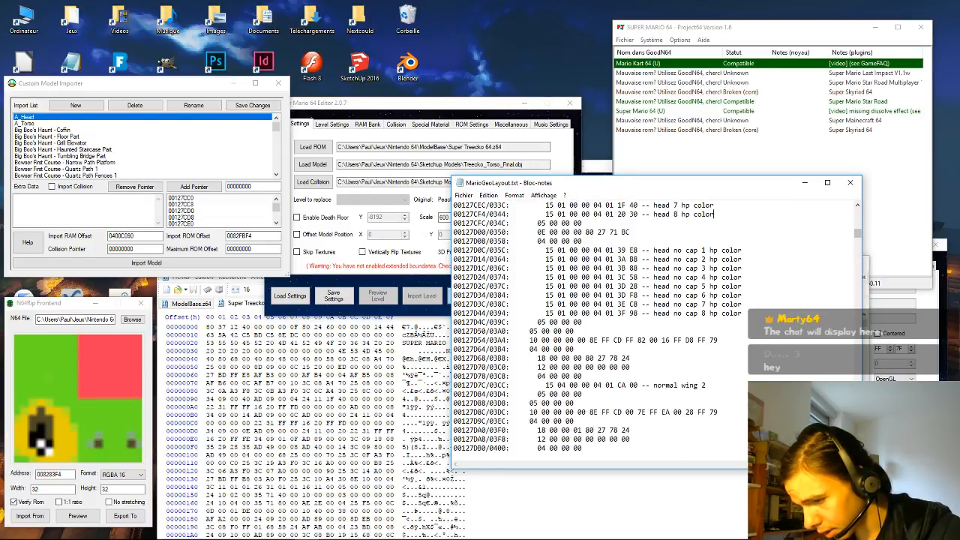
scroll(607, 327, "down", 2)
key("ctrl+f")
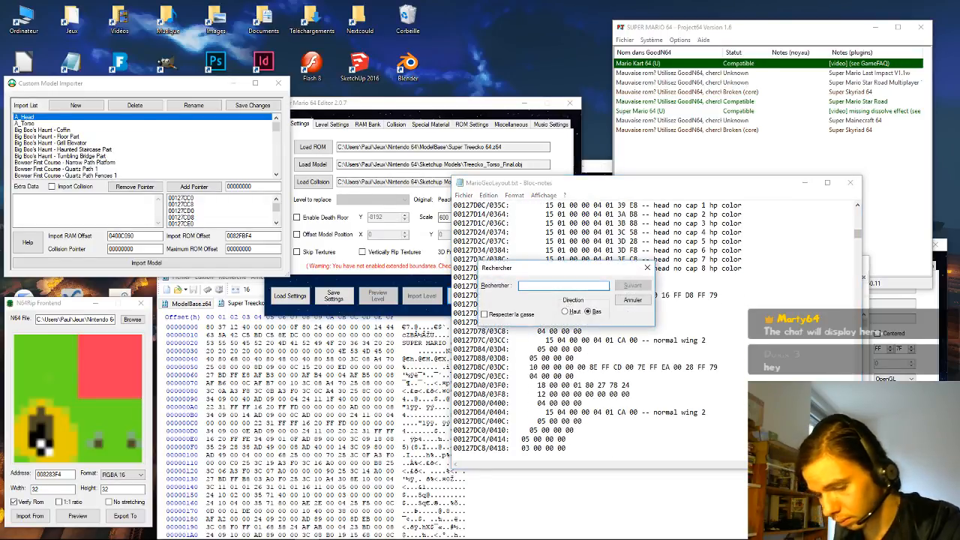
type("tor")
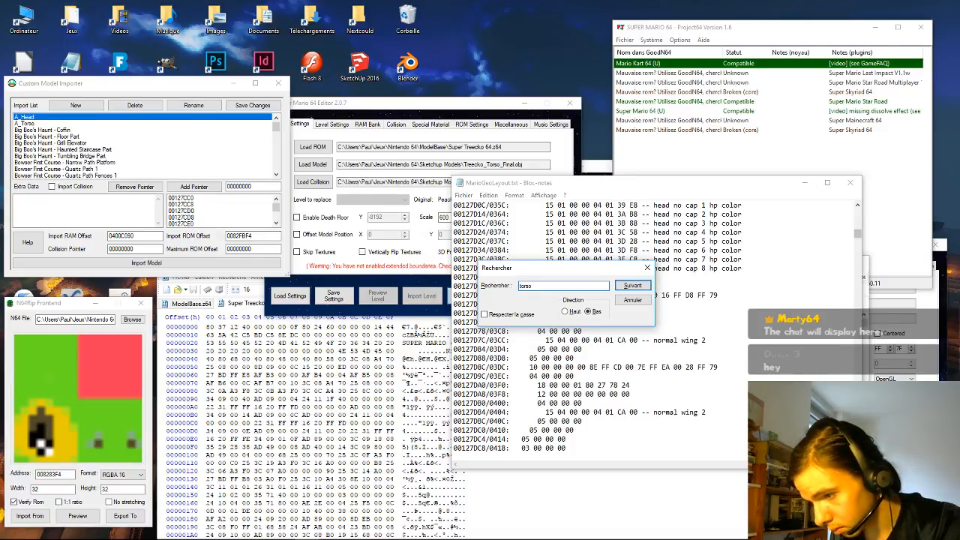
type("so")
left_click(632, 285)
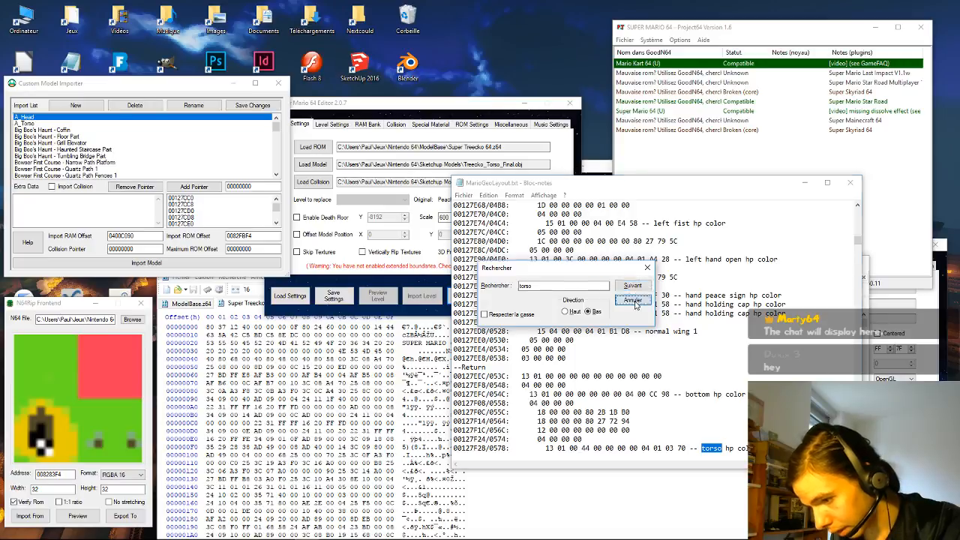
left_click(635, 301)
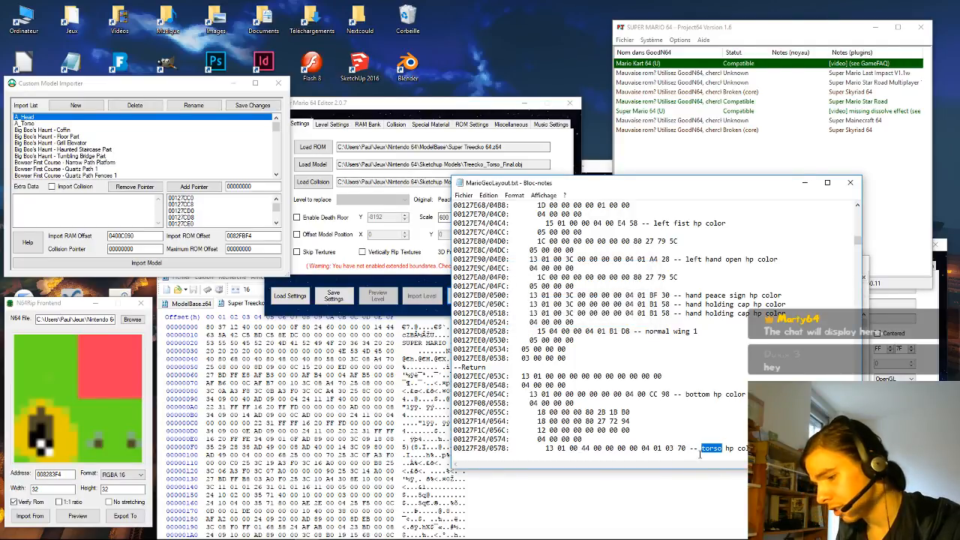
Step: Examine the lines following the torso hp color entry at 00127F28, and place the text cursor before that entry's bytes
left_click(741, 447)
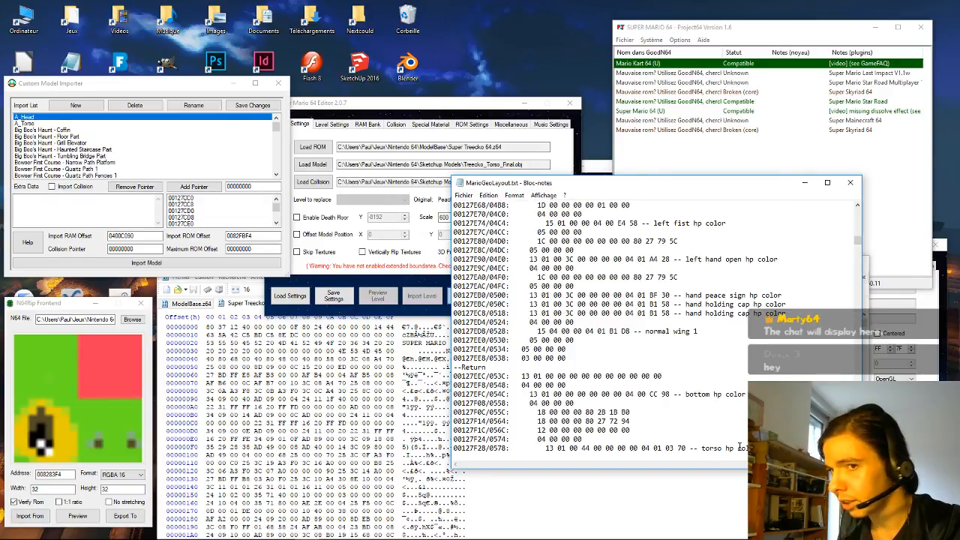
key("Down")
key("Down")
key("Down")
key("Down")
key("Down")
key("Down")
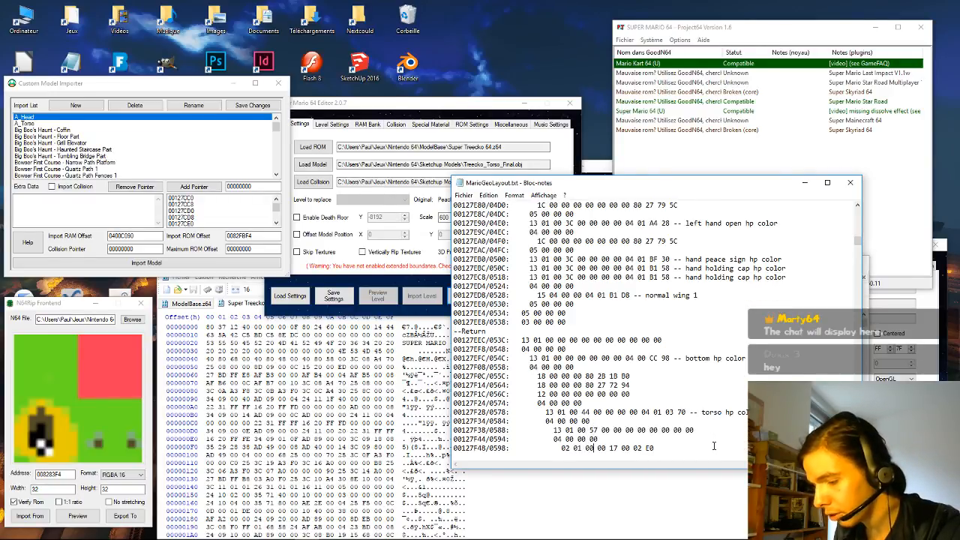
key("Down")
key("Down")
left_click(545, 375)
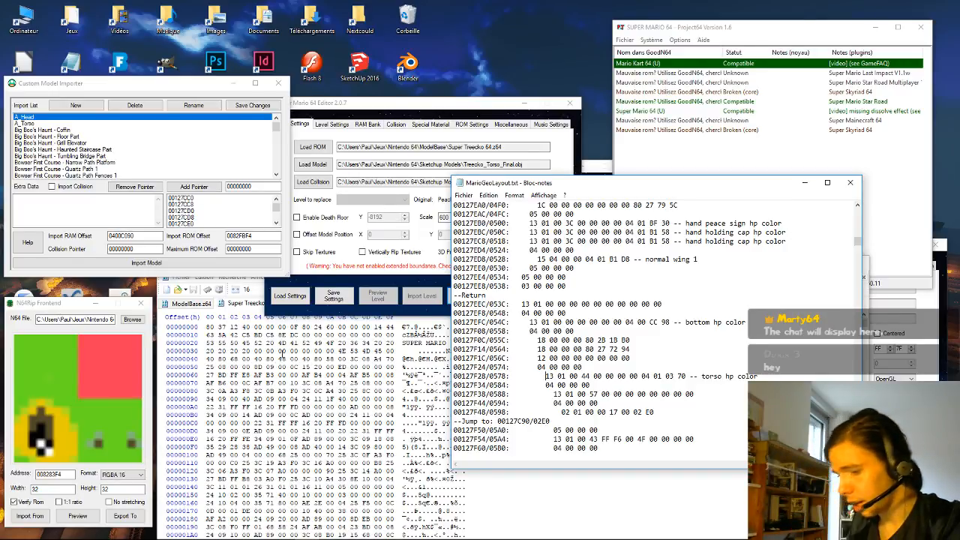
Step: Switch to HxD, move its window below the geo layout listing, and try to open the go-to-offset dialog for Super Treecko 64.z64
left_click(217, 350)
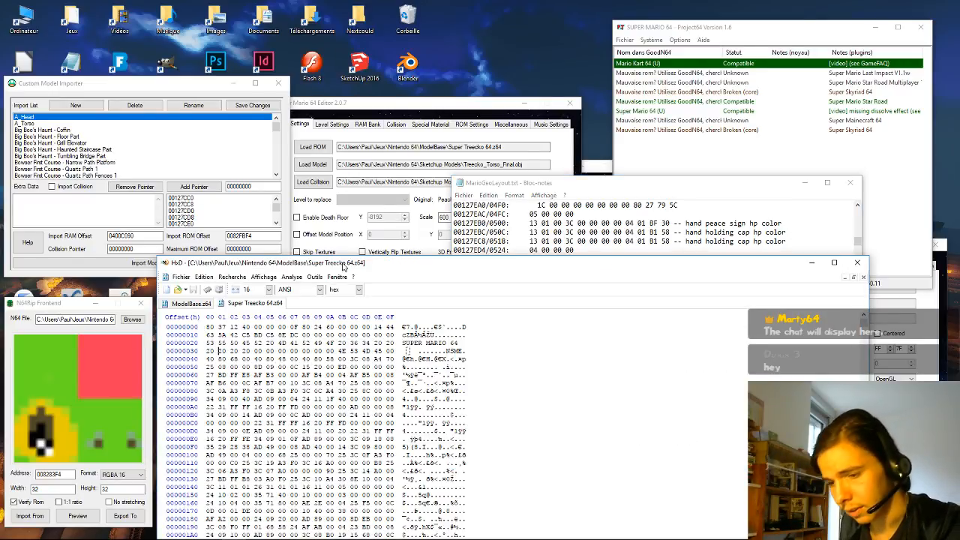
left_click_drag(363, 264, 434, 416)
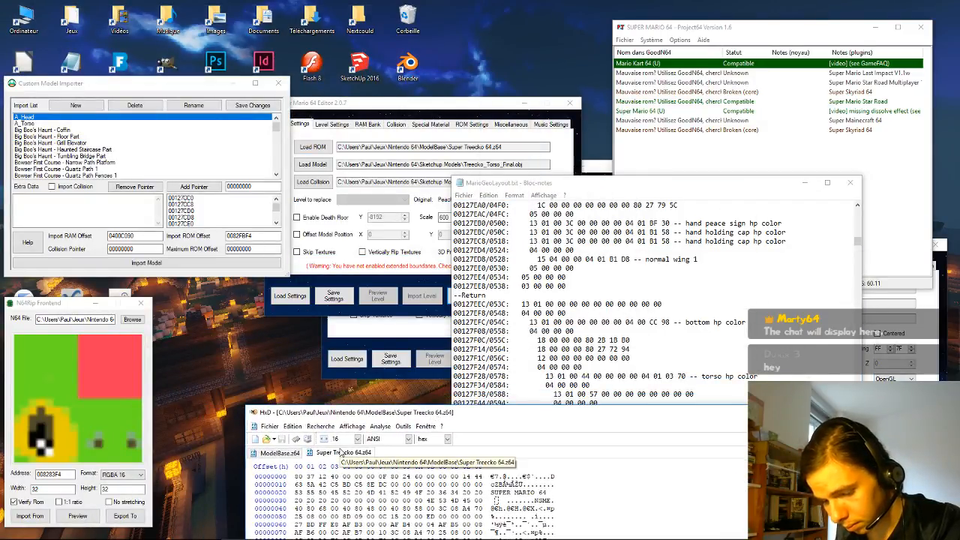
left_click(320, 426)
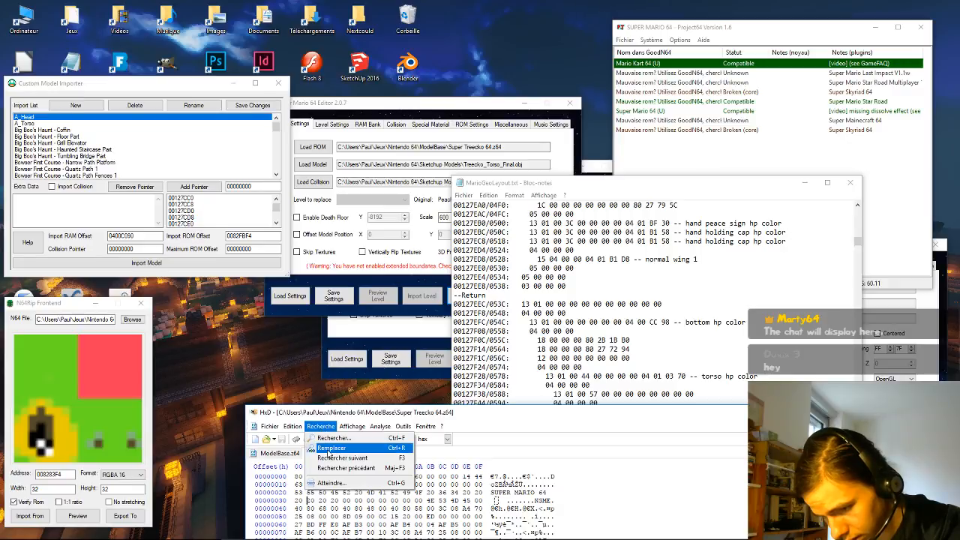
left_click(342, 483)
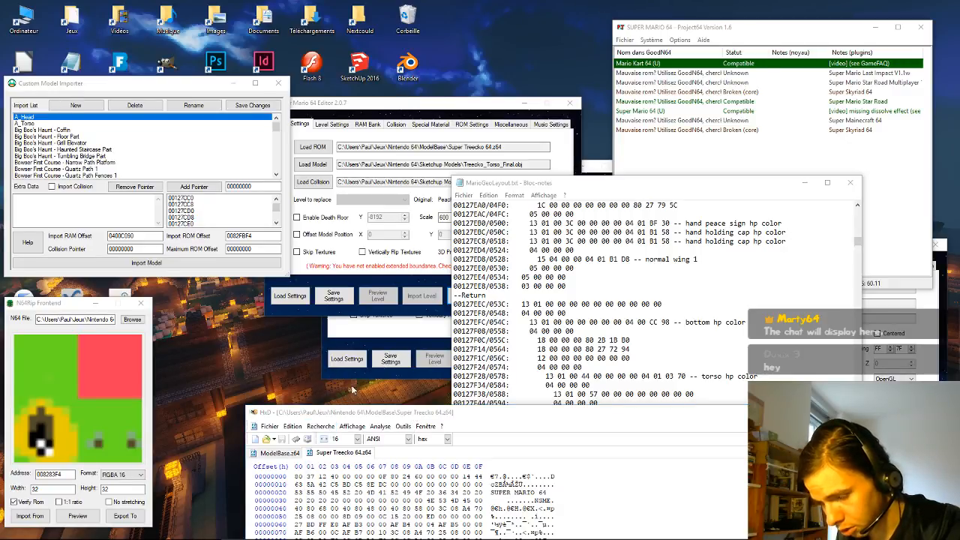
left_click(391, 412)
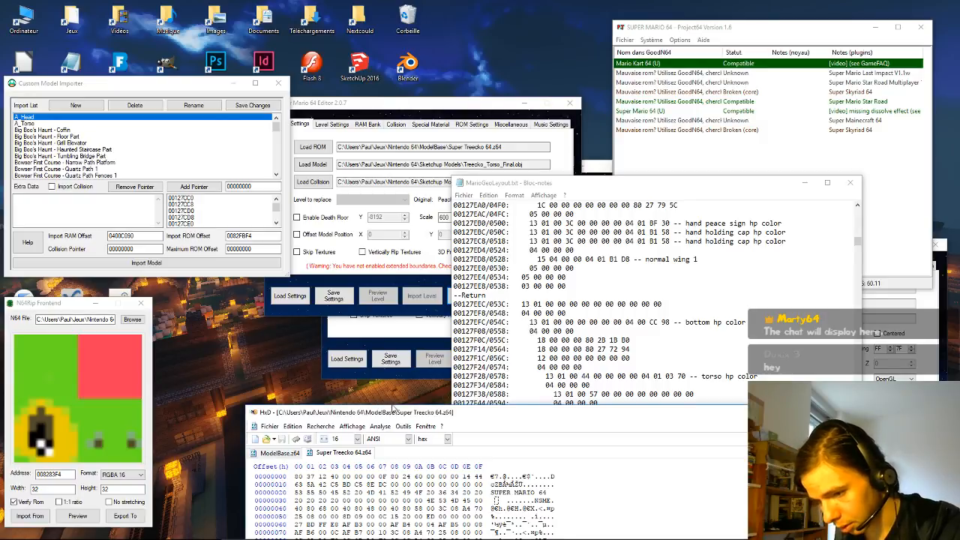
Step: Move the HxD window up until it is fully on screen and retry the go-to-offset command
left_click_drag(391, 412, 199, 84)
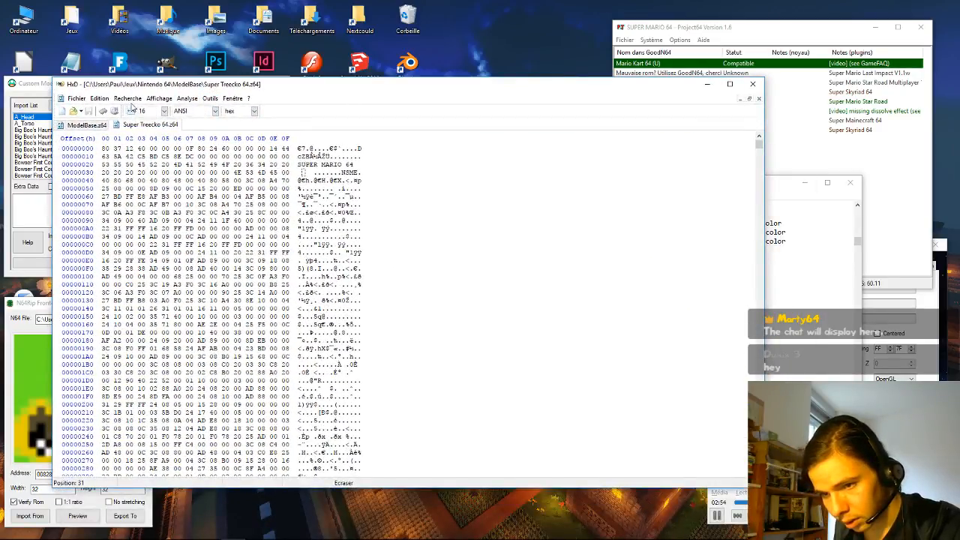
left_click(129, 99)
left_click(155, 154)
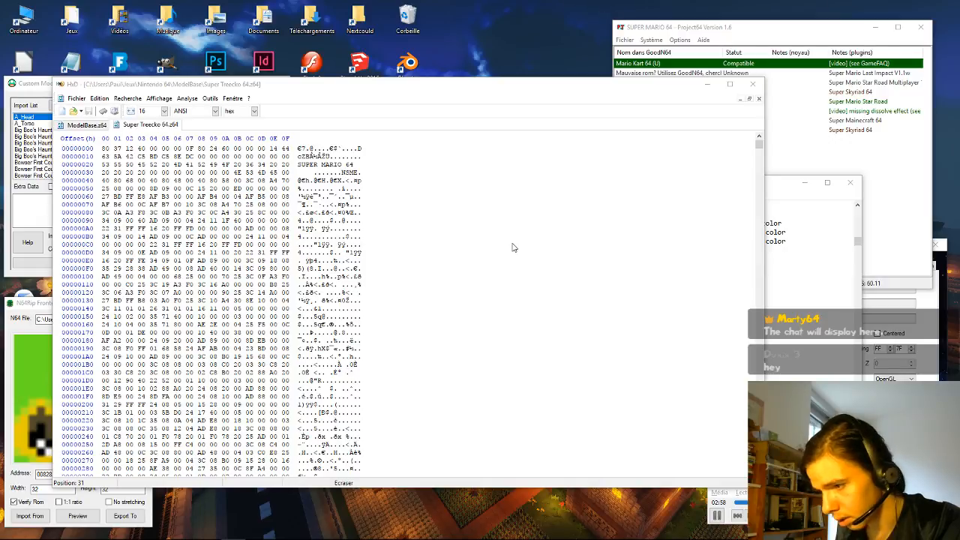
mouse_move(525, 539)
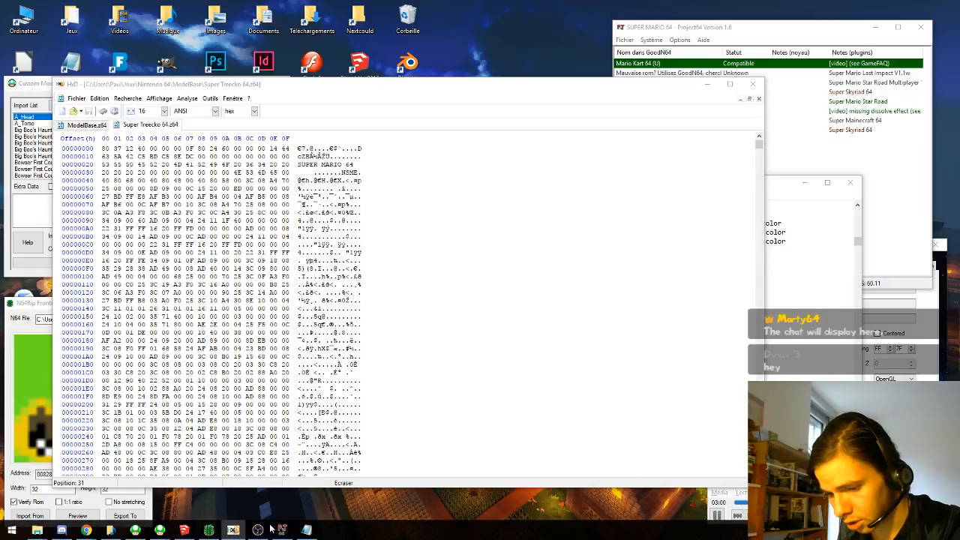
mouse_move(233, 529)
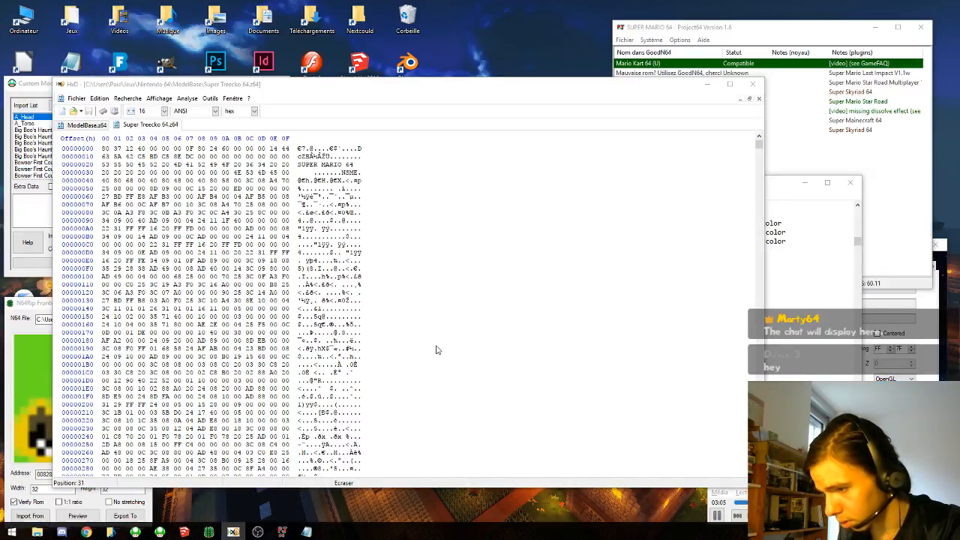
left_click(797, 305)
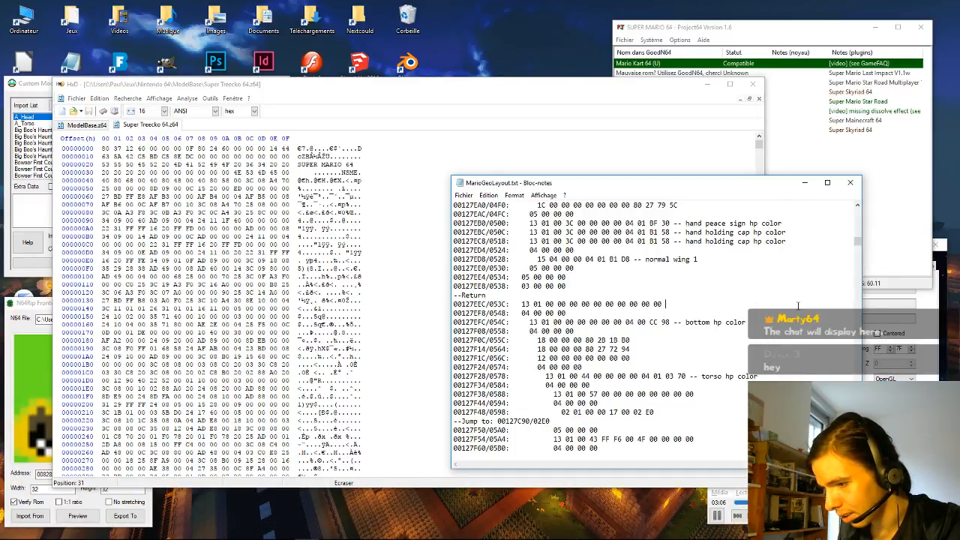
left_click(393, 135)
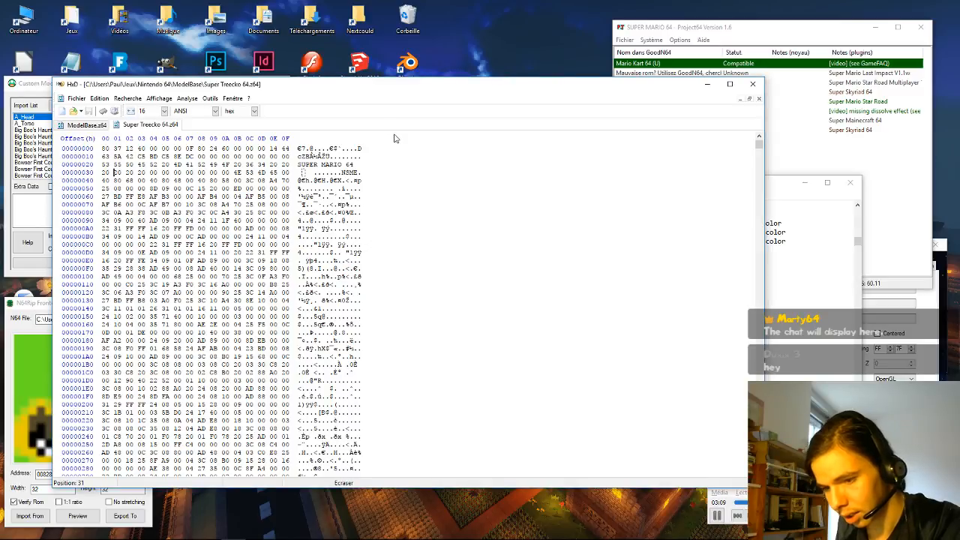
Step: Maximize HxD and try the go-to-offset command again on Super Treecko 64.z64
double_click(145, 85)
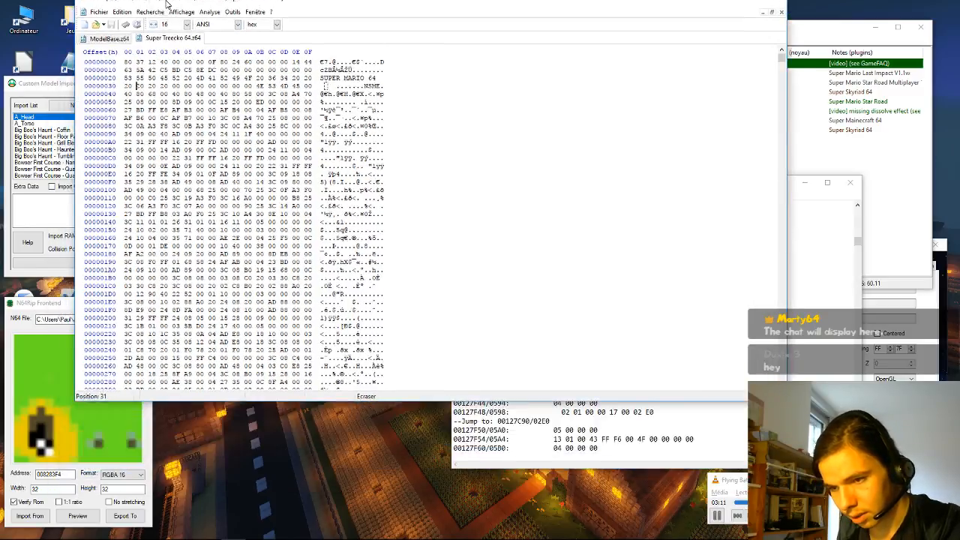
left_click(75, 17)
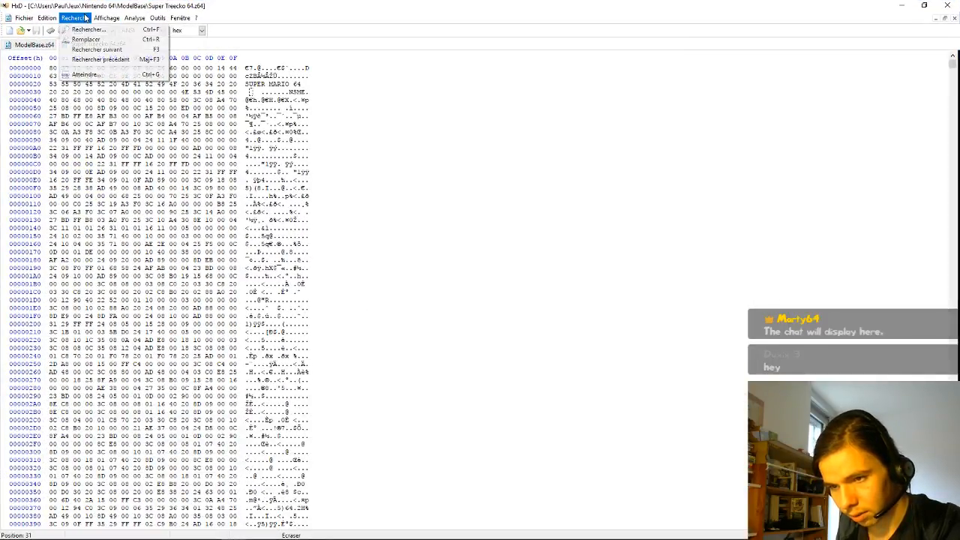
left_click(83, 73)
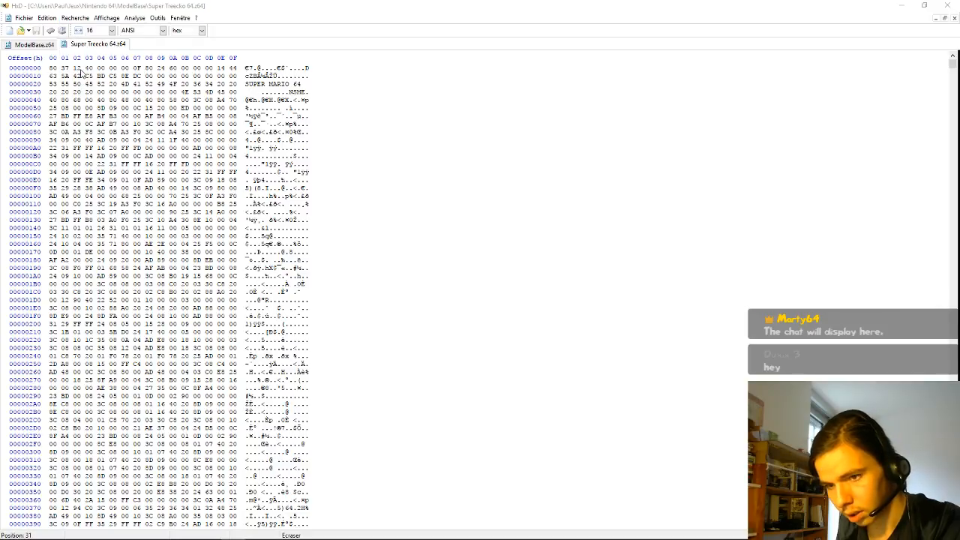
Step: Switch to the ModelBase.z64 file and try the go-to-offset command there
left_click(45, 45)
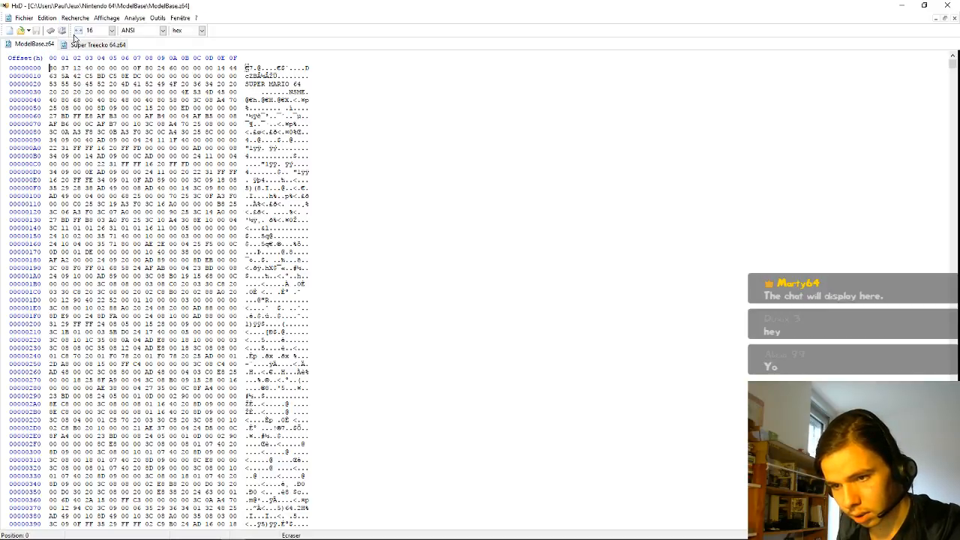
left_click(76, 17)
left_click(85, 72)
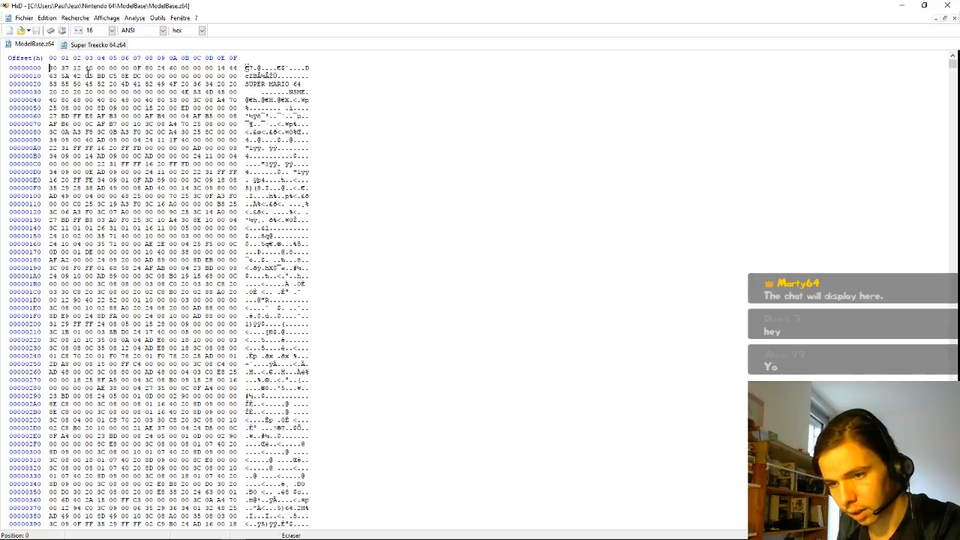
left_click(75, 18)
key("Escape")
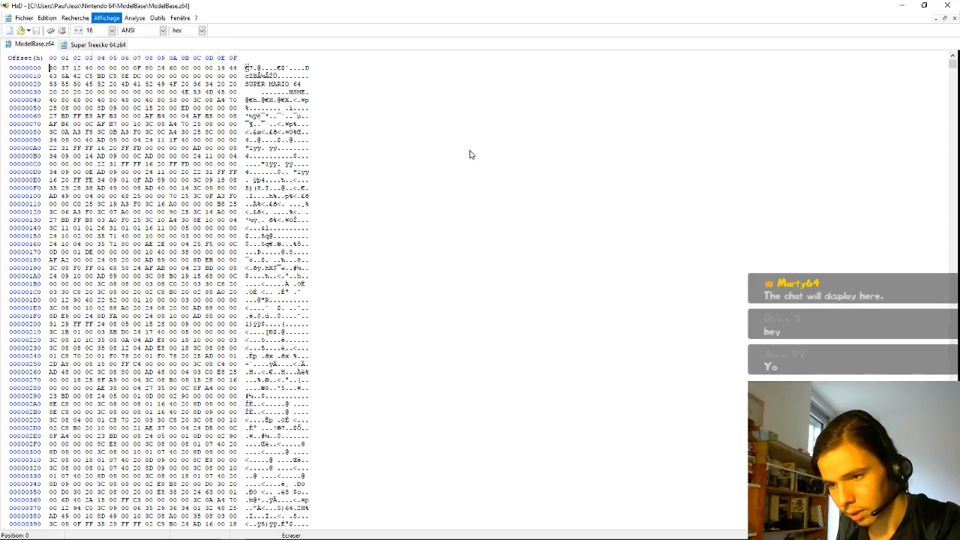
Step: Return to Super Treecko 64.z64, open the Rechercher dialog, and cancel it
left_click(98, 44)
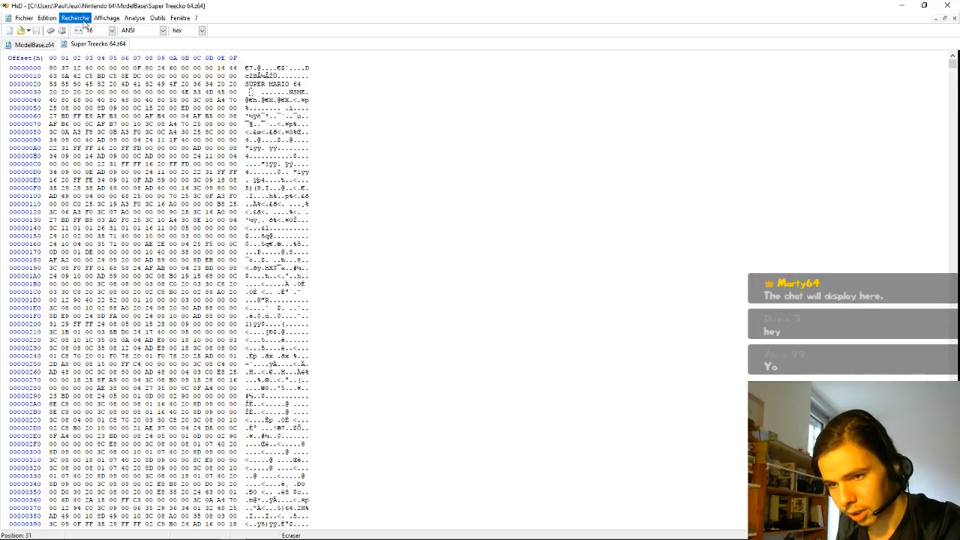
left_click(82, 19)
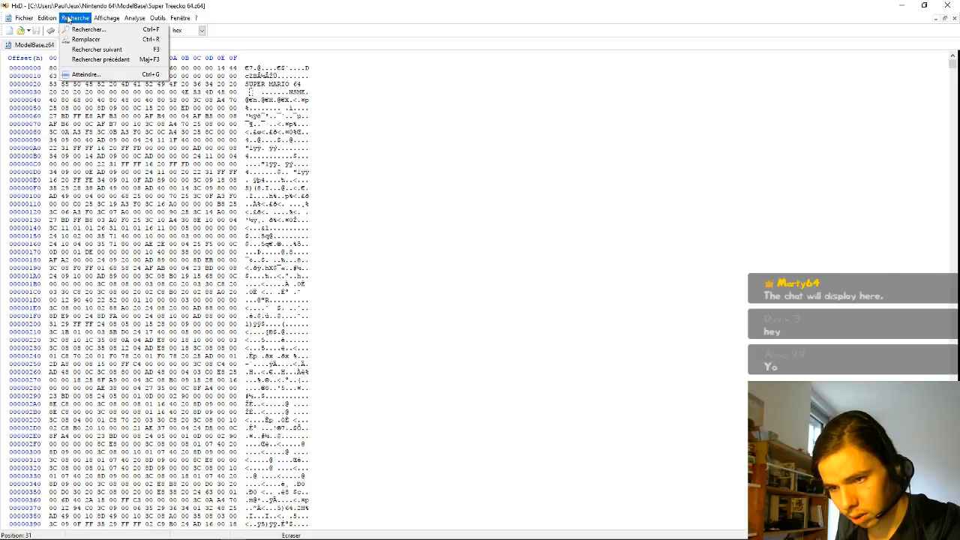
left_click(87, 30)
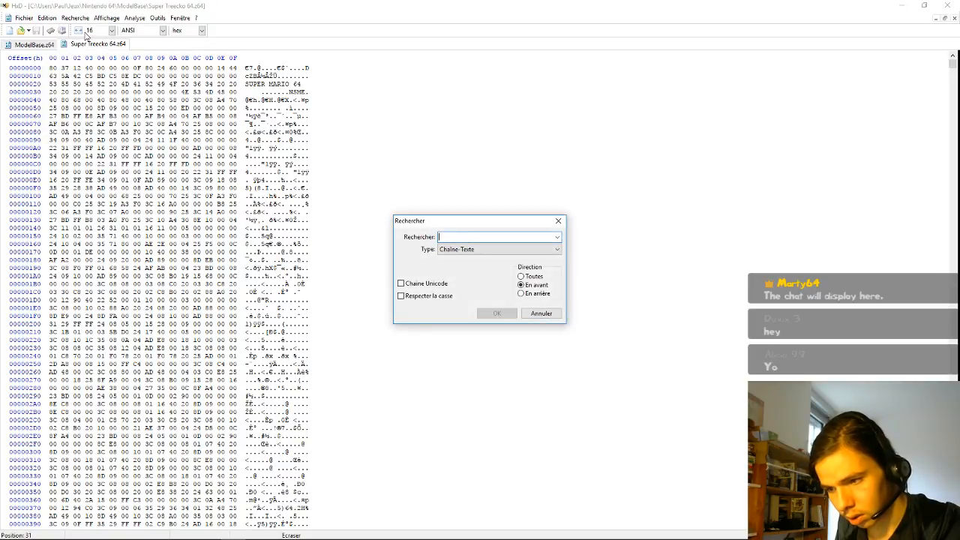
left_click(541, 313)
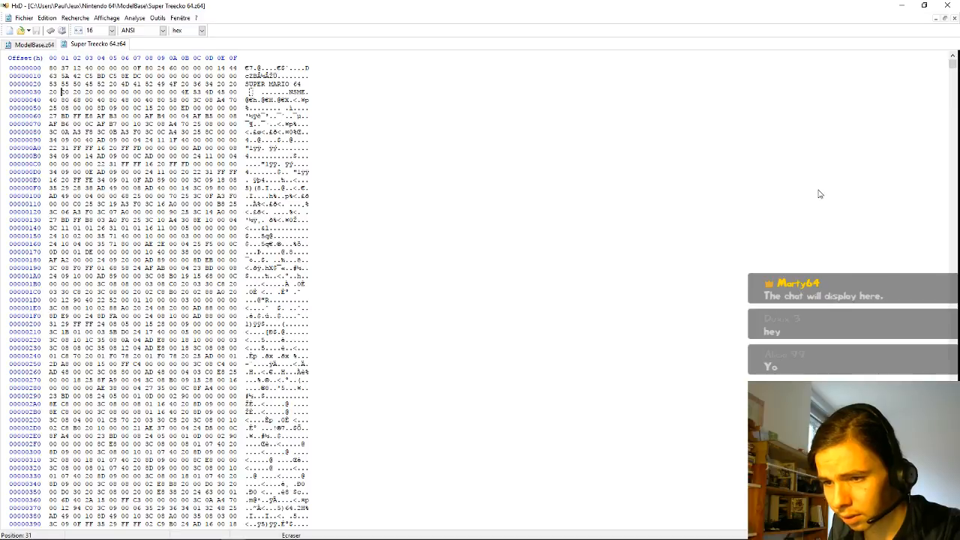
Step: Close HxD and relaunch it from the desktop
left_click(947, 6)
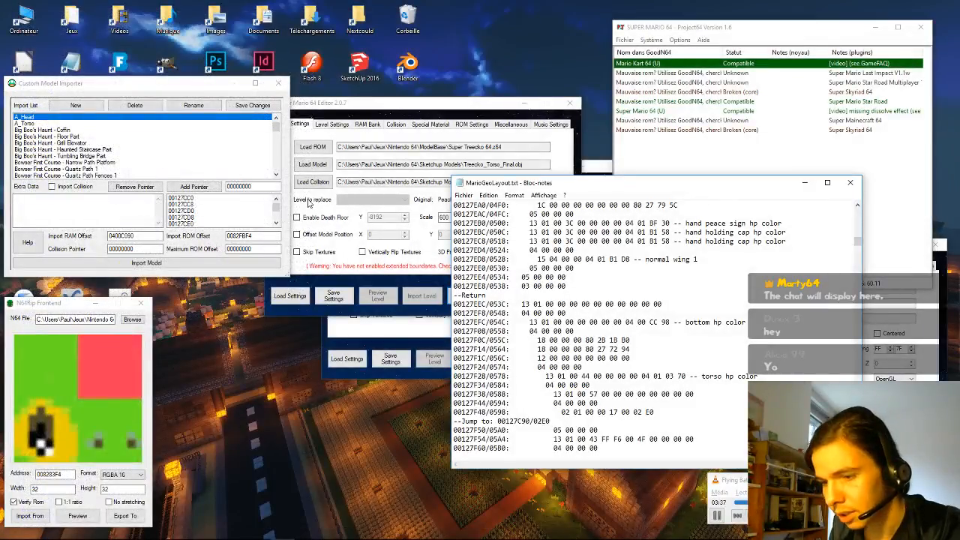
left_click(358, 107)
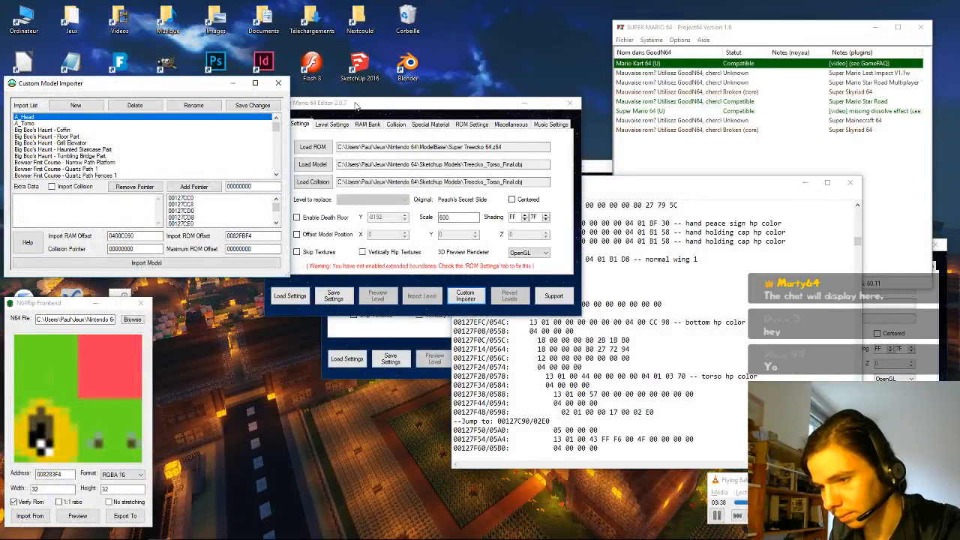
key("super+d")
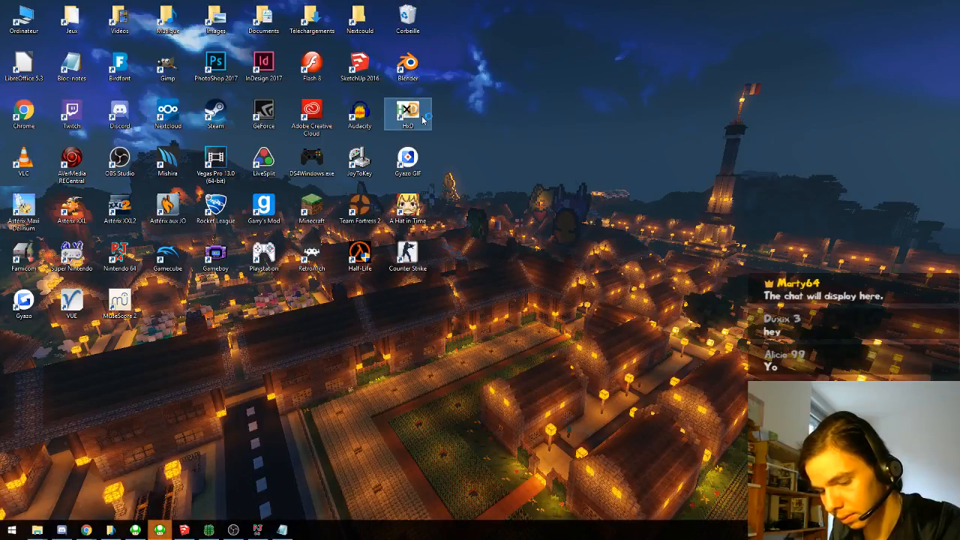
double_click(424, 120)
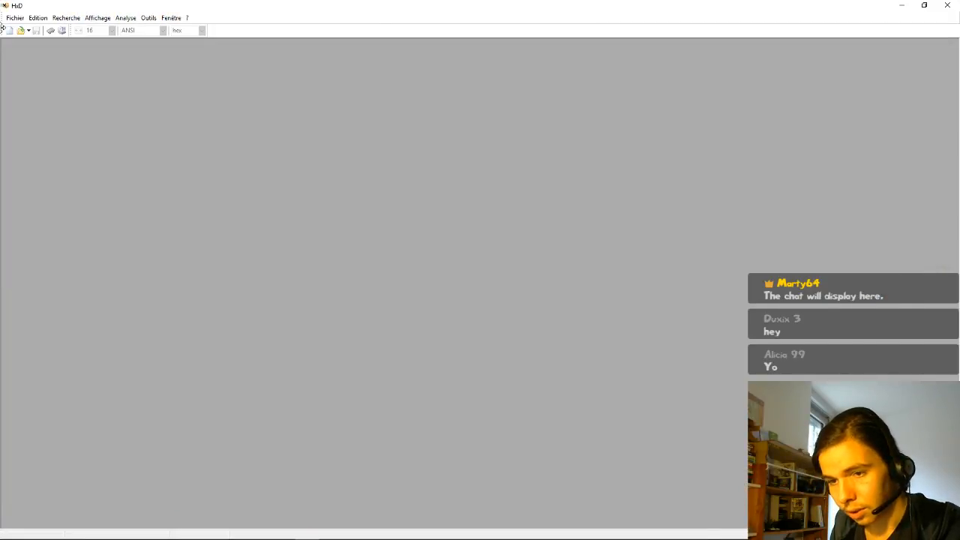
Step: Reopen the recent ROM files Super Treecko 64.z64 and ModelBase.z64 in HxD
left_click(14, 17)
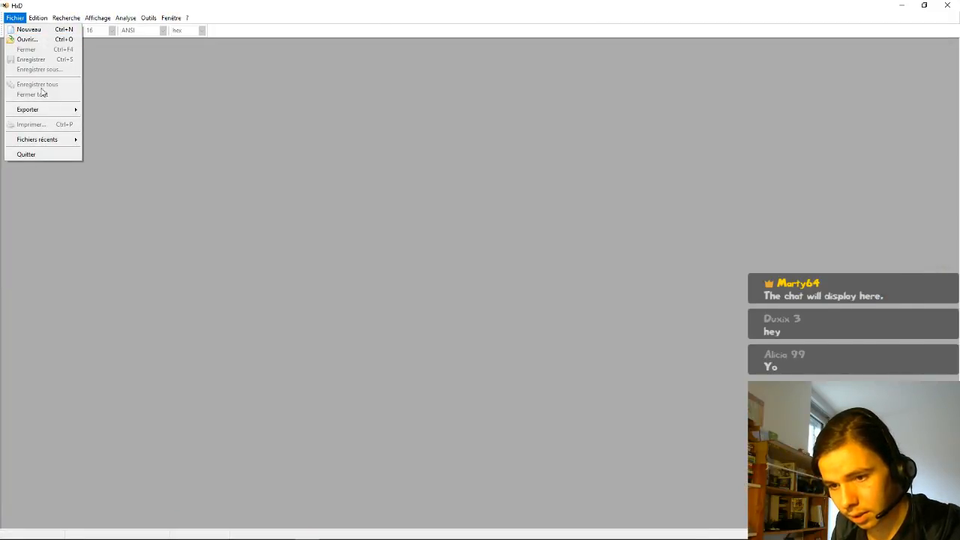
left_click(102, 144)
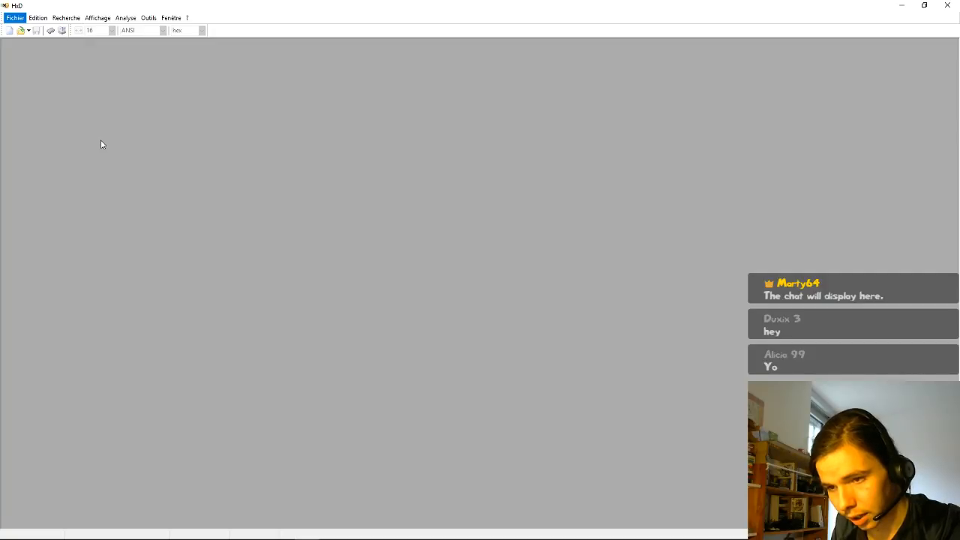
left_click(21, 30)
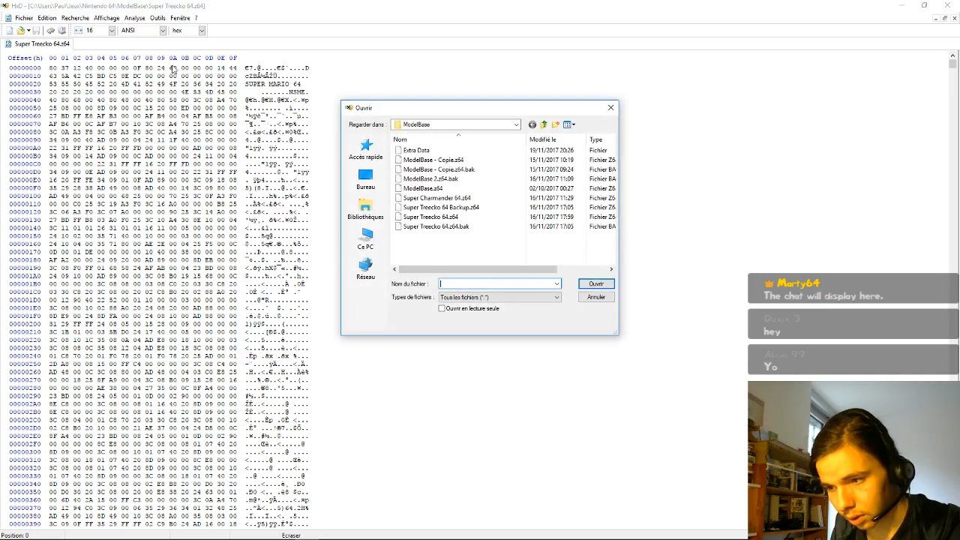
left_click(610, 107)
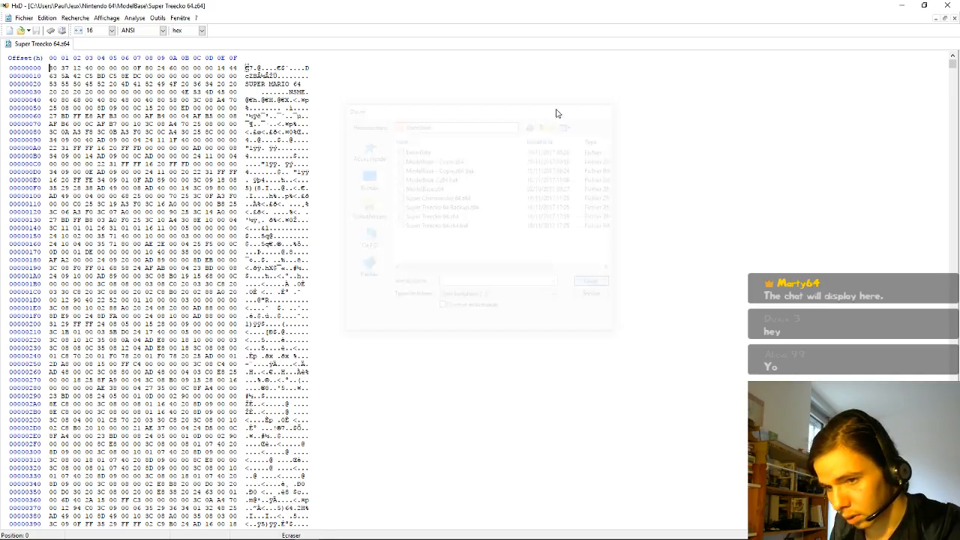
left_click(21, 18)
mouse_move(52, 140)
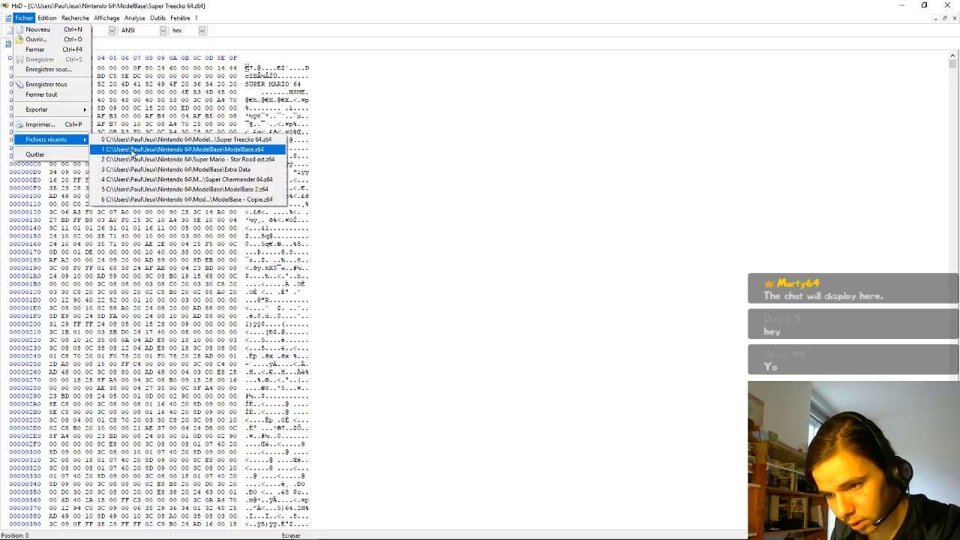
left_click(132, 150)
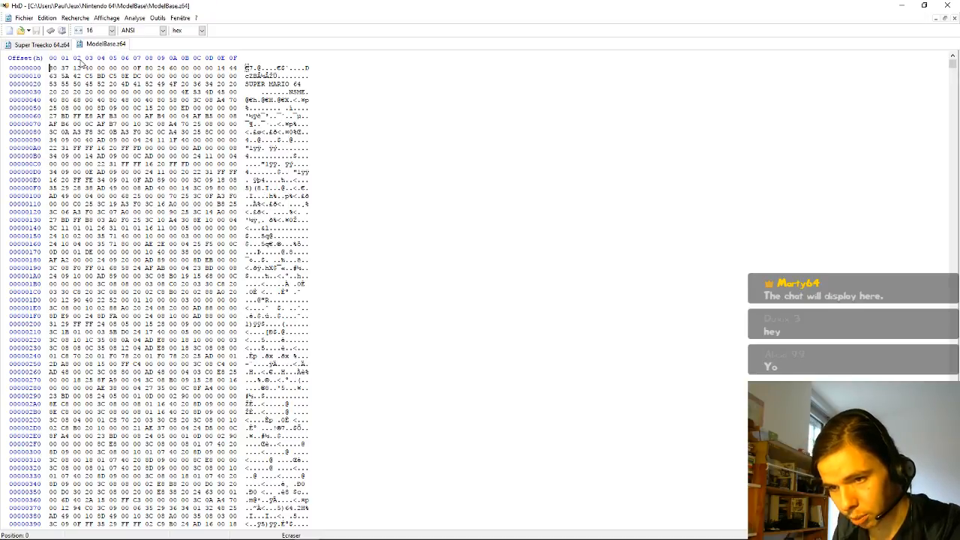
Step: Start the go-to-offset command on Super Treecko 64.z64 and place the MarioGeoLayout.txt Notepad window beside its dialog
left_click(55, 46)
left_click(64, 19)
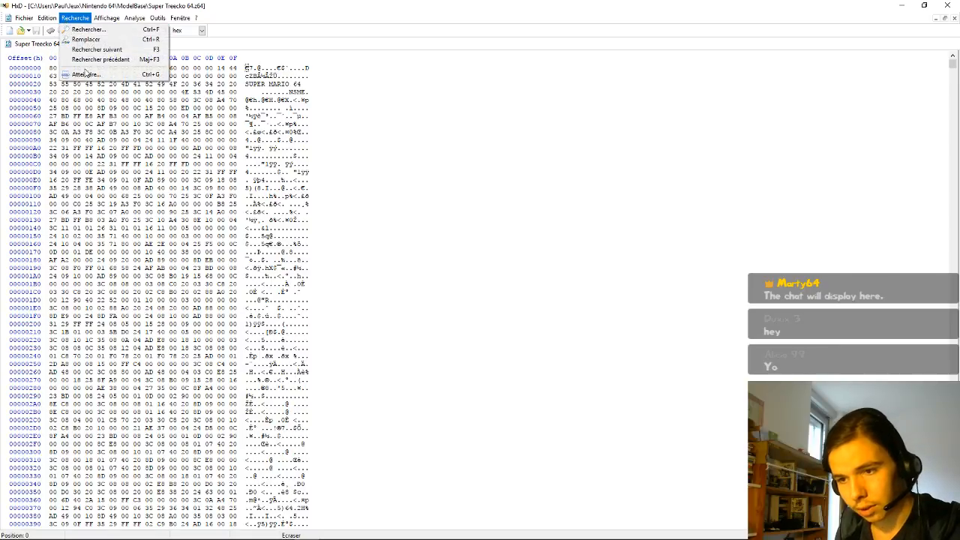
left_click(97, 75)
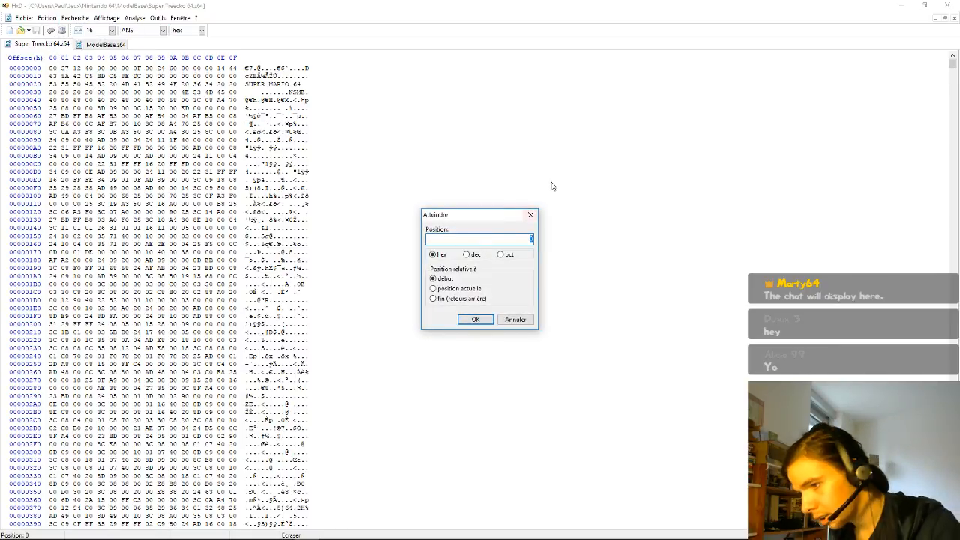
mouse_move(90, 534)
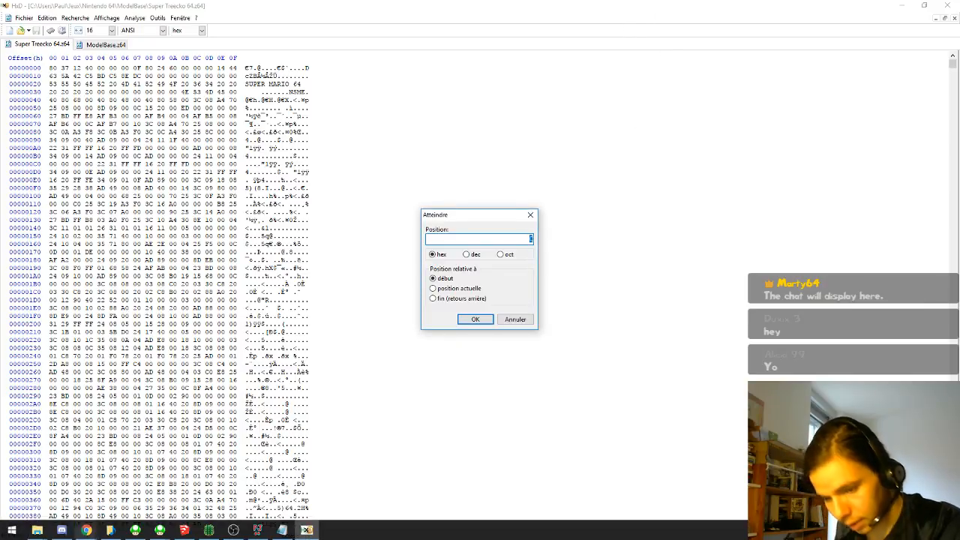
left_click(282, 531)
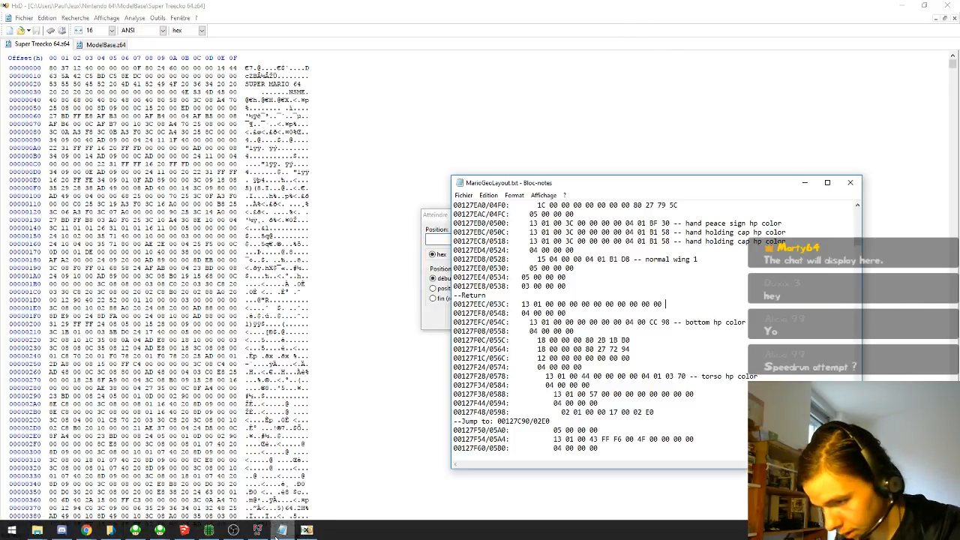
left_click_drag(566, 183, 675, 48)
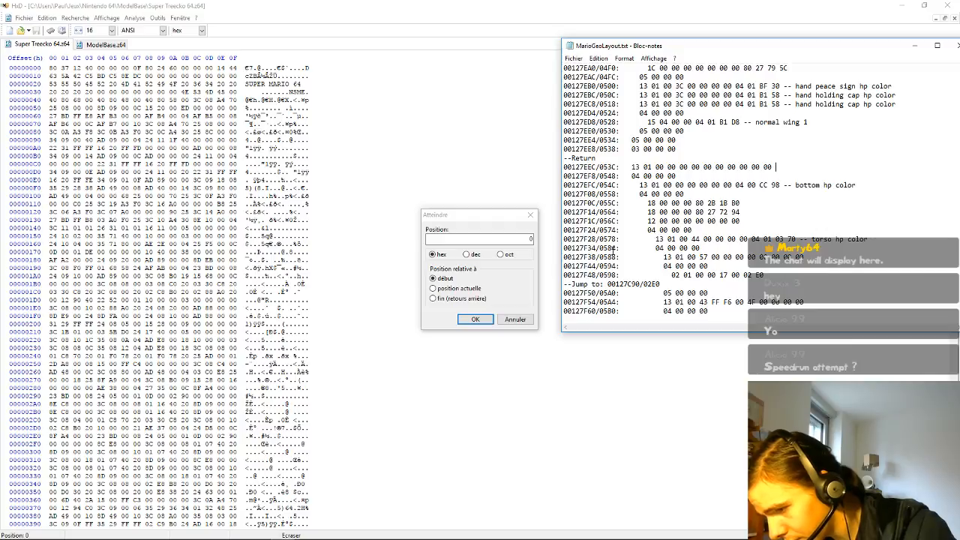
Step: Copy the torso line's address 00127F28 from MarioGeoLayout.txt and go to that hex offset in Super Treecko 64.z64
left_click(483, 239)
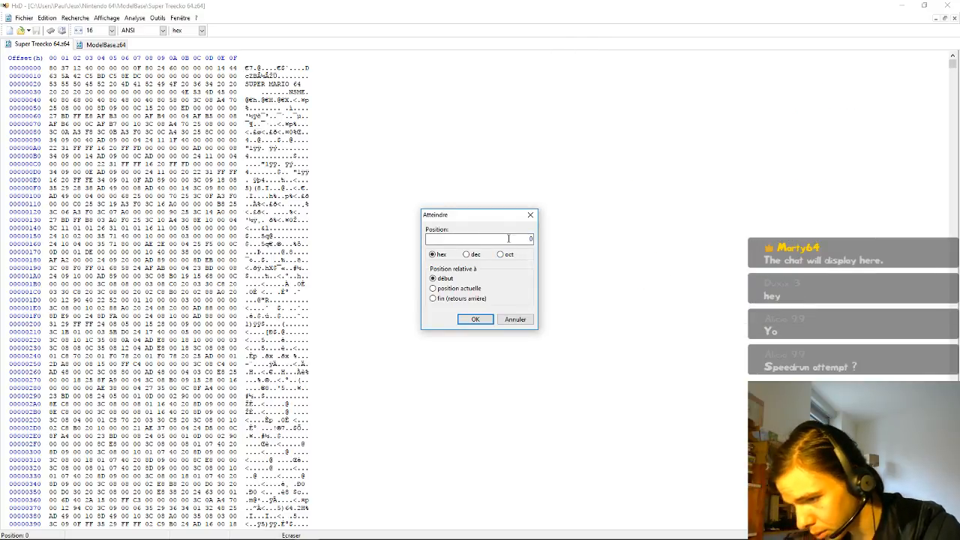
left_click(282, 530)
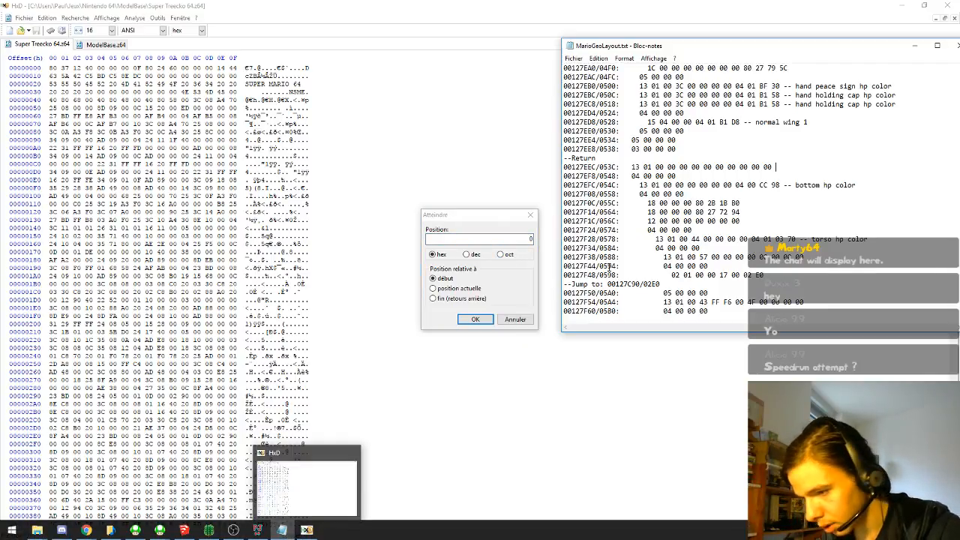
left_click_drag(598, 240, 558, 239)
key("ctrl+c")
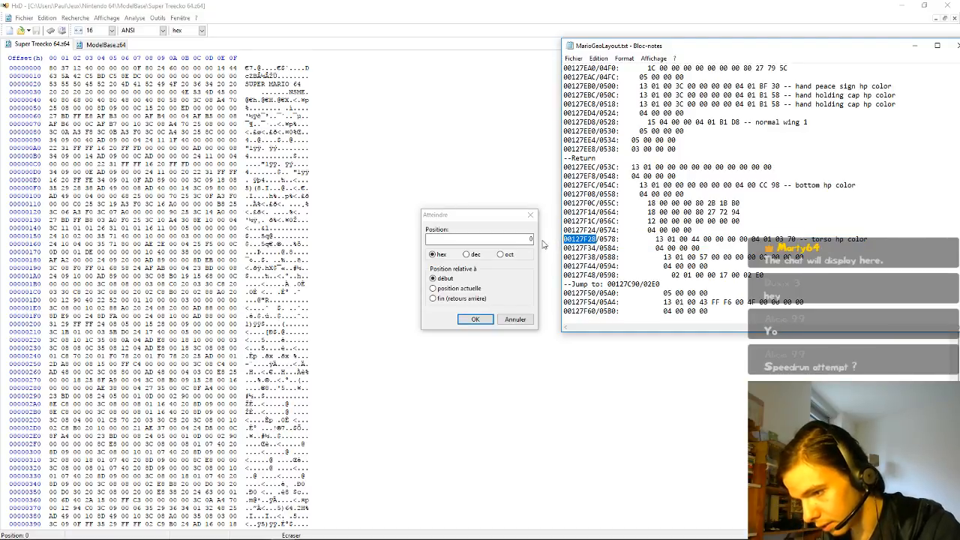
left_click(546, 245)
key("ctrl+v")
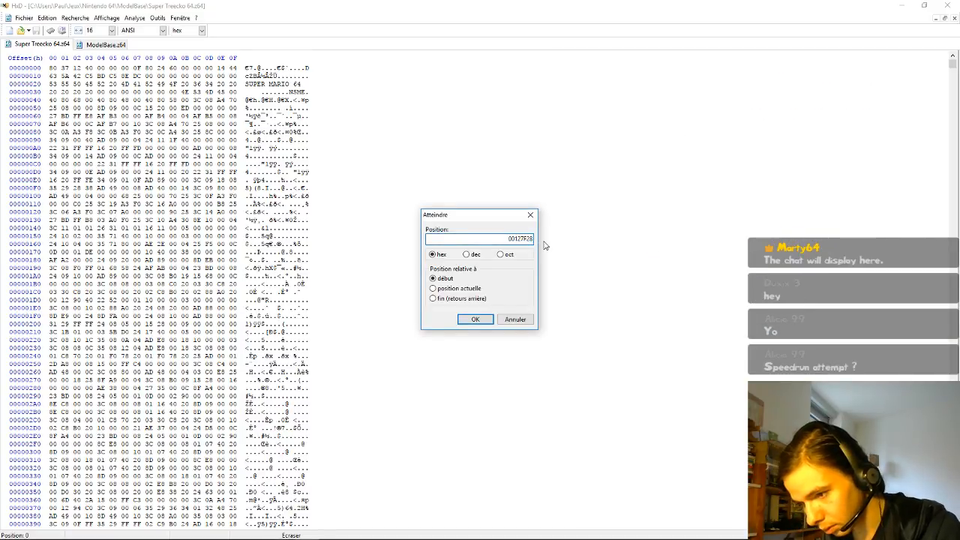
left_click(474, 320)
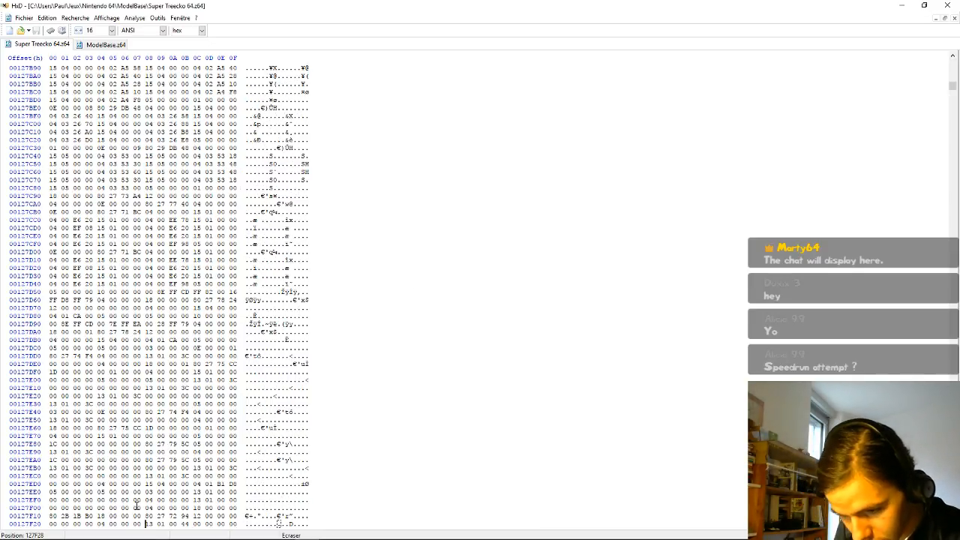
Step: Compare the bytes at offset 00127F28 in HxD with the torso hp color line in MarioGeoLayout.txt
left_click_drag(147, 523, 148, 331)
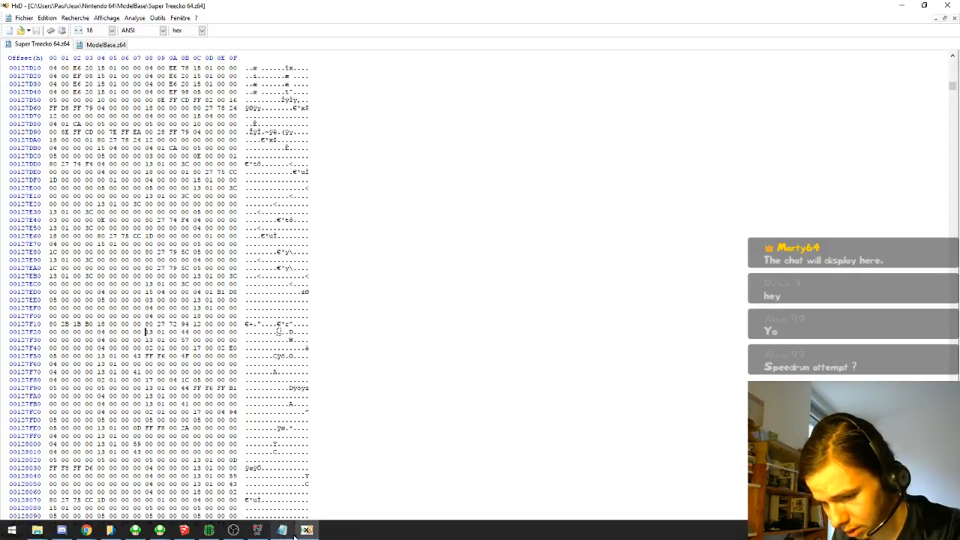
left_click(282, 531)
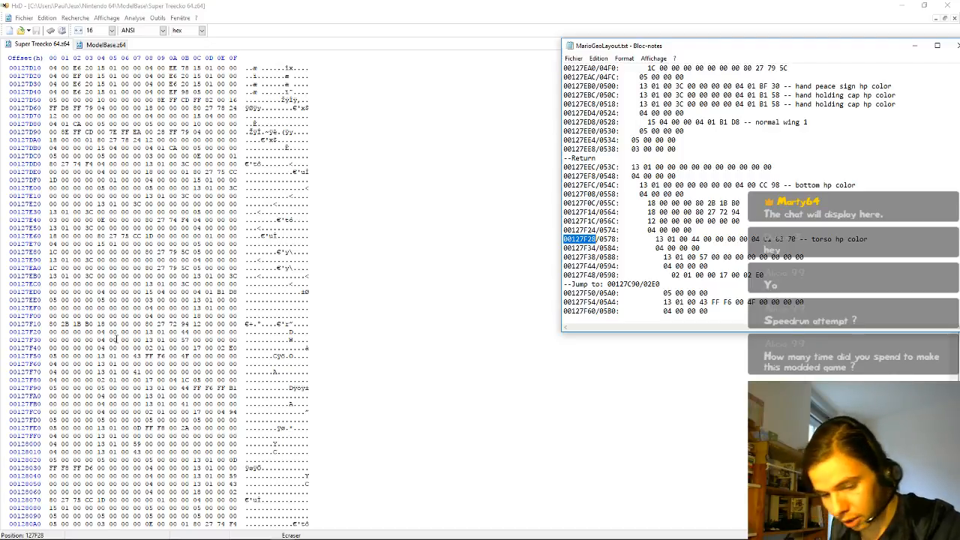
key("alt+Tab")
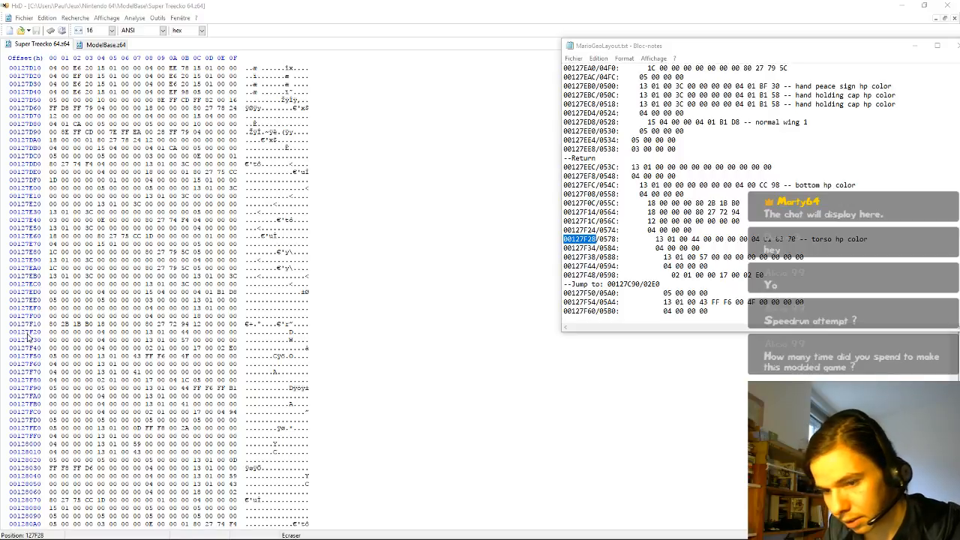
Step: Search Windows for "calcu" and launch the Calculatrice app
key("super")
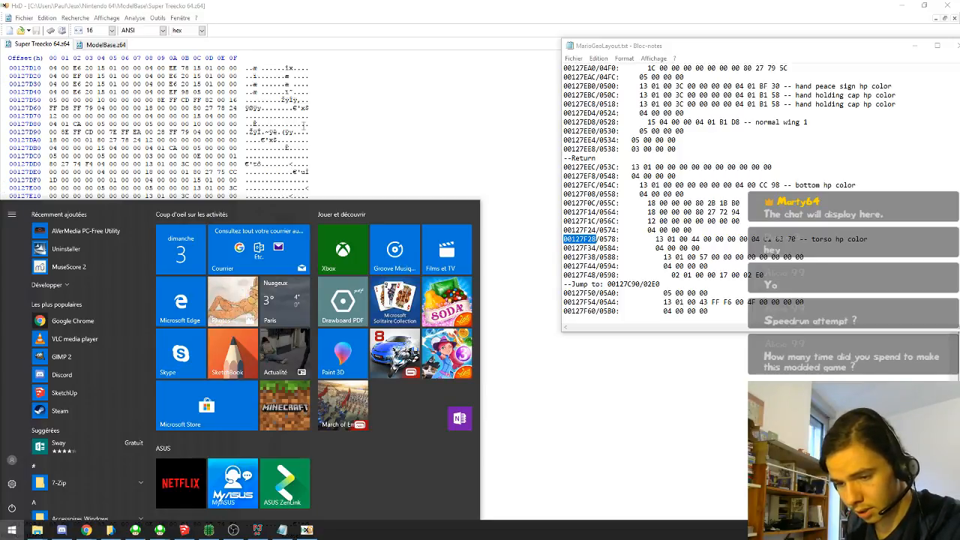
key("super")
key("super")
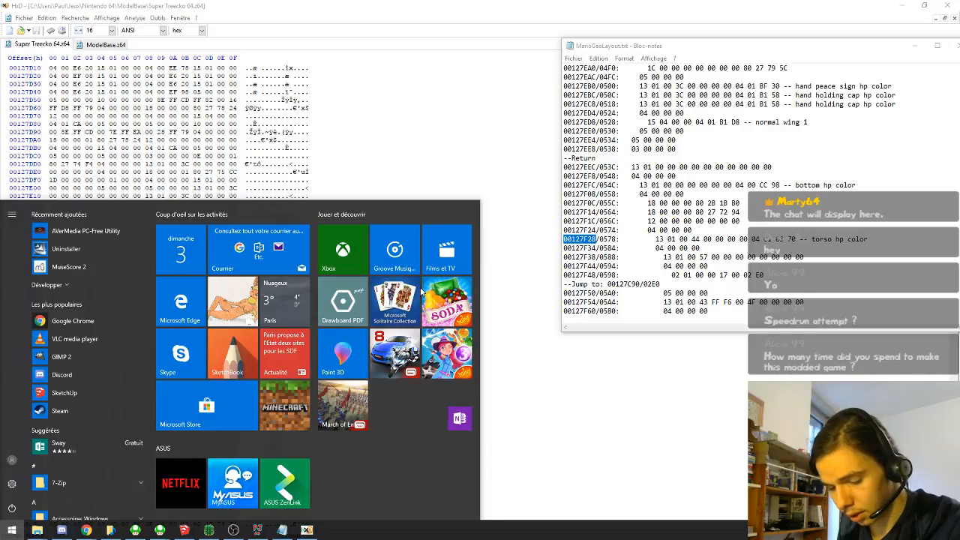
key("super")
type("c")
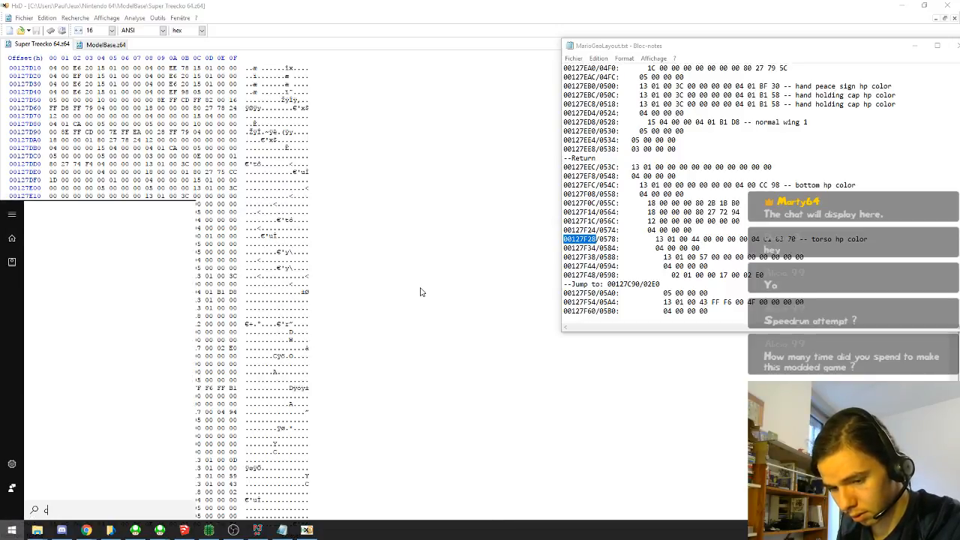
type("alcu")
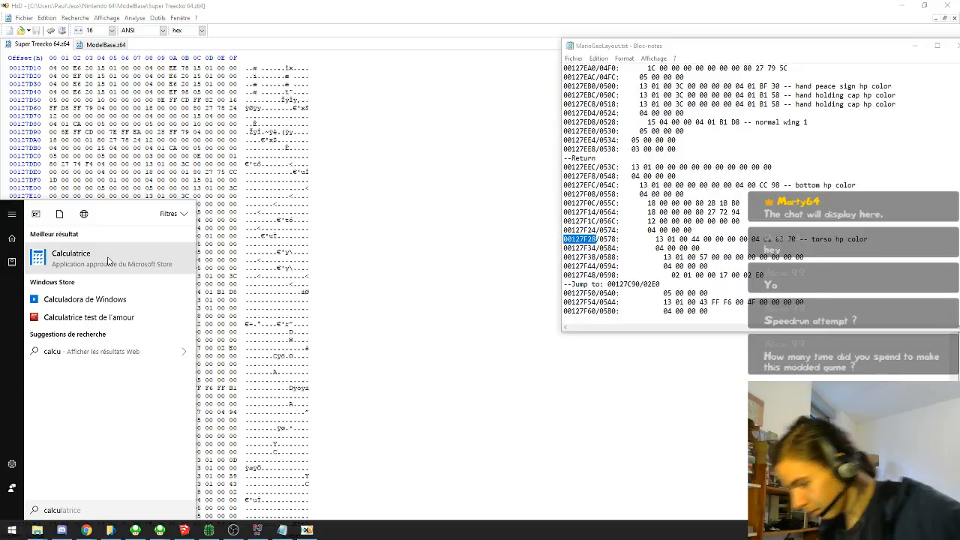
left_click(109, 261)
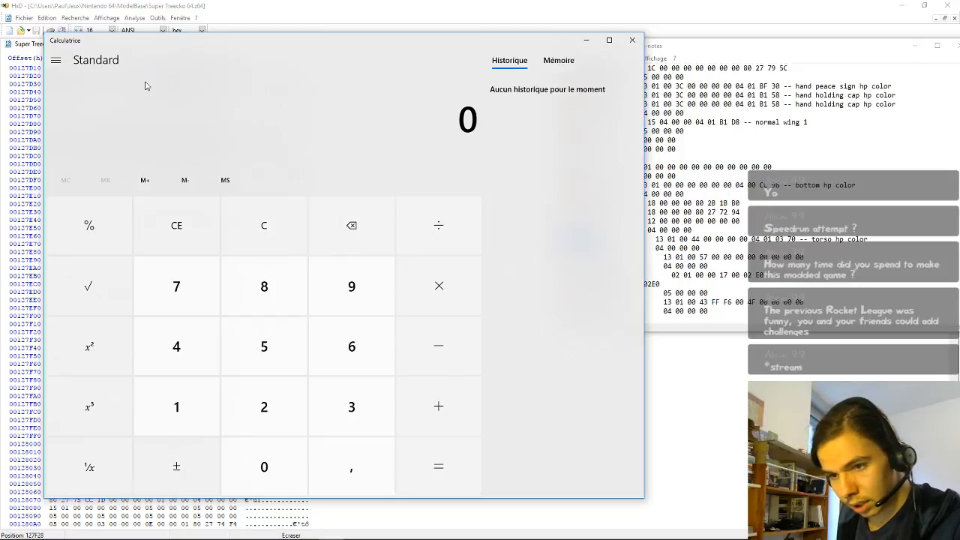
Step: Switch the calculator to Programmeur mode with HEX input
left_click(55, 60)
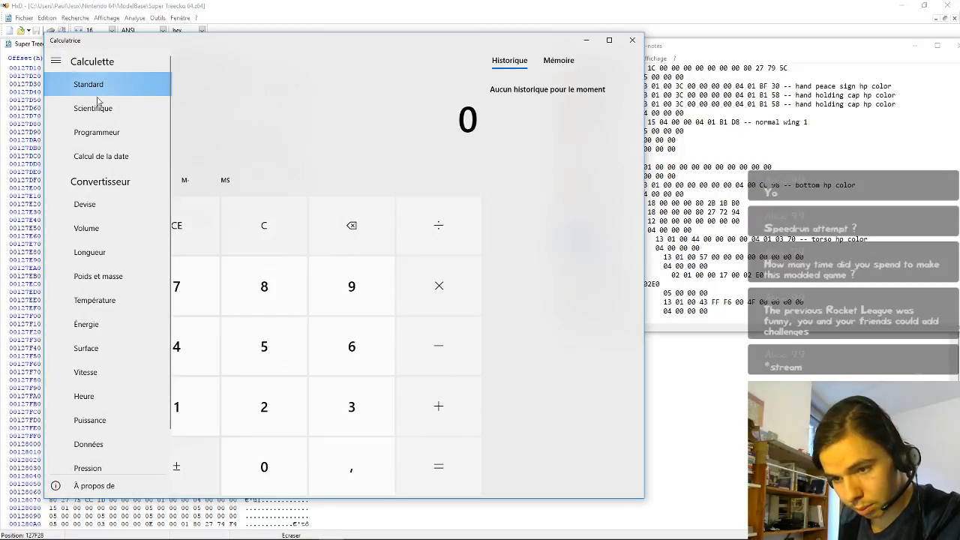
left_click(97, 132)
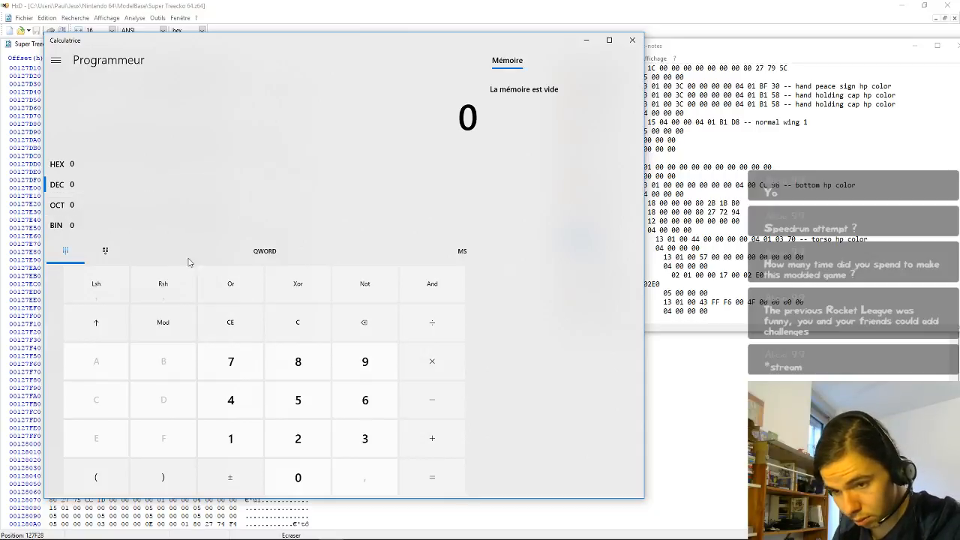
left_click(75, 164)
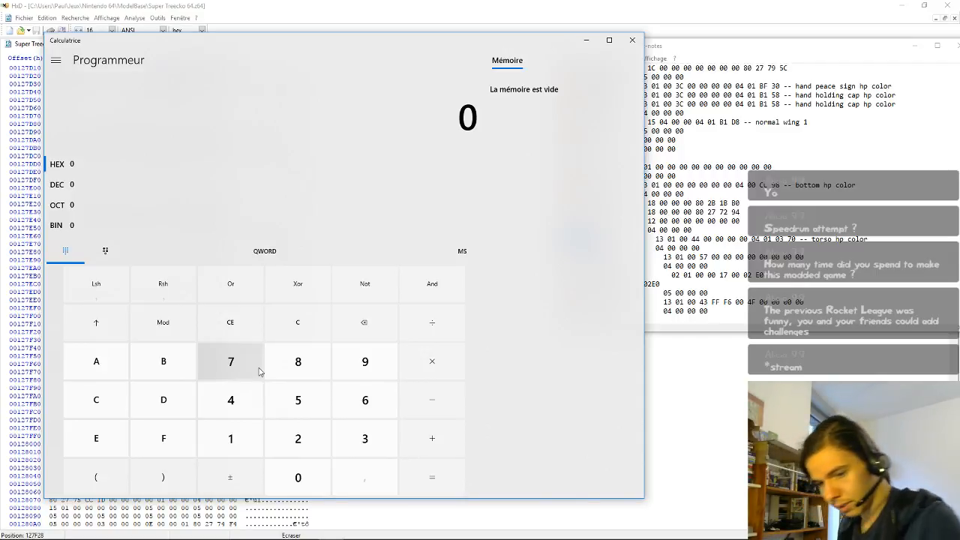
left_click(290, 470)
left_click(295, 478)
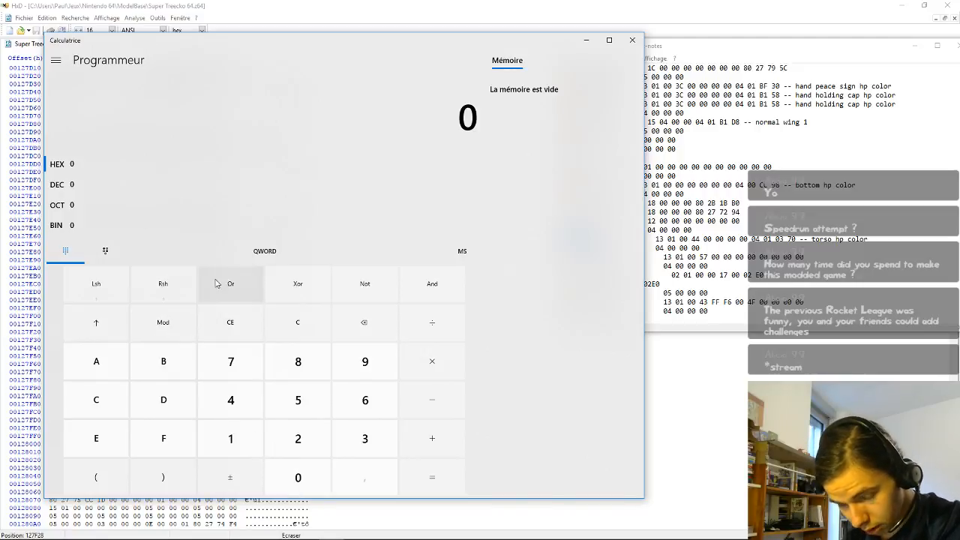
left_click(317, 299)
left_click(308, 364)
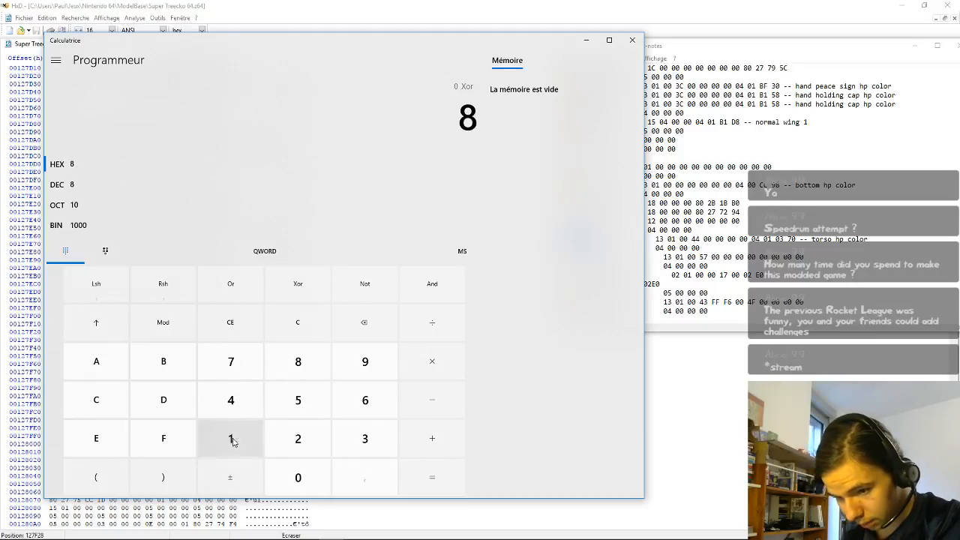
key("BackSpace")
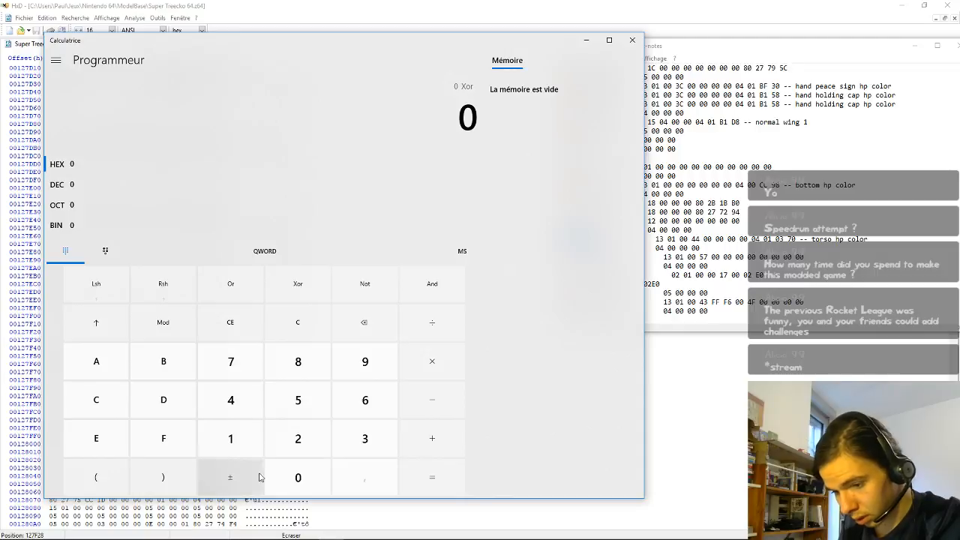
Step: Try to calculate the hexadecimal difference 832B84 minus 823B4
left_click(287, 486)
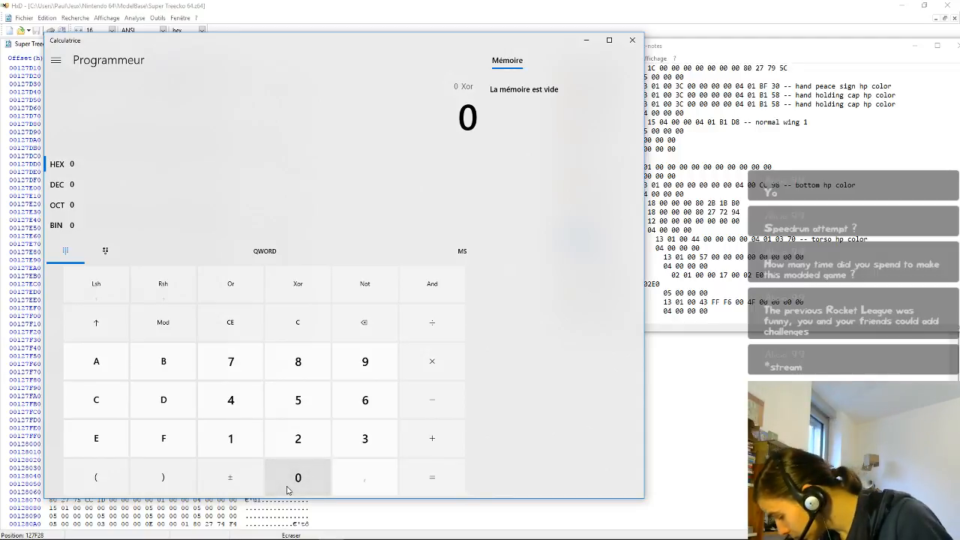
left_click(299, 369)
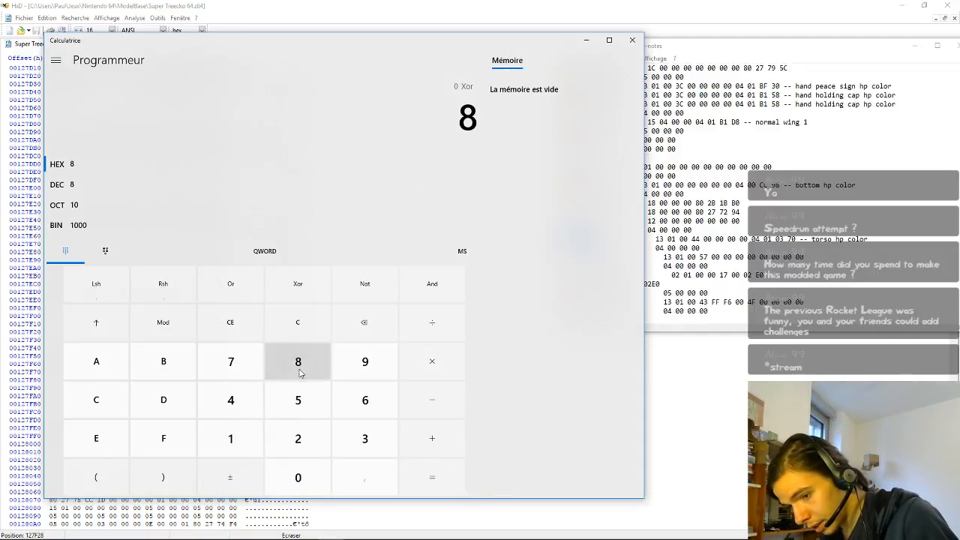
left_click(370, 447)
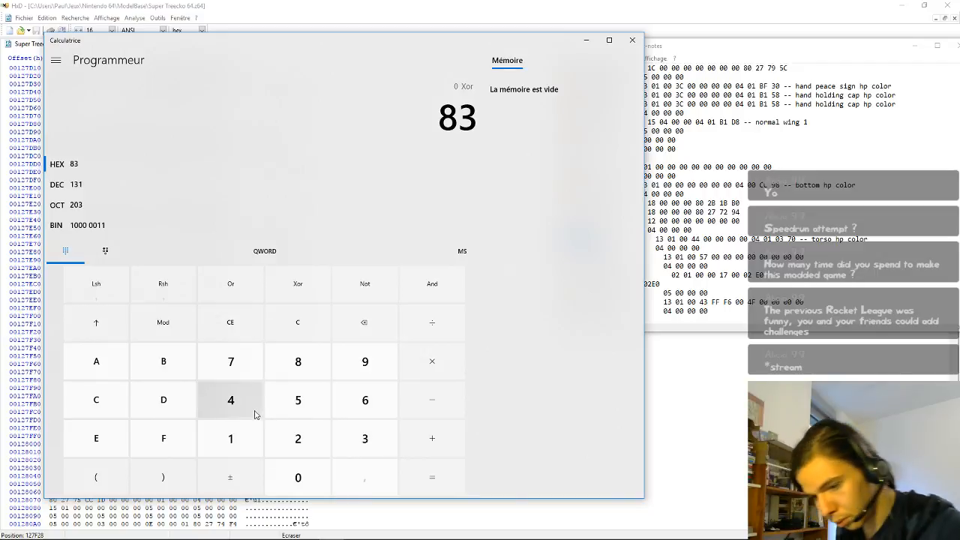
left_click(307, 439)
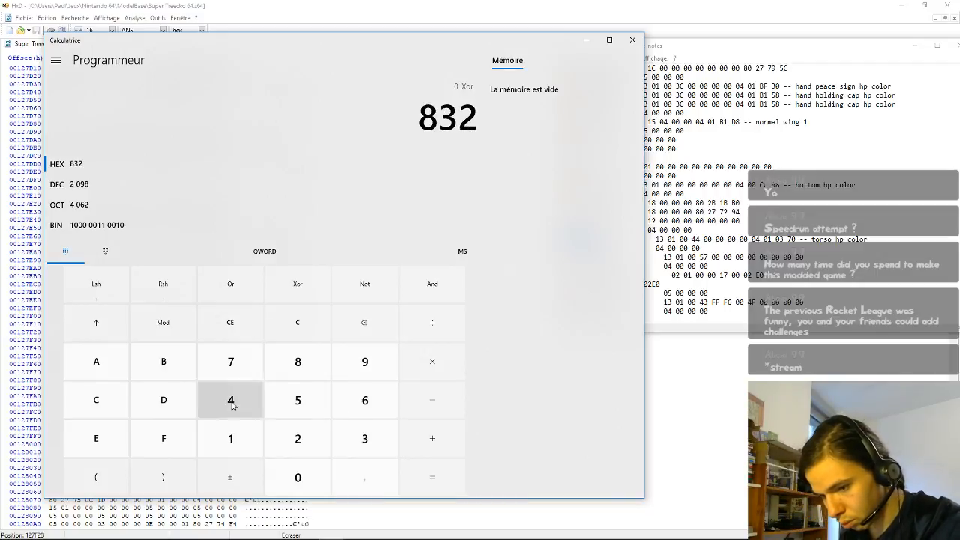
left_click(178, 372)
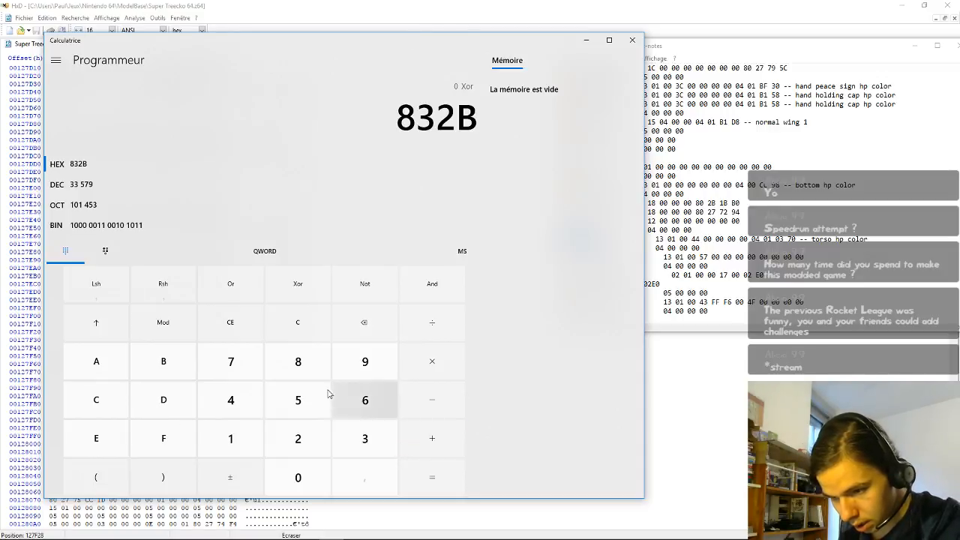
left_click(300, 365)
left_click(242, 404)
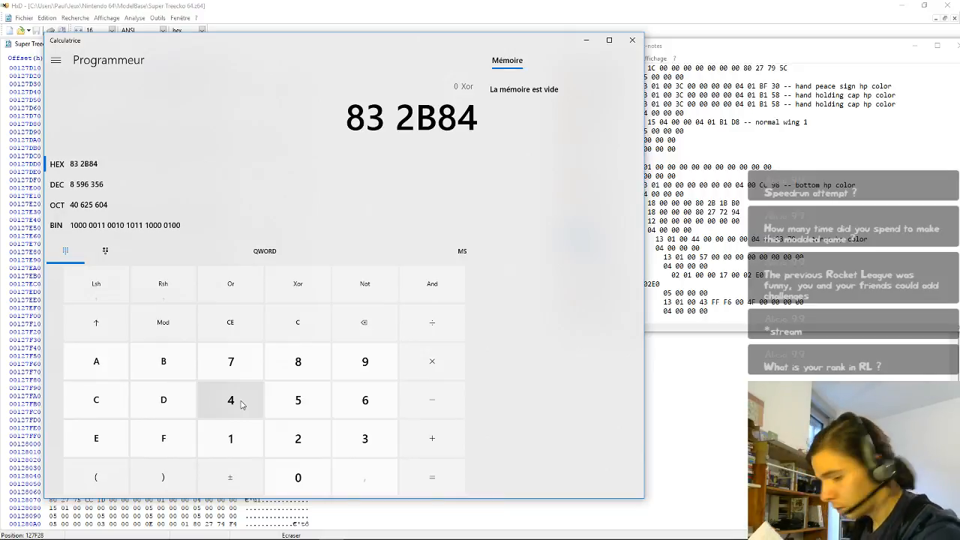
left_click(426, 408)
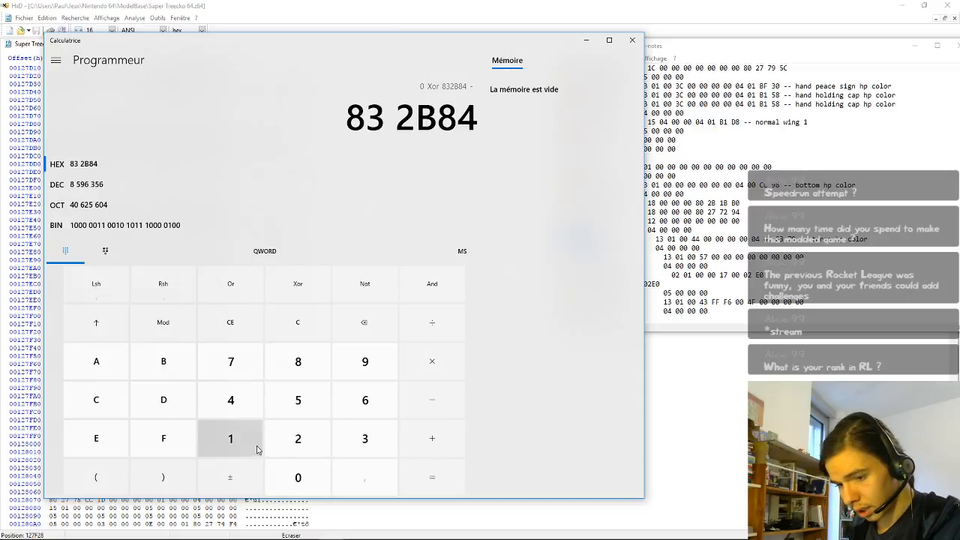
left_click(298, 373)
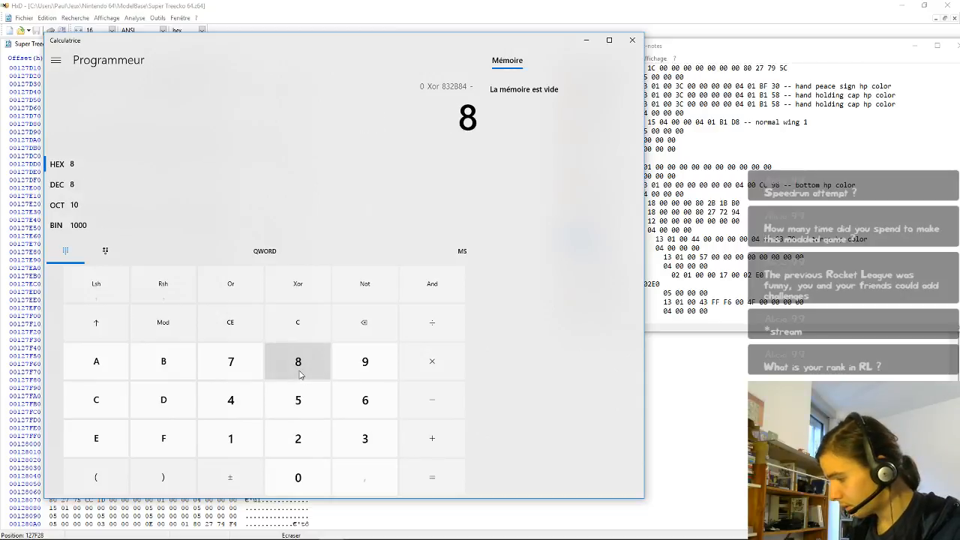
left_click(304, 447)
left_click(350, 441)
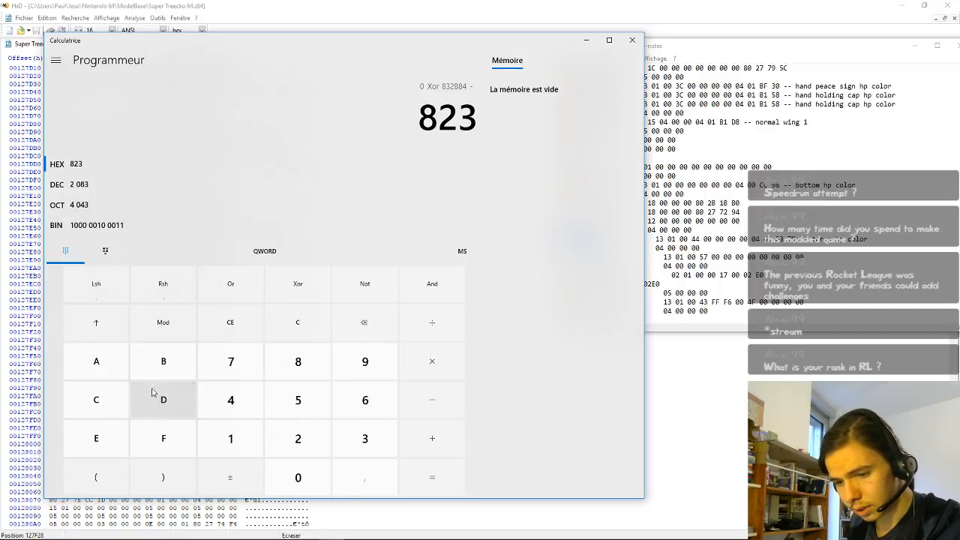
left_click(162, 363)
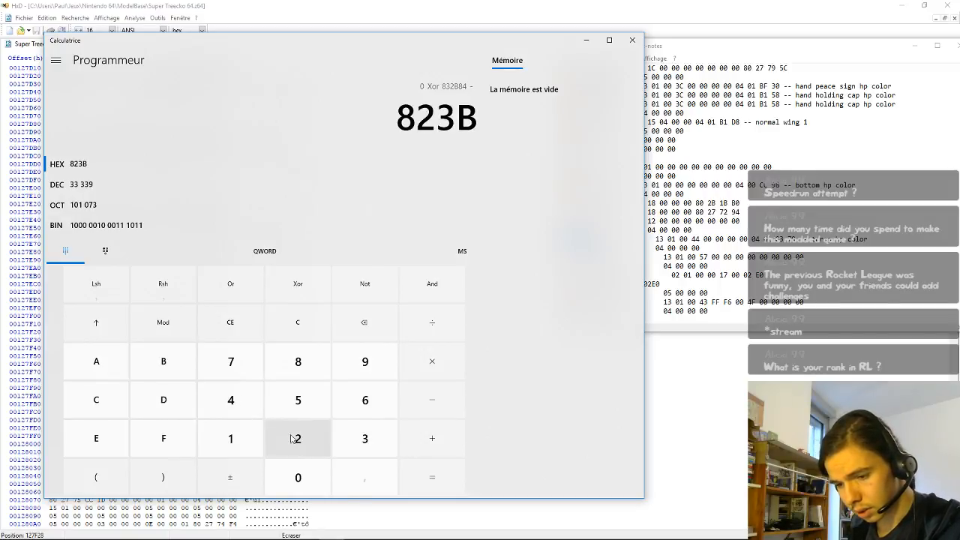
left_click(233, 399)
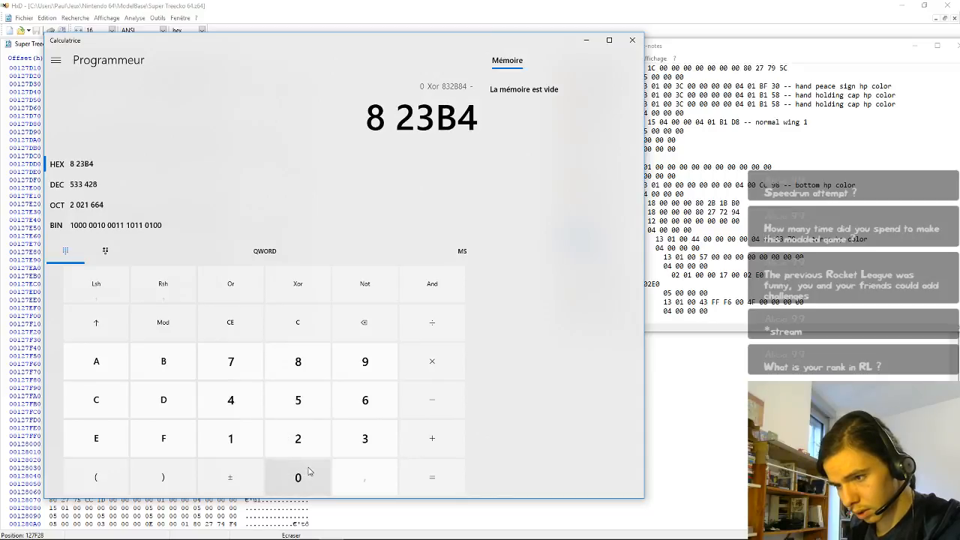
left_click(428, 480)
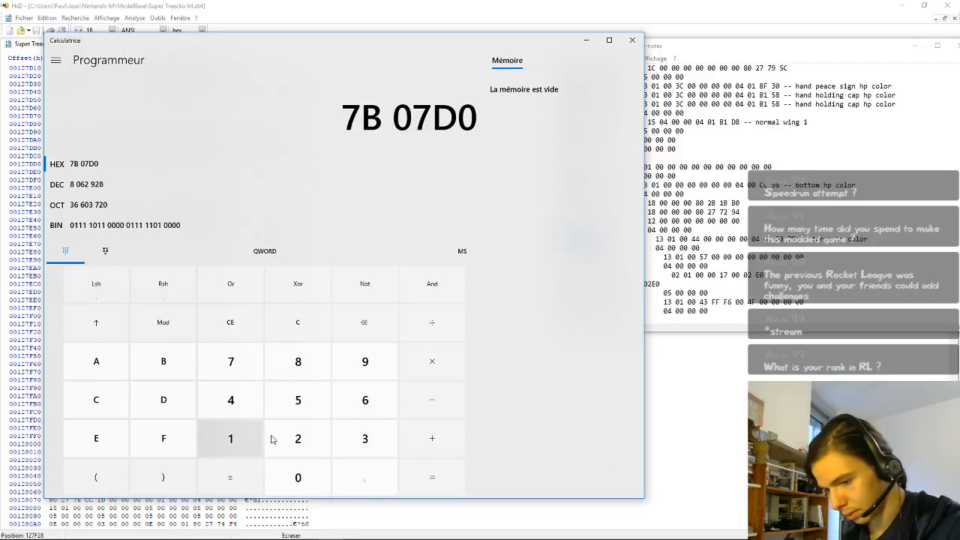
Step: Calculate the hexadecimal difference 832B84 minus 823B64
left_click(310, 367)
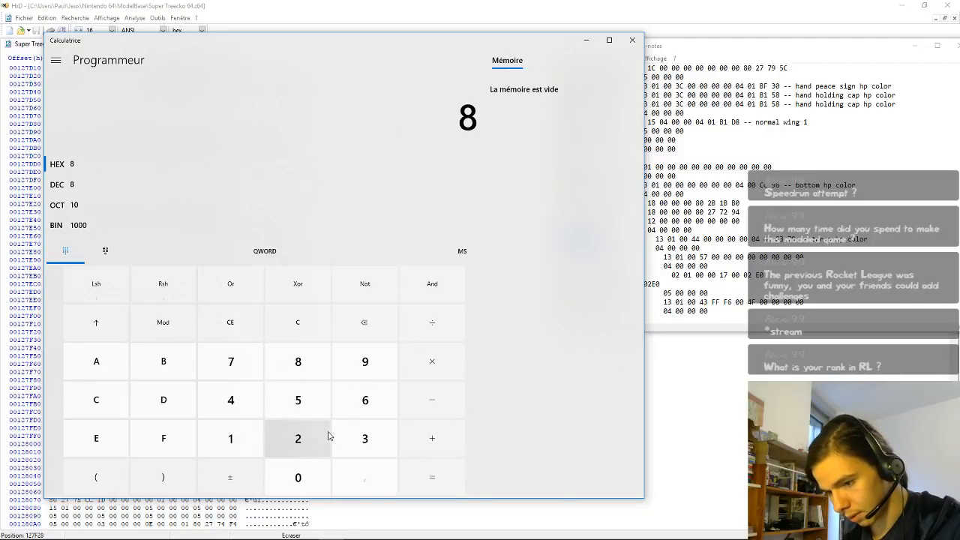
left_click(362, 439)
left_click(300, 439)
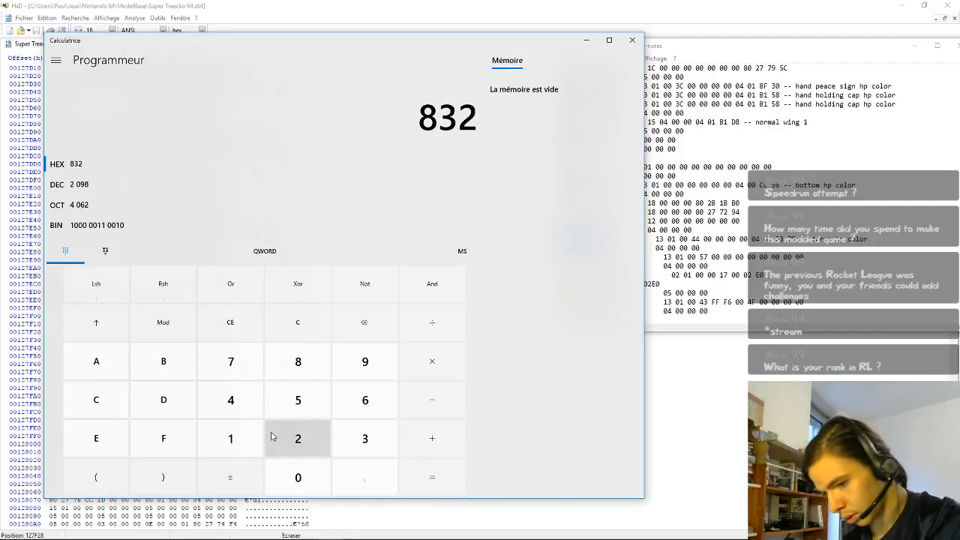
left_click(166, 365)
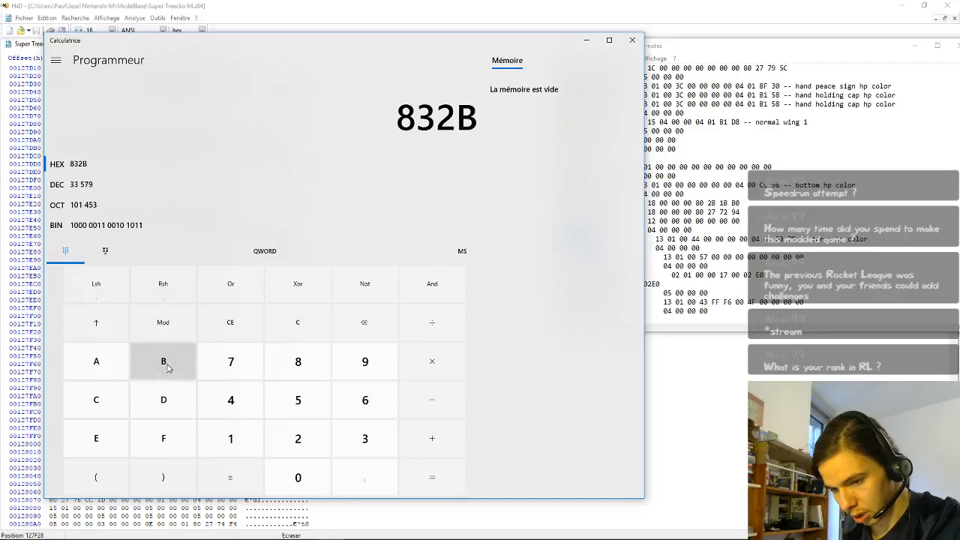
left_click(284, 377)
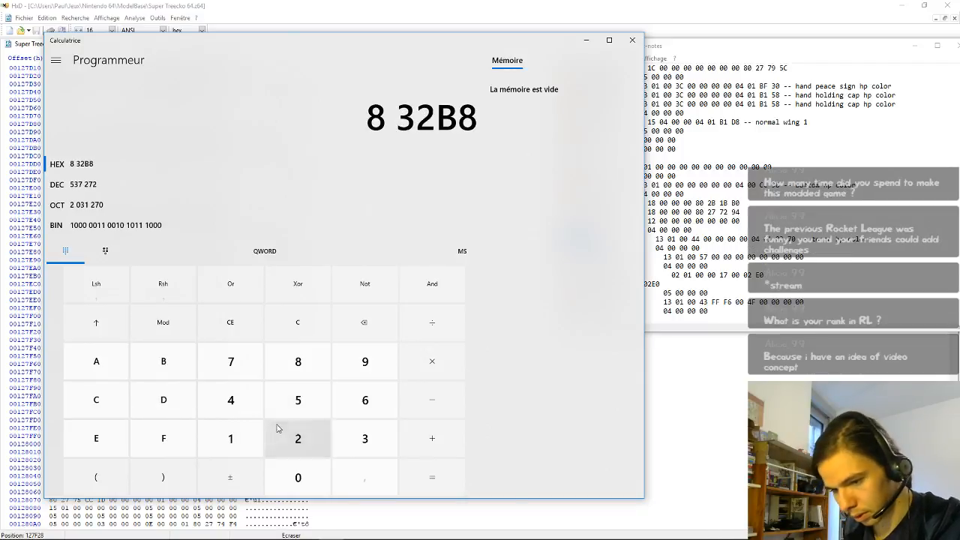
left_click(240, 405)
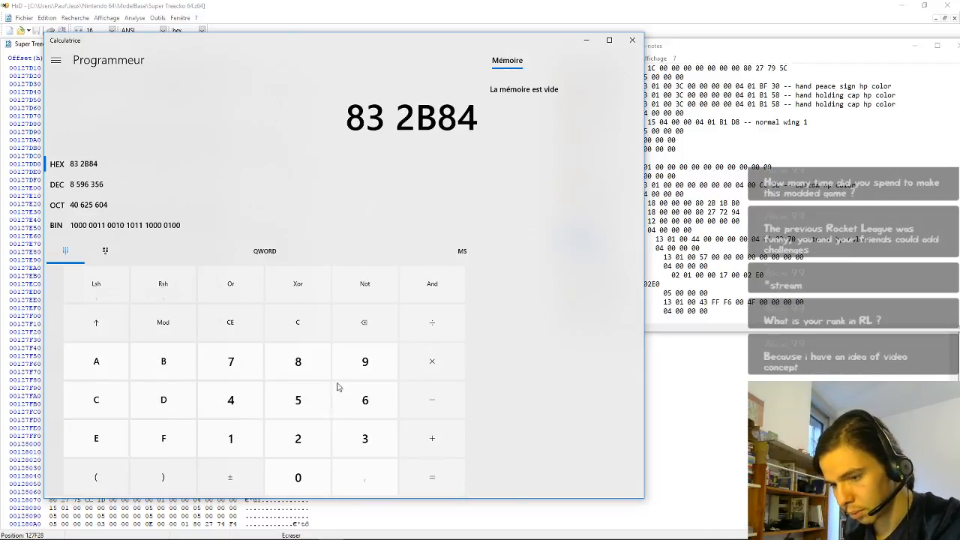
left_click(433, 409)
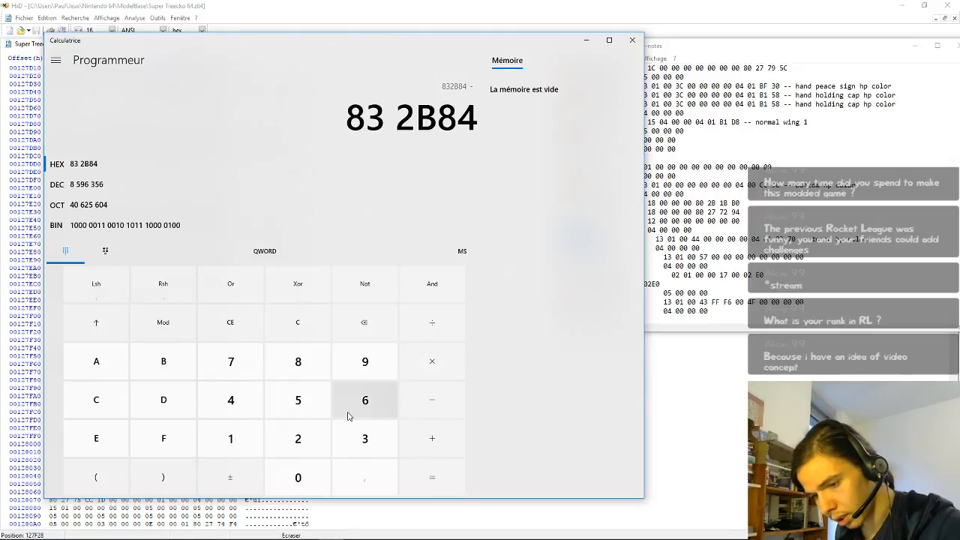
left_click(311, 379)
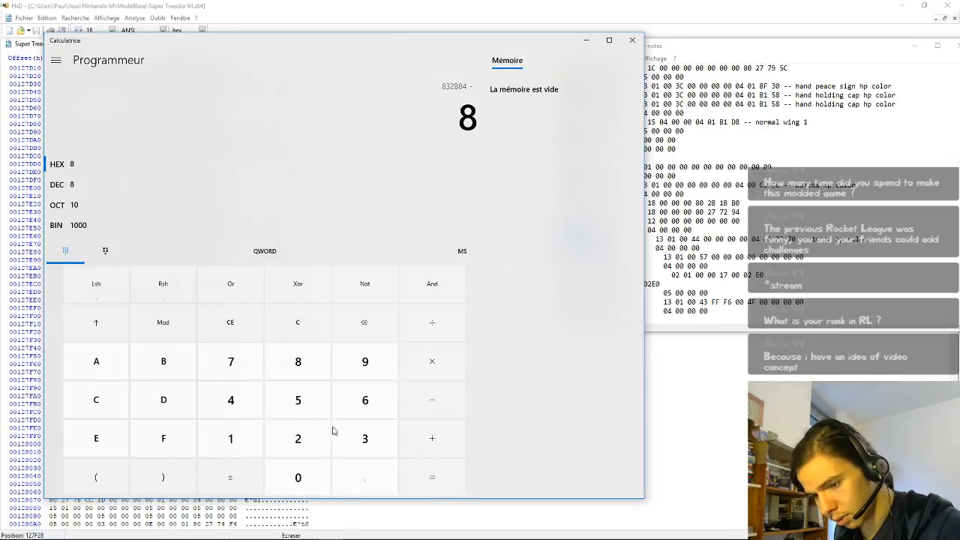
left_click(306, 440)
left_click(363, 439)
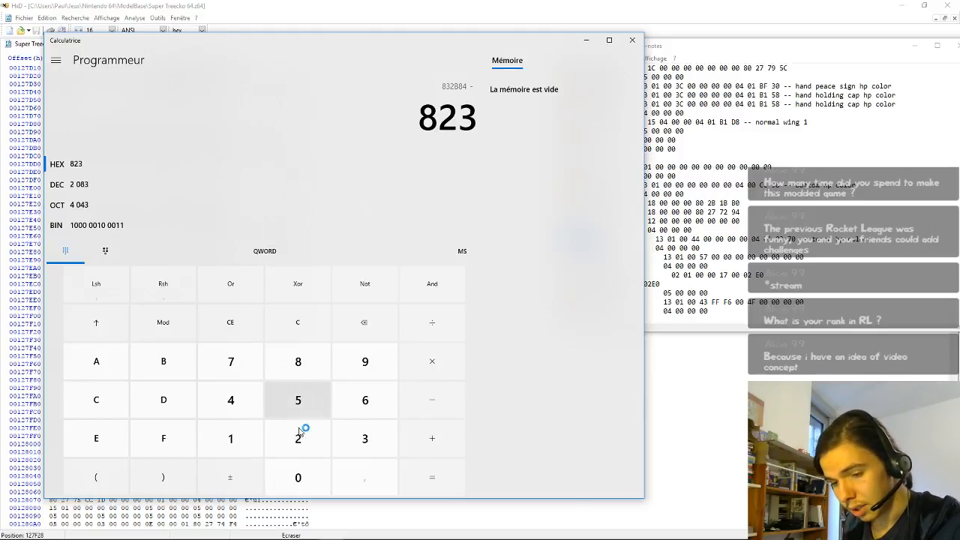
left_click(169, 364)
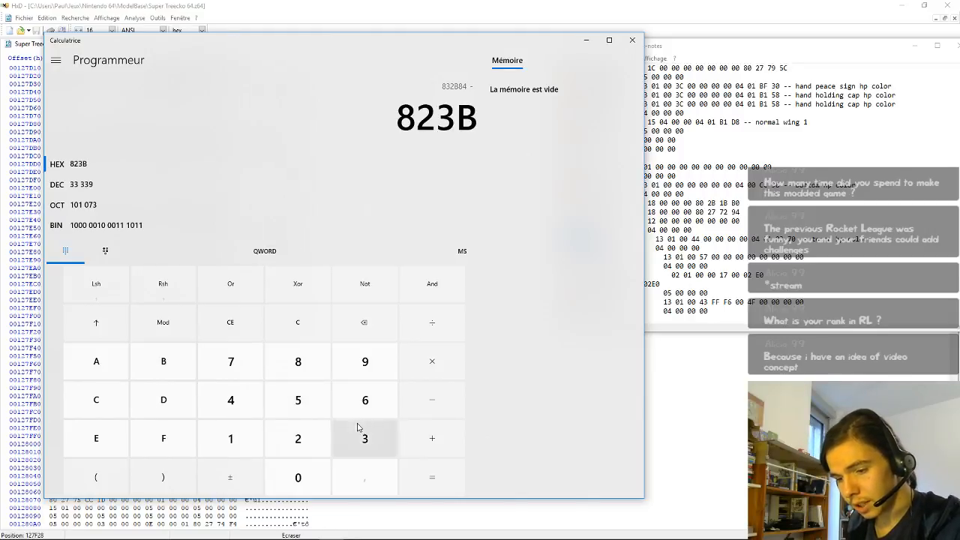
left_click(367, 398)
left_click(216, 401)
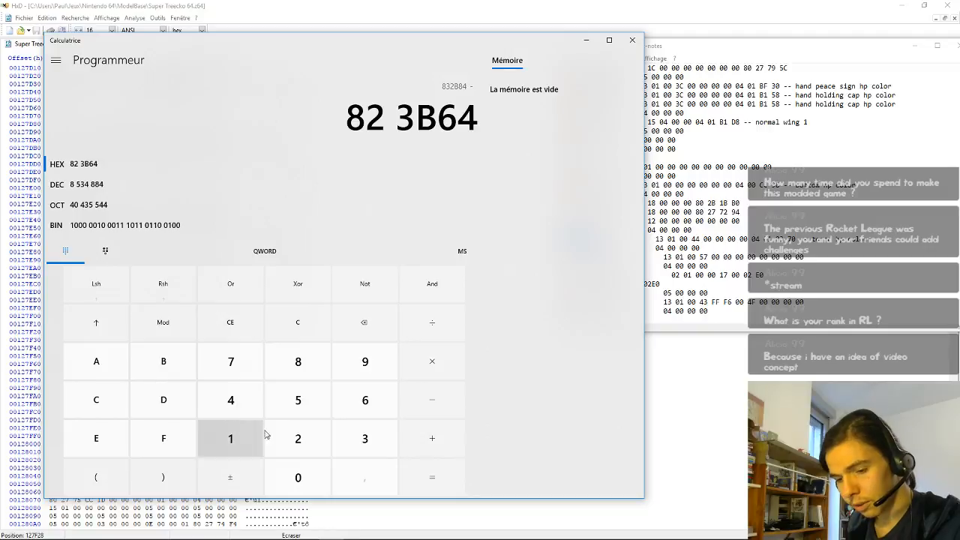
left_click(431, 471)
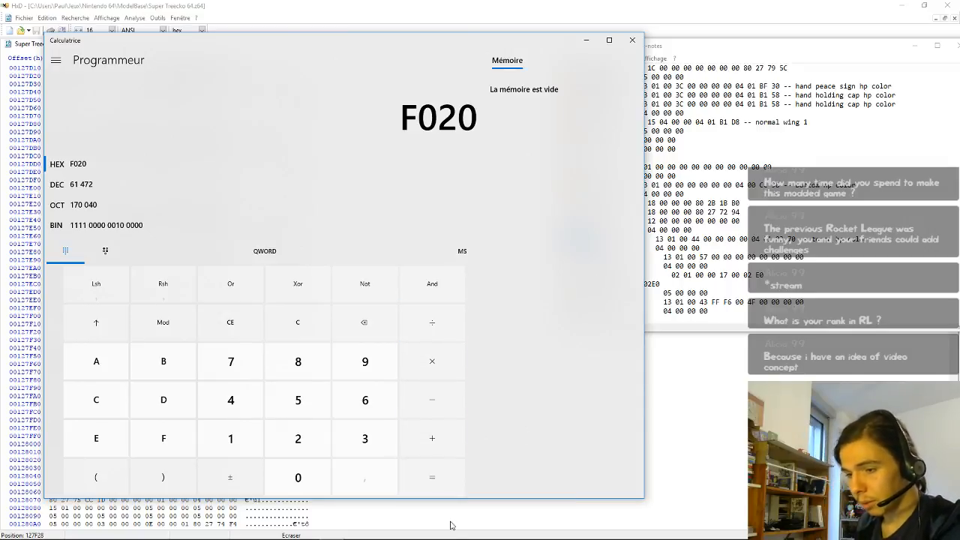
Step: Switch to HxD, overwrite the two bytes starting at offset 00127F26 with F0 20, and save Super Treecko 64.z64
mouse_move(256, 530)
left_click(492, 32)
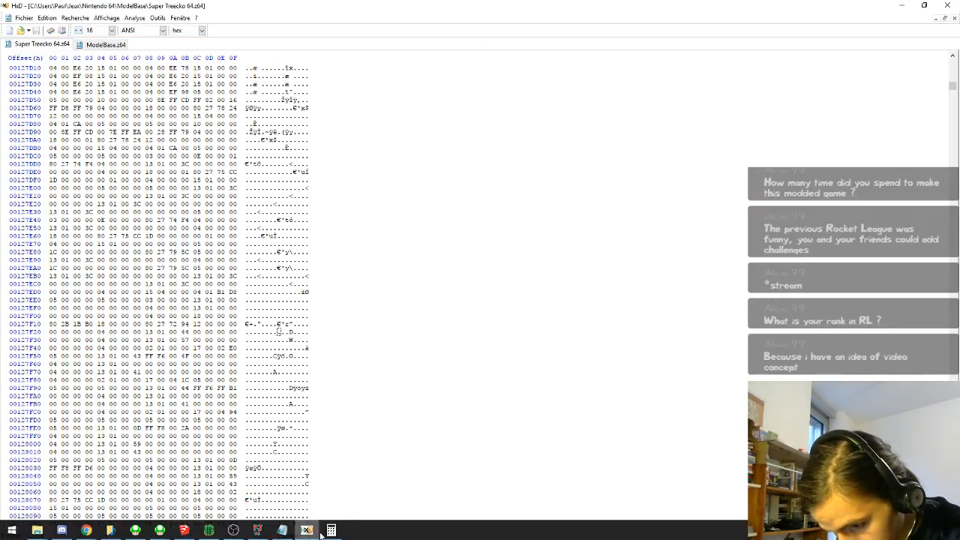
left_click(327, 532)
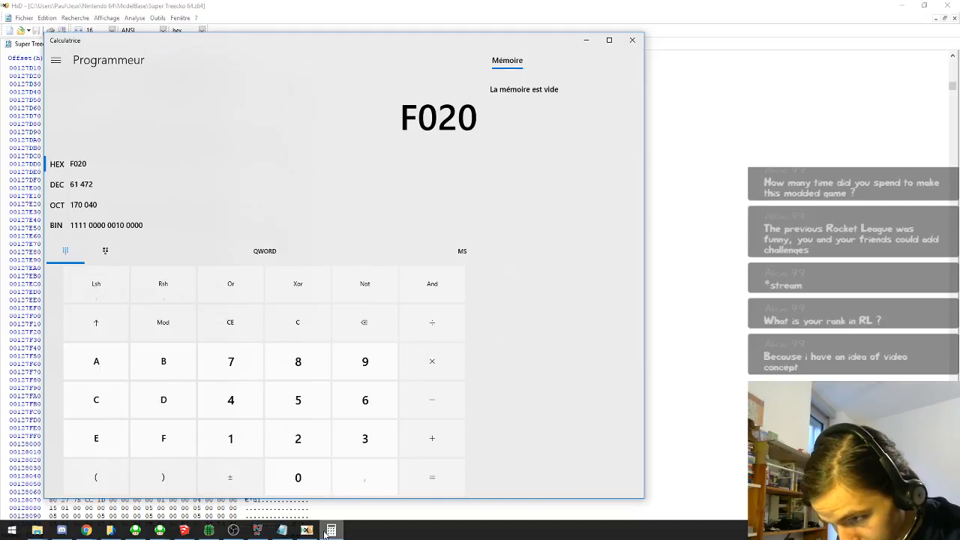
left_click(327, 532)
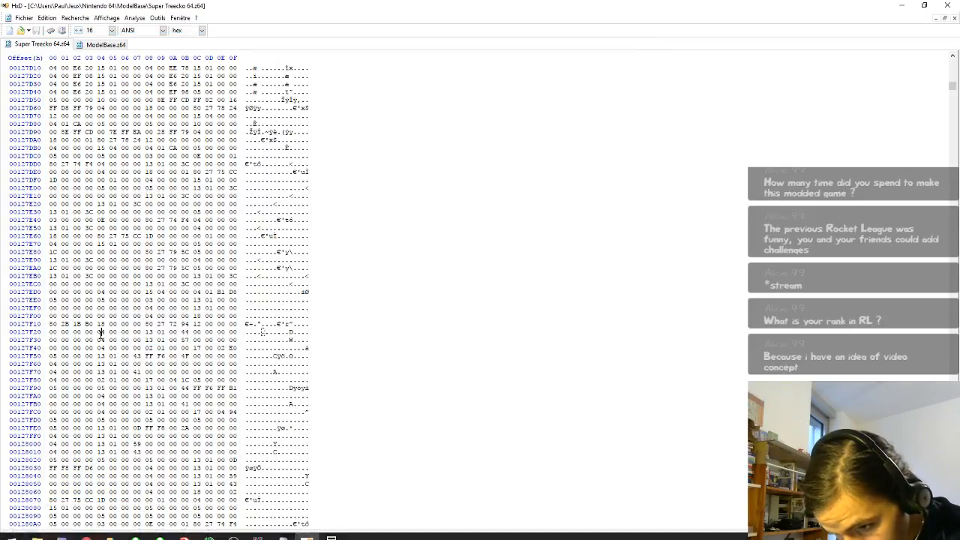
left_click(100, 335)
left_click_drag(124, 334, 132, 335)
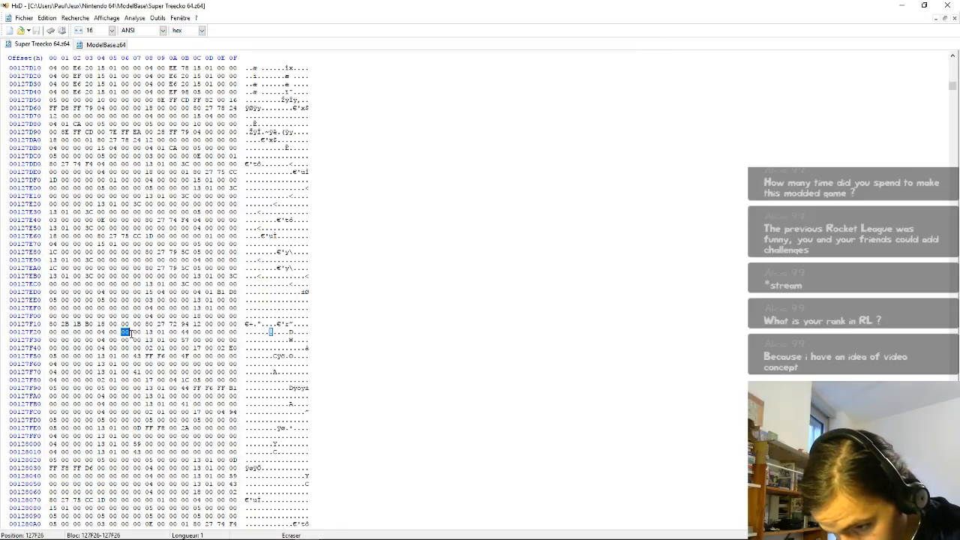
type("F0 ")
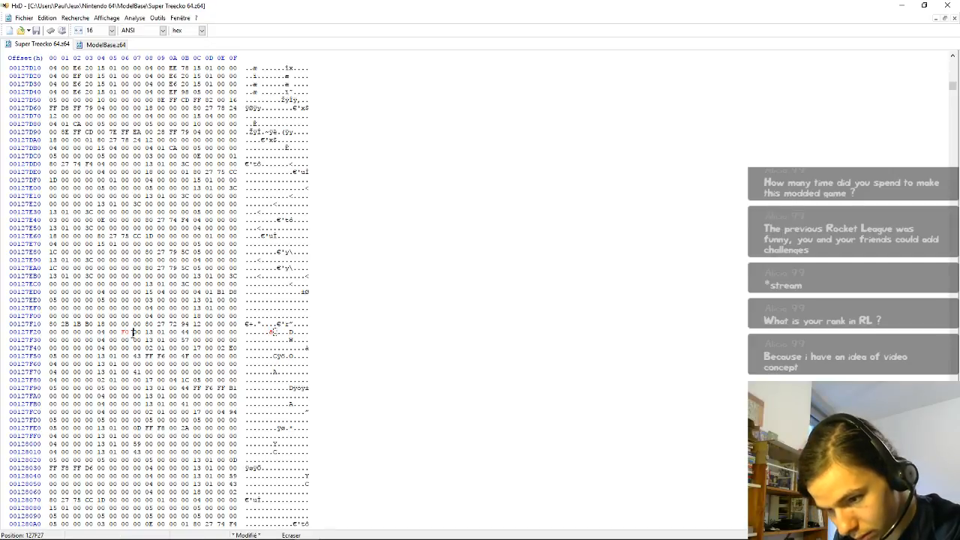
type("2")
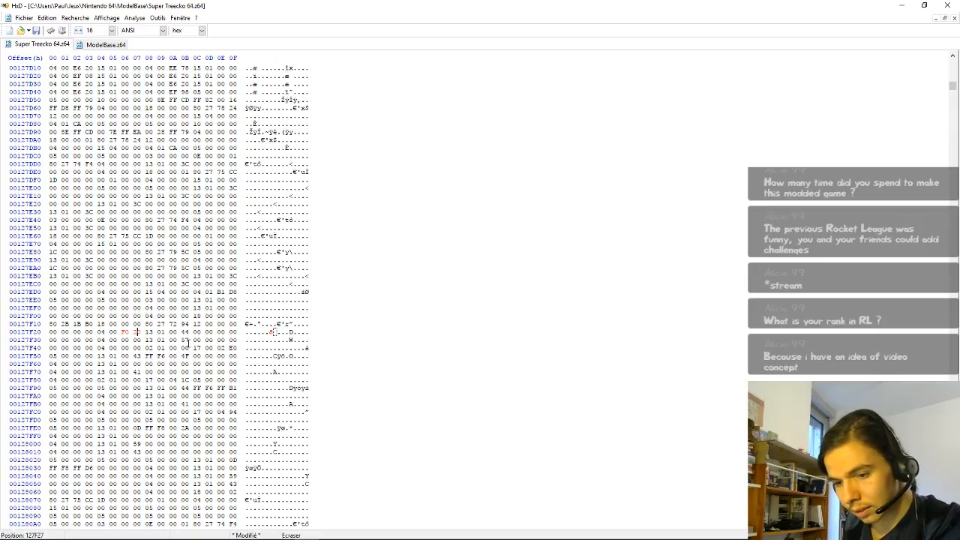
key("ctrl+s")
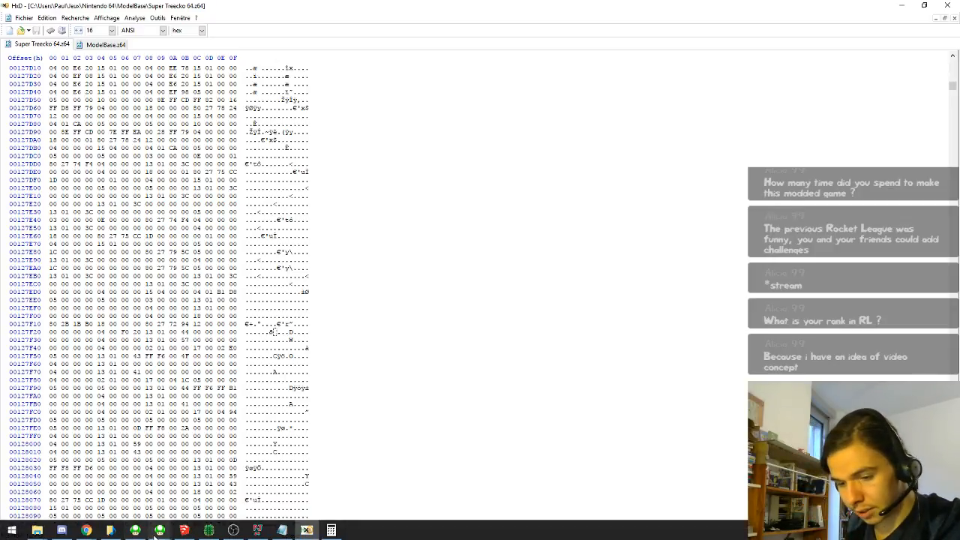
Step: Switch to the Custom Model Importer, set the A_Torso entry's Import RAM Offset to 0400F020, and save the changes
left_click(306, 530)
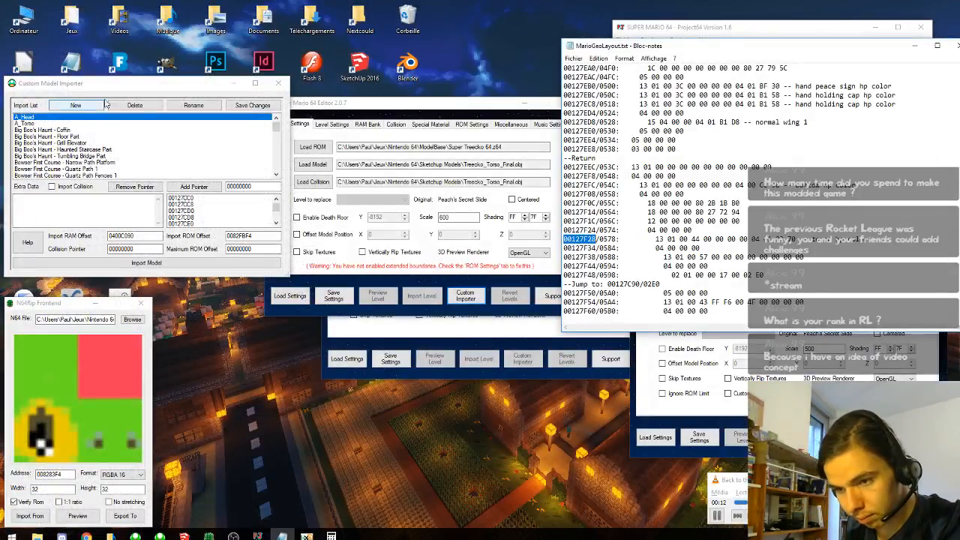
left_click_drag(113, 88, 222, 105)
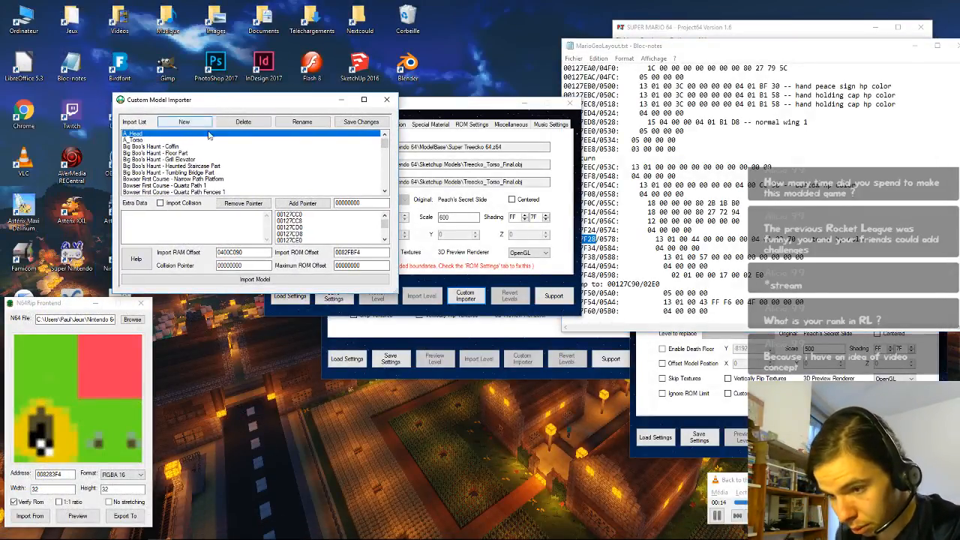
left_click(156, 140)
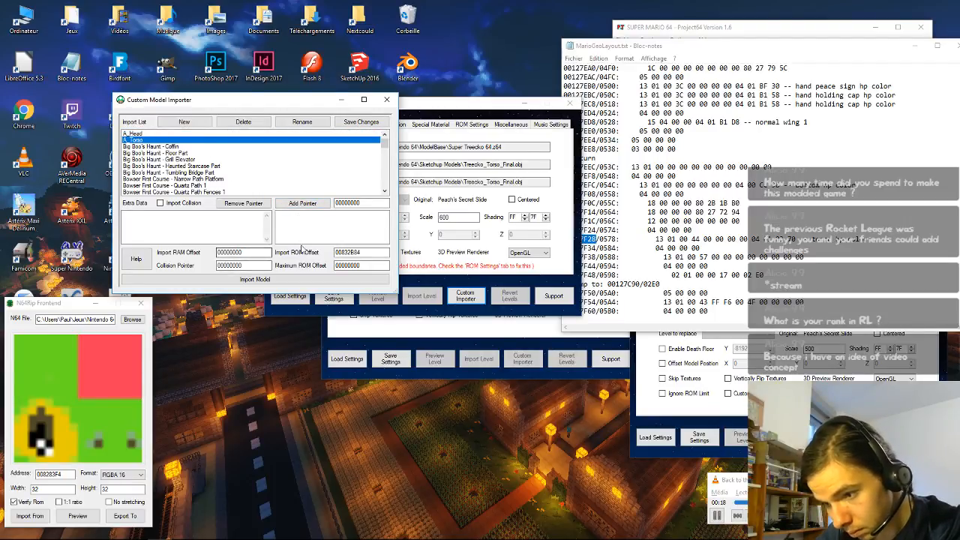
double_click(247, 252)
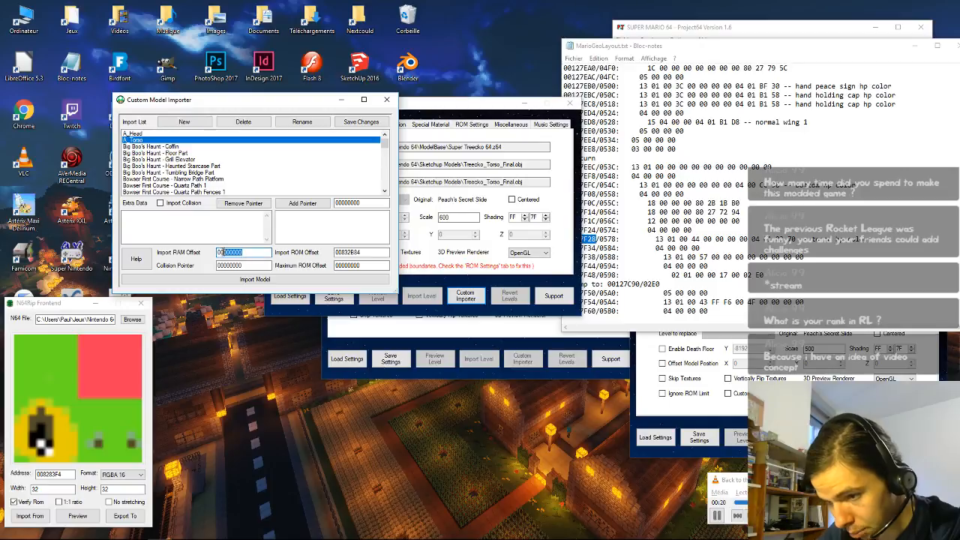
type("0400")
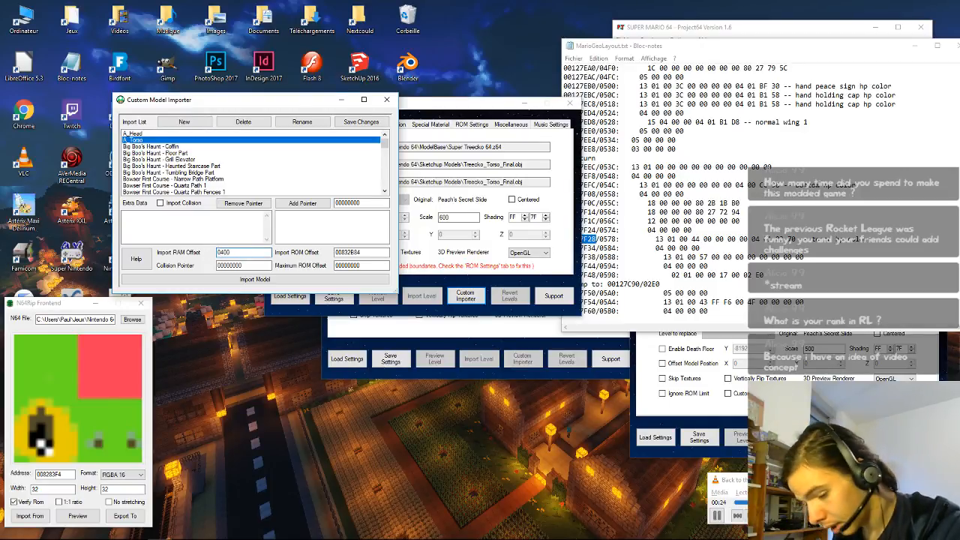
type("F0")
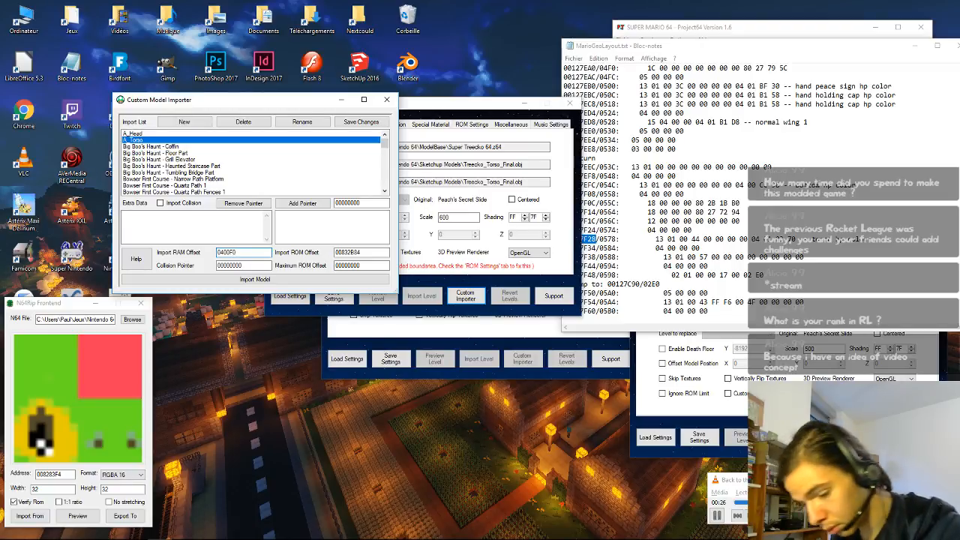
type("20")
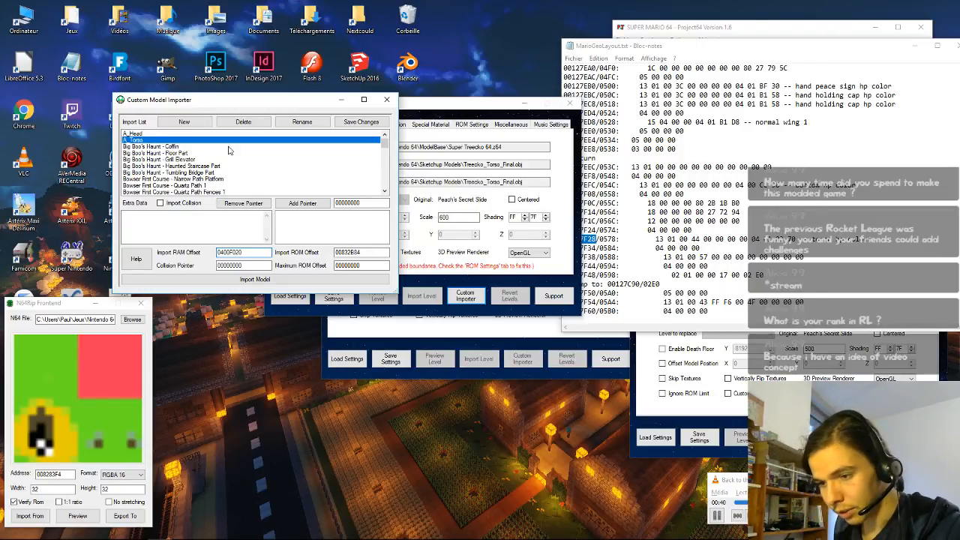
left_click(351, 122)
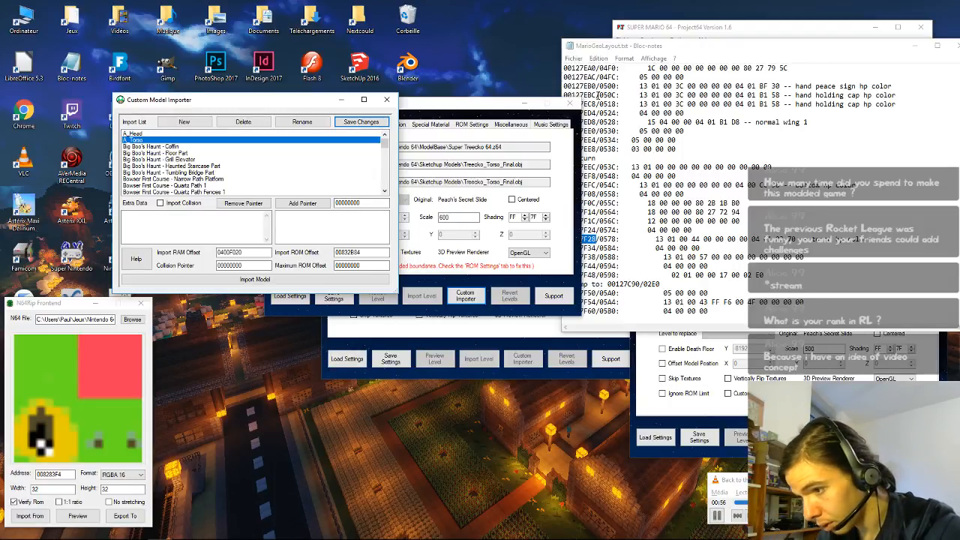
Step: Select the A_Head entry in the import list and examine its list of pointers
left_click_drag(679, 47, 699, 48)
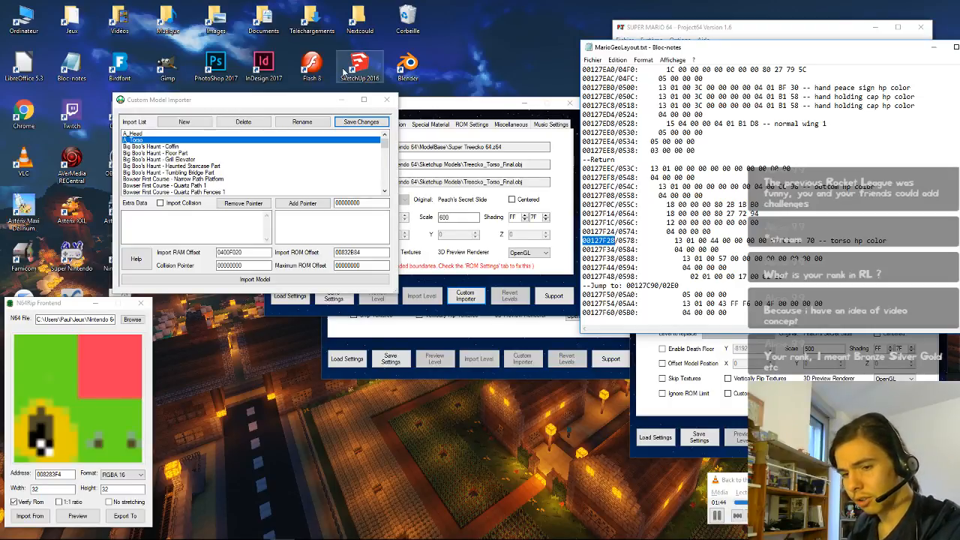
left_click(286, 130)
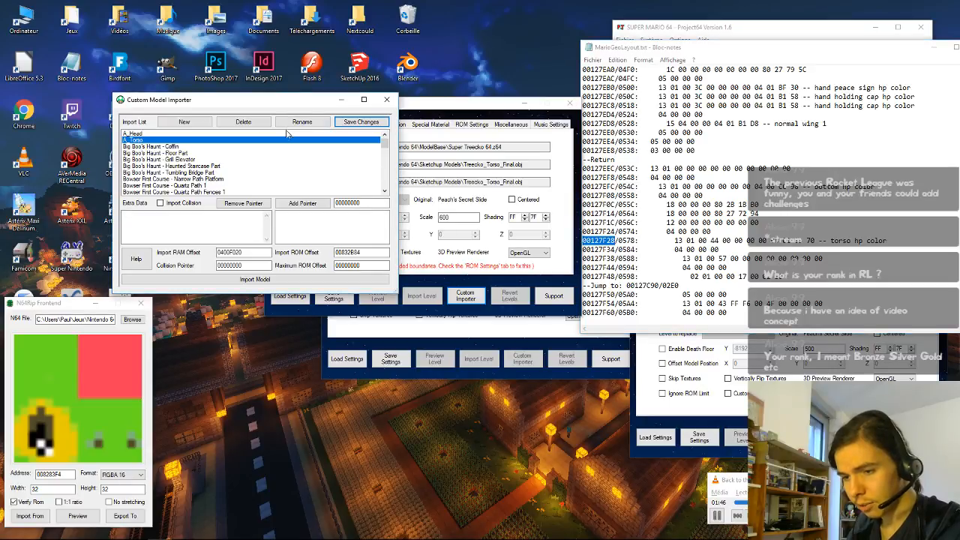
left_click(286, 133)
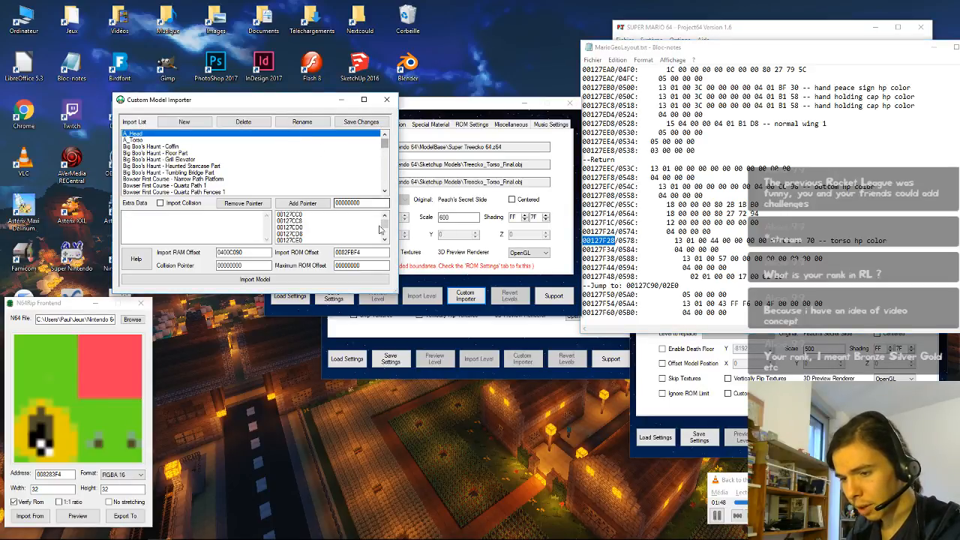
mouse_move(384, 223)
left_mouse_down()
mouse_move(386, 239)
mouse_move(386, 217)
left_mouse_up()
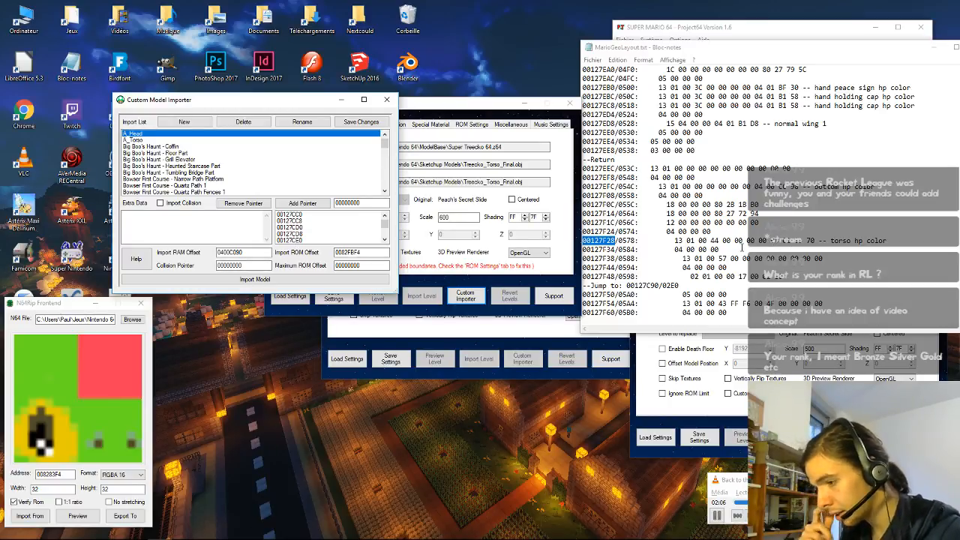
Step: Switch to HxD and go to hex position 00127FCC0 in Super Treecko 64.z64
mouse_move(136, 530)
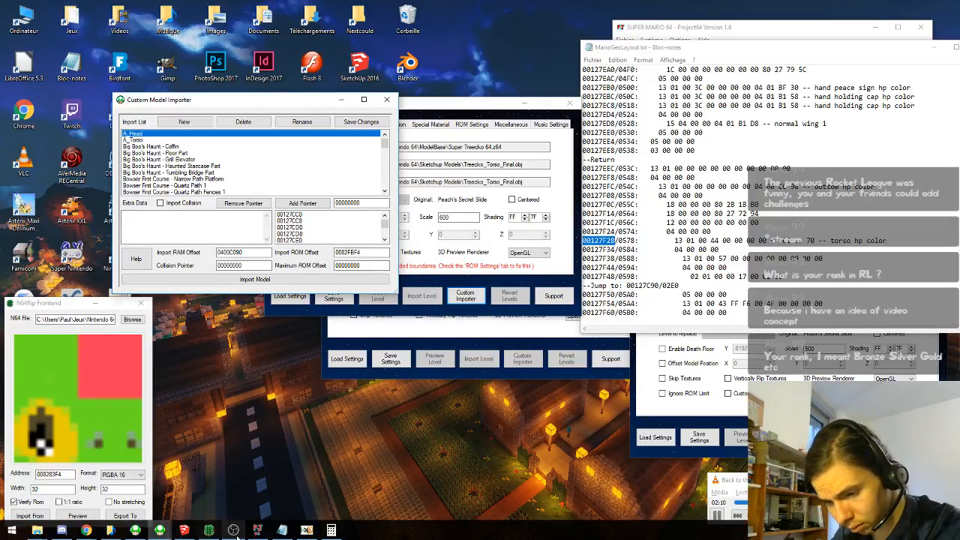
mouse_move(304, 534)
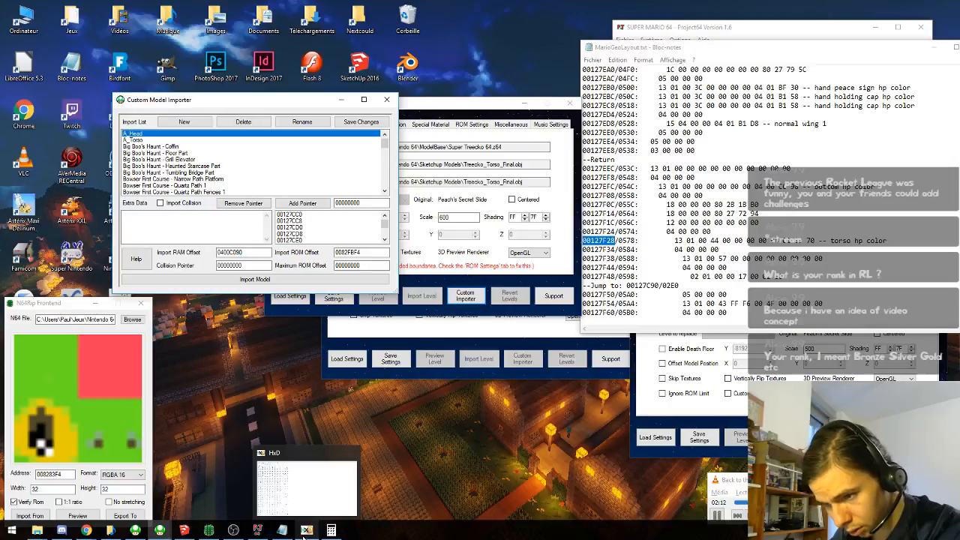
left_click(303, 530)
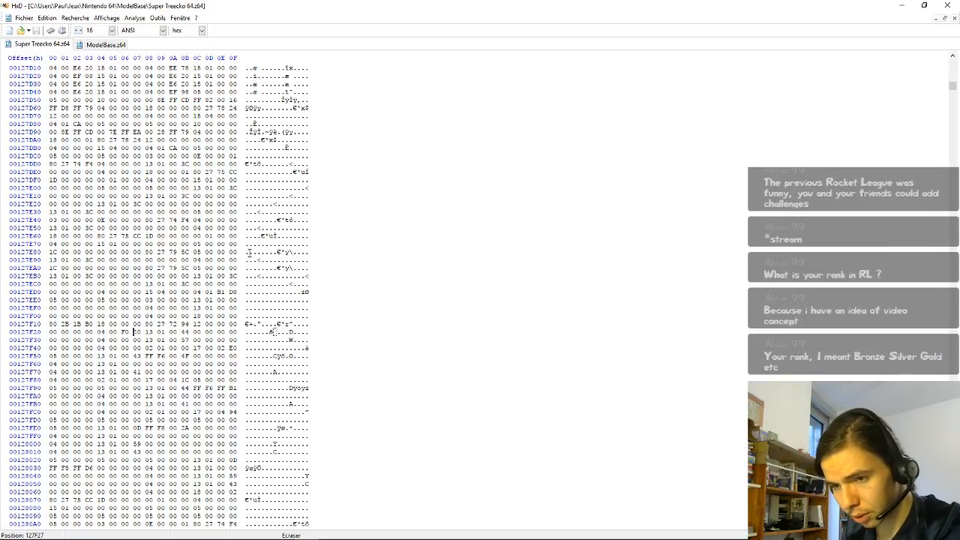
left_click(76, 17)
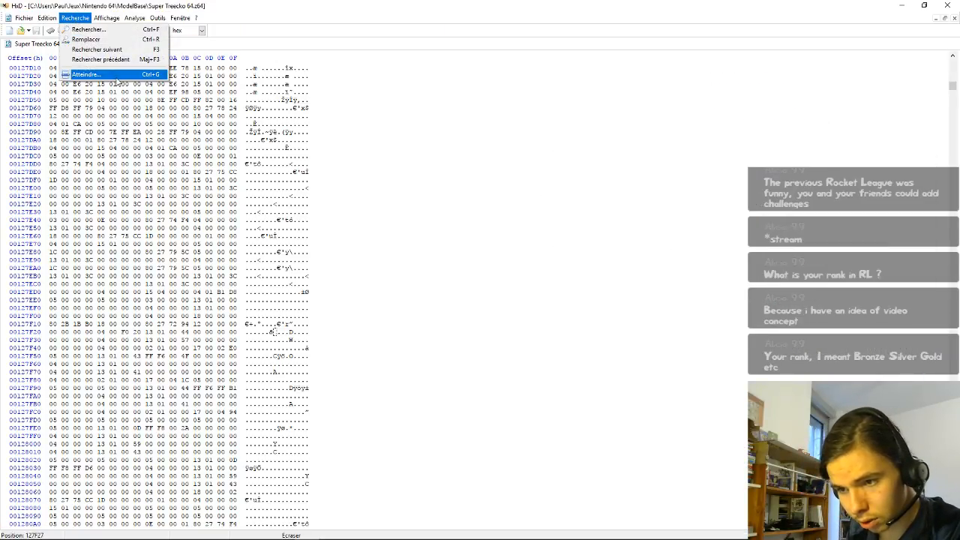
left_click(85, 74)
key("End")
key("Left")
key("Left")
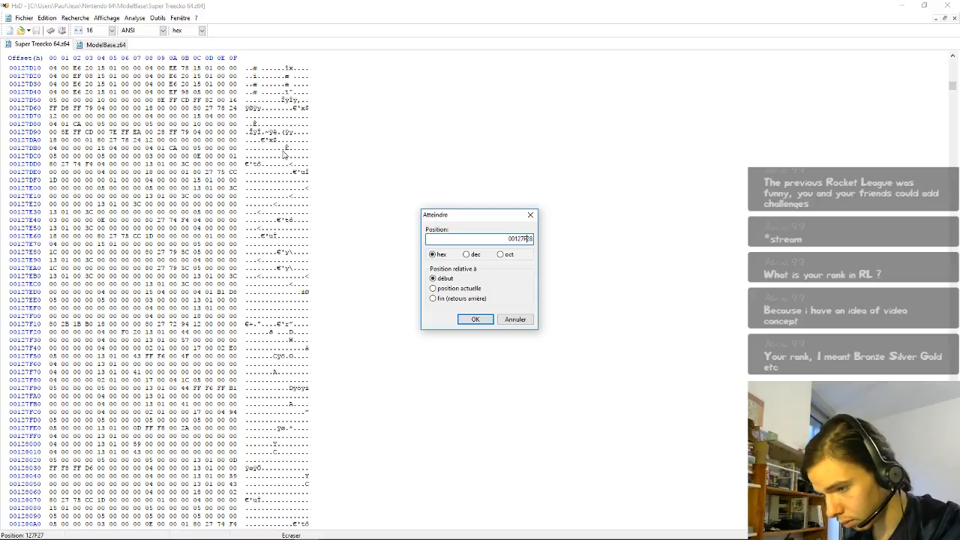
key("Delete")
key("Delete")
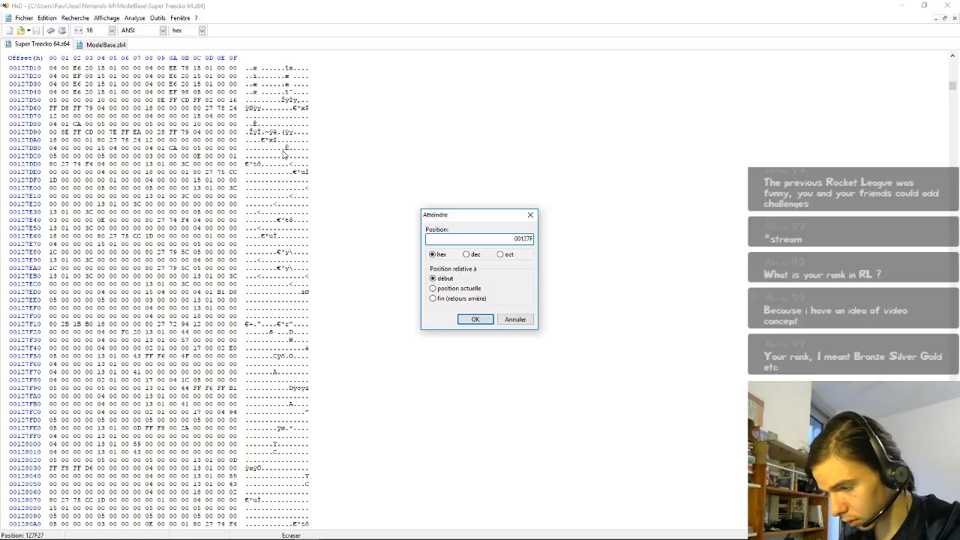
type("CC0")
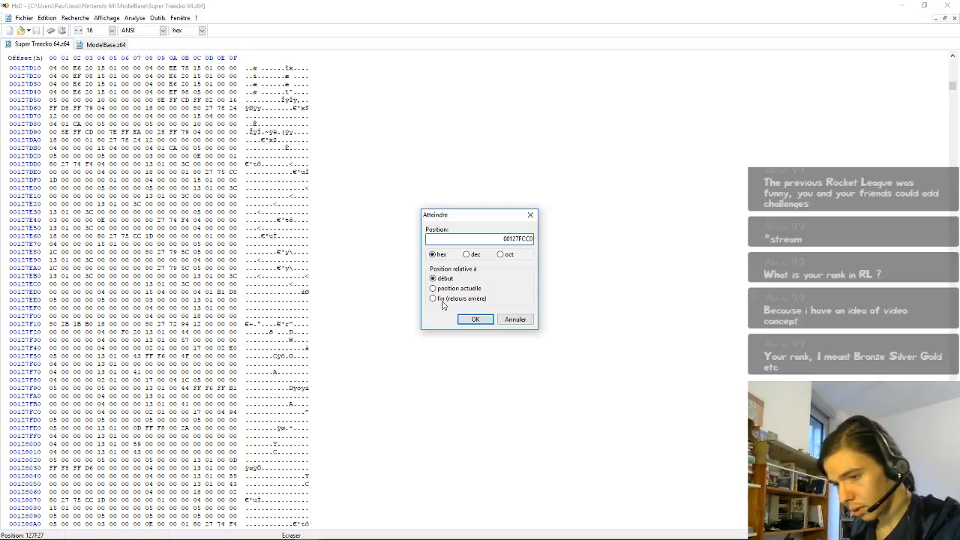
left_click(473, 320)
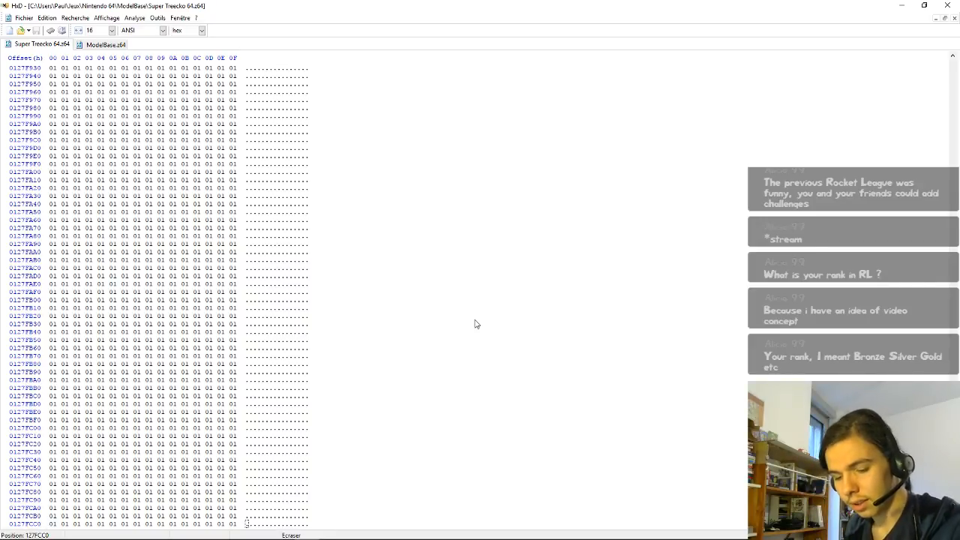
Step: Correct the go-to position to 00127CC0 and examine the bytes around that offset
key("ctrl+g")
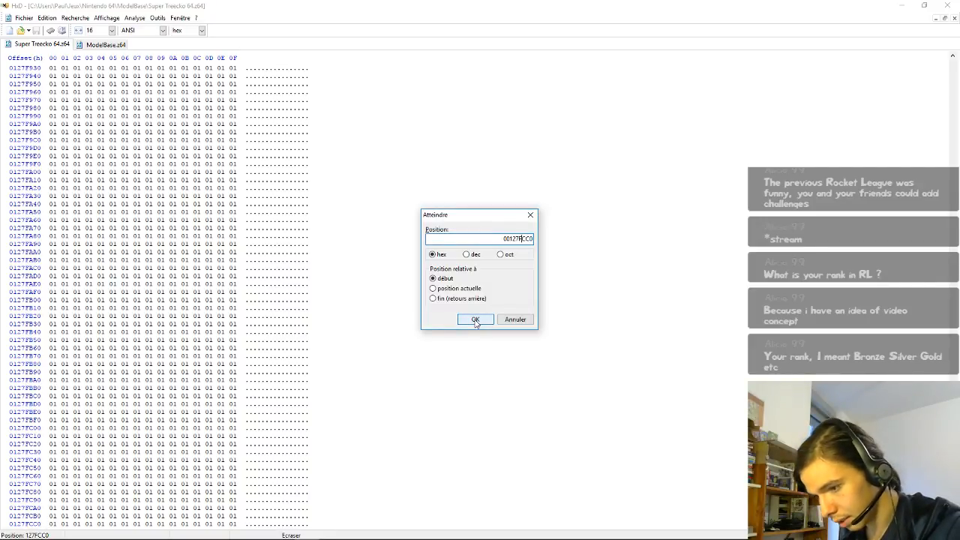
key("BackSpace")
left_click(474, 319)
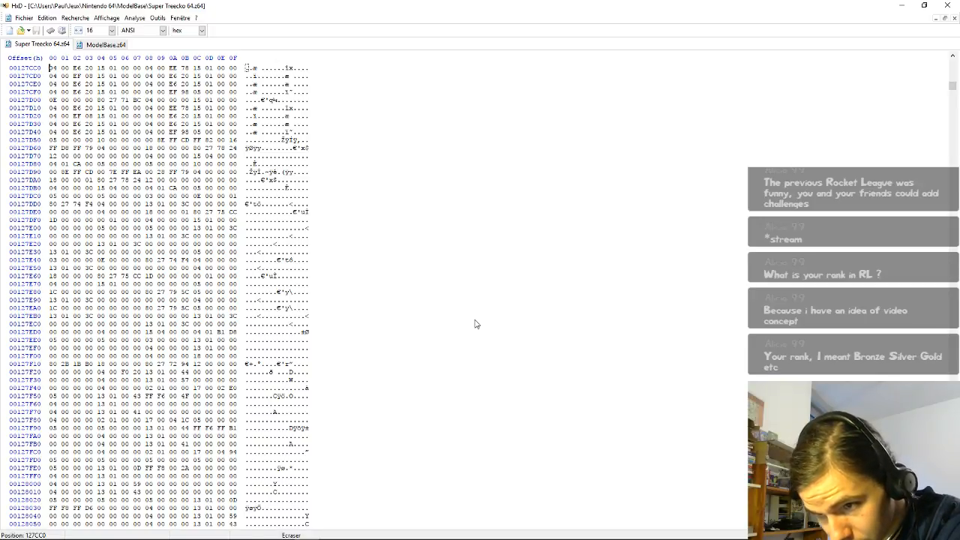
key("Up")
key("Down")
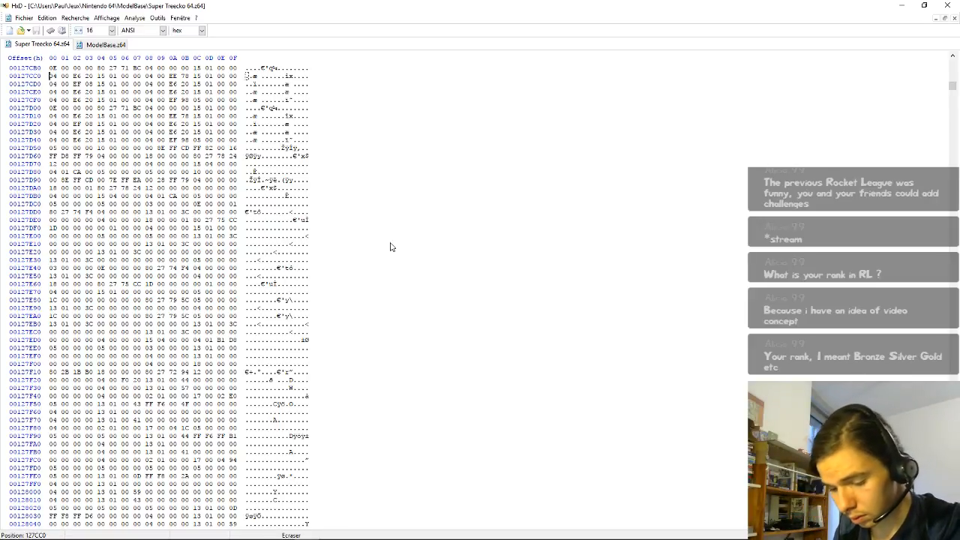
Step: Look up the torso line's address in MarioGeoLayout.txt and go to hex position 00127F28 in HxD
key("ctrl+g")
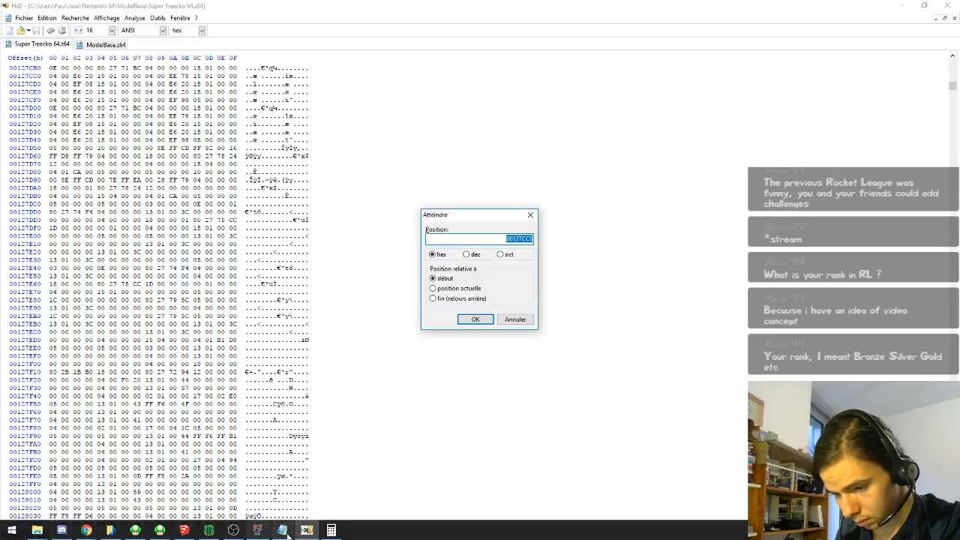
left_click(331, 530)
left_click(331, 530)
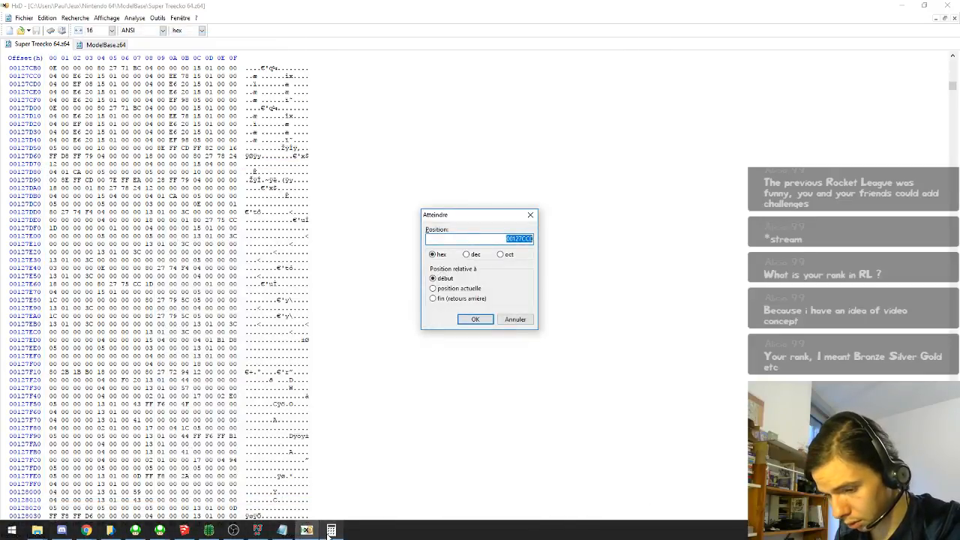
left_click(288, 531)
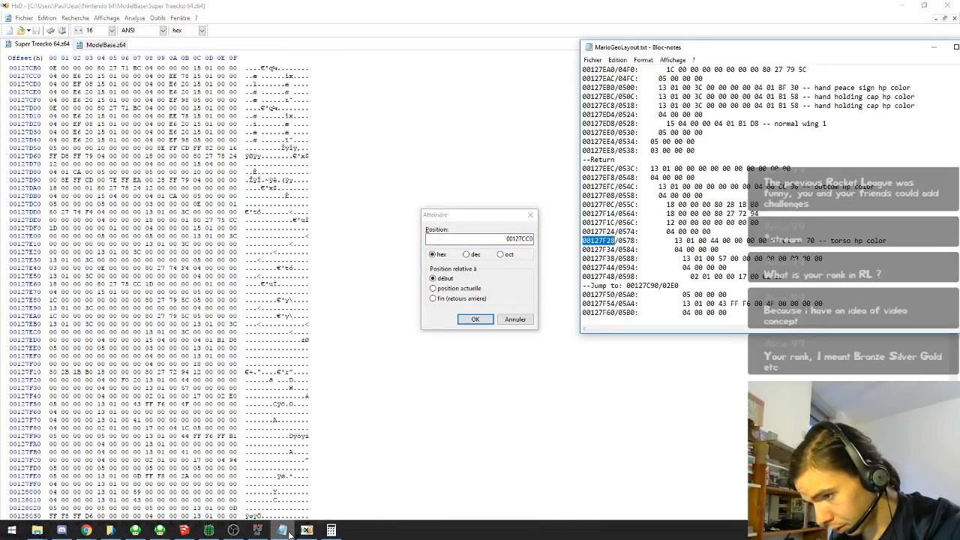
left_click(288, 532)
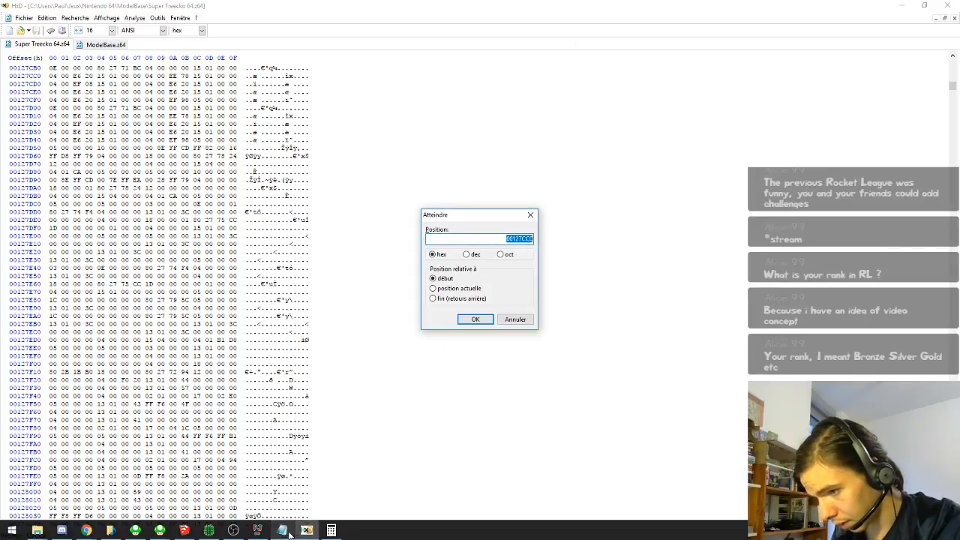
left_click_drag(521, 239, 545, 244)
type("F")
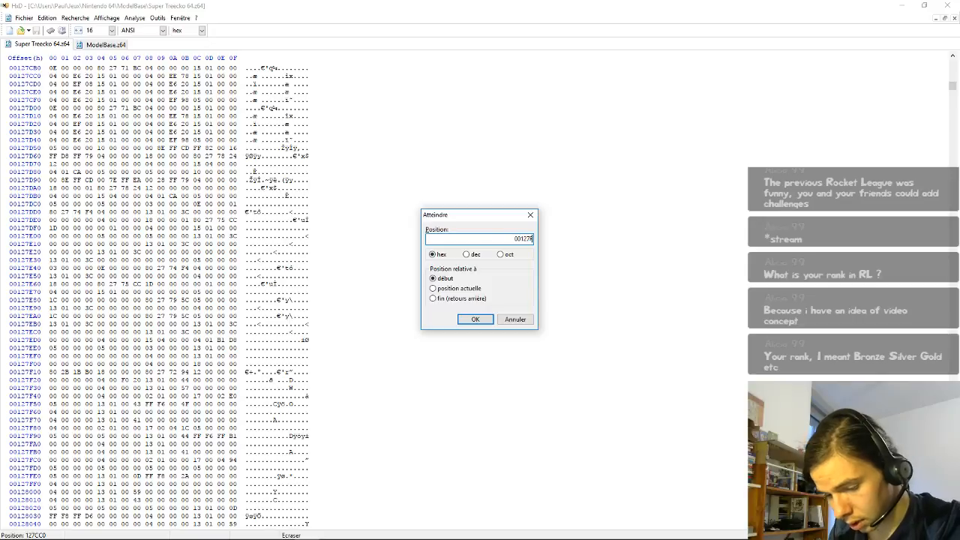
type("28")
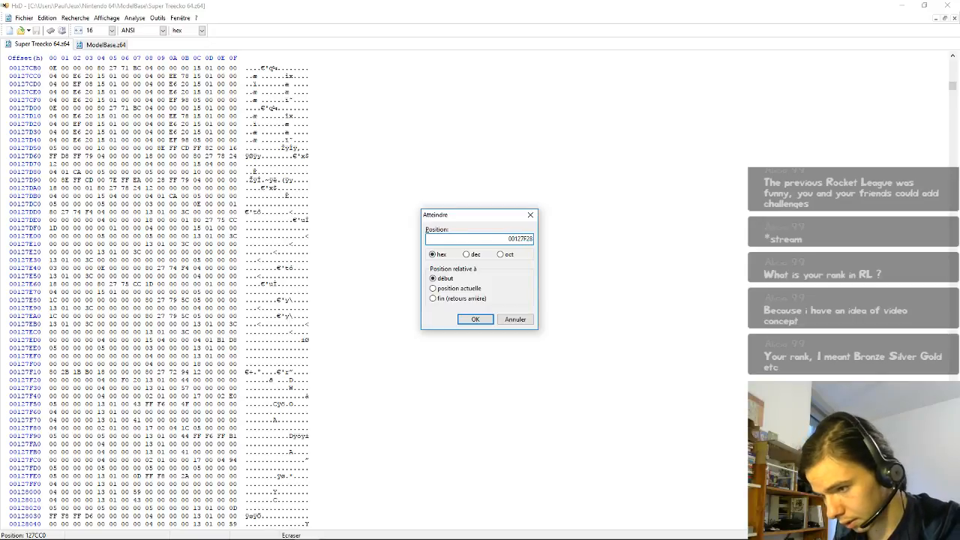
left_click(484, 321)
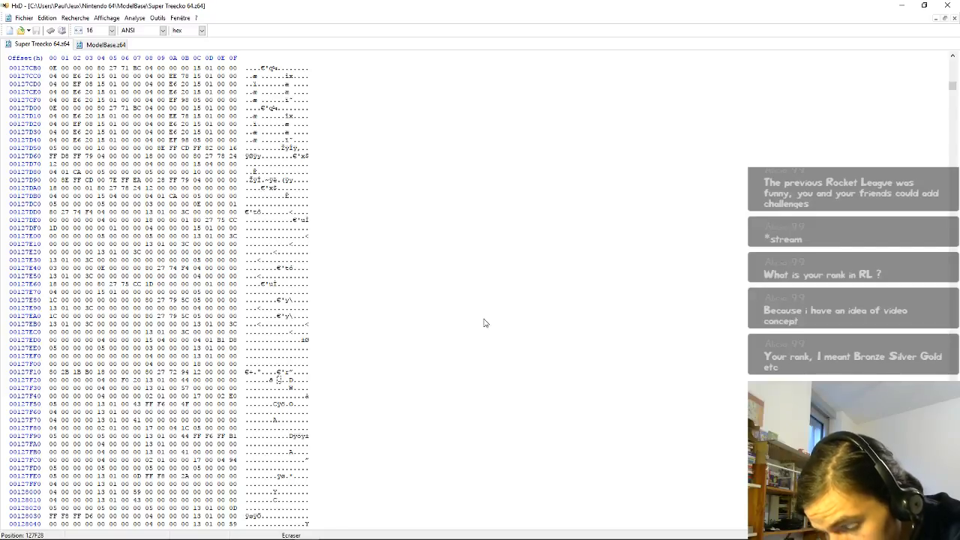
Step: Check the geo layout notes again, dismiss the go-to dialog, and place the cursor on the byte at offset 00127F28
key("ctrl+g")
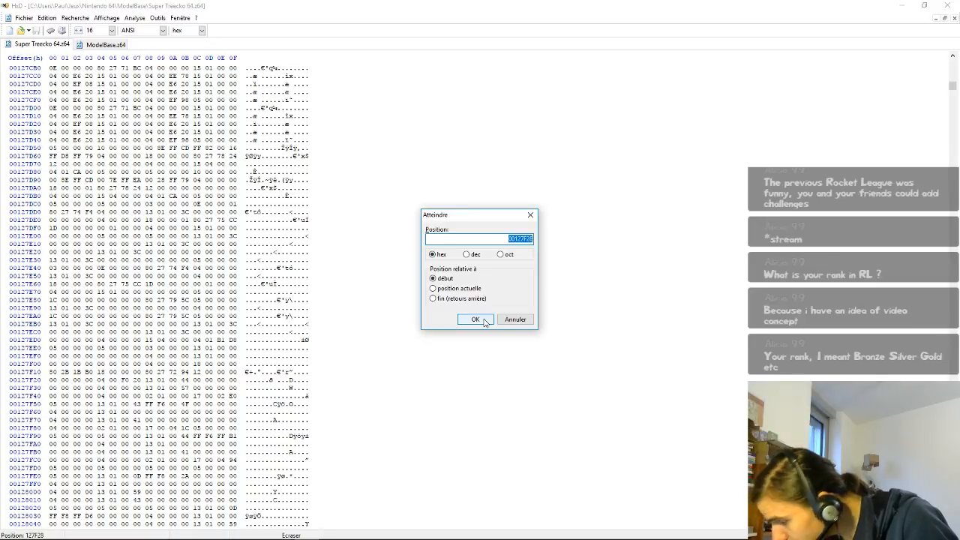
left_click(283, 531)
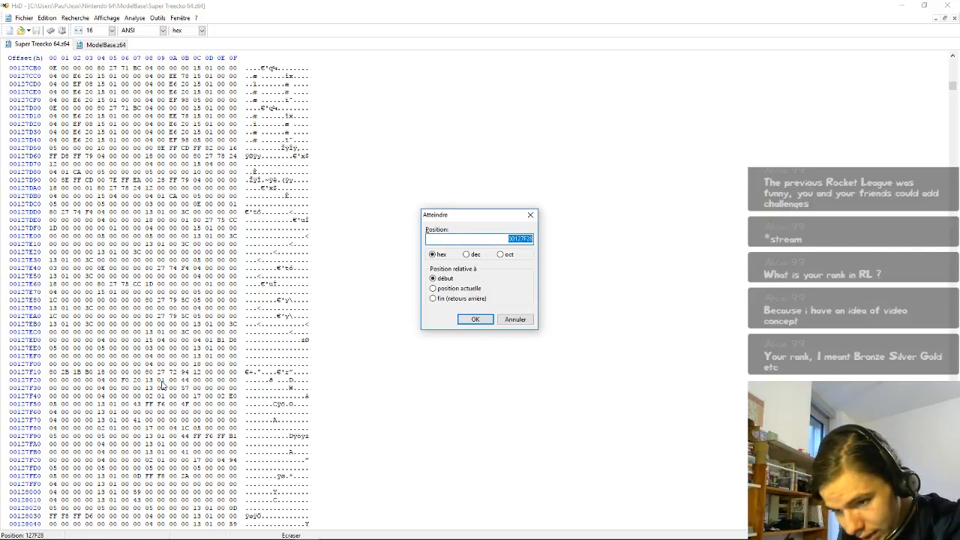
left_click(516, 319)
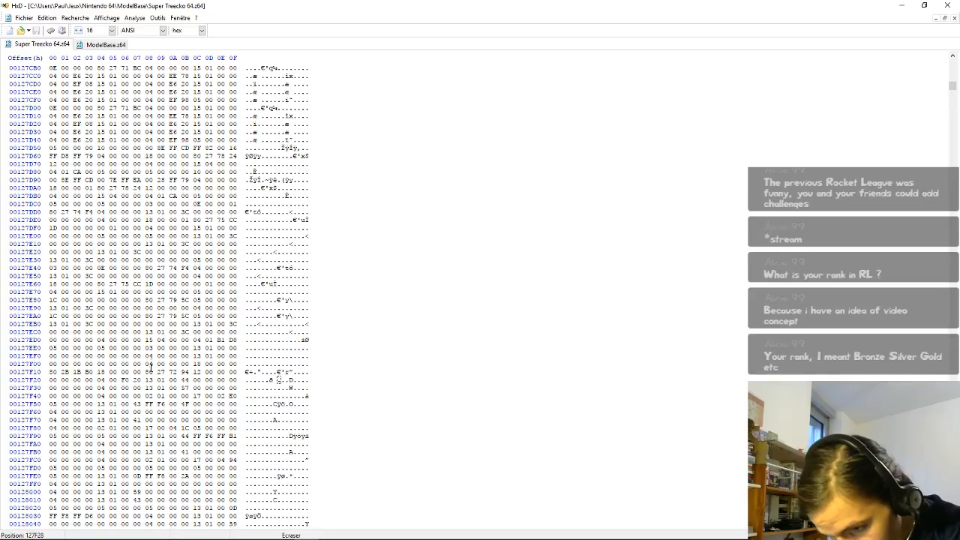
left_click(138, 381)
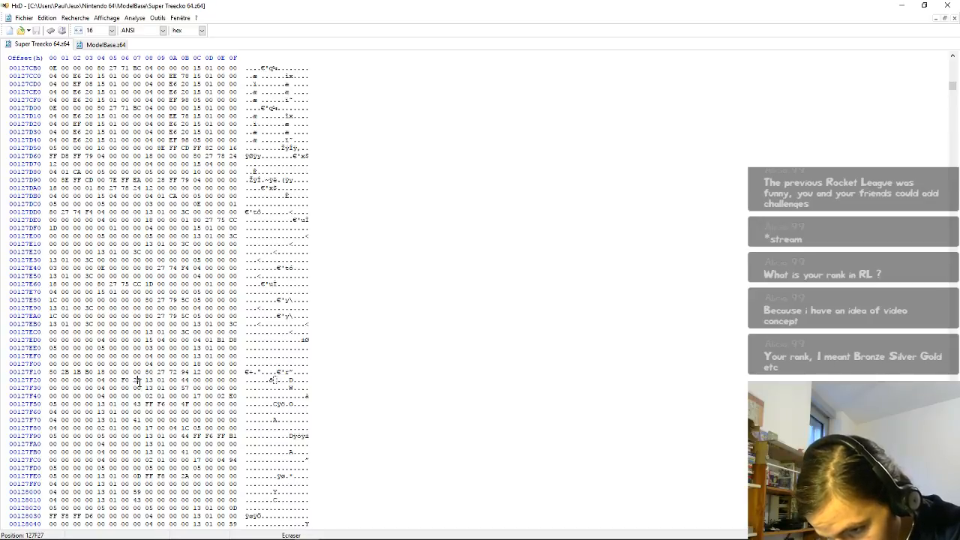
key("Right")
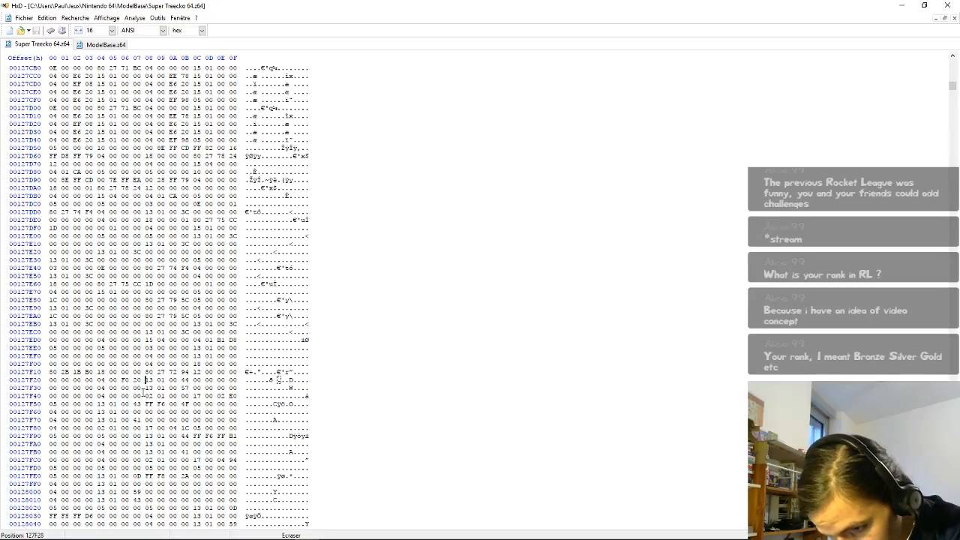
Step: Overwrite the two bytes at offset 00127F26 with 00 00
key("Left")
key("Left")
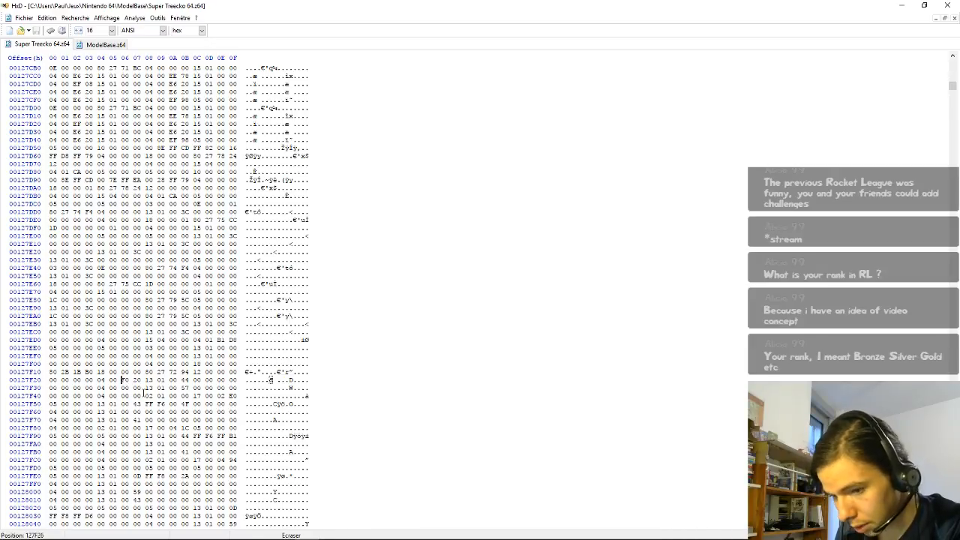
type("00 00")
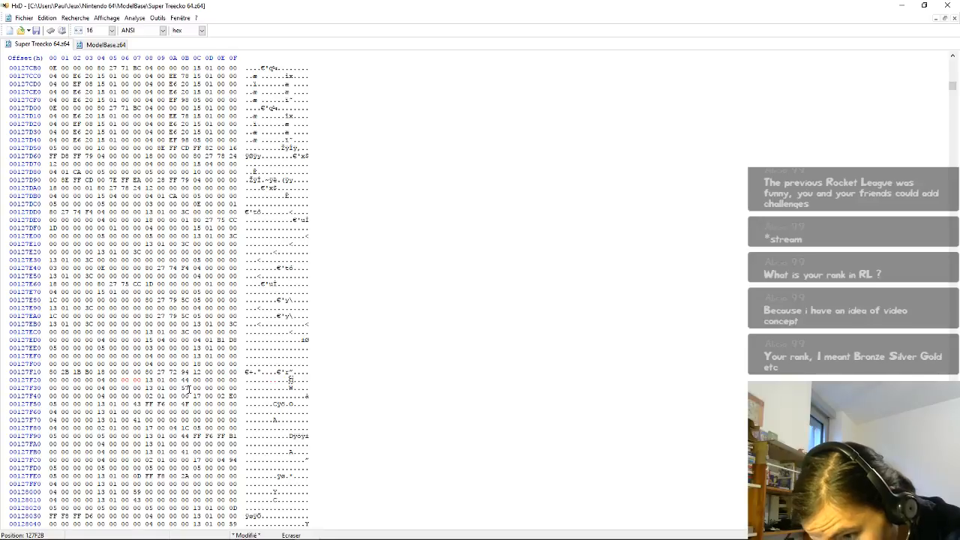
Step: Check the torso line in MarioGeoLayout.txt, write F0 20 at offset 00127F36 in HxD, and save the ROM
mouse_move(186, 537)
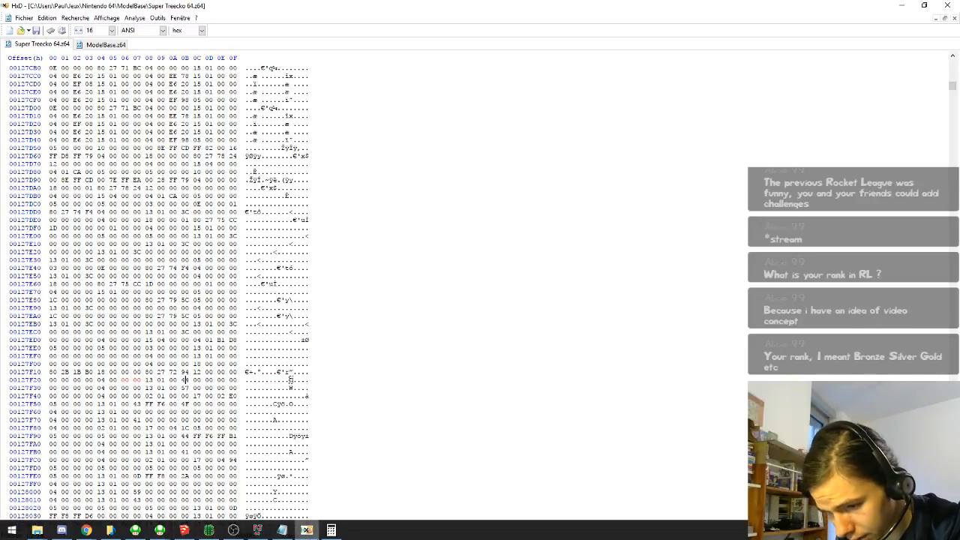
left_click(283, 531)
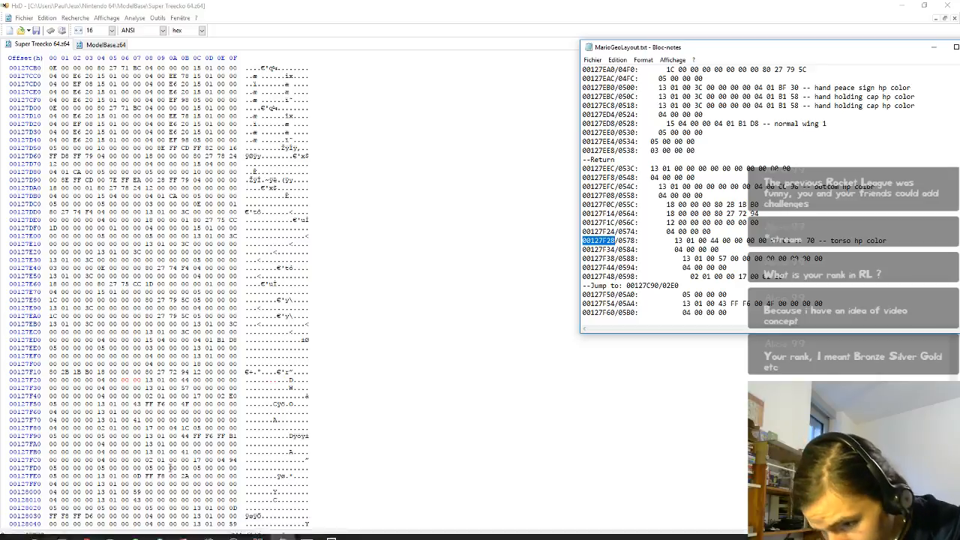
left_click(109, 387)
left_click(123, 388)
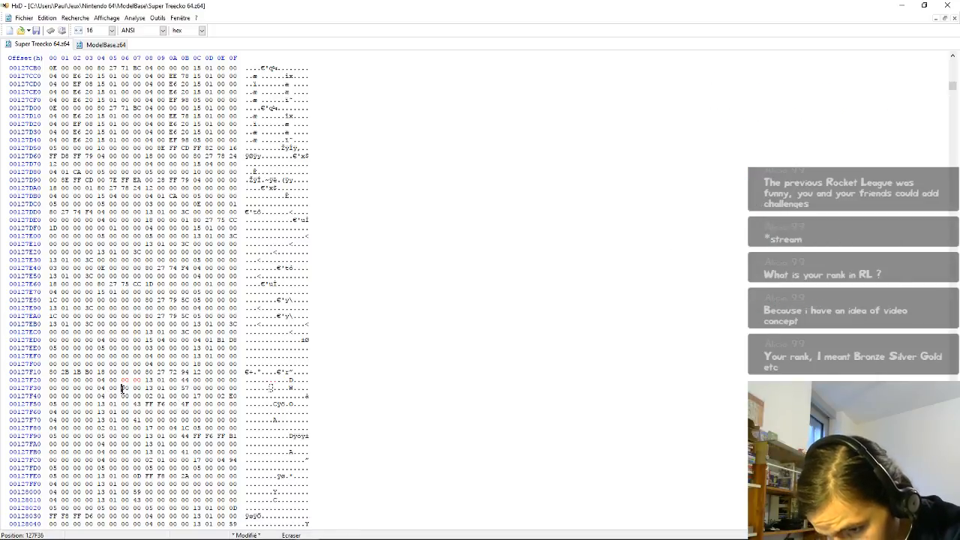
type("F0 ")
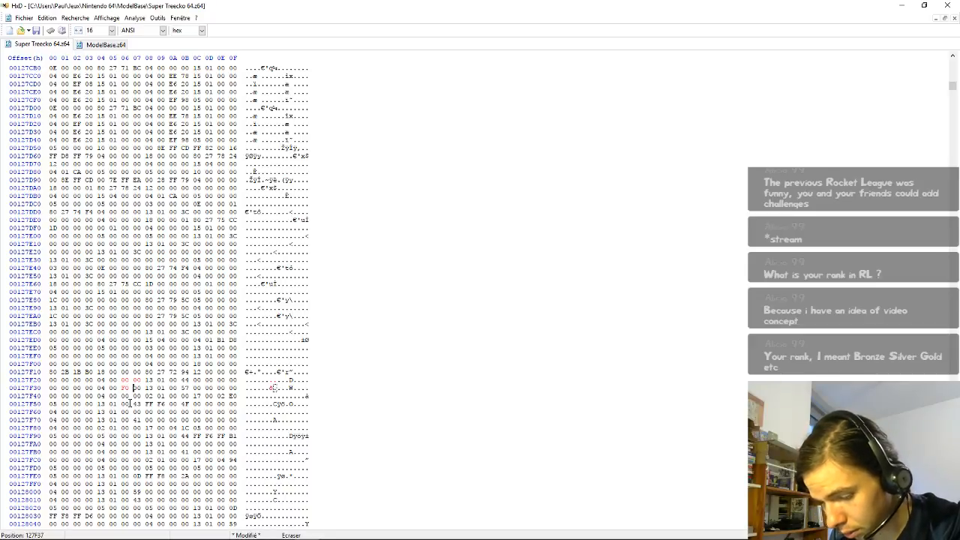
type("20")
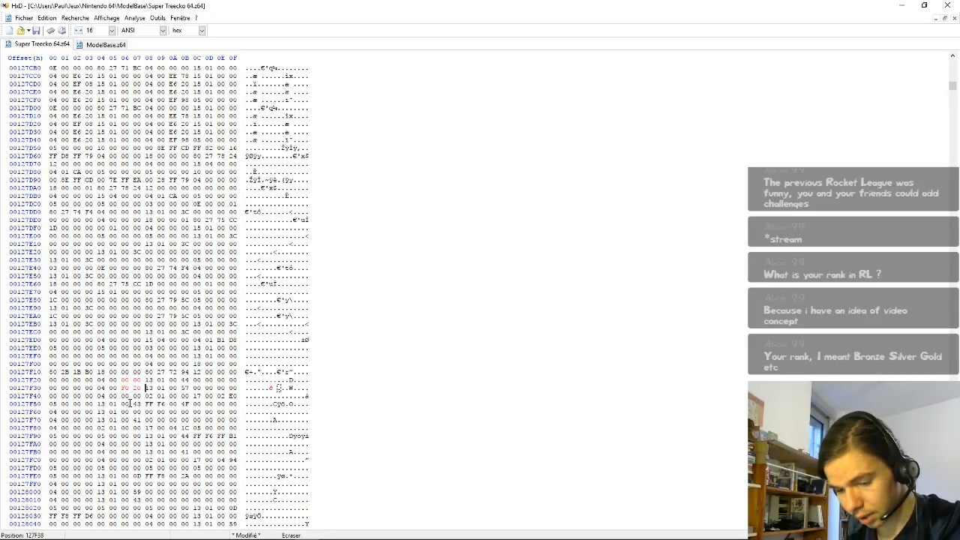
key("ctrl+s")
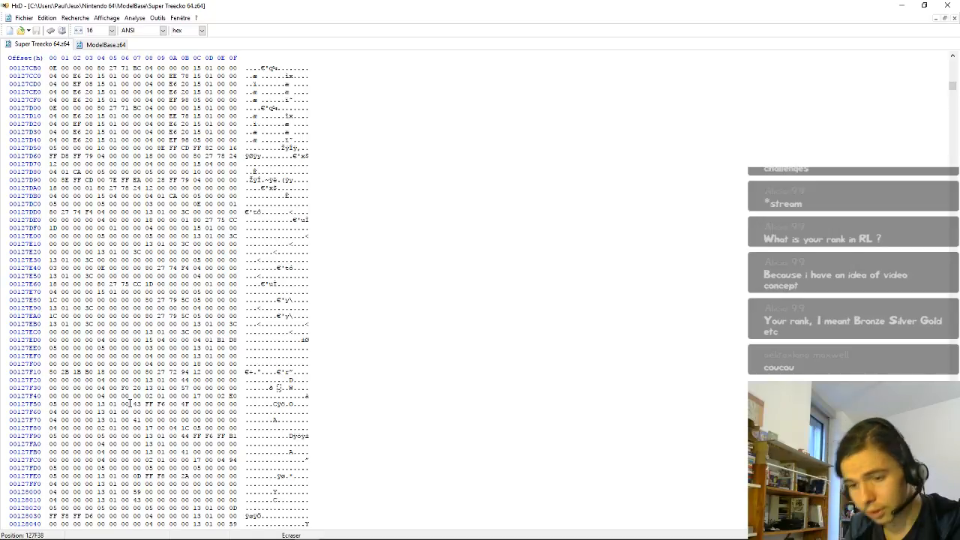
Step: Select the 04 byte at offset 00127F34 to identify the start of the torso pointer
mouse_move(135, 534)
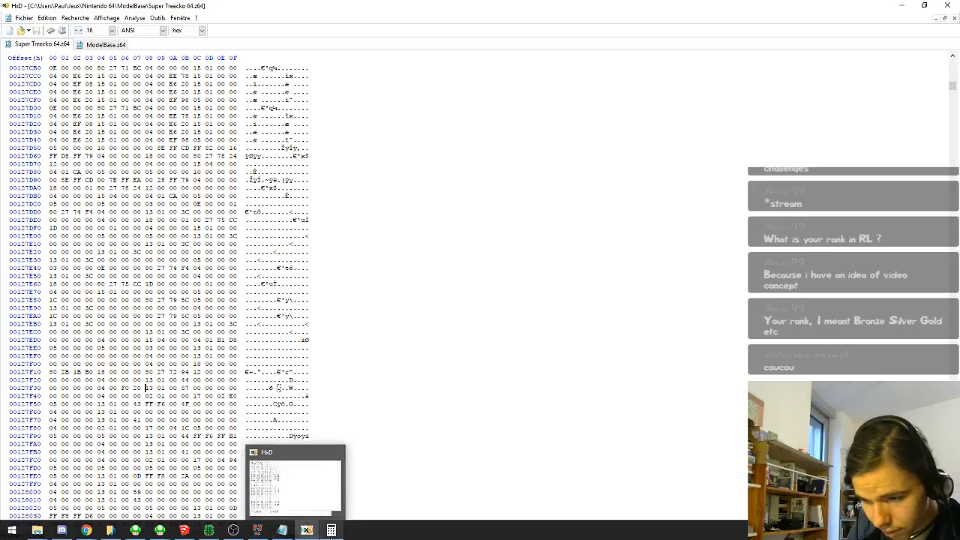
mouse_move(257, 530)
mouse_move(62, 530)
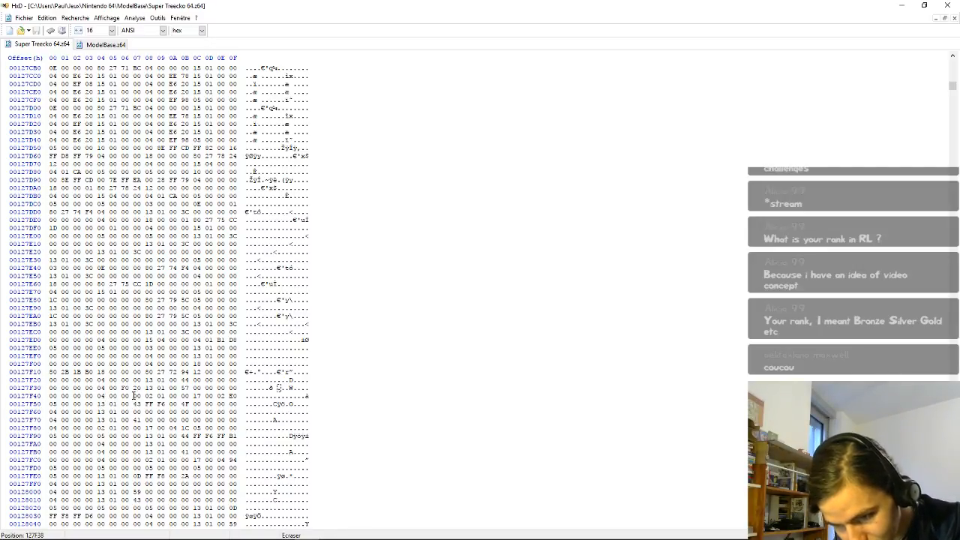
double_click(100, 387)
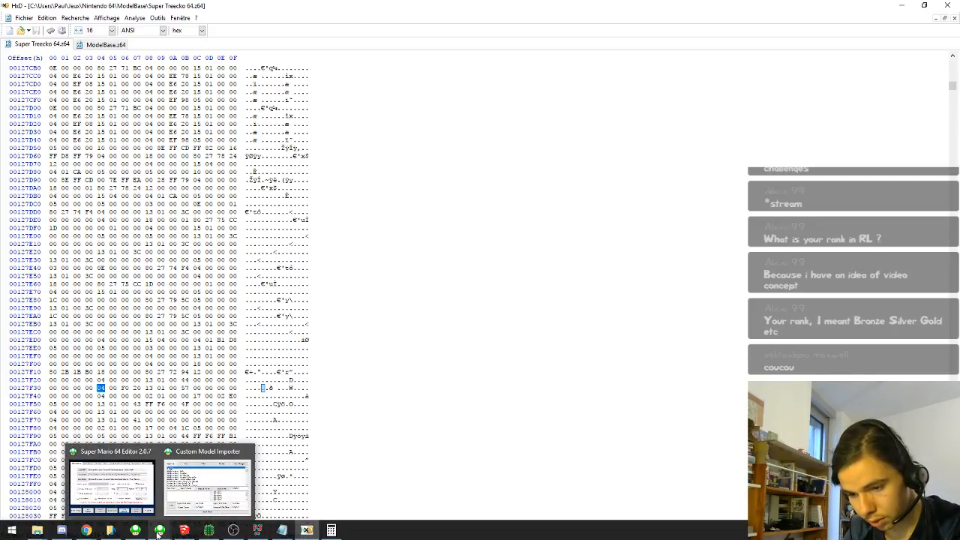
Step: Switch to the Custom Model Importer, add pointer 00127F34 to the A_Torso entry, and save the import list changes
left_click(141, 500)
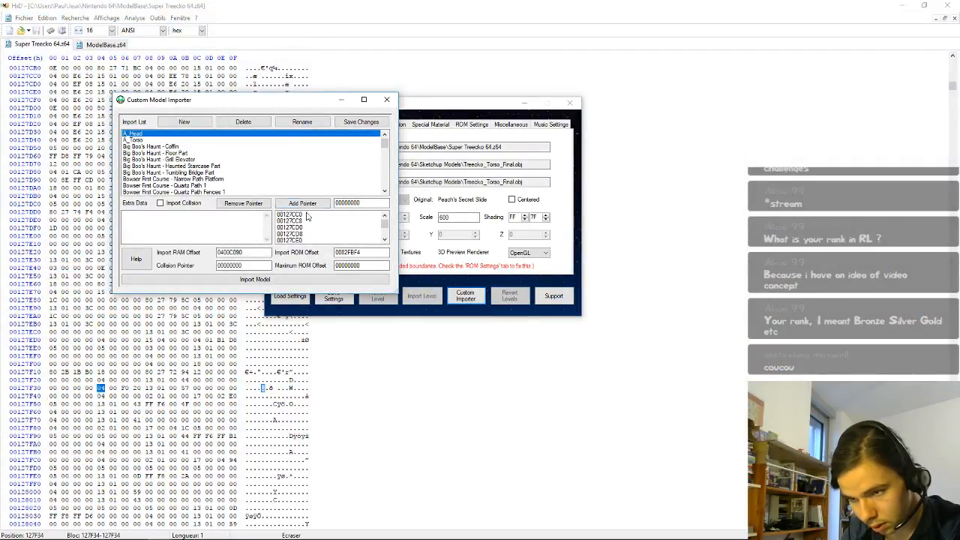
left_click(146, 140)
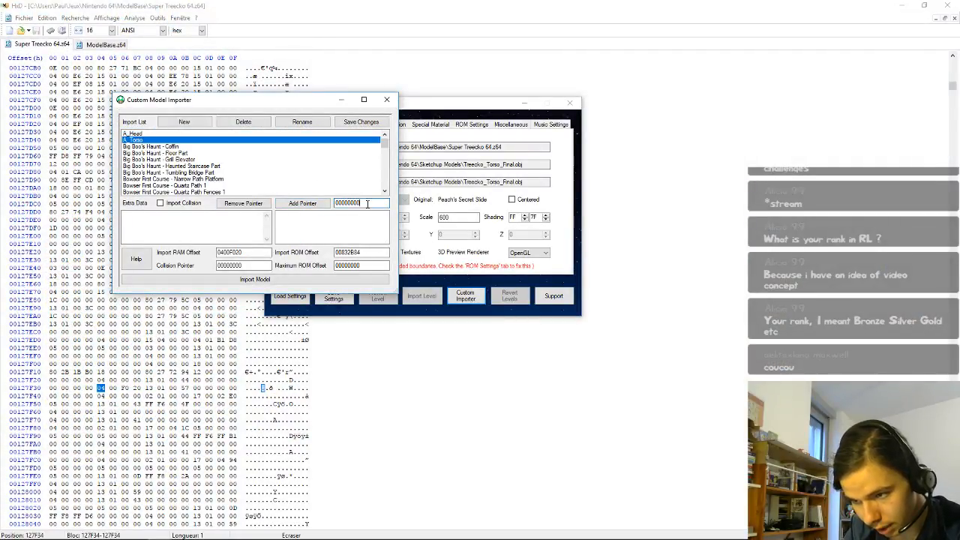
left_click_drag(358, 203, 328, 202)
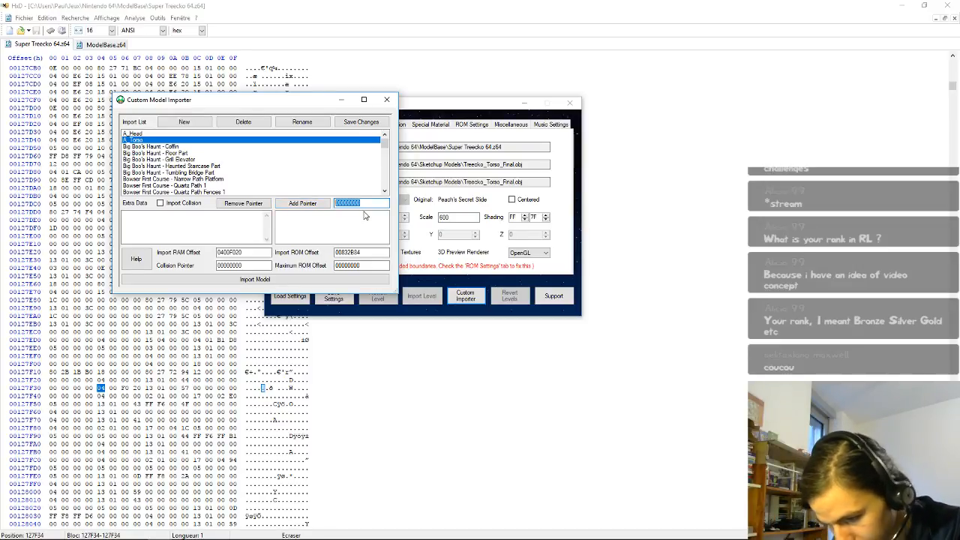
type("00127")
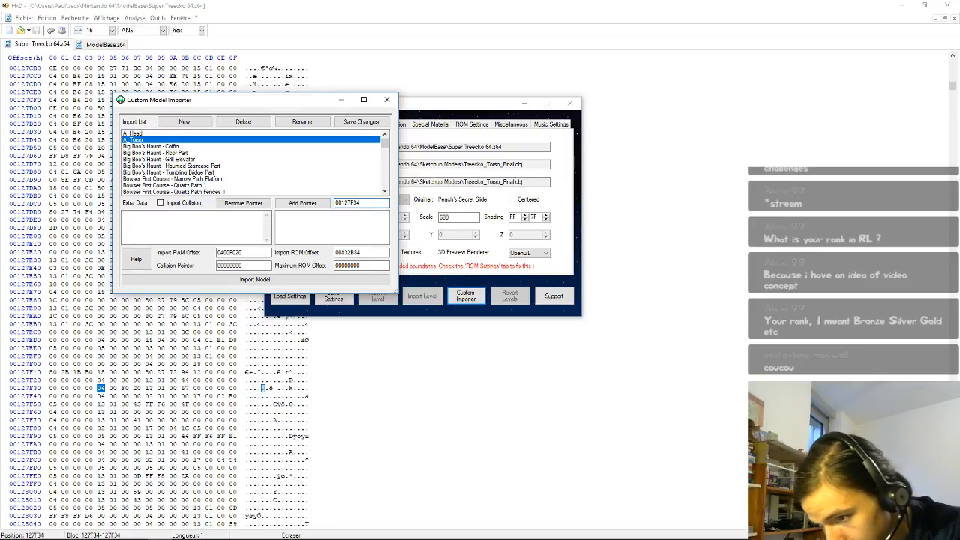
type("F34")
left_click(302, 203)
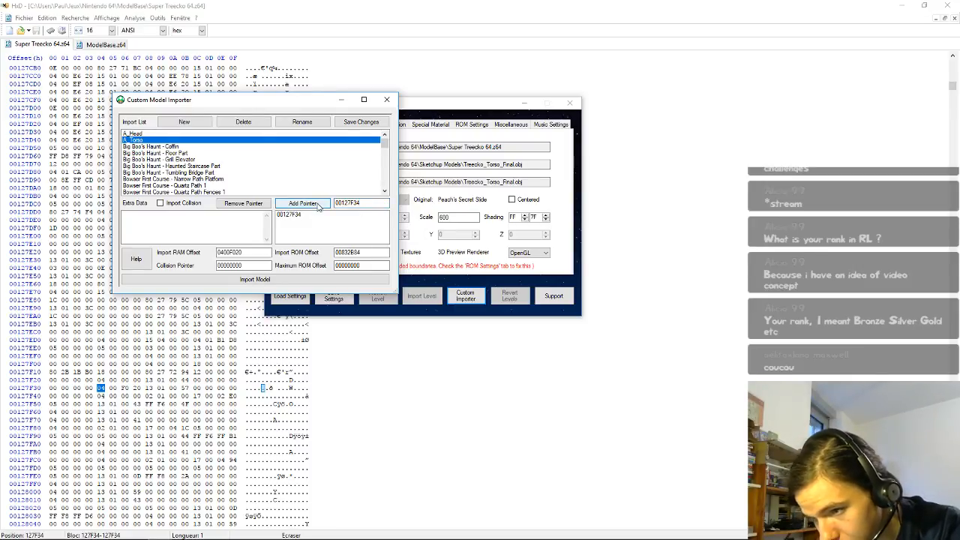
left_click(340, 120)
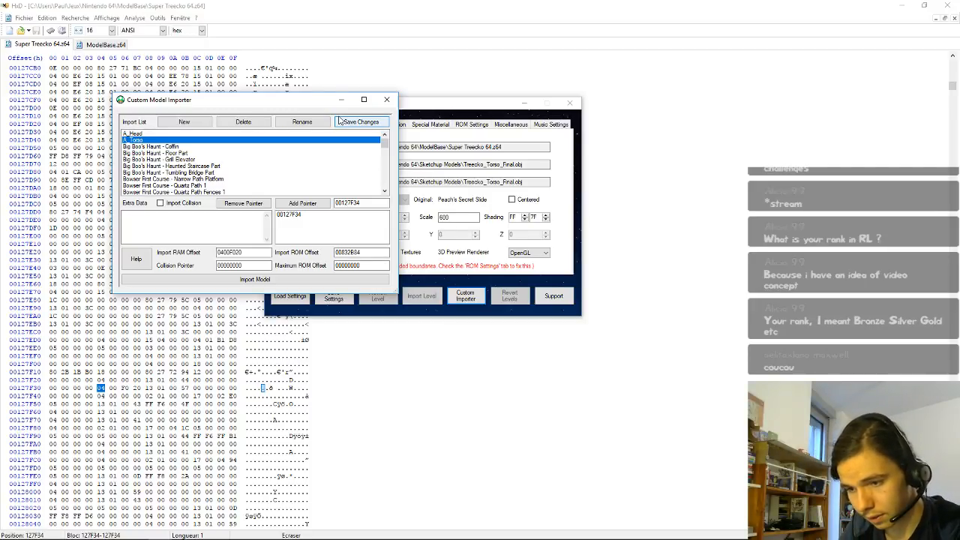
Step: Compare the A_Head and A_Torso entries, then import the A_Torso model without opening the conversion log
left_click(220, 135)
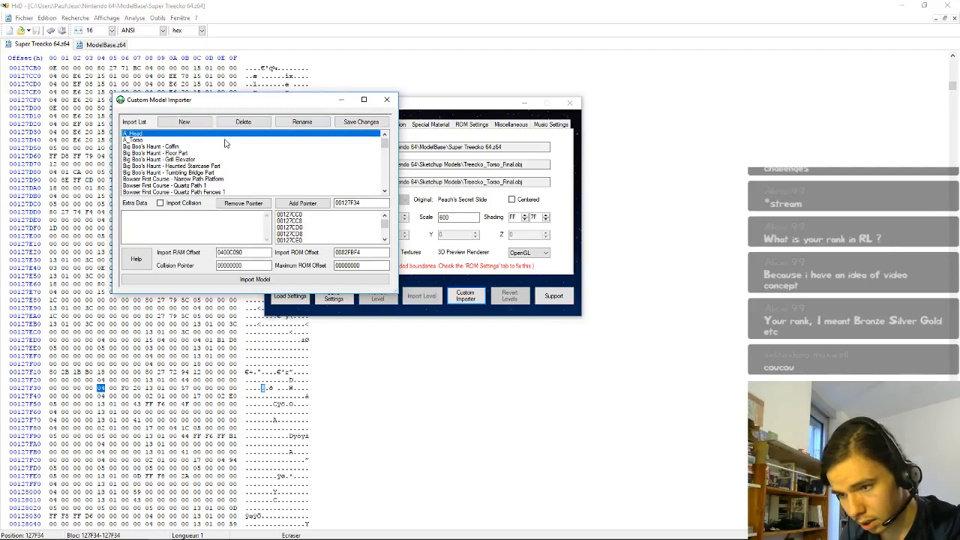
left_click(225, 141)
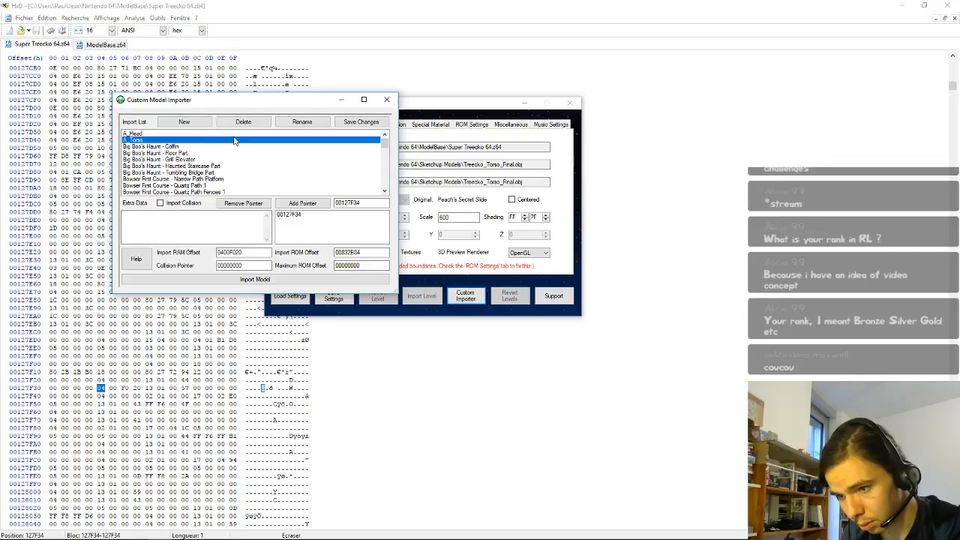
left_click(236, 134)
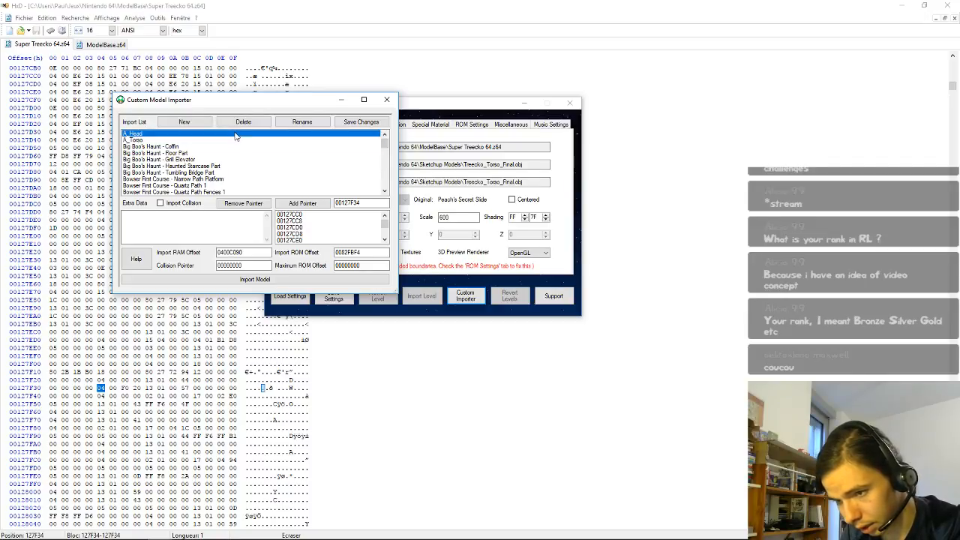
left_click(237, 141)
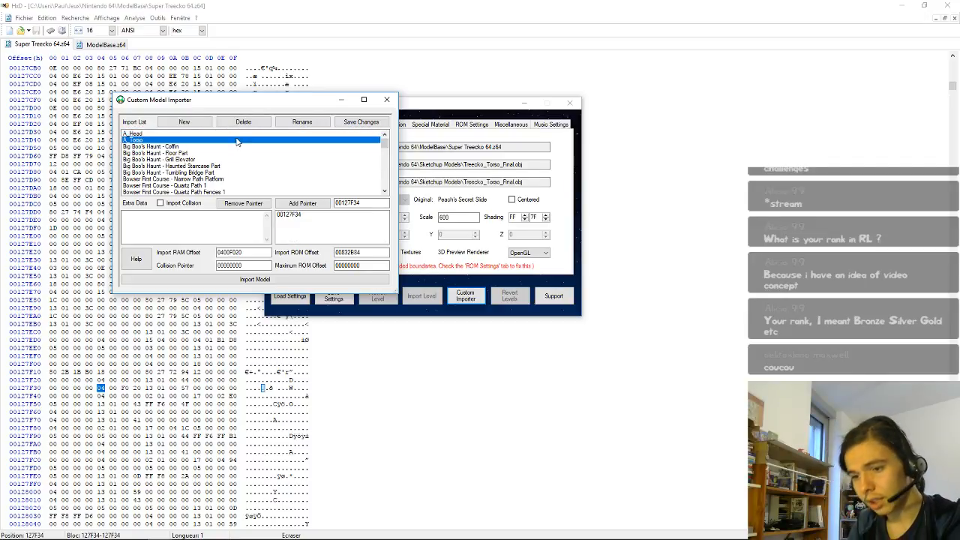
left_click(324, 280)
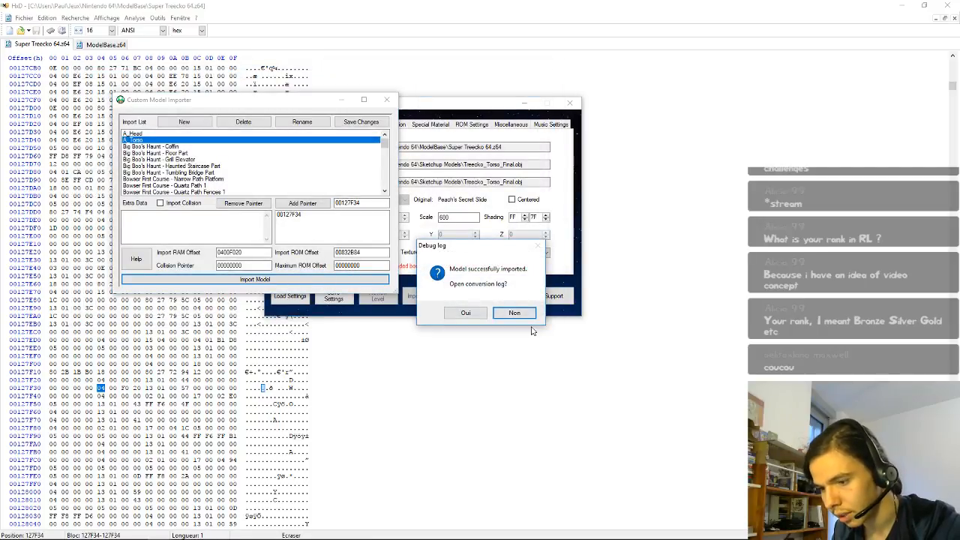
left_click(526, 318)
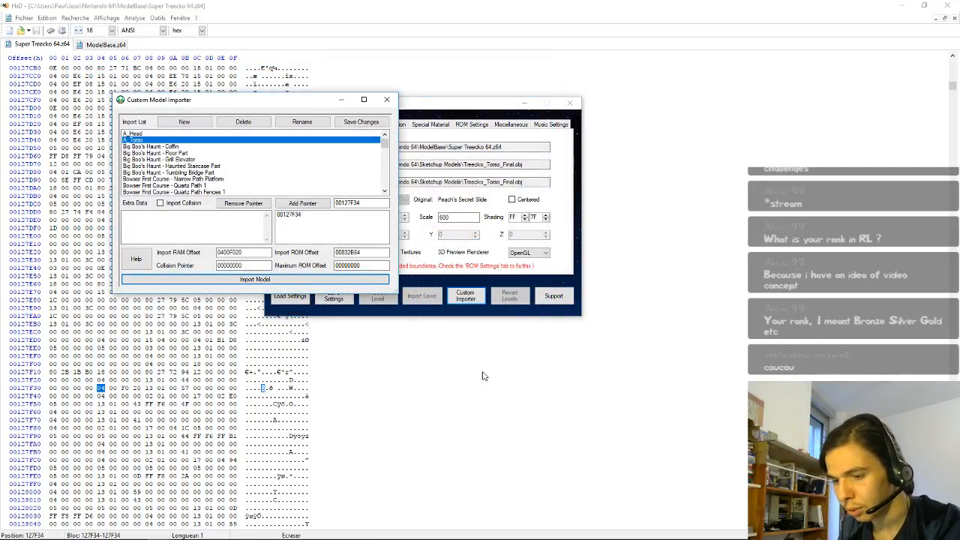
Step: Minimise HxD, switch to Project64, and launch the recent ROM ModelBase\Super Treecko 64.z64
left_click(903, 5)
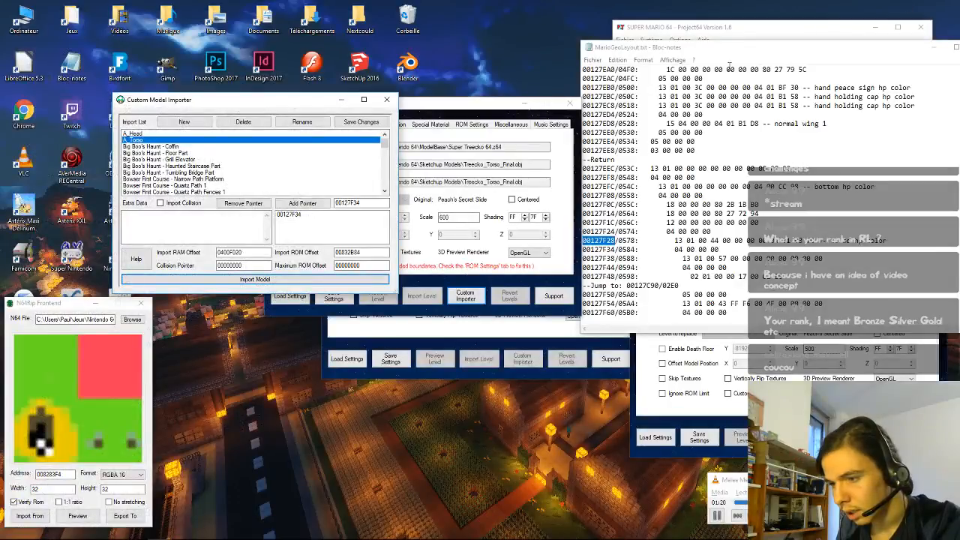
left_click(714, 39)
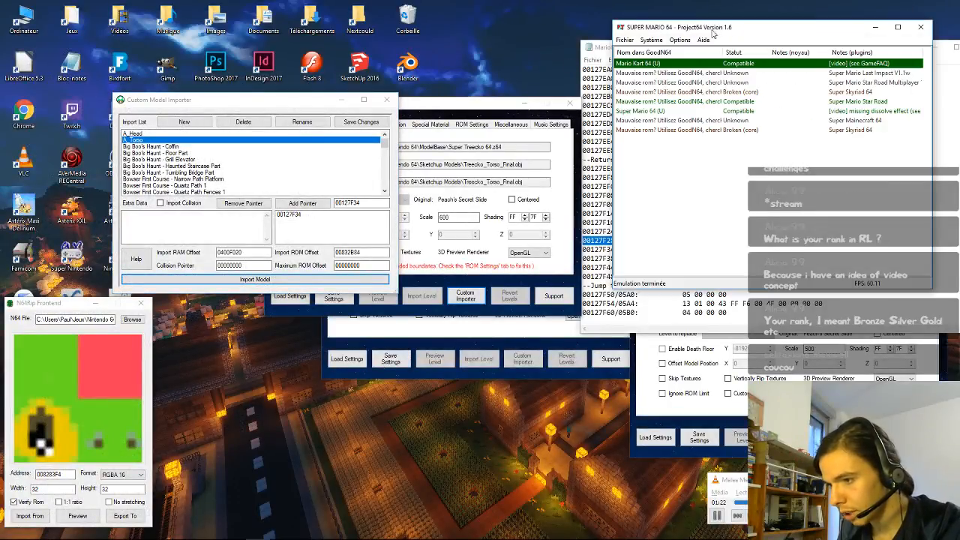
left_click(623, 41)
mouse_move(664, 144)
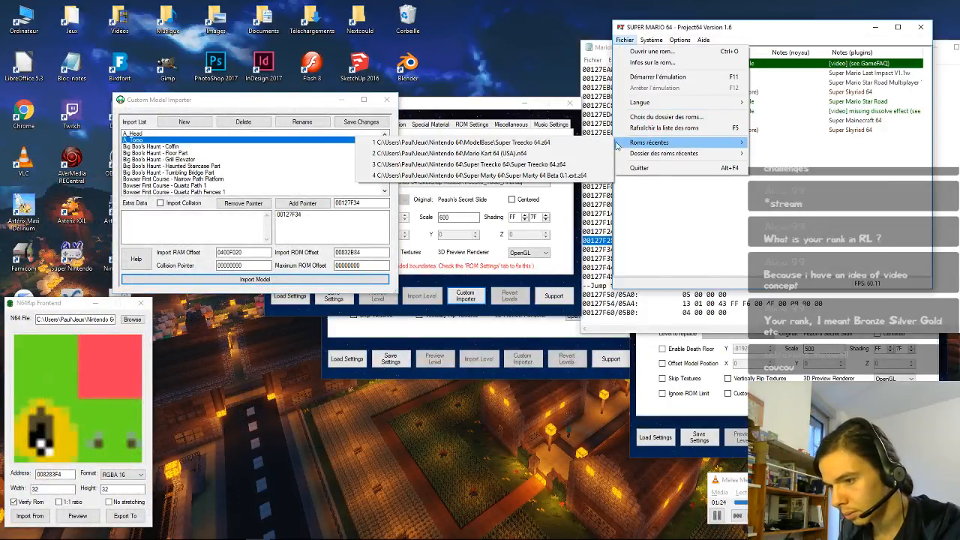
left_click(600, 143)
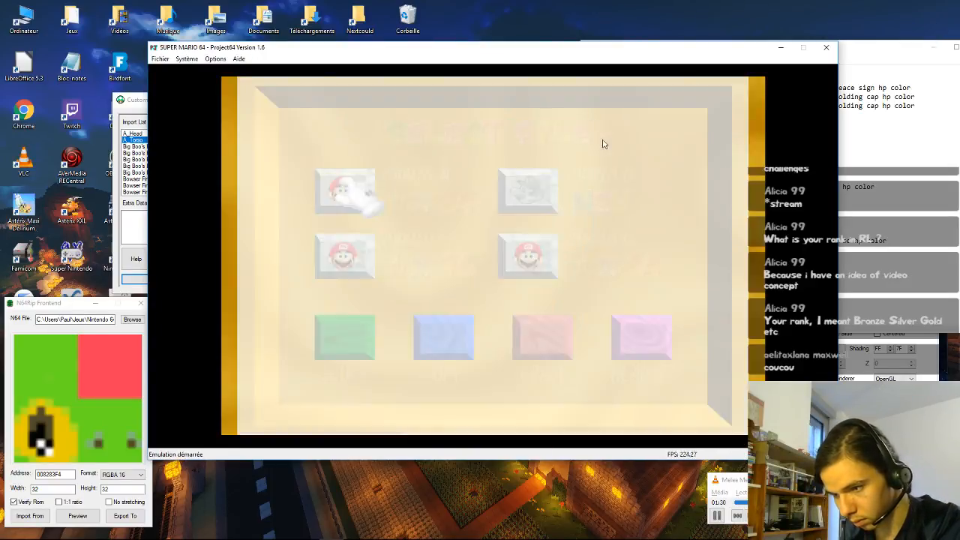
Step: Load the first save file, move the character around the castle grounds to inspect the model, and end the emulation
key("x")
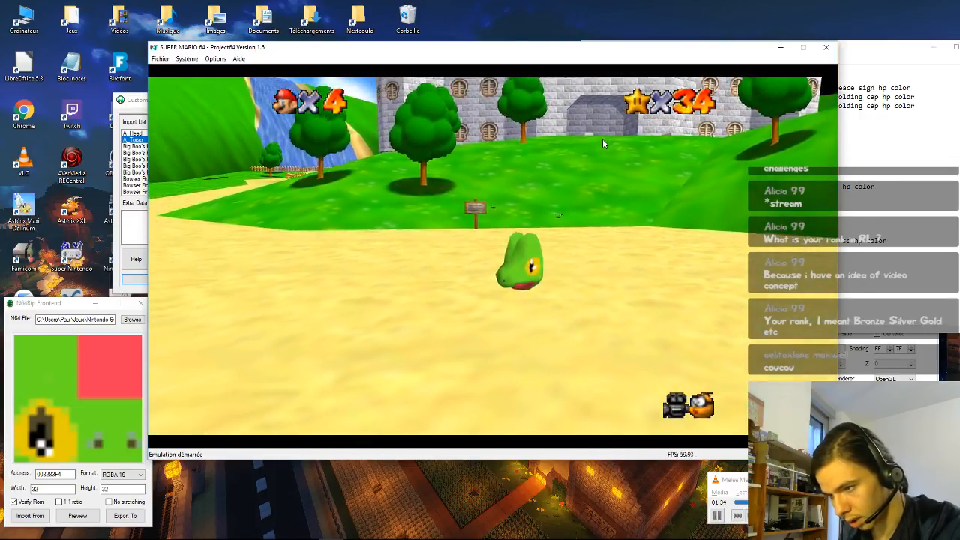
key("Left")
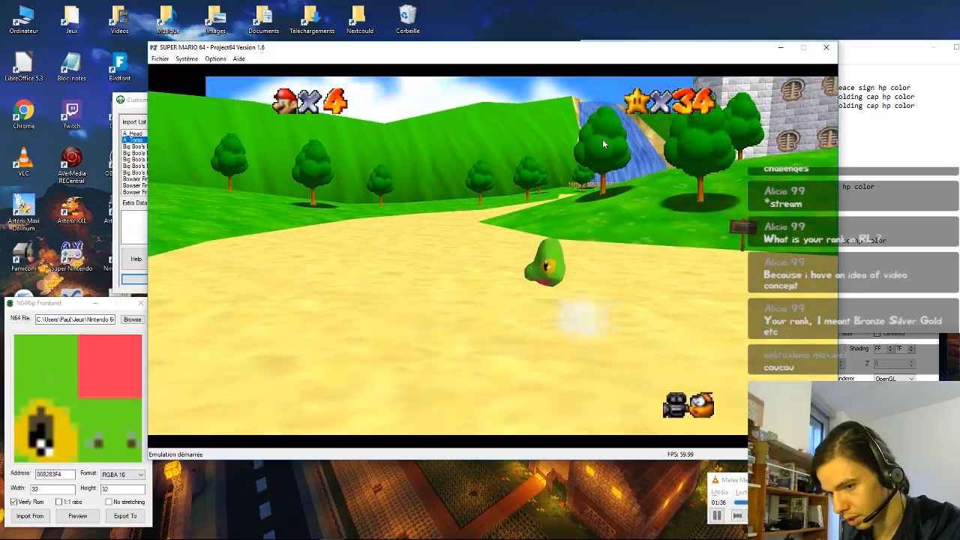
key("Down")
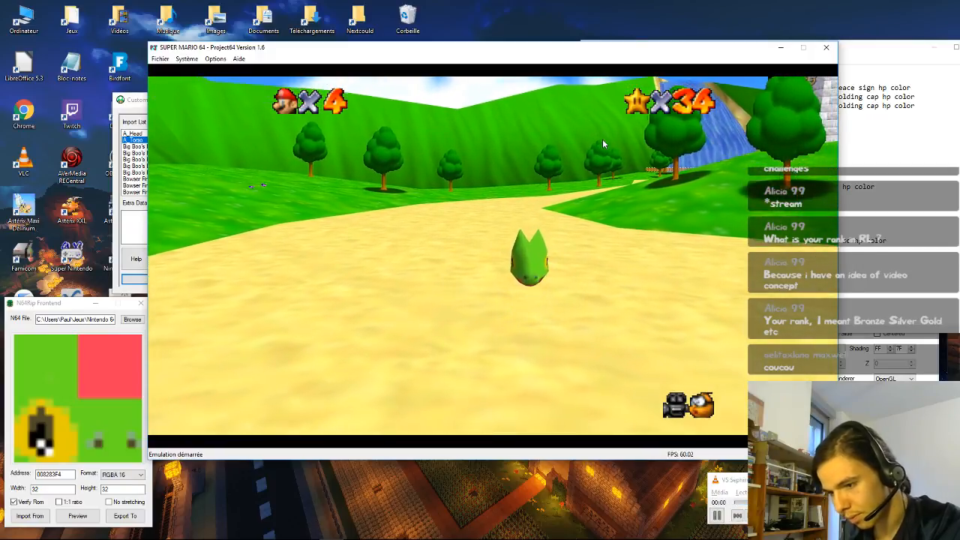
key("Left")
key("Right")
key("Up")
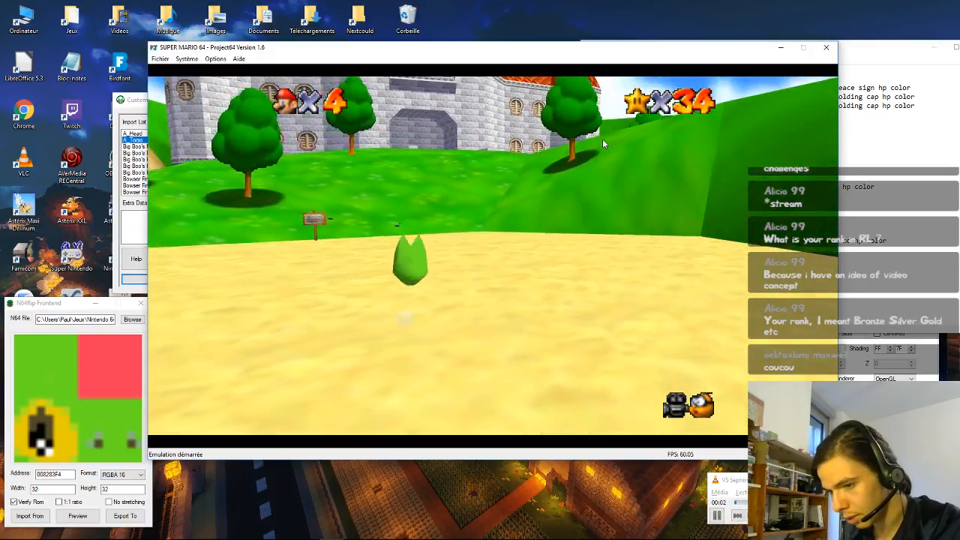
key("x")
key("x")
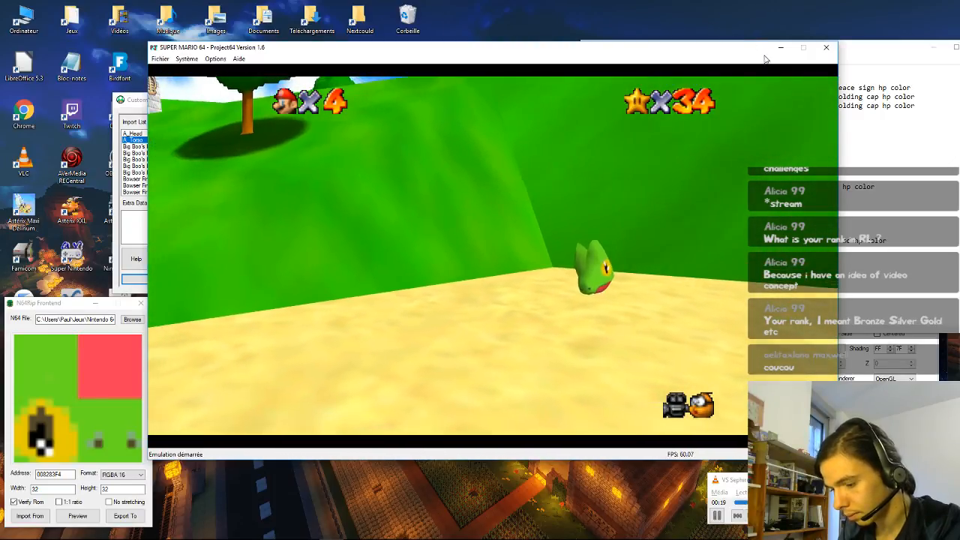
key("F12")
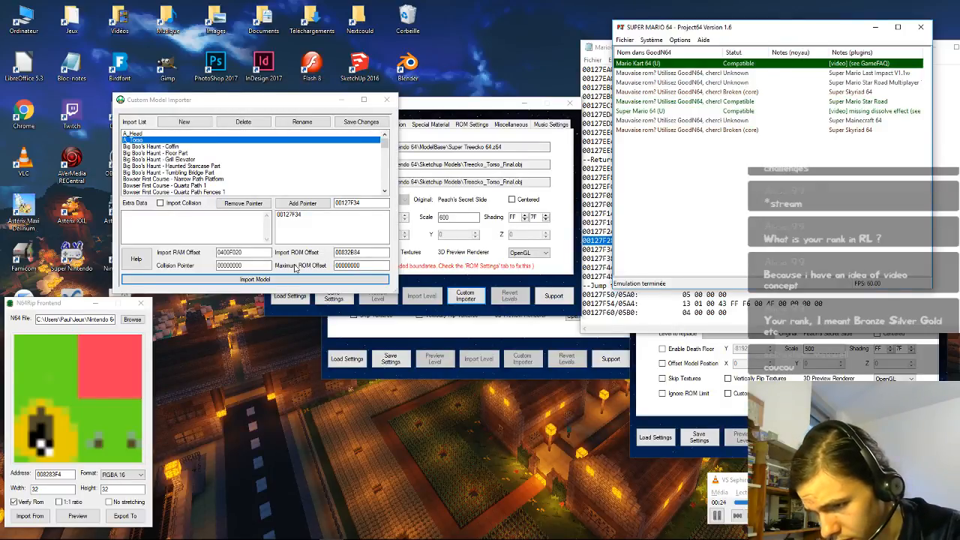
Step: Return to HxD and check the pointer bytes at offset 00127F34
mouse_move(193, 537)
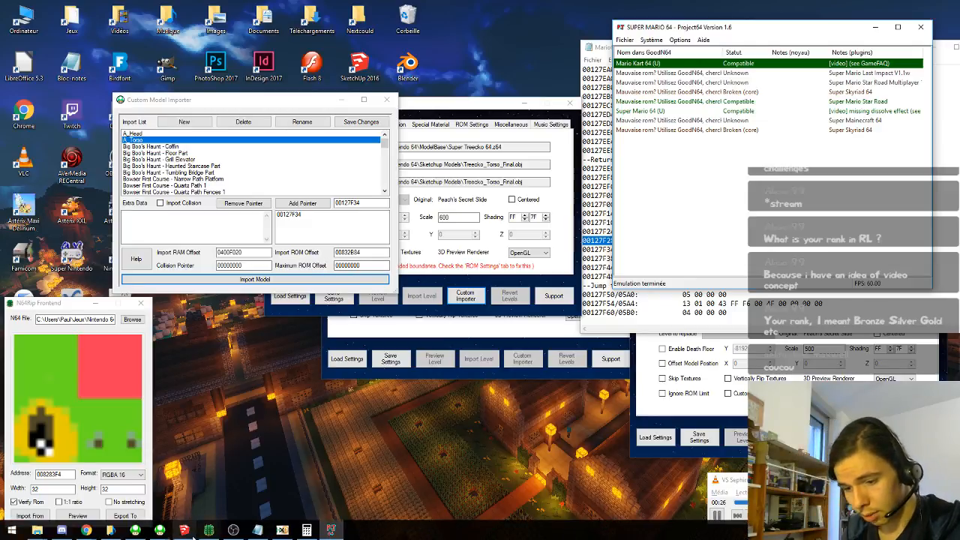
left_click(282, 530)
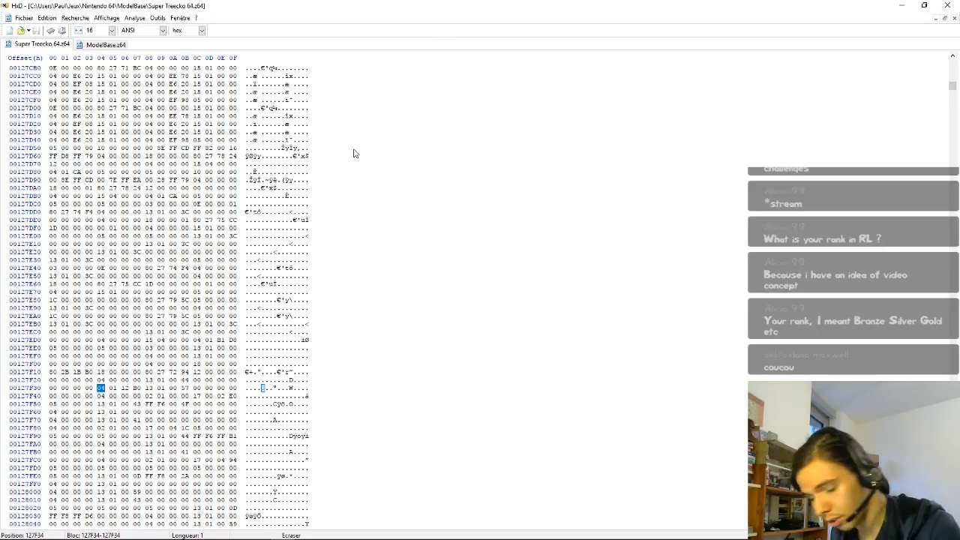
Step: Go to hexadecimal offset 00832B84 in Super Treecko 64.z64 and examine the bytes there
key("ctrl+g")
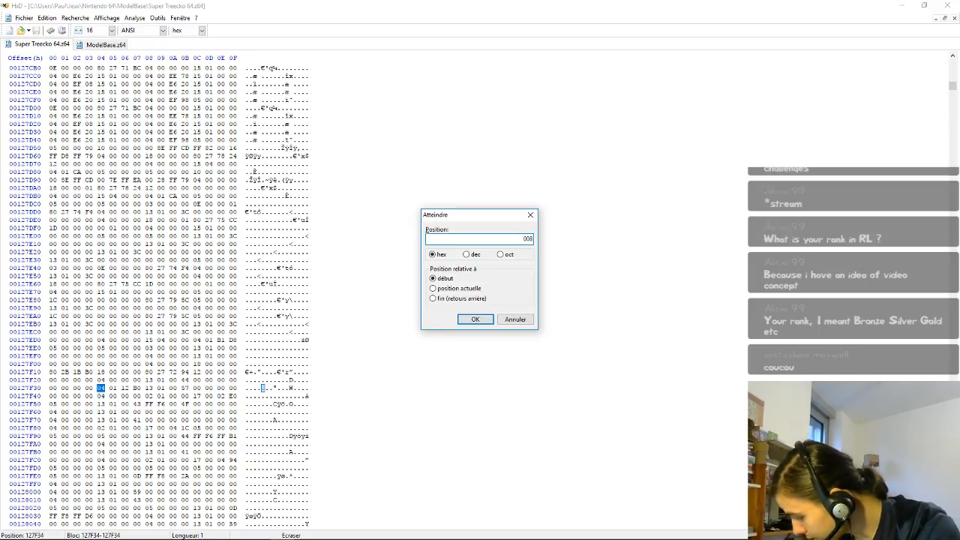
type("32")
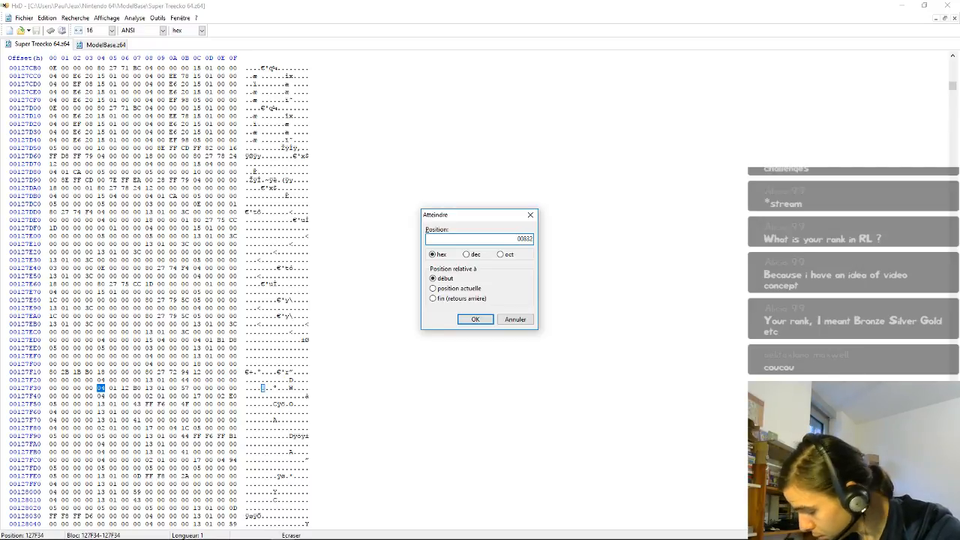
type("B84")
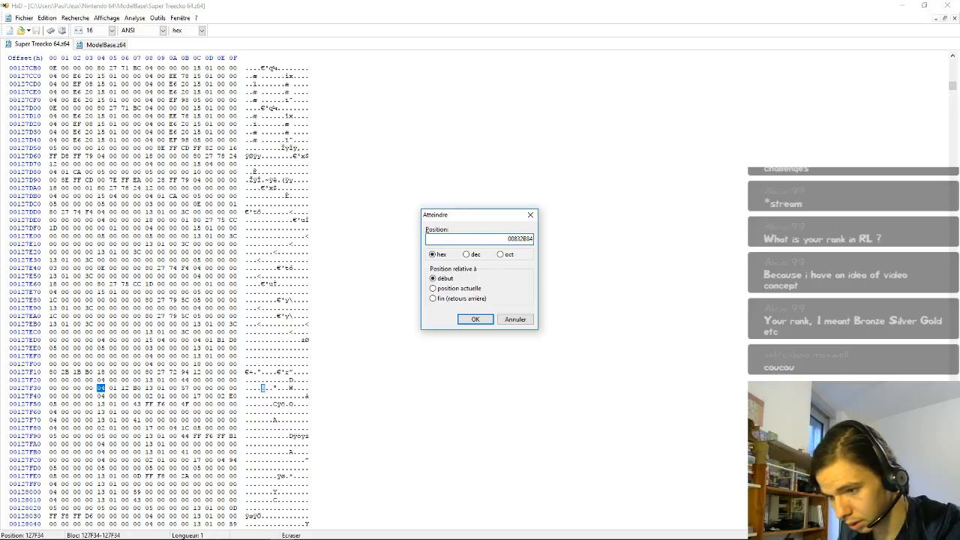
left_click(481, 319)
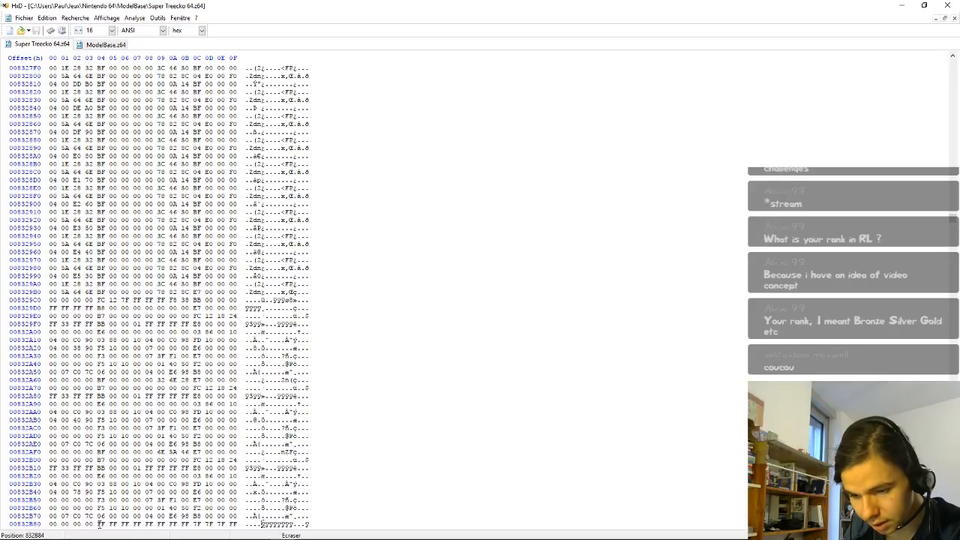
left_click_drag(99, 523, 98, 132)
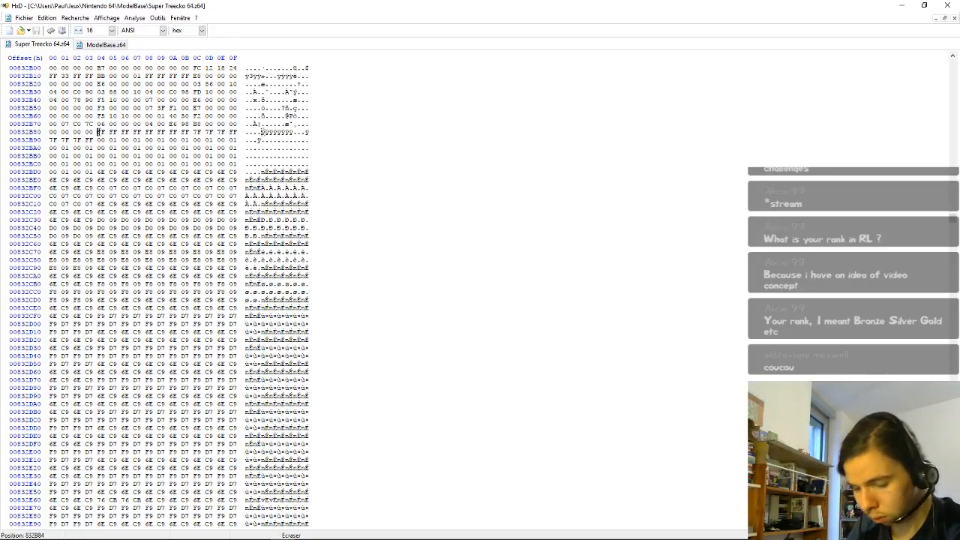
key("ctrl+f")
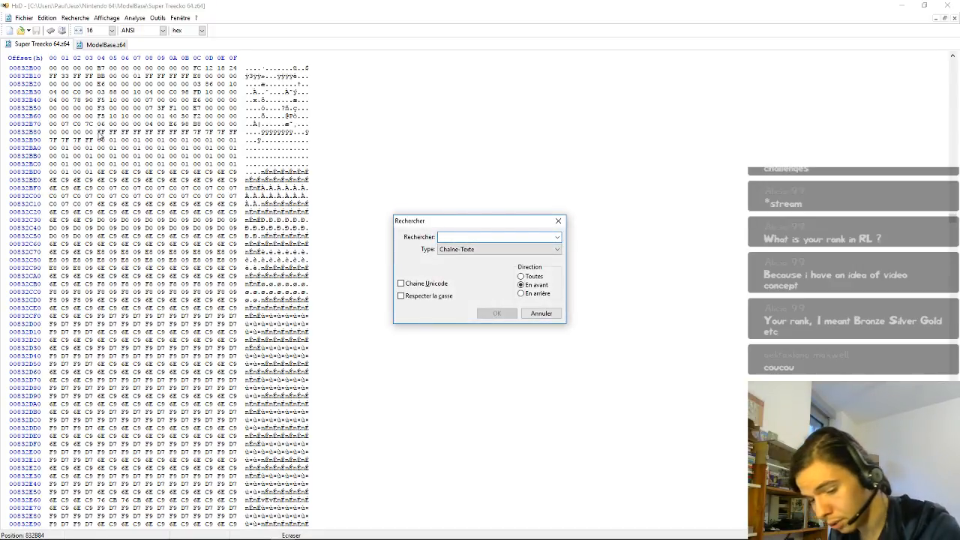
type("1")
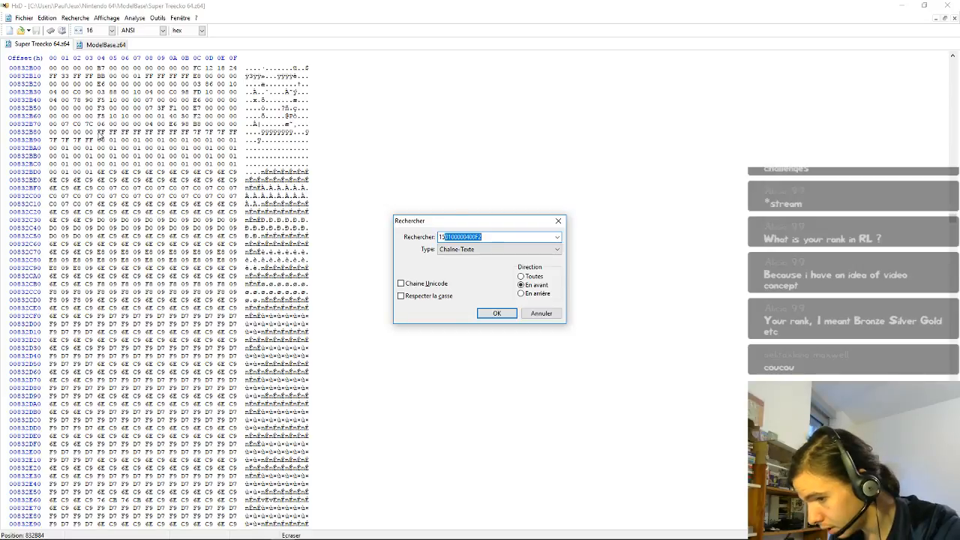
type("50")
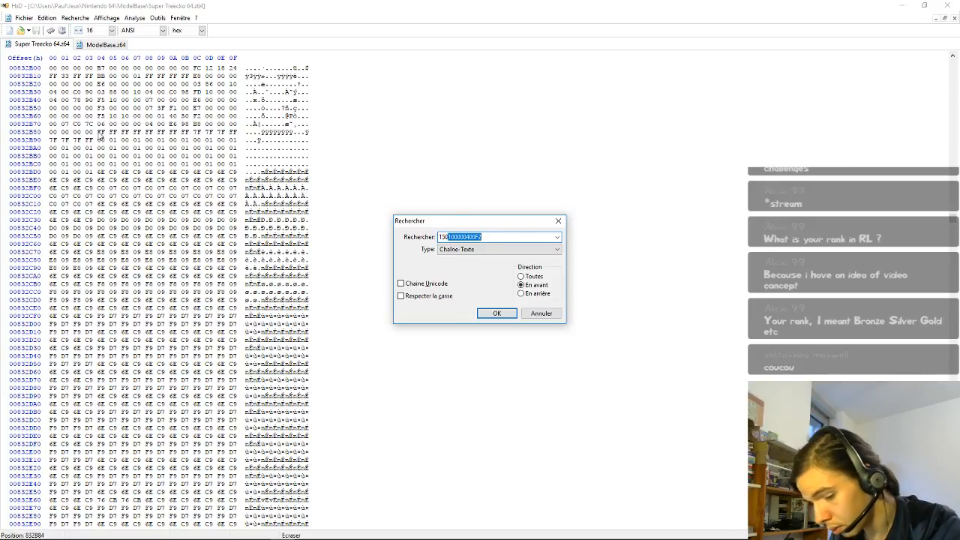
type("10000")
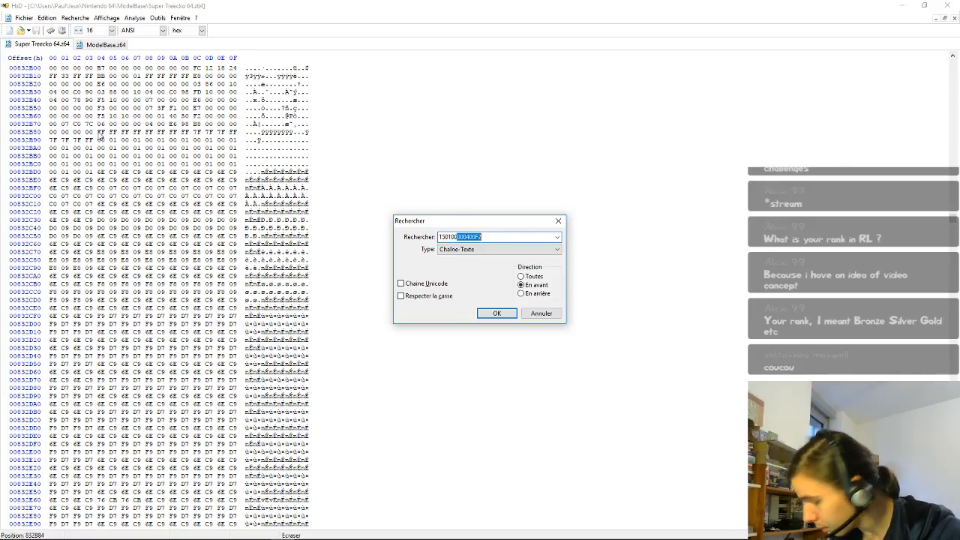
type("04")
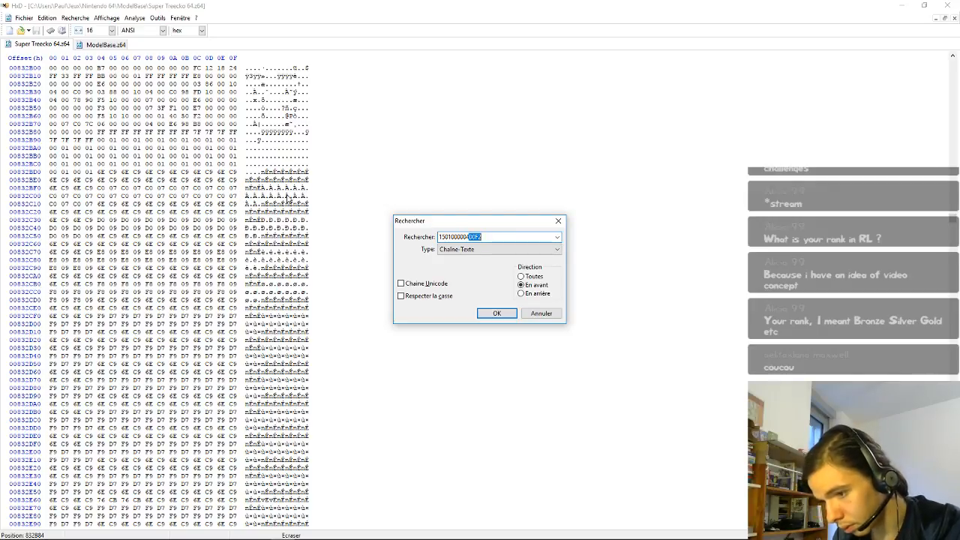
key("Delete")
left_click(480, 315)
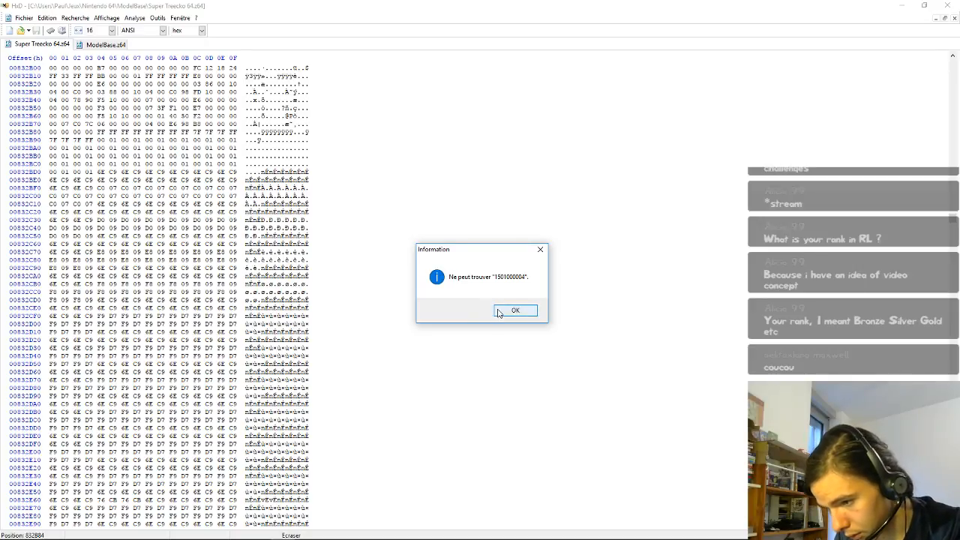
left_click(515, 311)
Step: Shorten the text search to 15010000, run it forward, and dismiss the result message
key("ctrl+f")
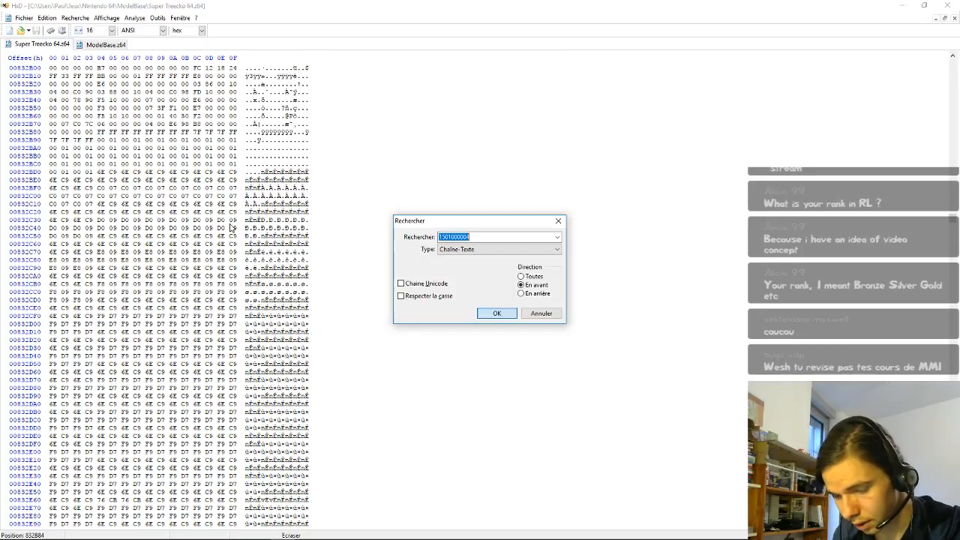
key("End")
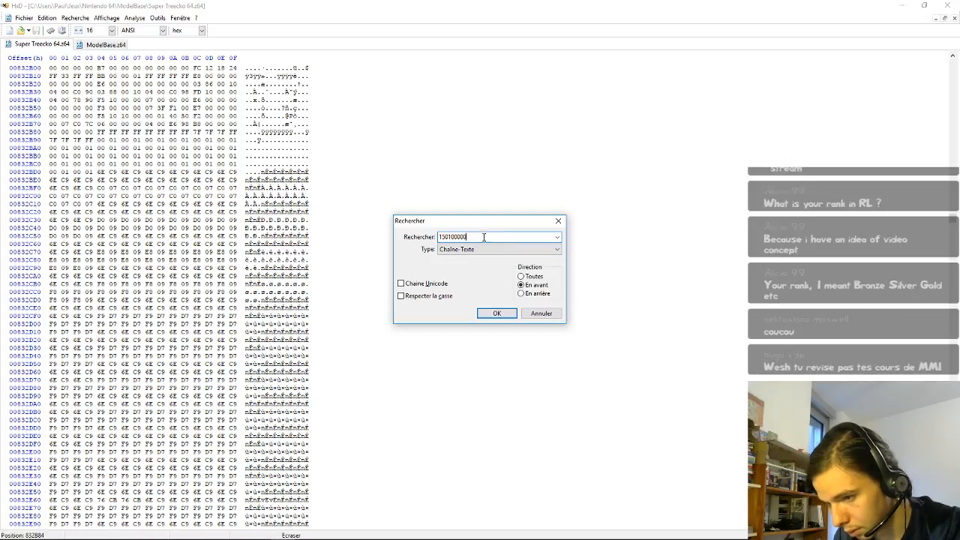
key("BackSpace")
key("BackSpace")
left_click(498, 313)
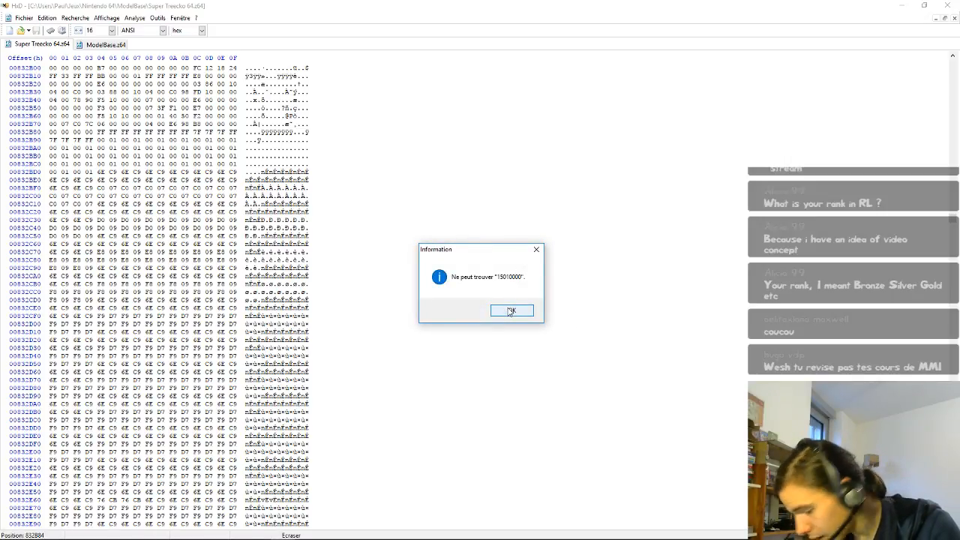
left_click(511, 311)
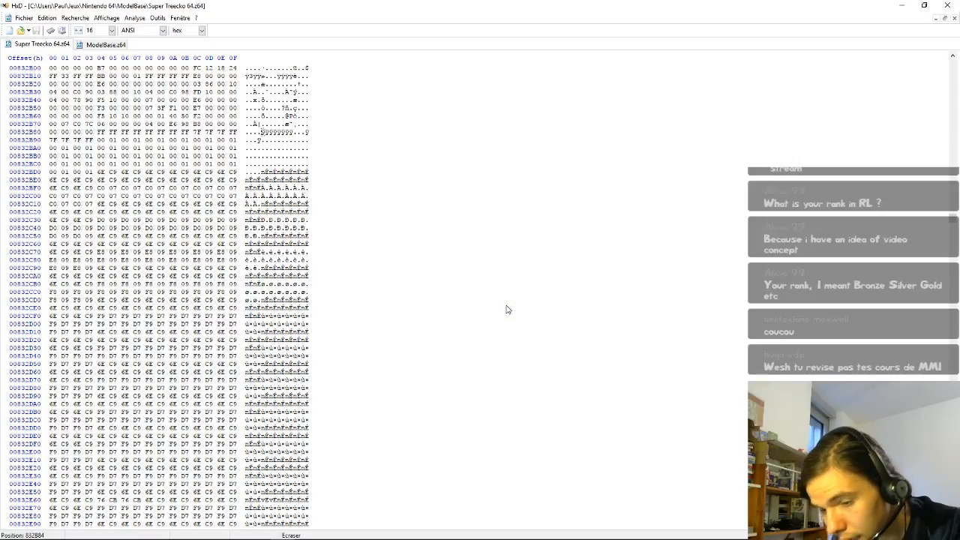
key("ctrl+f")
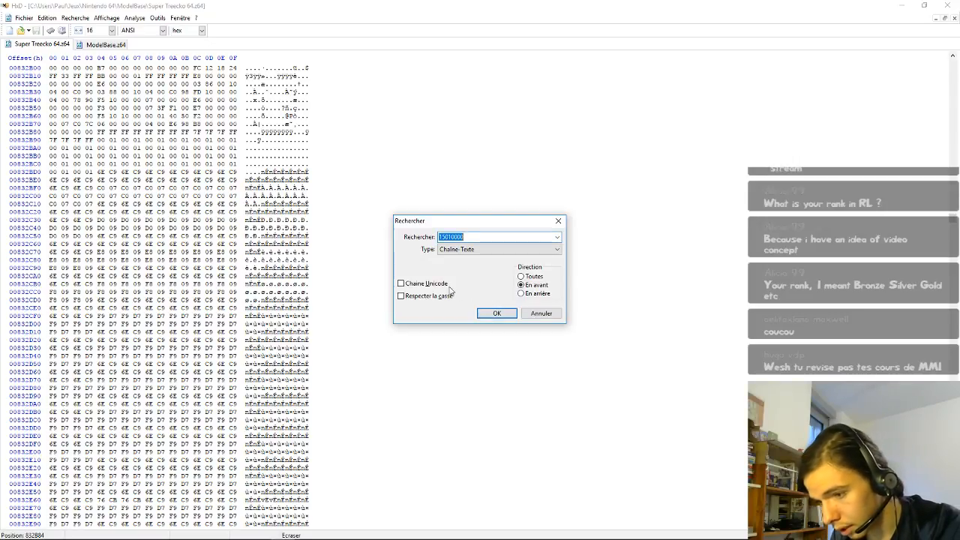
left_click(479, 250)
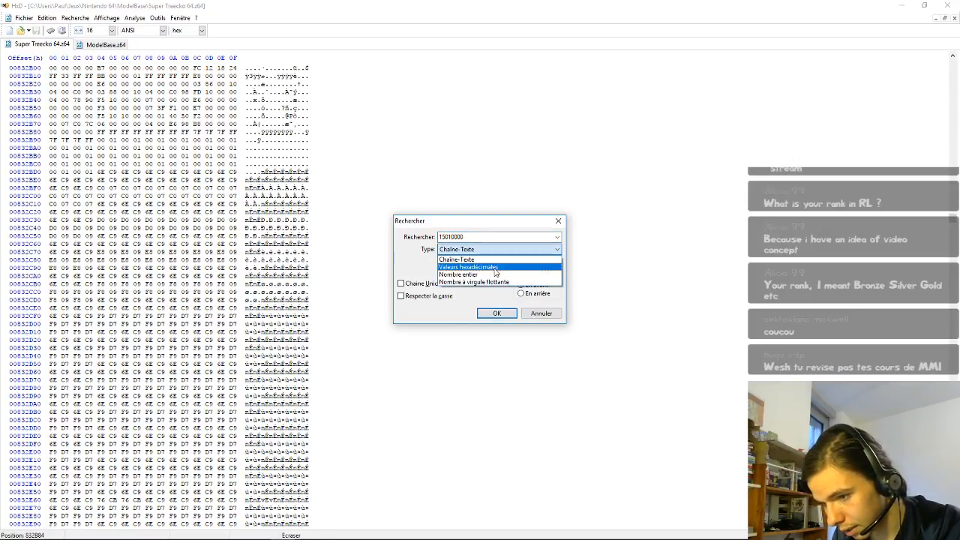
left_click(495, 270)
double_click(486, 237)
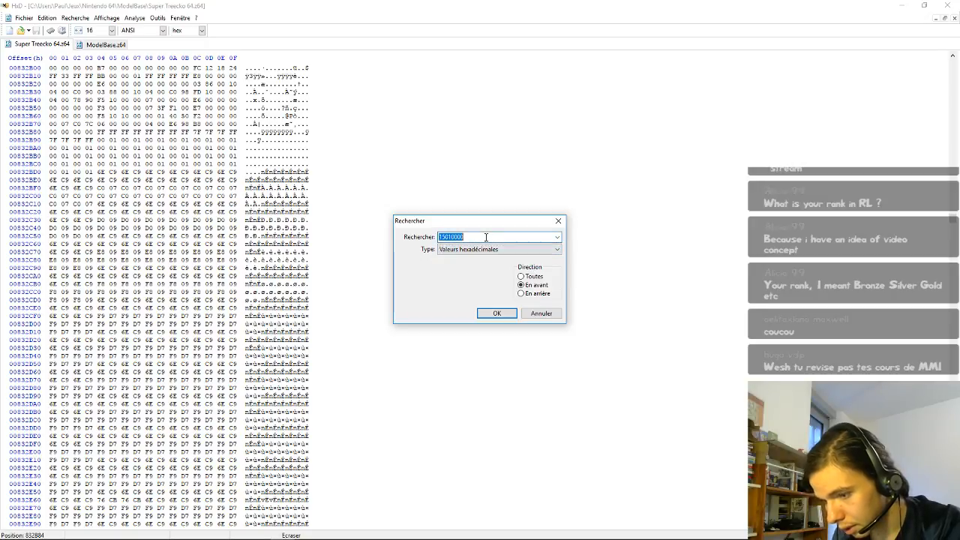
left_click(486, 237)
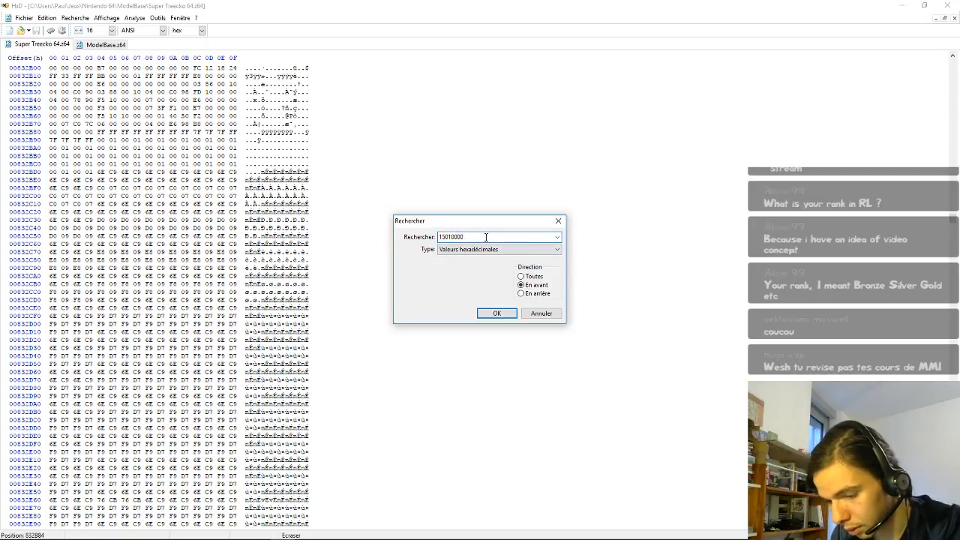
type("04")
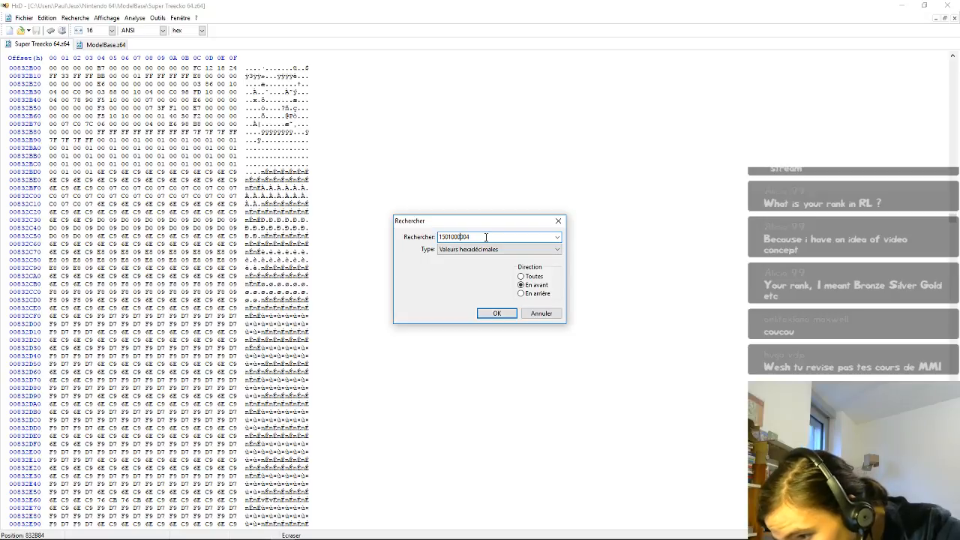
key("Left")
key("Left")
key("Left")
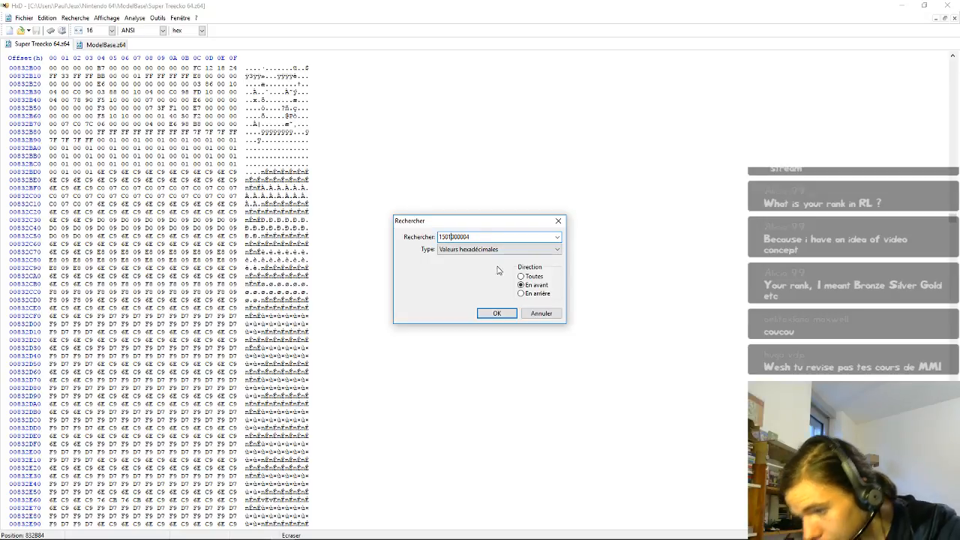
left_click(497, 314)
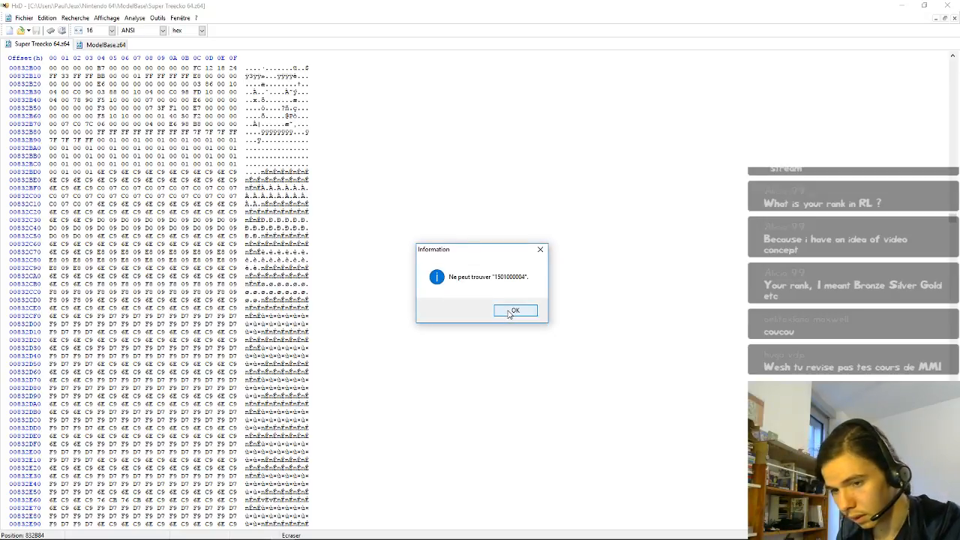
left_click(514, 310)
Step: Search forward for the hexadecimal value 15010000
key("ctrl+f")
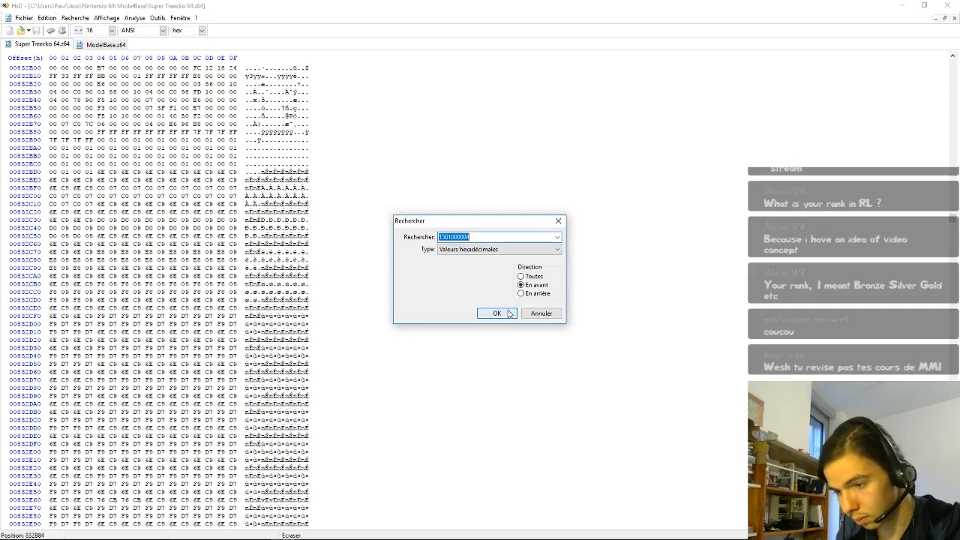
left_click(470, 237)
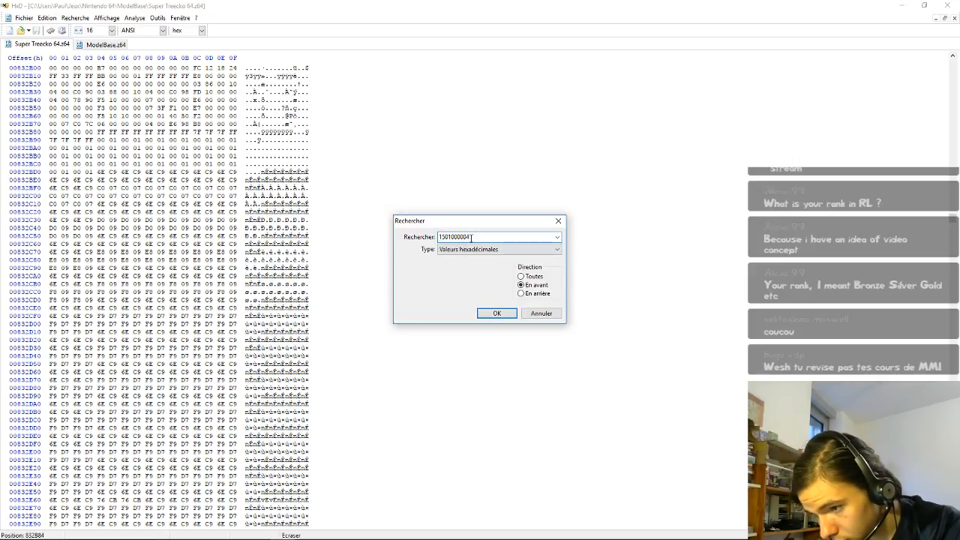
key("BackSpace")
key("BackSpace")
left_click(514, 314)
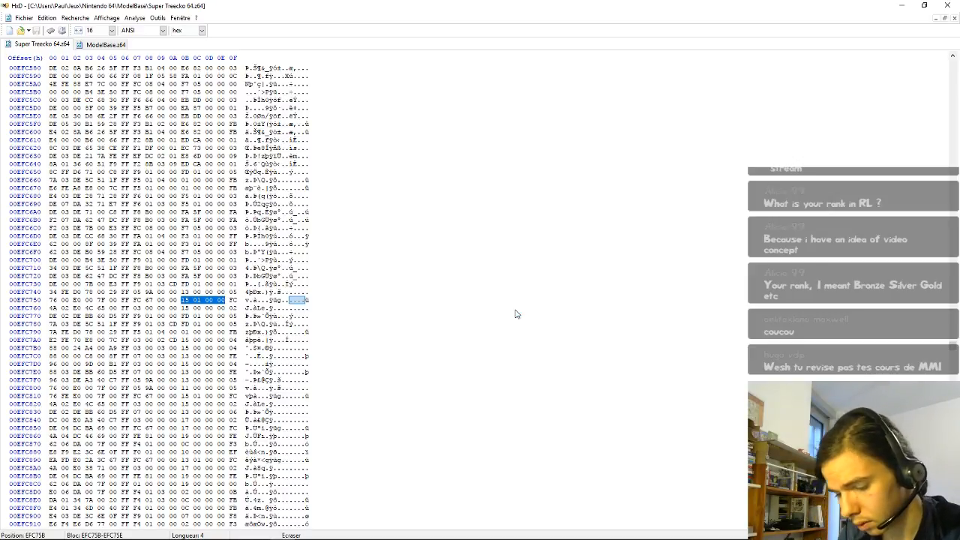
Step: Reverse the search direction and step back through three earlier occurrences of hexadecimal 15010000
key("ctrl+f")
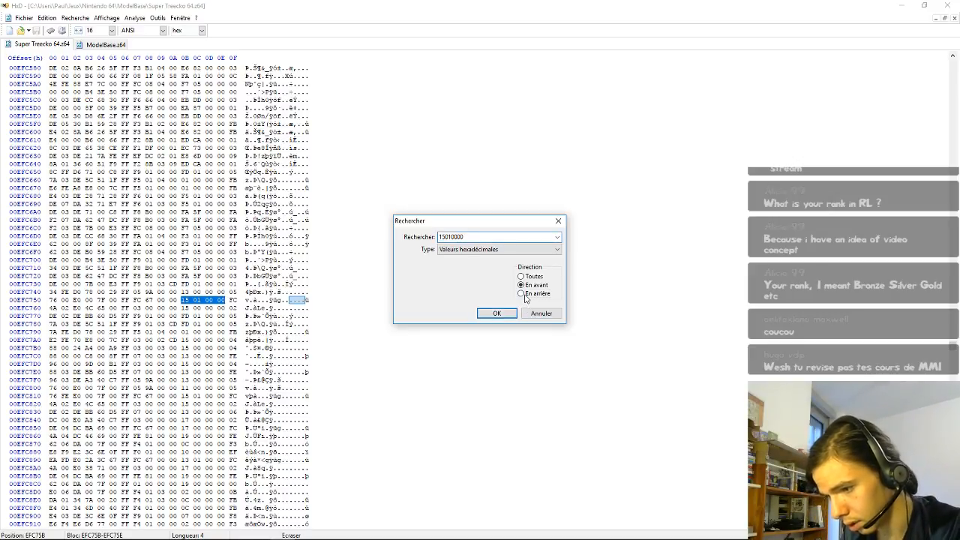
left_click(521, 293)
left_click(496, 313)
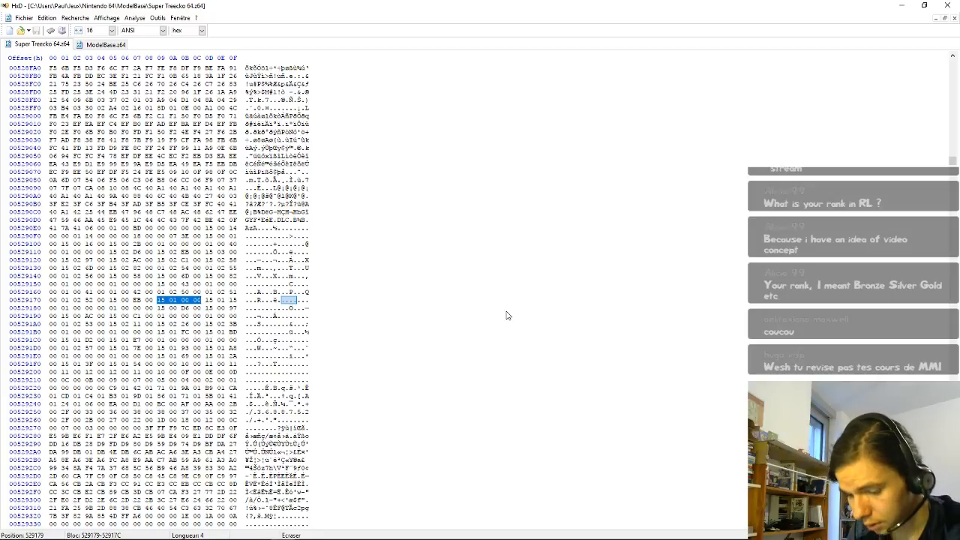
key("ctrl+f")
left_click(496, 312)
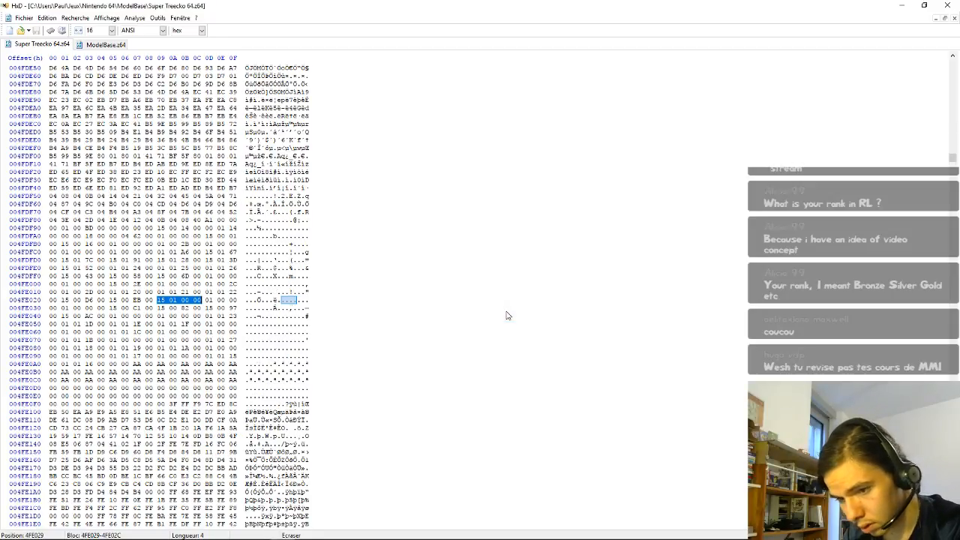
key("ctrl+f")
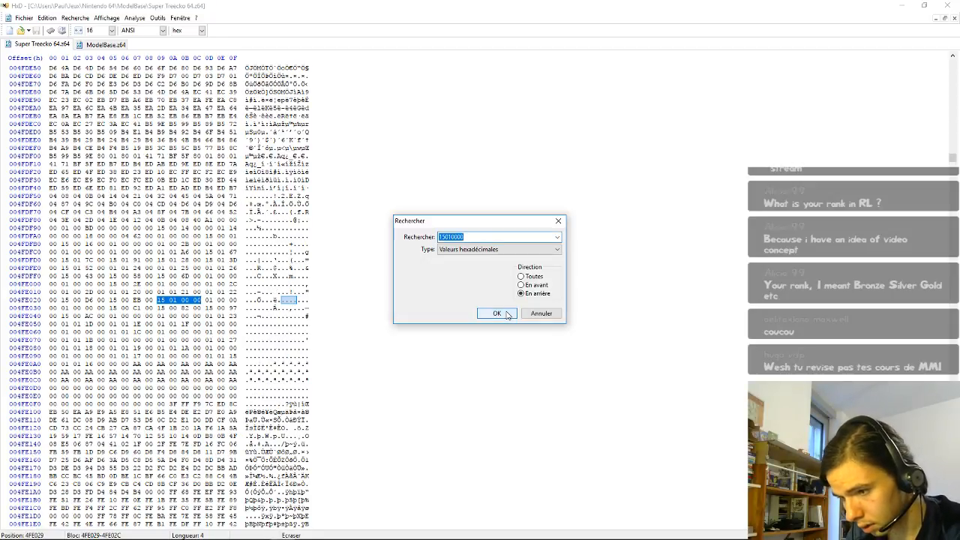
left_click(497, 313)
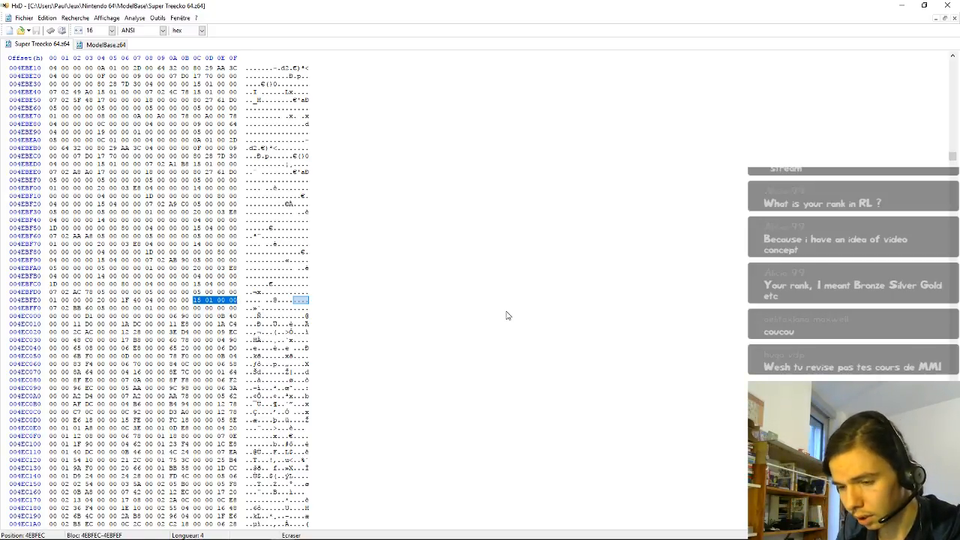
Step: Go to hexadecimal offset 00127CC0 to view the geo layout bytes
key("ctrl+g")
key("BackSpace")
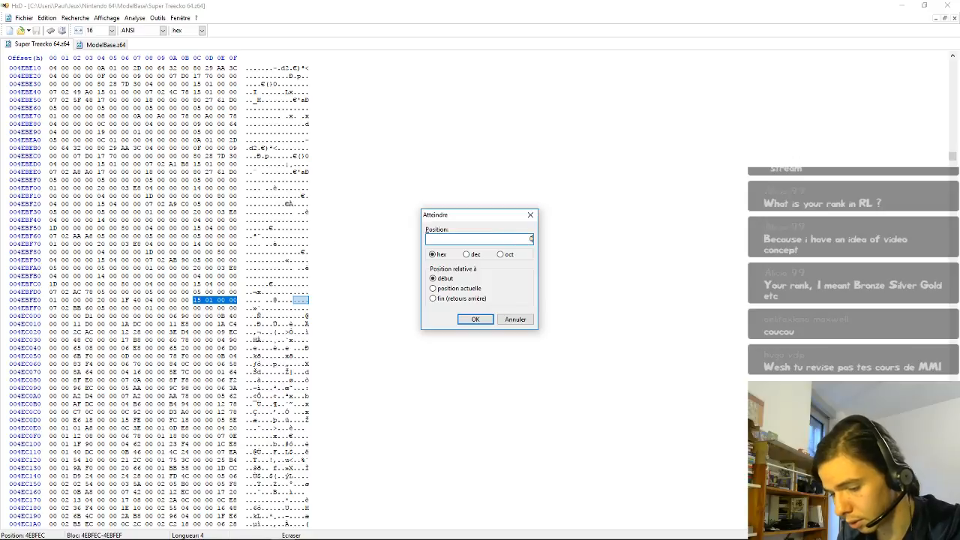
type("00127CC0")
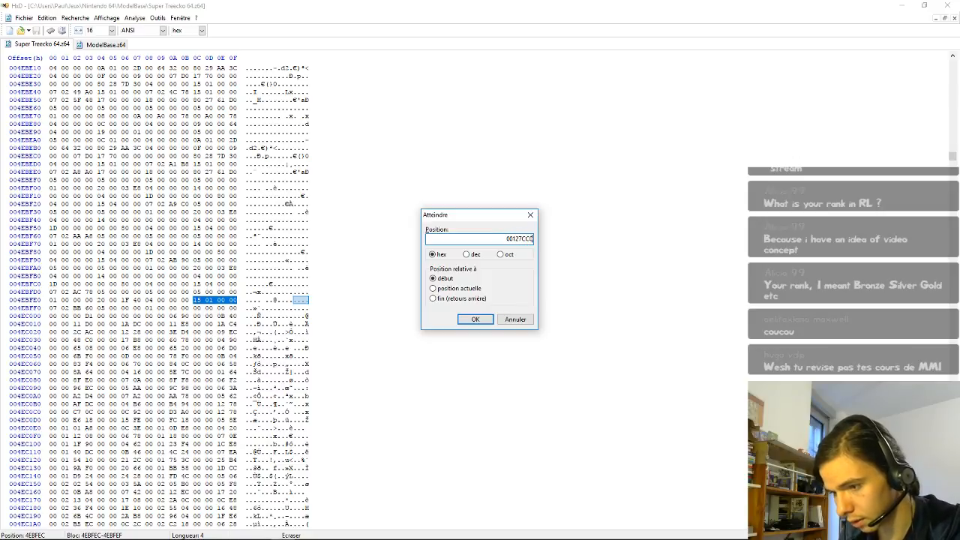
key("Return")
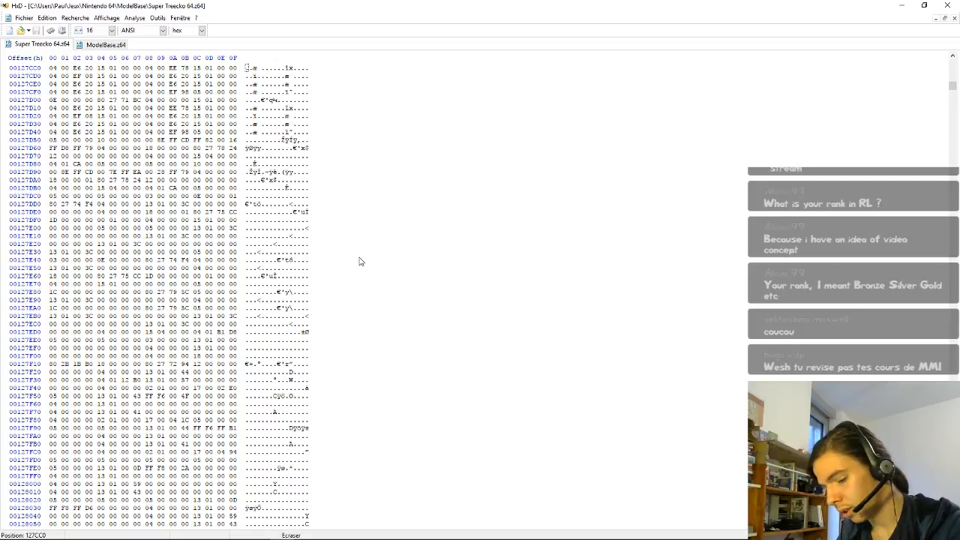
Step: Search forward from offset 00127CC0 for hexadecimal 15010000, then place the cursor at the pointer at offset 00127F34
key("ctrl+g")
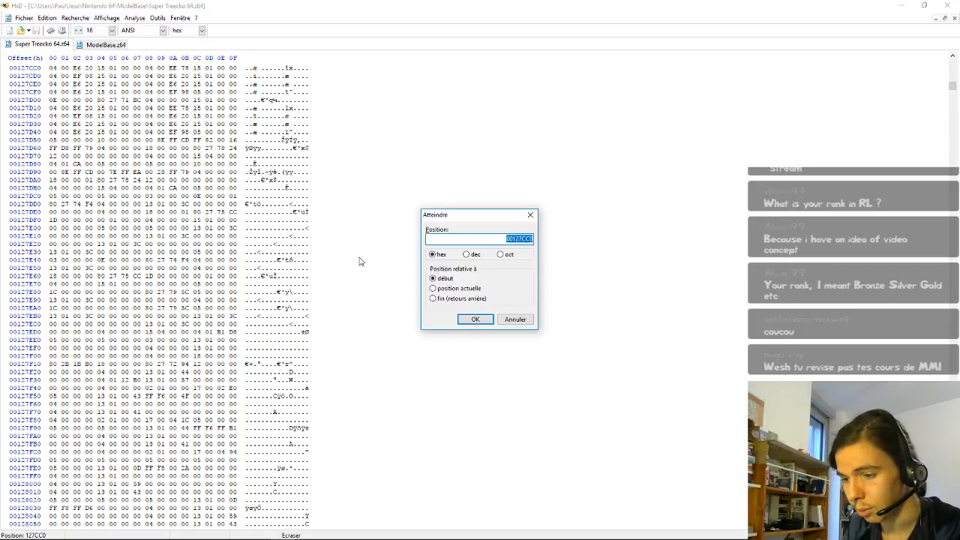
left_click(525, 322)
key("ctrl+f")
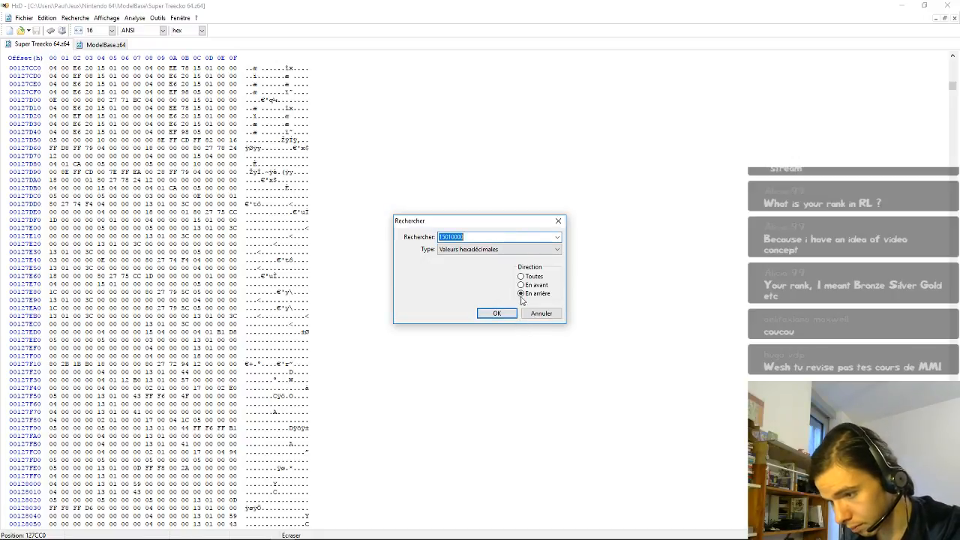
left_click(521, 285)
left_click(496, 313)
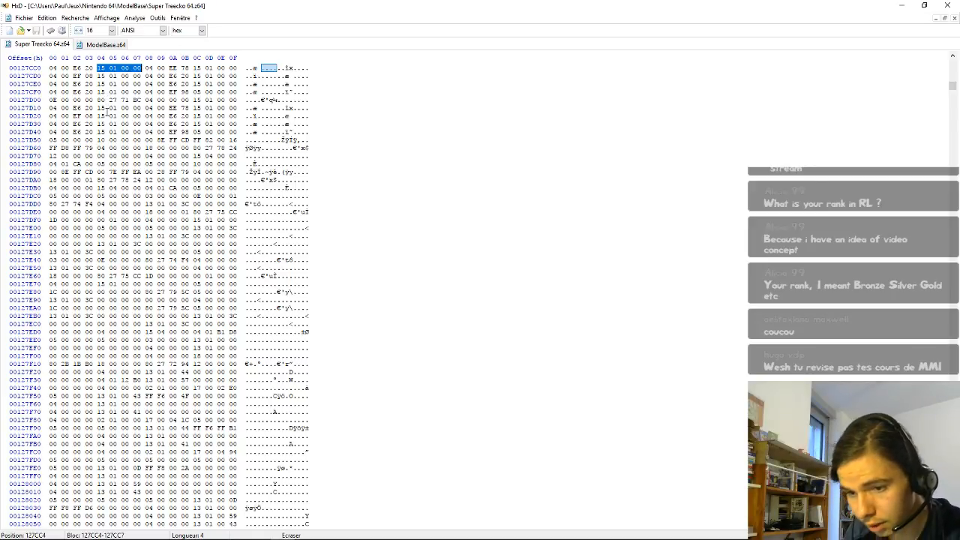
left_click(96, 356)
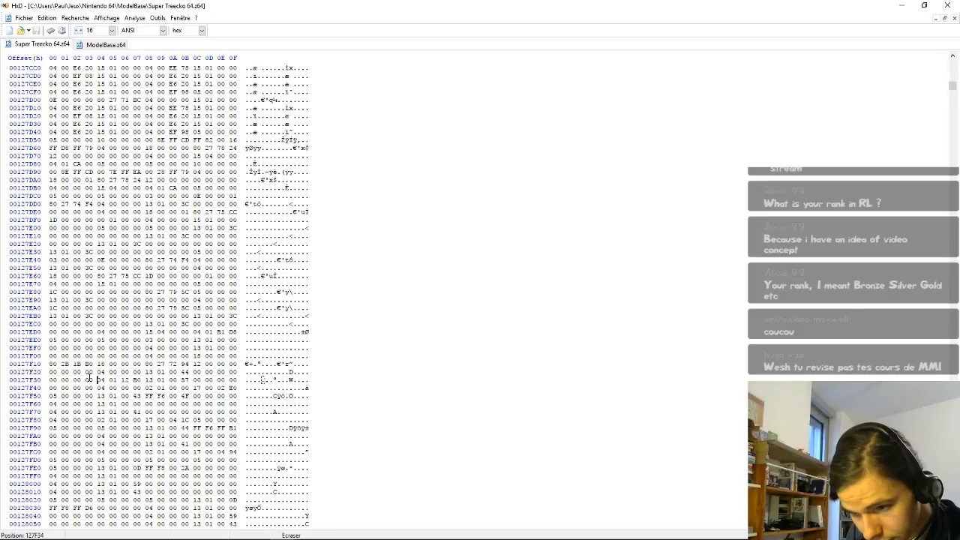
Step: Find the next occurrence of hex value 15010000, and go to offset 00832B84 in the ROM
key("ctrl+f")
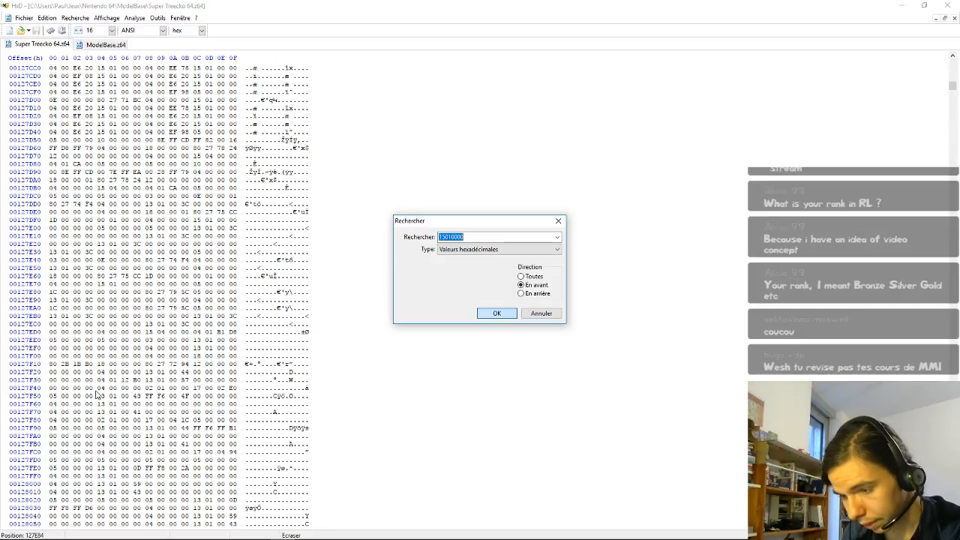
key("Return")
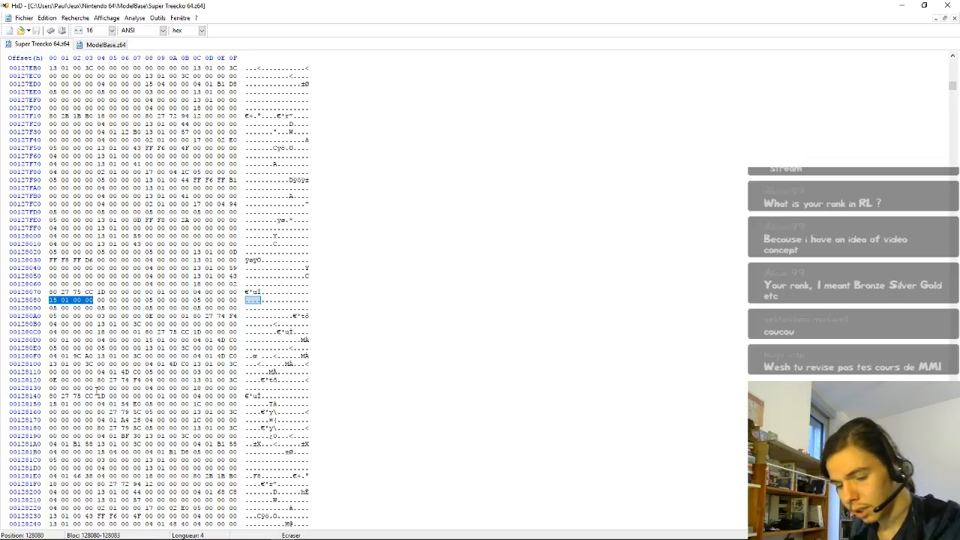
key("ctrl+g")
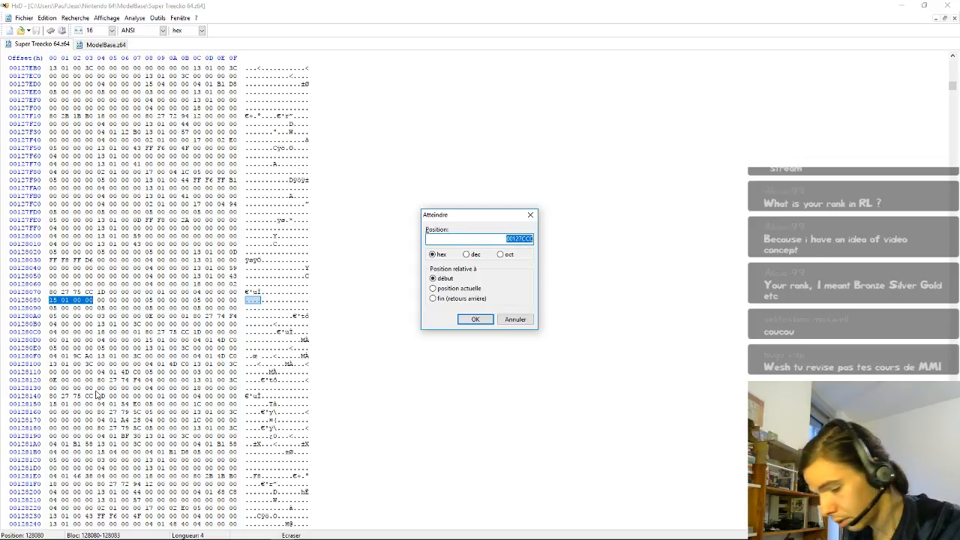
type("00")
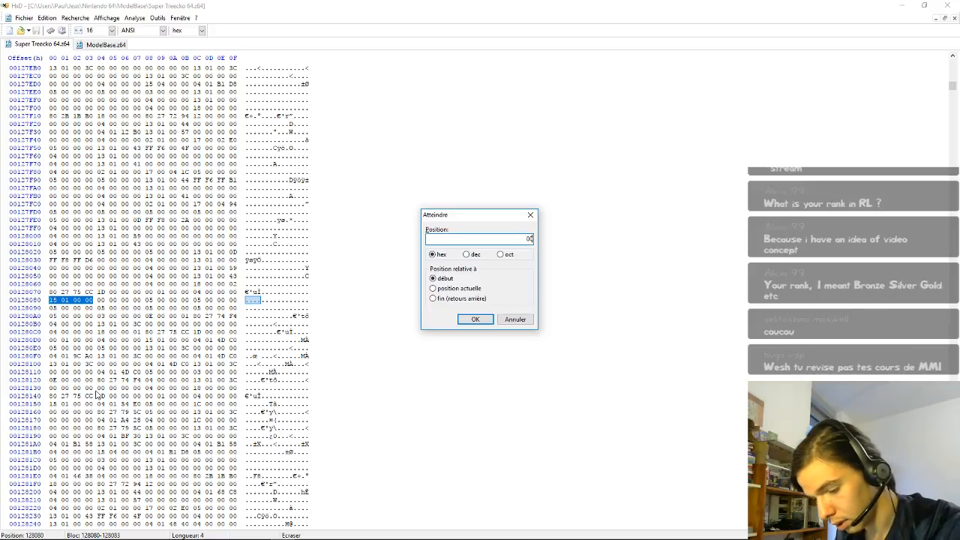
type("832B")
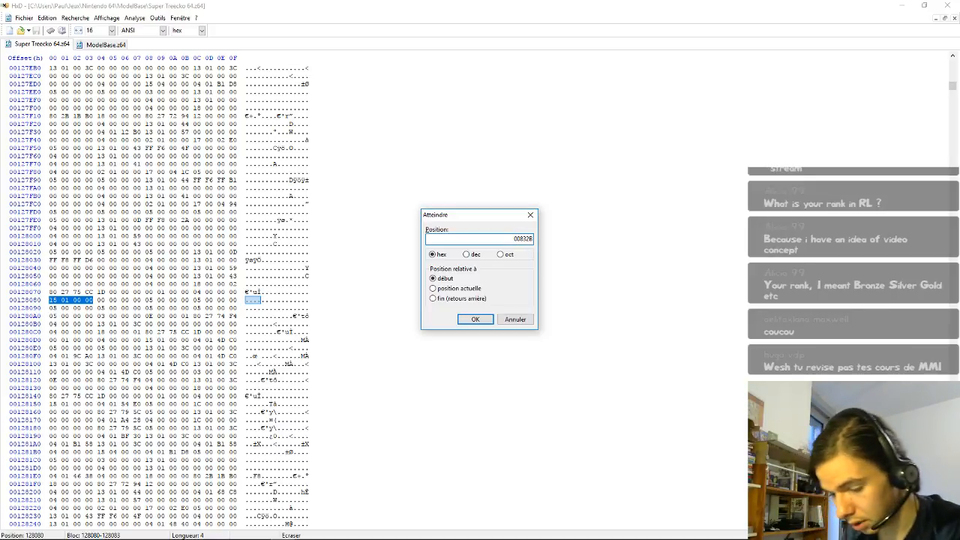
type("84")
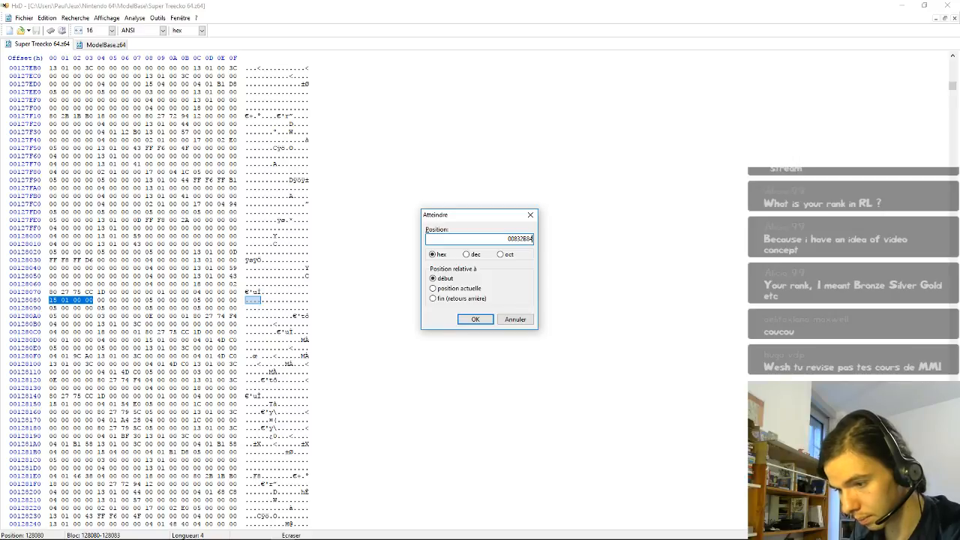
left_click(474, 319)
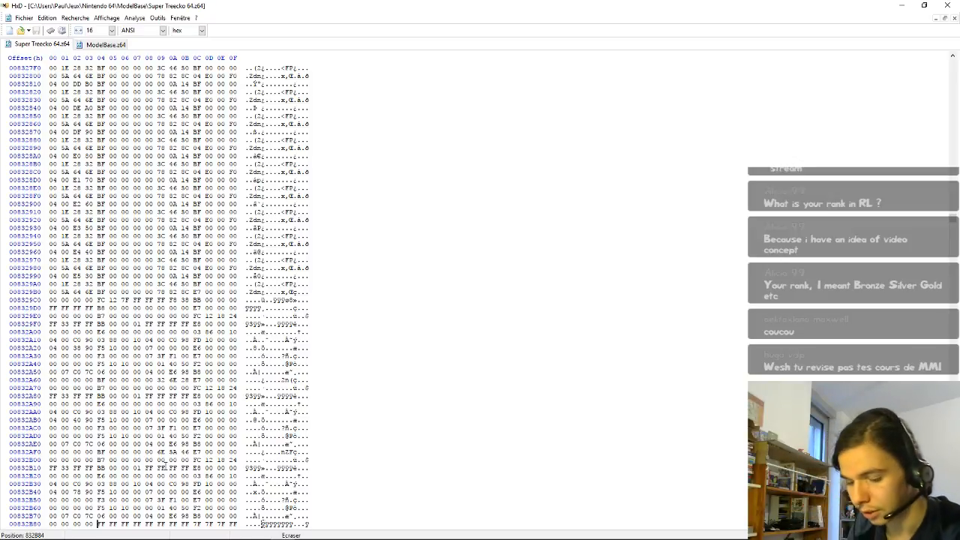
Step: Search forward from that offset for the hex value FD100000
key("ctrl+f")
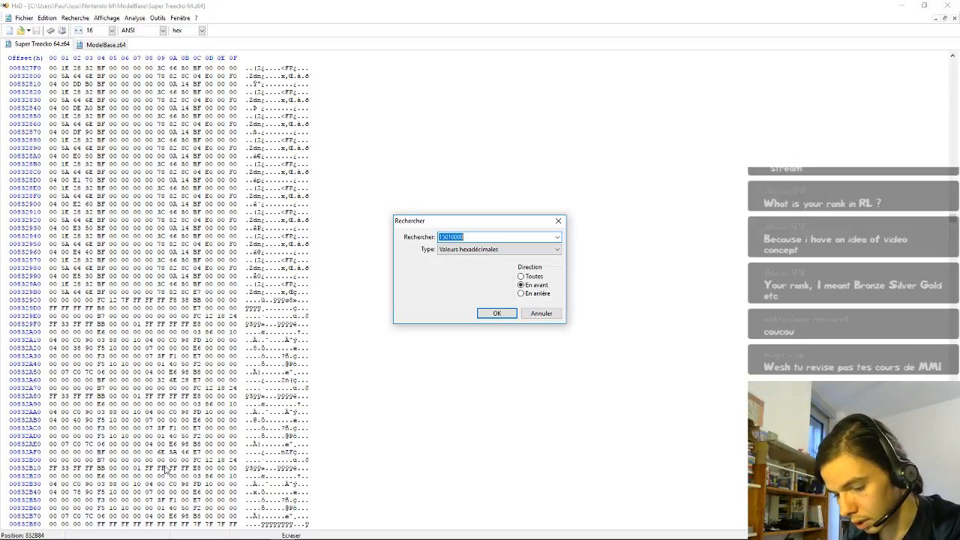
type("FD")
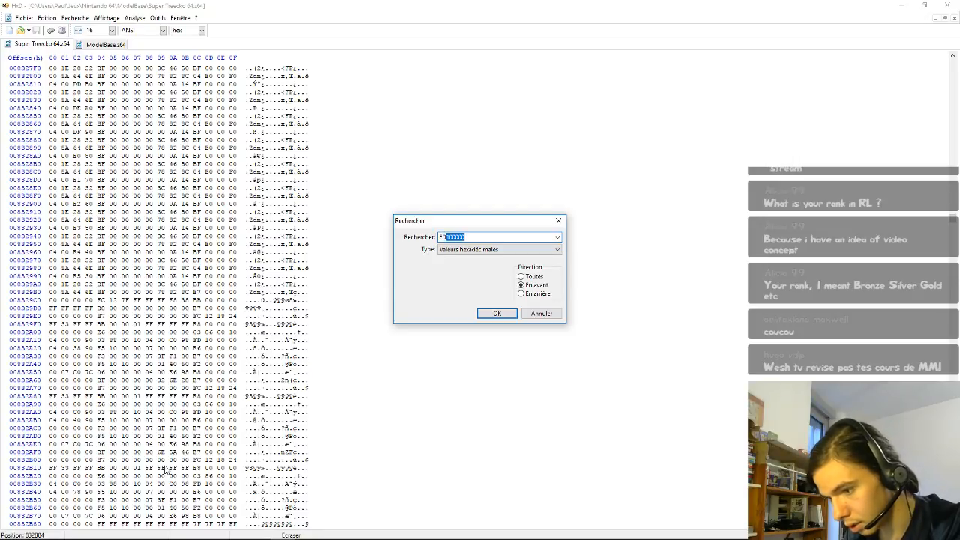
left_click(490, 314)
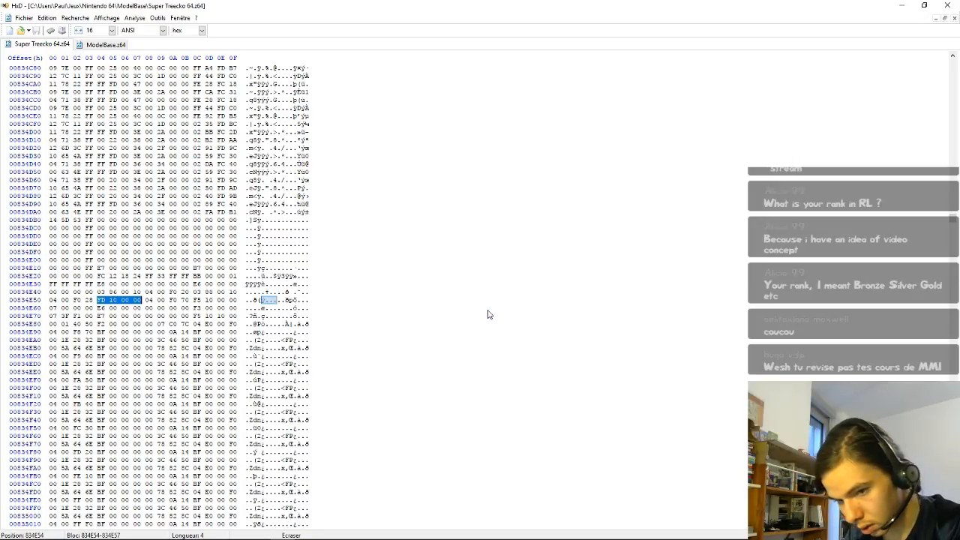
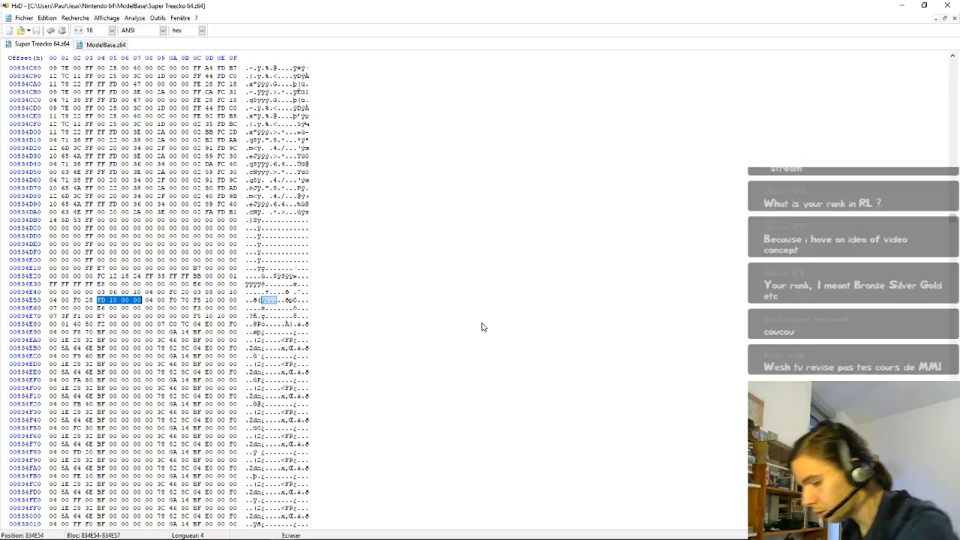
Step: Shrink the hex editor window and bring the N64Rip Frontend into view to read the eye texture's address
left_click_drag(409, 5, 486, 26)
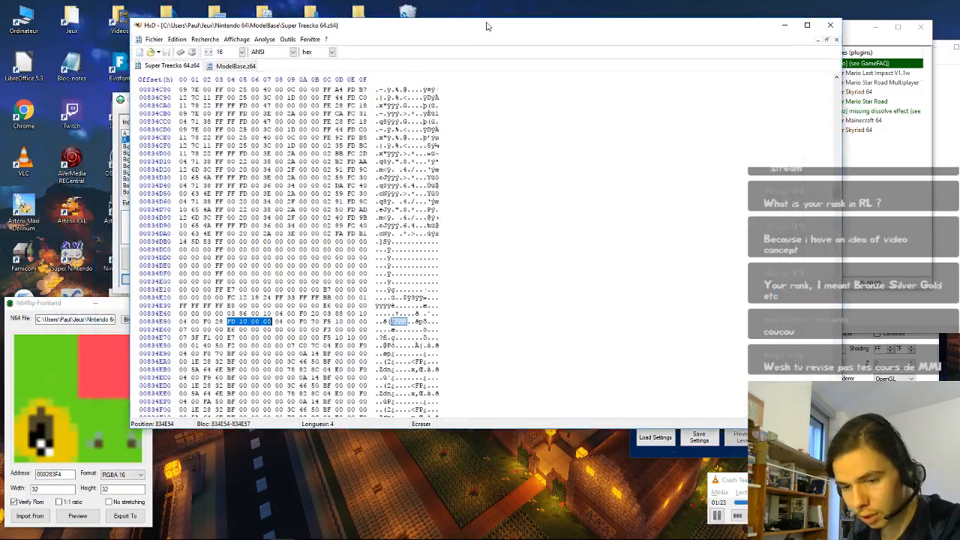
left_click_drag(55, 306, 61, 260)
double_click(71, 425)
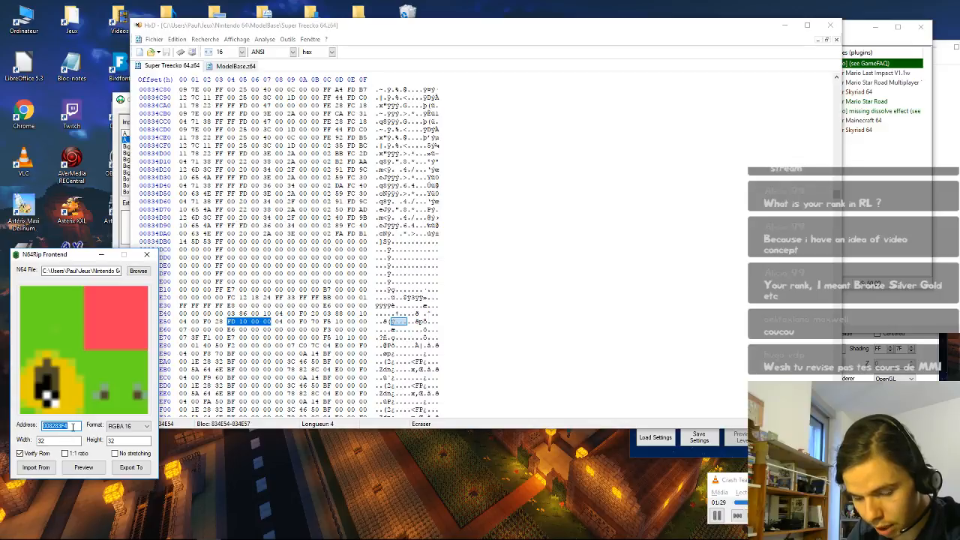
left_click(68, 425)
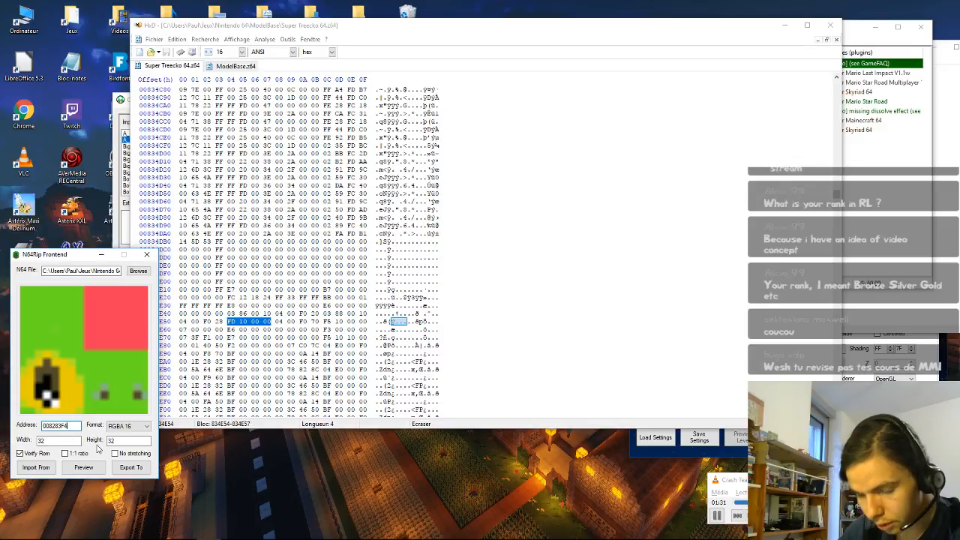
Step: Switch to the Calculator in Programmer mode and enter the texture address 8283F4 in hexadecimal
left_click(306, 531)
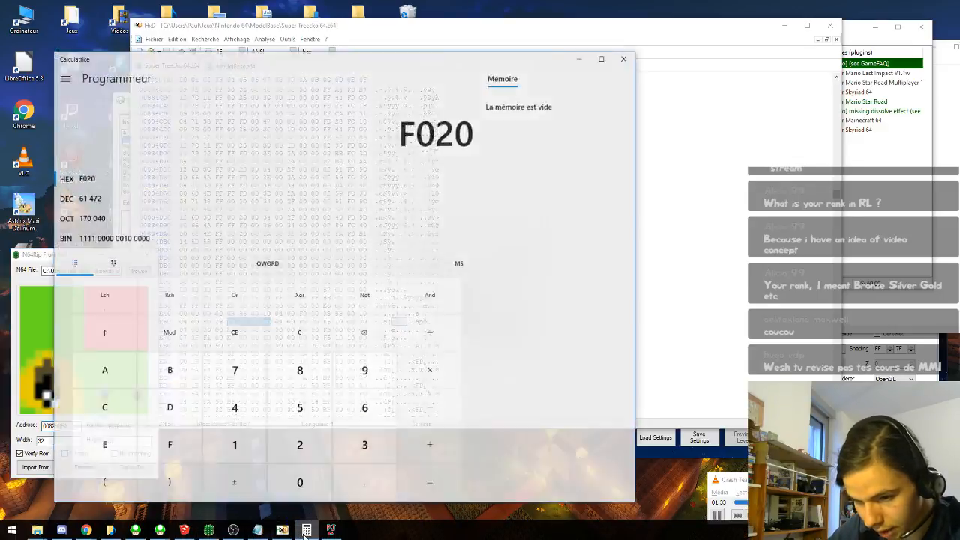
left_click_drag(283, 45, 519, 83)
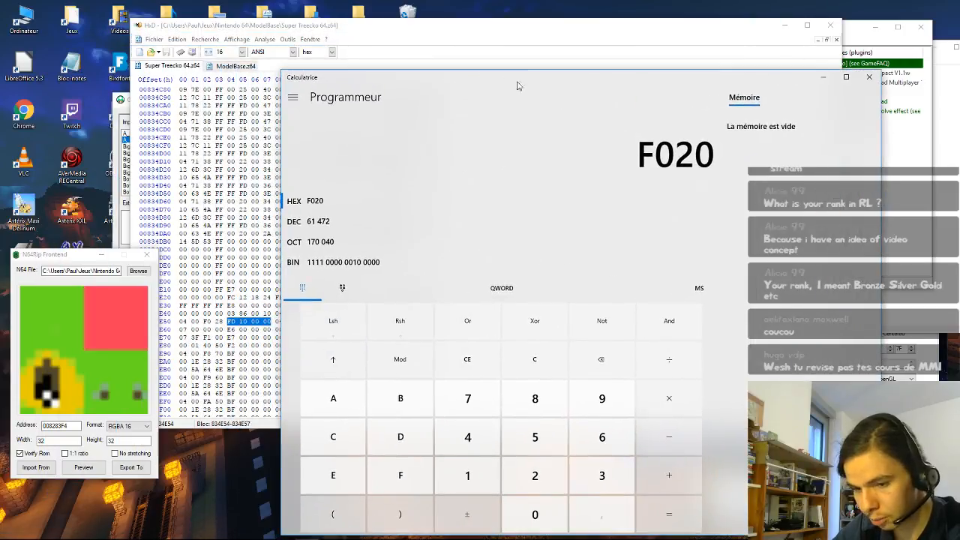
left_click(537, 405)
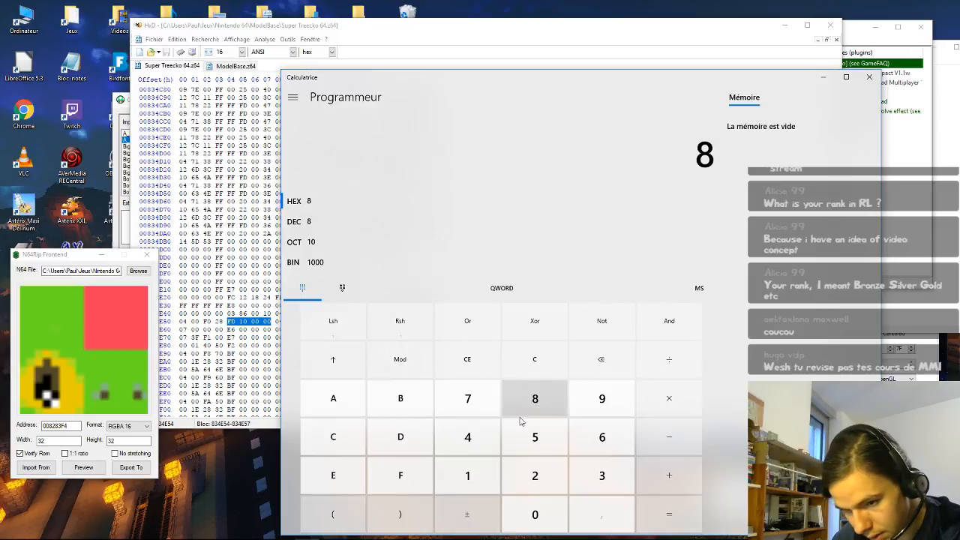
left_click(538, 485)
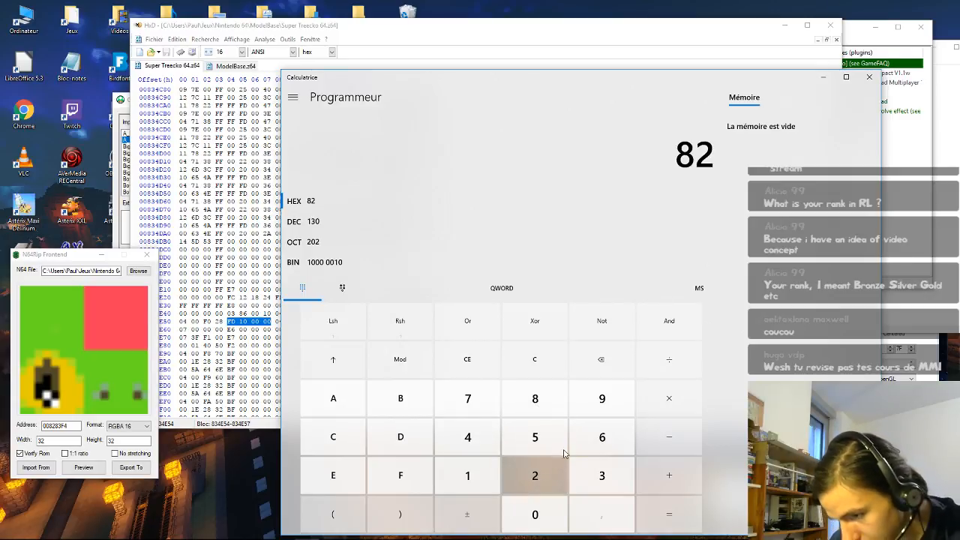
left_click(538, 407)
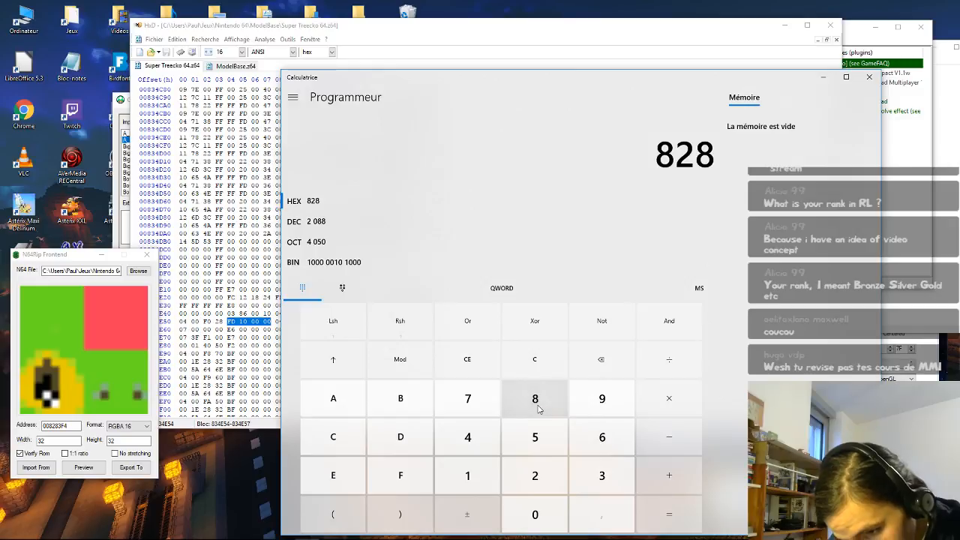
left_click(583, 472)
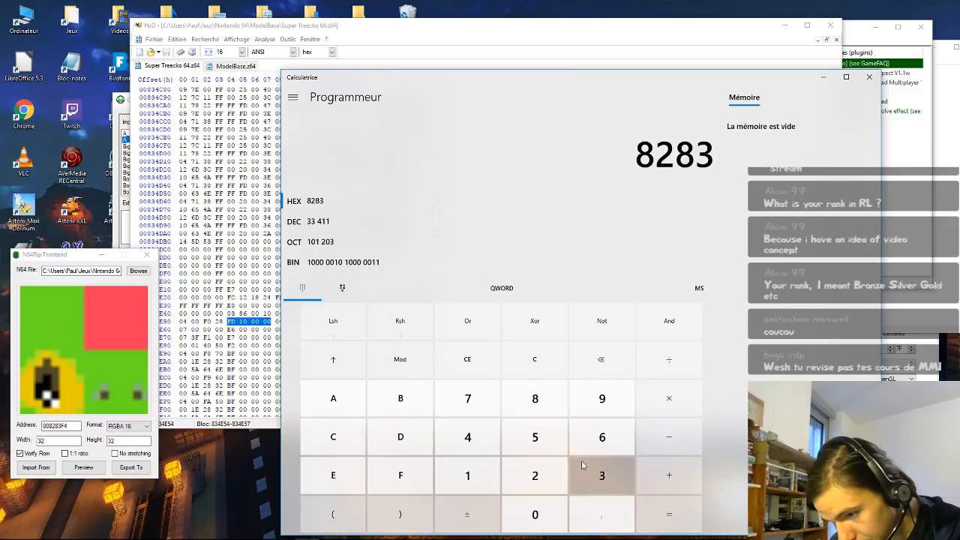
left_click(410, 472)
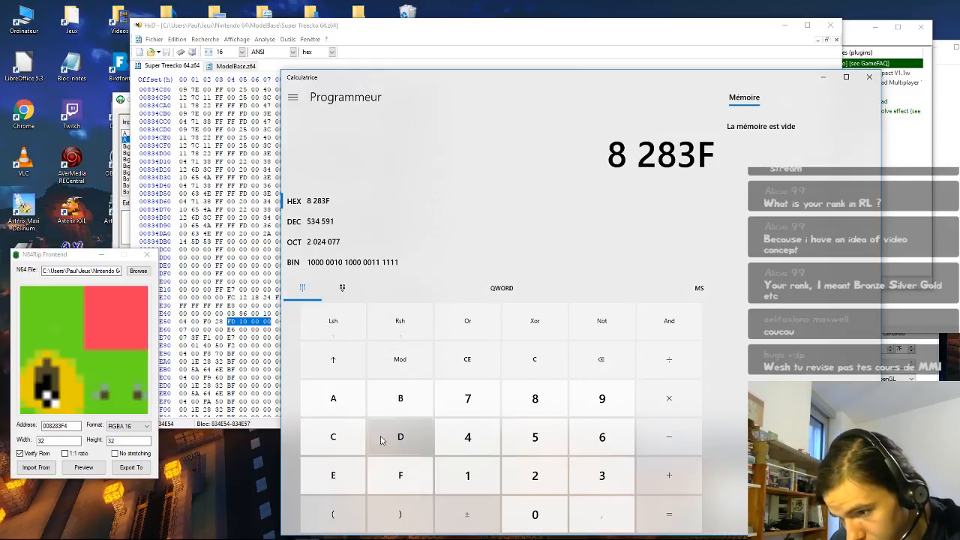
left_click(466, 435)
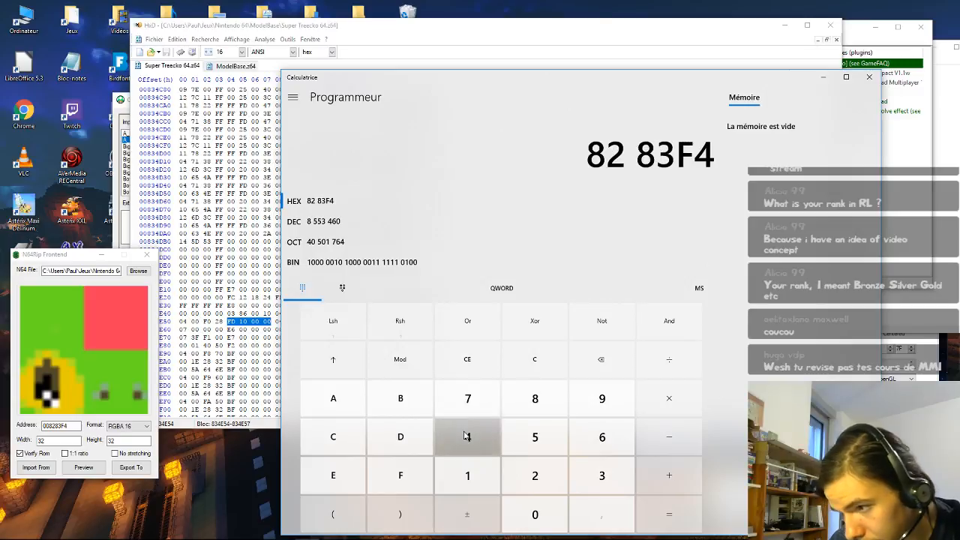
Step: Subtract hex 823B64 from the entered texture address, and minimize the Calculator
left_click(661, 435)
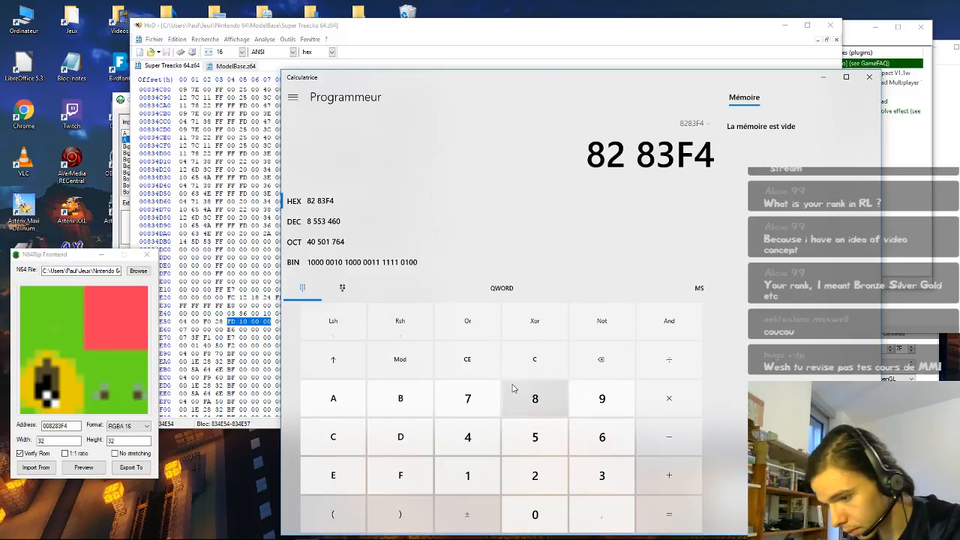
left_click(532, 397)
left_click(535, 475)
left_click(601, 475)
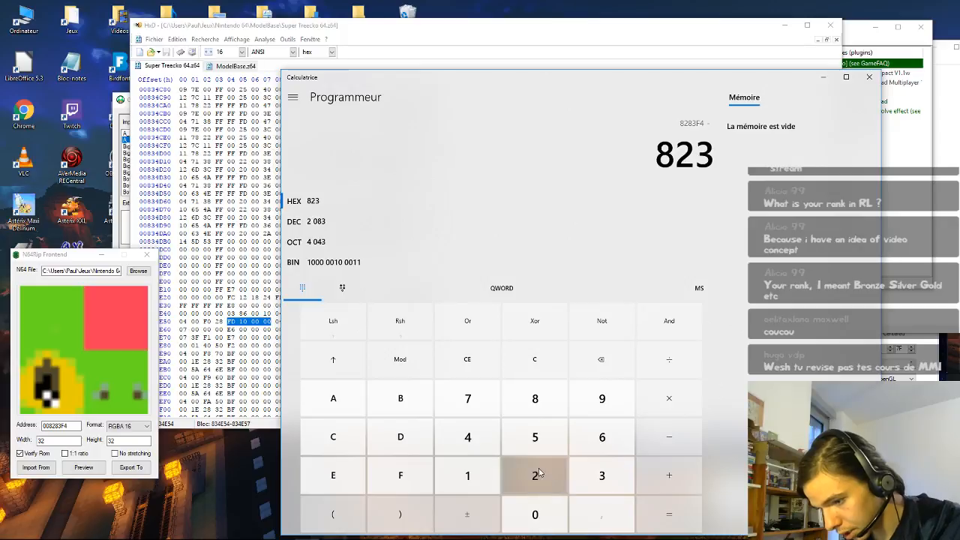
left_click(400, 402)
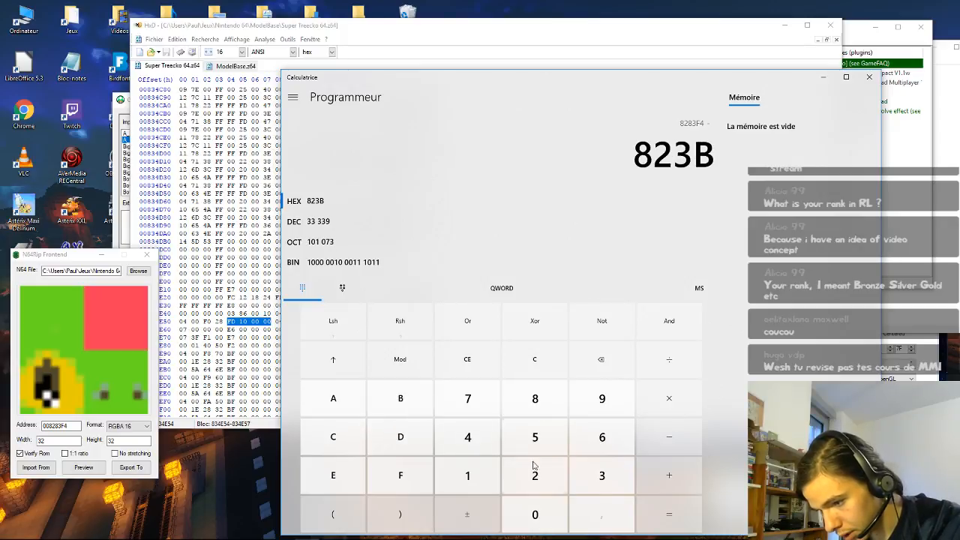
left_click(596, 439)
left_click(487, 442)
left_click(675, 503)
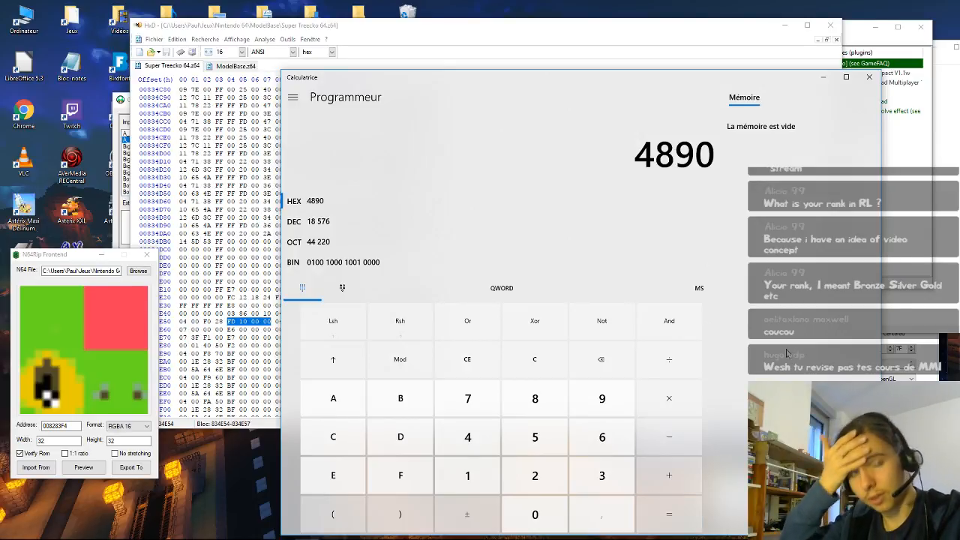
mouse_move(787, 539)
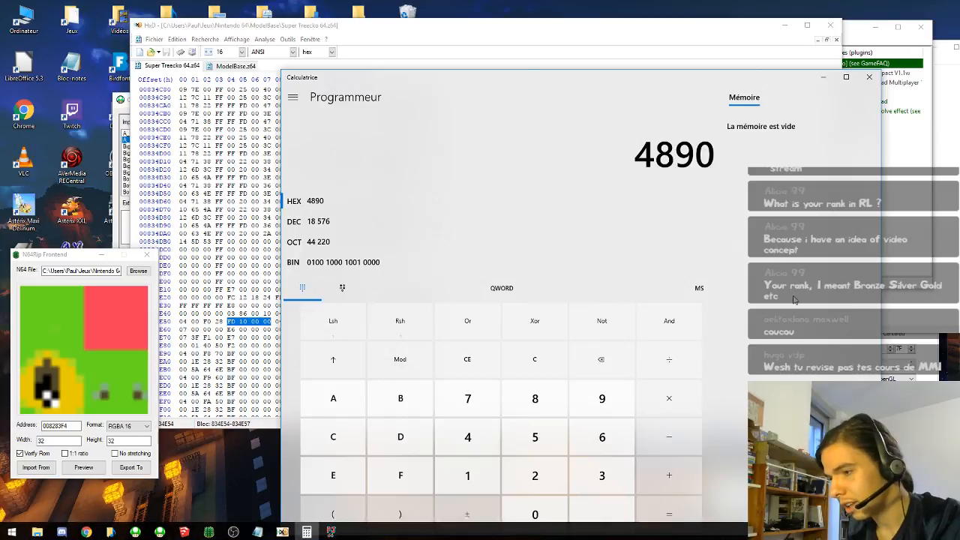
left_click(824, 81)
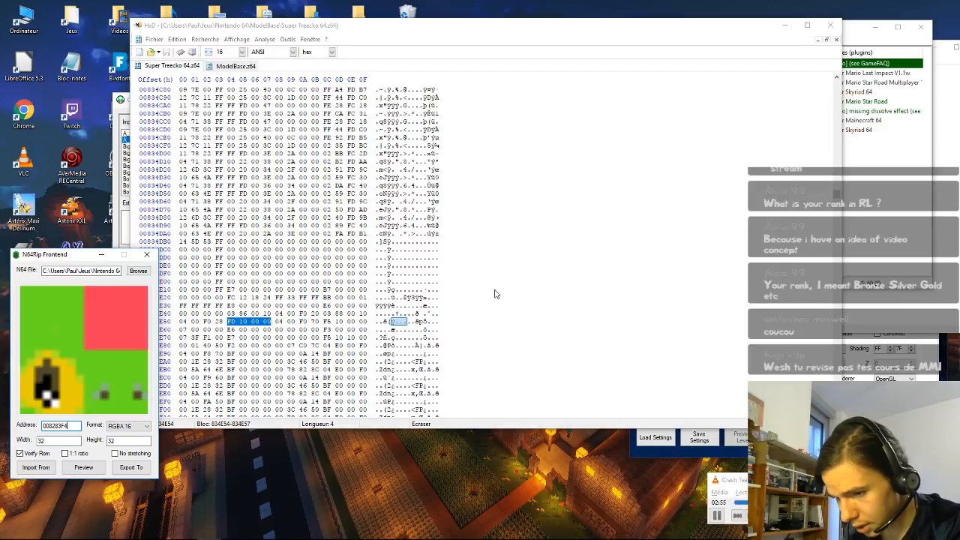
Step: Switch to HxD, overwrite the two bytes at offset 834E5A with 48 90, and save the ROM
left_click(303, 321)
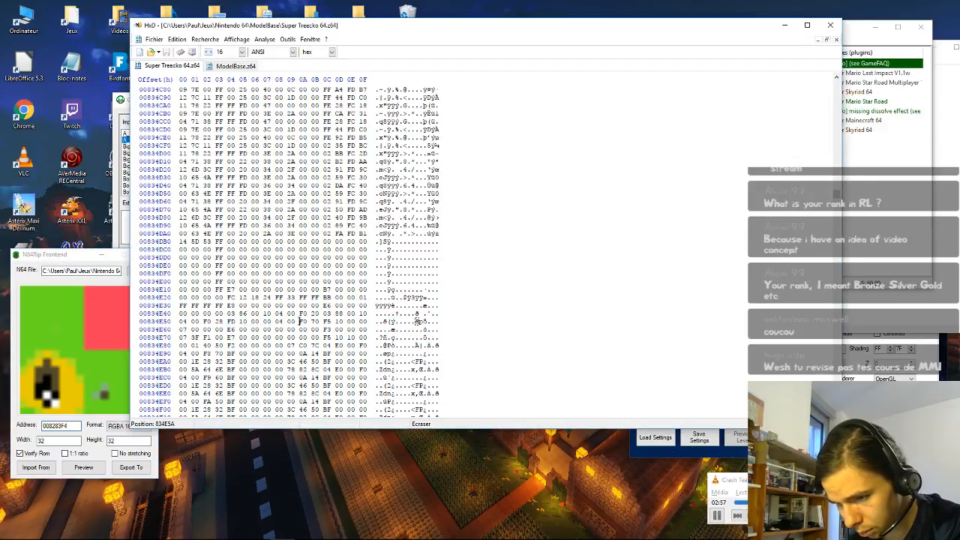
left_click_drag(314, 323, 300, 322)
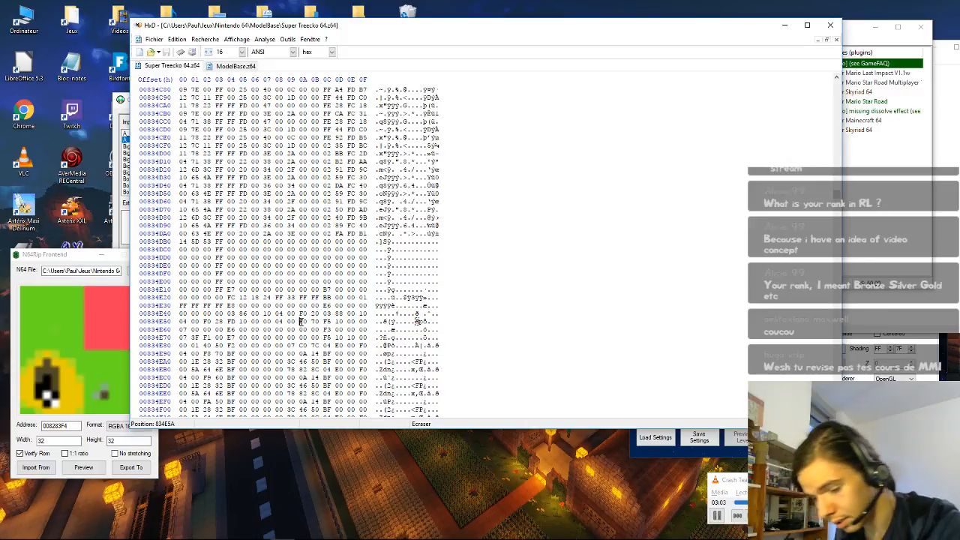
type("4800")
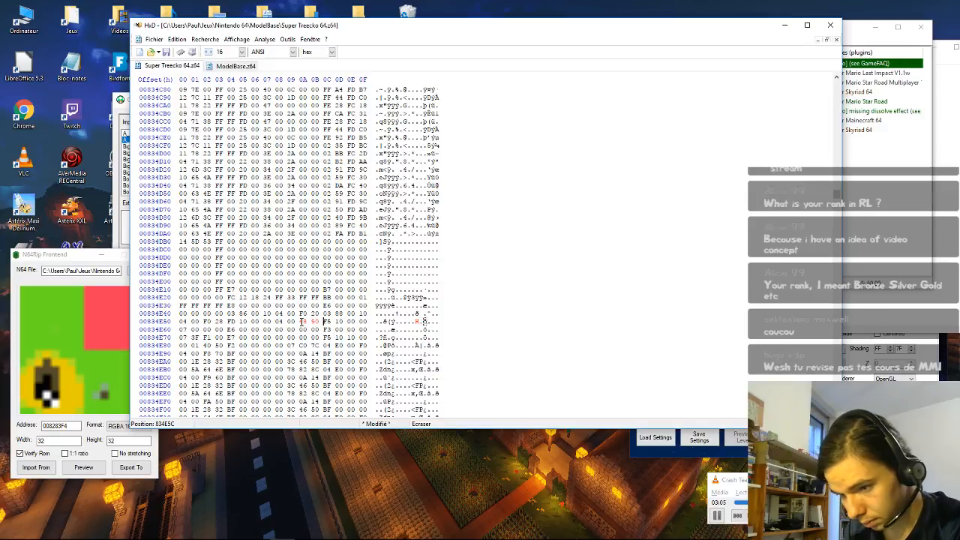
key("ctrl+s")
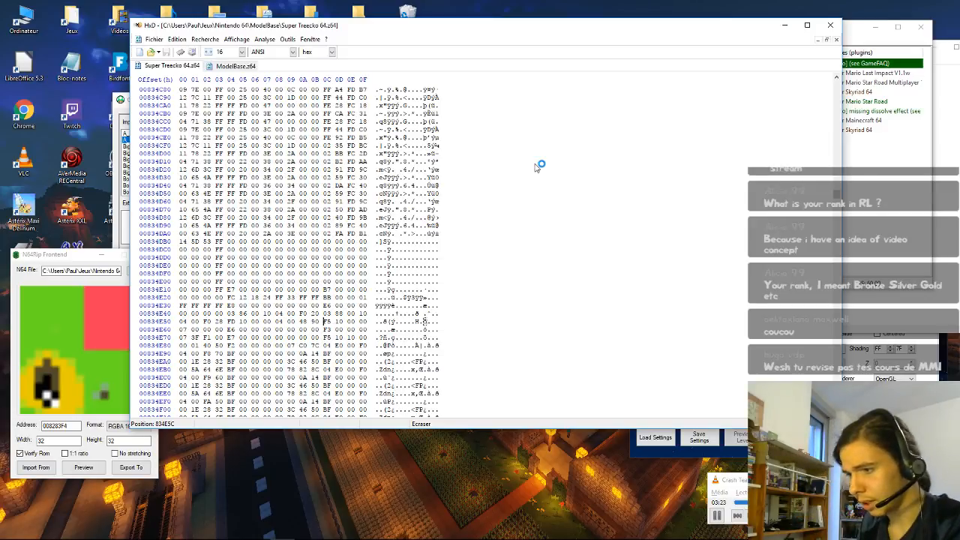
Step: Switch to Project64 and load the recent ROM ModelBase\Super Treecko 64.z64 to test the change
left_click(861, 160)
left_click(623, 39)
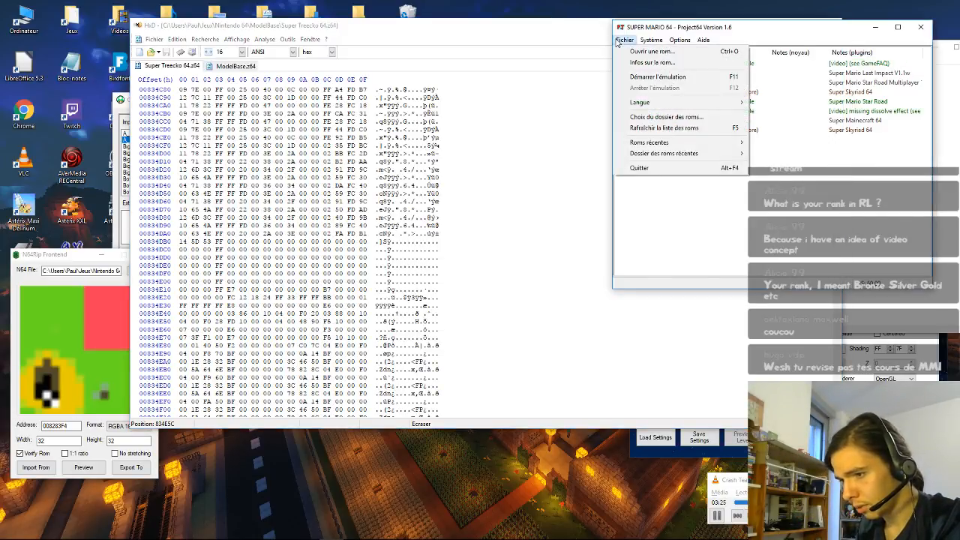
mouse_move(653, 142)
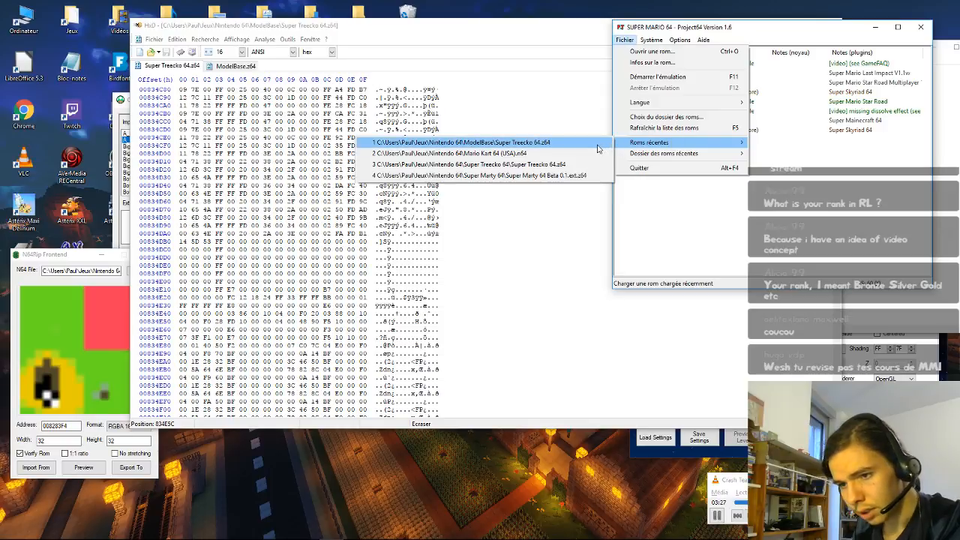
left_click(597, 148)
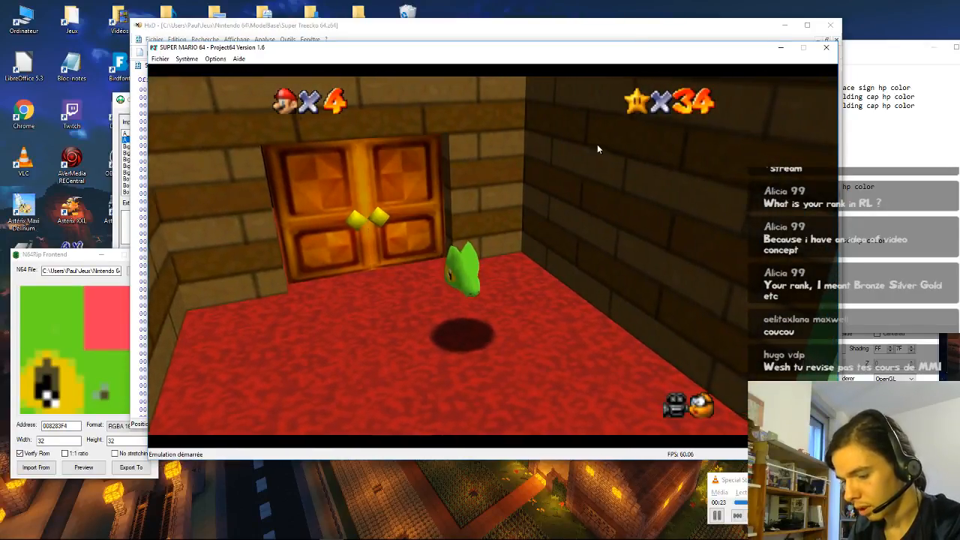
Step: Stop the emulation, return to HxD, and go to hexadecimal offset 00127CC0 in Super Treecko 64.z64
key("F12")
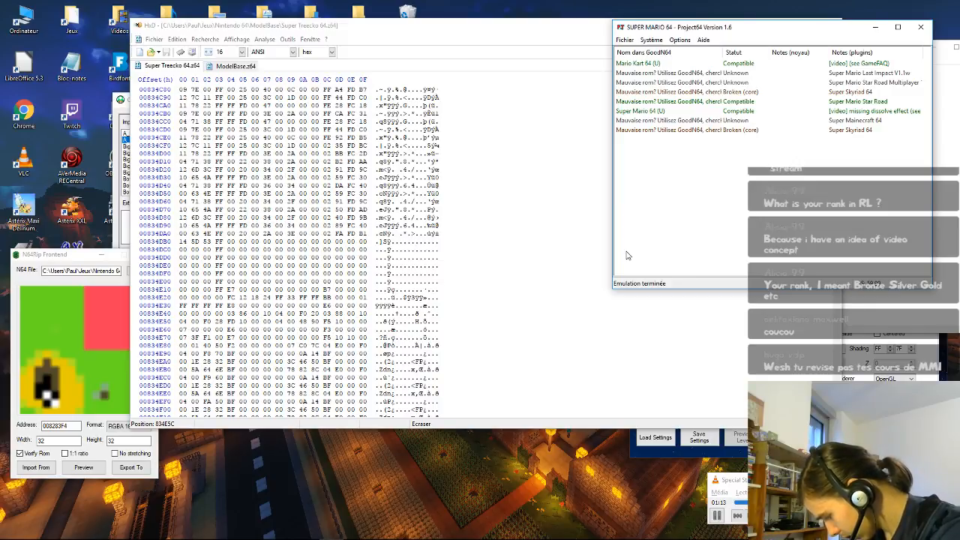
left_click(495, 205)
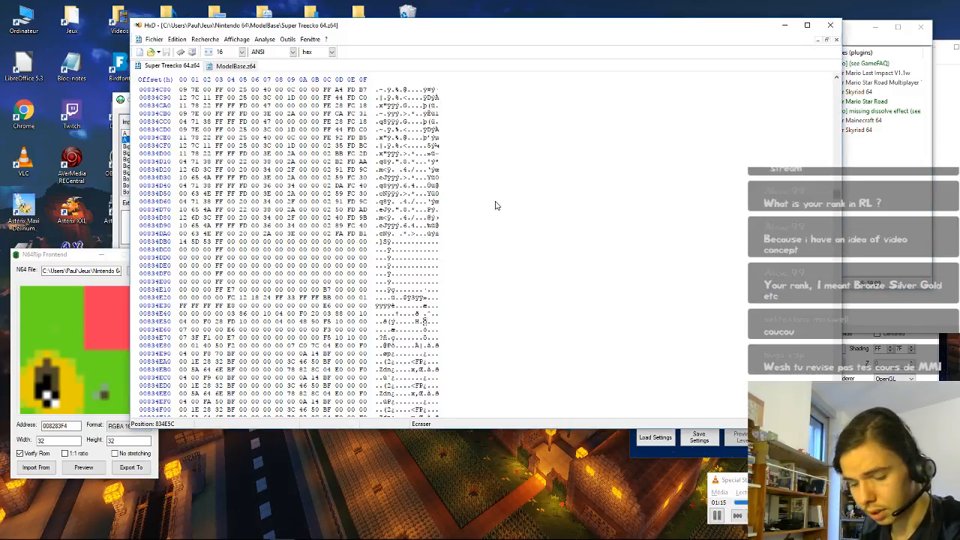
key("ctrl+g")
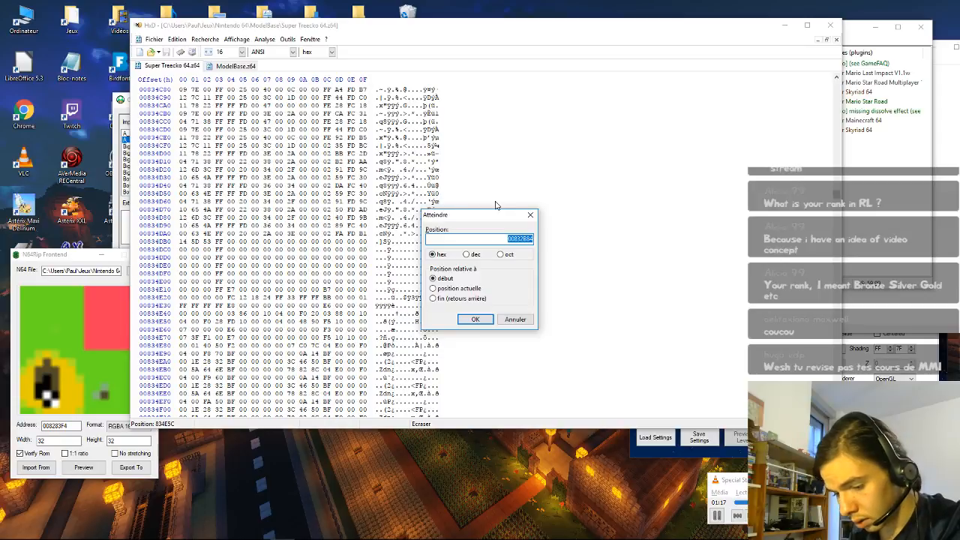
type("00123")
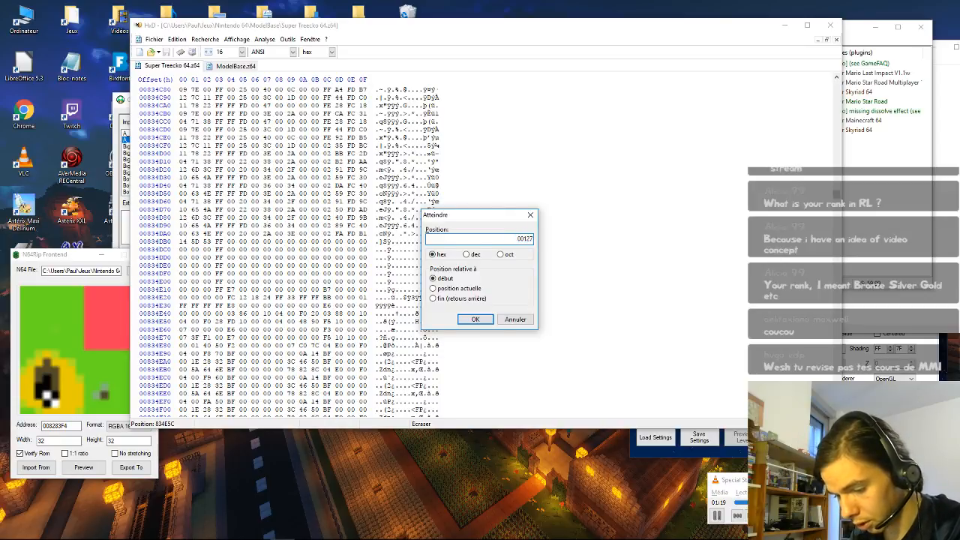
type("CC0")
key("Return")
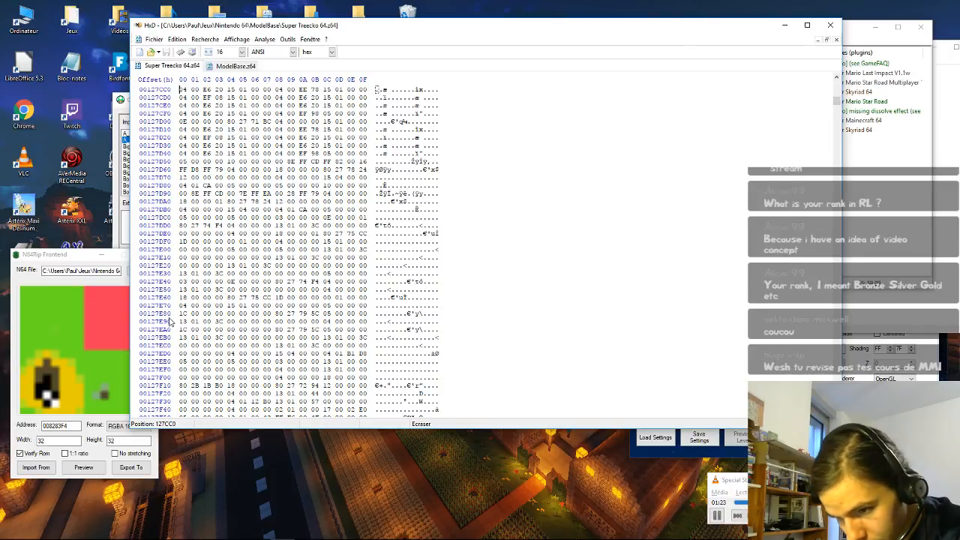
Step: Find the row 00127F20 further down the geo layout data and place the cursor at offset 127F24
left_click(203, 401)
key("Down")
key("Down")
key("Down")
key("Down")
key("Down")
key("Down")
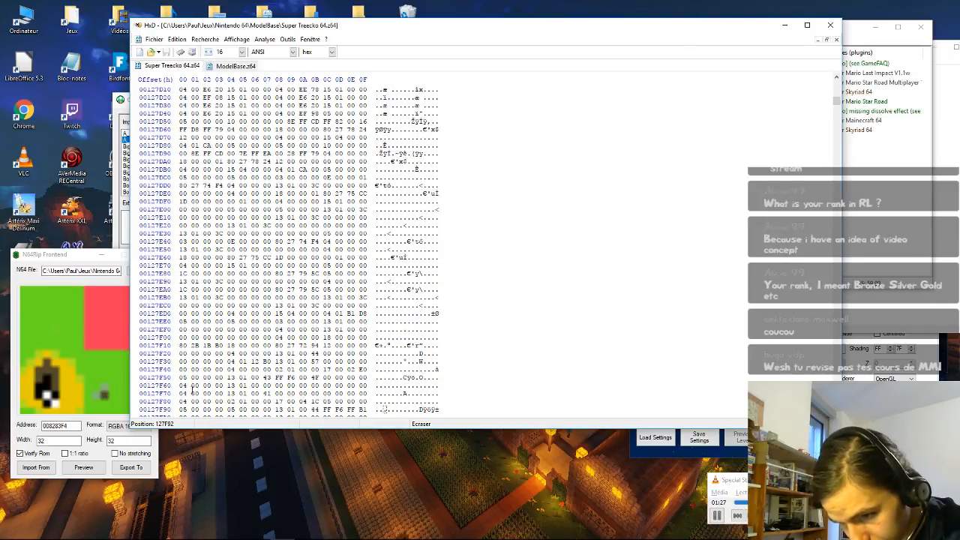
left_click(228, 354)
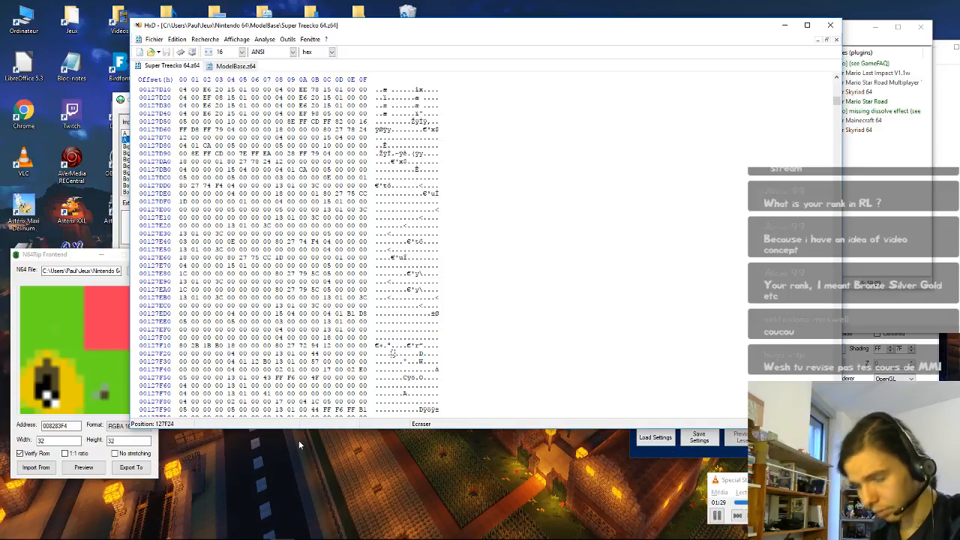
Step: Switch to MarioGeoLayout.txt in Notepad and examine the torso and right arm entries from offset 127F28 onward
mouse_move(234, 536)
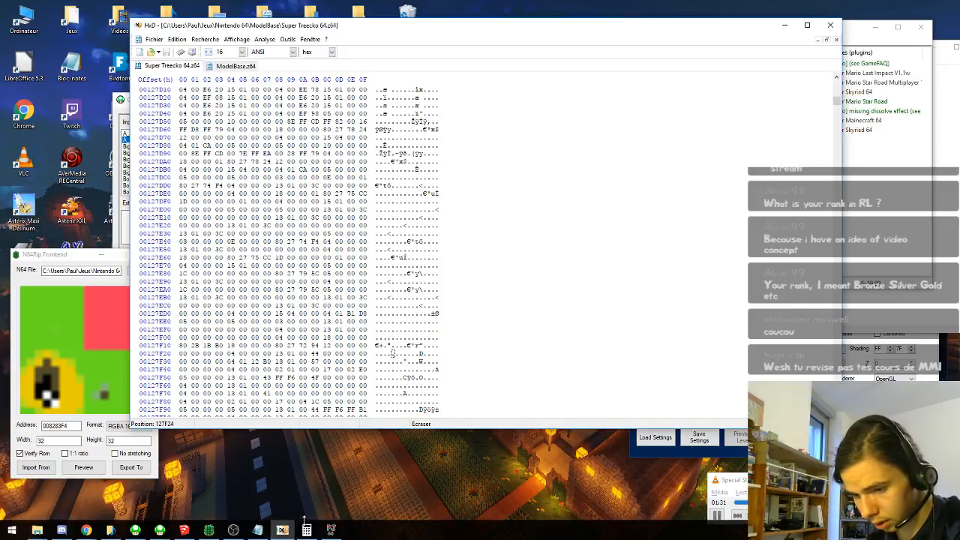
left_click(306, 528)
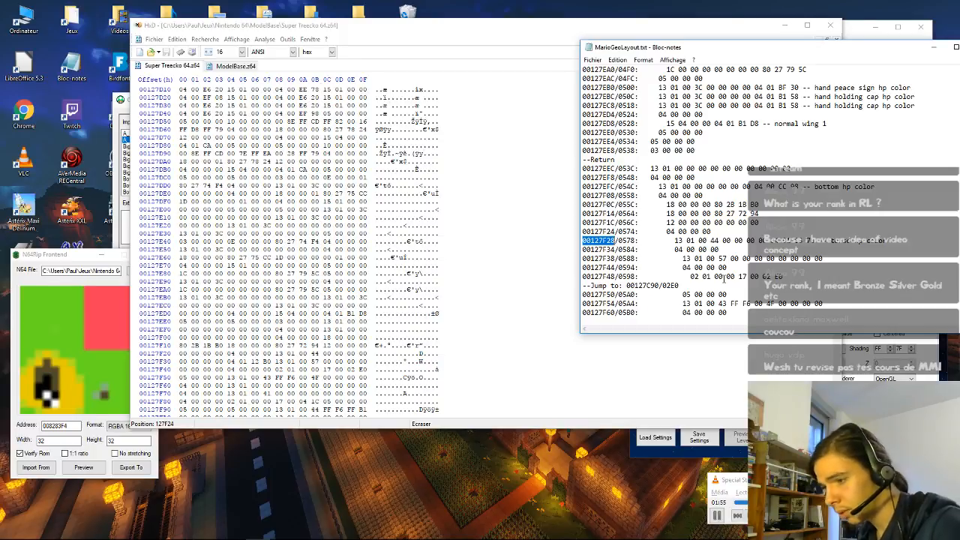
left_click(697, 314)
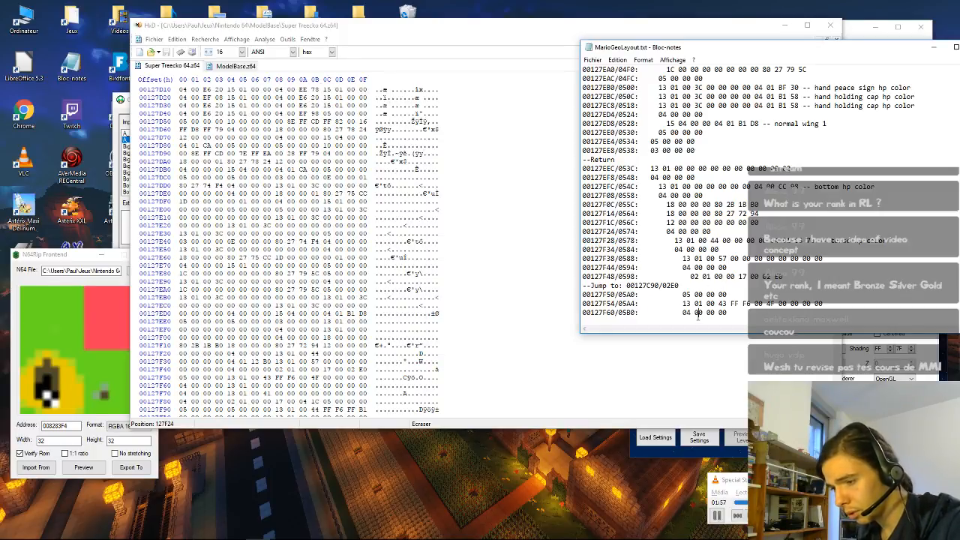
key("Down")
key("Down")
key("Down")
key("Down")
key("Down")
key("Down")
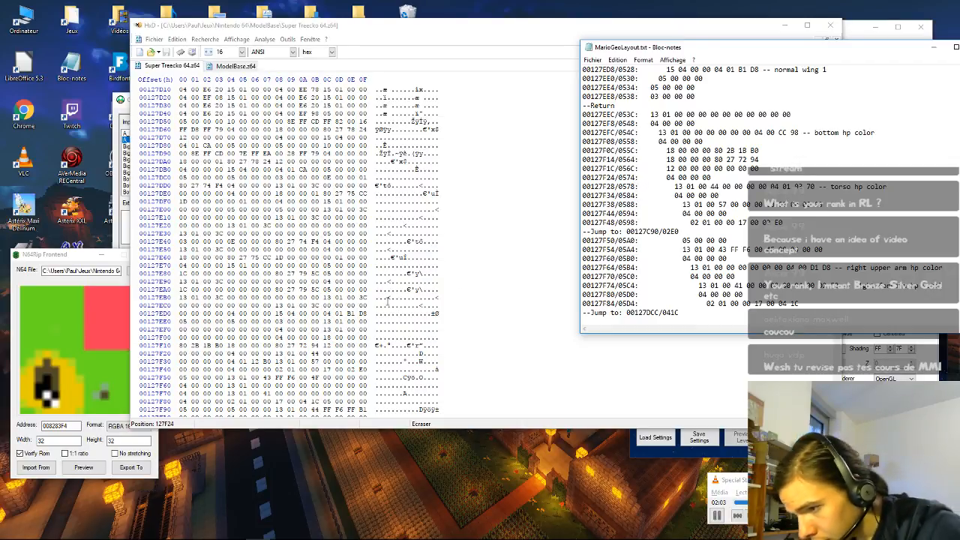
Step: Bring HxD forward, then move and narrow its window so the MarioGeoLayout.txt notes can be read beside it
left_click(229, 353)
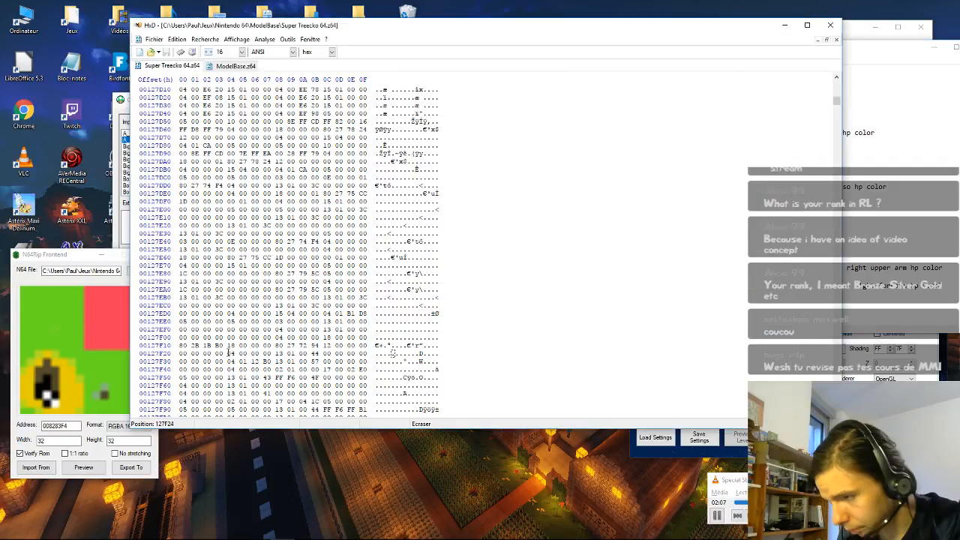
left_click_drag(712, 31, 687, 33)
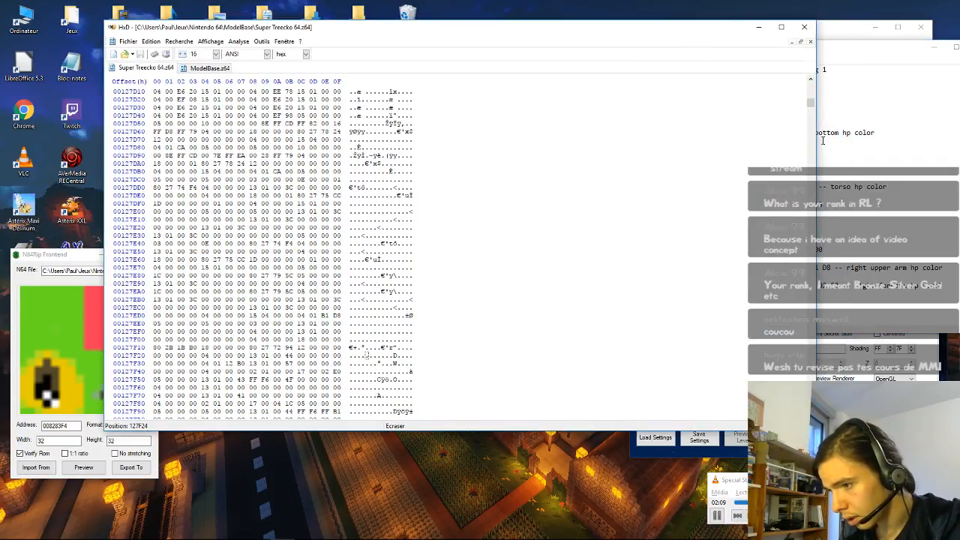
left_click_drag(815, 142, 479, 175)
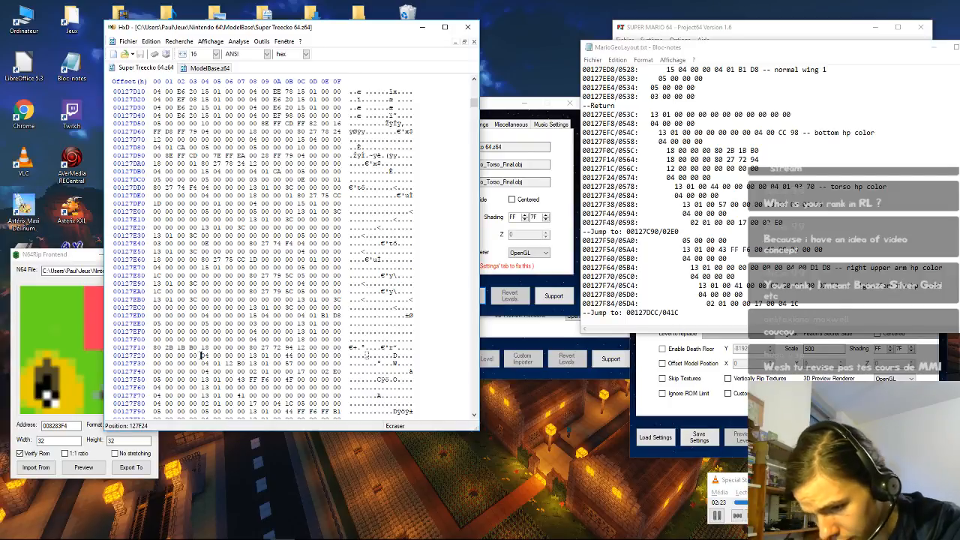
Step: Overwrite the three bytes at offset 127F35 with 00 F0 20 and save the ROM
left_click(251, 355)
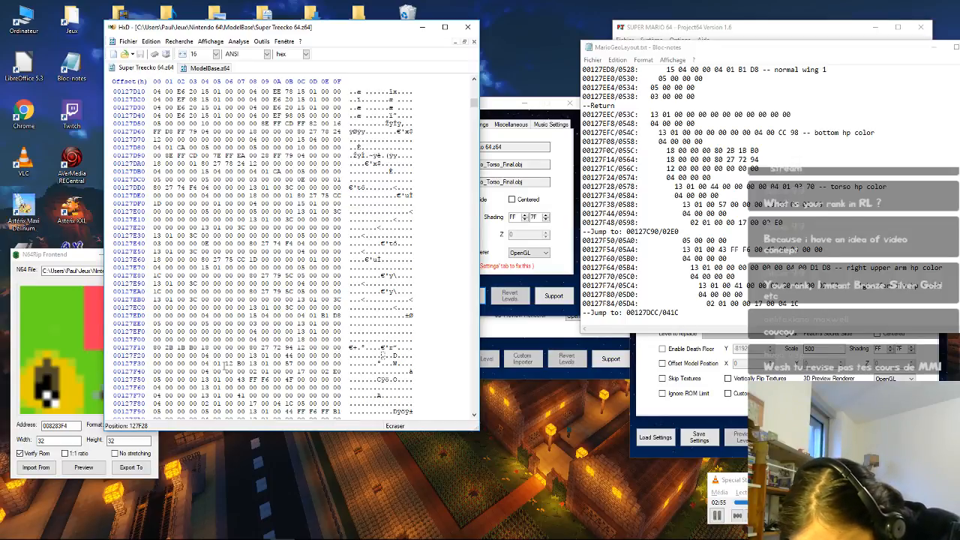
left_click(216, 364)
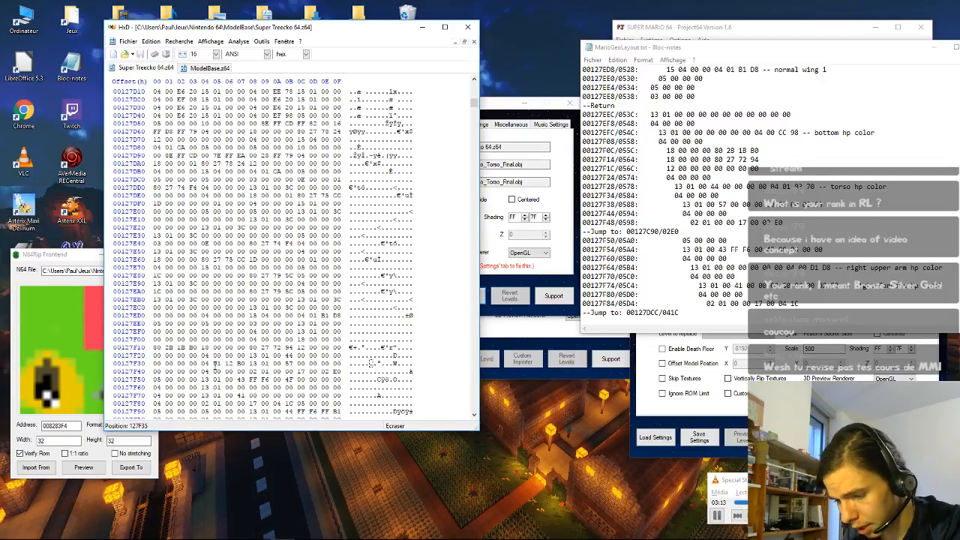
type("70 ")
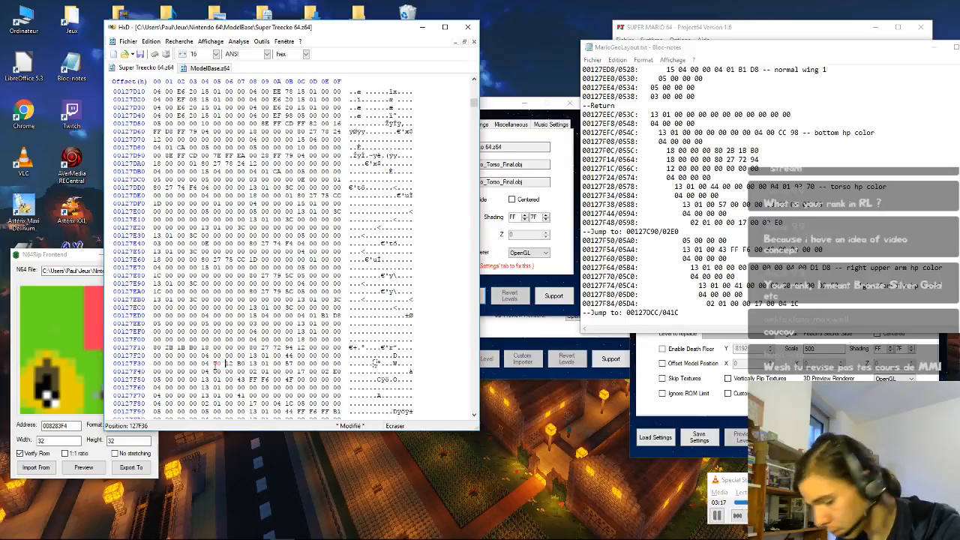
type("F0 20")
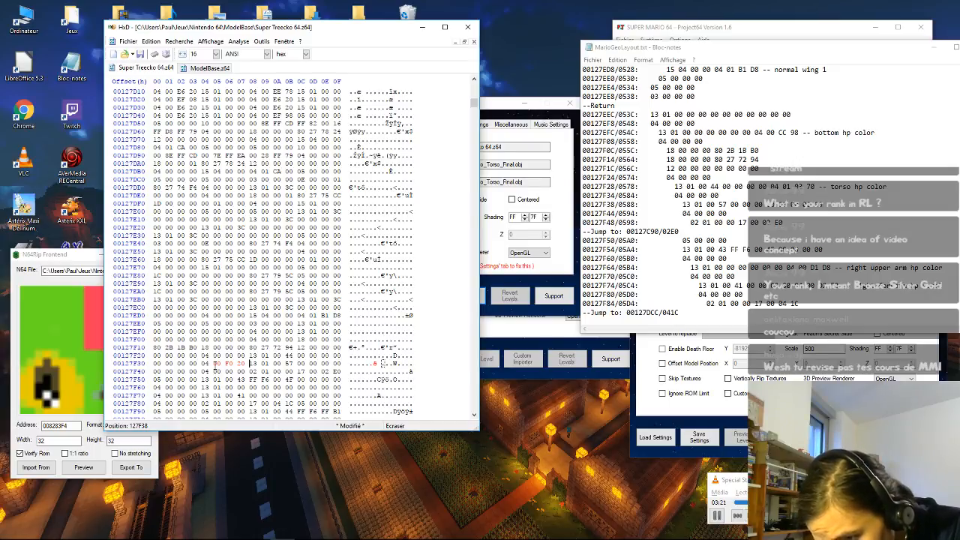
key("ctrl+s")
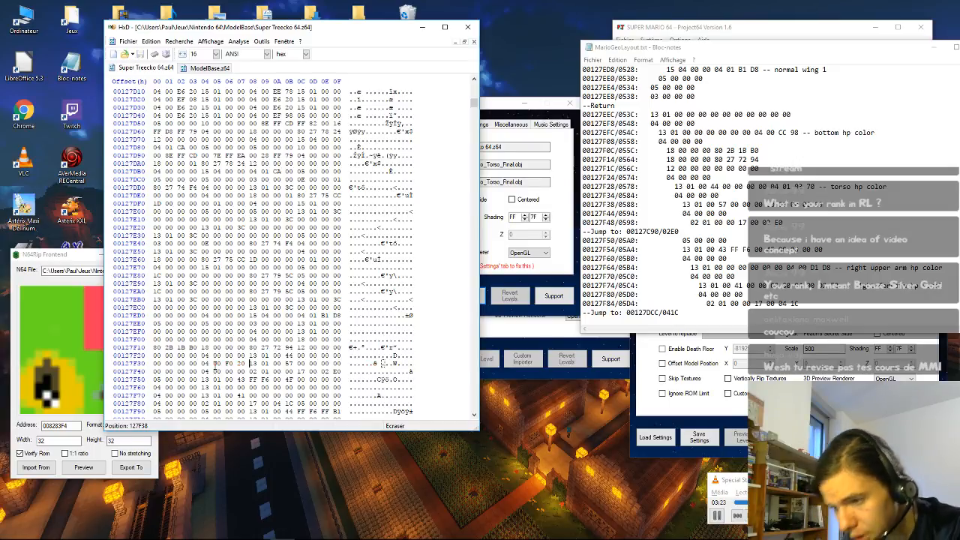
Step: Switch to Project64, load the recent ROM ModelBase\Super Treecko 64.z64, and start the game
left_click(651, 24)
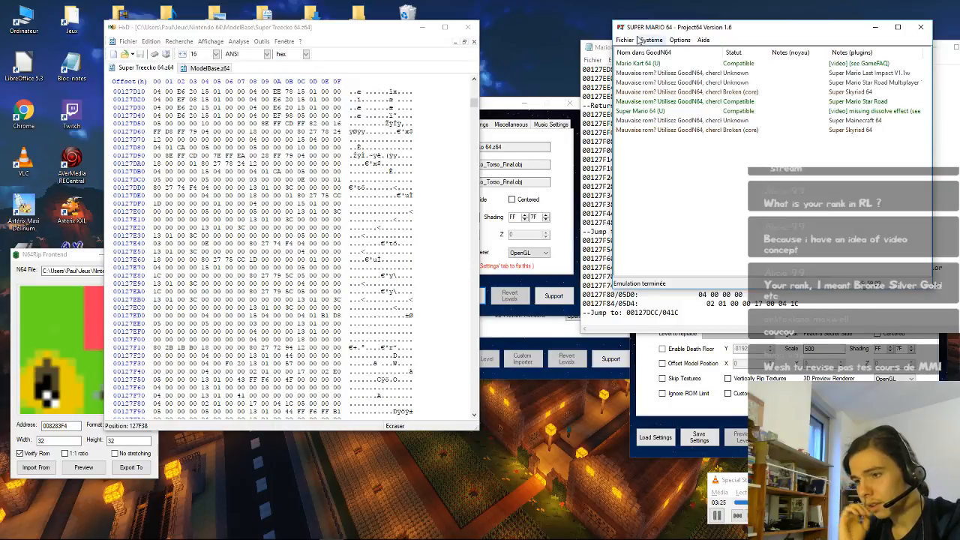
left_click(629, 40)
mouse_move(675, 142)
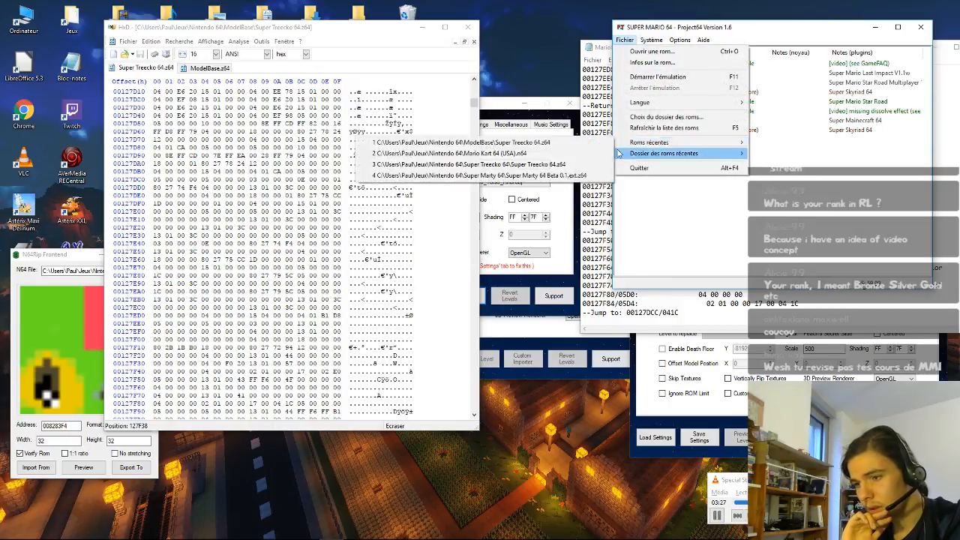
left_click(570, 142)
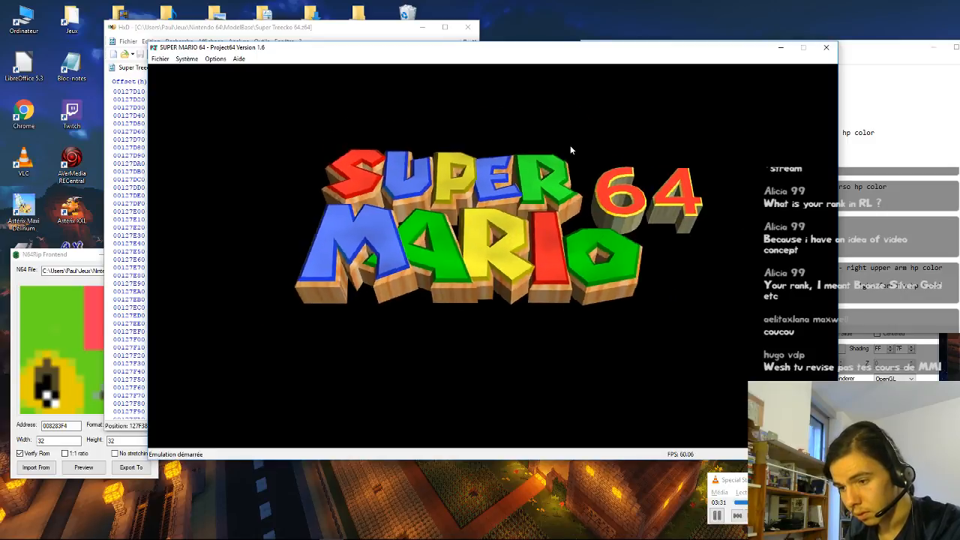
key("Return")
key("x")
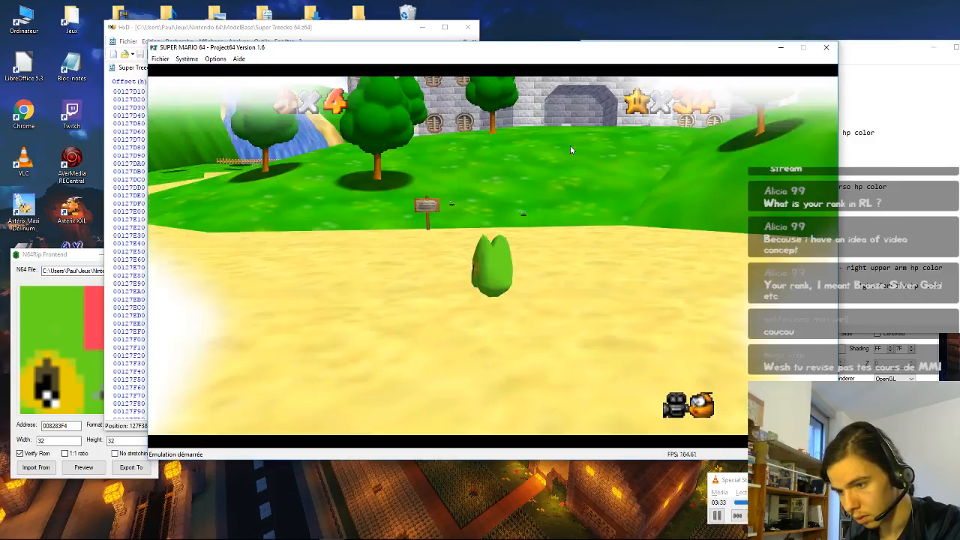
Step: Move the character around the castle grounds, inspect its model from different camera views, and stop the emulation
key("Left")
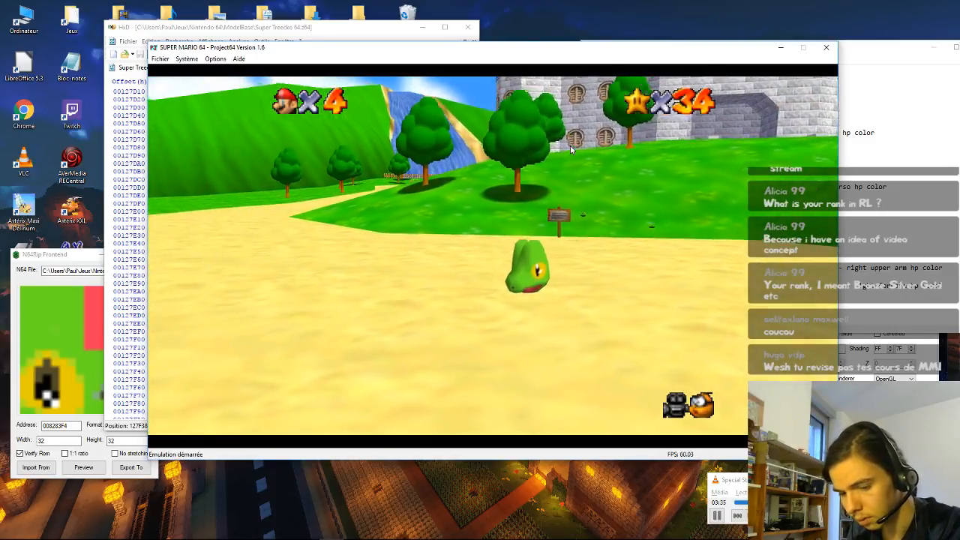
key("x")
key("Left")
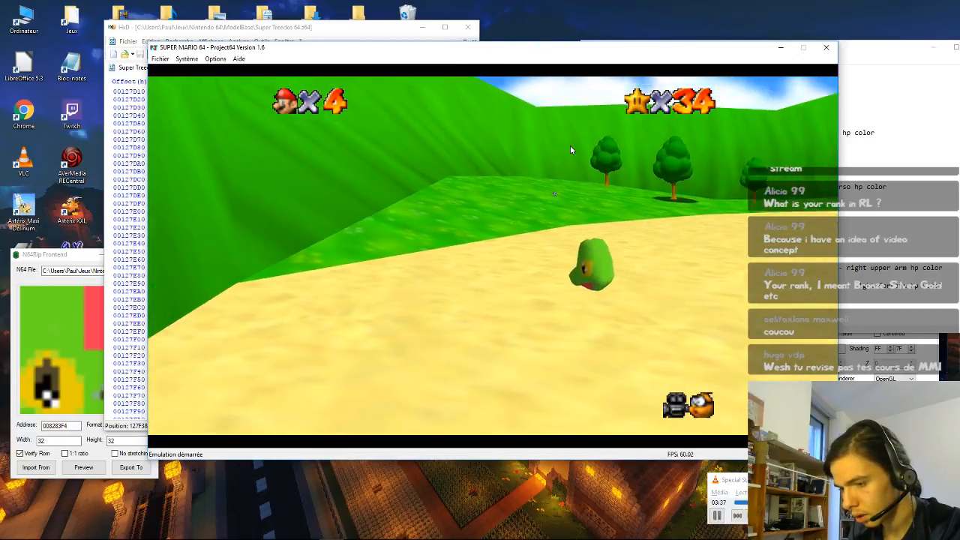
key("Left")
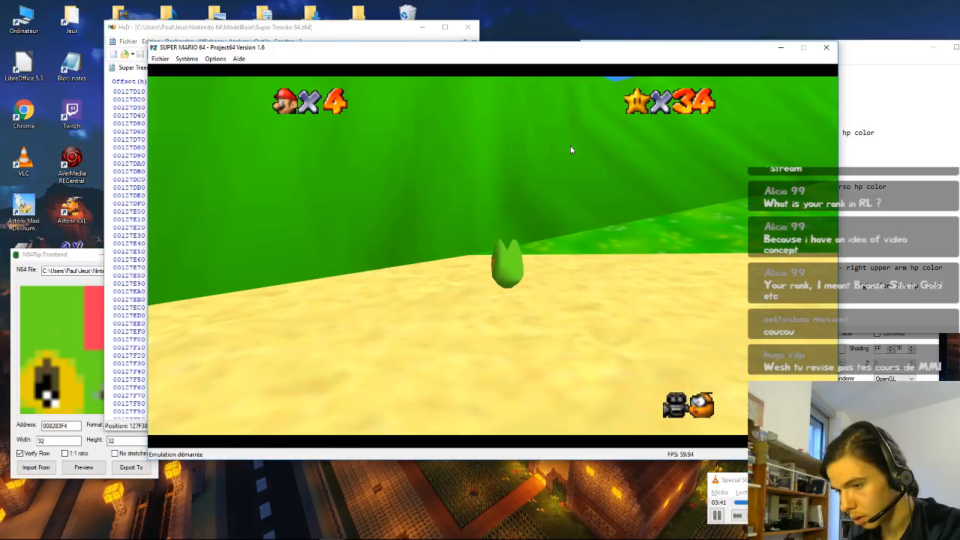
key("x")
key("Up")
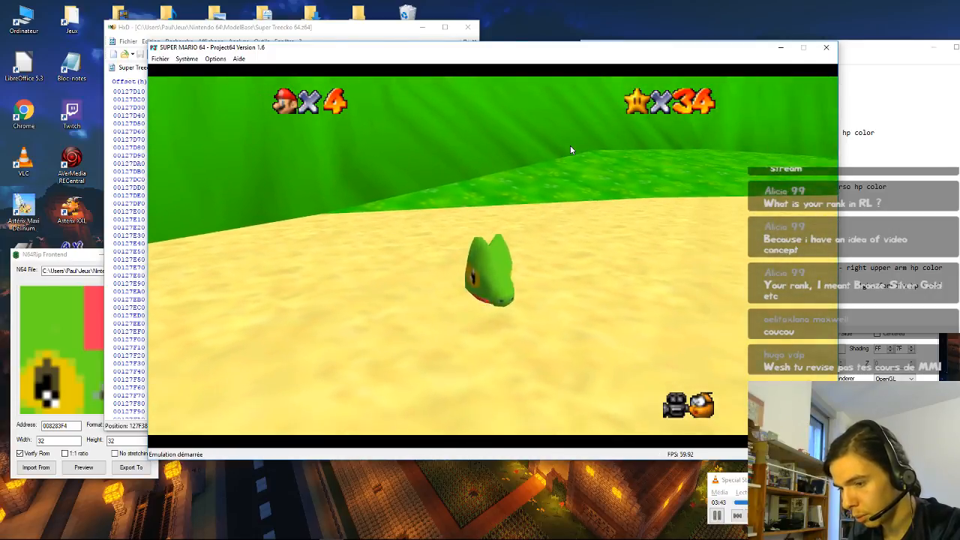
key("Home")
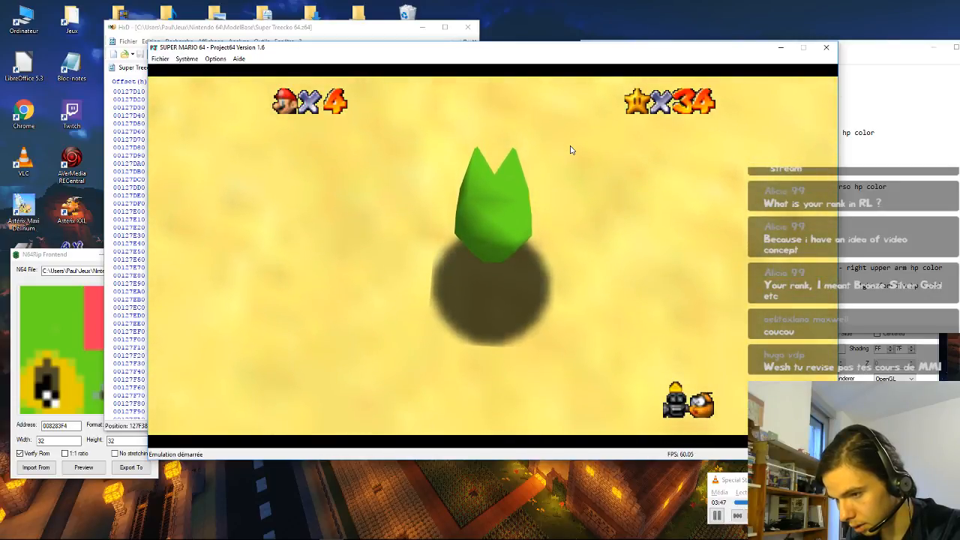
key("F12")
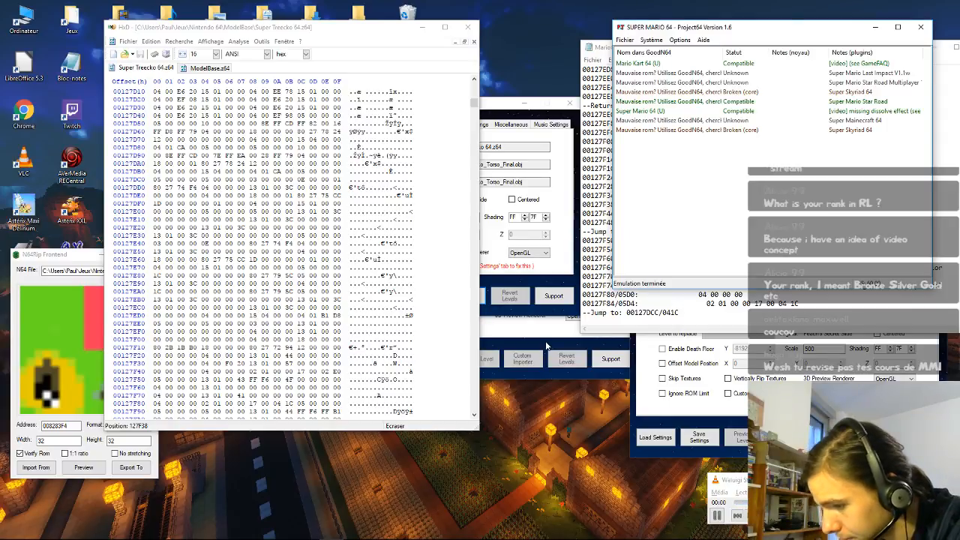
Step: Bring up the MarioGeoLayout.txt notes, then overwrite bytes 127F36–127F37 in HxD with 00 00
left_click(745, 332)
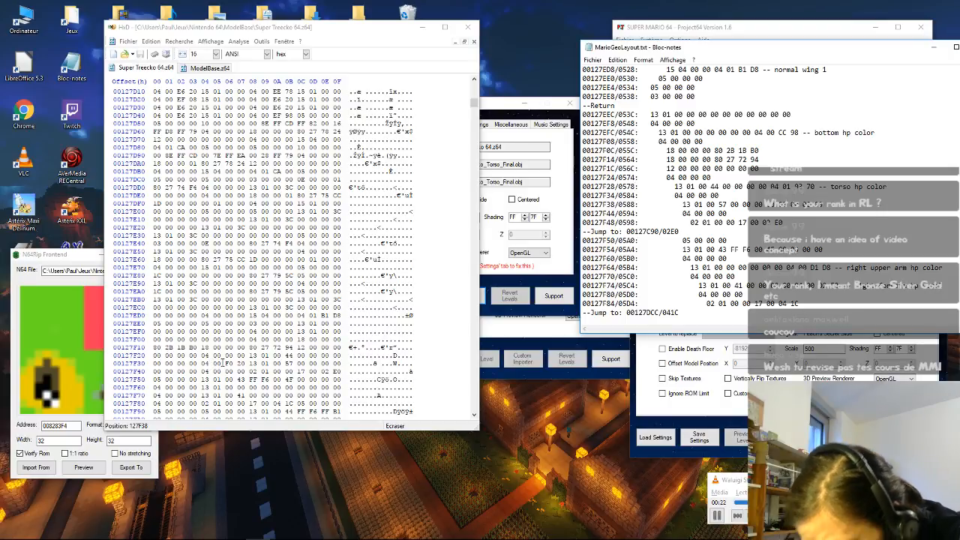
left_click_drag(226, 363, 245, 364)
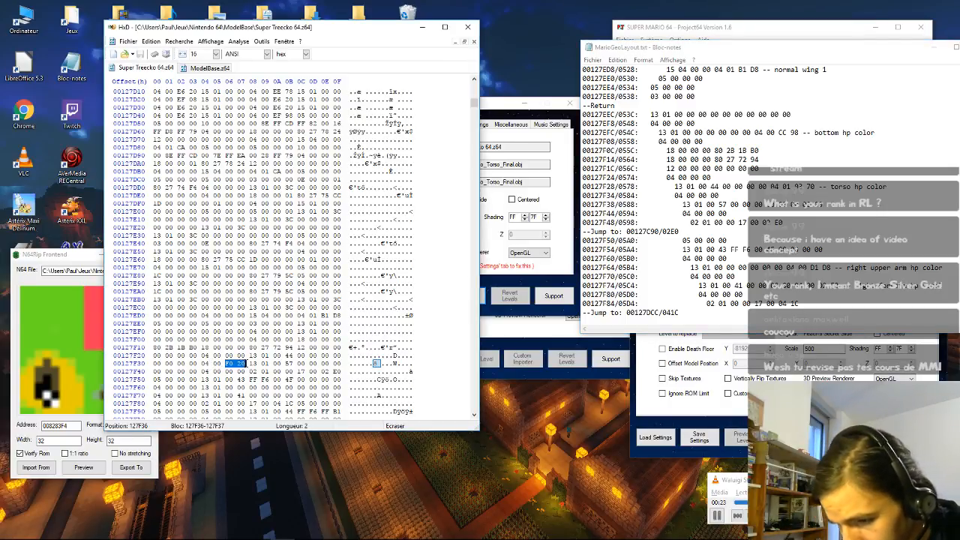
type("0000")
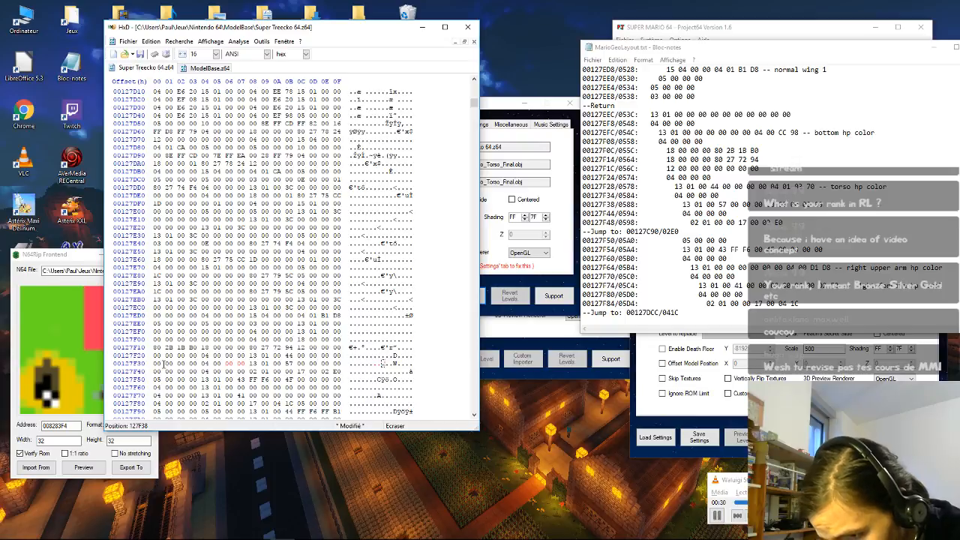
Step: Overwrite the four bytes at offset 127F30 with 04 00 F0 20
left_click(155, 364)
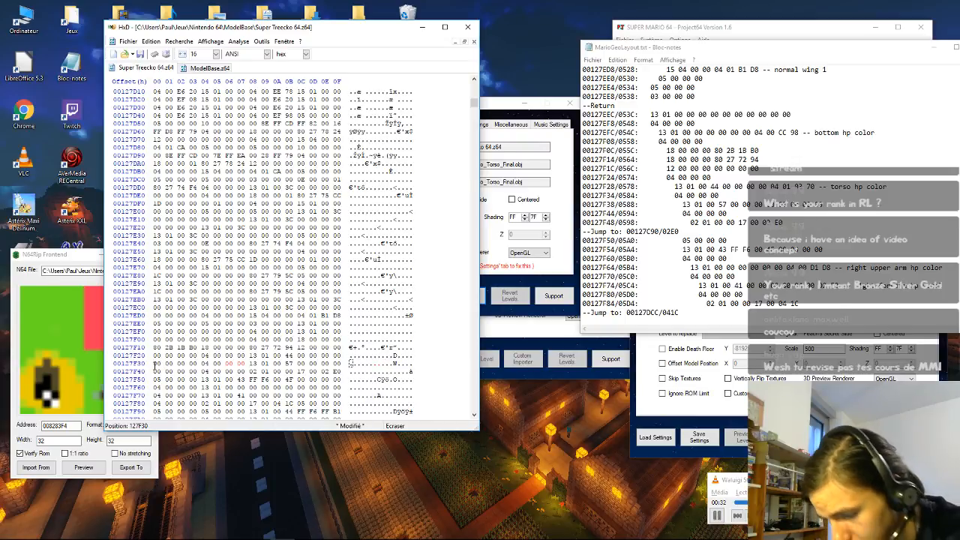
key("Right")
key("Right")
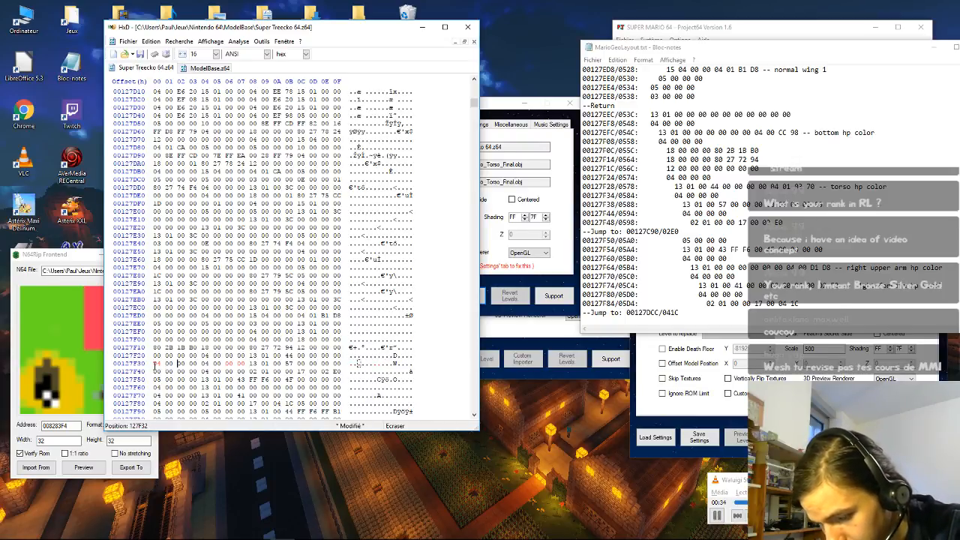
type("F020")
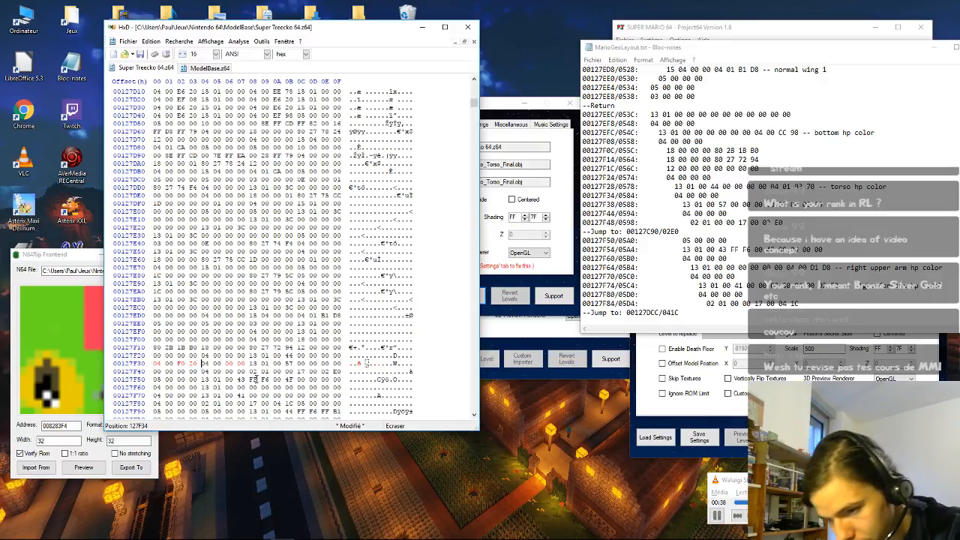
Step: Save the edited ROM, then test-run ModelBase\Super Treecko 64.z64 in Project64 and stop the emulation
key("ctrl+s")
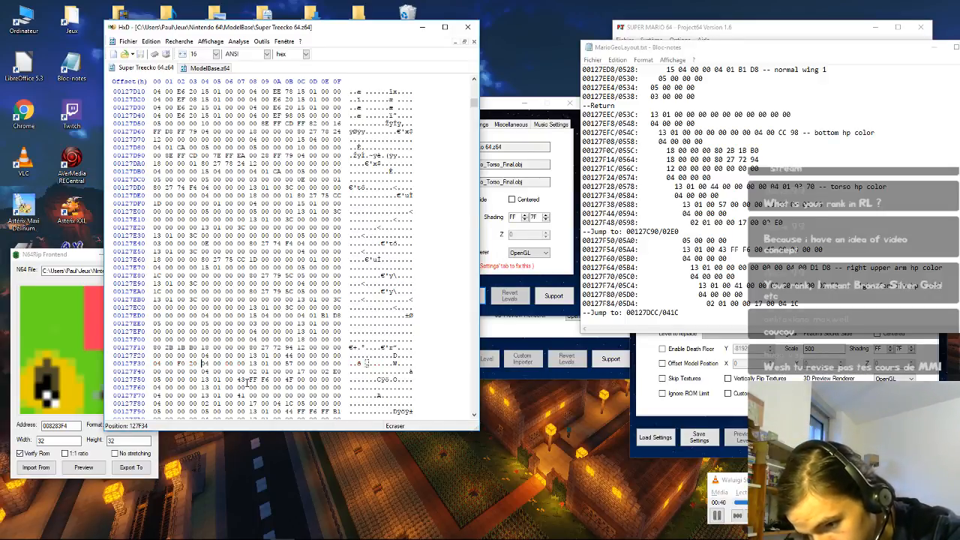
left_click(632, 39)
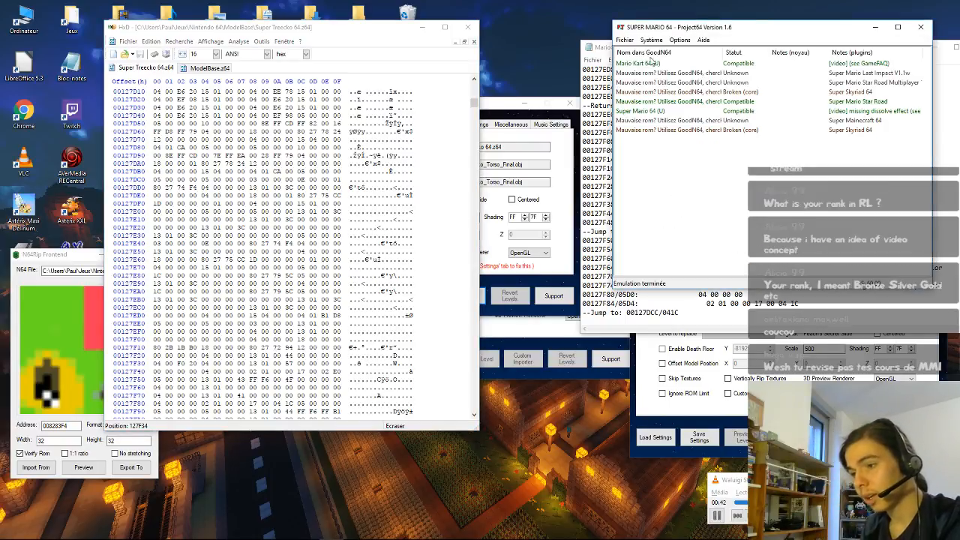
left_click(631, 40)
mouse_move(650, 142)
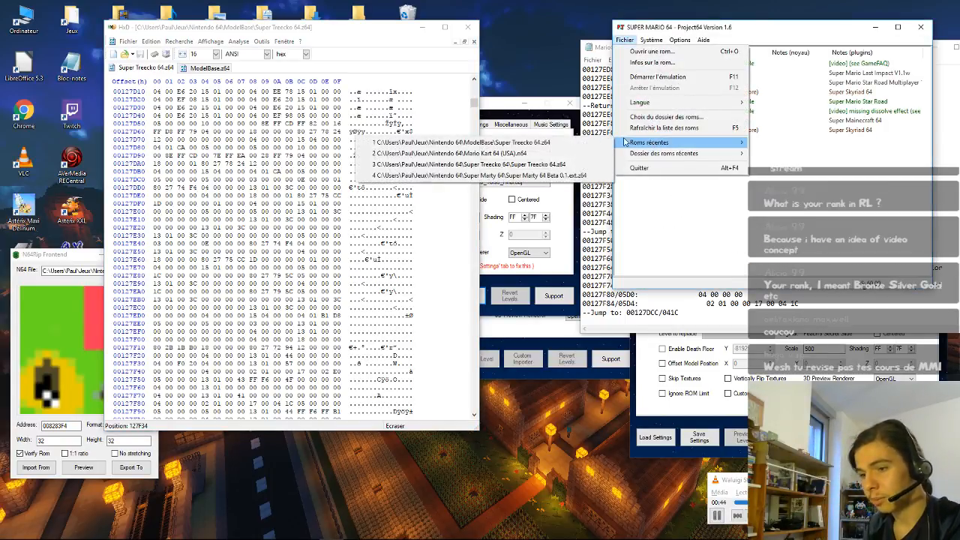
left_click(600, 147)
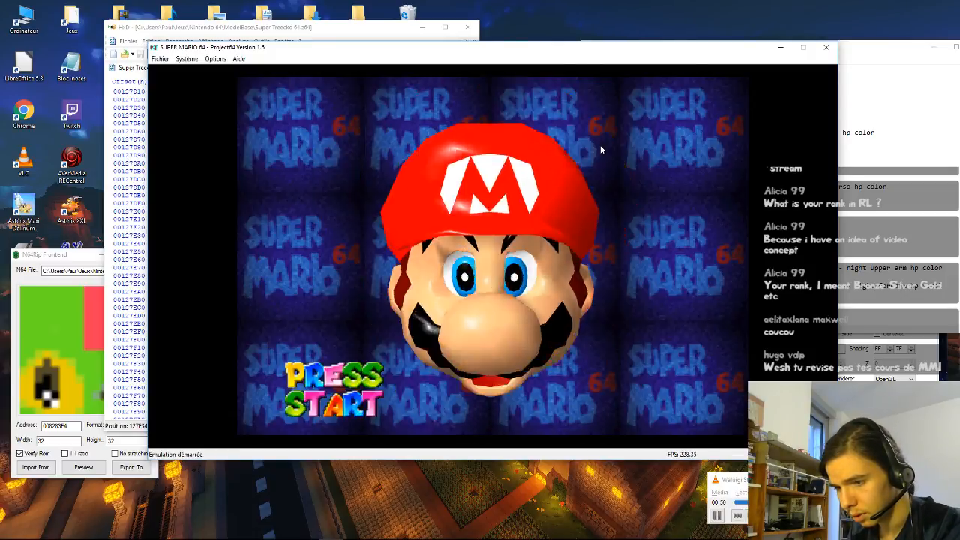
key("Return")
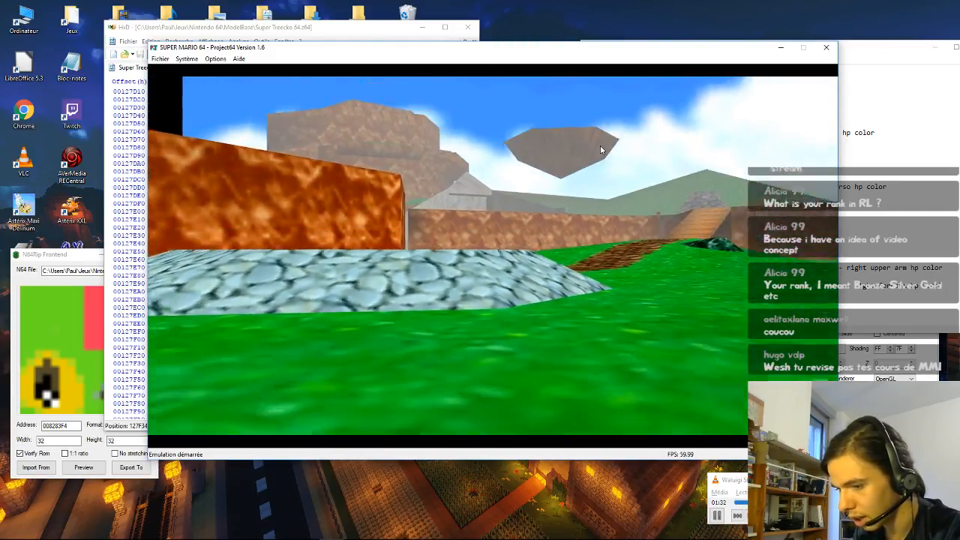
key("F12")
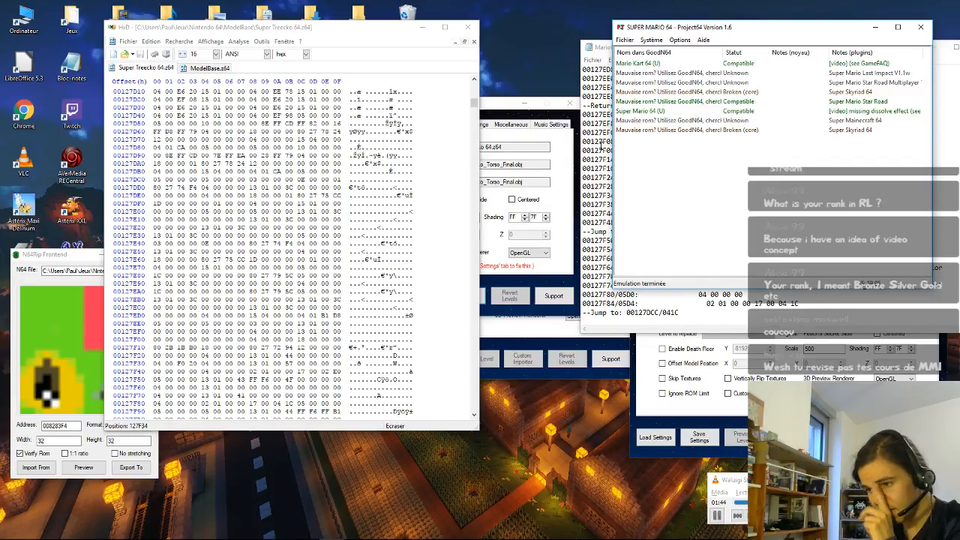
Step: Compare the A_Torso entry's pointer in the Custom Model Importer with the geo layout notes and the four bytes at offset 127F30 in HxD
left_click(607, 49)
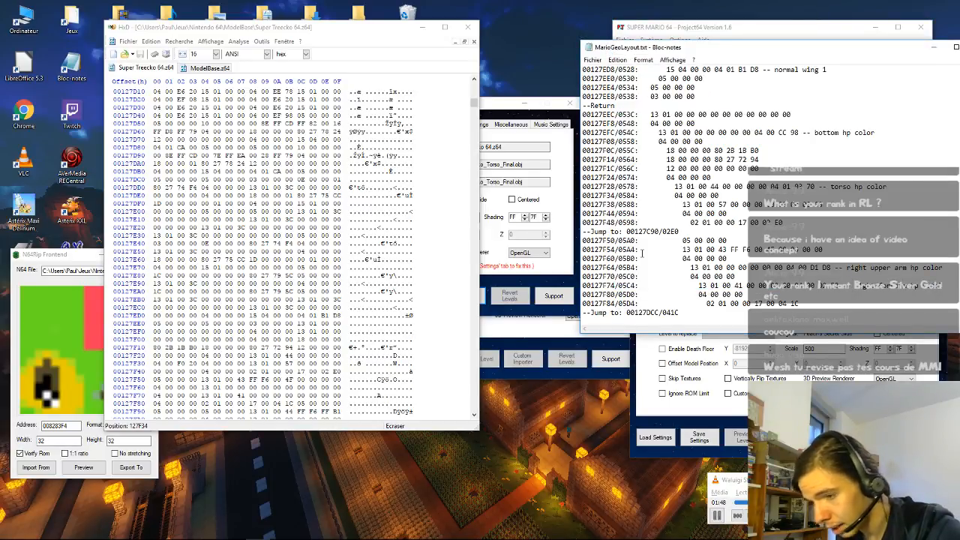
mouse_move(225, 534)
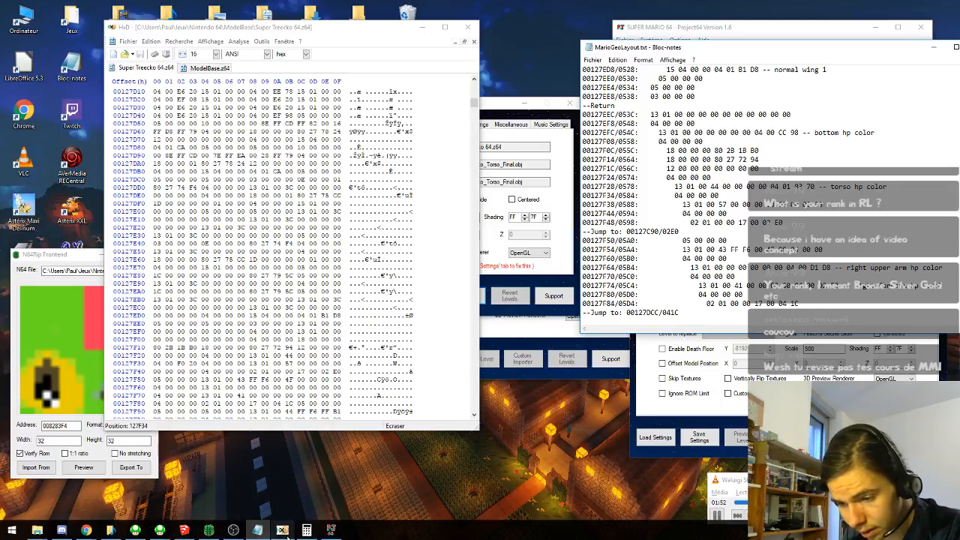
left_click(282, 530)
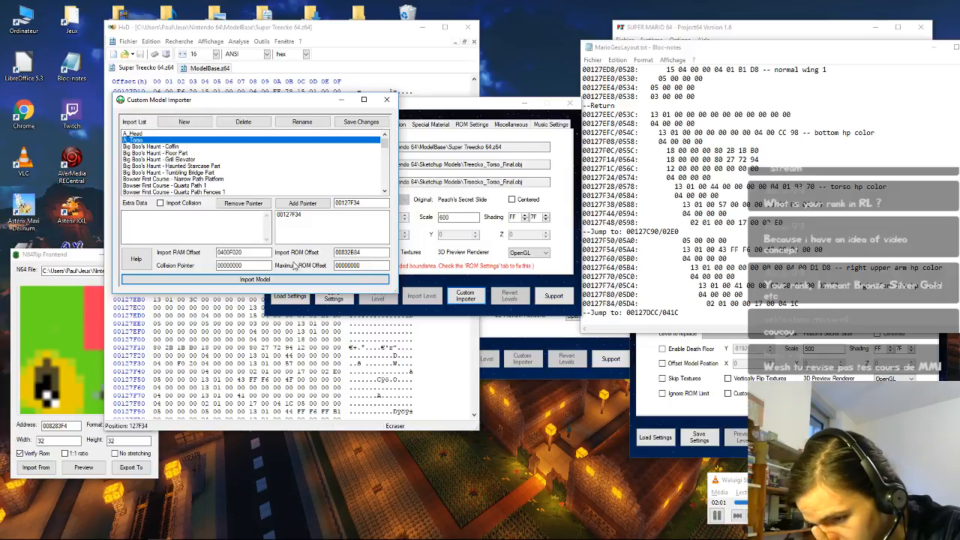
left_click(183, 134)
left_click(185, 140)
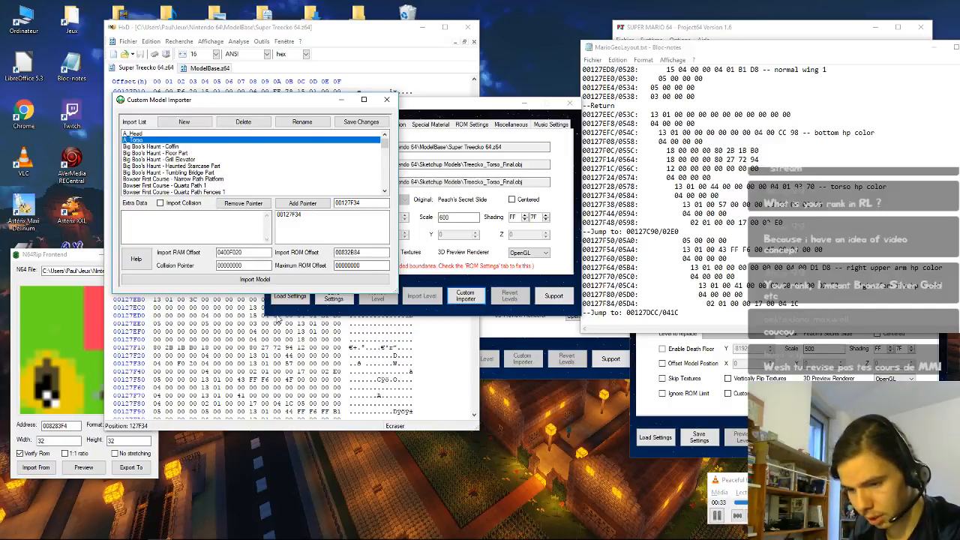
left_click(203, 347)
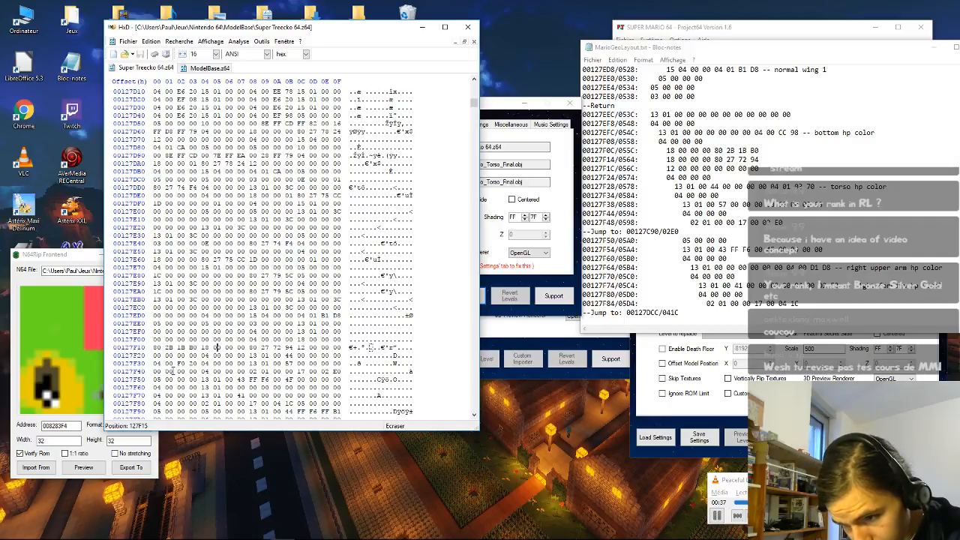
left_click_drag(154, 364, 197, 363)
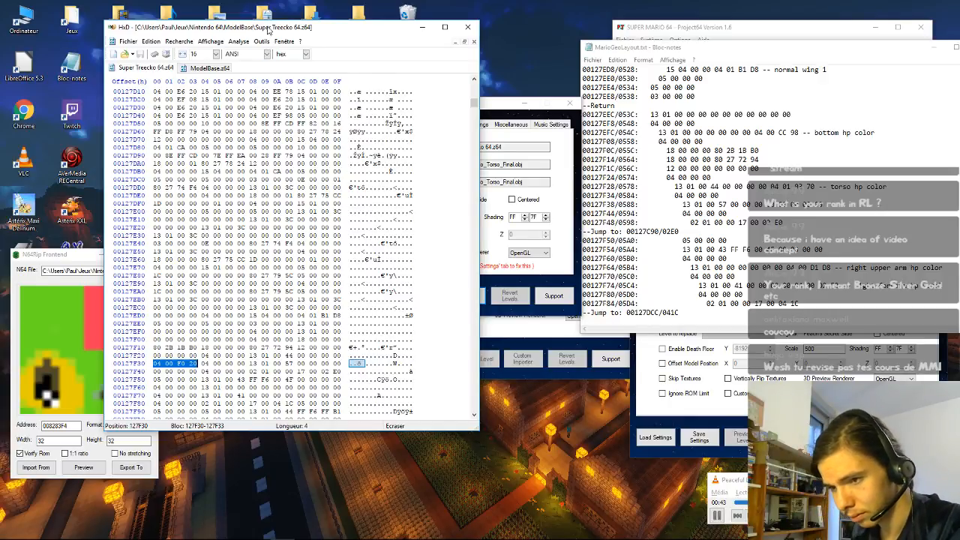
left_click_drag(270, 28, 342, 85)
left_click_drag(116, 100, 99, 74)
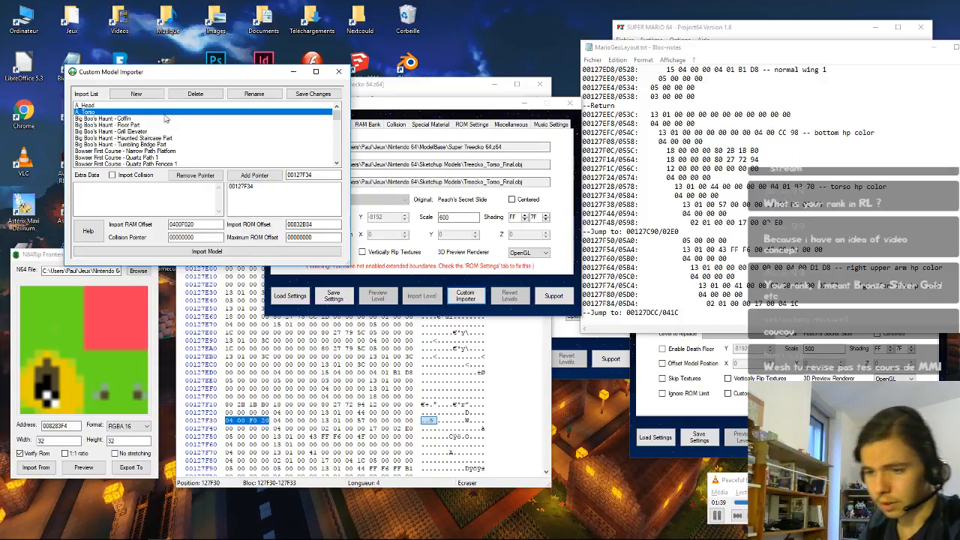
Step: Replace the A_Torso entry's pointer 00127F34 with 00127F30
left_click(311, 175)
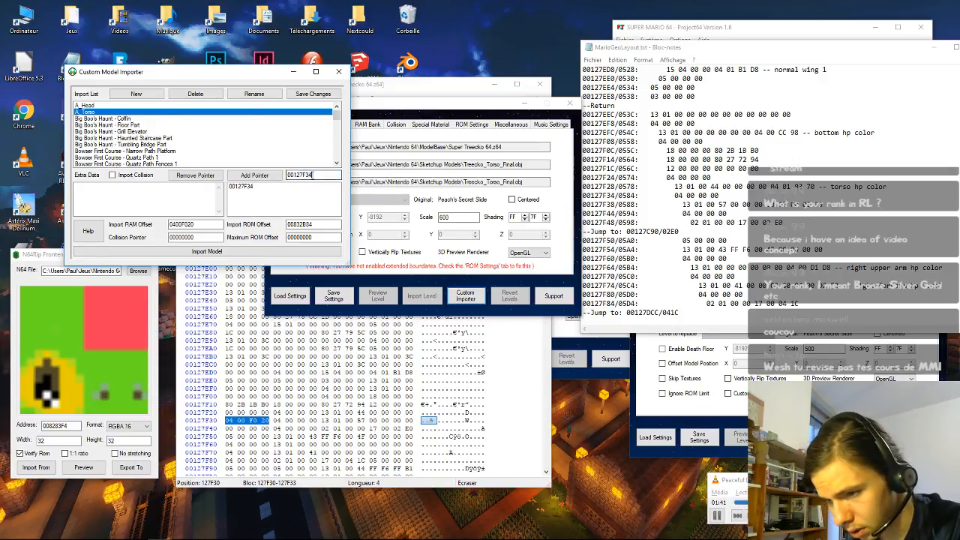
key("BackSpace")
type("0")
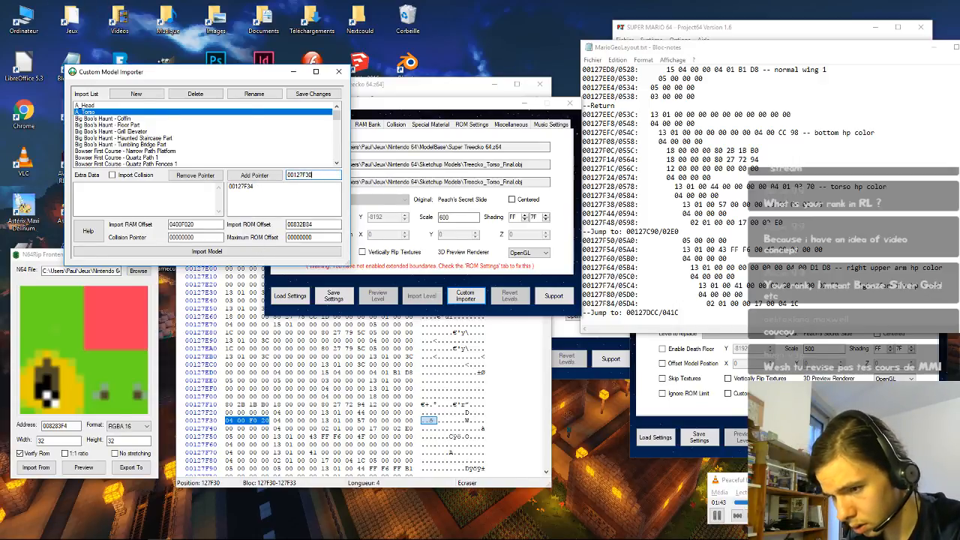
left_click(254, 174)
left_click(252, 188)
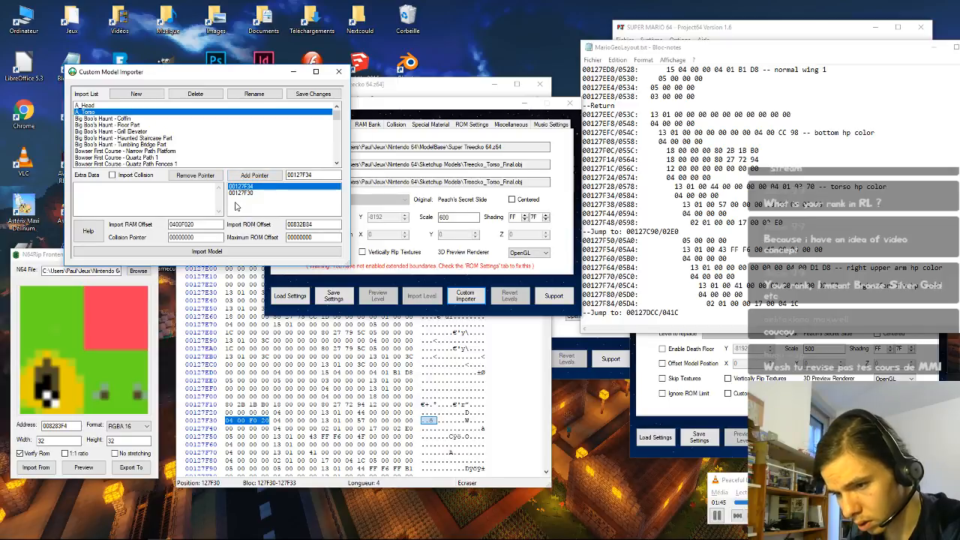
left_click(195, 175)
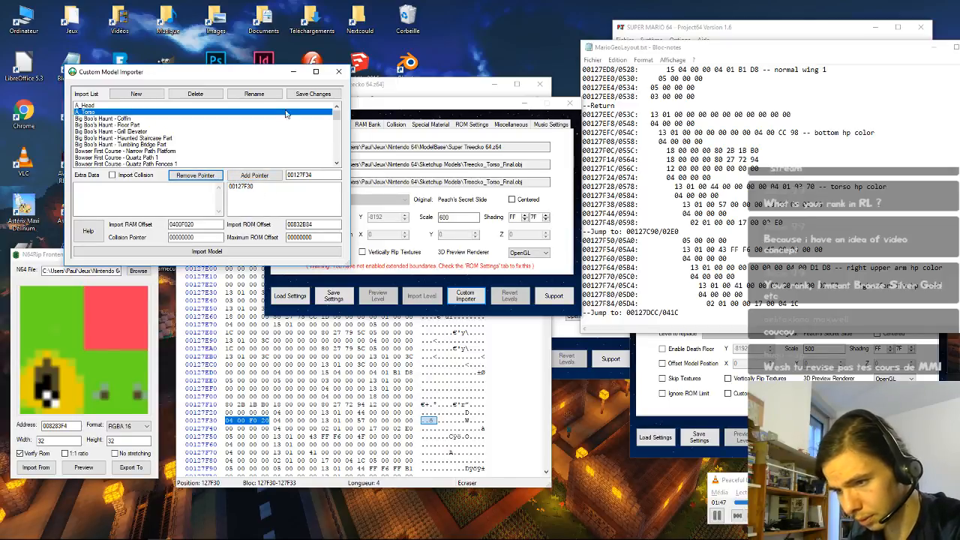
Step: Save the changes to the A_Torso entry and import its model, declining to open the conversion log
left_click(312, 94)
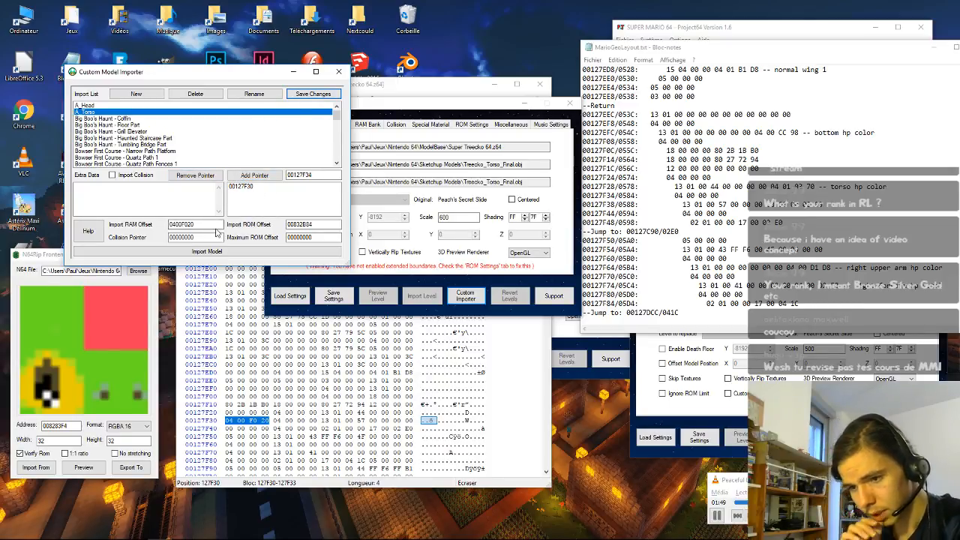
left_click(228, 254)
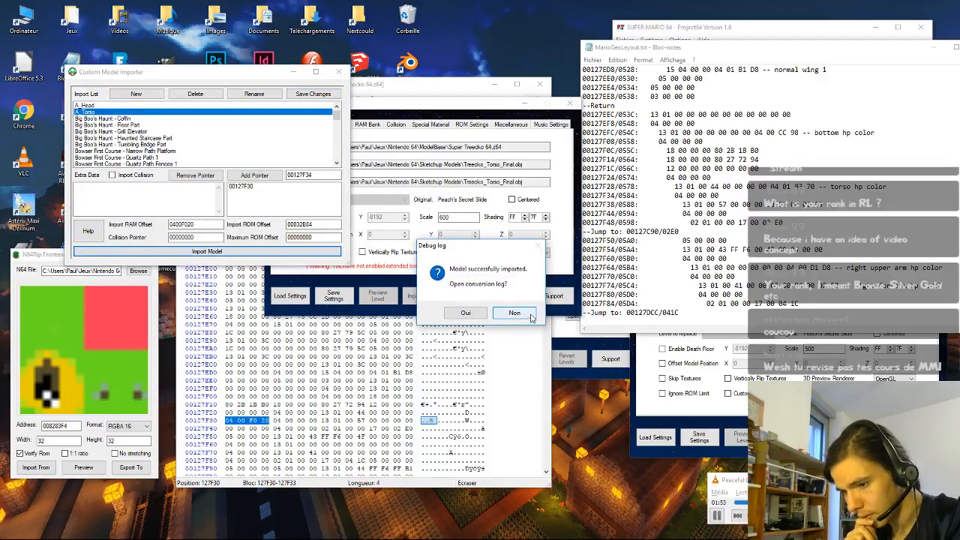
left_click(530, 315)
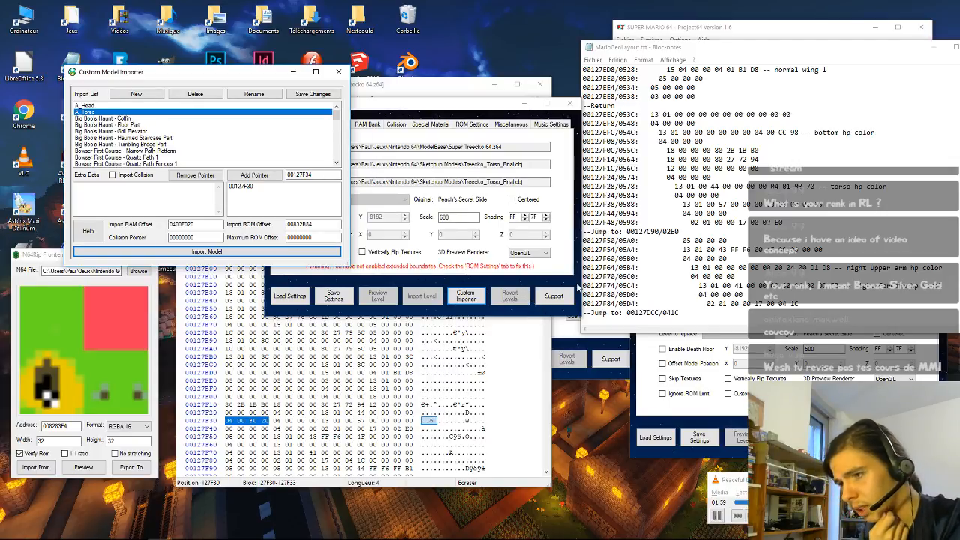
Step: Switch to Project64, load the recent ROM ModelBase\Super Treecko 64.z64, and start the game
left_click(726, 38)
left_click(625, 41)
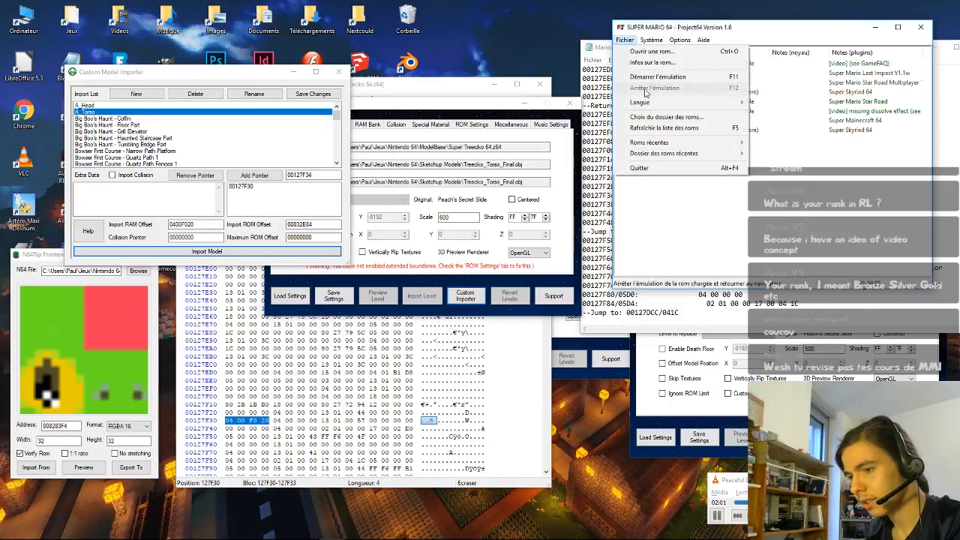
mouse_move(649, 143)
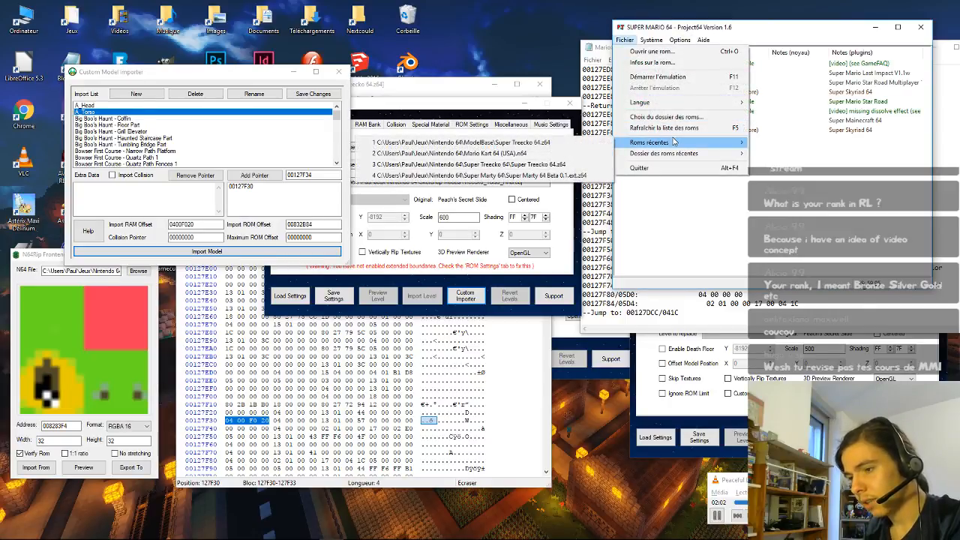
left_click(600, 143)
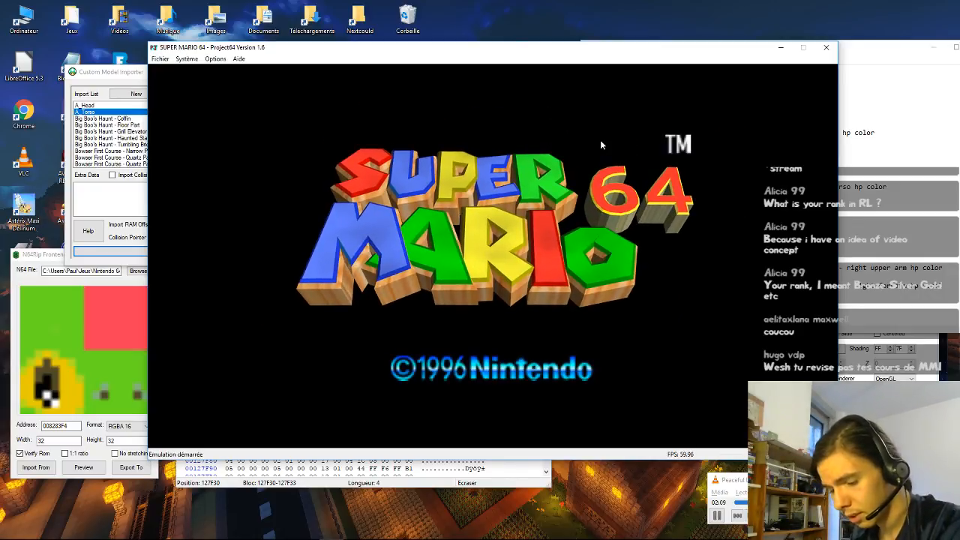
key("Return")
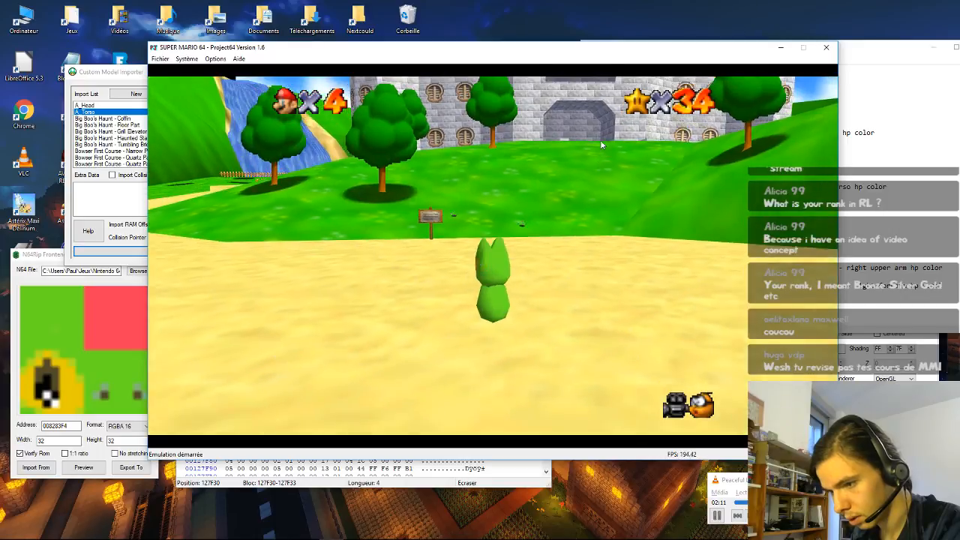
Step: Move the character around the castle grounds to inspect its head and torso from different sides, including during jumps
key("Left")
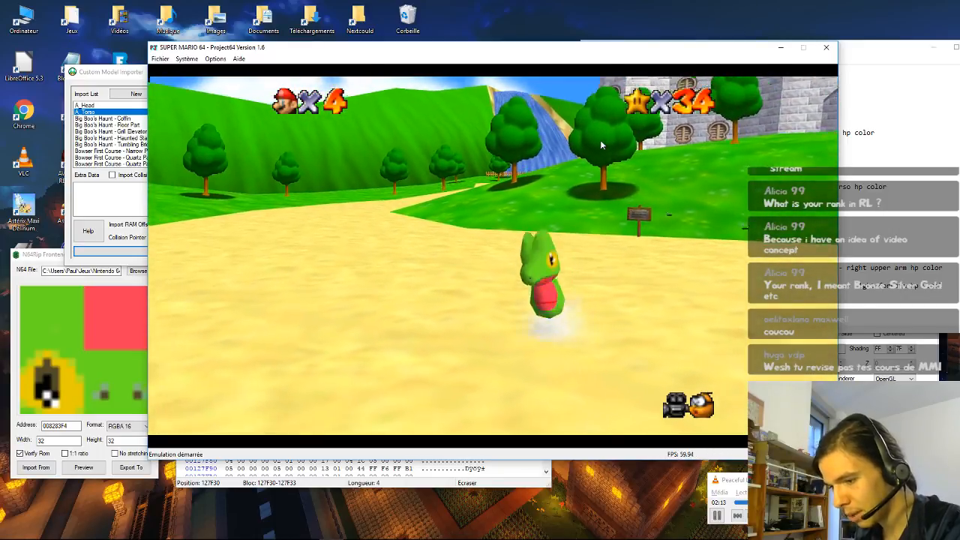
key("Left")
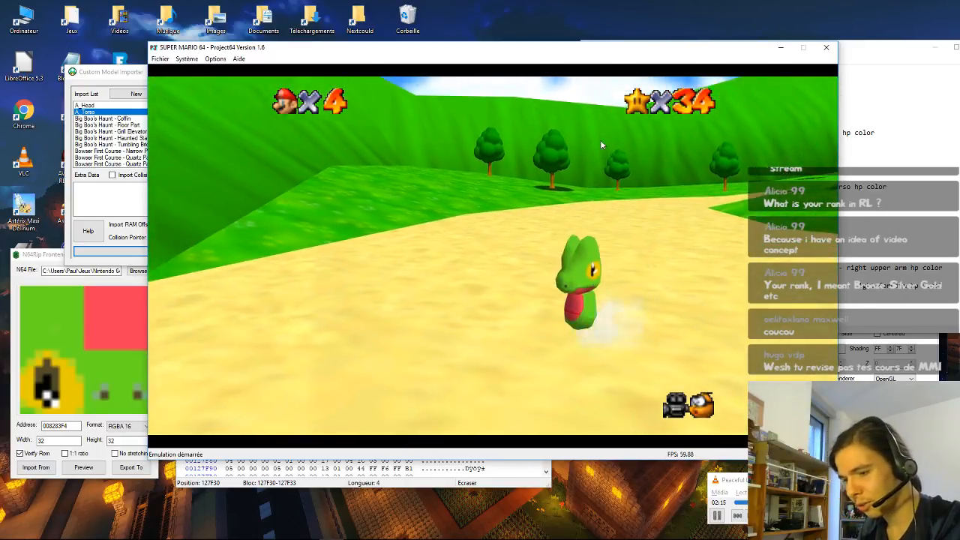
key("Right")
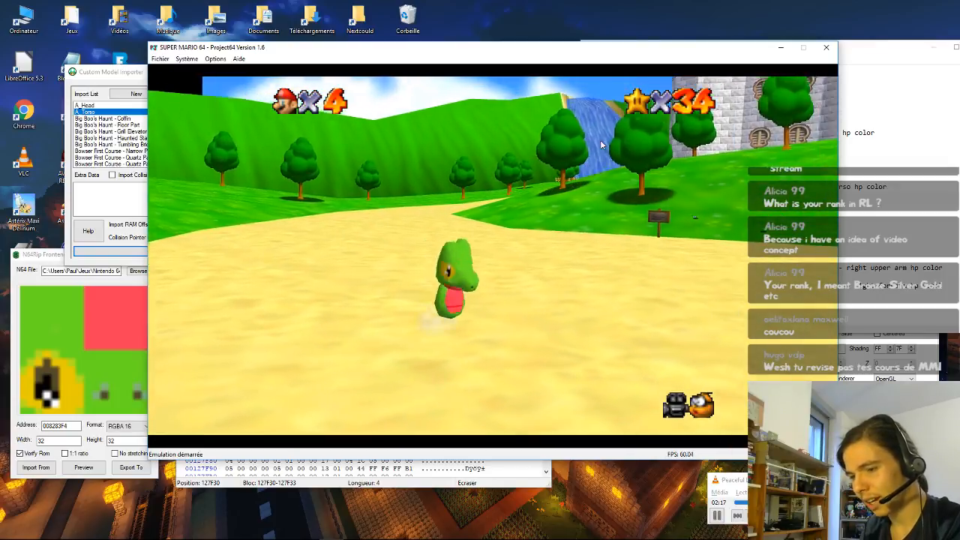
key("Up")
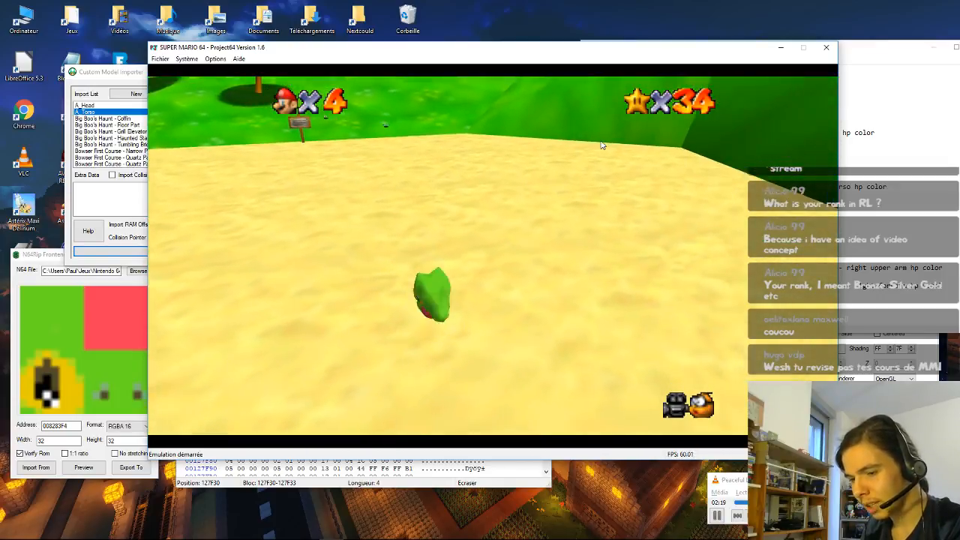
key("Up")
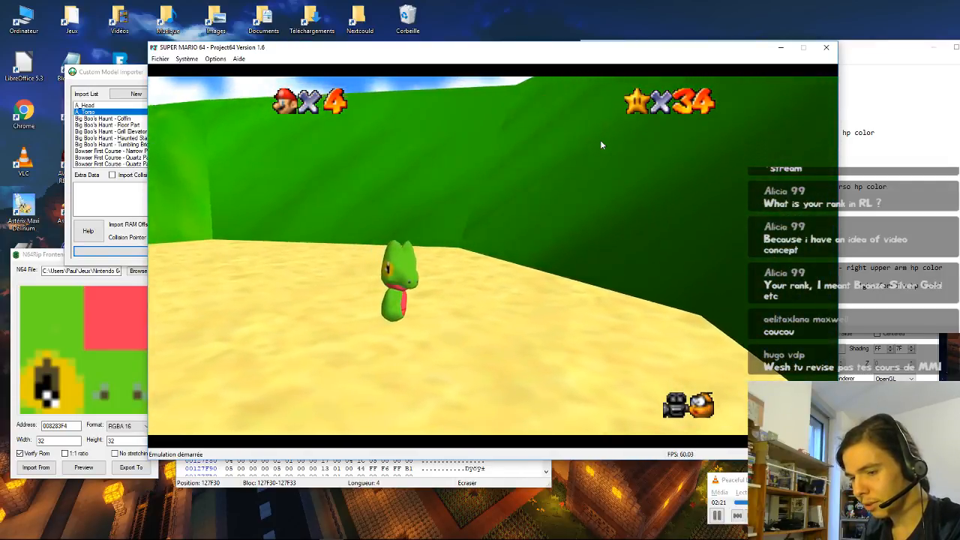
key("Left")
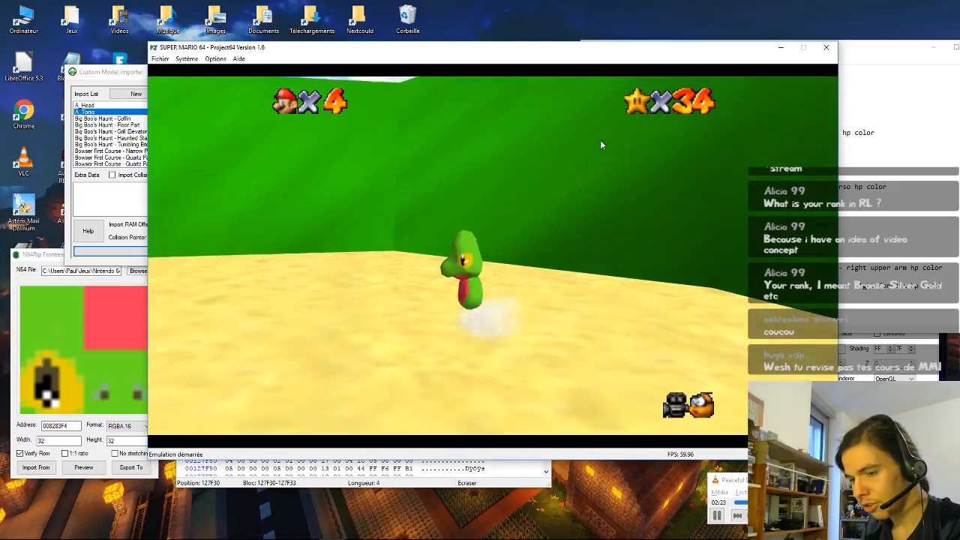
key("x")
key("Up")
key("x")
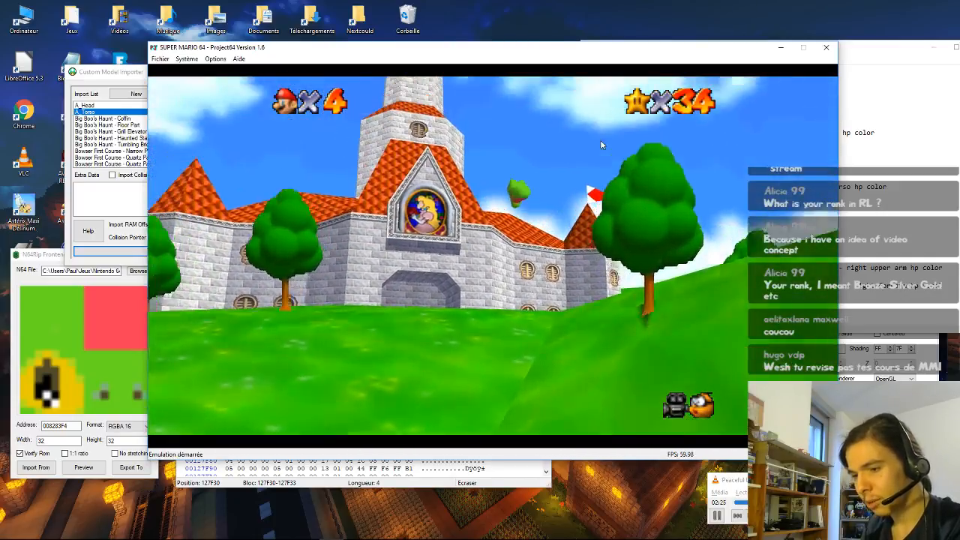
key("Up")
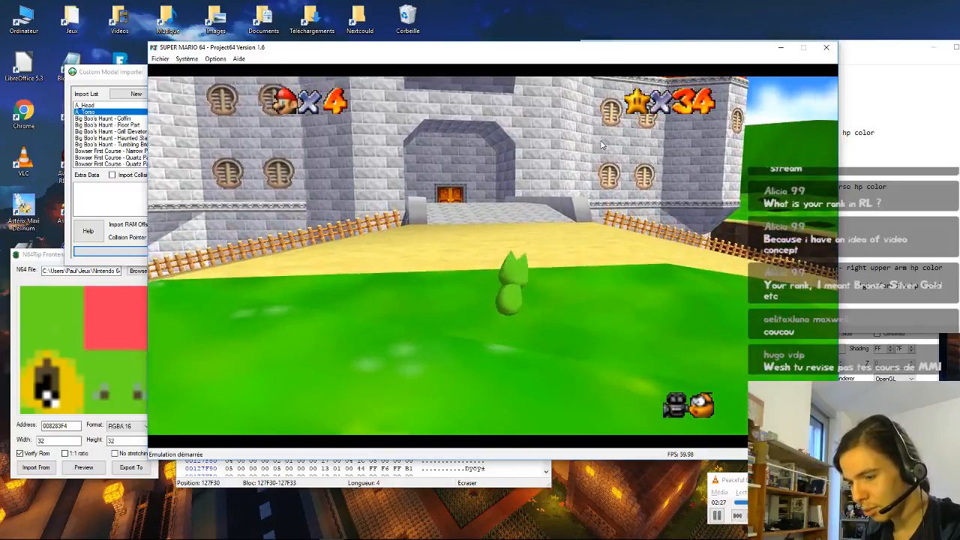
key("Left")
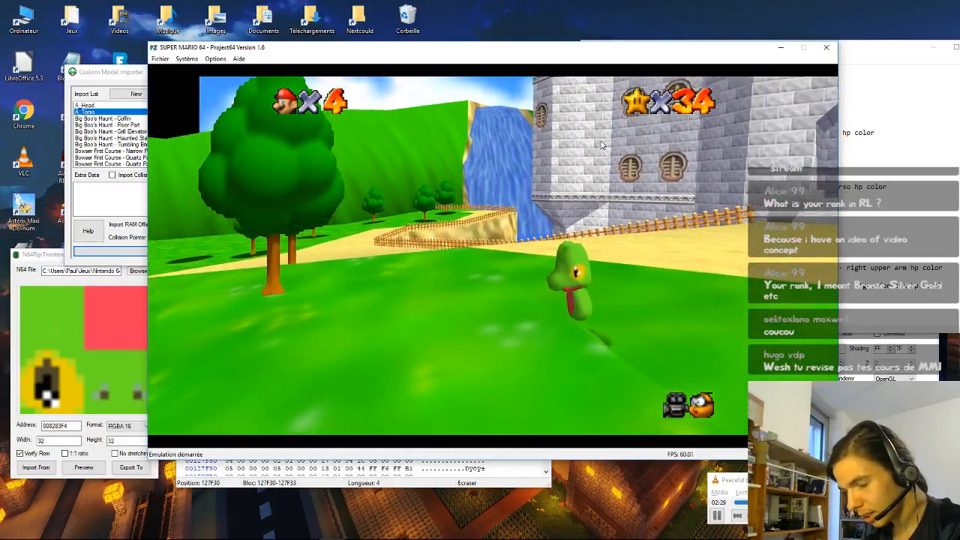
key("Left")
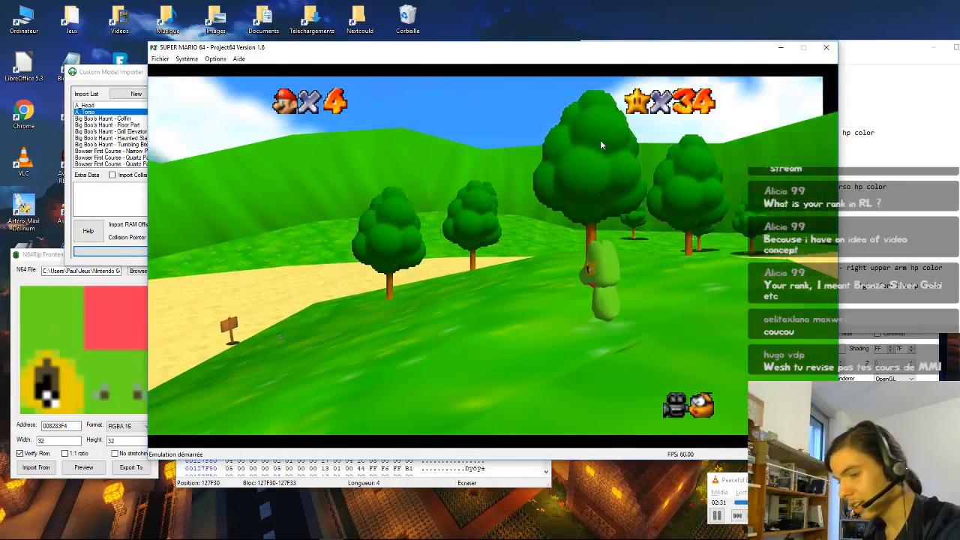
key("Left")
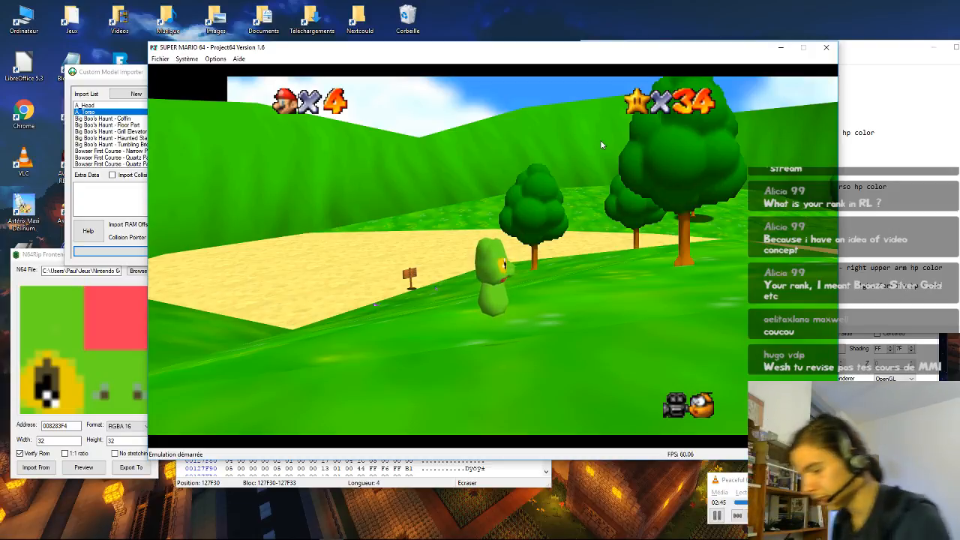
Step: Run and jump across the castle grounds to check the torso in motion, and end the emulation
key("Down")
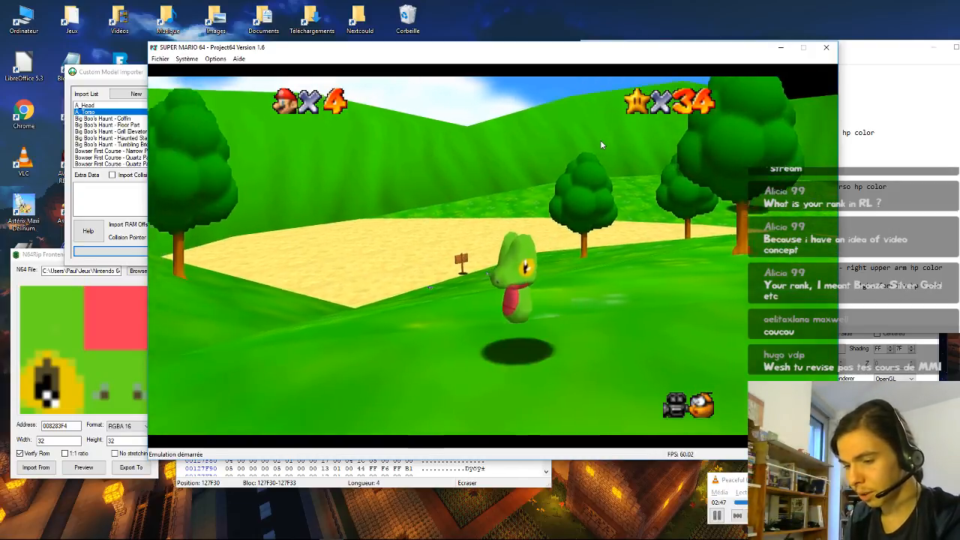
key("Up")
key("x")
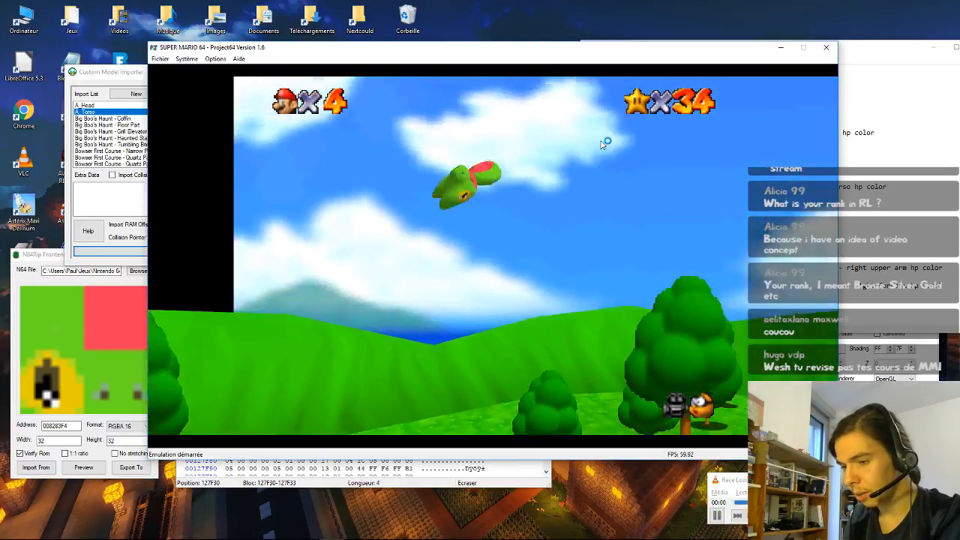
key("x")
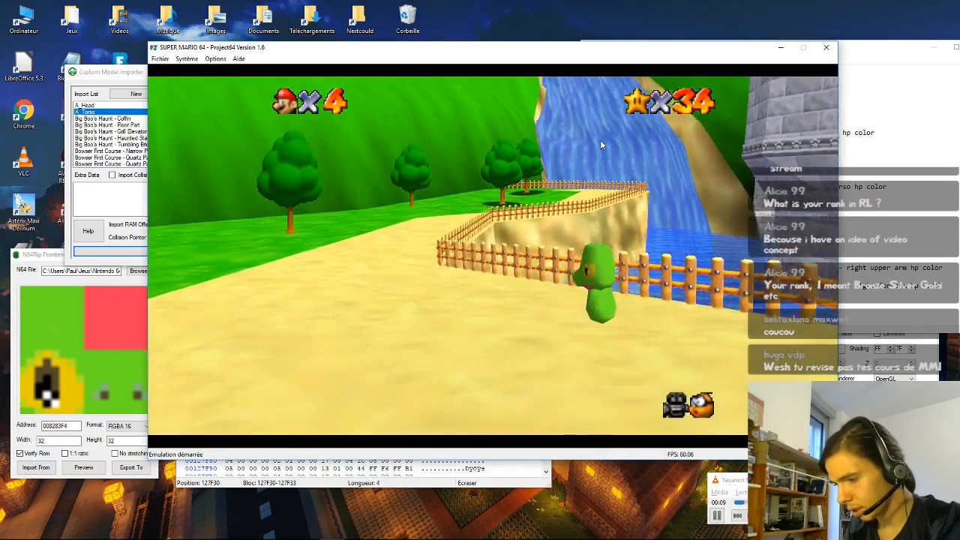
key("F12")
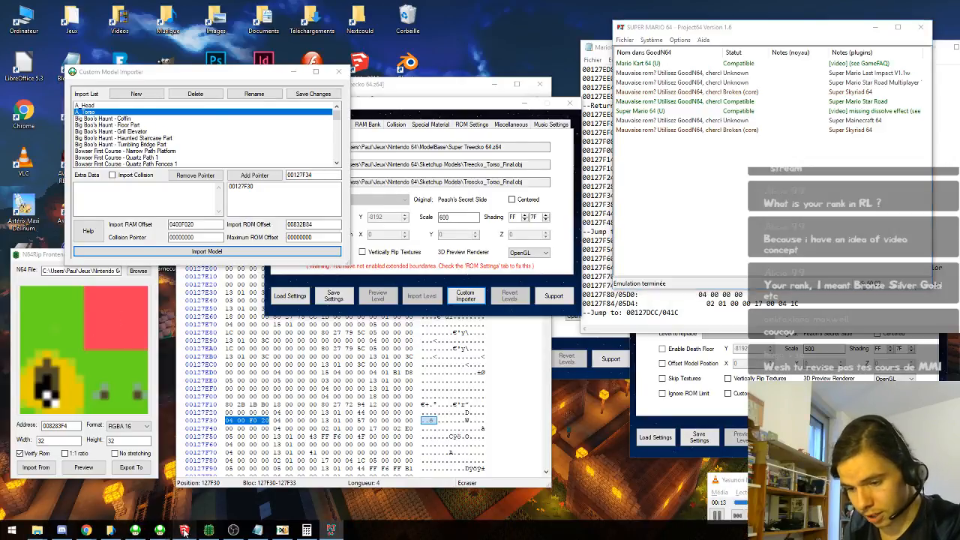
Step: Switch to SketchUp's Treecko Tail.skp, browse for a texture image for the Treecko New Tail02 material, and select Tail color.png
left_click(184, 530)
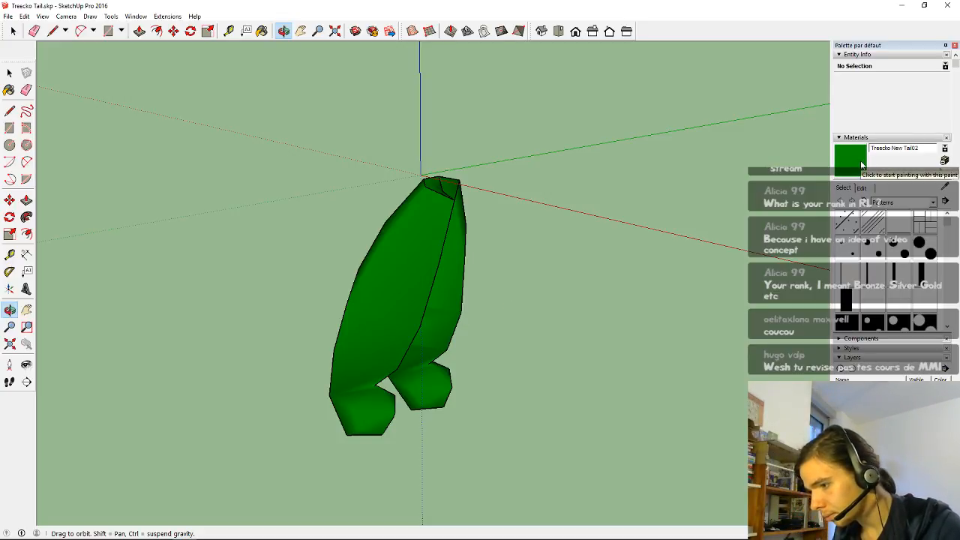
left_click(862, 188)
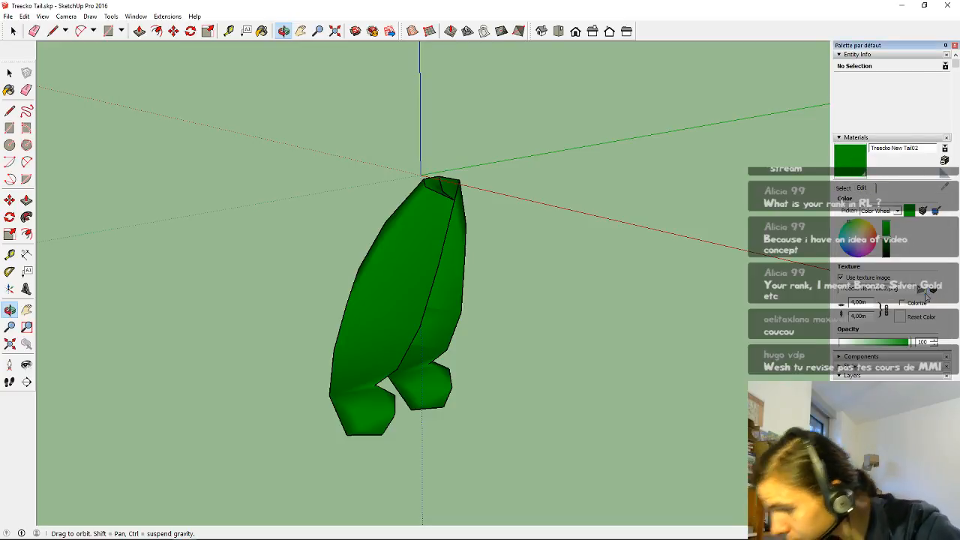
left_click(921, 292)
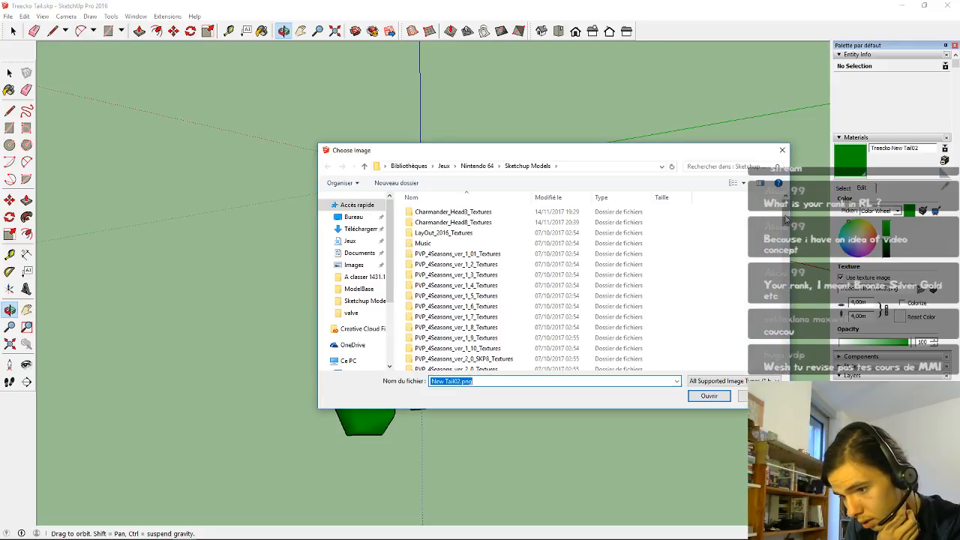
scroll(785, 220, "down", 3)
scroll(784, 220, "down", 10)
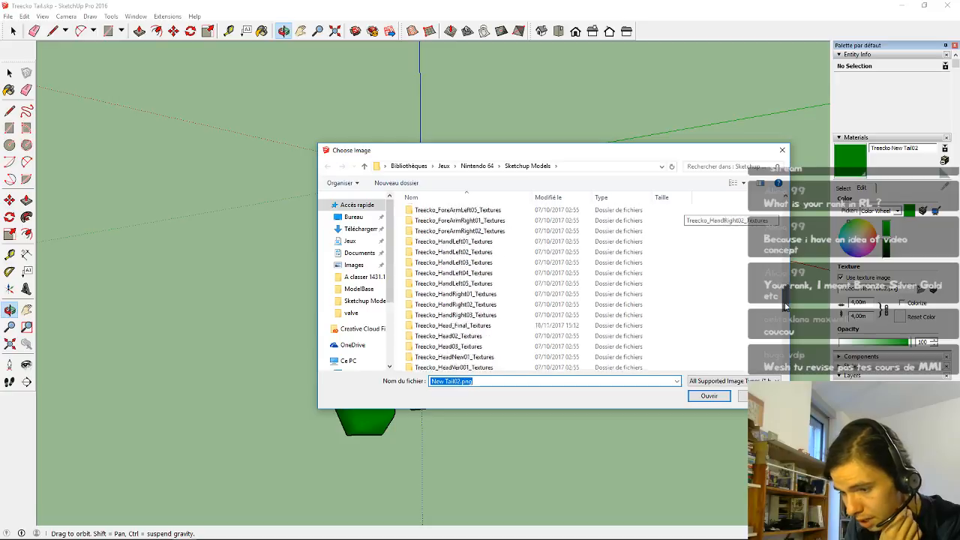
scroll(786, 342, "down", 2)
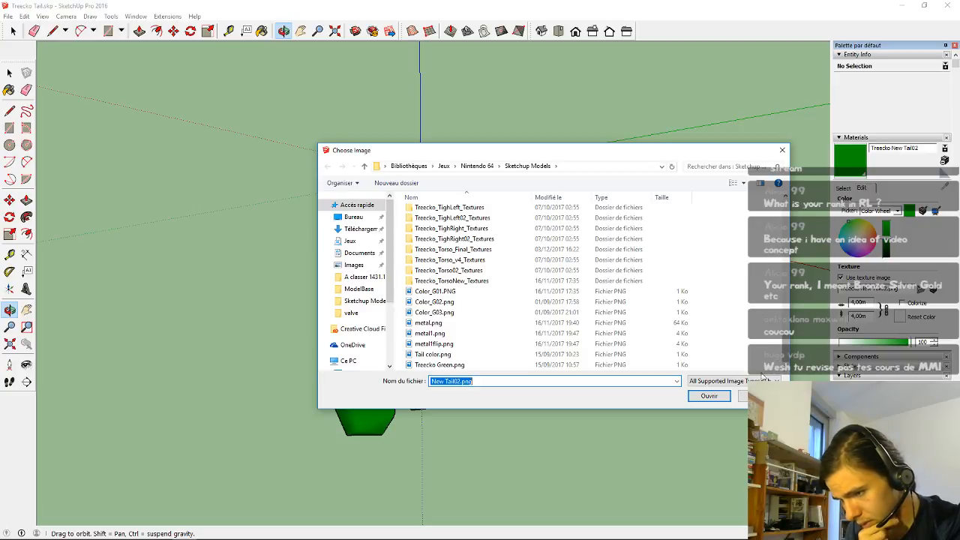
left_click(661, 354)
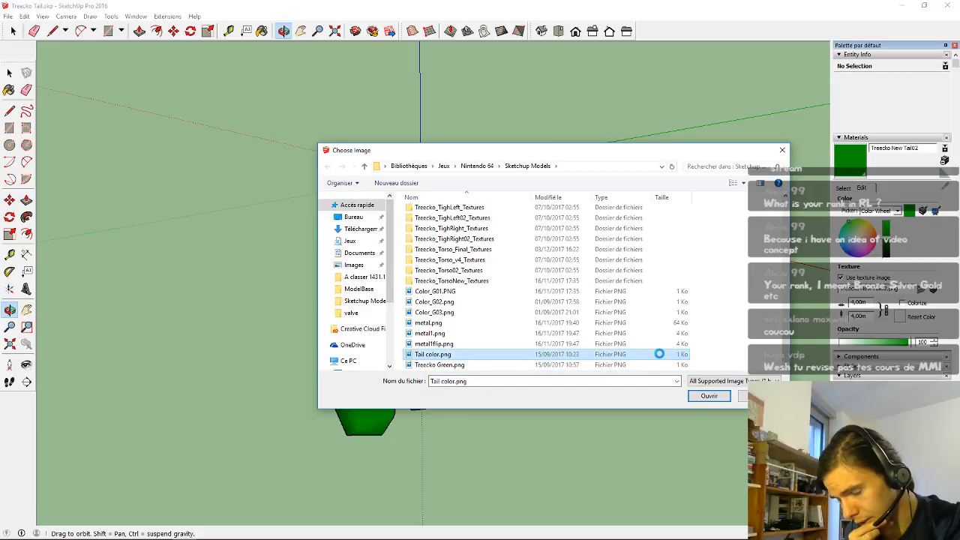
Step: Check the file properties of Tail color.png and view the image at maximum zoom in Photos
right_click(678, 361)
left_click(688, 348)
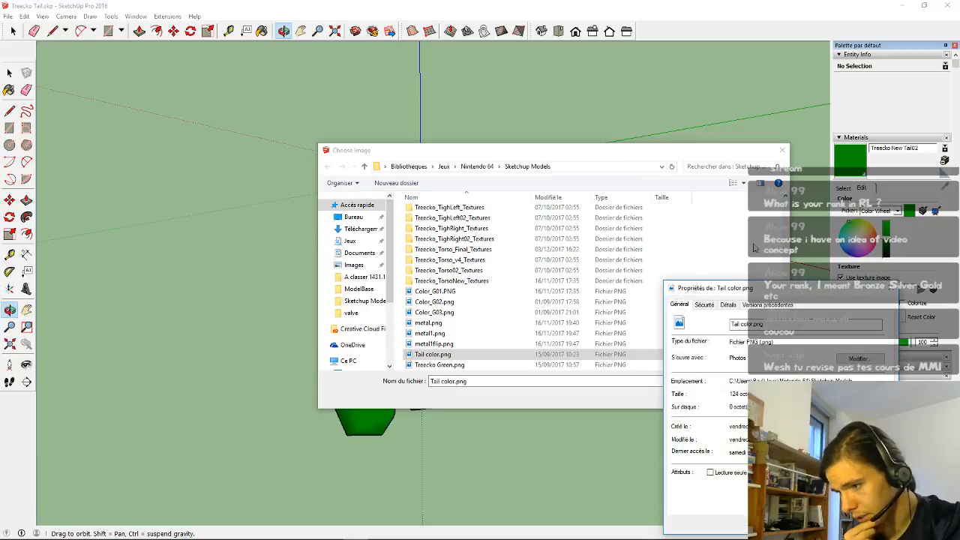
left_click(890, 289)
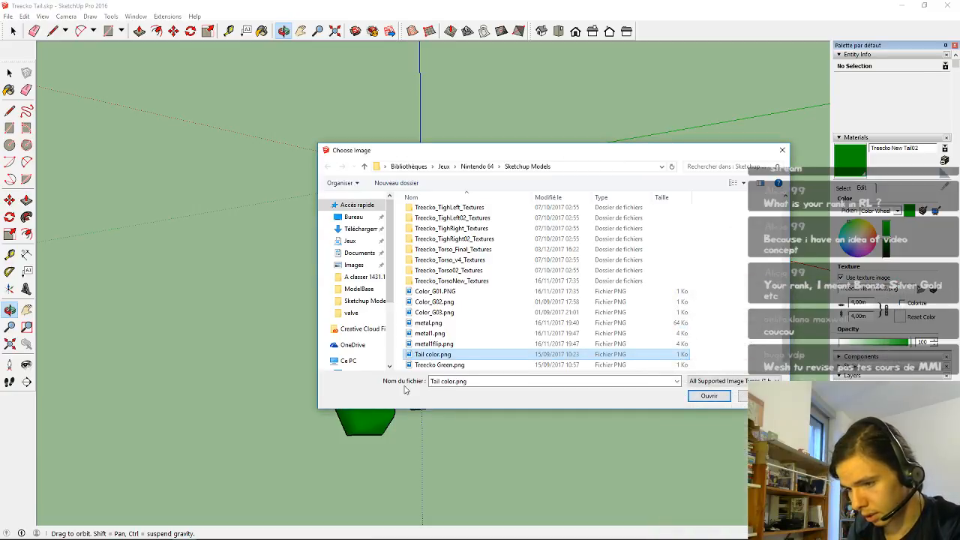
right_click(457, 362)
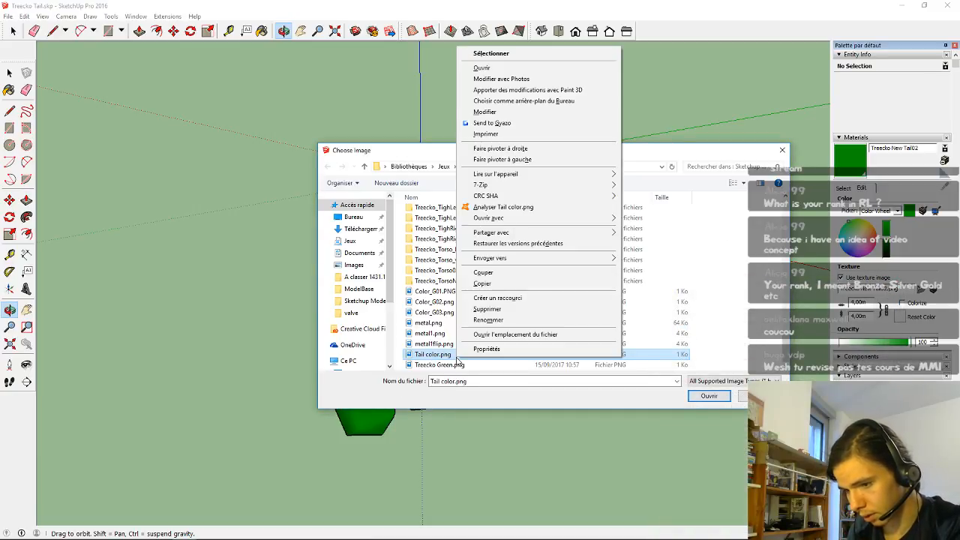
left_click(547, 70)
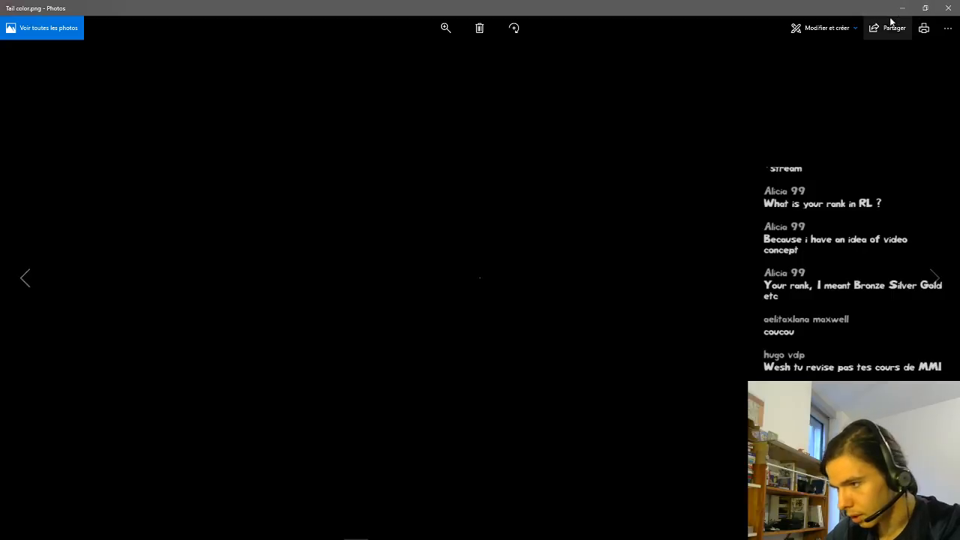
left_click(446, 30)
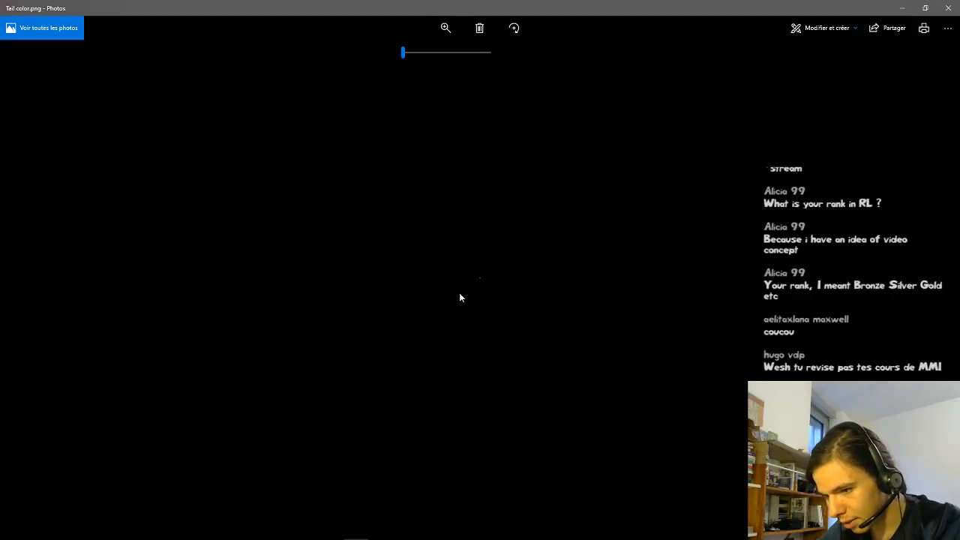
left_click_drag(403, 53, 516, 58)
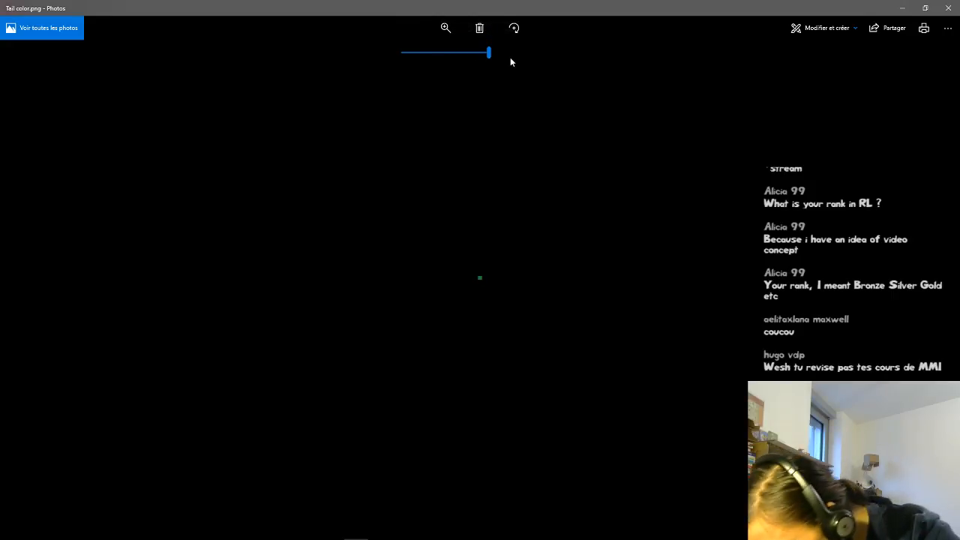
left_click(948, 7)
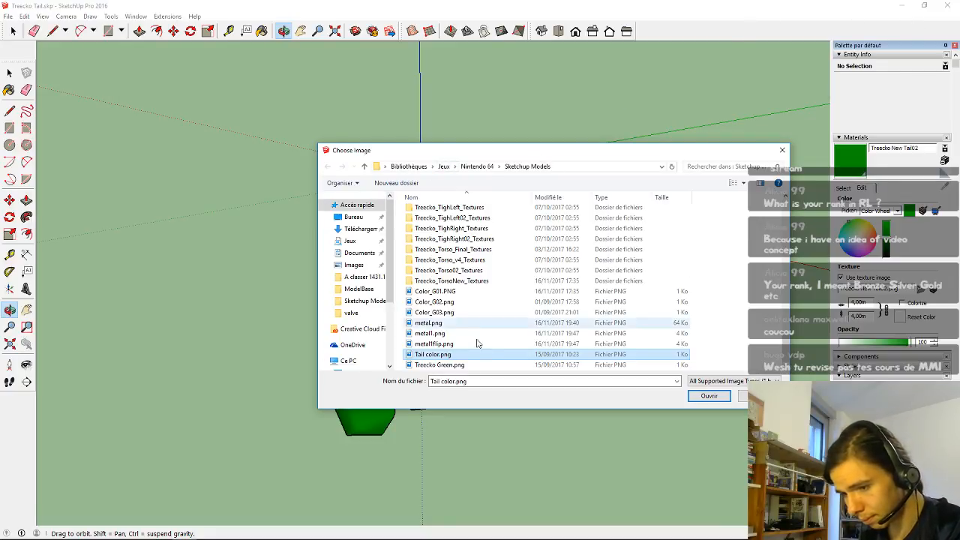
Step: Open Tail color.png for editing in Paint and enlarge its canvas to 33 × 32 px
right_click(493, 357)
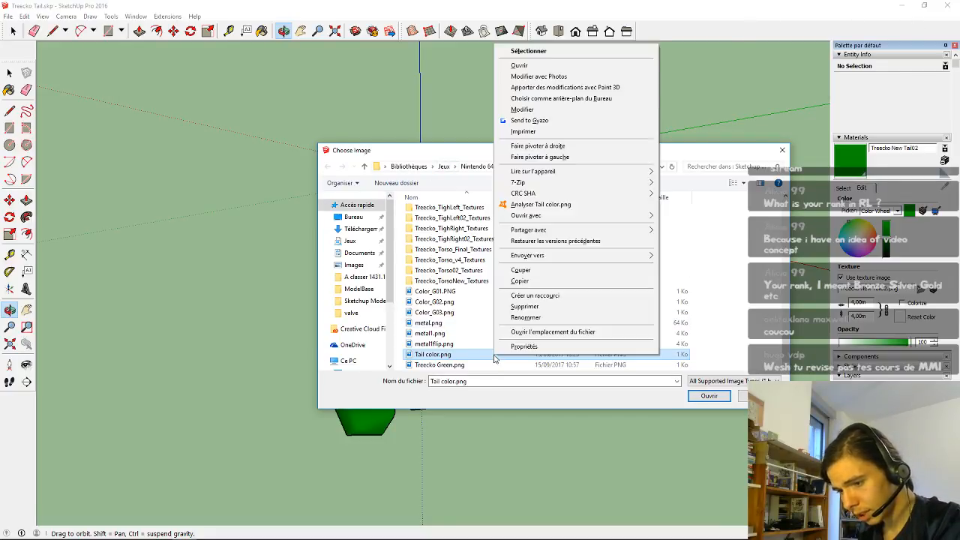
left_click(547, 109)
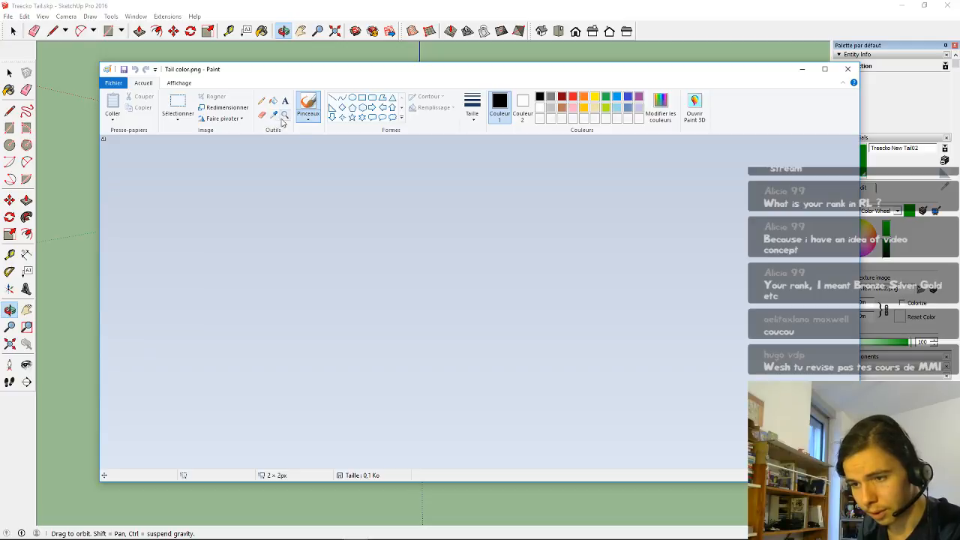
left_click(285, 114)
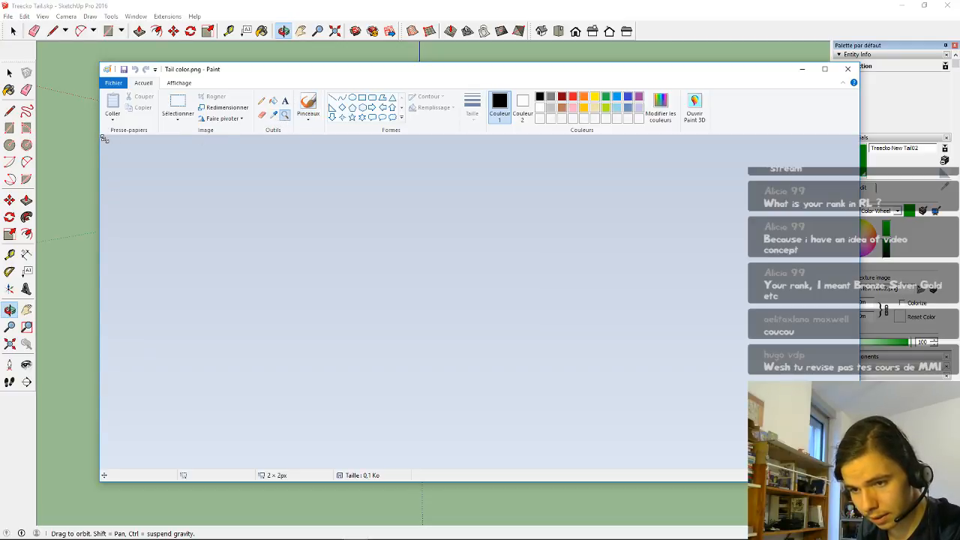
left_click_drag(104, 138, 101, 138)
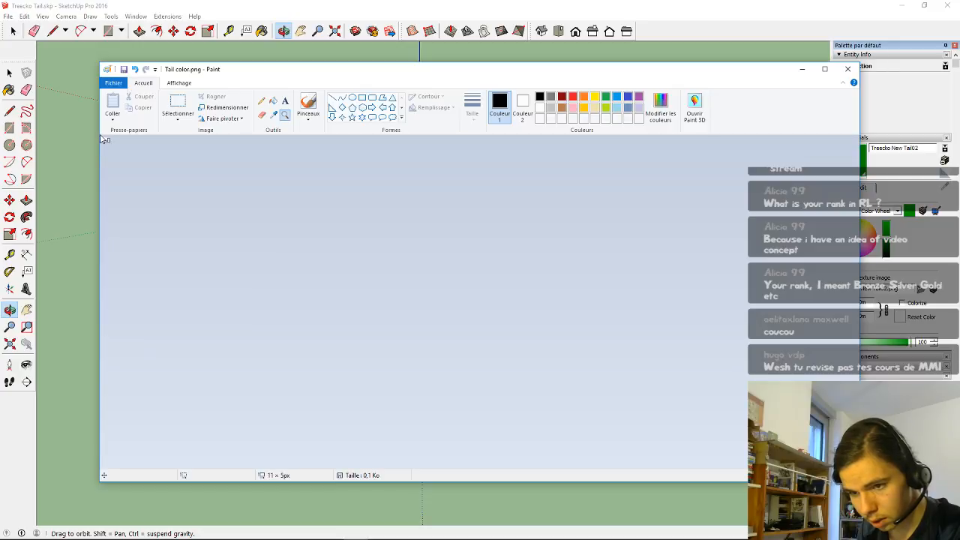
left_click(106, 139)
left_click(105, 138)
left_click(105, 139)
left_click(105, 138)
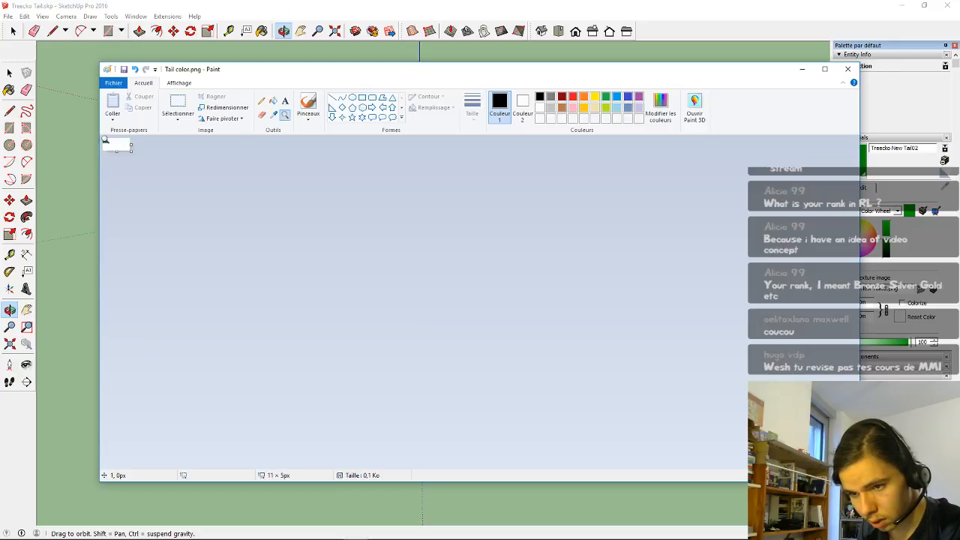
left_click(104, 139)
left_click(104, 138)
left_click(104, 139)
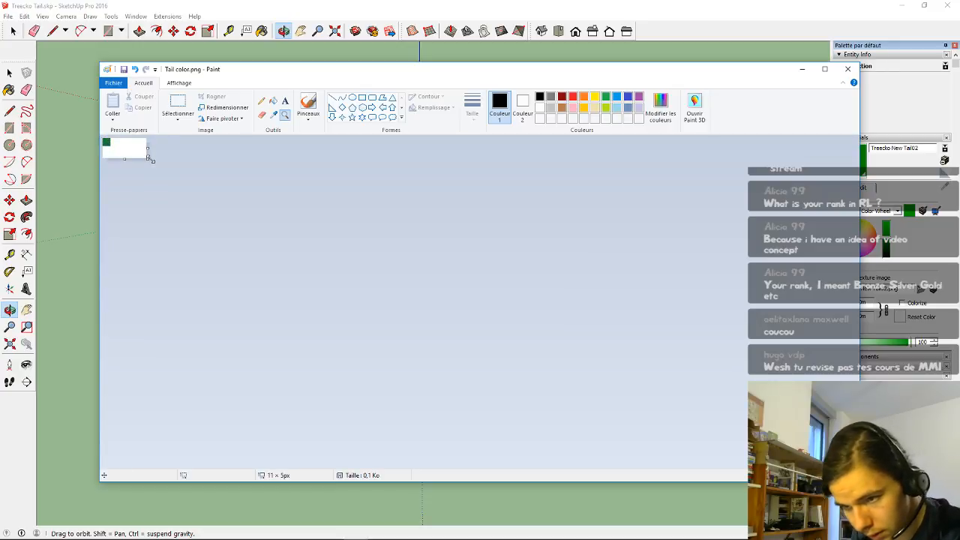
mouse_move(148, 160)
left_mouse_down()
mouse_move(201, 238)
mouse_move(235, 268)
left_mouse_up()
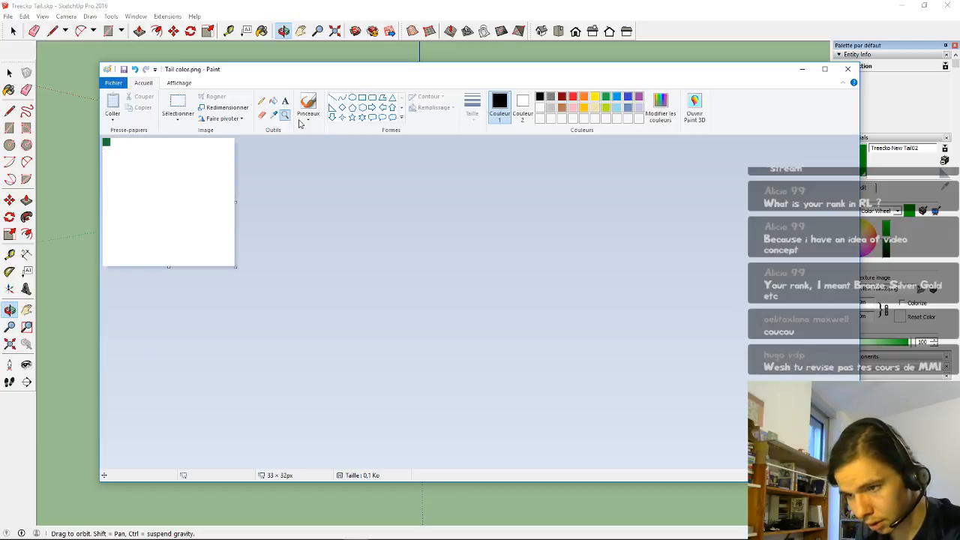
Step: Fill the white canvas with the dark green sampled from its corner, save Tail color.png, and close Paint
left_click(274, 114)
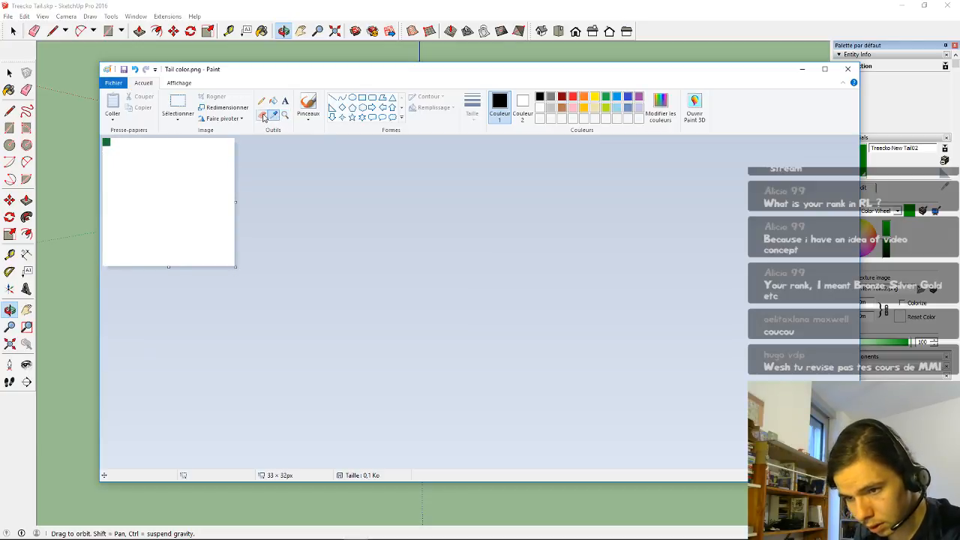
left_click(108, 143)
mouse_move(142, 163)
left_mouse_down()
mouse_move(126, 141)
mouse_move(255, 163)
left_mouse_up()
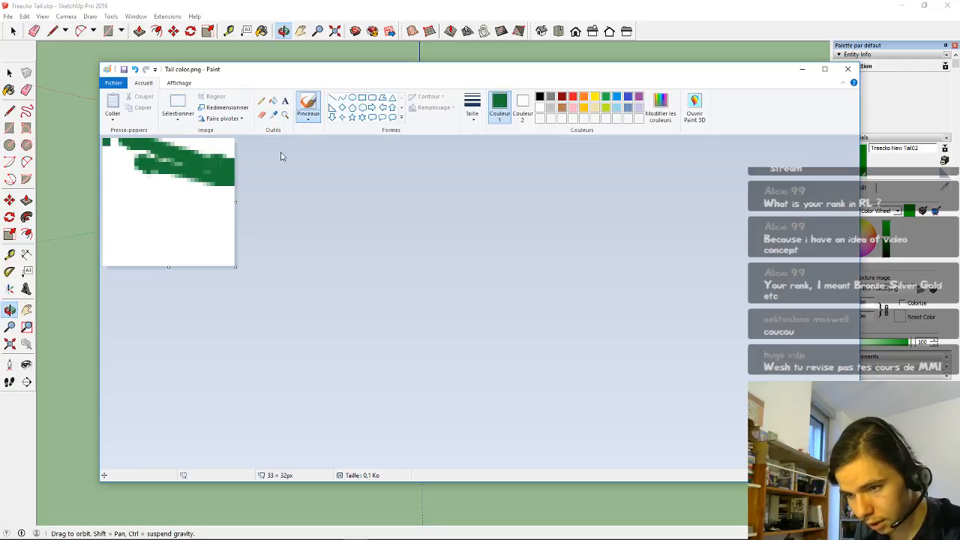
key("ctrl+z")
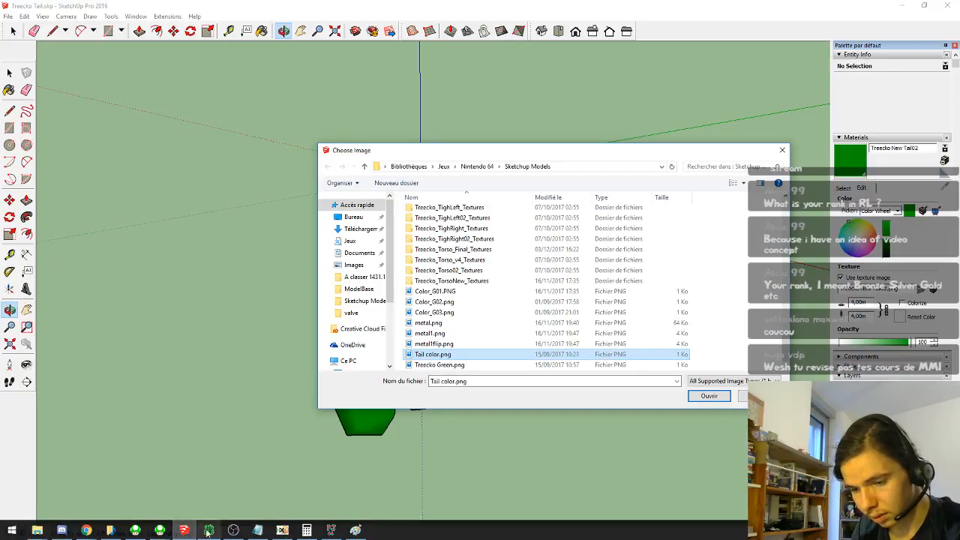
left_click(355, 530)
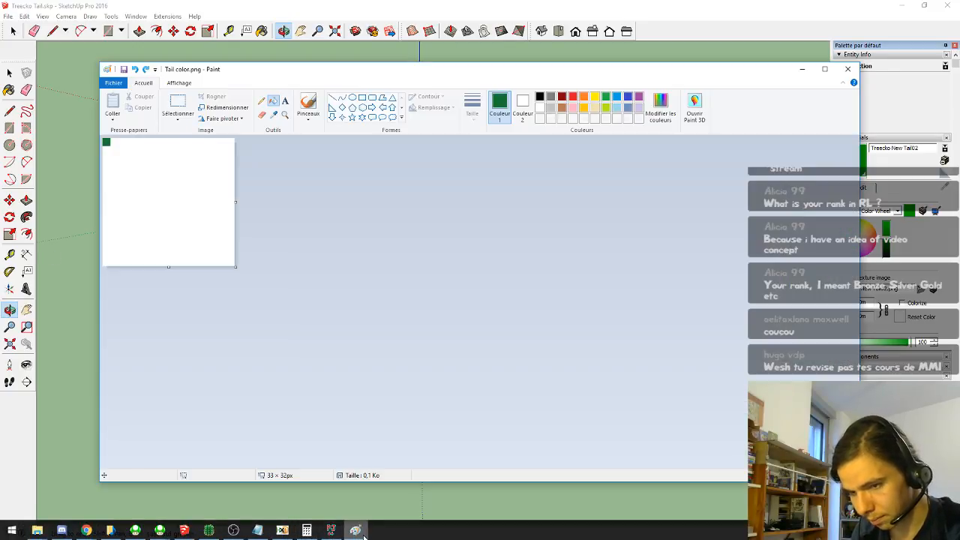
left_click(150, 205)
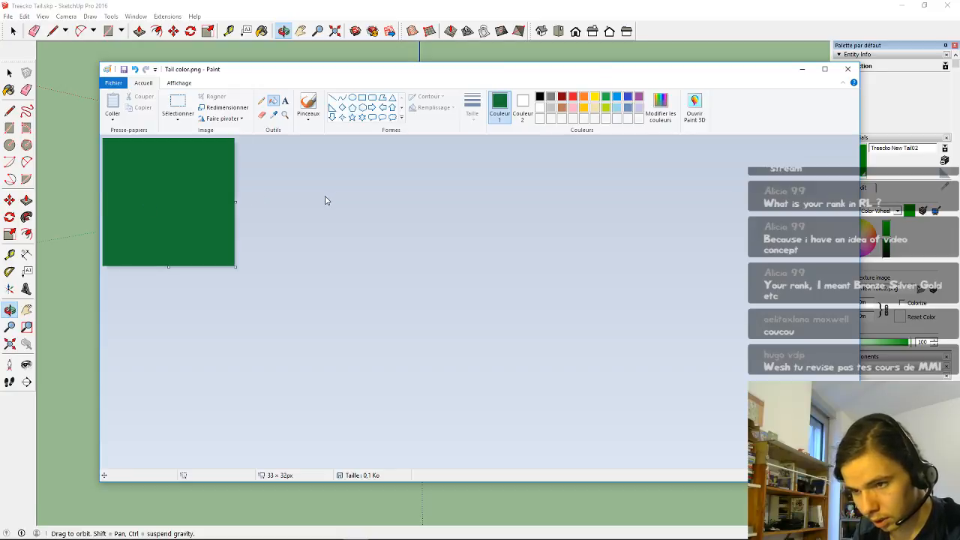
key("ctrl+s")
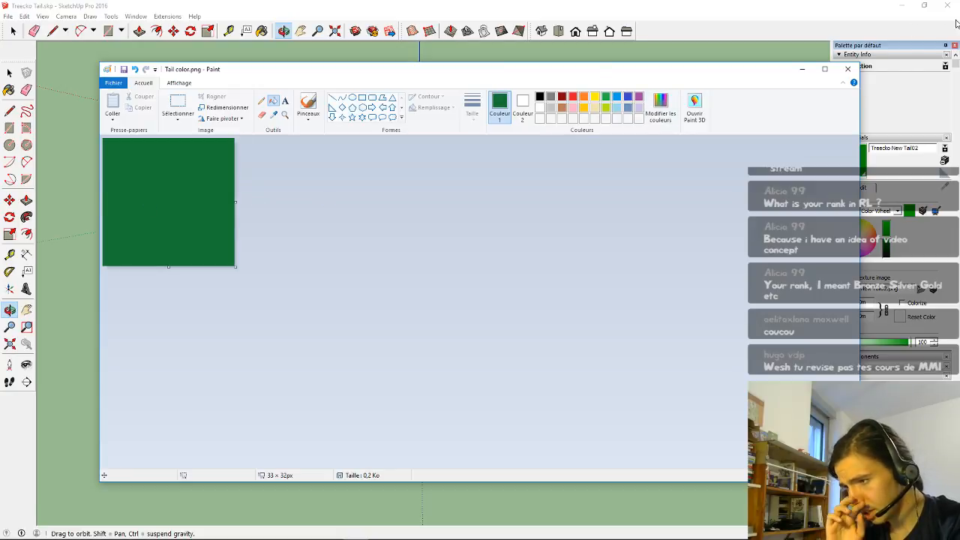
left_click(849, 69)
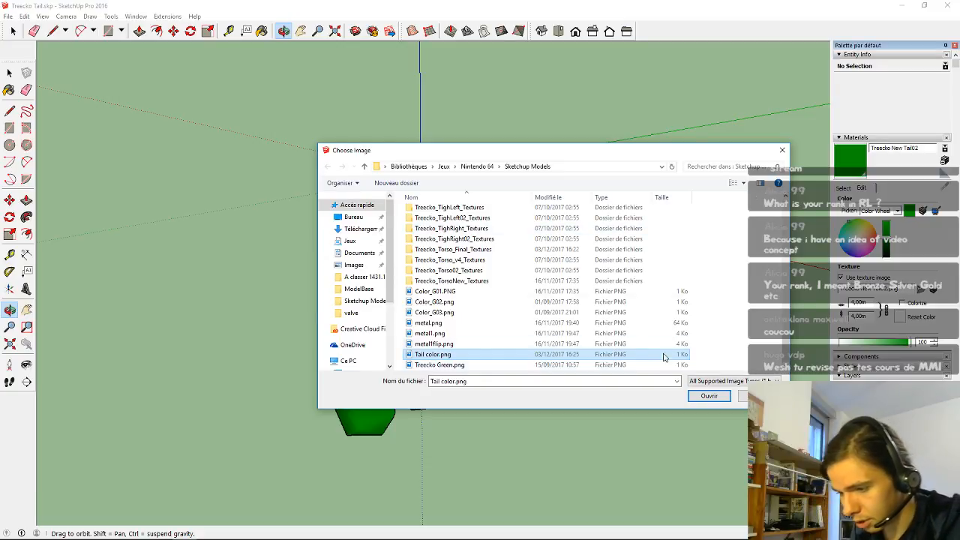
Step: Cancel the texture image selection for the tail material and minimize SketchUp
left_click(744, 396)
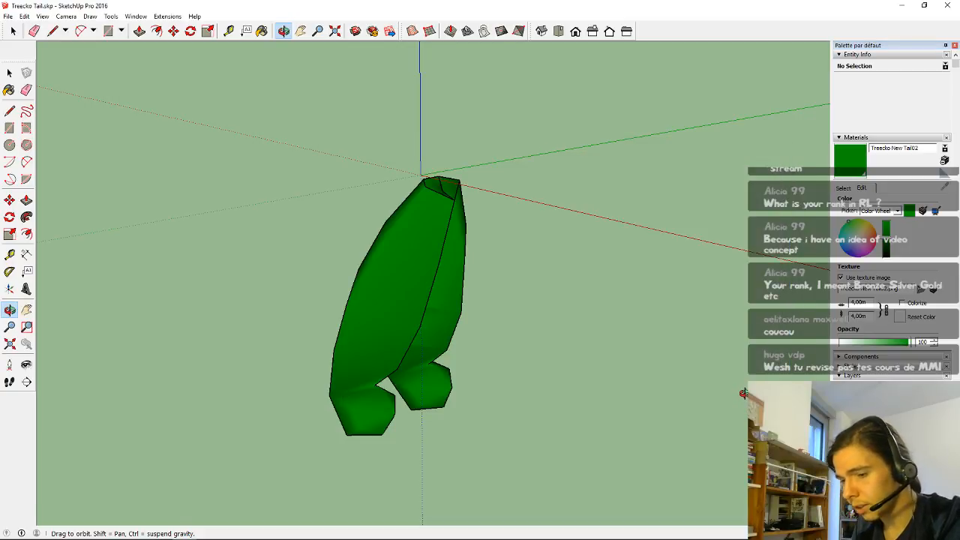
mouse_move(427, 306)
left_mouse_down()
mouse_move(347, 214)
mouse_move(435, 277)
mouse_move(320, 209)
mouse_move(460, 240)
mouse_move(392, 206)
mouse_move(458, 396)
mouse_move(418, 283)
mouse_move(482, 401)
left_mouse_up()
left_click(902, 6)
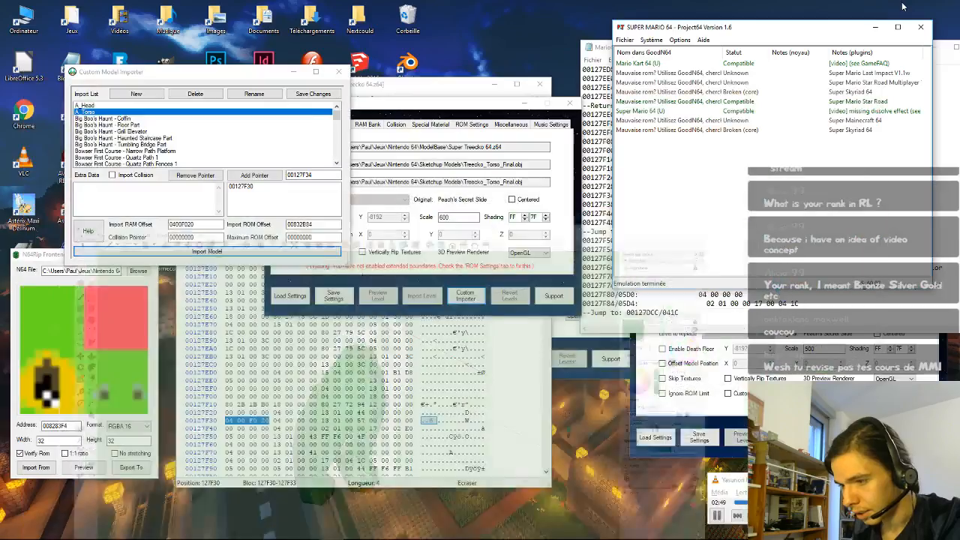
Step: Switch to N64Rip Frontend and preview the ROM texture at address 00828BF4
left_click(31, 258)
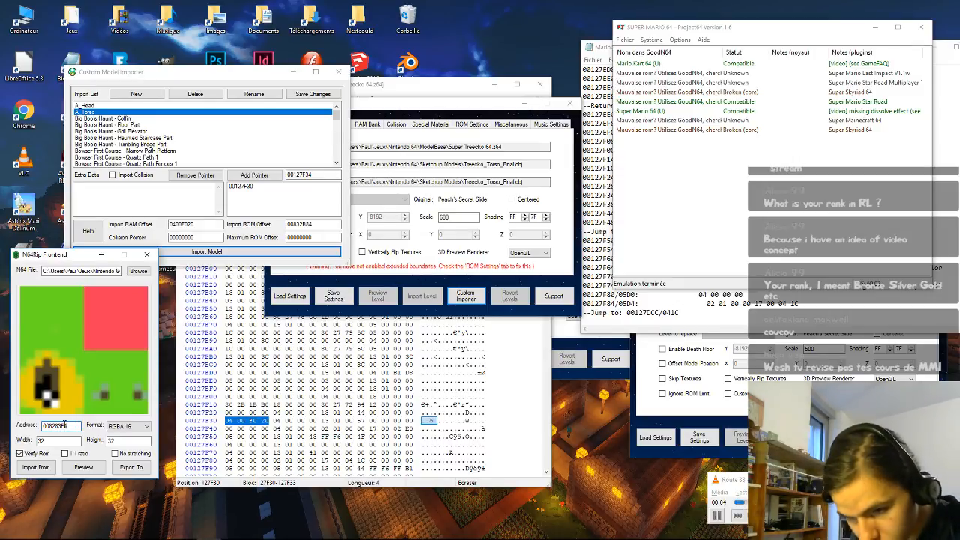
left_click(89, 471)
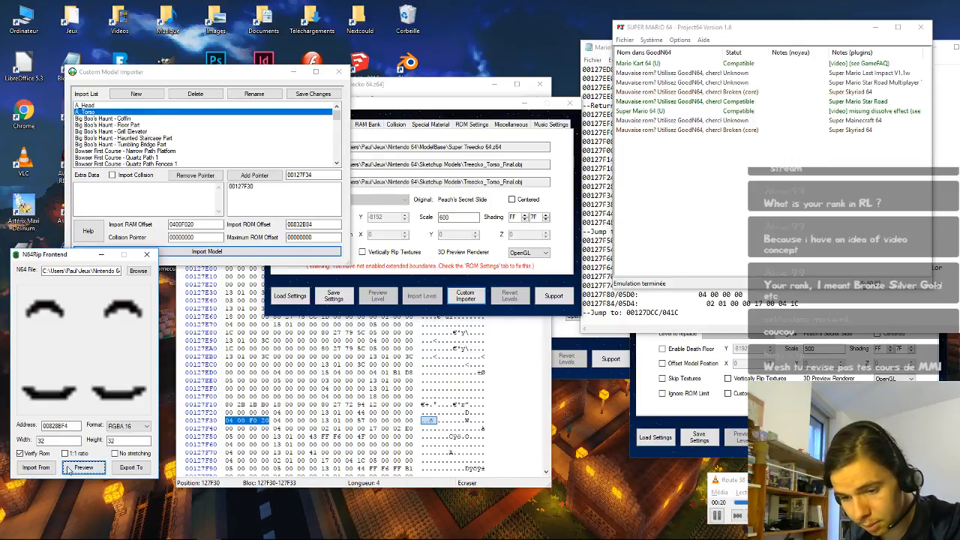
Step: Import Tail color.png from the Sketchup Models folder into the ROM texture at address 00828BF4
left_click(45, 469)
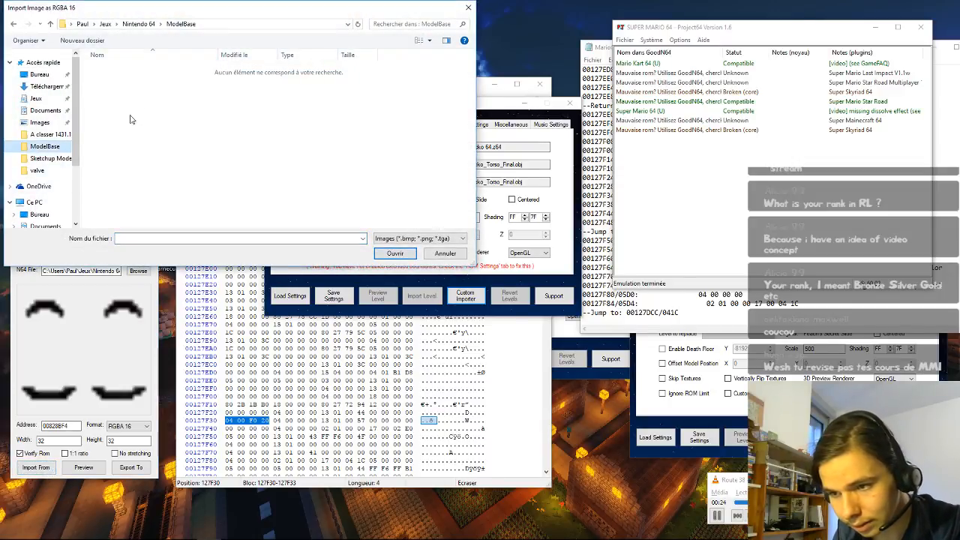
left_click(150, 24)
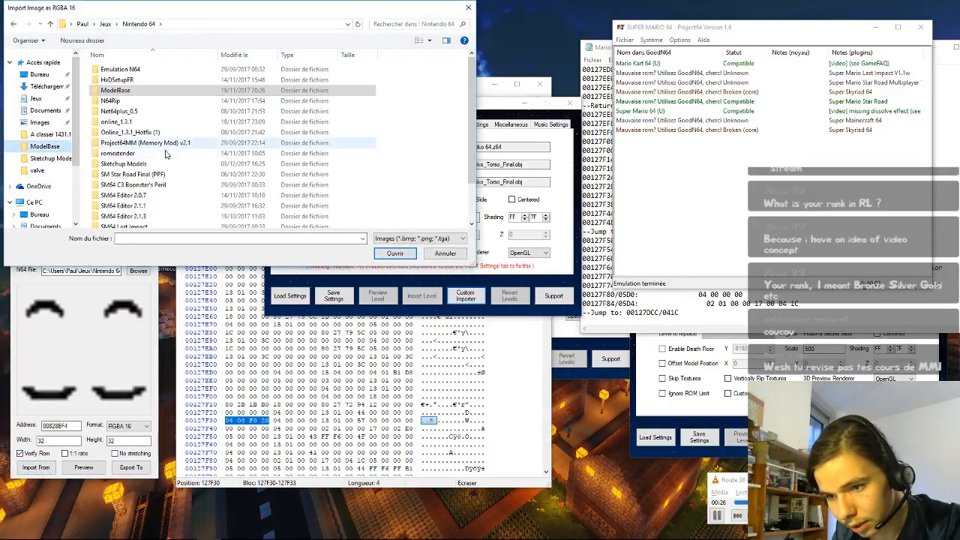
double_click(123, 163)
scroll(165, 166, "down", 5)
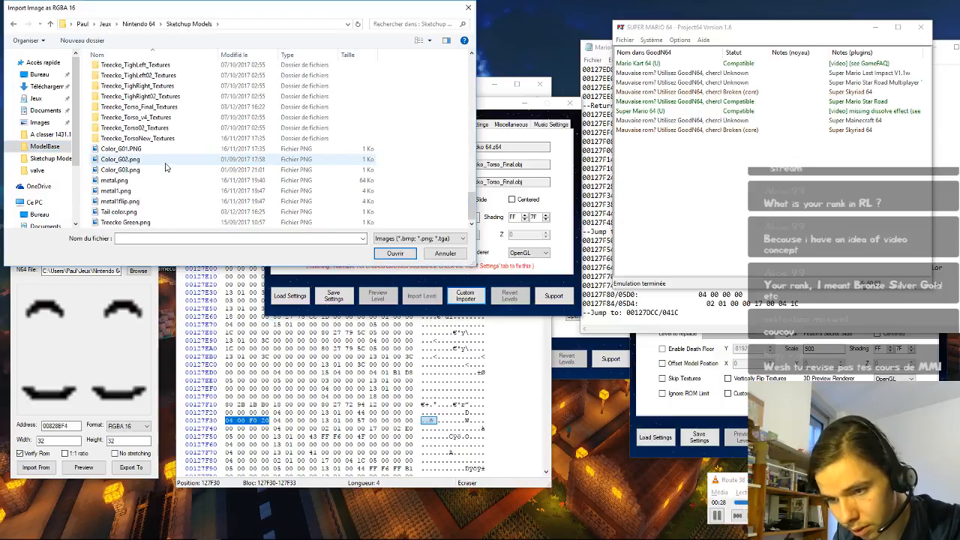
double_click(153, 216)
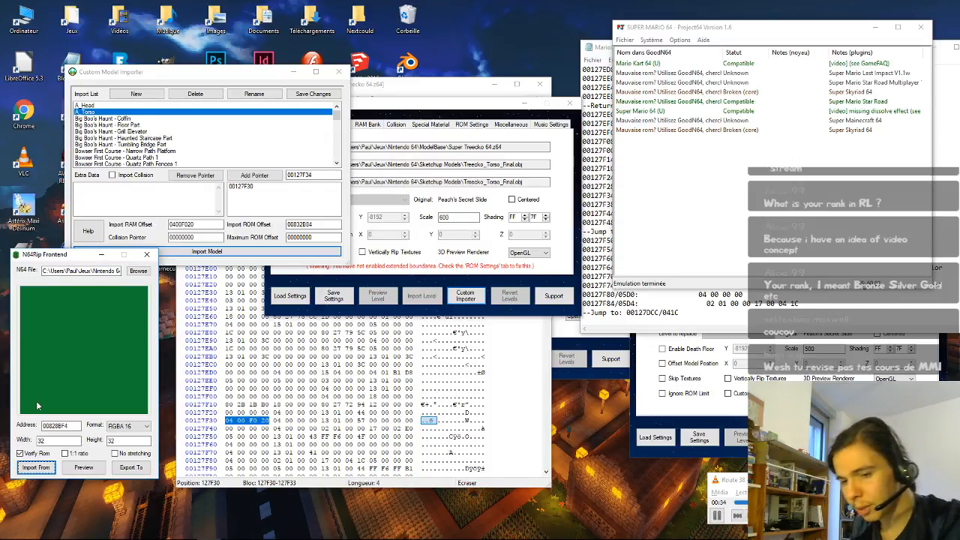
left_click_drag(75, 259, 71, 285)
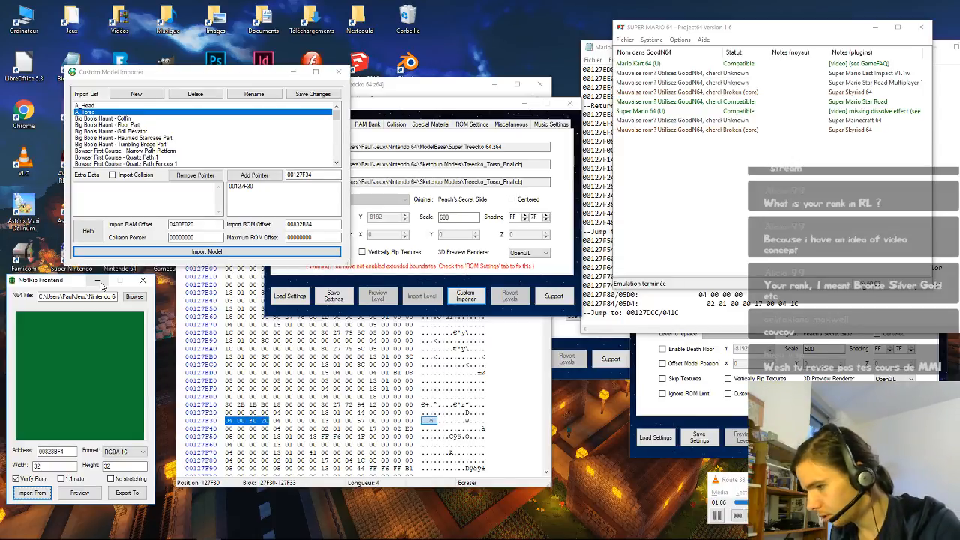
Step: Bring the MarioGeoLayout.txt notes forward, save the import list changes, and close the Custom Model Importer
left_click(646, 328)
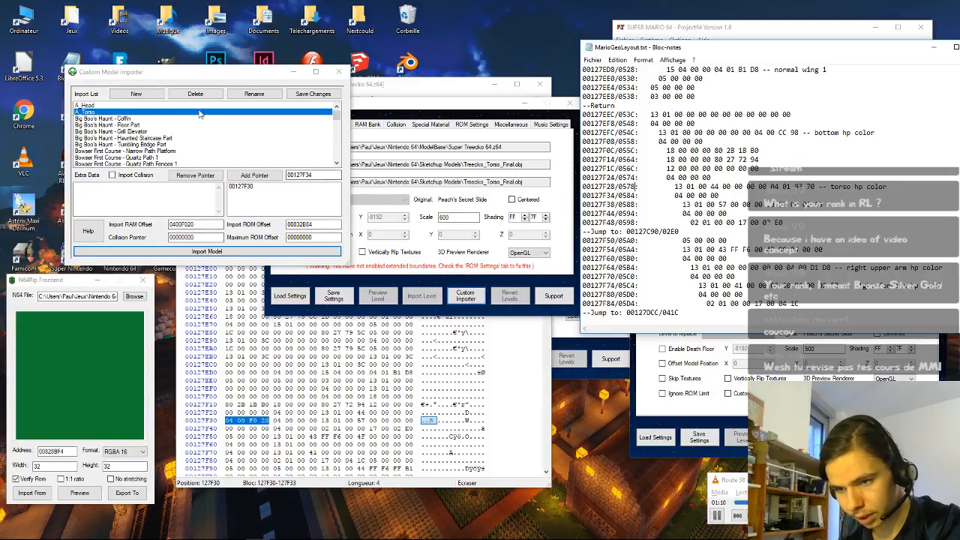
left_click(313, 94)
left_click(338, 73)
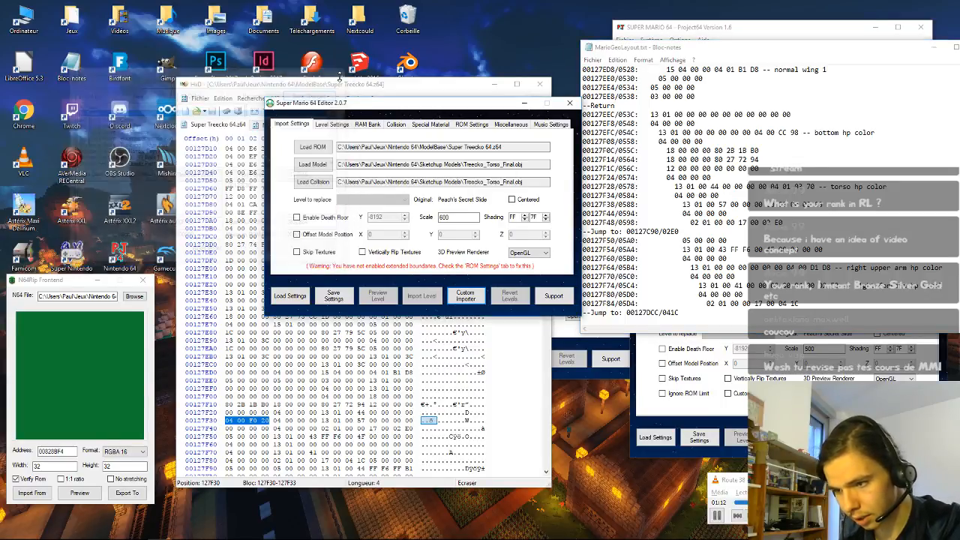
Step: Open the model file selection in Super Mario 64 Editor 2.0.7 and browse the Treecko OBJ files, checking the tail in SketchUp
left_click(309, 166)
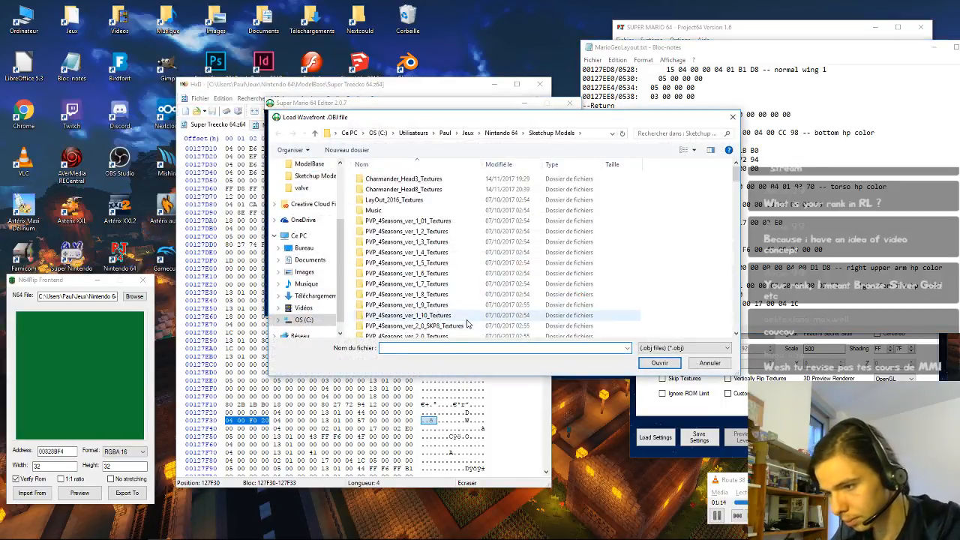
scroll(466, 322, "down", 10)
scroll(467, 322, "down", 6)
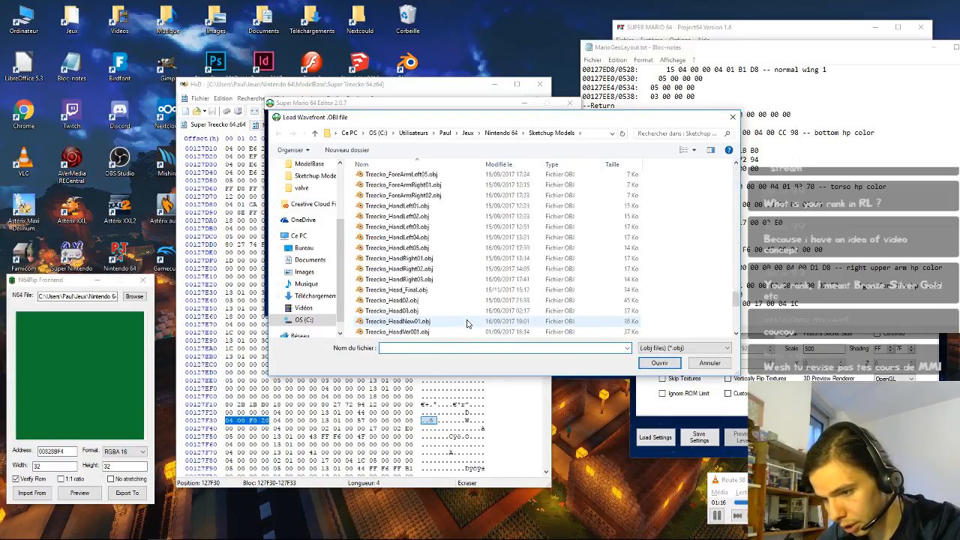
scroll(466, 323, "down", 3)
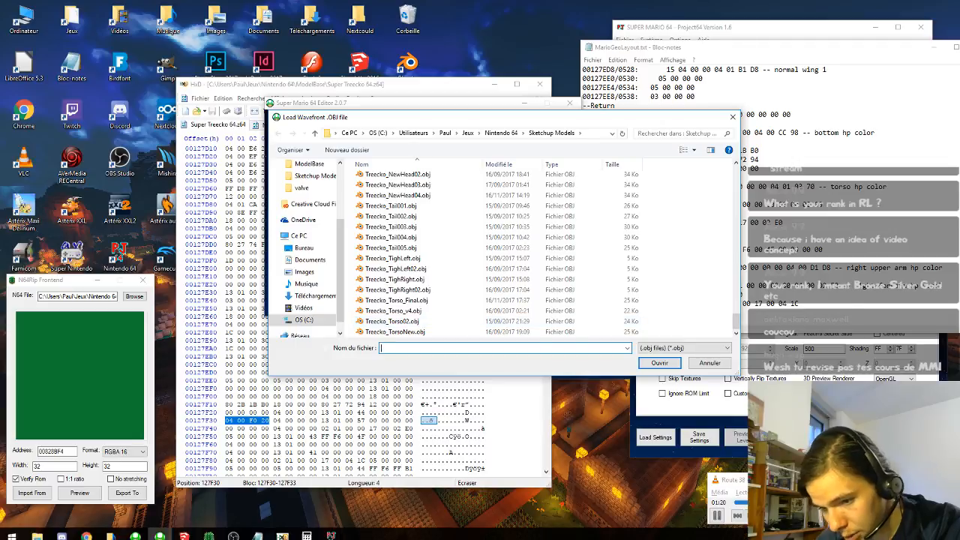
left_click(192, 532)
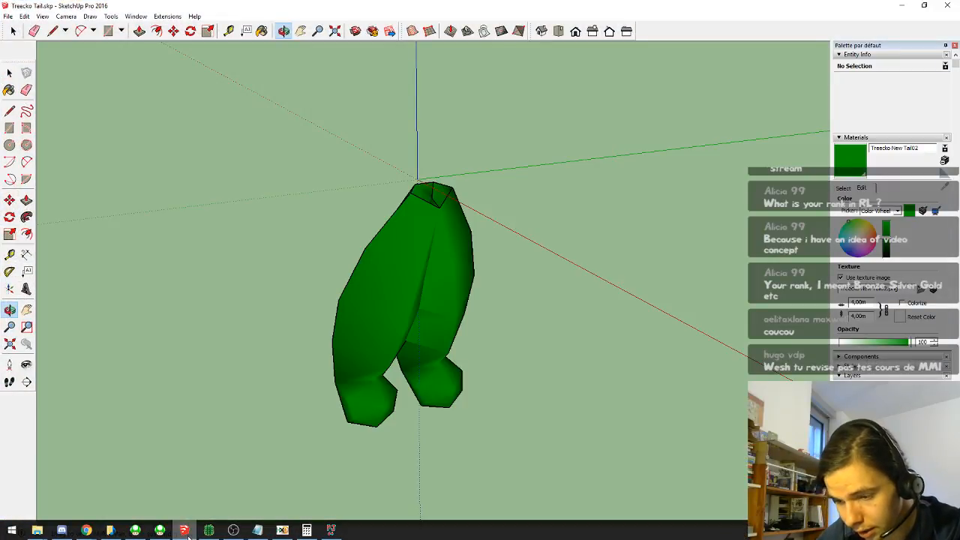
left_click(186, 531)
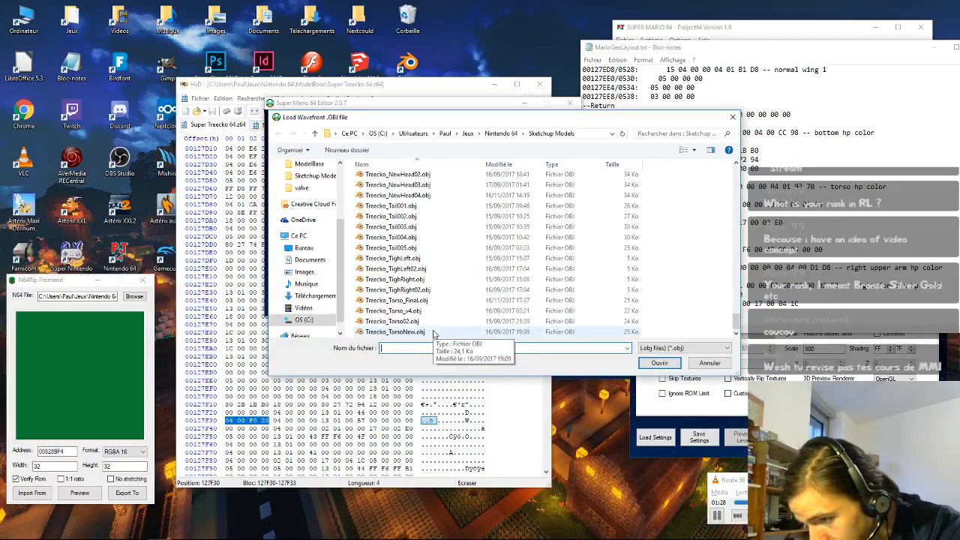
Step: Rename Treecko_Tail005.obj to Treecko_Tail_Final.obj in the Sketchup Models folder
left_click(461, 249)
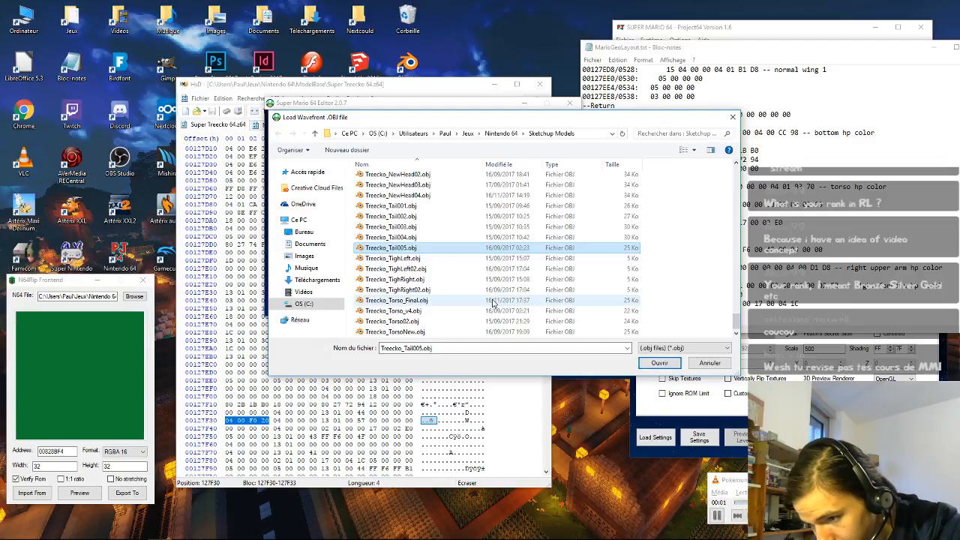
scroll(493, 303, "up", 3)
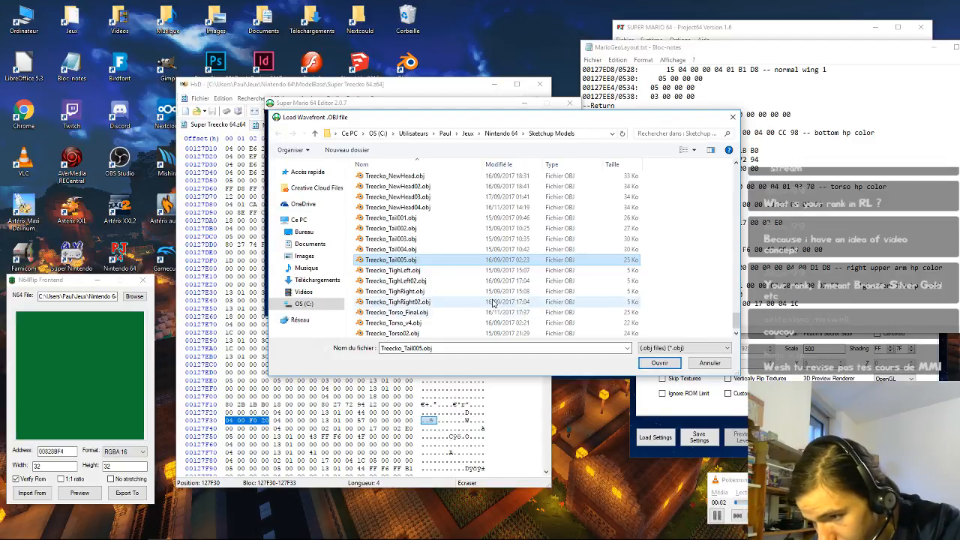
scroll(493, 303, "up", 4)
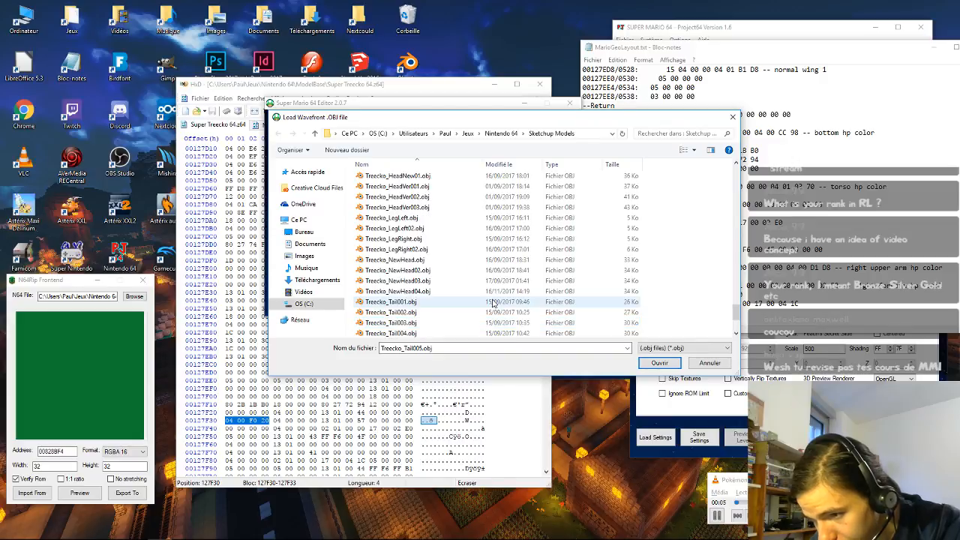
scroll(493, 303, "up", 6)
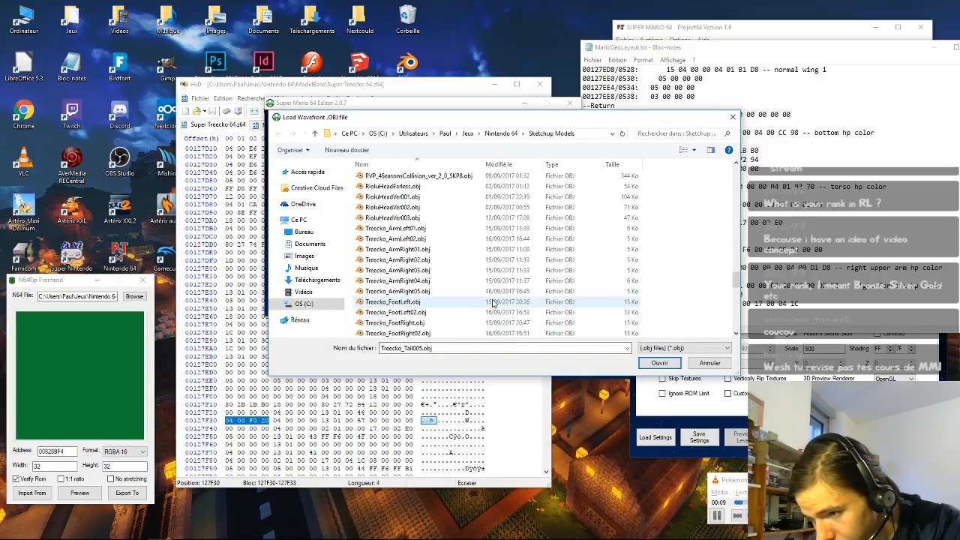
scroll(492, 303, "down", 7)
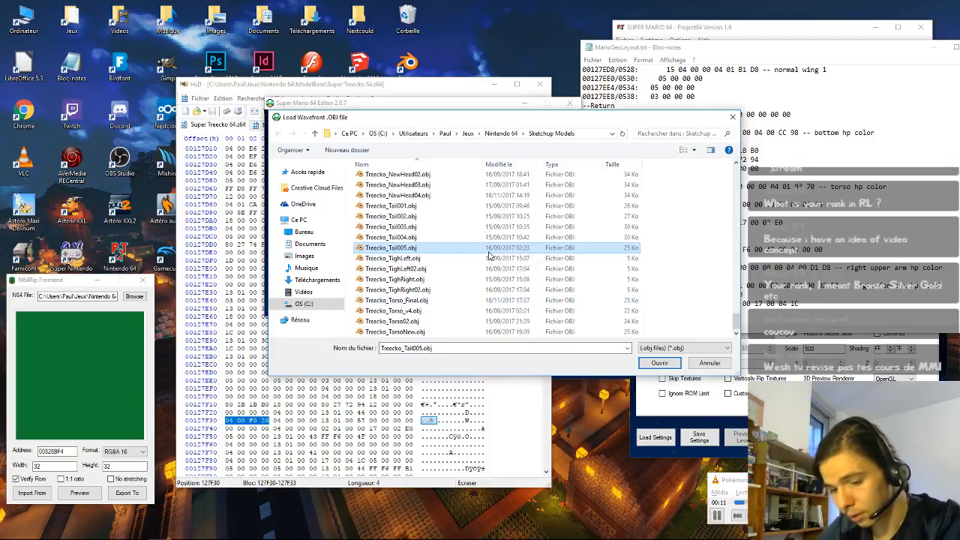
key("F2")
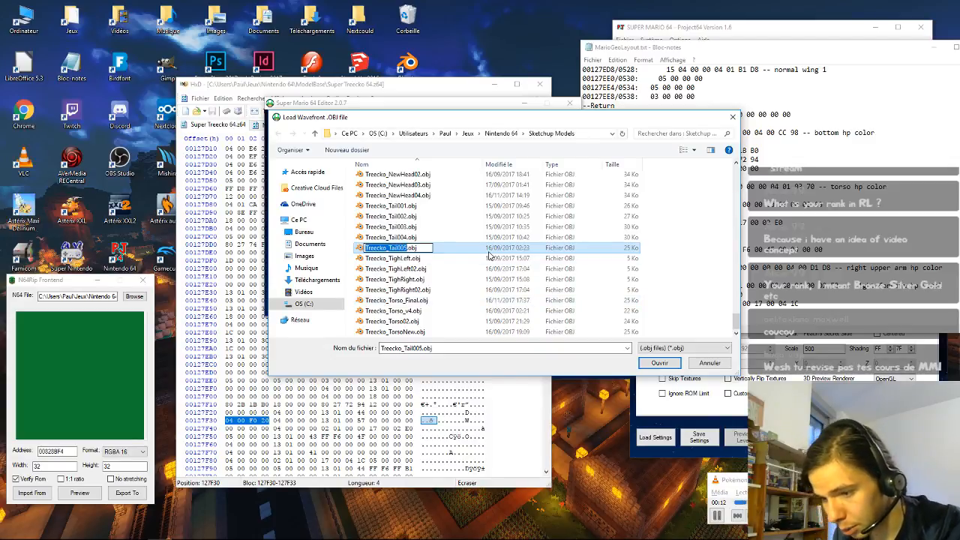
key("Right")
key("BackSpace")
key("BackSpace")
key("BackSpace")
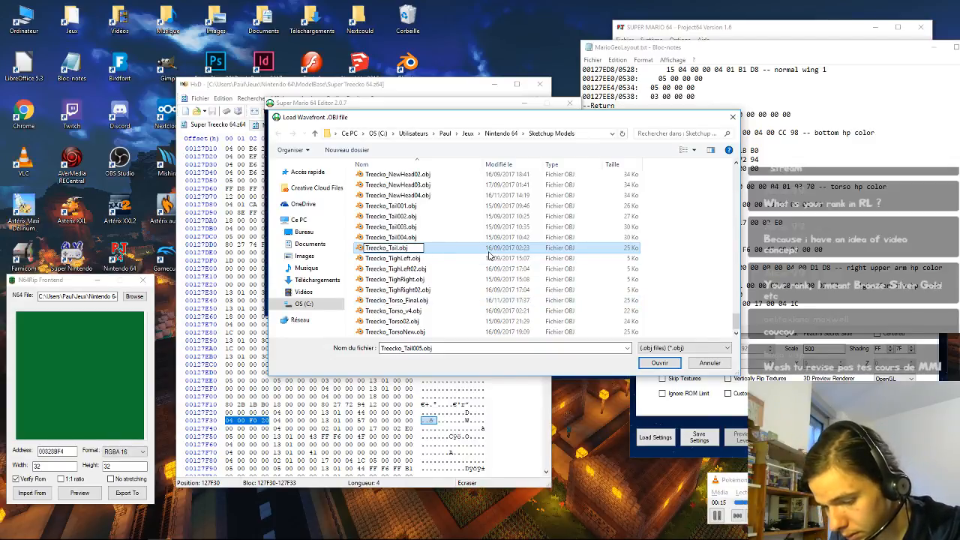
type("_Final")
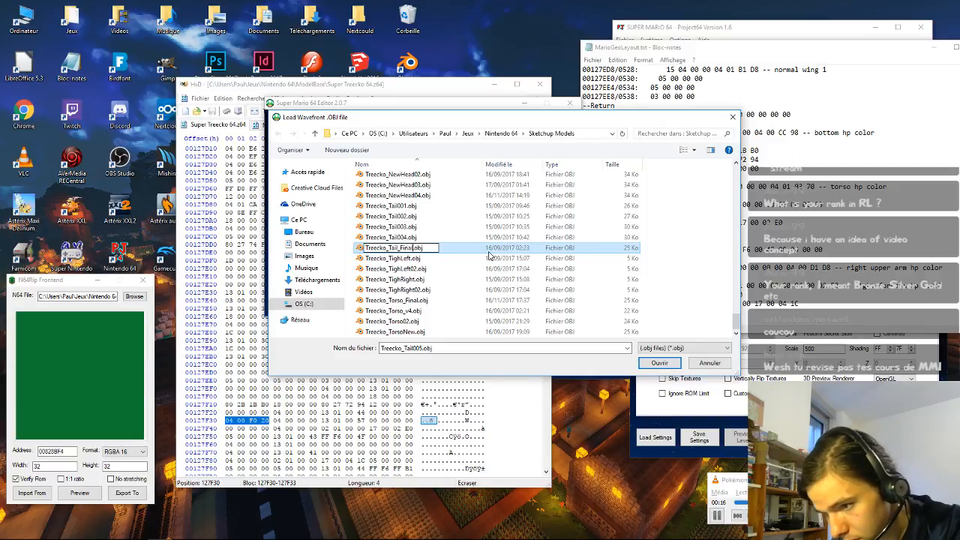
left_click(443, 269)
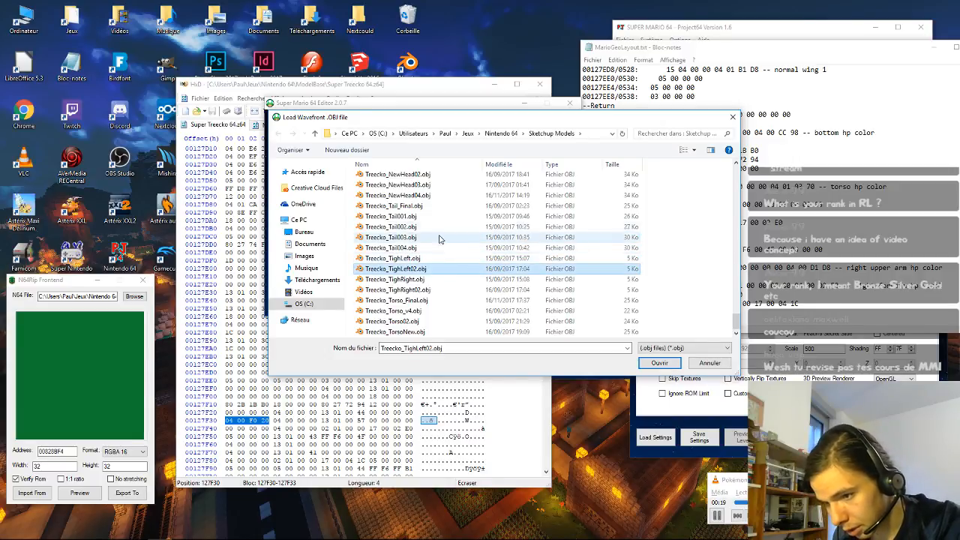
Step: Load Treecko_Tail_Final.obj as the model to import in Super Mario 64 Editor 2.0.7
double_click(442, 206)
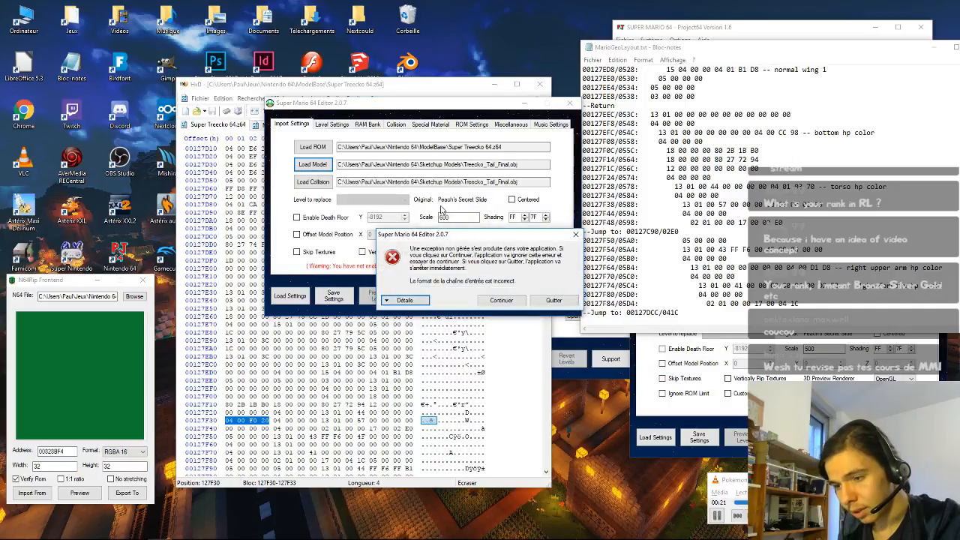
left_click(501, 300)
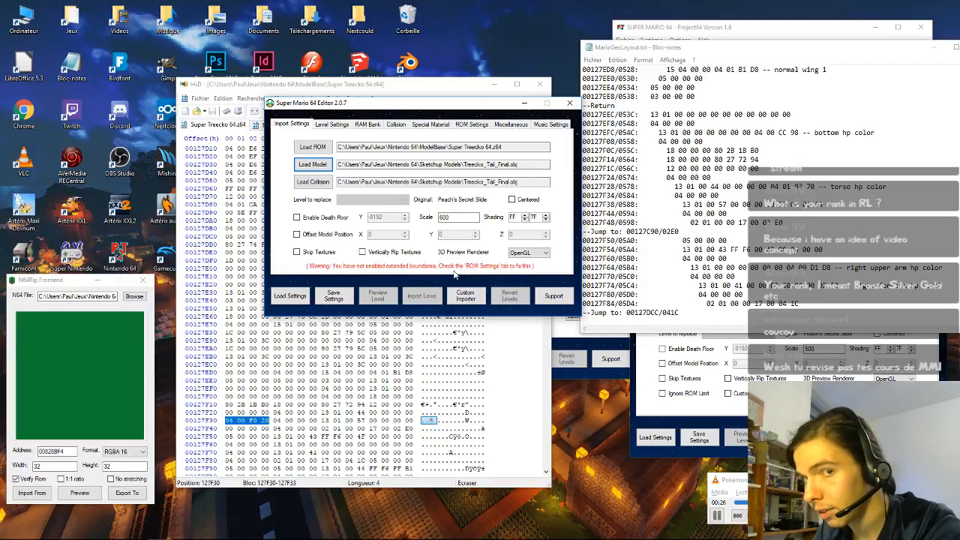
Step: Switch to Super Mario 64 Editor 2.1.3 and load Super Treecko 64.z64 from the Super Treecko 64 folder
mouse_move(251, 533)
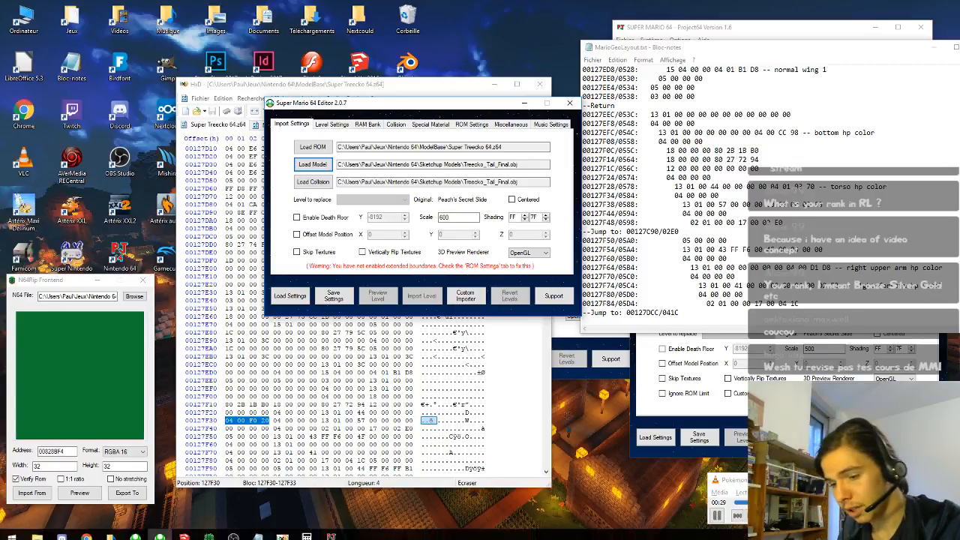
left_click(135, 530)
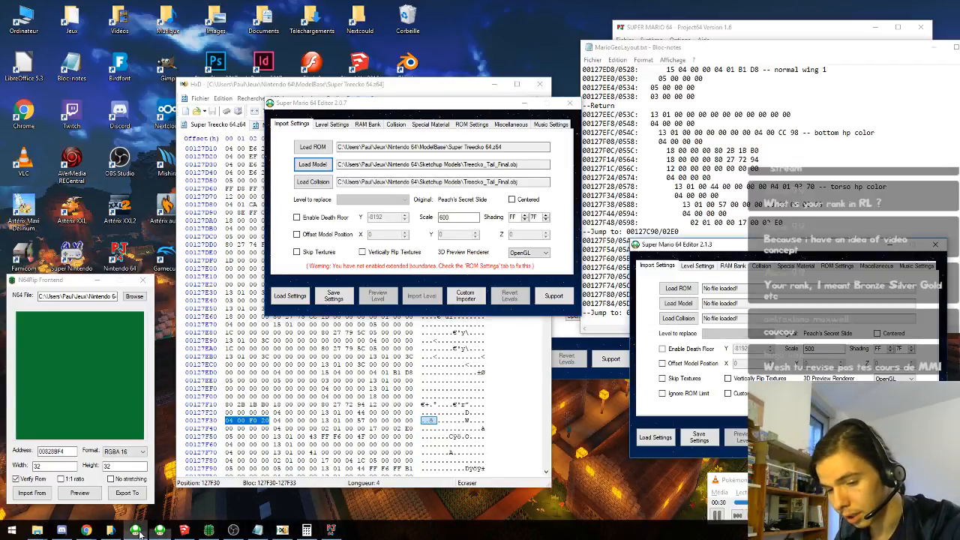
left_click_drag(698, 245, 433, 183)
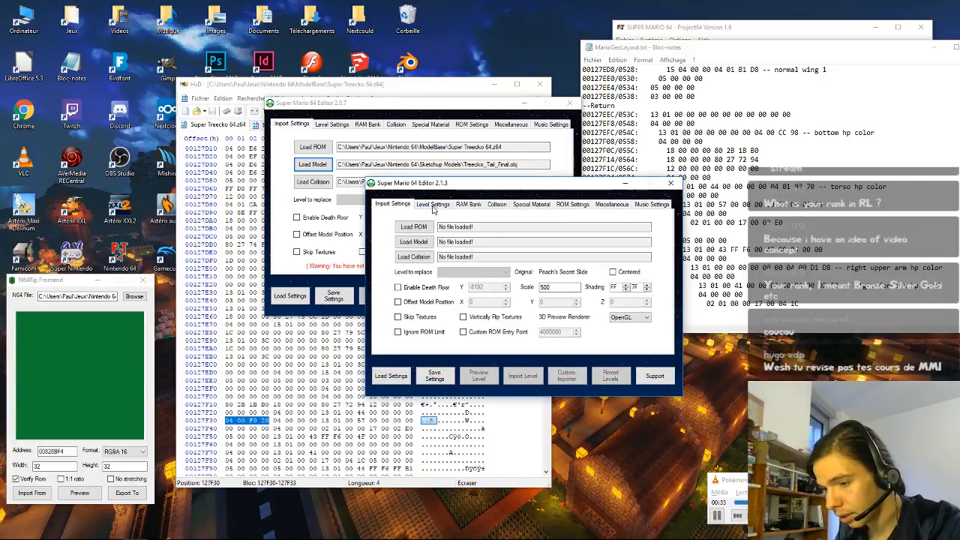
left_click(420, 227)
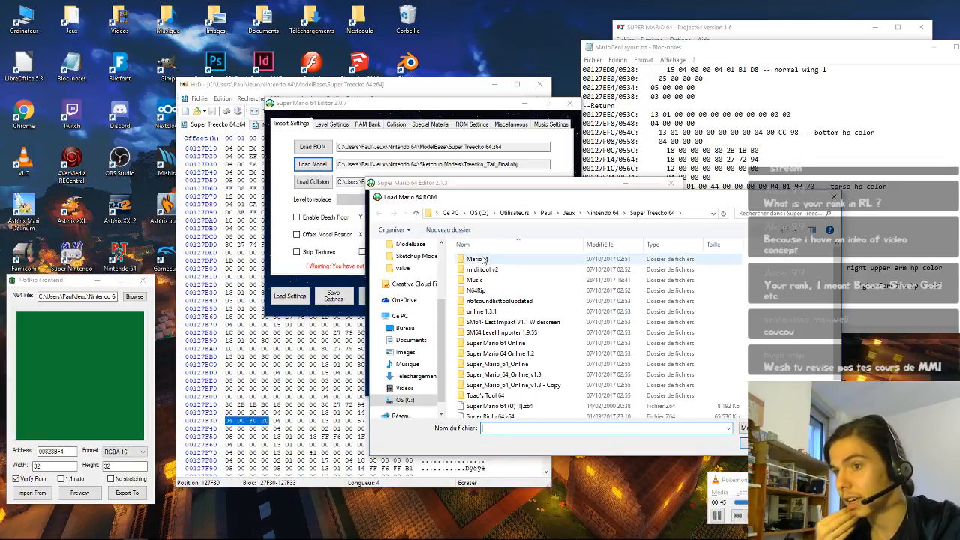
scroll(519, 330, "down", 1)
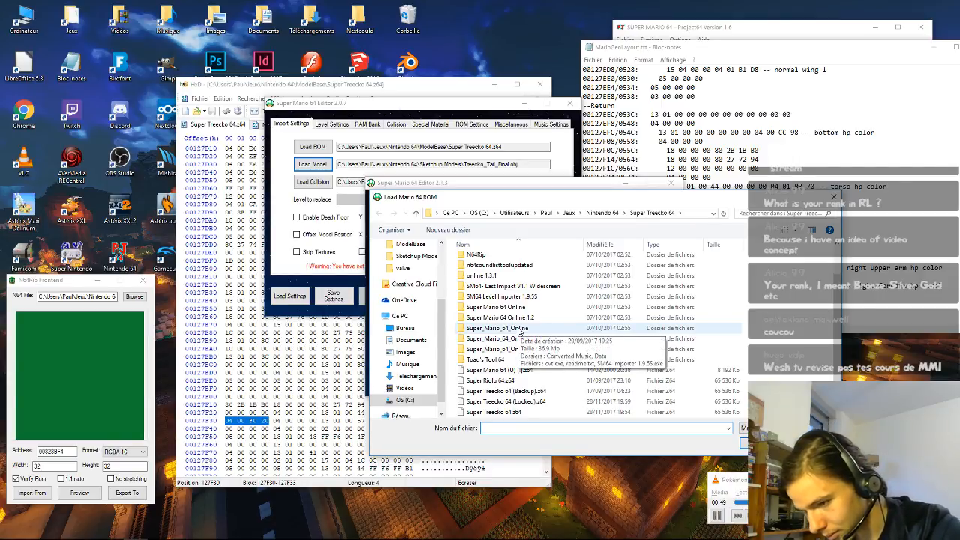
double_click(583, 414)
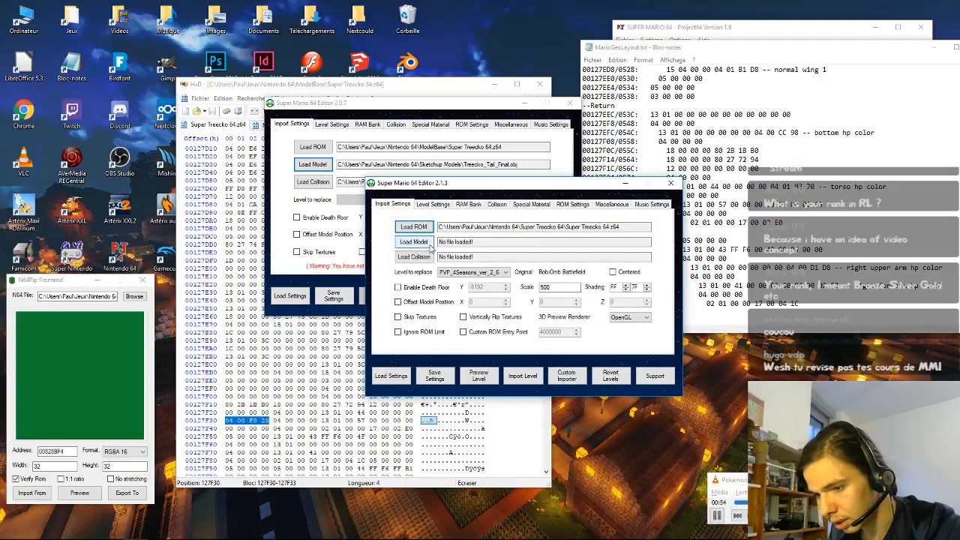
Step: Try to load Treecko_Tail_Final.obj as the model in Super Mario 64 Editor 2.1.3, and return to Editor 2.0.7
left_click(421, 246)
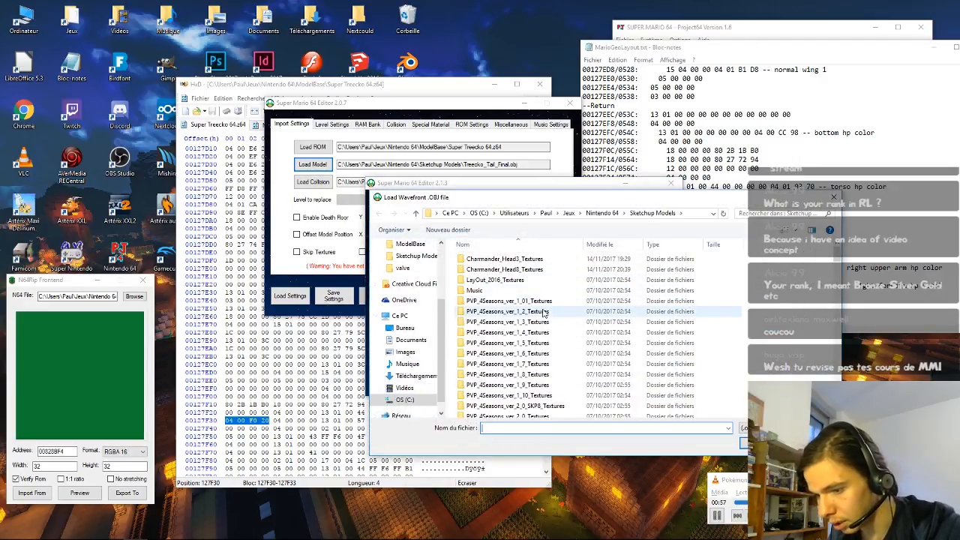
scroll(541, 299, "down", 12)
scroll(543, 312, "down", 10)
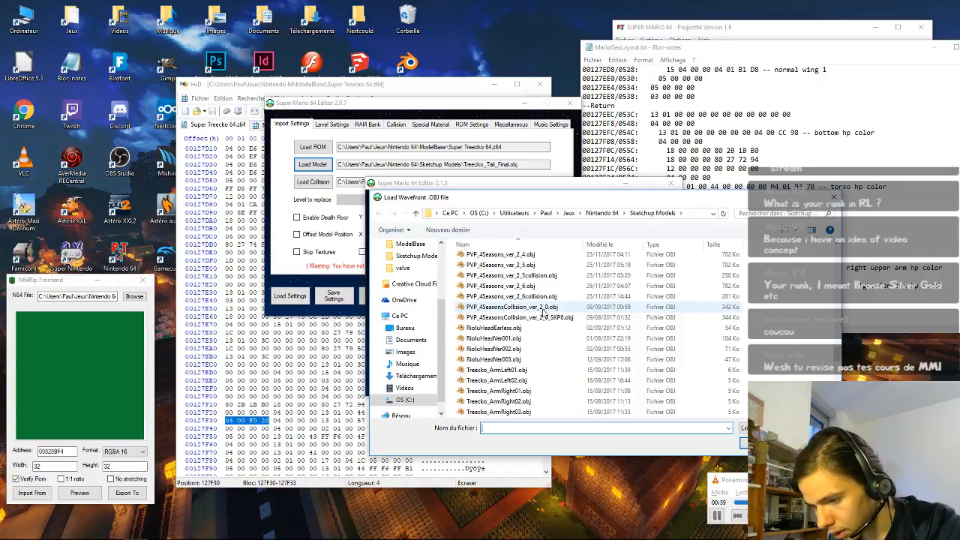
scroll(543, 313, "down", 5)
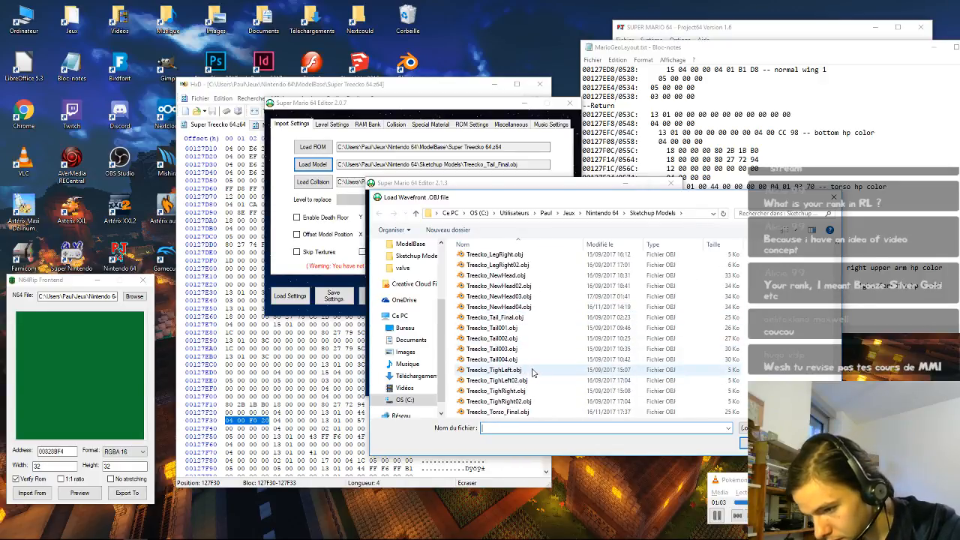
double_click(561, 317)
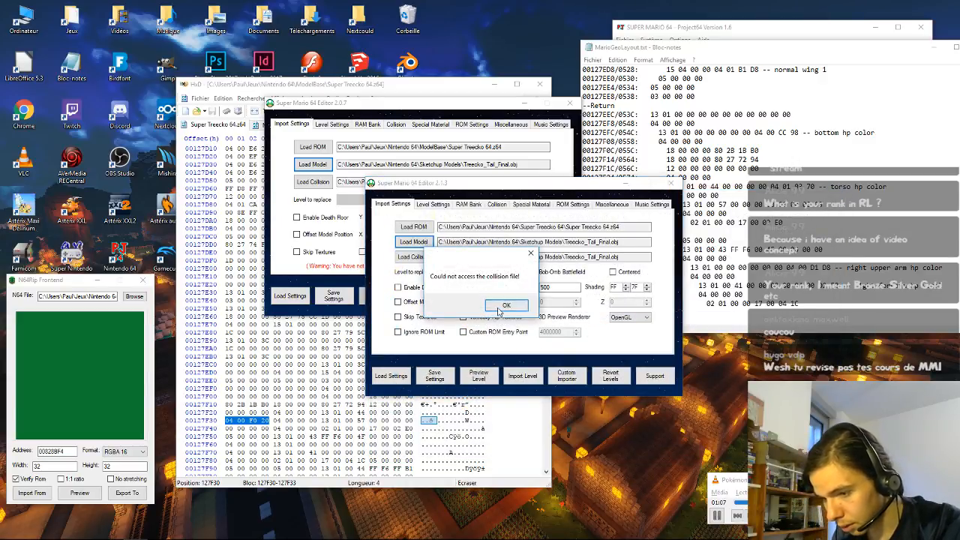
left_click(501, 307)
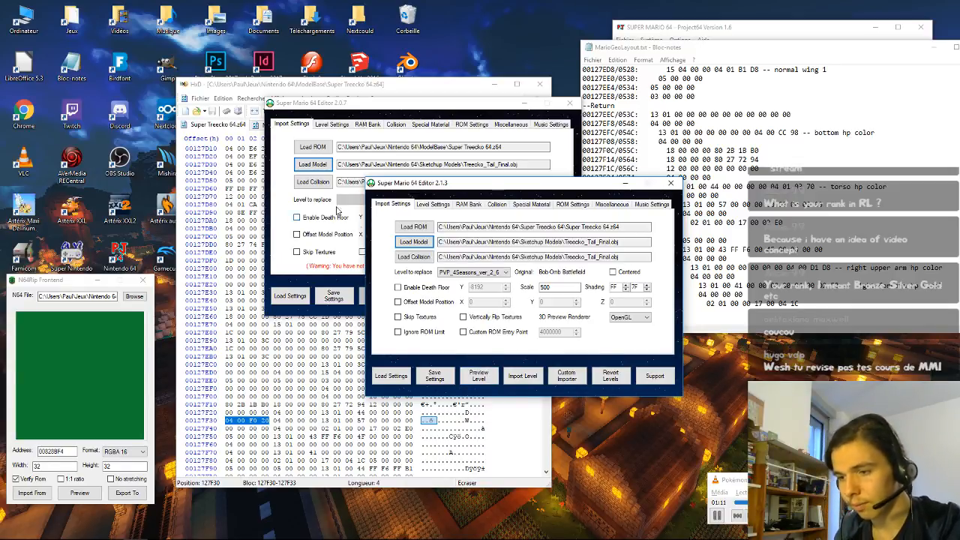
left_click(282, 174)
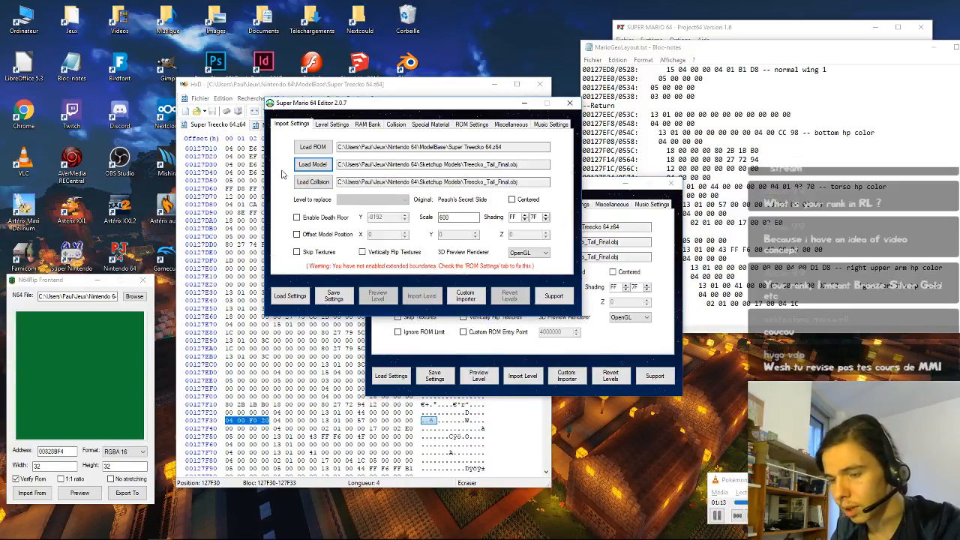
Step: Close Super Mario 64 Editor 2.0.7 without choosing another model and return to Editor 2.1.3
left_click(312, 165)
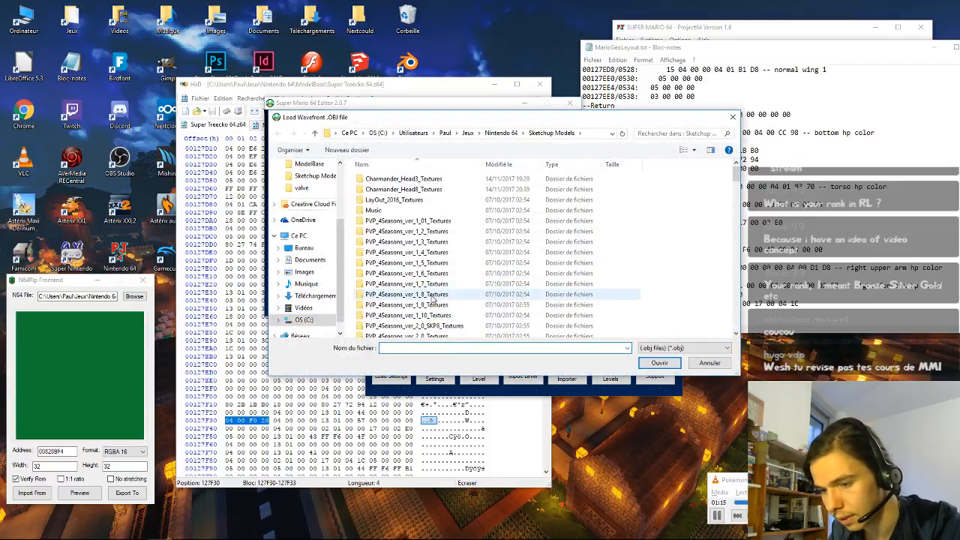
left_click(691, 363)
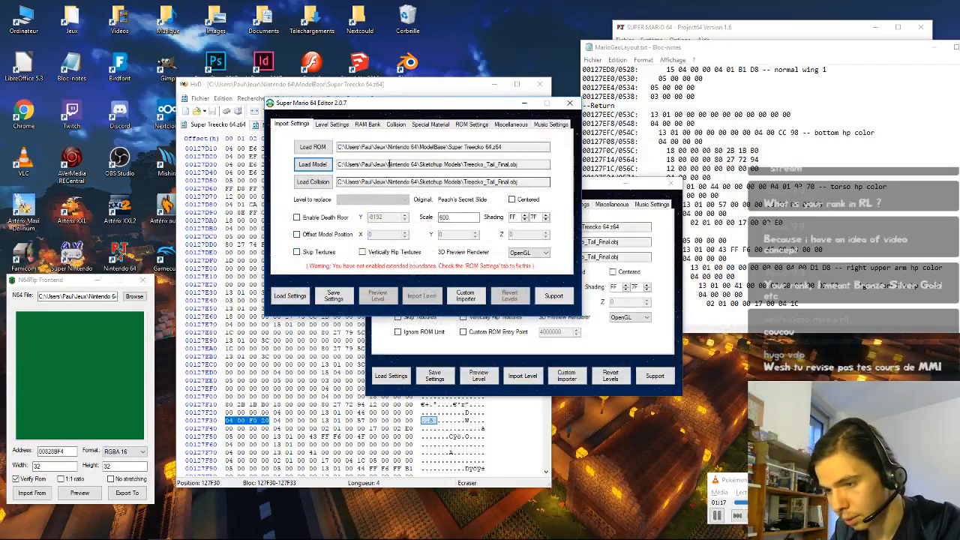
left_click(570, 102)
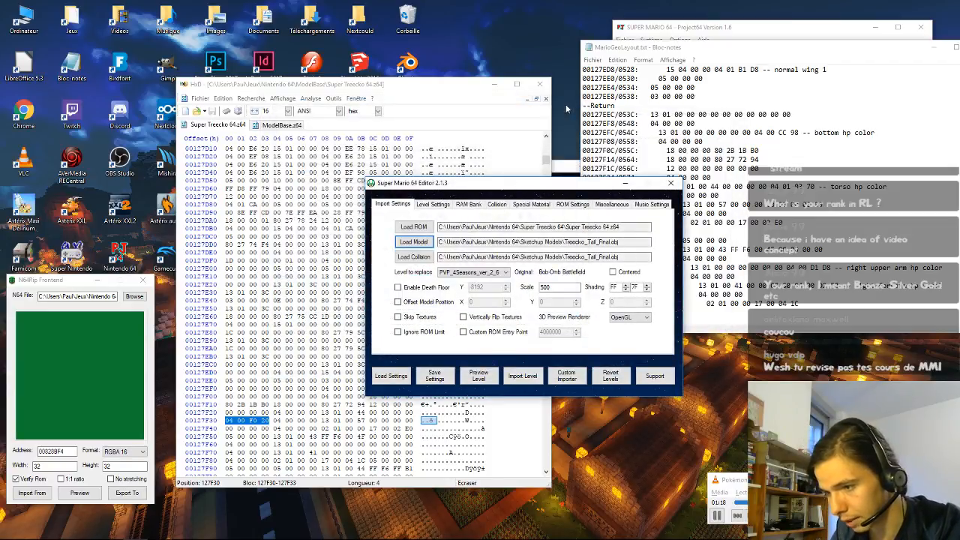
Step: Load Treecko_Tail_Final.obj from the Sketchup Models folder as the model to import
left_click(425, 245)
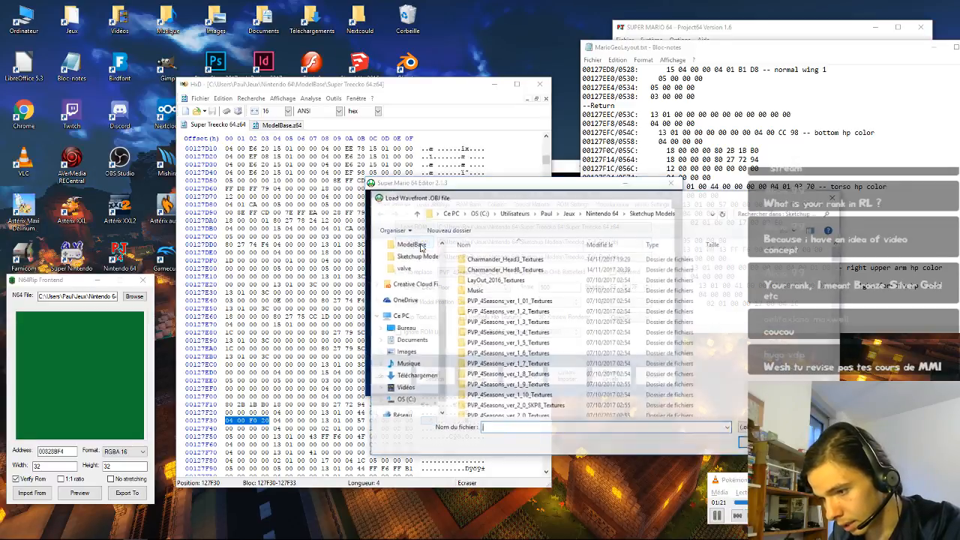
scroll(563, 398, "down", 1)
scroll(564, 397, "down", 10)
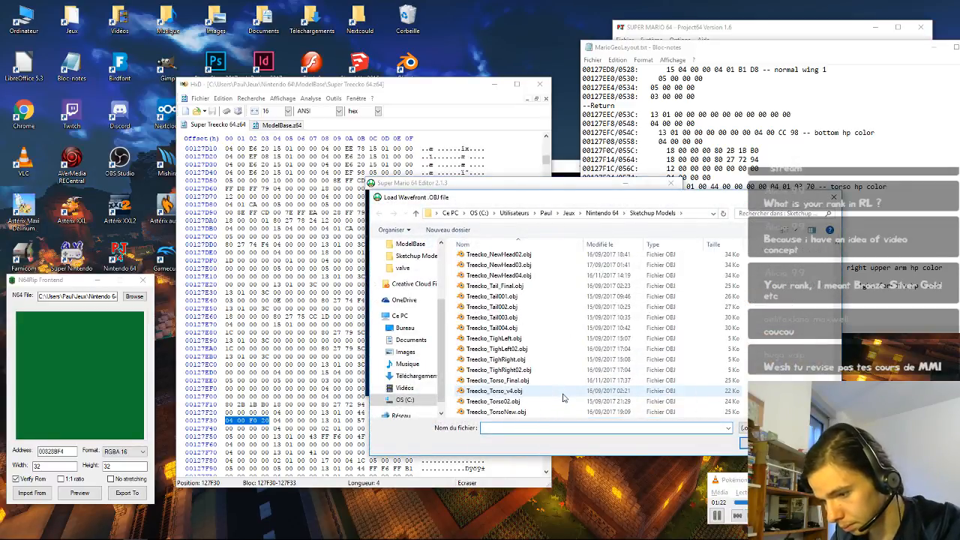
double_click(521, 286)
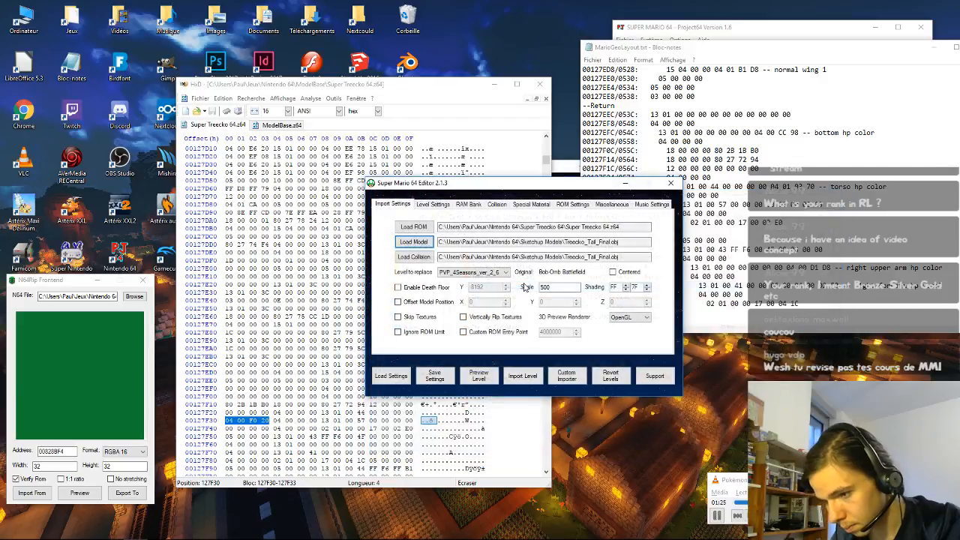
Step: Preview the loaded tail model in 3D, then close the preview
left_click(500, 300)
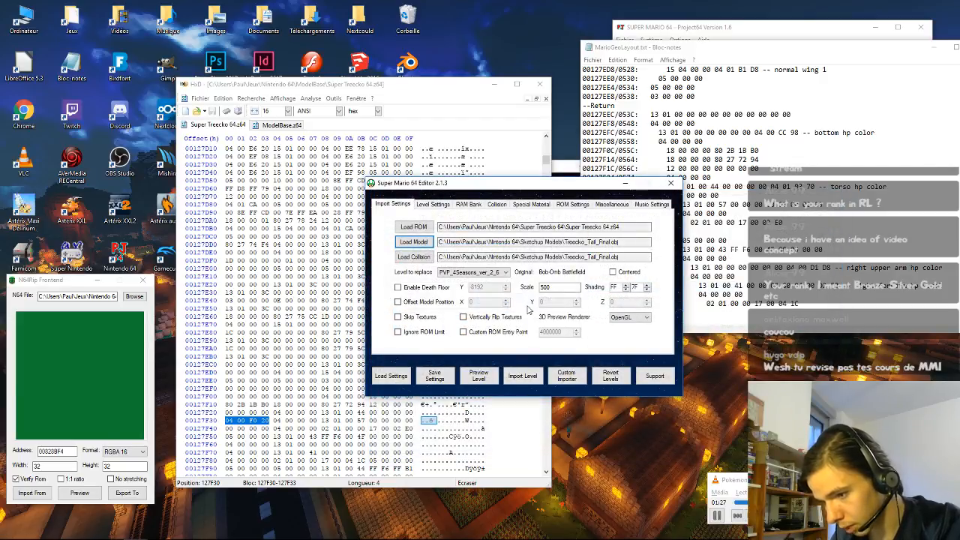
left_click(478, 379)
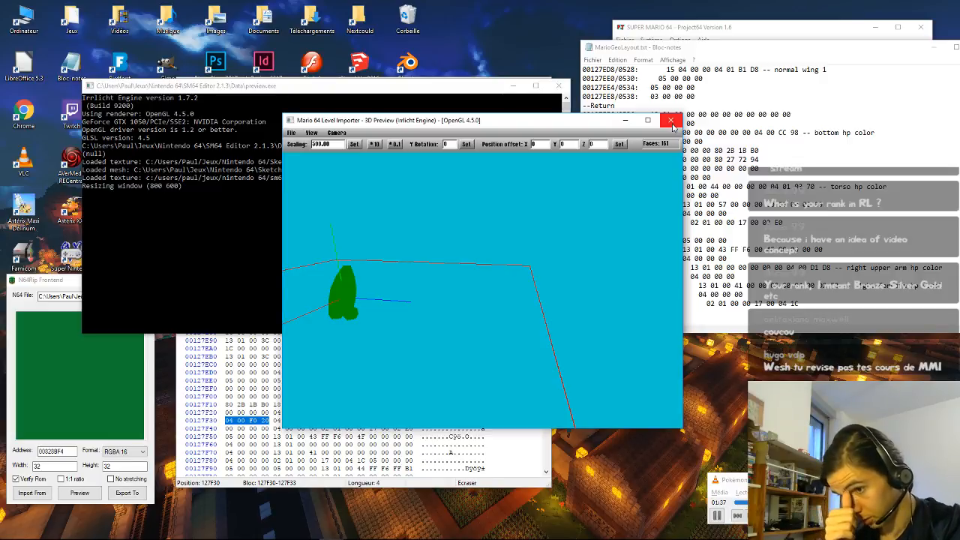
left_click(671, 121)
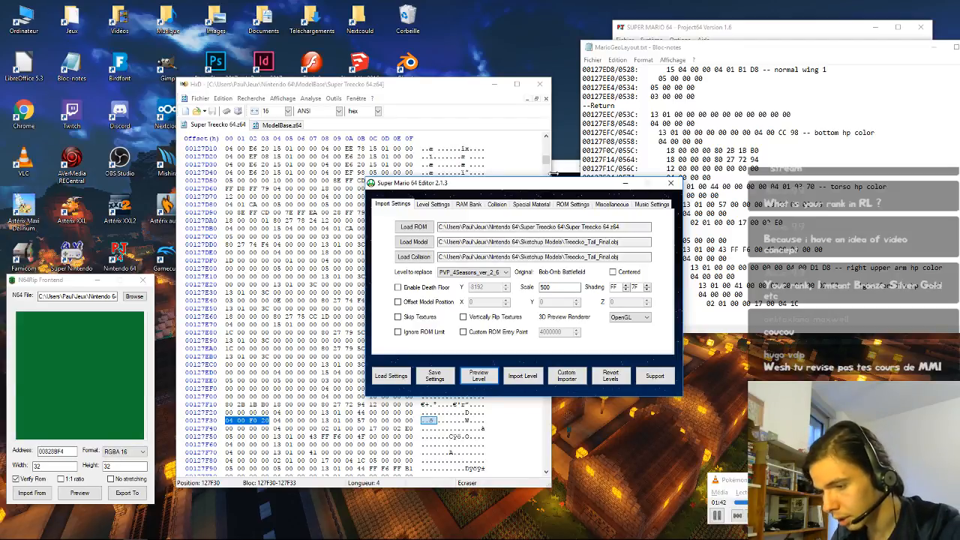
Step: Import the tail model into the Mario (Ext.) - Bottom entry with the Custom Model Importer and decline the conversion log
double_click(543, 287)
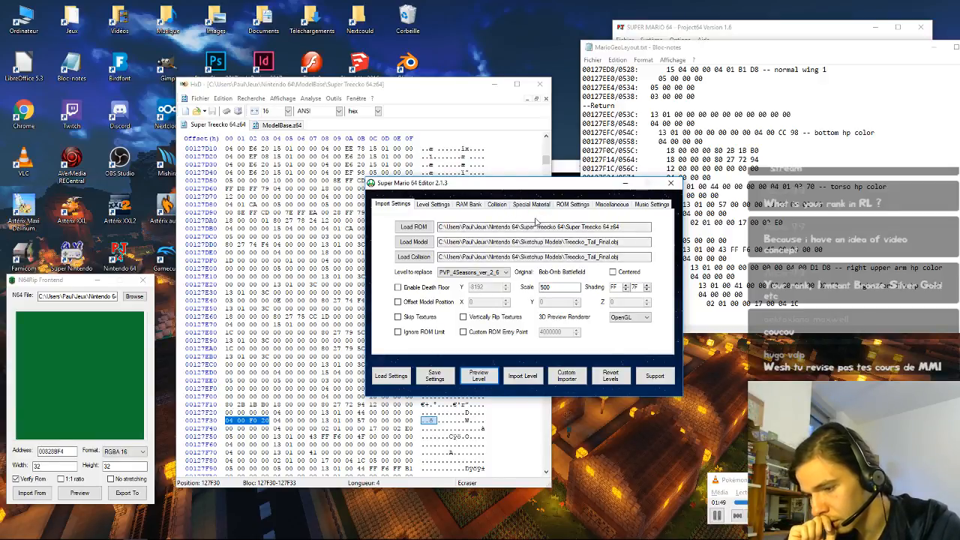
left_click(566, 376)
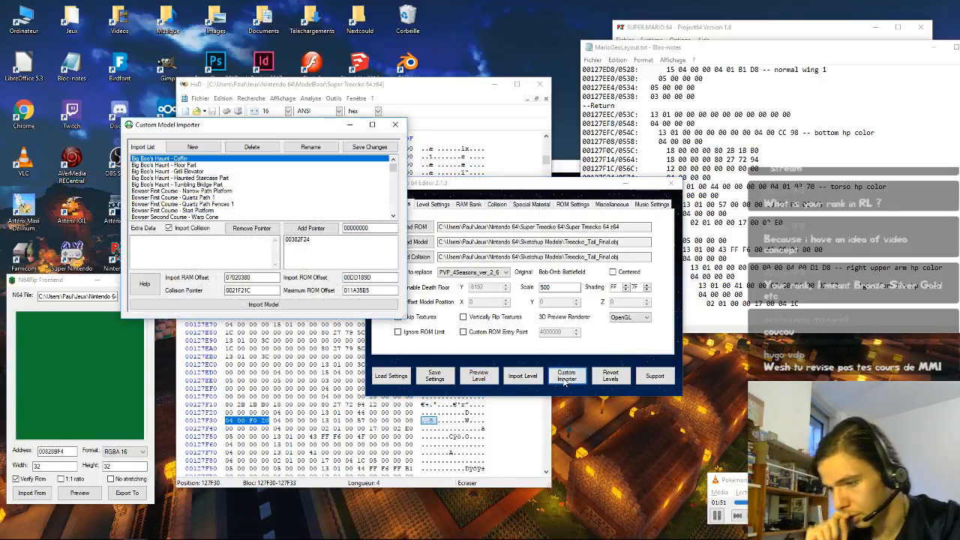
left_click(200, 217)
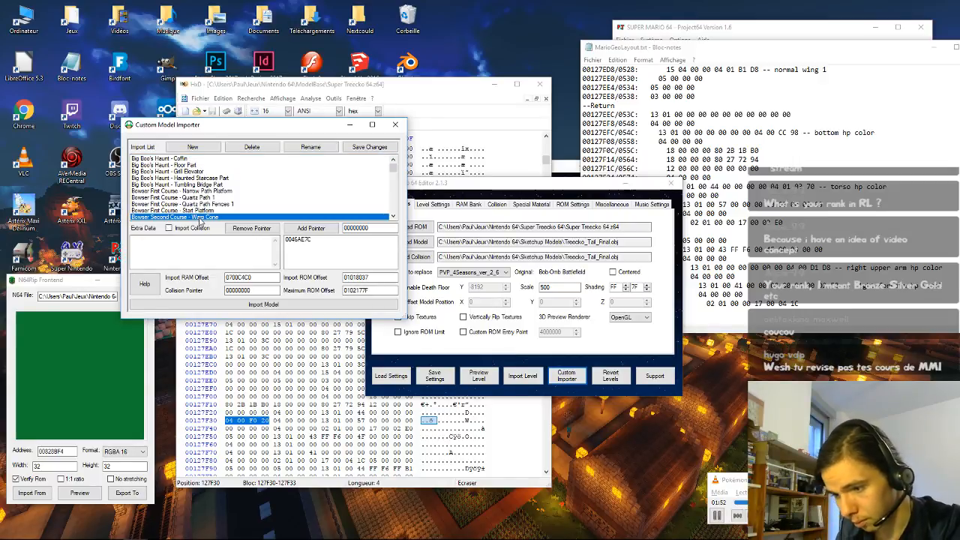
key("Down")
key("Down")
key("Down")
key("Down")
key("Down")
key("Down")
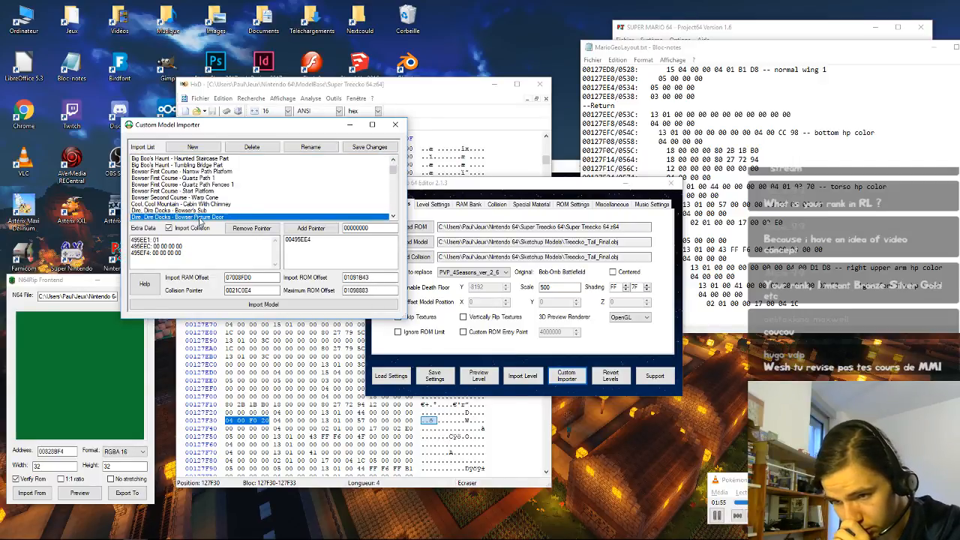
key("Down")
key("Down")
key("Down")
key("Down")
key("Down")
key("Down")
key("Down")
key("Down")
key("Down")
key("Down")
key("Down")
key("Down")
key("Down")
key("Down")
key("Down")
key("Down")
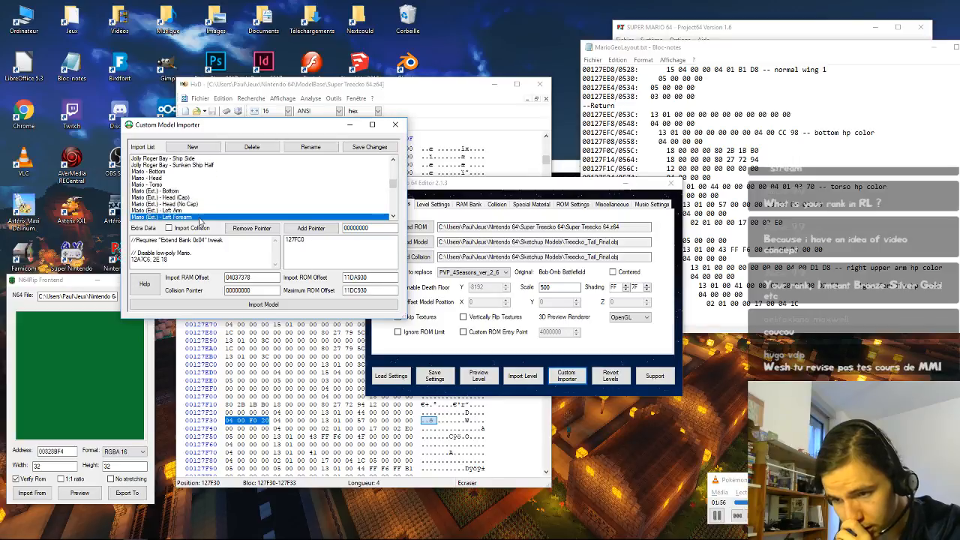
key("Down")
key("Down")
key("Down")
key("Down")
key("Down")
key("Down")
key("Down")
key("Down")
key("Down")
key("Down")
key("Down")
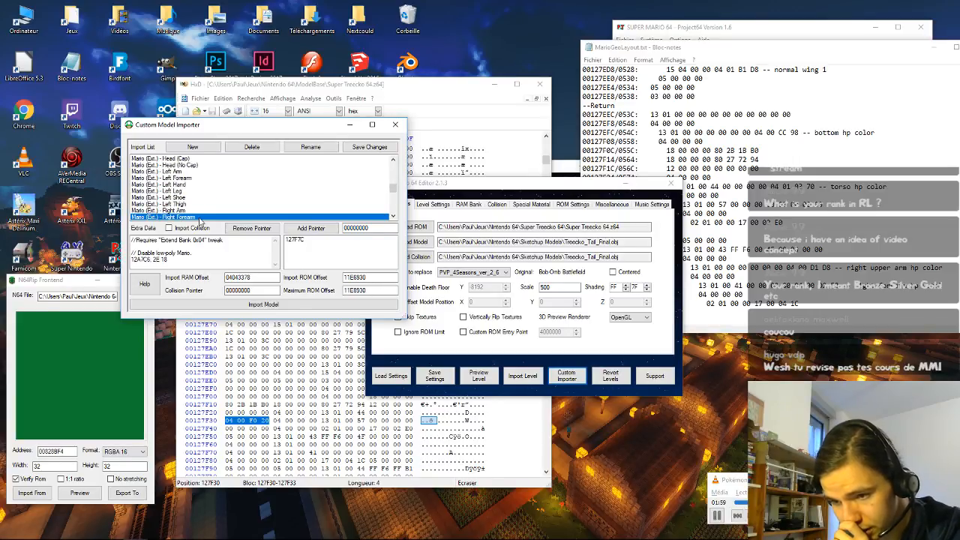
key("Down")
key("Up")
key("Up")
key("Up")
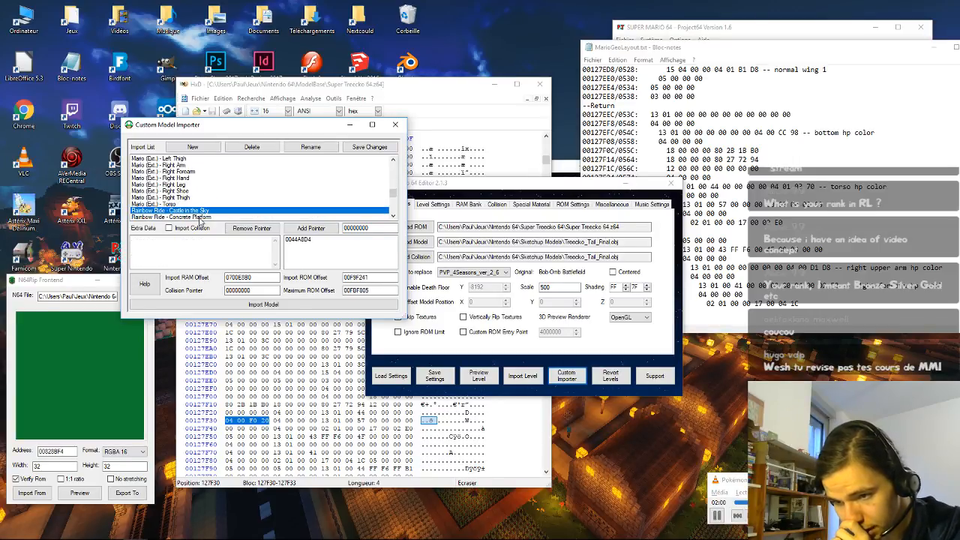
key("Up")
key("Up")
key("Up")
key("Up")
key("Up")
key("Up")
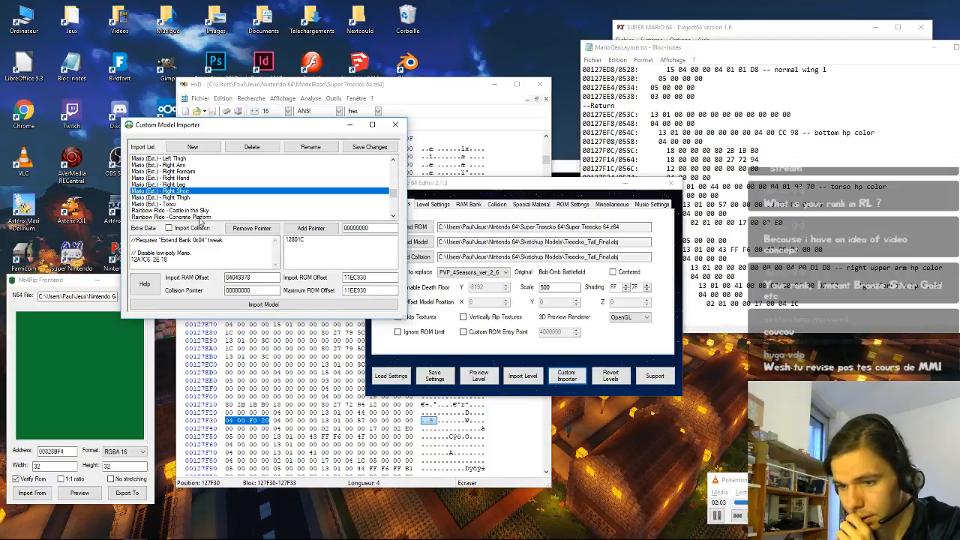
key("Up")
key("Up")
key("Up")
key("Up")
key("Up")
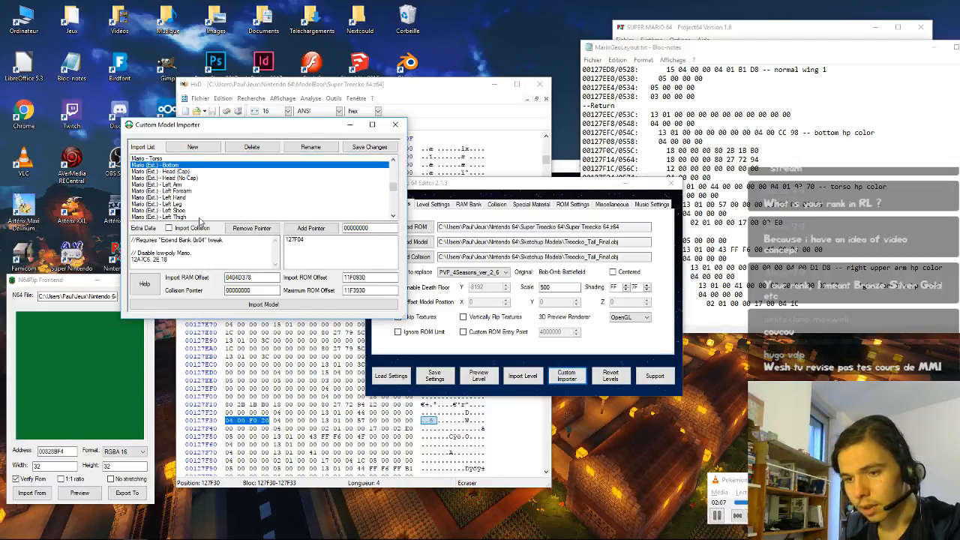
left_click(275, 303)
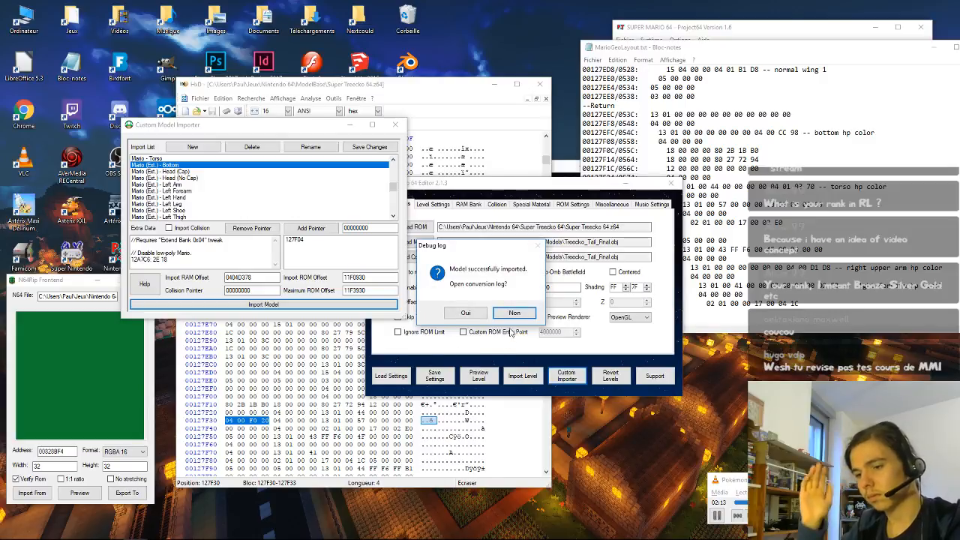
left_click(513, 313)
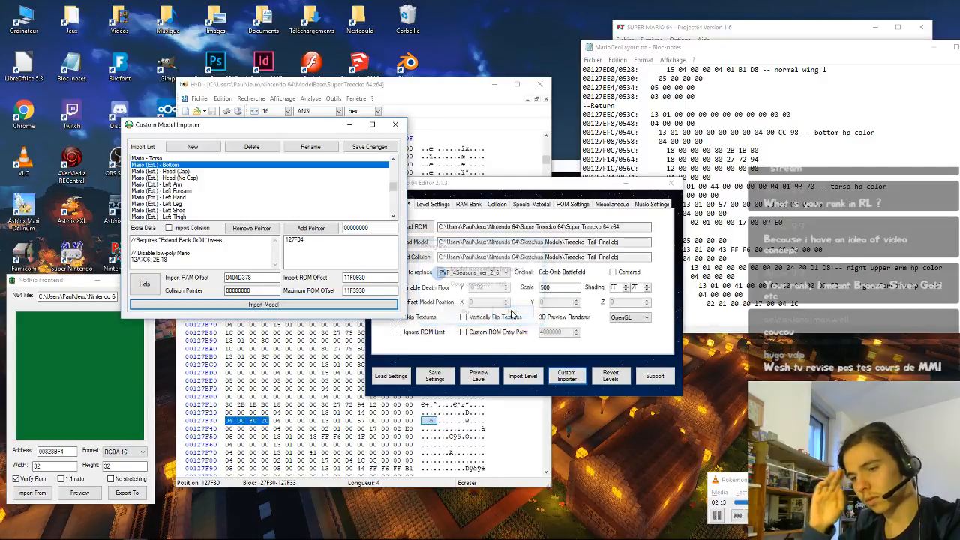
Step: Switch to Project64, run Super Treecko 64.z64 from the Super Treecko 64 folder, inspect the tail in game and stop the emulation
left_click(665, 28)
left_click(624, 40)
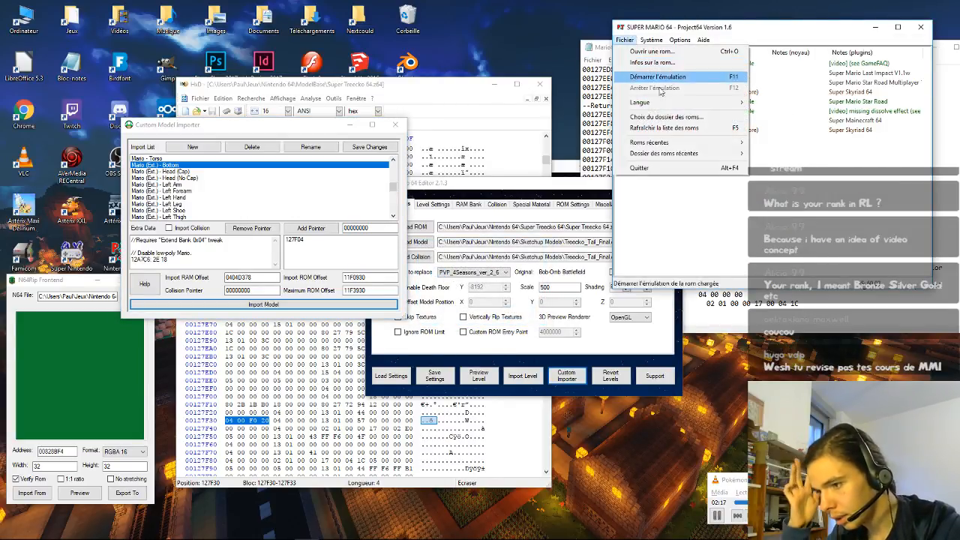
mouse_move(687, 143)
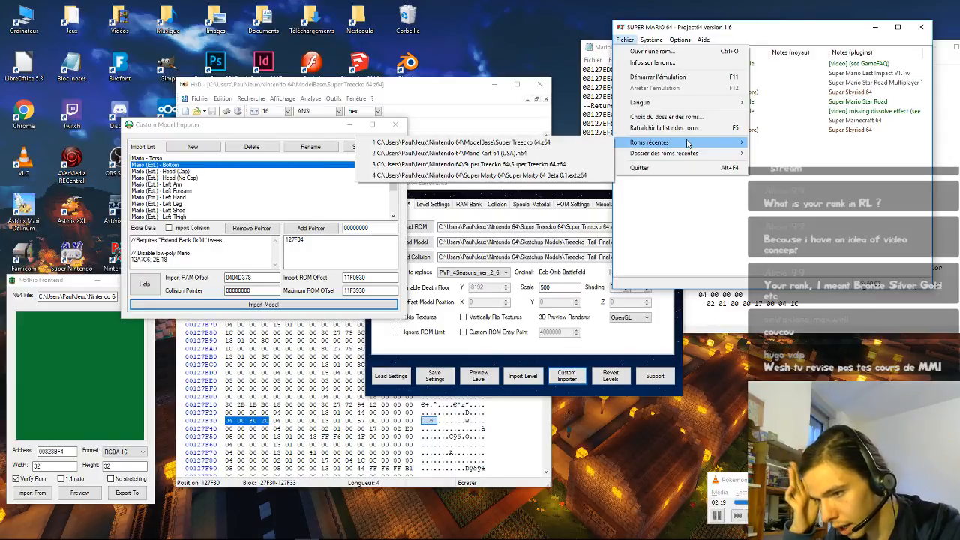
left_click(602, 163)
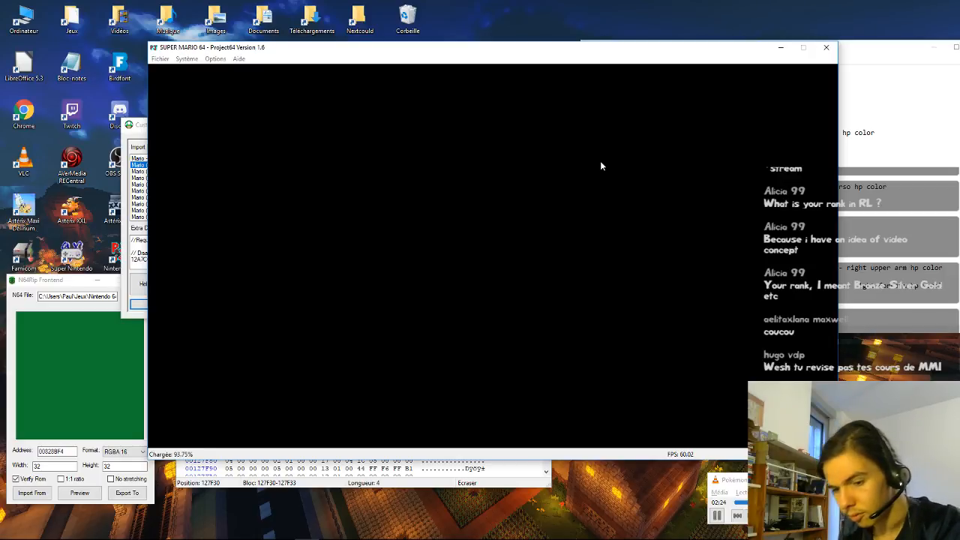
key("Return")
key("Return")
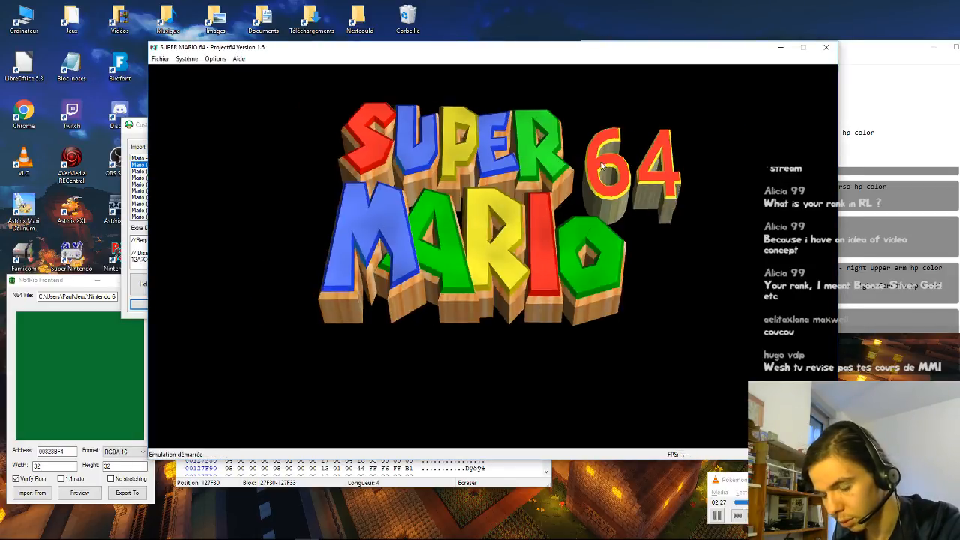
key("Return")
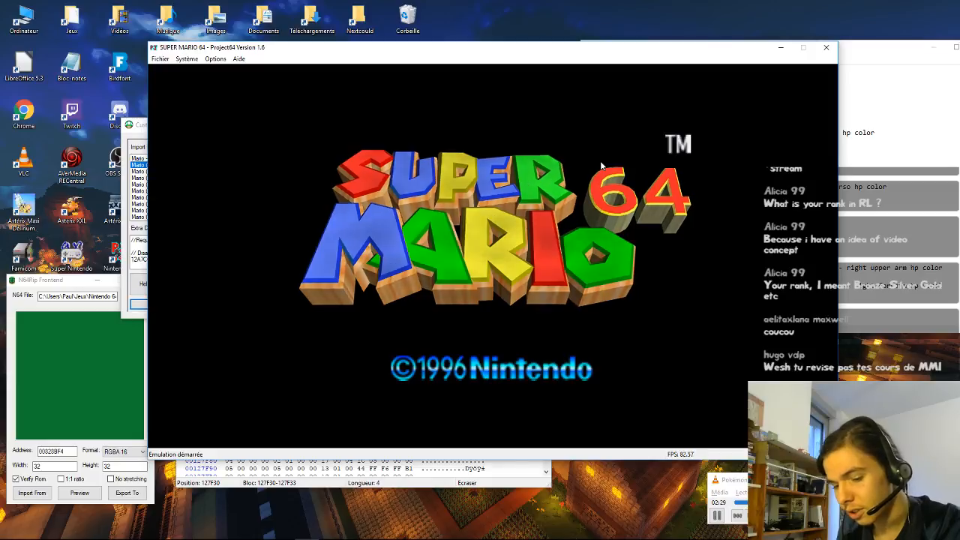
key("Return")
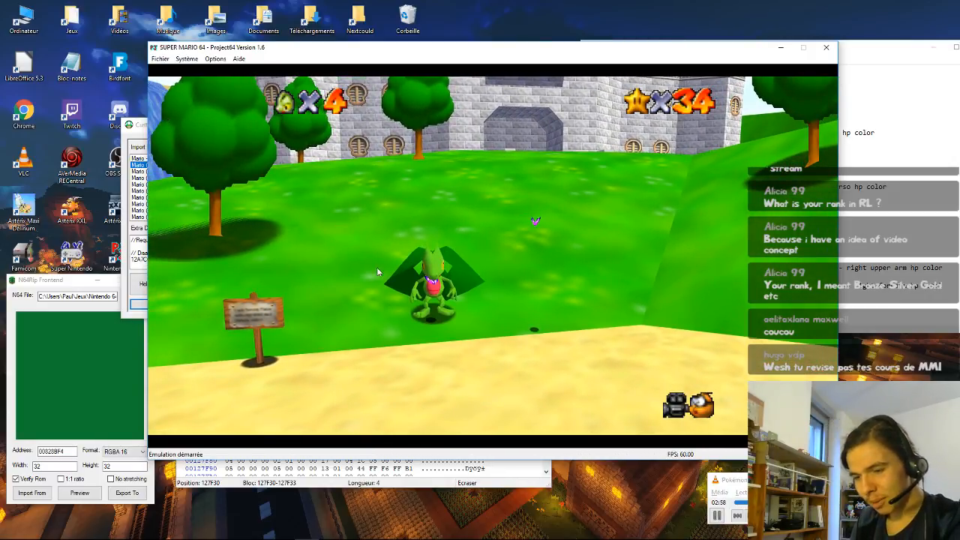
key("F12")
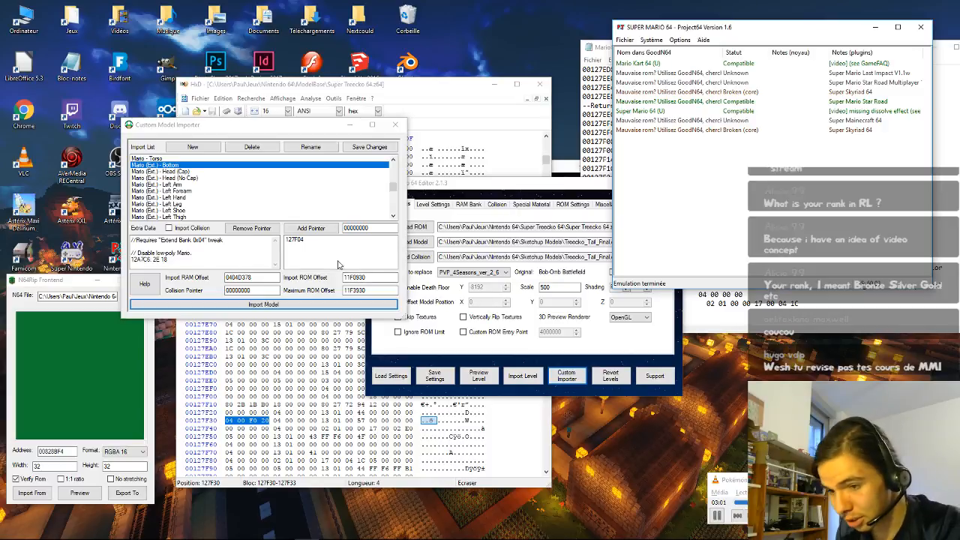
Step: Set the model scale to 150 and re-import the tail into the Mario (Ext.) - Bottom entry, declining the conversion log
left_click(395, 124)
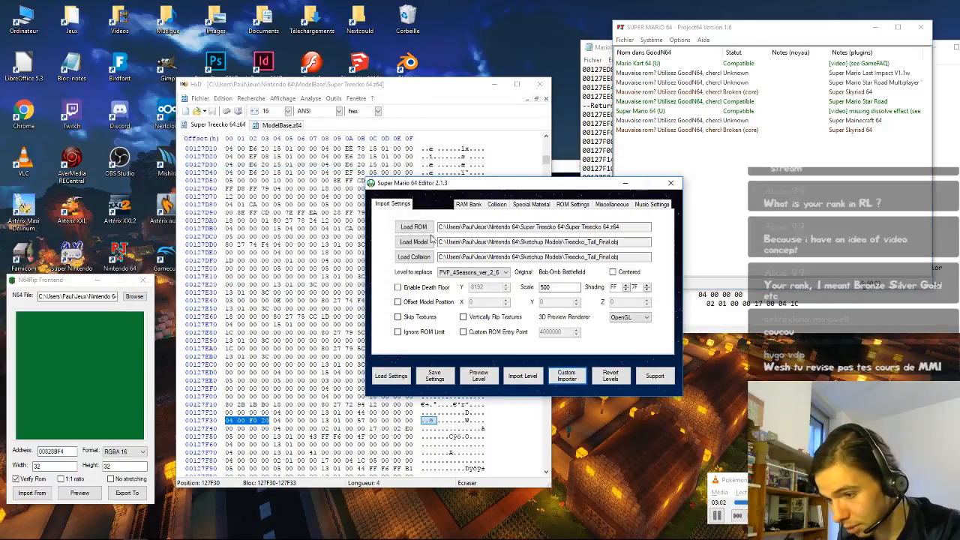
double_click(555, 286)
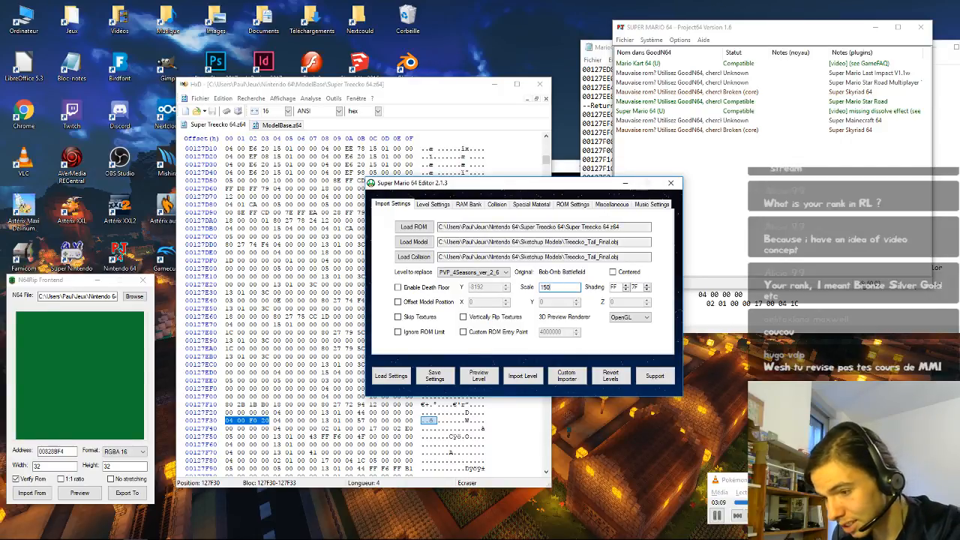
left_click(568, 377)
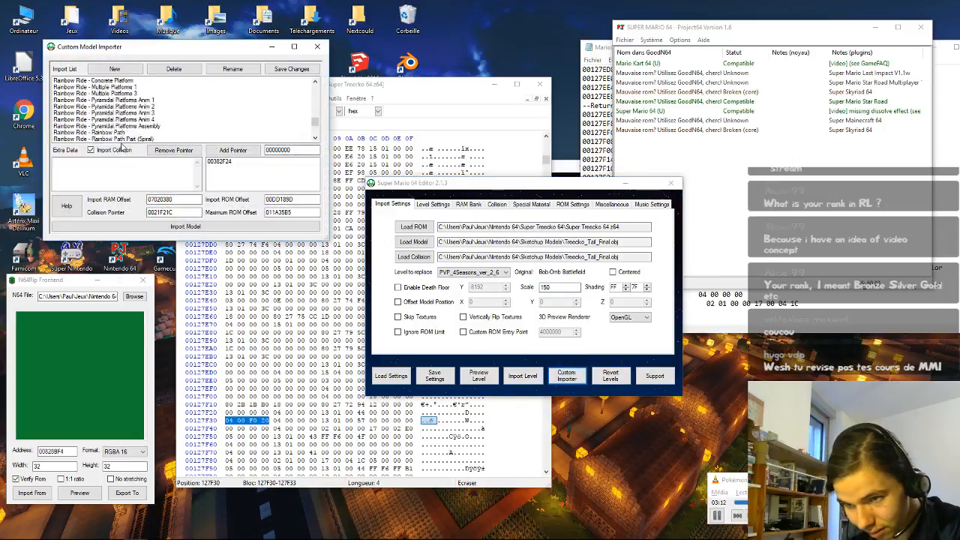
scroll(121, 141, "down", 3)
left_click(144, 114)
key("Up")
key("Up")
key("Up")
key("Up")
key("Up")
key("Up")
key("Up")
key("Up")
key("Up")
key("Up")
key("Up")
key("Up")
key("Up")
key("Up")
key("Up")
key("Up")
key("Up")
key("Up")
key("Up")
key("Up")
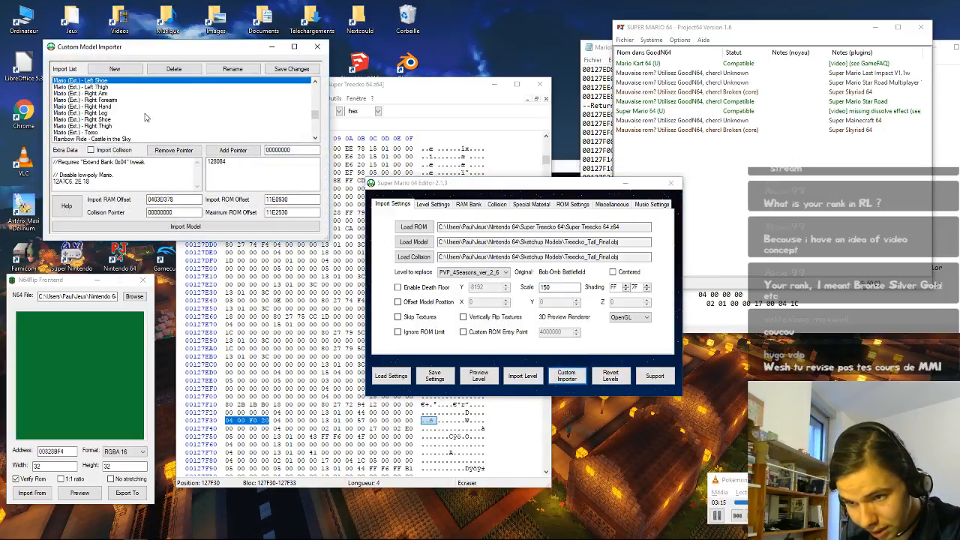
key("Up")
key("Up")
key("Up")
key("Up")
key("Up")
key("Up")
key("Up")
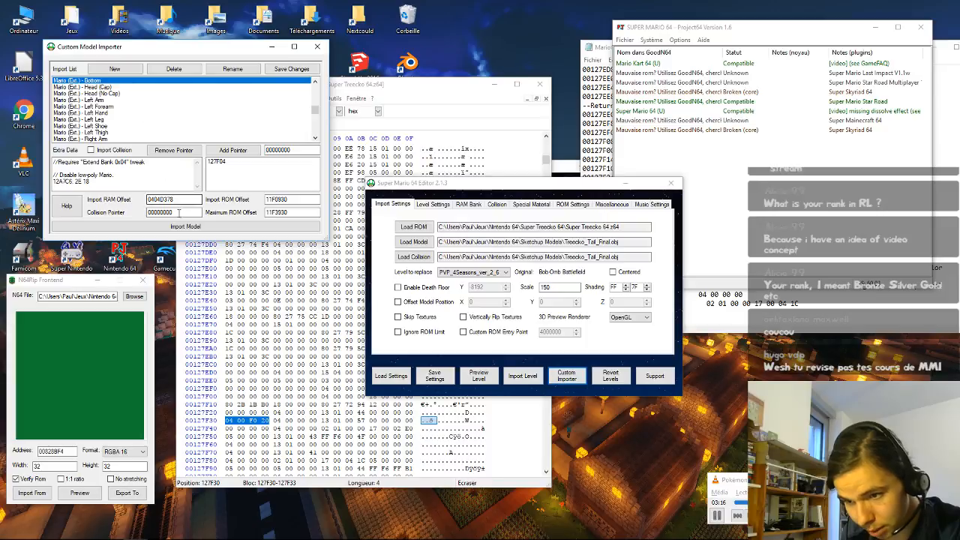
left_click(180, 226)
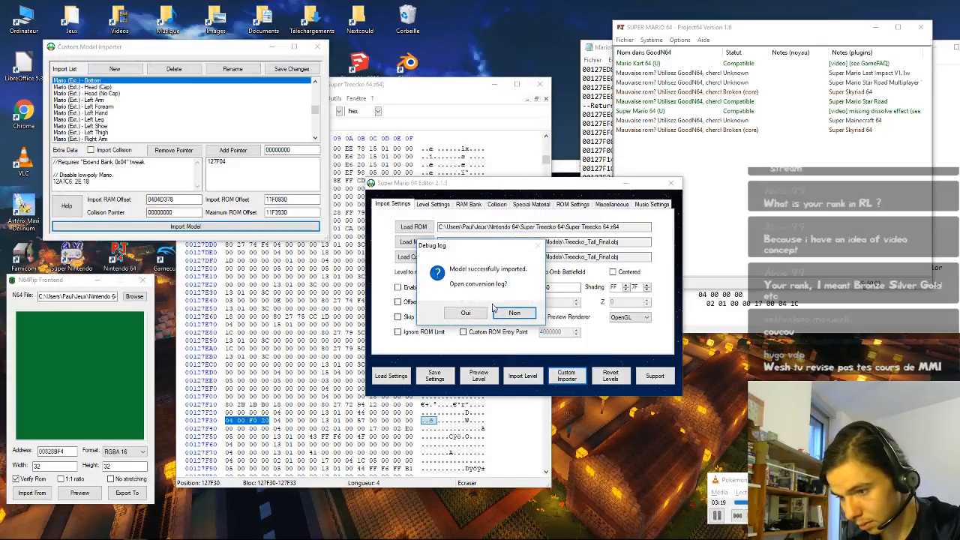
left_click(497, 312)
Step: Switch to Project64, run Super Treecko 64.z64 from the Super Treecko 64 folder, inspect the 150-scale tail from several angles and stop the emulation
left_click(630, 41)
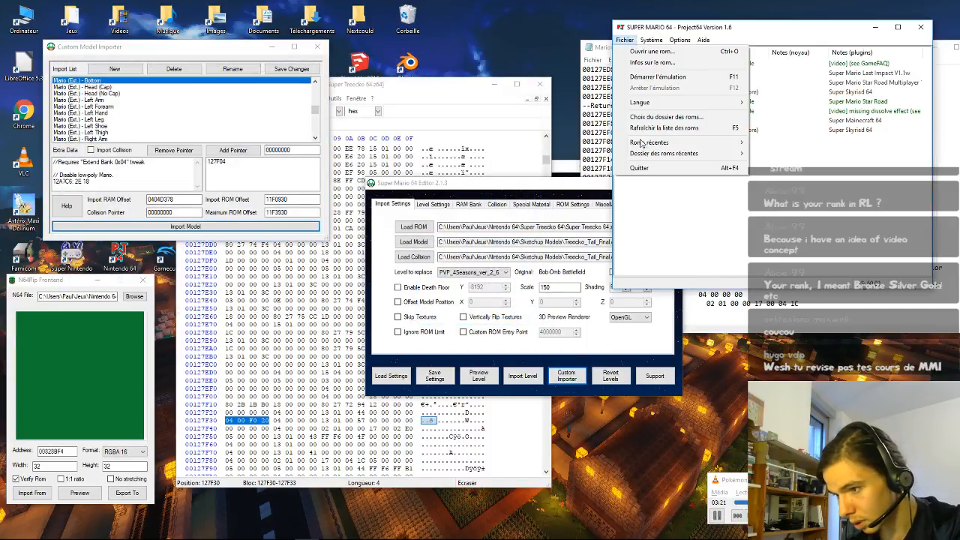
mouse_move(645, 142)
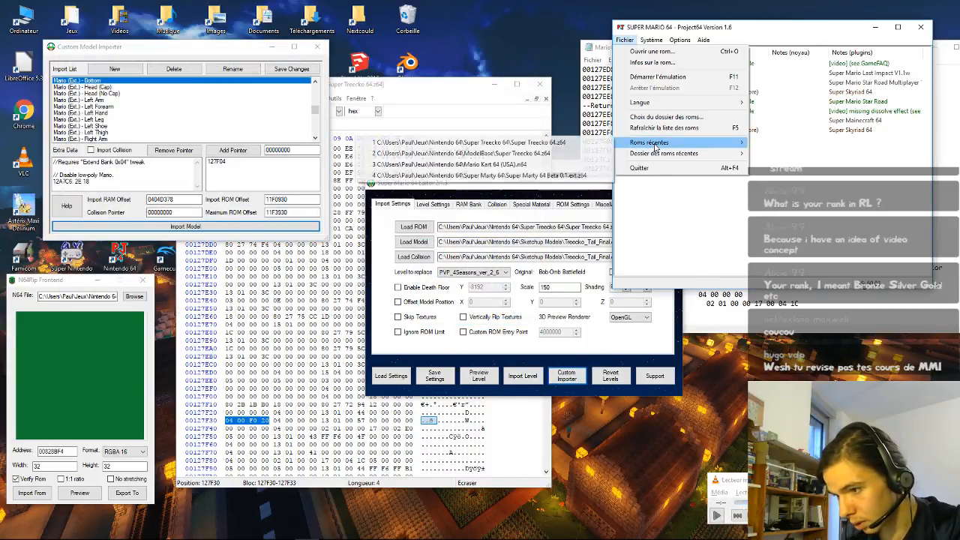
left_click(570, 142)
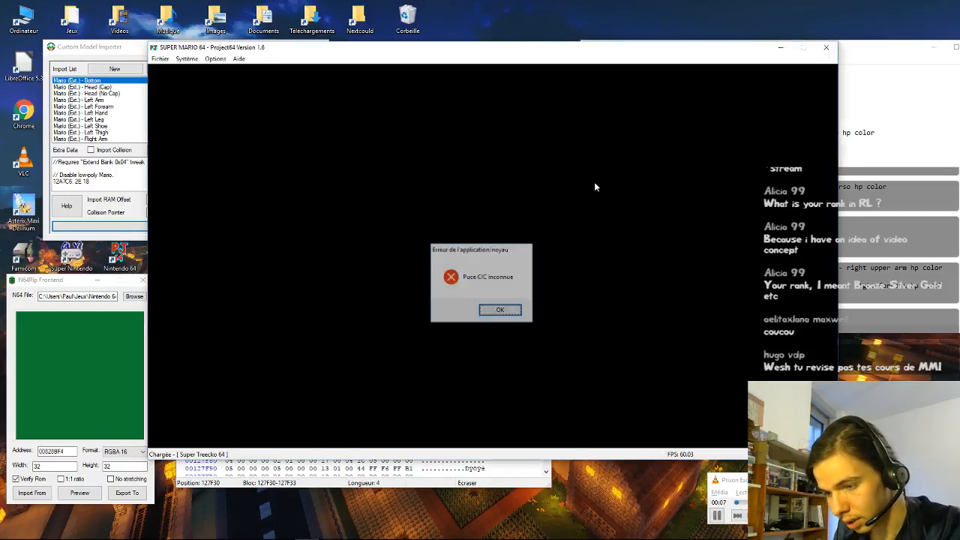
key("Return")
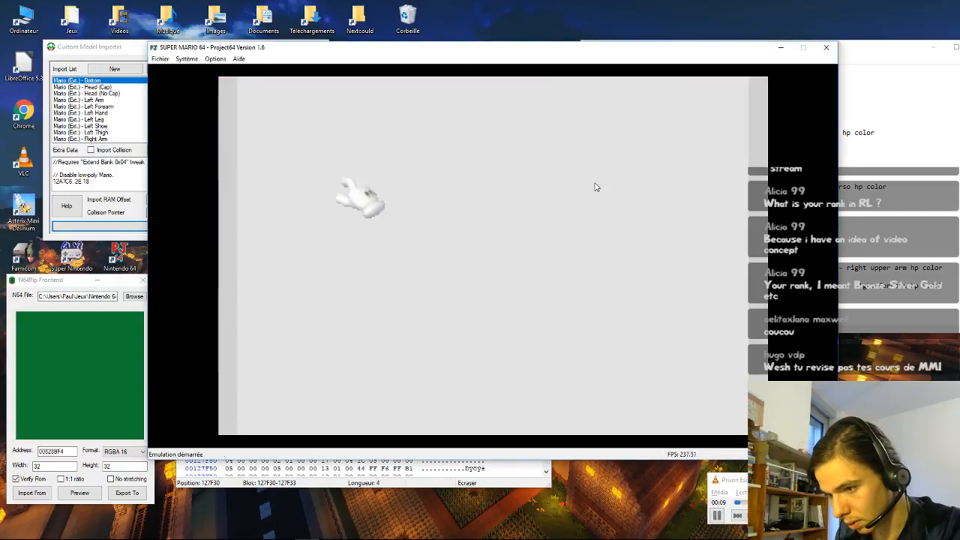
key("F7")
key("Right")
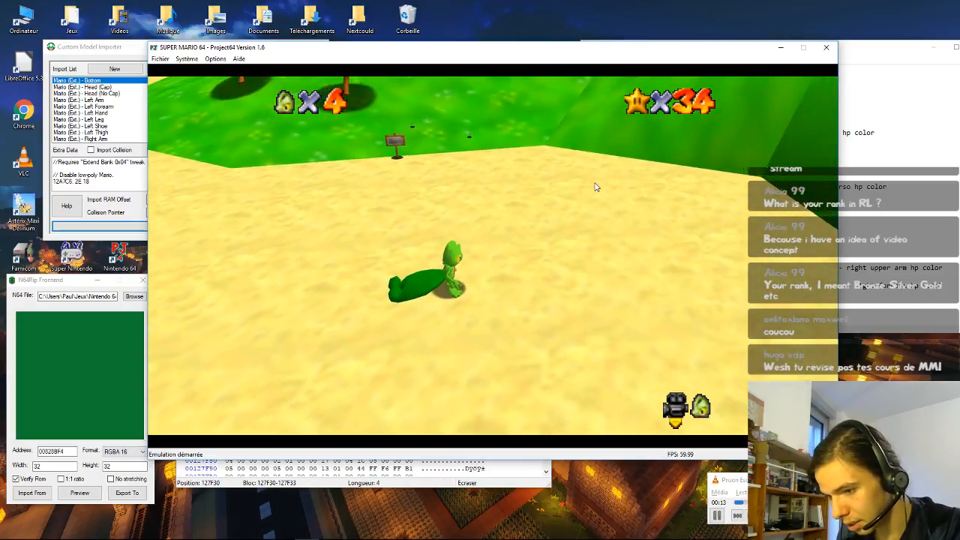
key("Down")
key("Up")
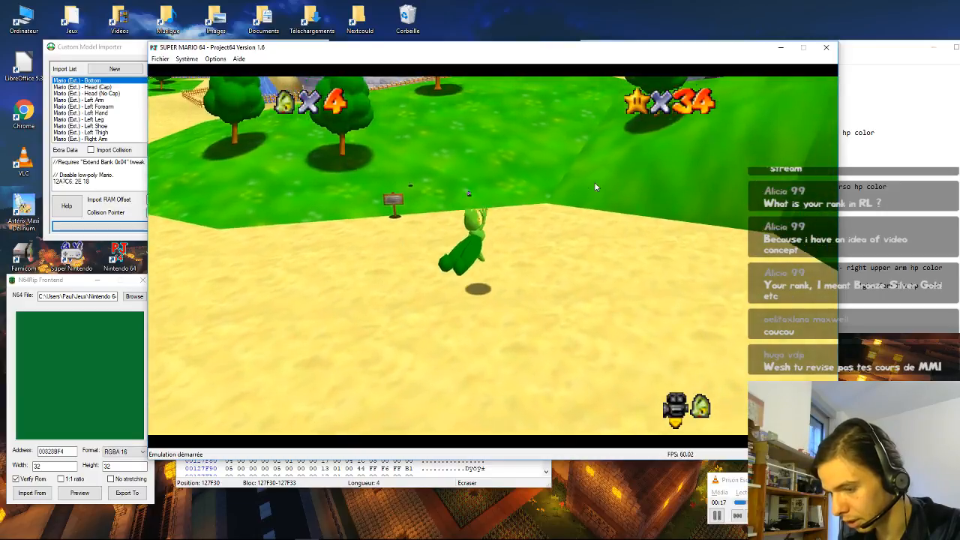
key("F12")
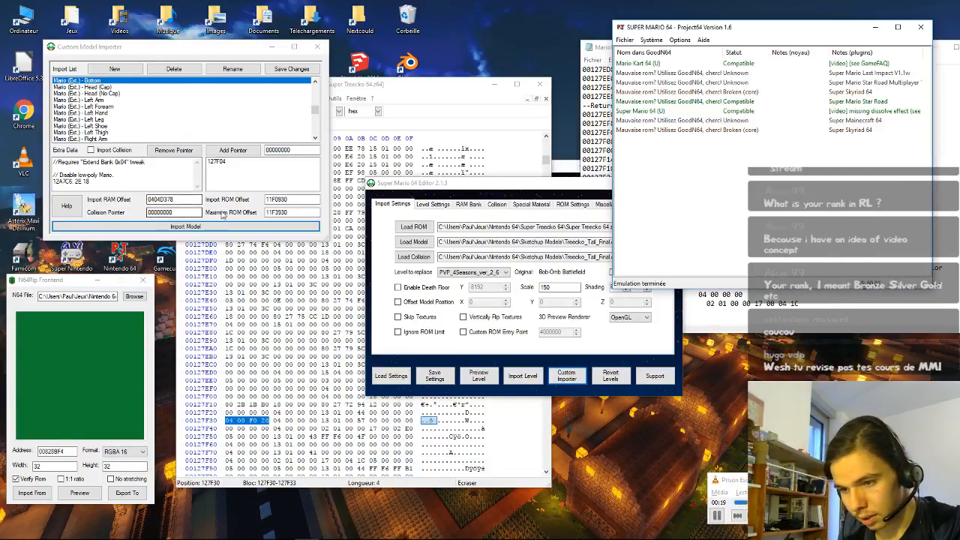
Step: Close the Custom Model Importer and set the model scale to 75 in Super Mario 64 Editor 2.1.3
left_click(317, 47)
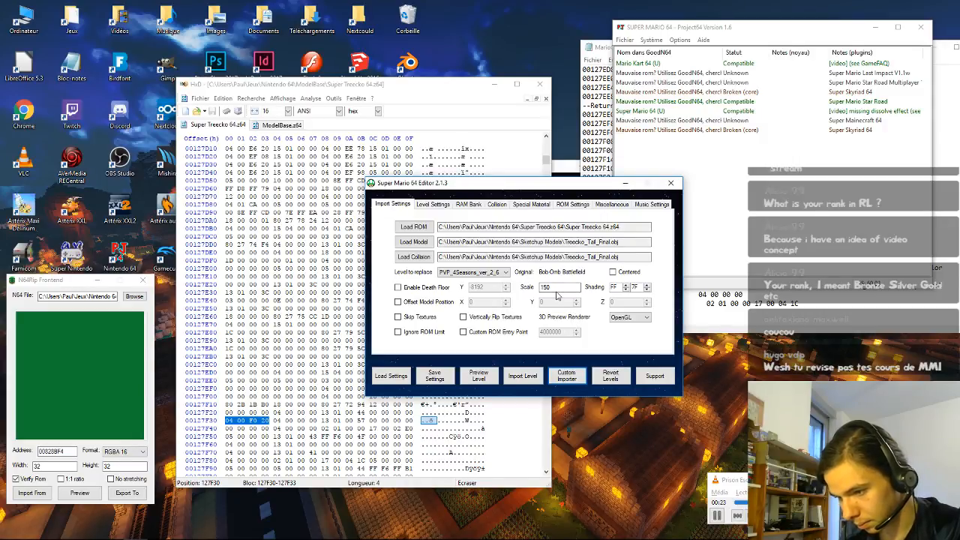
double_click(557, 287)
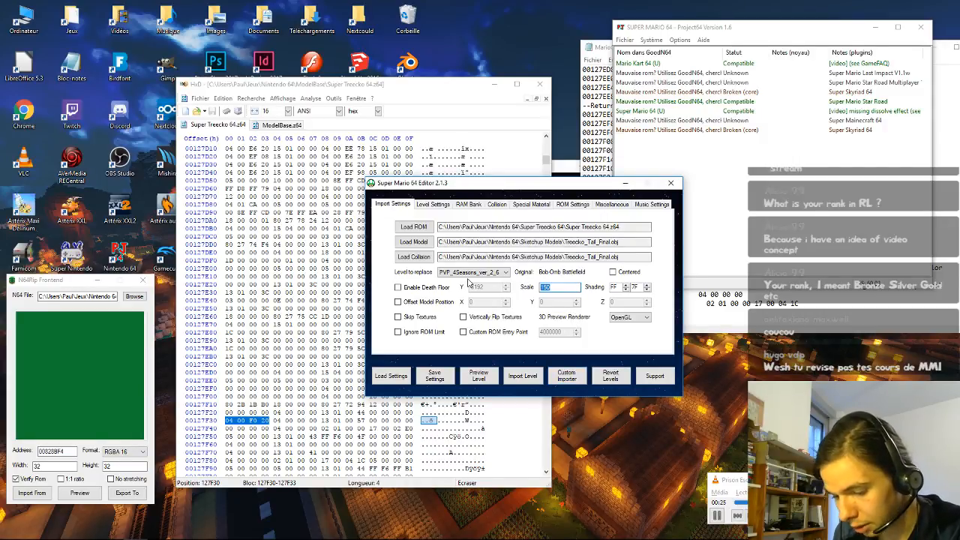
type("75")
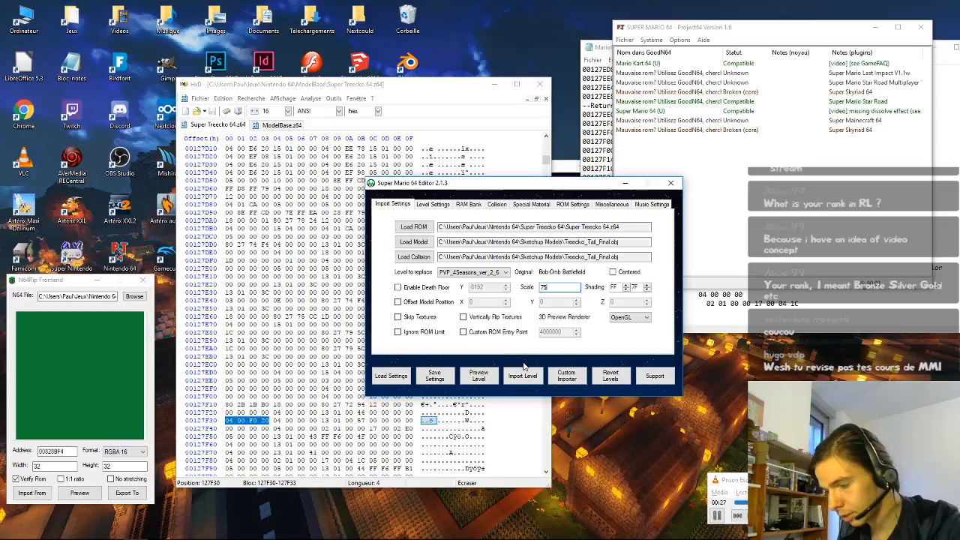
Step: Import the rescaled tail model into the Mario (Ext.) - Bottom entry with the Custom Model Importer and decline the conversion log
left_click(566, 376)
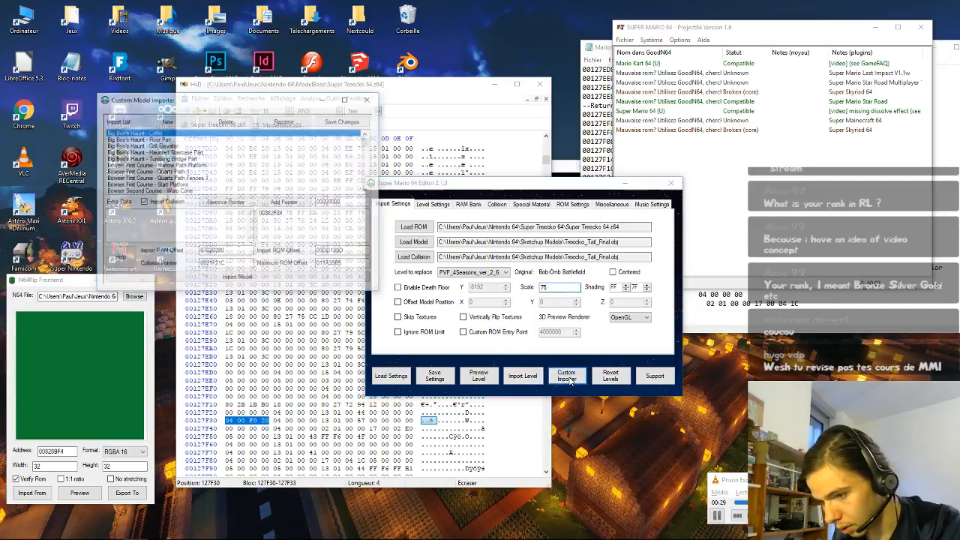
left_click(172, 159)
key("Down")
key("Down")
key("Down")
key("Down")
key("Down")
key("Down")
key("Down")
key("Down")
key("Down")
key("Down")
key("Down")
key("Down")
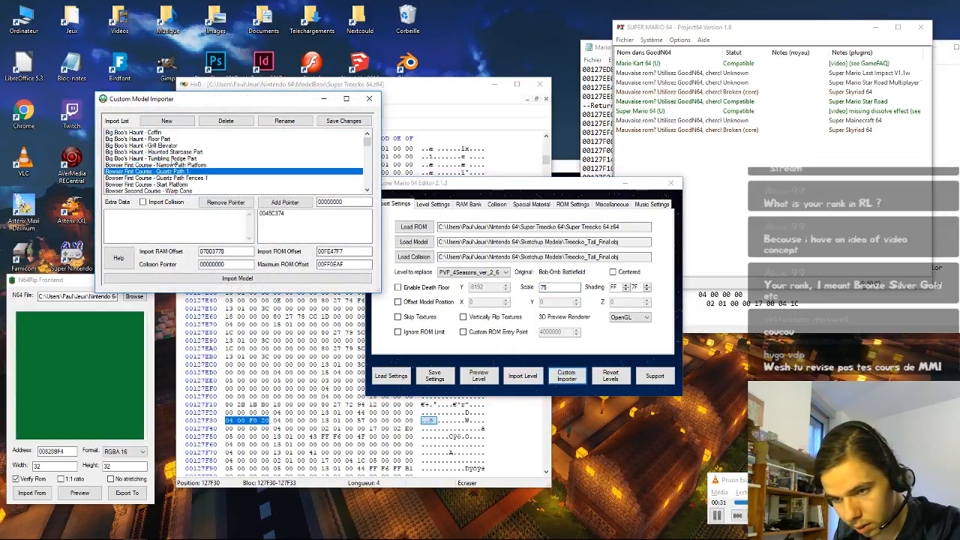
key("Down")
key("Down")
key("Down")
key("Down")
key("Down")
key("Down")
key("Down")
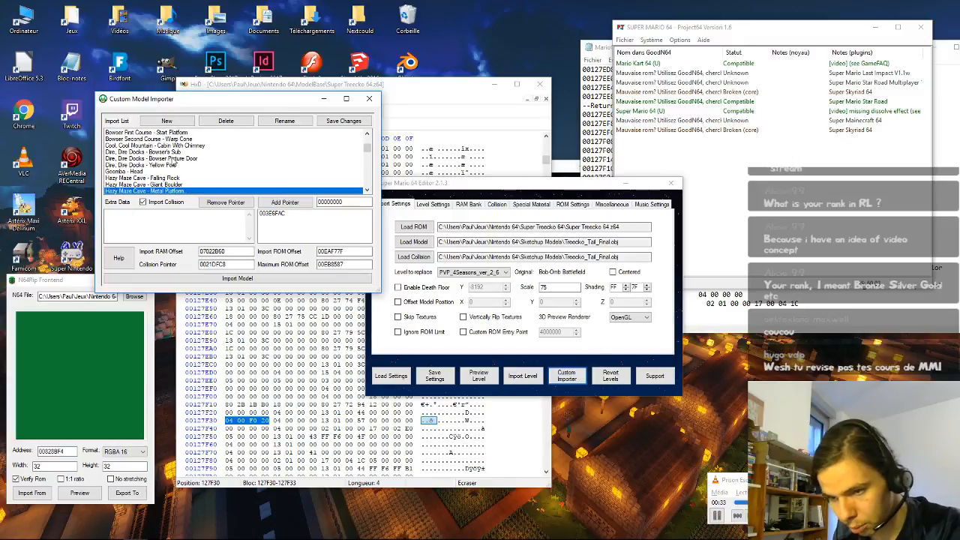
key("Down")
key("Down")
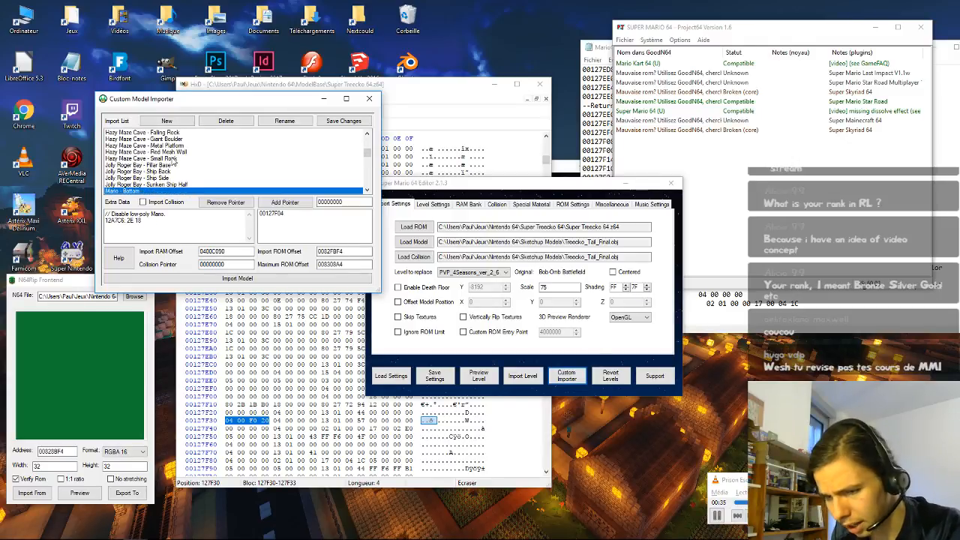
key("Down")
key("Down")
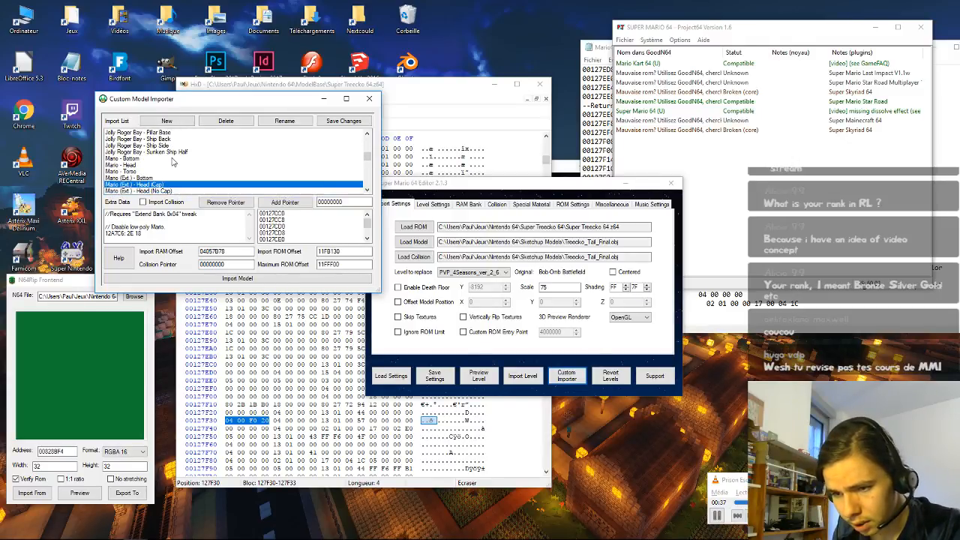
left_click(300, 274)
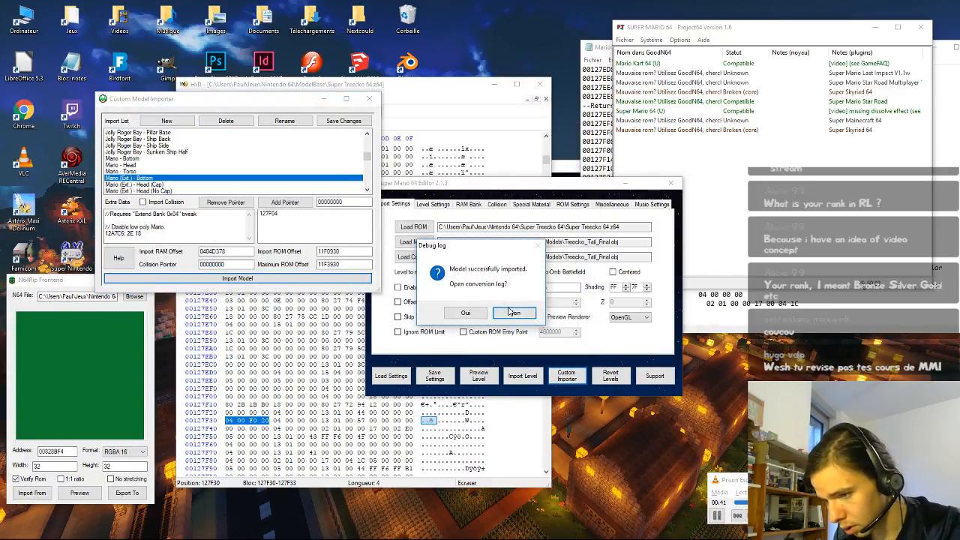
left_click(513, 312)
Step: Run Super Treecko 64.z64 from the Super Treecko 64 folder in Project64, check the 75-scale tail in game and stop the emulation
left_click(624, 40)
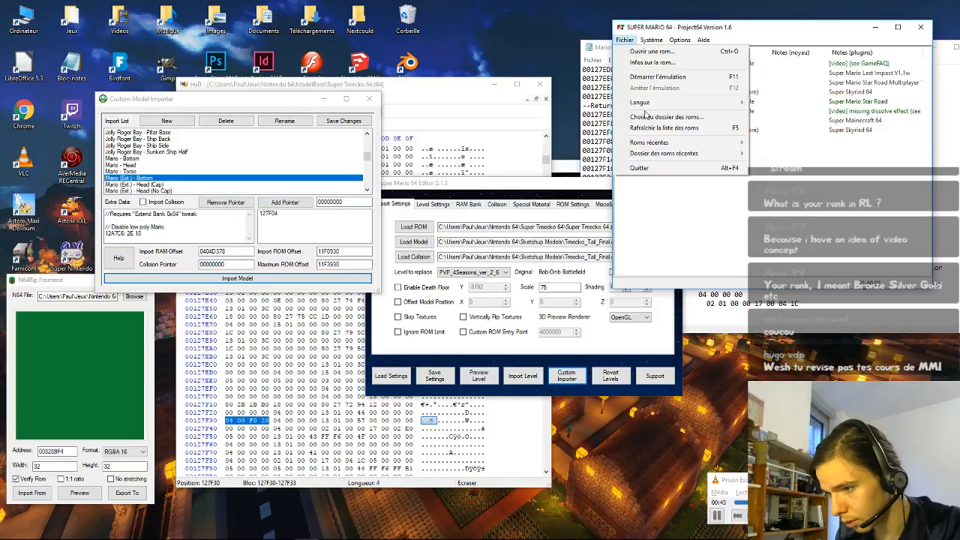
mouse_move(664, 144)
left_click(608, 145)
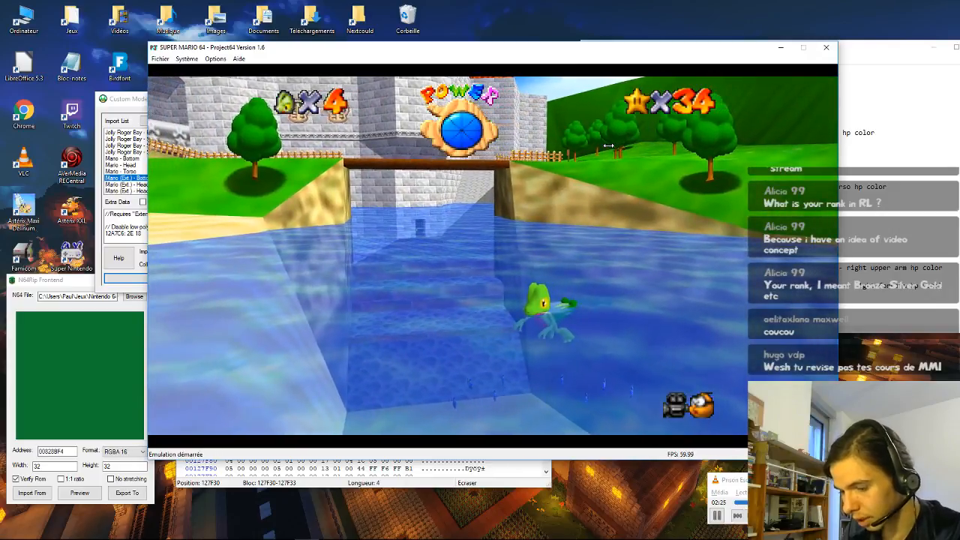
key("F12")
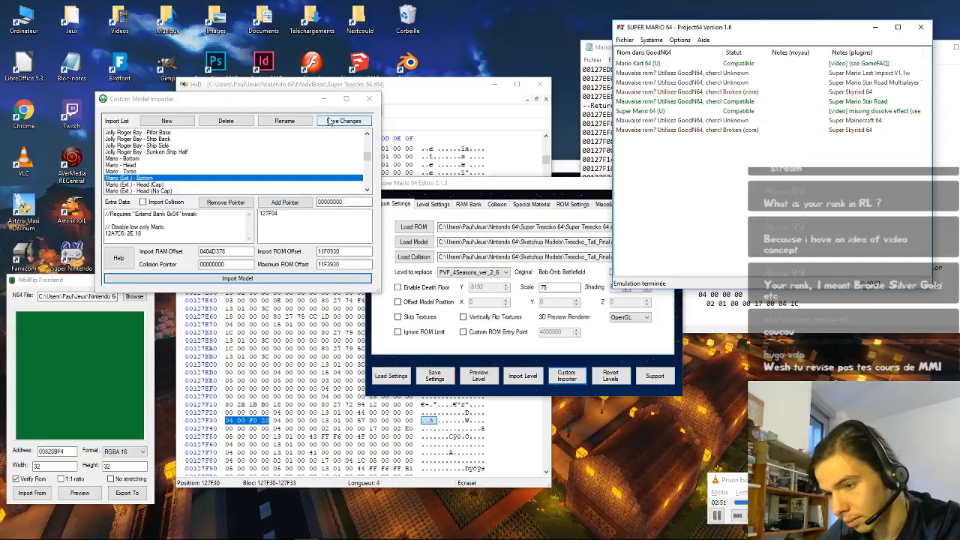
Step: Close Super Mario 64 Editor 2.1.3 and launch SM64 Editor.exe from the SM64 Editor 2.0.7 folder, keeping a single editor window
left_click(369, 100)
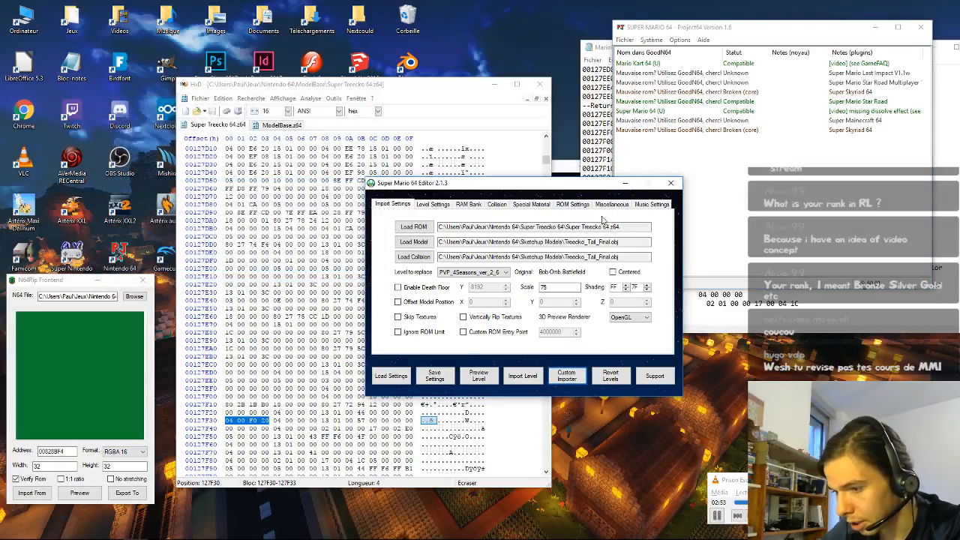
left_click(671, 185)
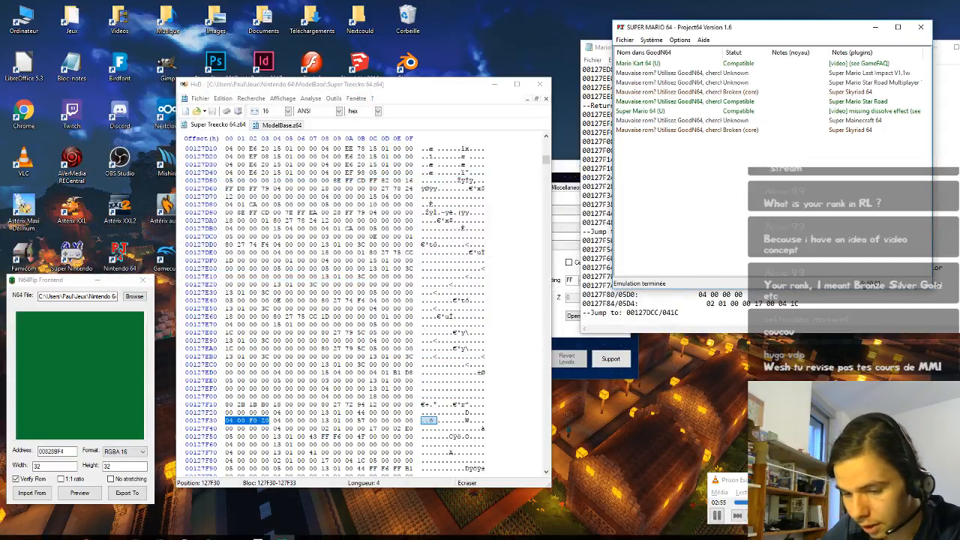
mouse_move(28, 534)
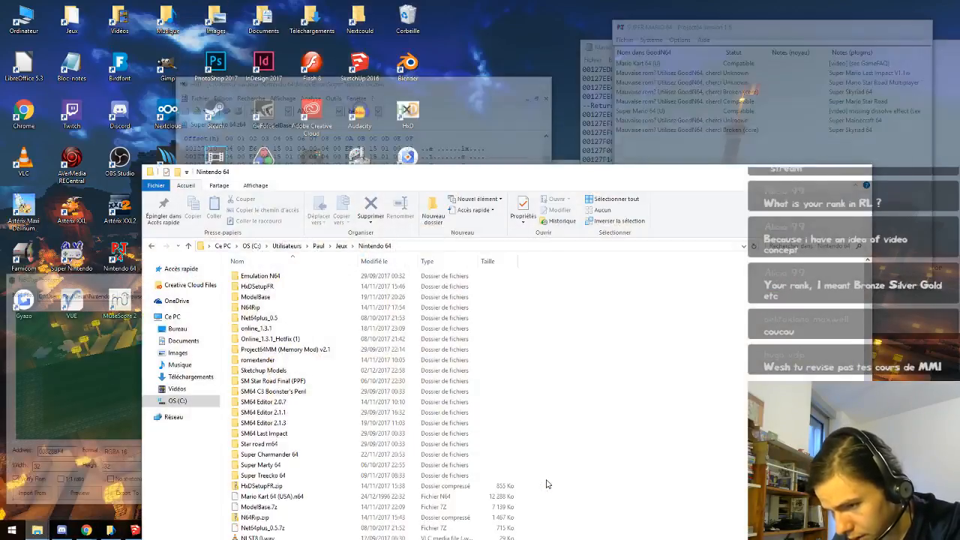
left_click(555, 487)
double_click(321, 403)
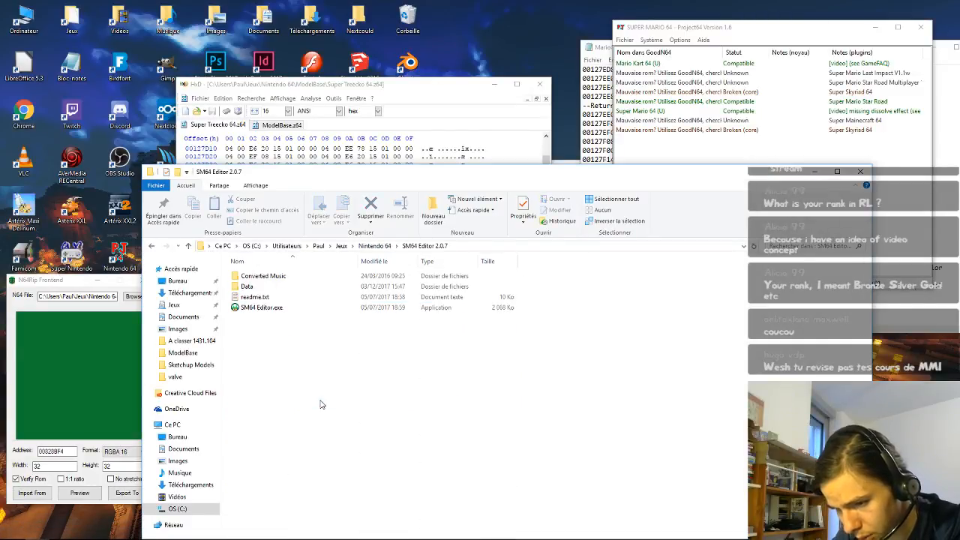
left_click(339, 308)
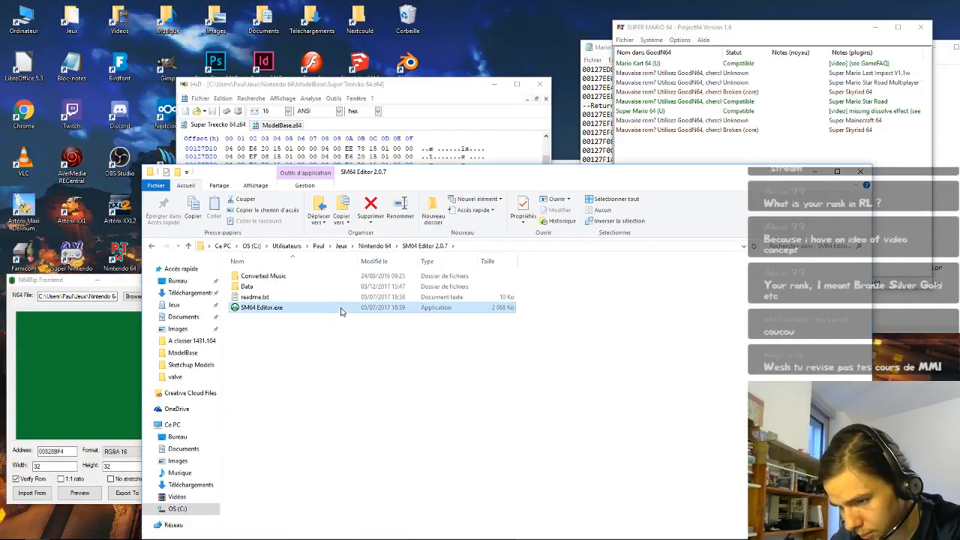
left_click(815, 171)
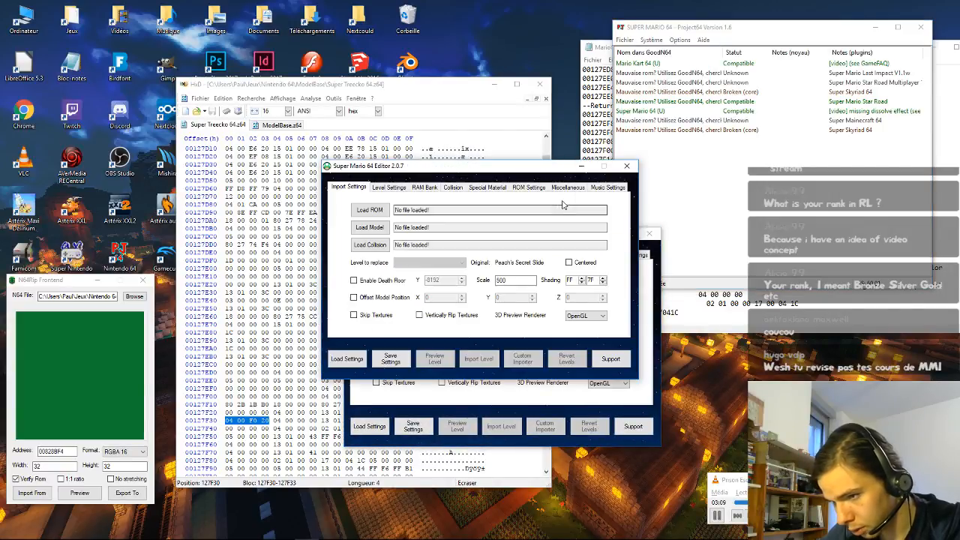
left_click(621, 168)
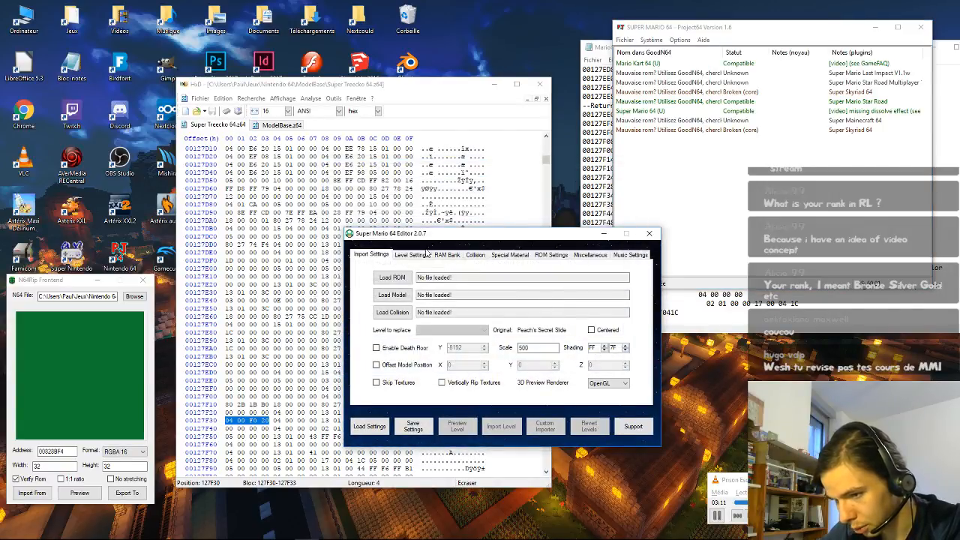
Step: Load Super Treecko 64.z64 from the ModelBase folder as the ROM and decline the offered obj_import195S.ppf patch
left_click(392, 278)
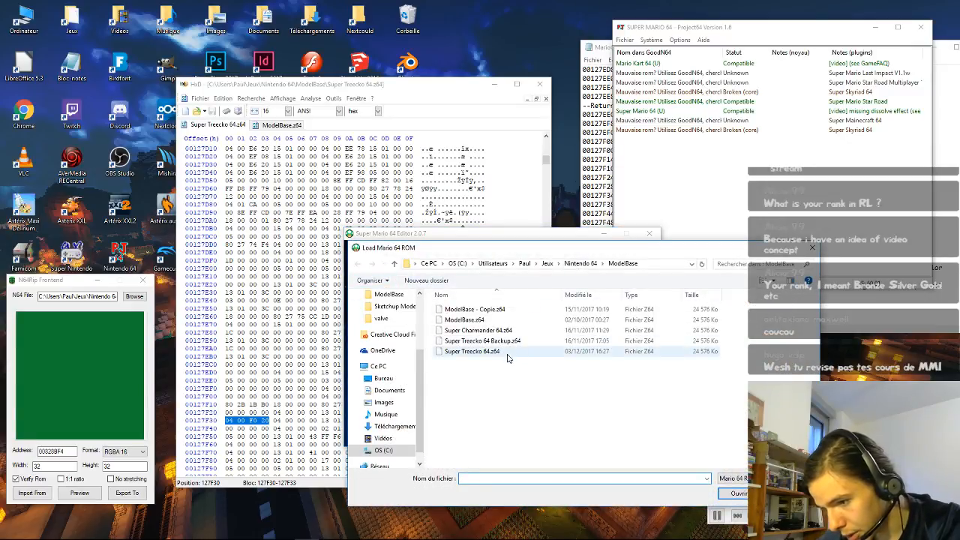
double_click(507, 355)
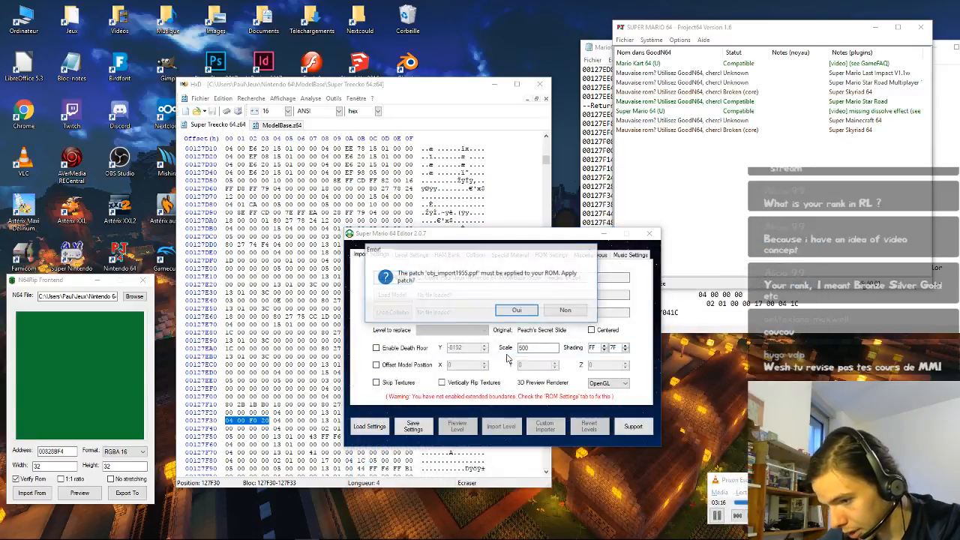
left_click(563, 308)
left_click(565, 306)
Step: Load Treecko_Tail_Final.obj from the Sketchup Models folder as the model and continue past the exception
left_click(393, 295)
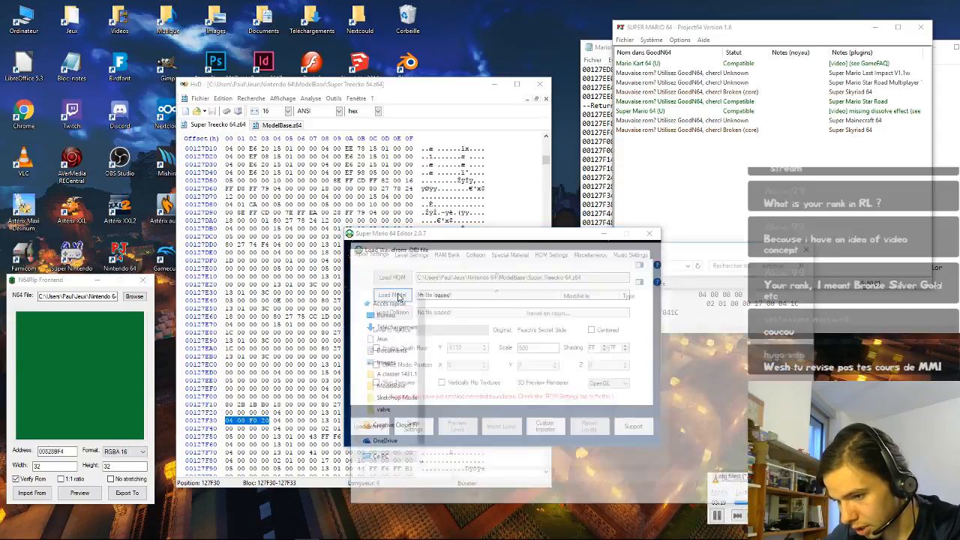
scroll(480, 359, "down", 5)
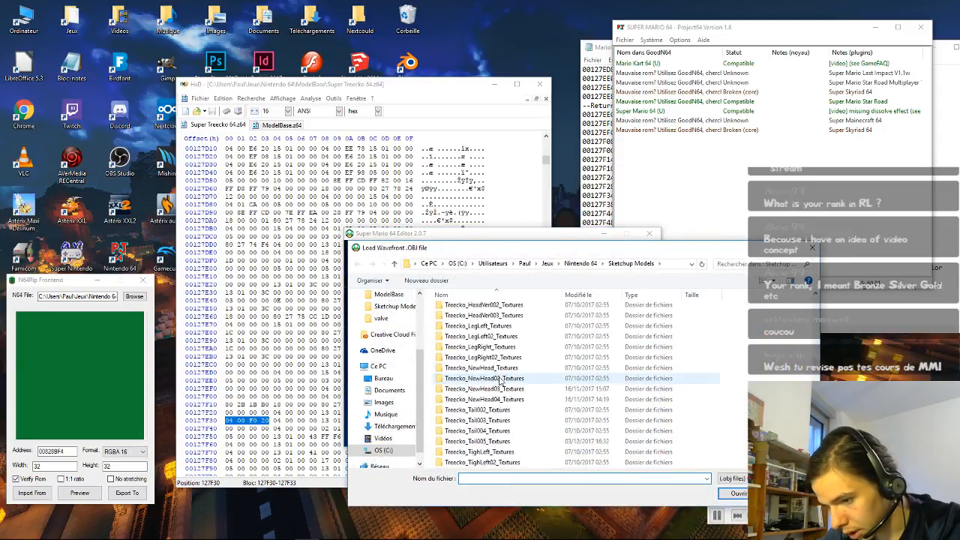
scroll(500, 380, "down", 10)
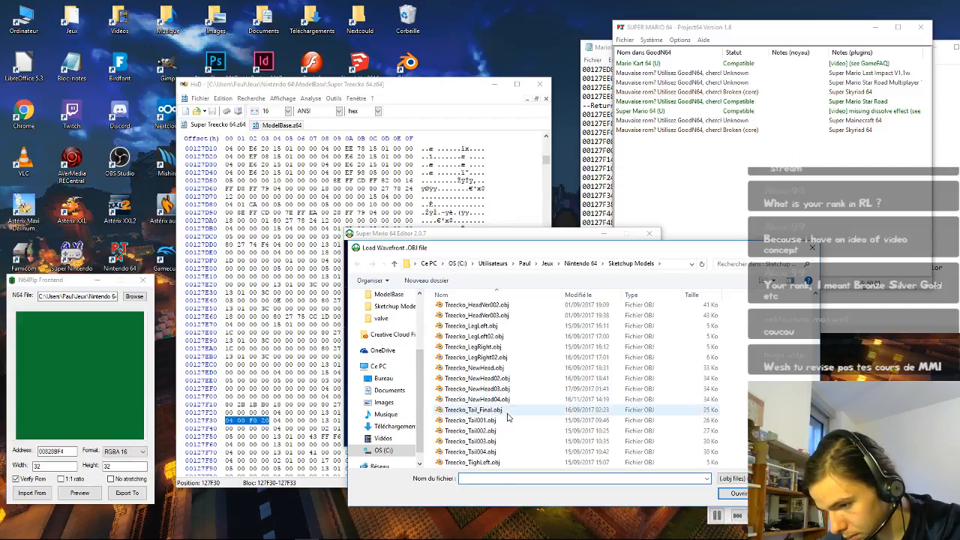
double_click(507, 410)
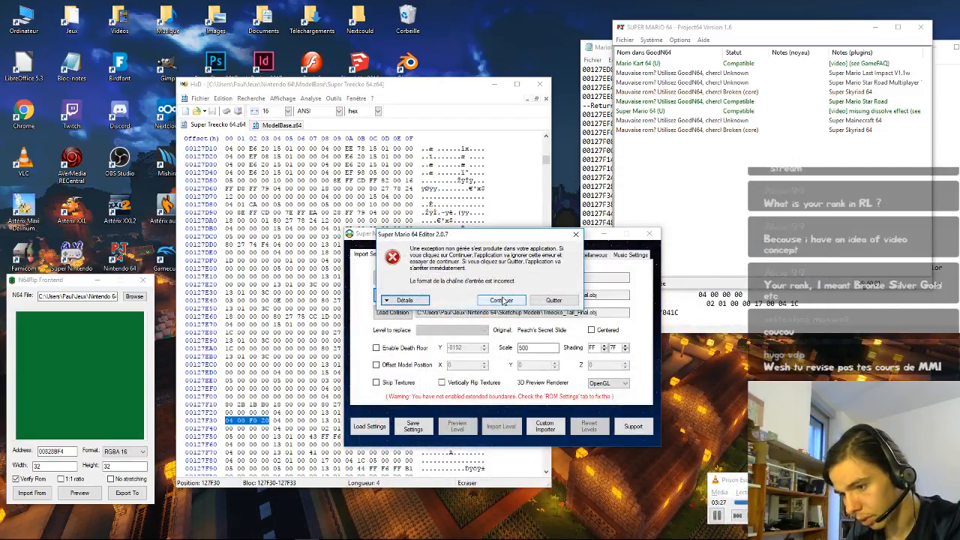
left_click(501, 300)
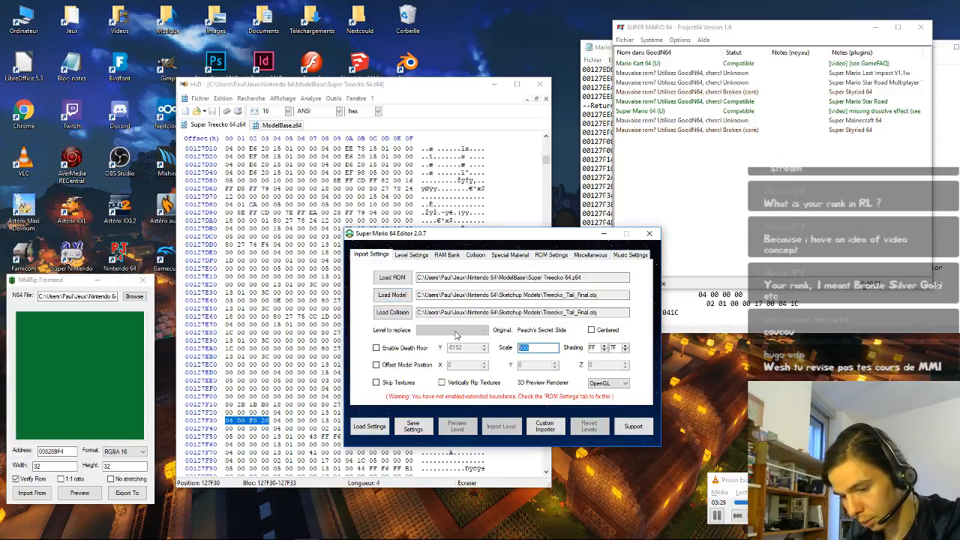
Step: Set the model's import scale to 75 and create a custom importer entry named A_Tail, leaving it selected
type("1")
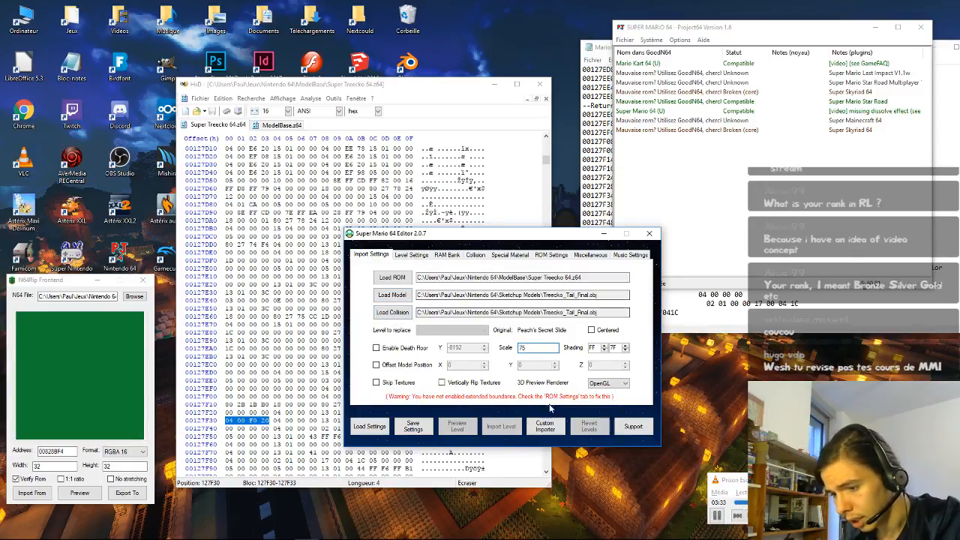
left_click(544, 426)
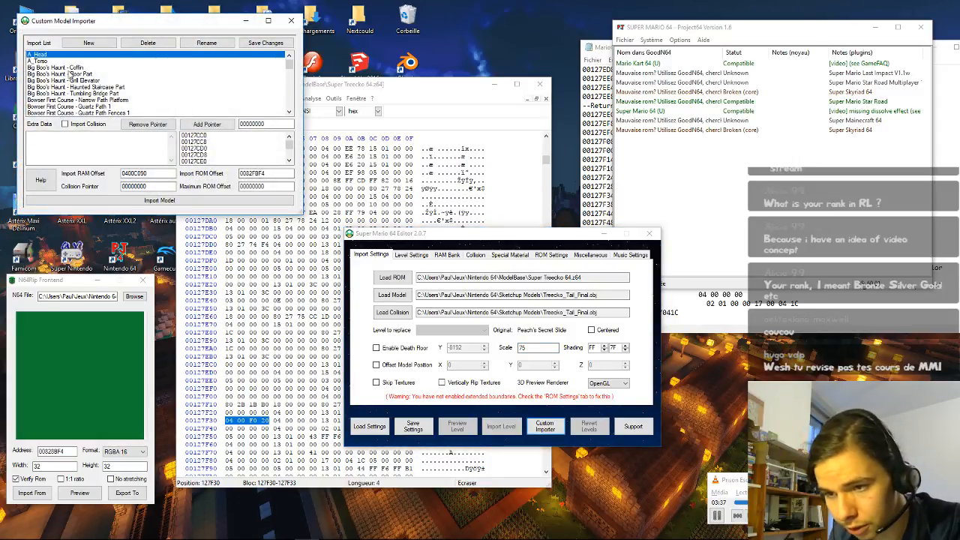
left_click(89, 44)
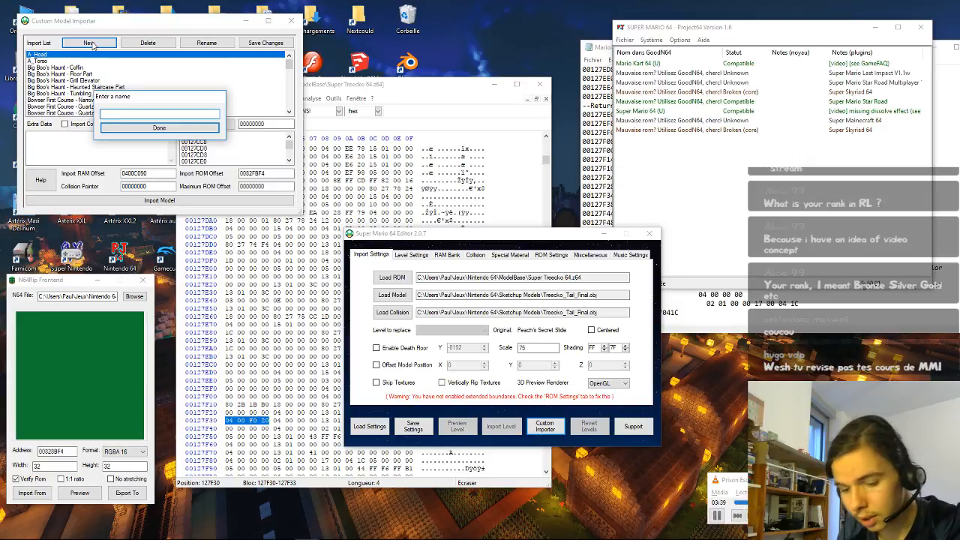
type("A_Tail")
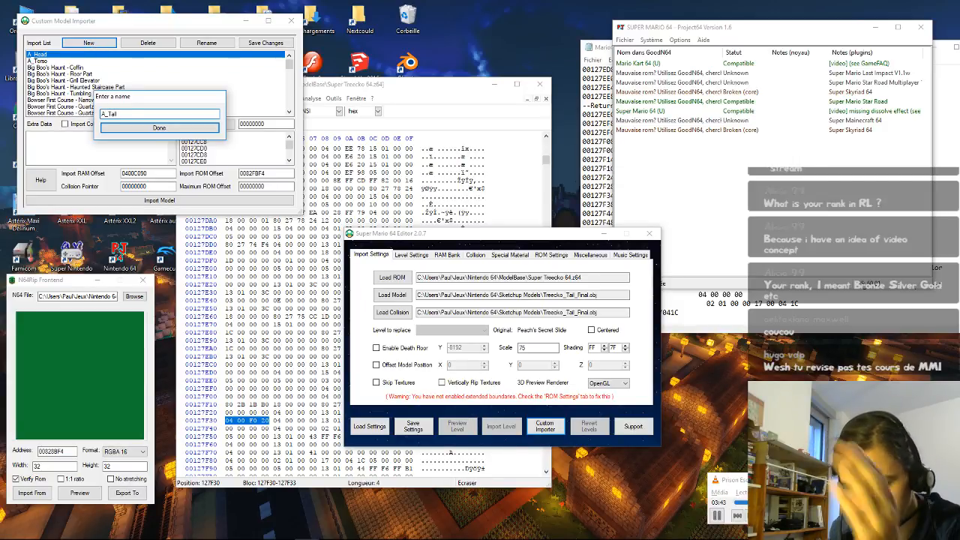
left_click(159, 128)
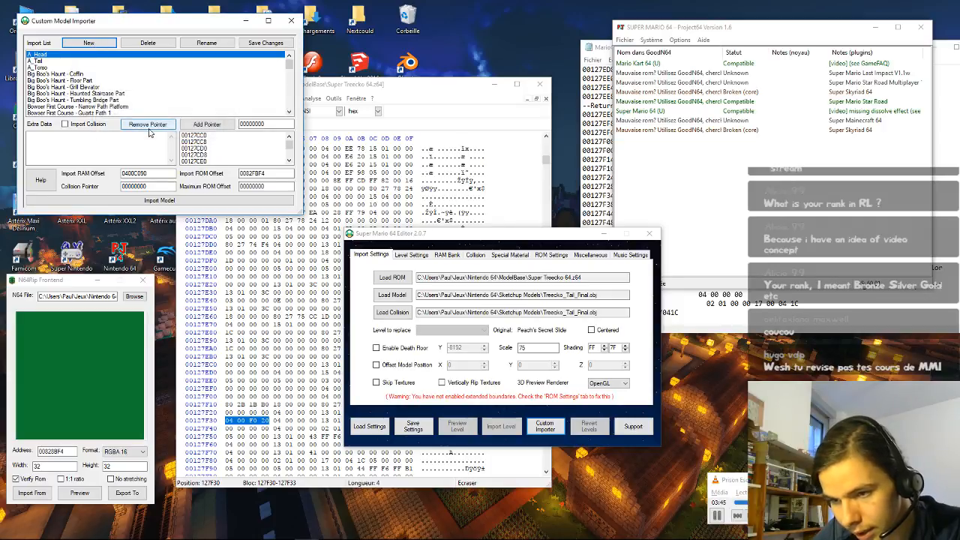
left_click(36, 61)
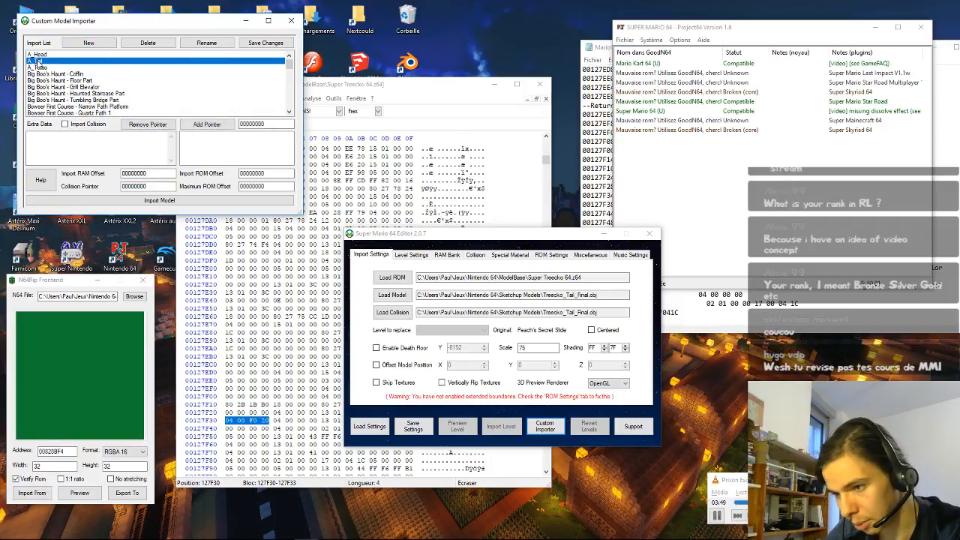
Step: Switch to HxD and go to offset 00834E54 in both Super Treecko 64.z64 and ModelBase.z64
left_click(336, 93)
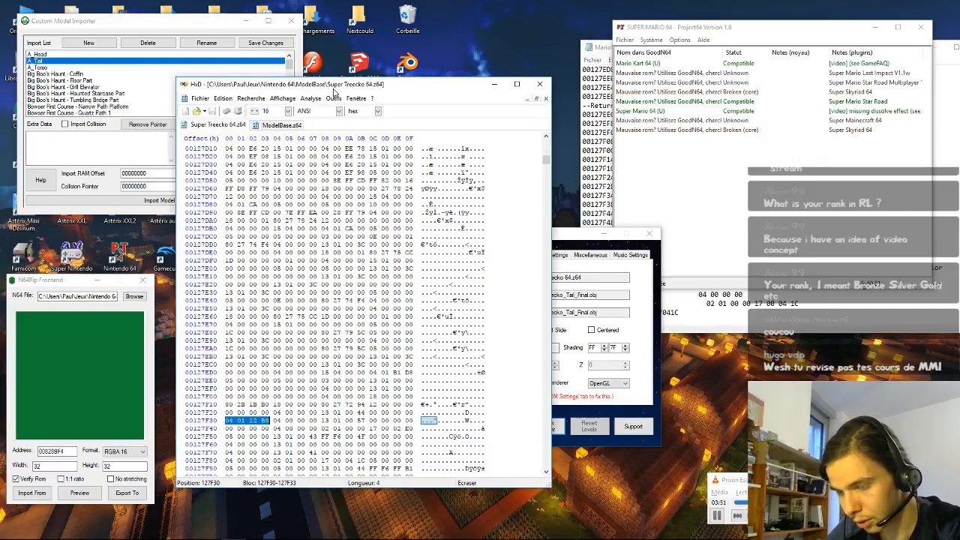
left_click(282, 125)
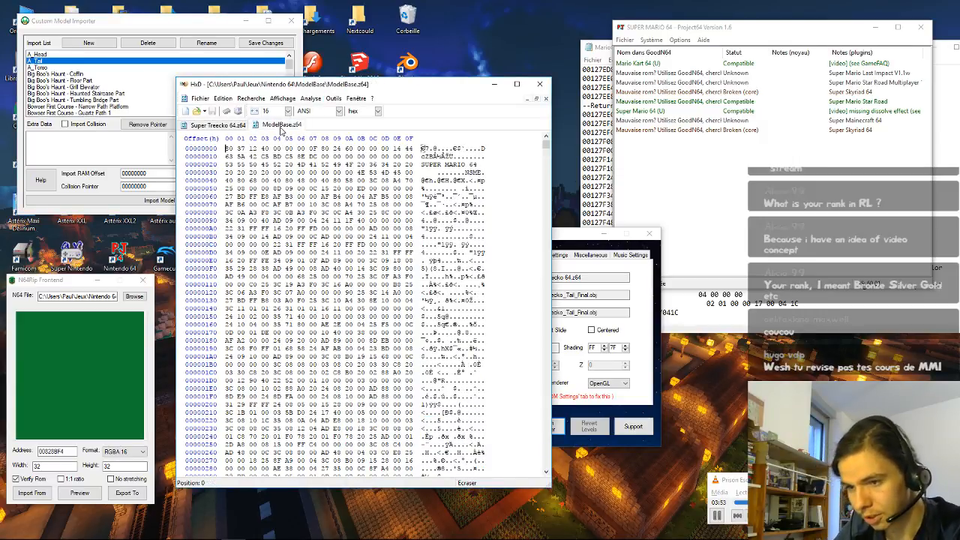
left_click(235, 126)
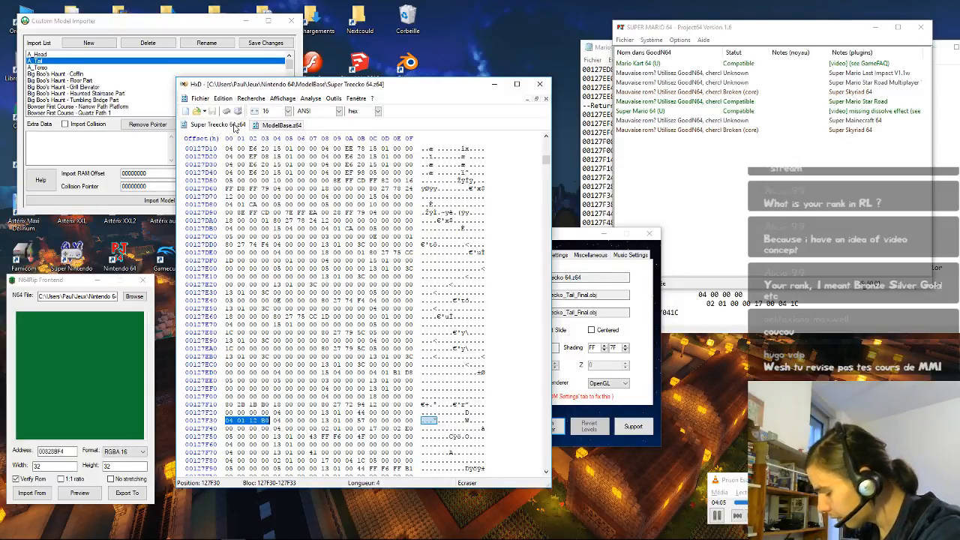
key("ctrl+g")
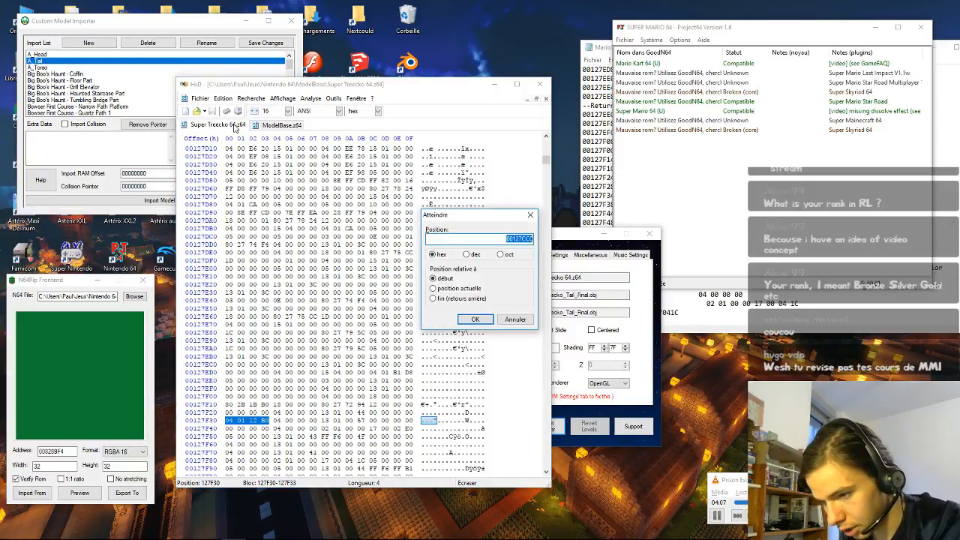
type("00834E54")
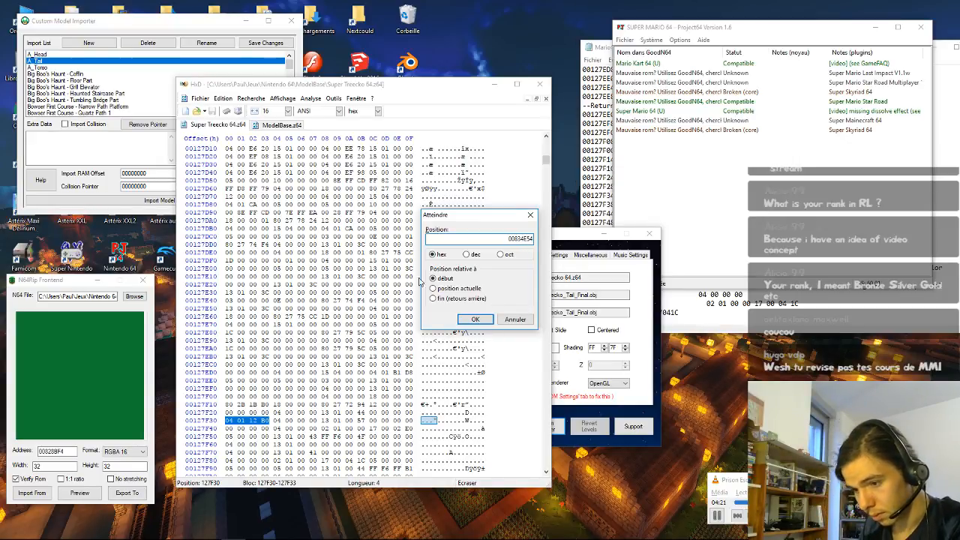
left_click(472, 318)
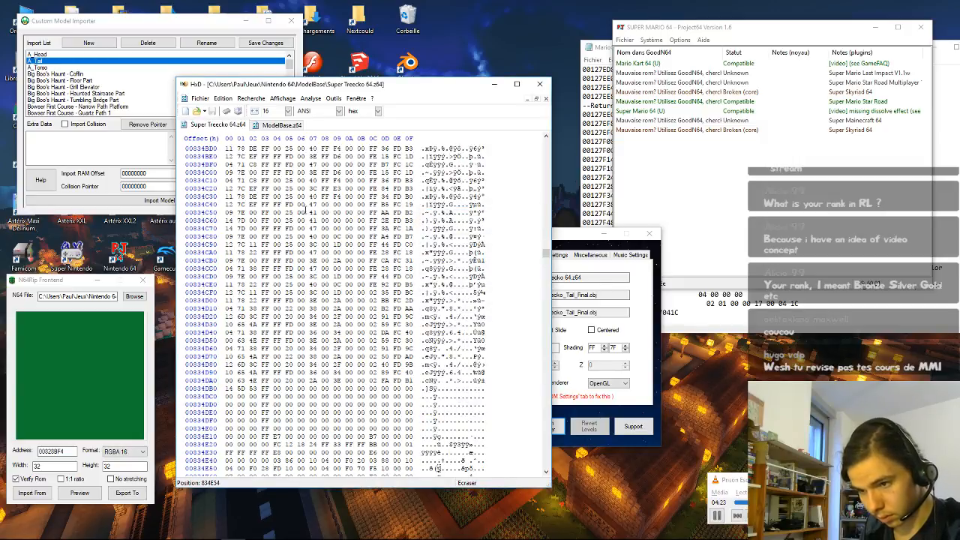
left_click(285, 125)
key("ctrl+g")
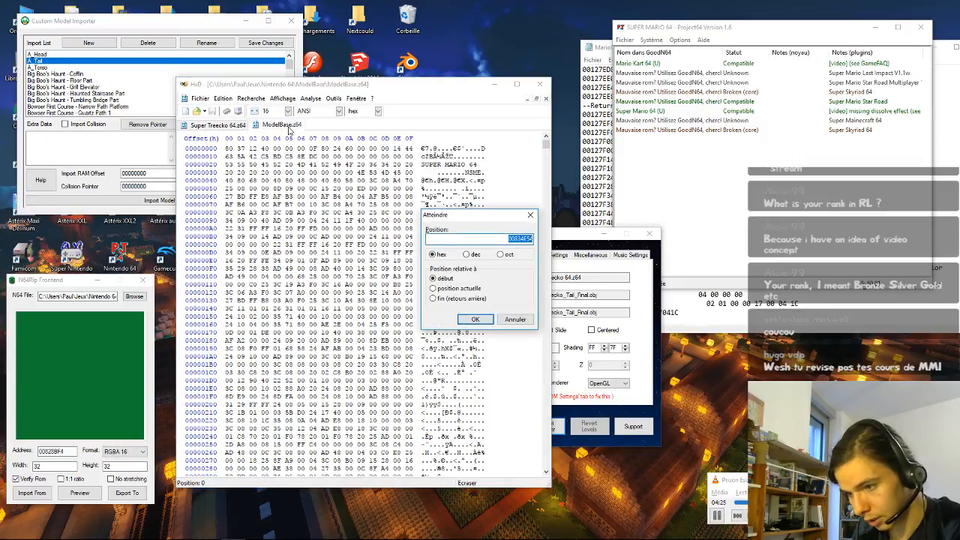
key("Return")
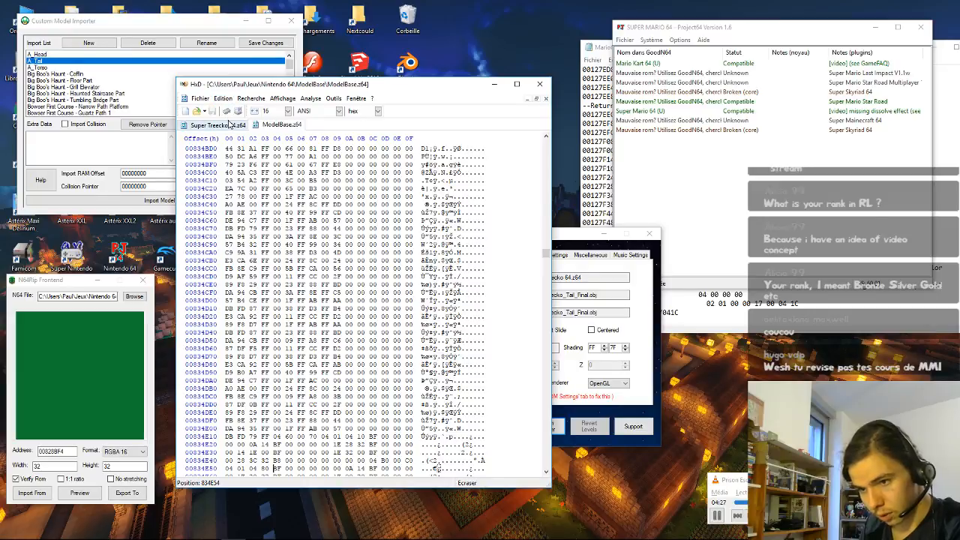
Step: Compare the bytes around offset 00834E54 between Super Treecko 64.z64 and ModelBase.z64
left_click(229, 125)
left_click(289, 126)
left_click(233, 126)
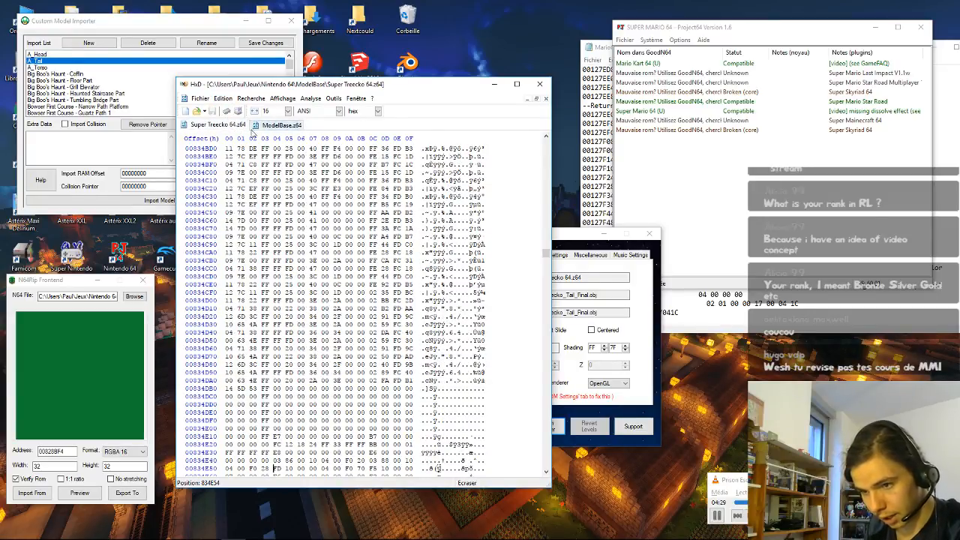
left_click(266, 126)
left_click(225, 126)
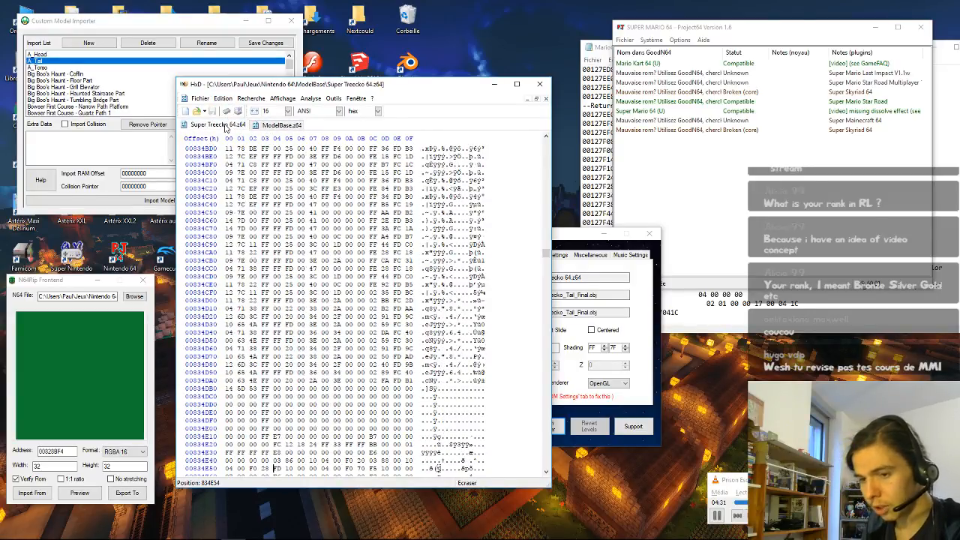
left_click(288, 126)
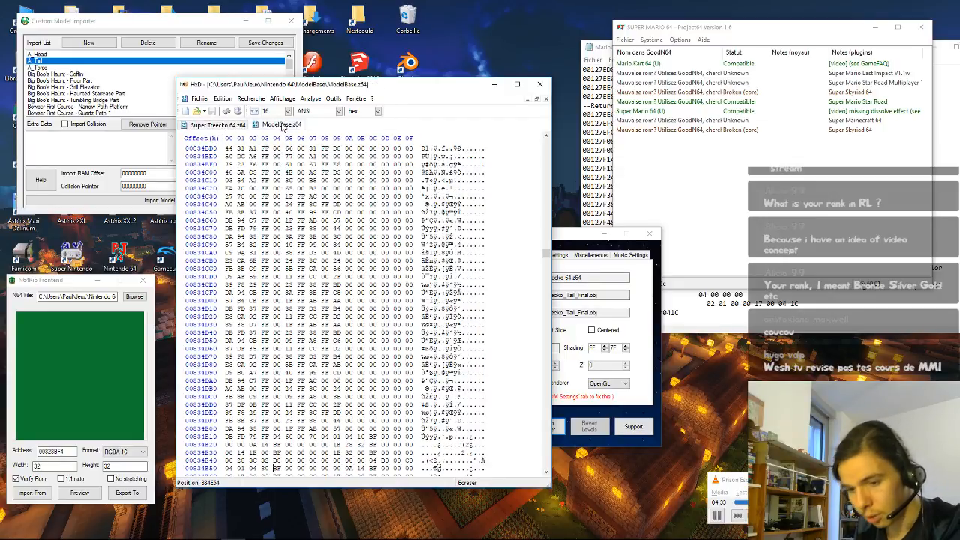
left_click(228, 126)
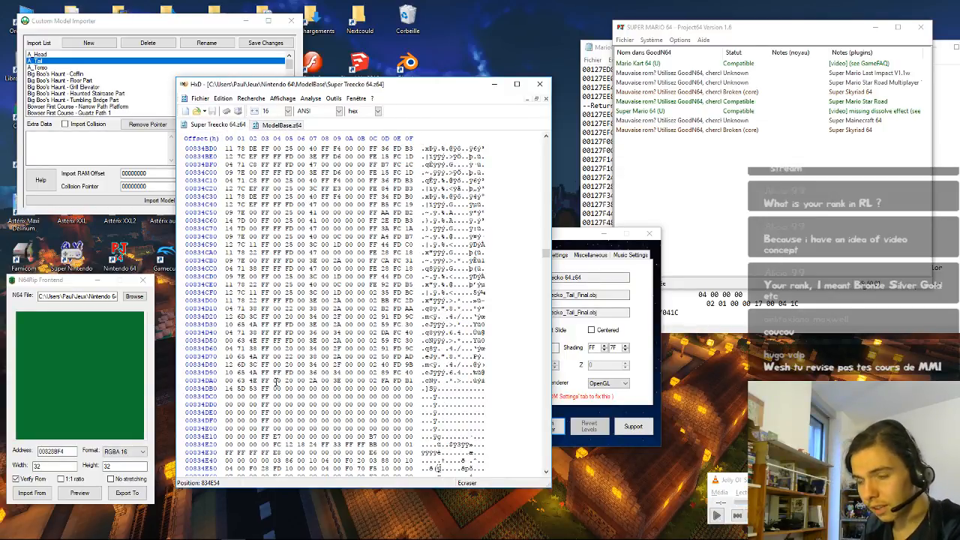
Step: Examine the data in Super Treecko 64.z64 from offset 834E54 down to 835074
key("Down")
key("Down")
key("Down")
key("Down")
key("Down")
key("Down")
key("Down")
key("Down")
key("Down")
key("Down")
key("Down")
key("Down")
key("Down")
key("Down")
key("Down")
key("Down")
key("Down")
key("Down")
key("Down")
key("Down")
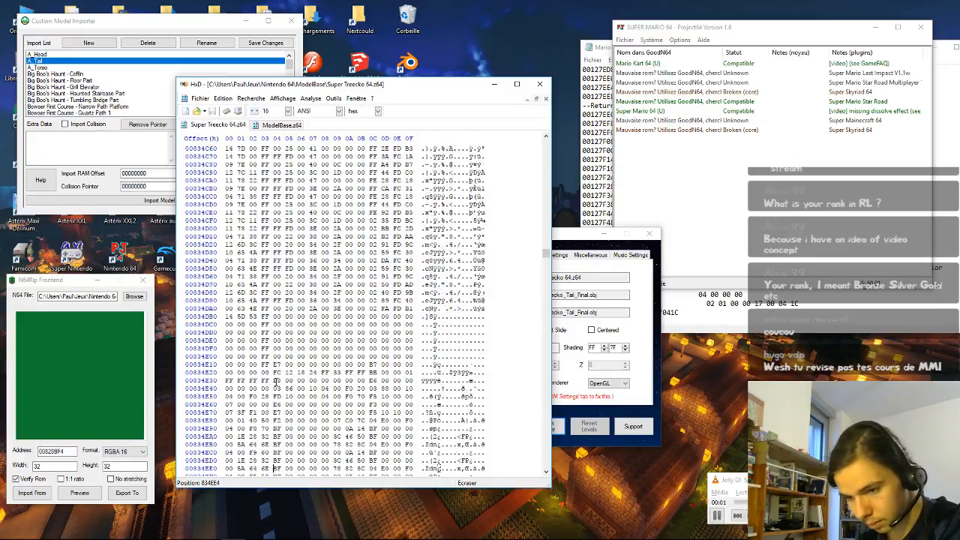
key("Down")
key("Down")
key("Down")
key("Down")
key("Down")
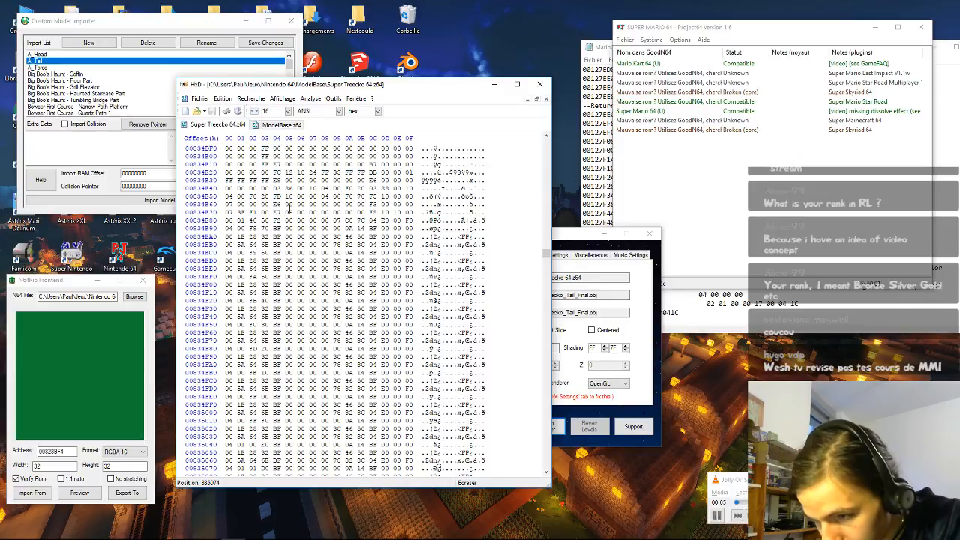
Step: Bring ModelBase.z64 to offset 835074 and compare its data with the same region of Super Treecko 64.z64
left_click(284, 129)
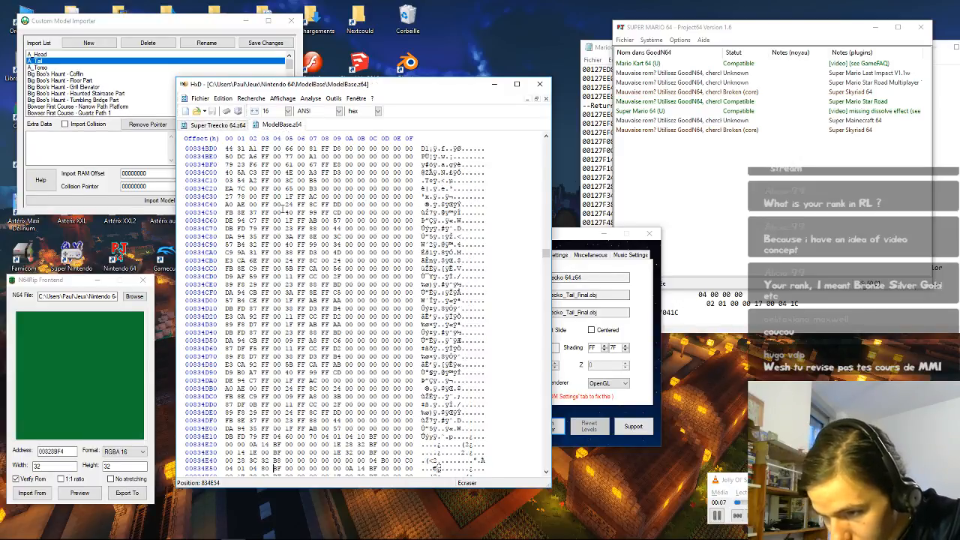
key("Down")
key("Down")
key("Down")
key("Down")
key("Down")
key("Down")
key("Down")
key("Down")
key("Down")
key("Down")
key("Down")
key("Down")
key("Down")
key("Down")
key("Down")
key("Down")
key("Down")
key("Down")
key("Down")
key("Down")
key("Down")
key("Down")
key("Down")
key("Down")
key("Down")
key("Down")
key("Down")
key("Down")
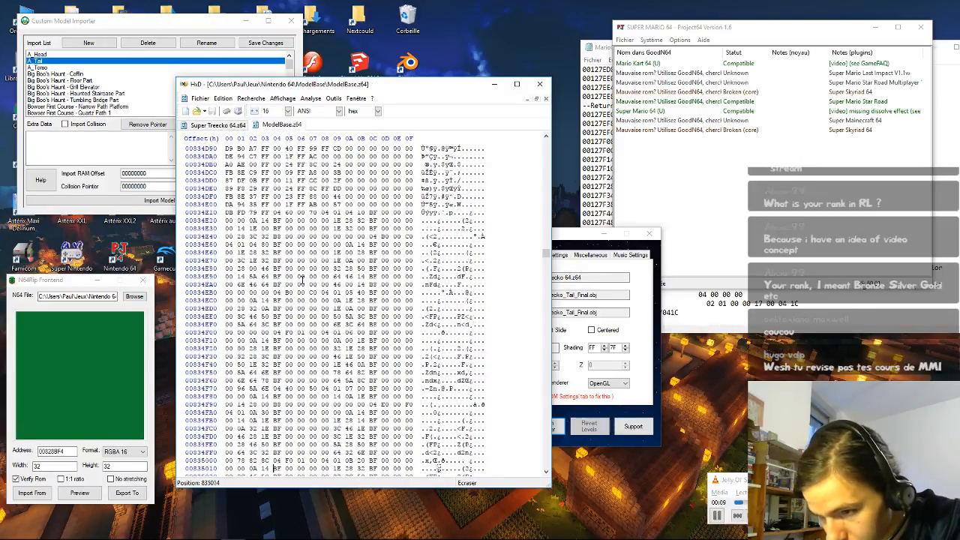
left_click(227, 125)
left_click(274, 126)
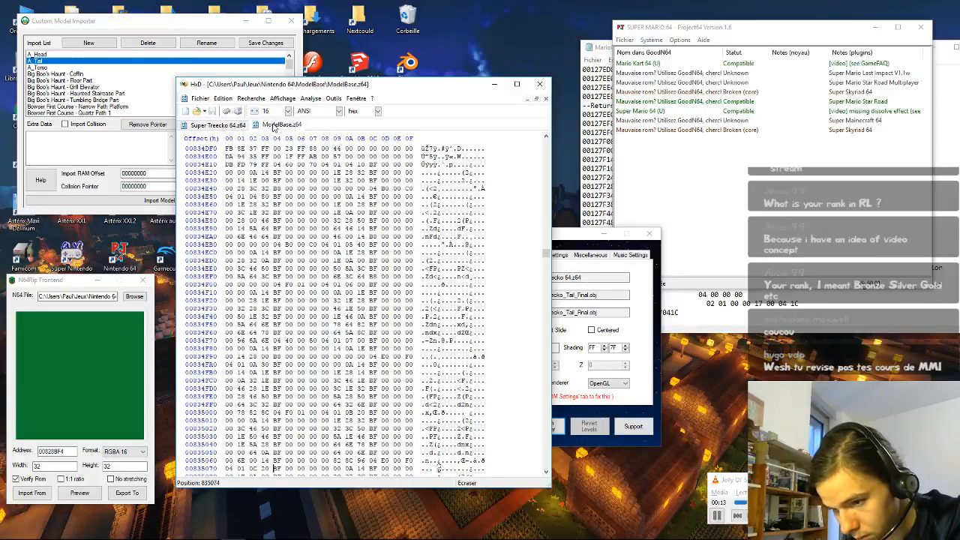
left_click(235, 128)
left_click(270, 126)
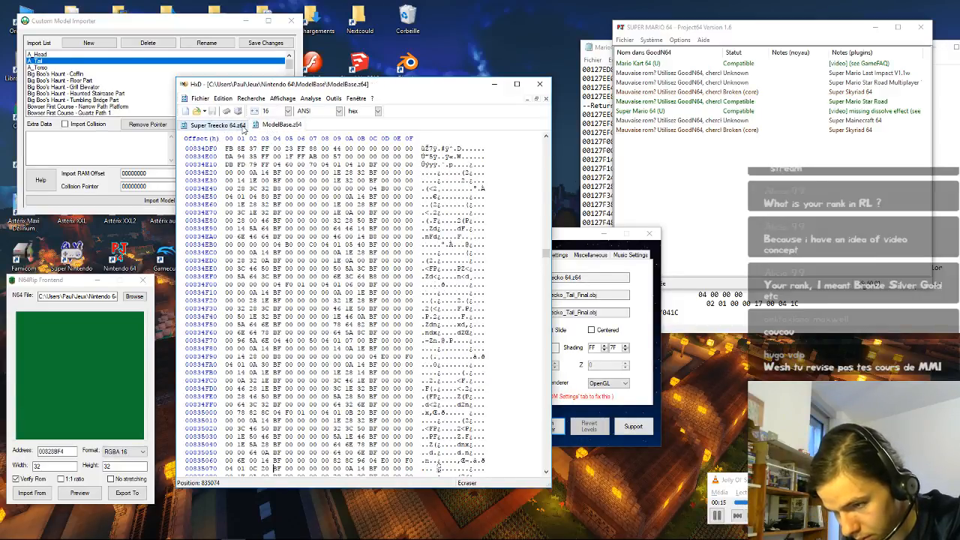
left_click(233, 127)
left_click(263, 132)
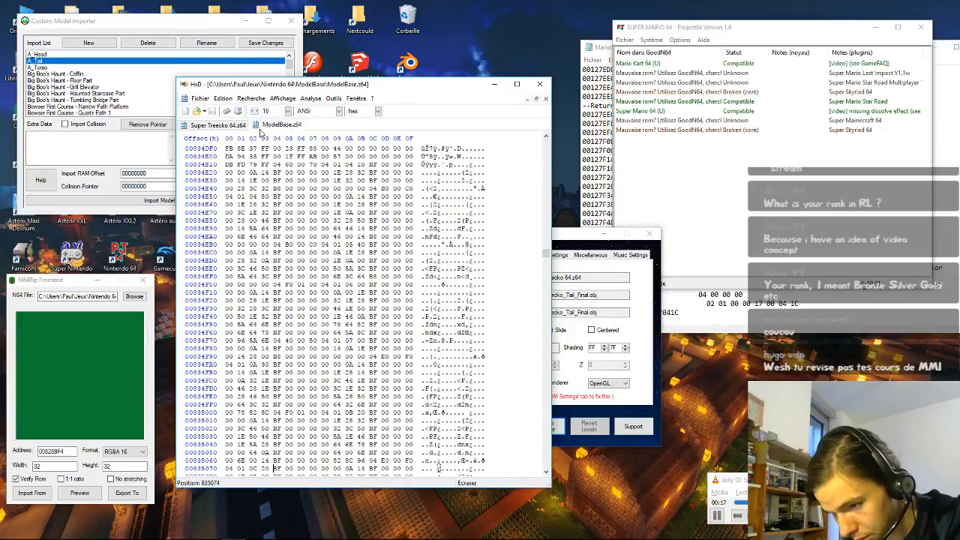
left_click(235, 126)
left_click(272, 128)
left_click(232, 126)
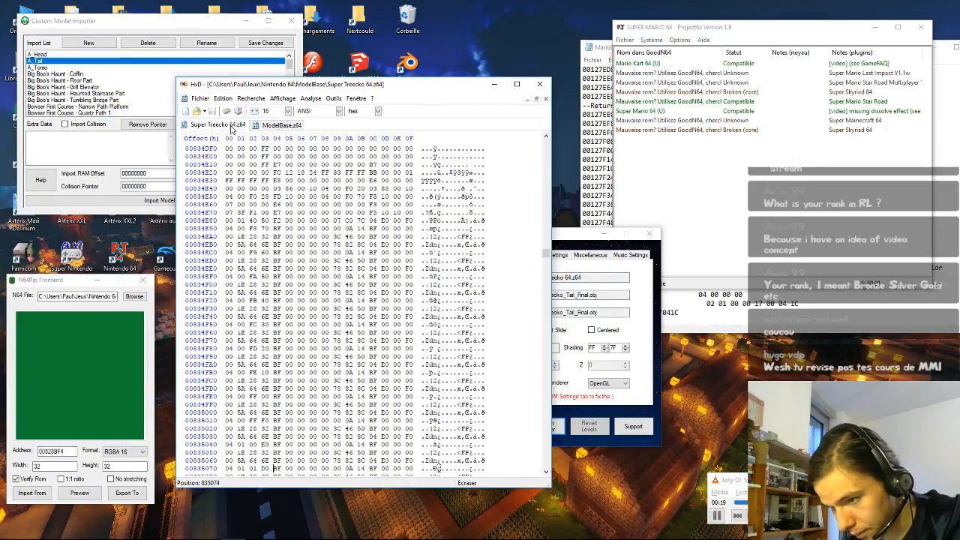
Step: Examine the data in Super Treecko 64.z64 from offset 835074 down to 835474
key("Down")
key("Down")
key("Down")
key("Down")
key("Down")
key("Down")
key("Down")
key("Down")
key("Down")
key("Down")
key("Down")
key("Down")
key("Down")
key("Down")
key("Down")
key("Down")
key("Down")
key("Down")
key("Down")
key("Down")
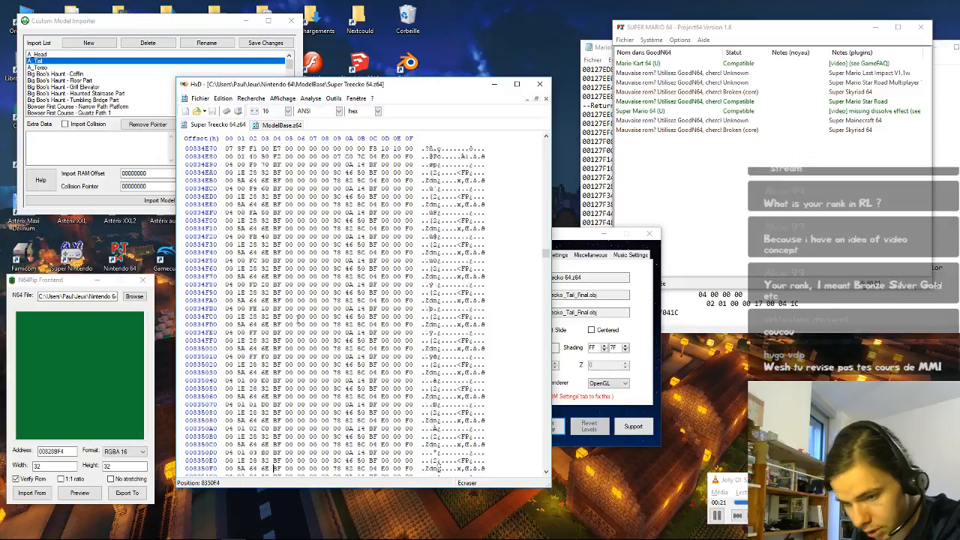
key("Down")
key("Down")
key("Down")
key("Down")
key("Down")
key("Down")
key("Down")
key("Down")
key("Down")
key("Down")
key("Down")
key("Down")
key("Down")
key("Down")
key("Down")
key("Down")
key("Down")
key("Down")
key("Down")
key("Down")
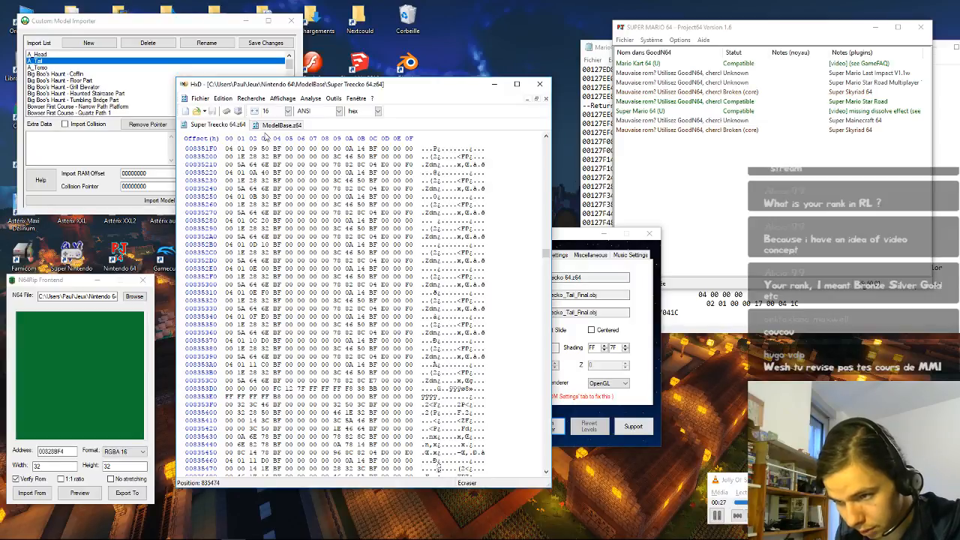
Step: Examine the matching data in ModelBase.z64 from offset 835074 down to 835424
left_click(279, 125)
key("Down")
key("Down")
key("Down")
key("Down")
key("Down")
key("Down")
key("Down")
key("Down")
key("Down")
key("Down")
key("Down")
key("Down")
key("Down")
key("Down")
key("Down")
key("Down")
key("Down")
key("Down")
key("Down")
key("Down")
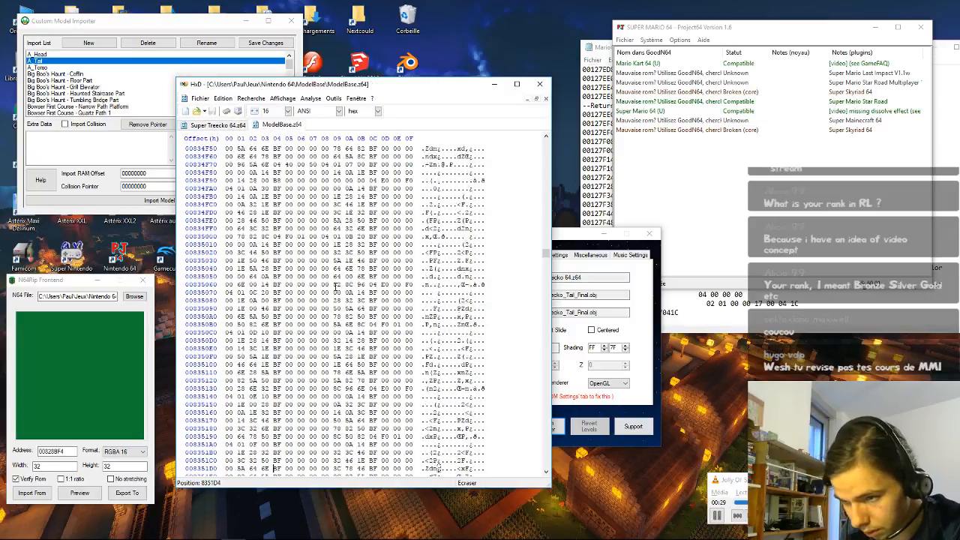
key("Down")
key("Down")
key("Down")
key("Down")
key("Down")
key("Down")
key("Down")
key("Down")
key("Down")
key("Down")
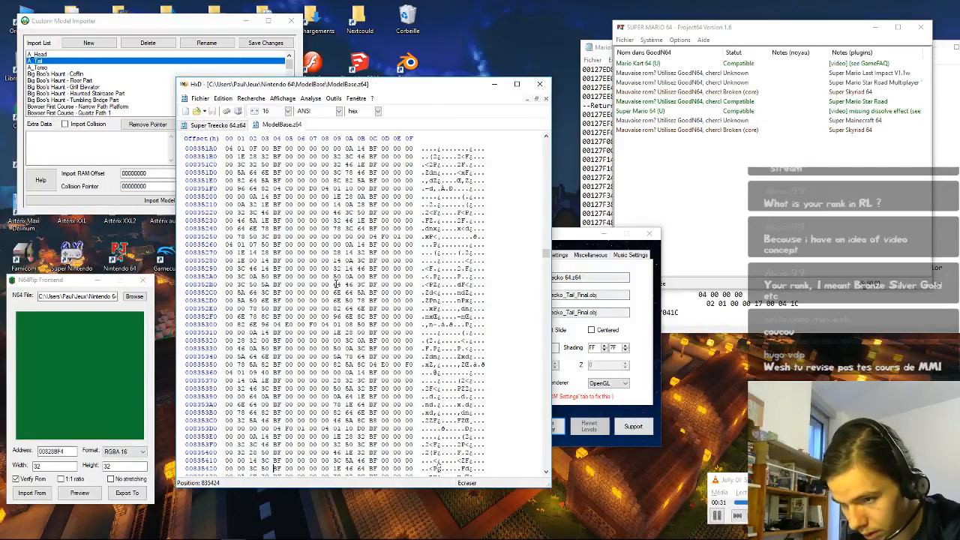
Step: Compare the bytes from offset 8351F0 to 835470 between Super Treecko 64.z64 and ModelBase.z64
left_click(237, 125)
left_click(276, 126)
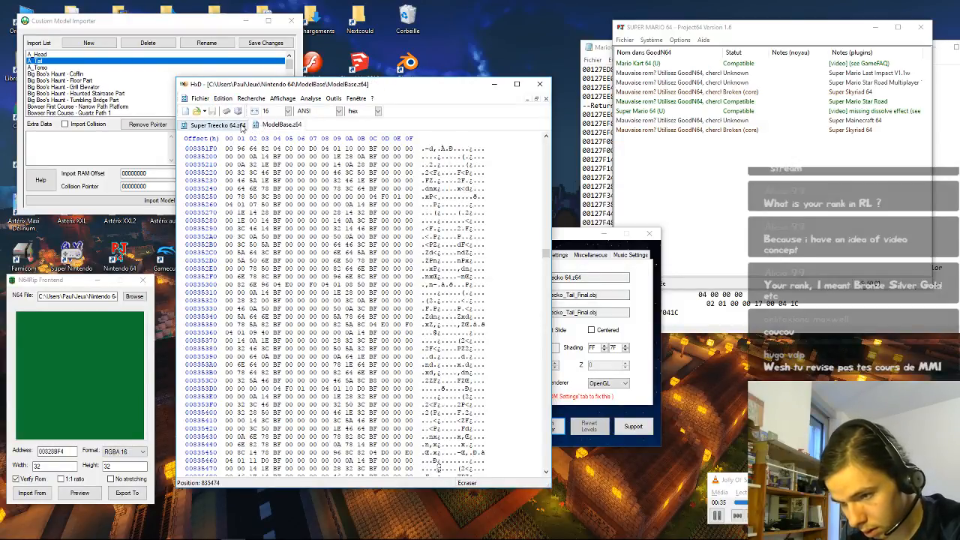
left_click(239, 125)
left_click(263, 126)
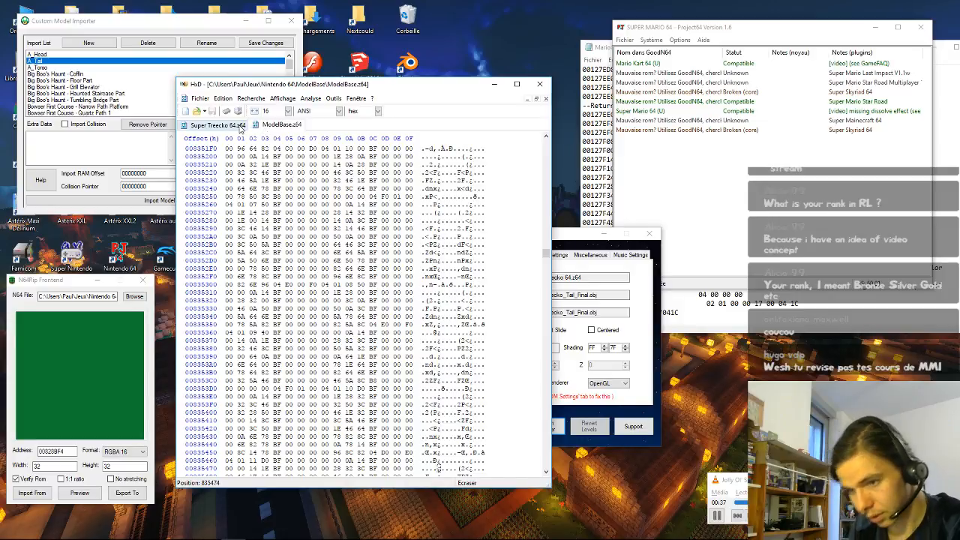
left_click(241, 126)
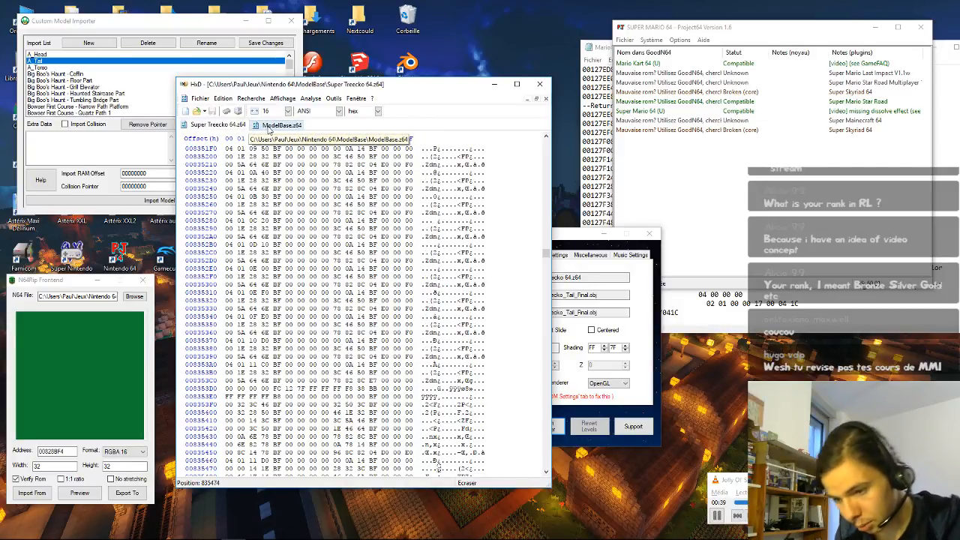
left_click(230, 126)
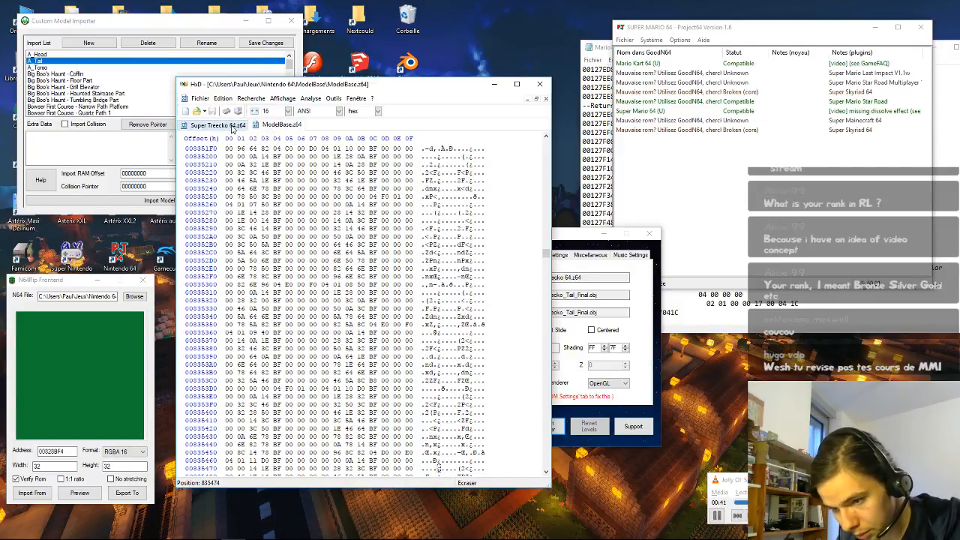
left_click(265, 128)
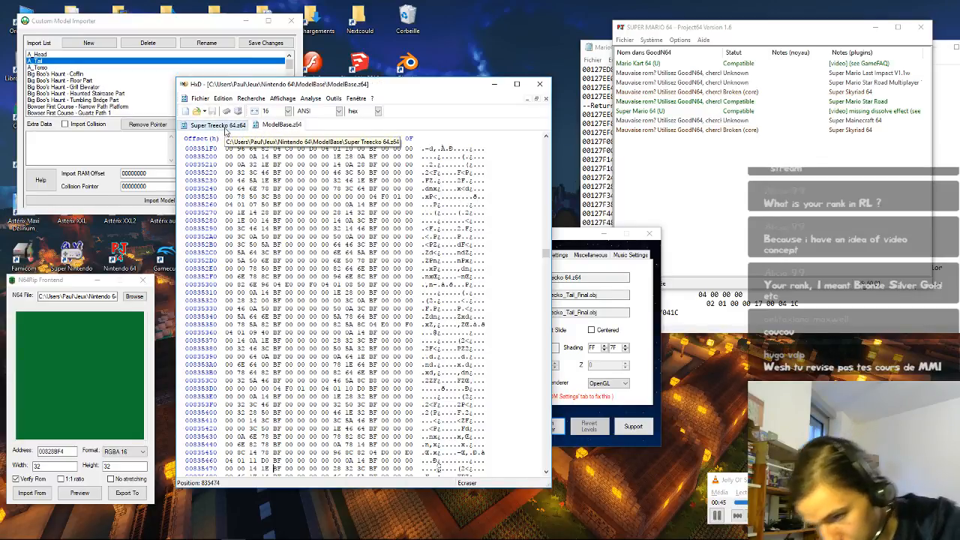
left_click(224, 126)
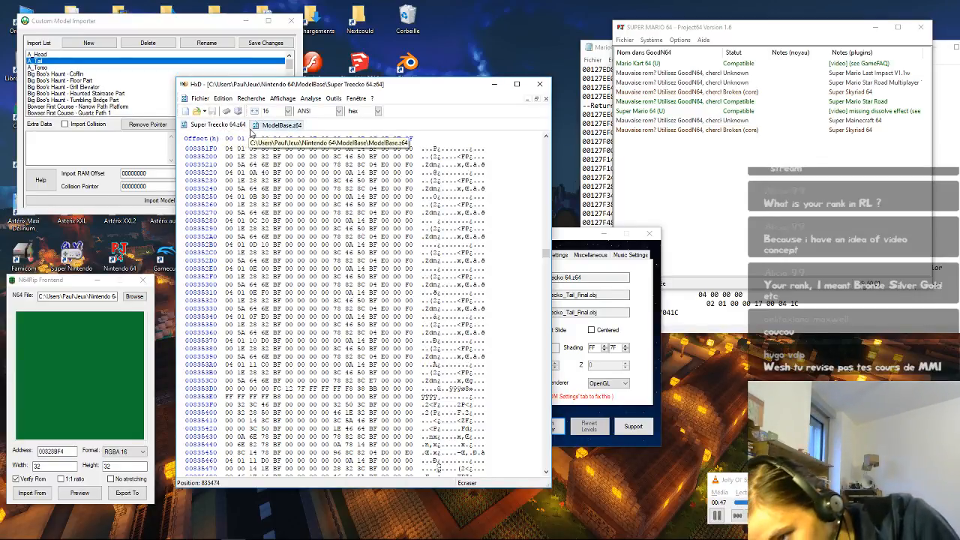
left_click(257, 128)
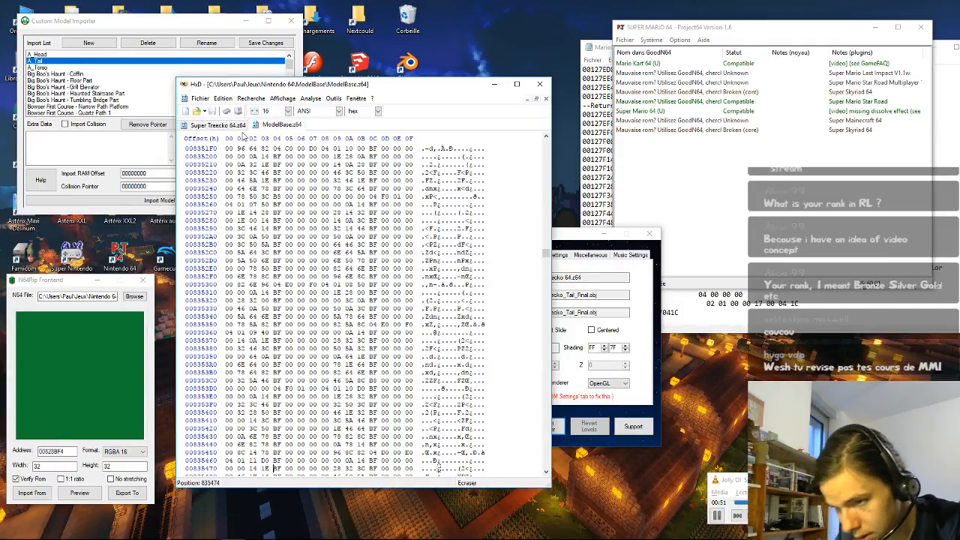
left_click(240, 126)
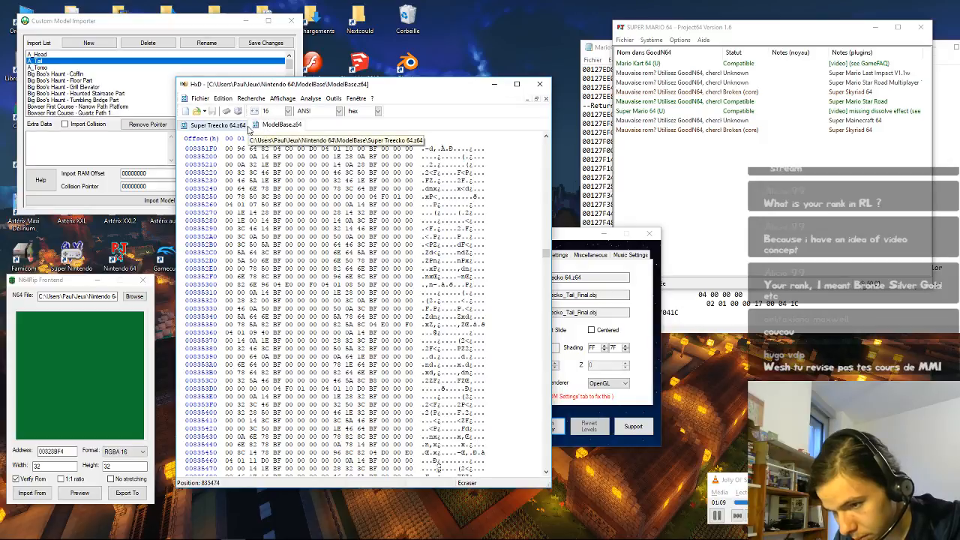
left_click(264, 126)
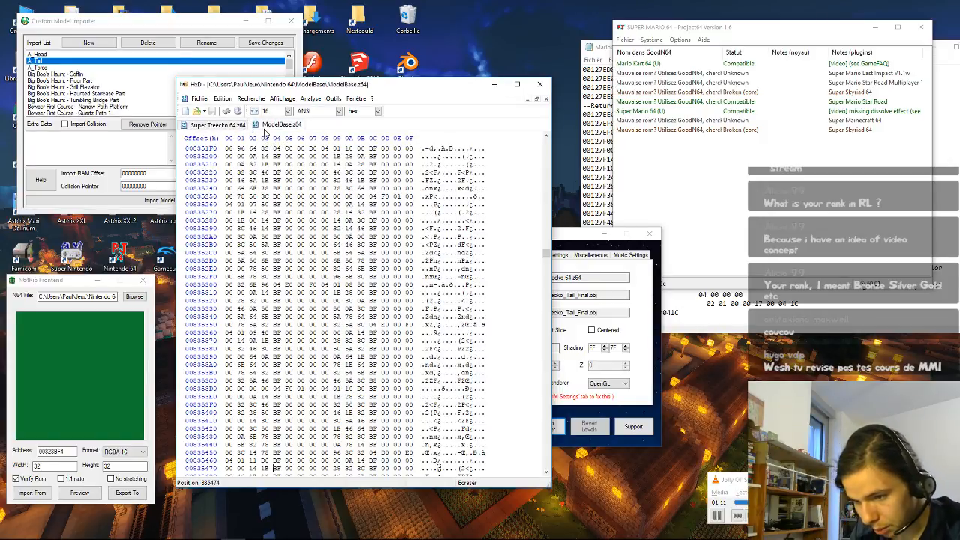
left_click(246, 129)
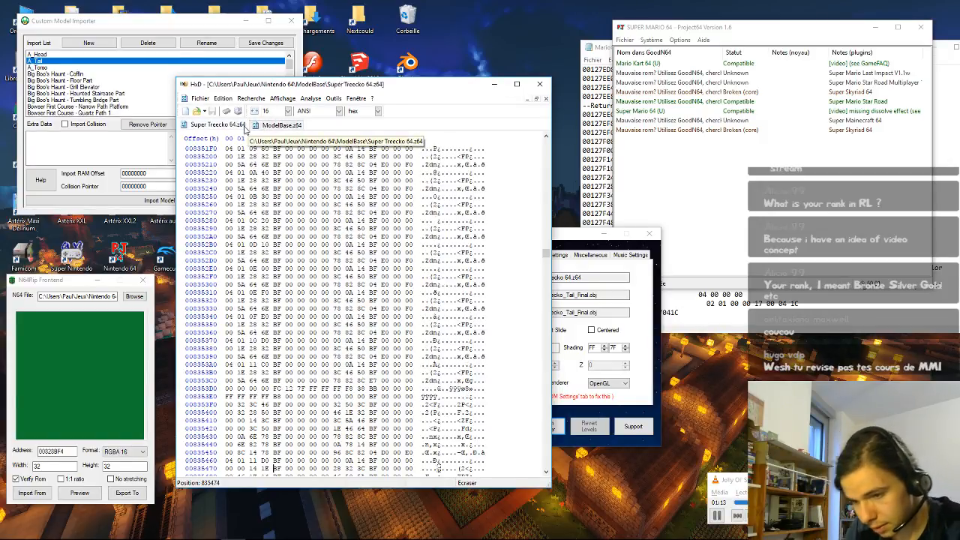
left_click(258, 127)
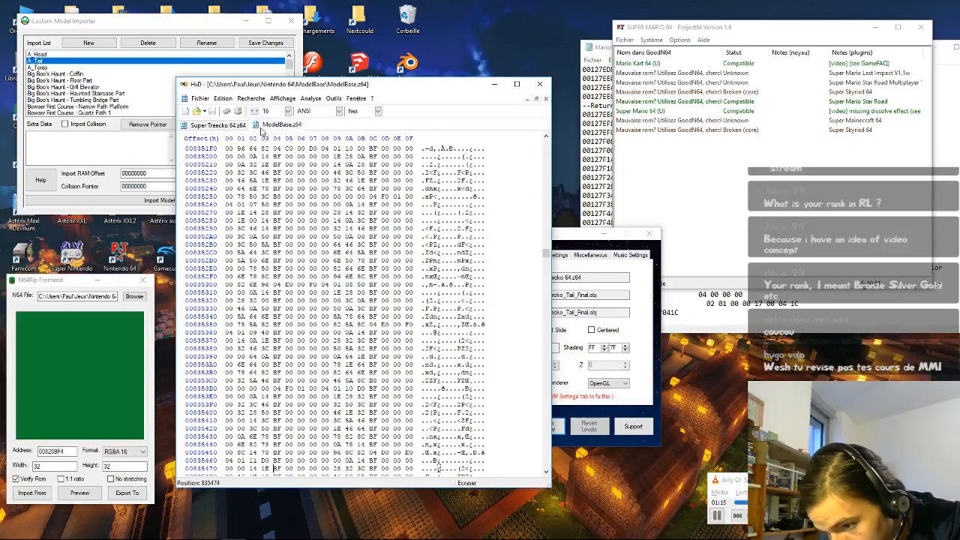
left_click(236, 127)
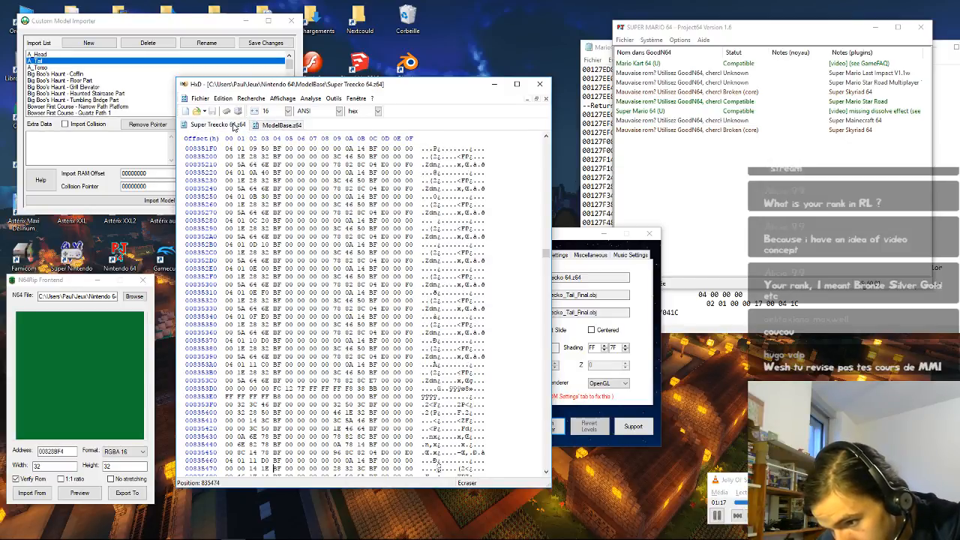
left_click(264, 126)
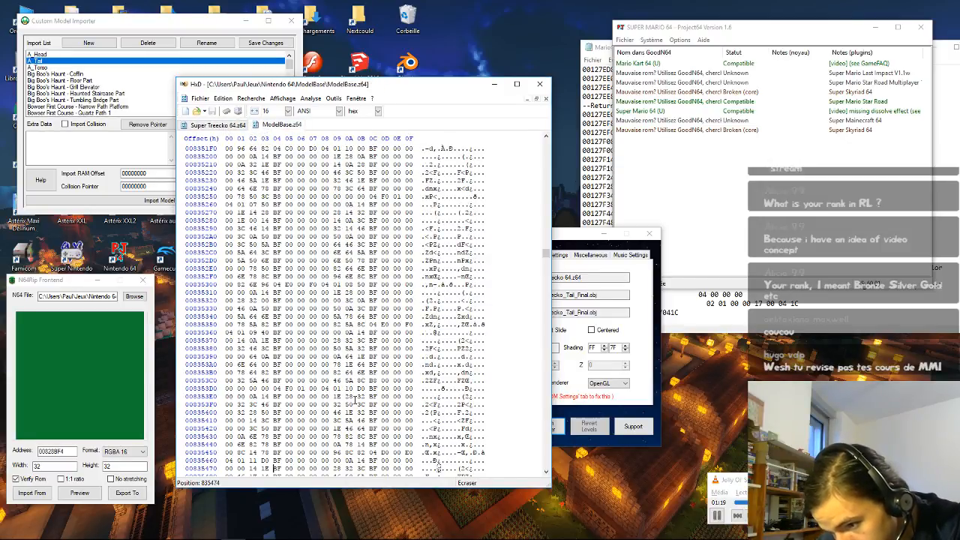
Step: Place the cursor at offset 8353EC in ModelBase.z64 and at the matching data at 8353FC in Super Treecko 64.z64
left_click(471, 396)
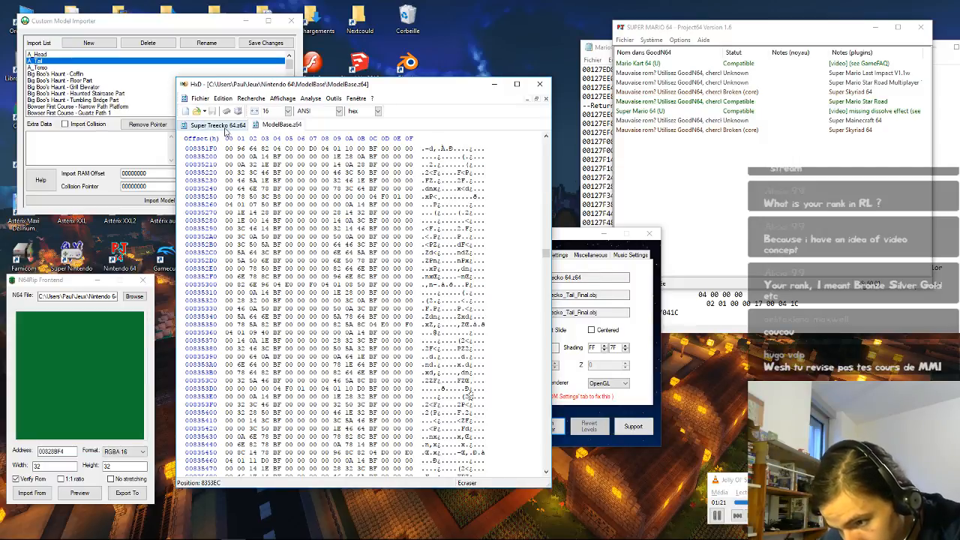
left_click(225, 127)
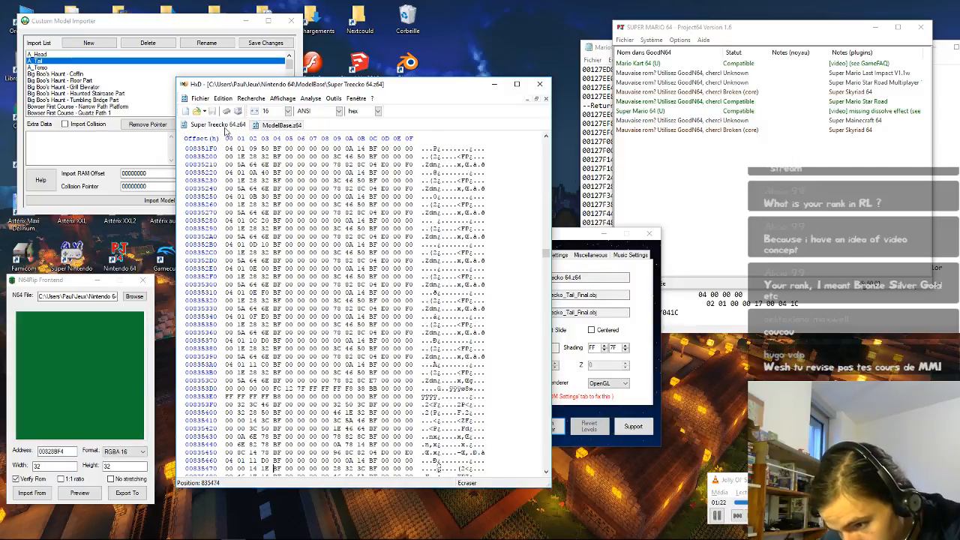
left_click(265, 128)
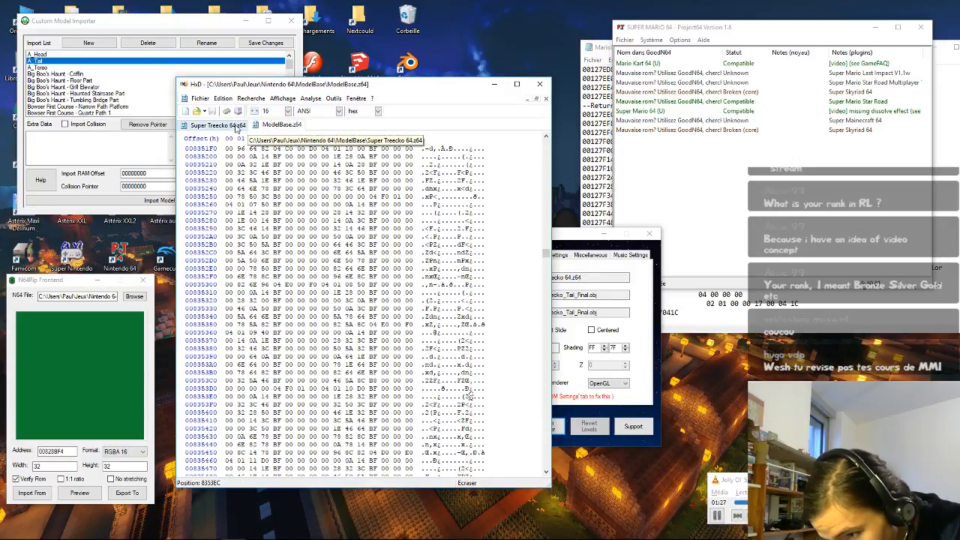
left_click(236, 127)
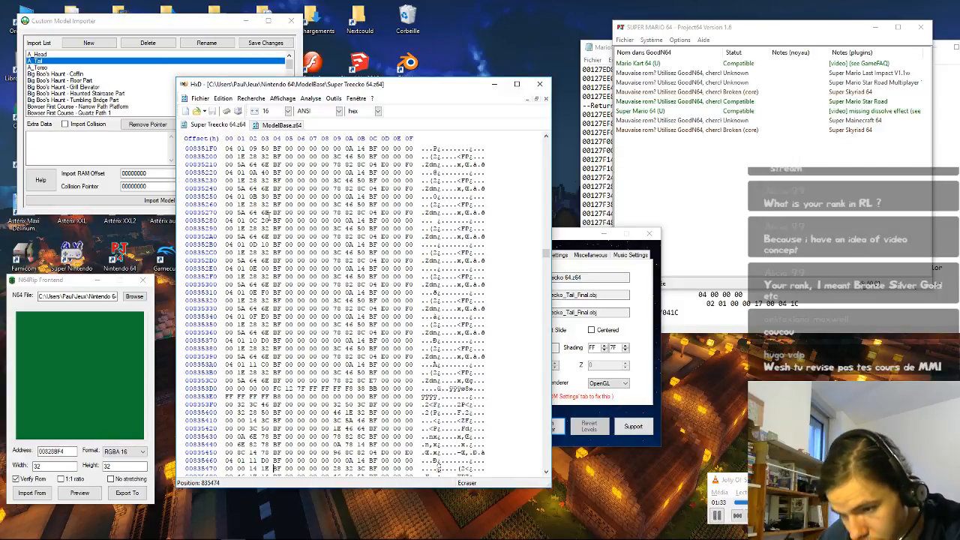
left_click(268, 126)
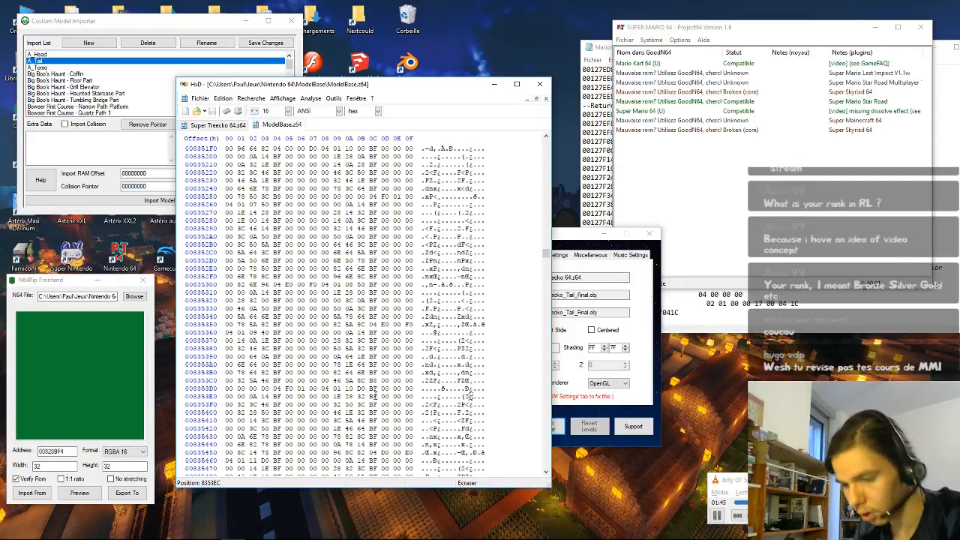
left_click(232, 128)
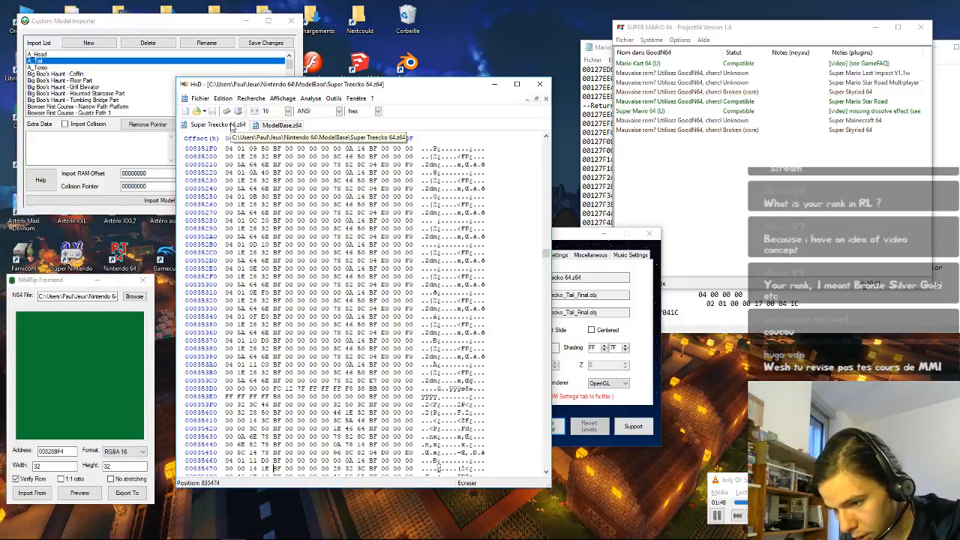
left_click(370, 403)
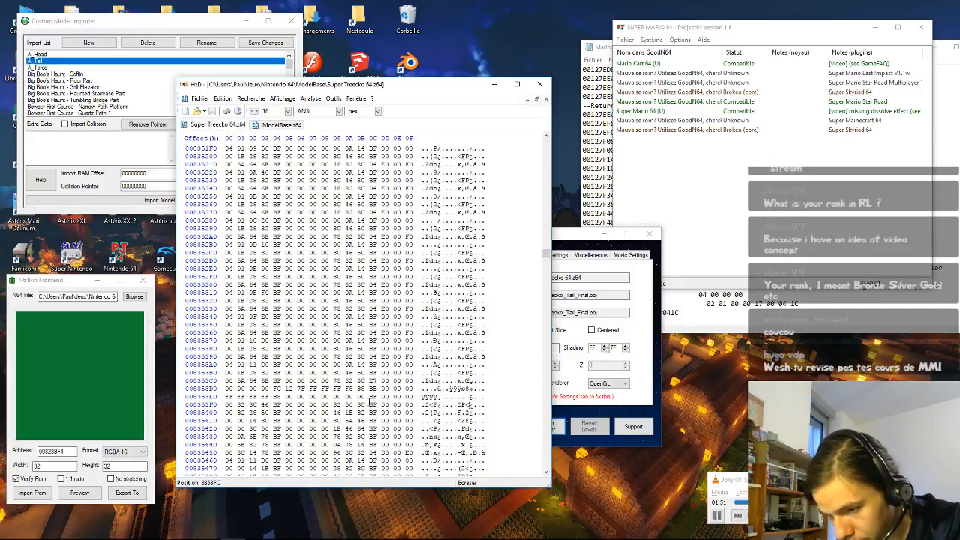
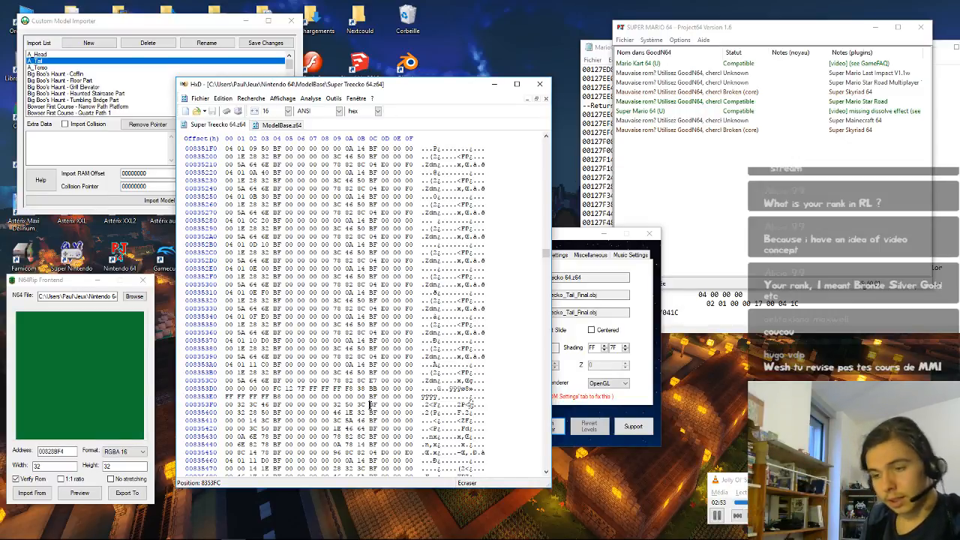
Step: Switch to the Windows calculator in programmer mode and enter the hexadecimal offset 8353EC
mouse_move(160, 534)
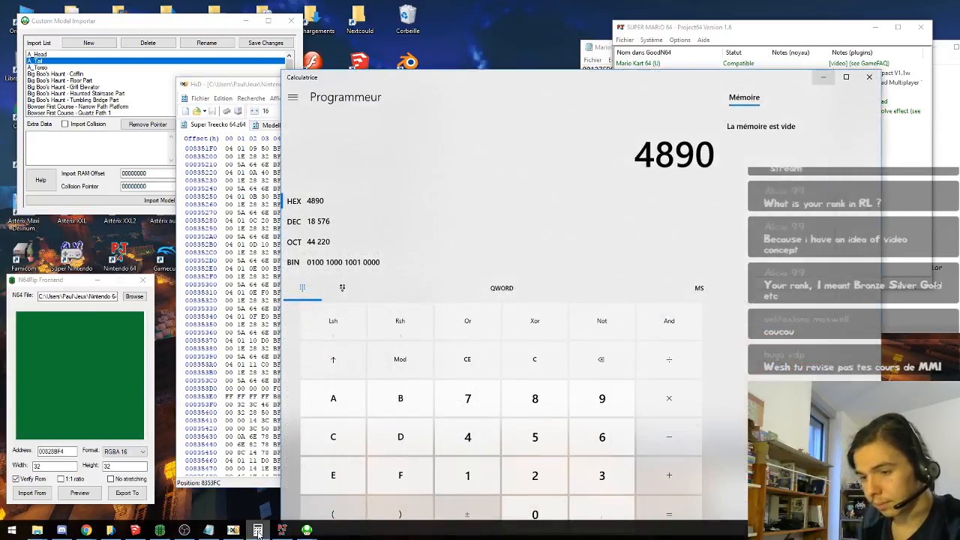
left_click(257, 530)
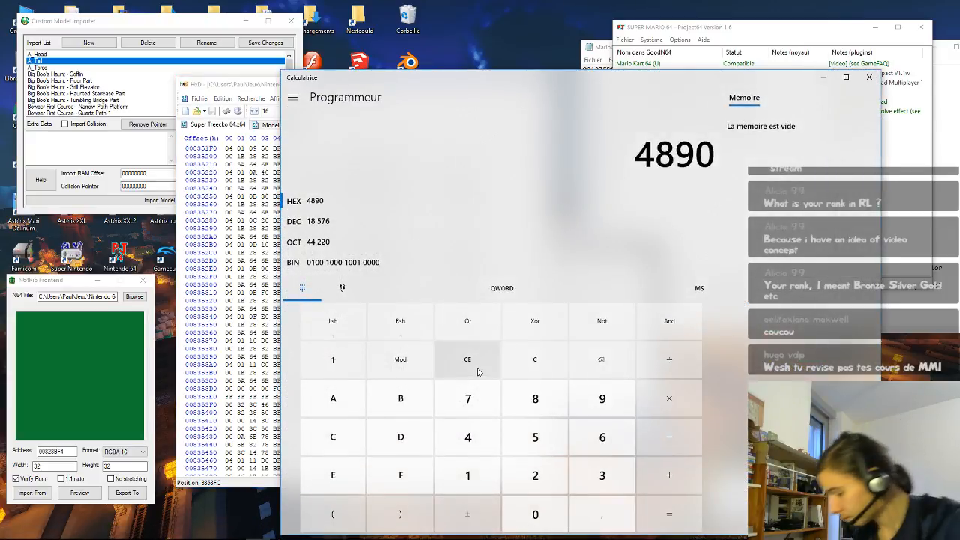
left_click(547, 513)
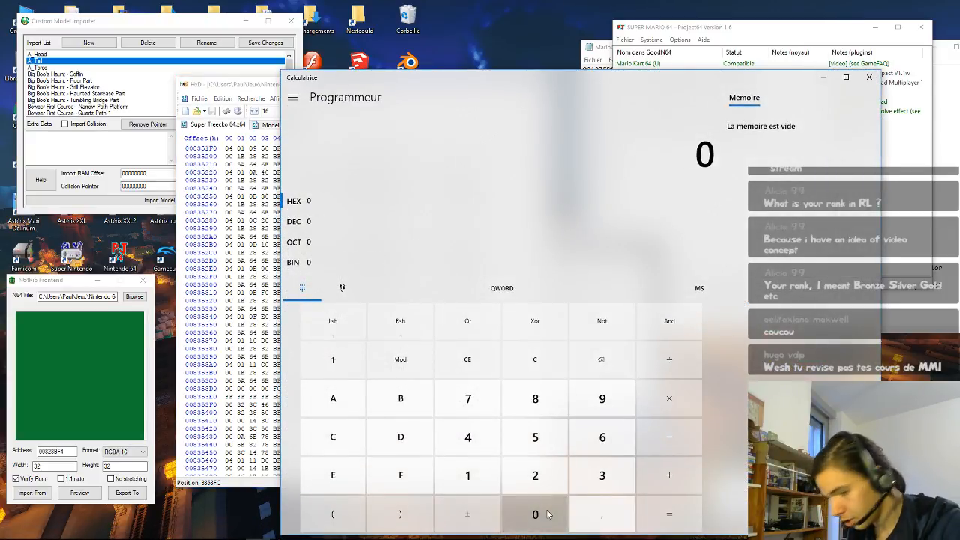
left_click(537, 407)
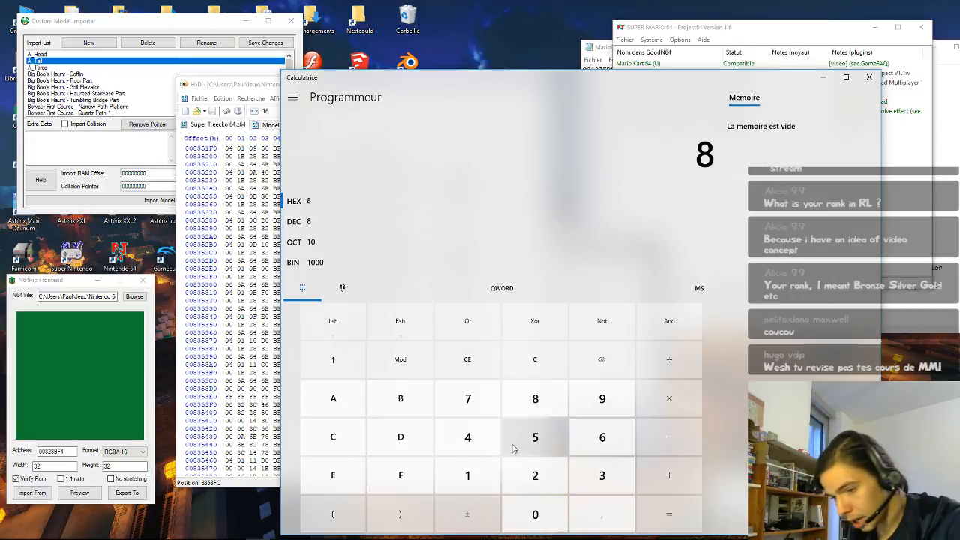
mouse_move(643, 538)
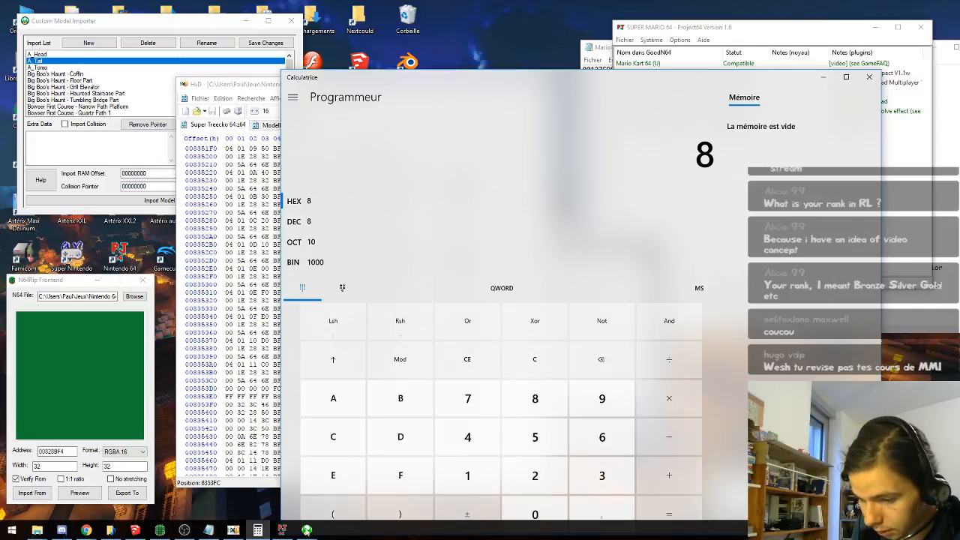
left_click(111, 530)
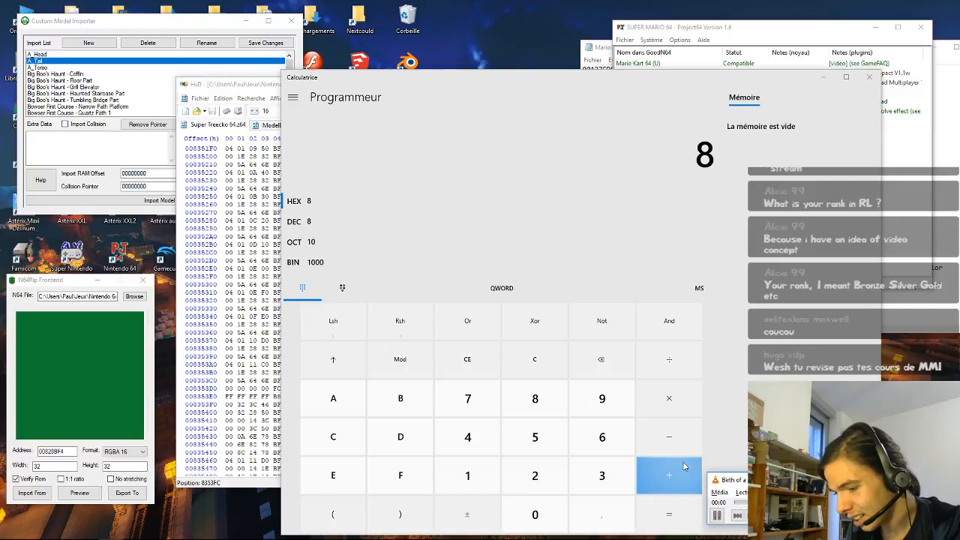
left_click(746, 455)
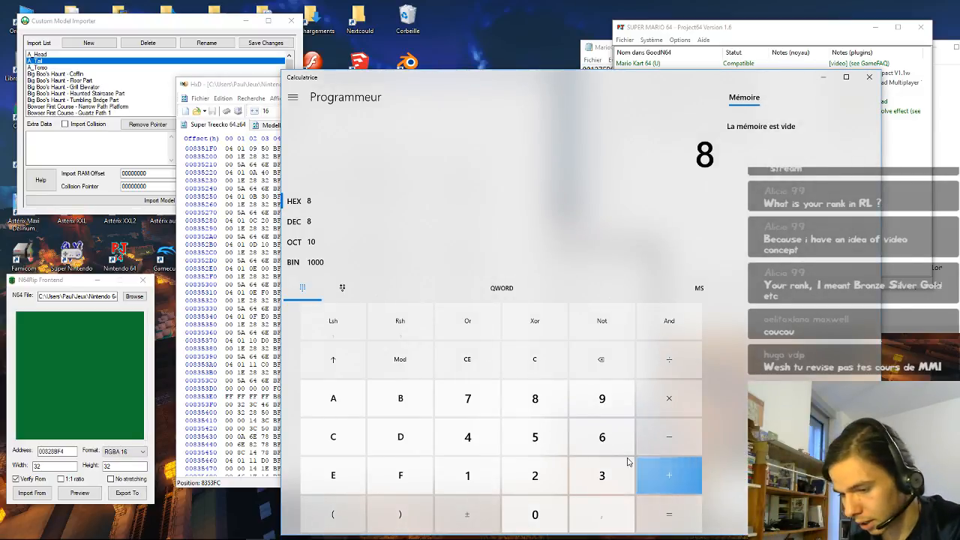
left_click(578, 468)
left_click(517, 433)
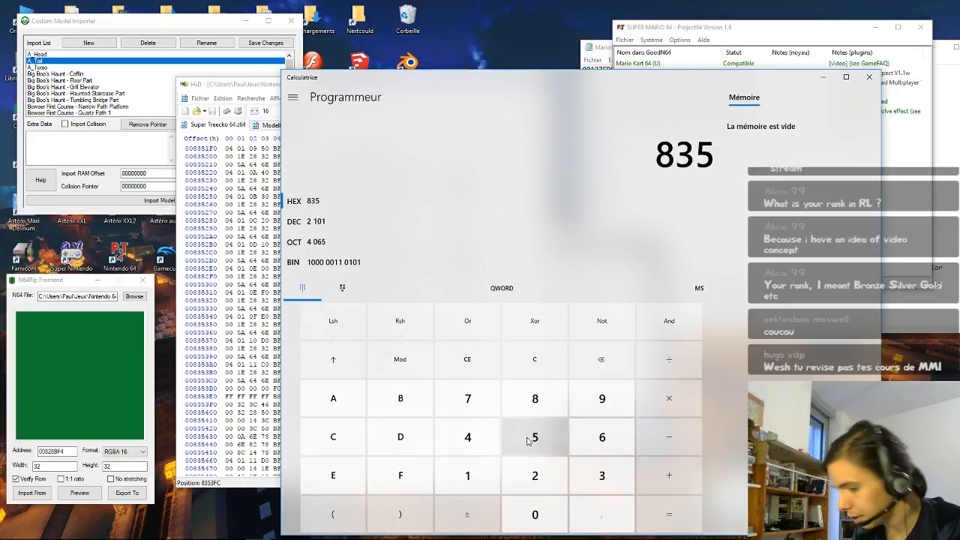
left_click(606, 474)
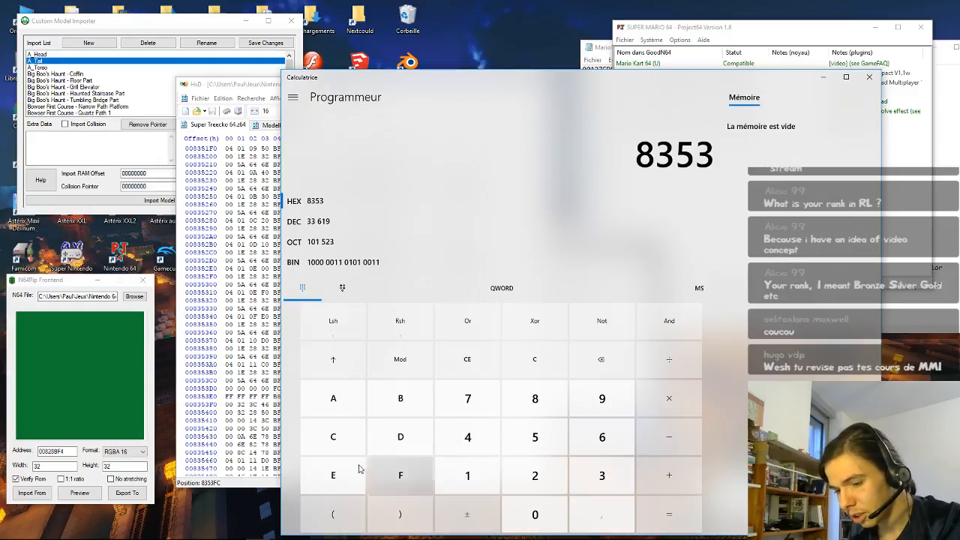
left_click(335, 474)
left_click(344, 445)
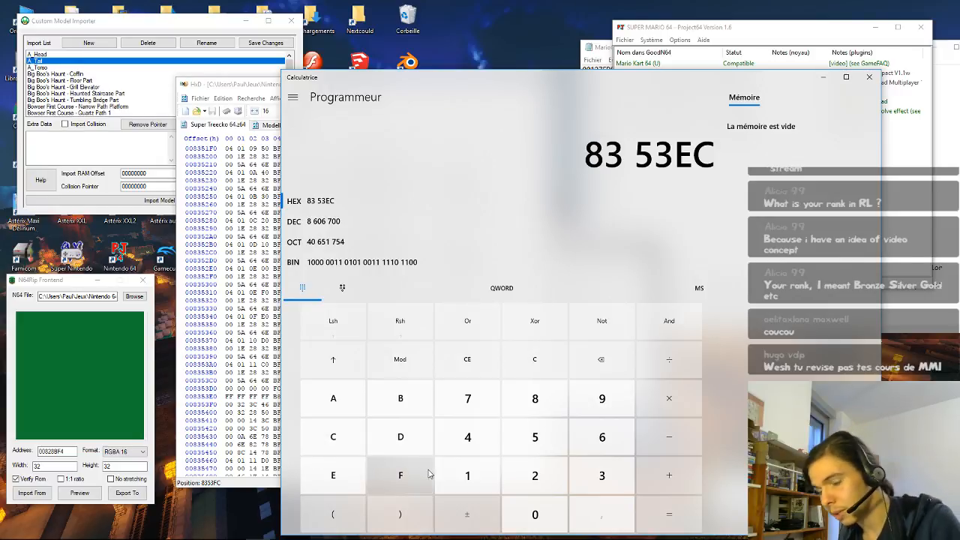
Step: Subtract the hexadecimal value 823B64 from 8353EC in the calculator
left_click(670, 442)
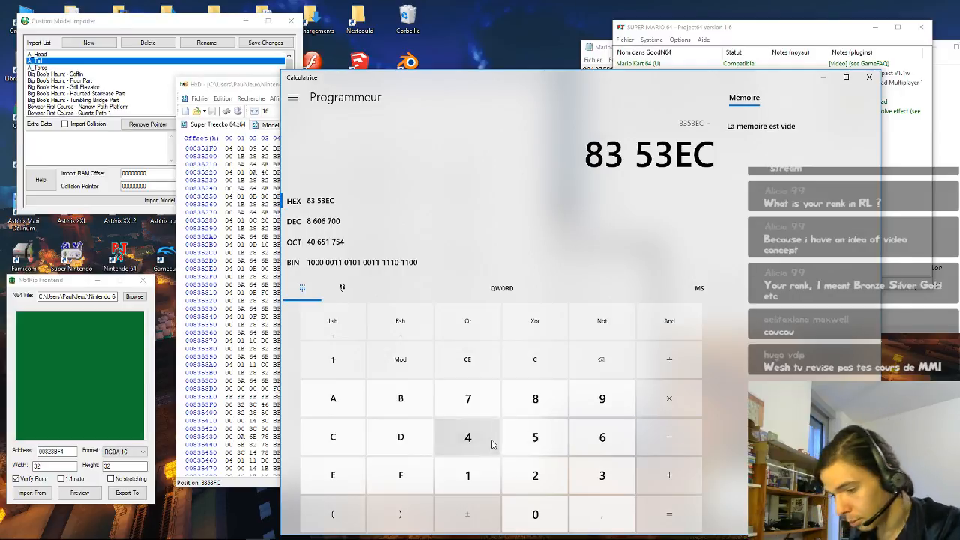
left_click(543, 398)
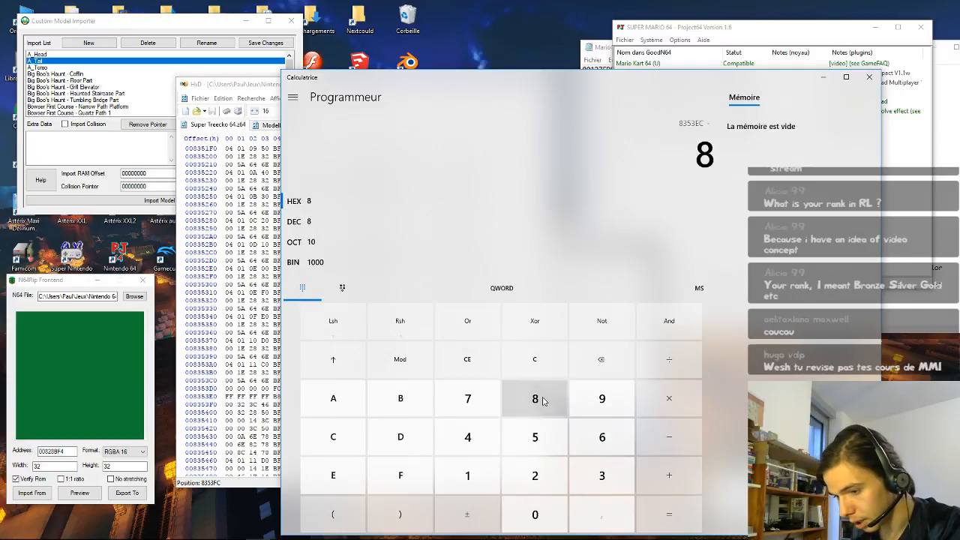
left_click(558, 473)
left_click(600, 475)
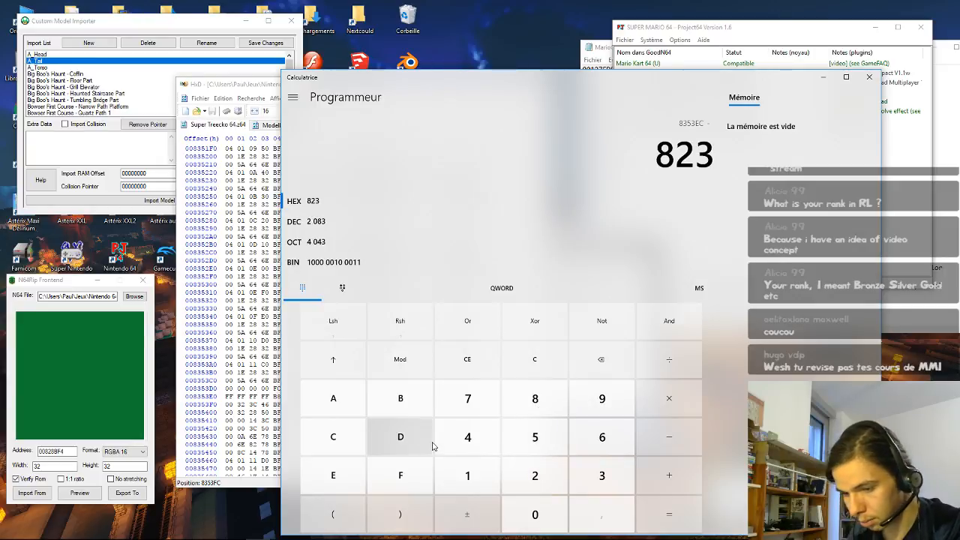
left_click(387, 407)
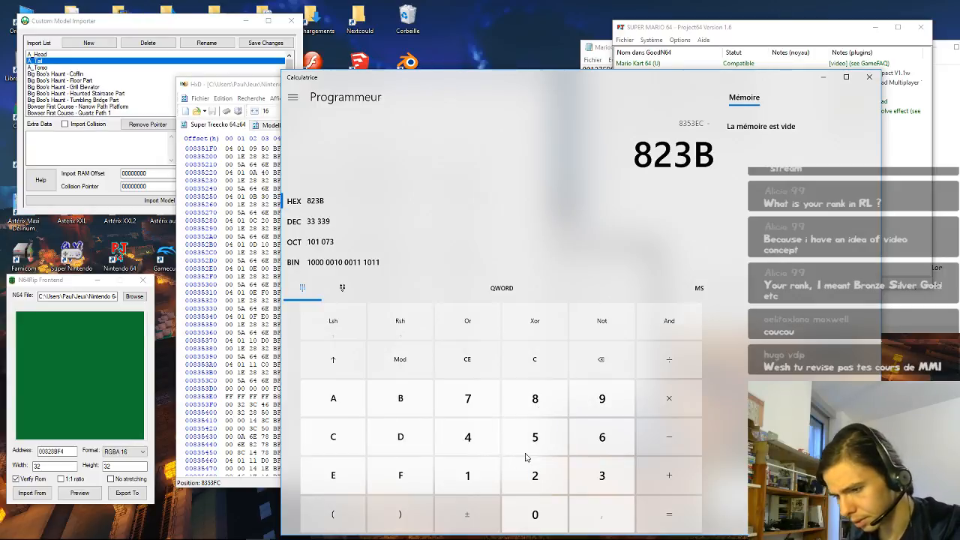
left_click(603, 437)
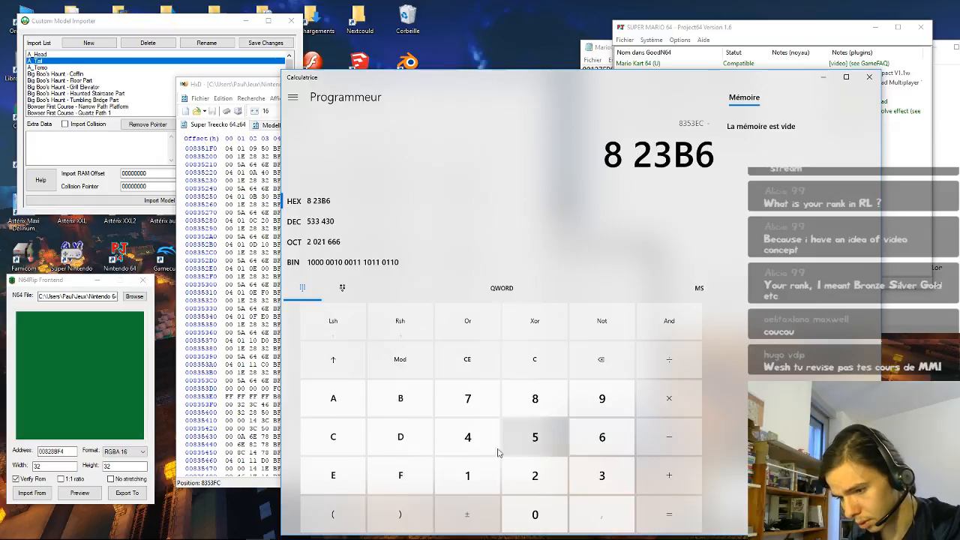
left_click(467, 437)
left_click(666, 525)
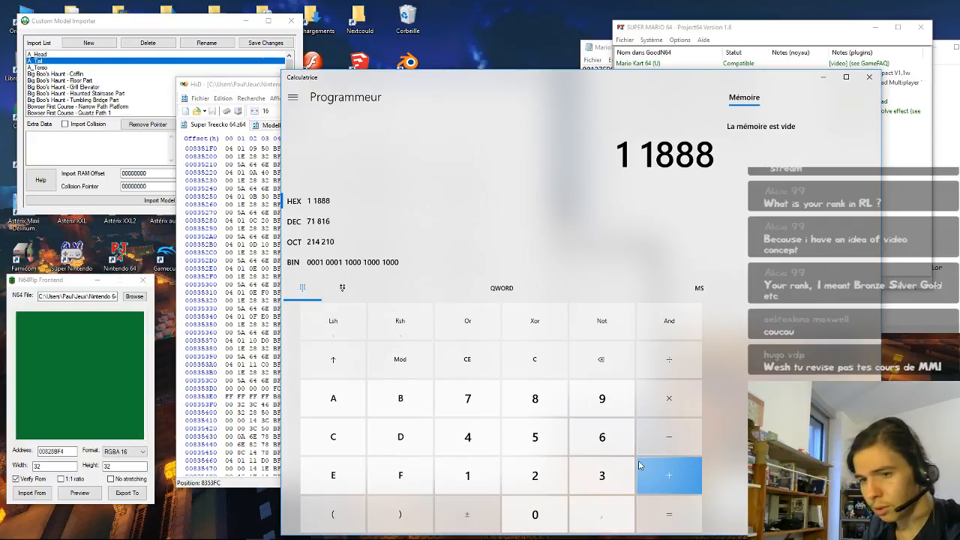
Step: Switch to the Custom Model Importer and set the A_Tail entry's Import ROM Offset to 008353EC
left_click(145, 29)
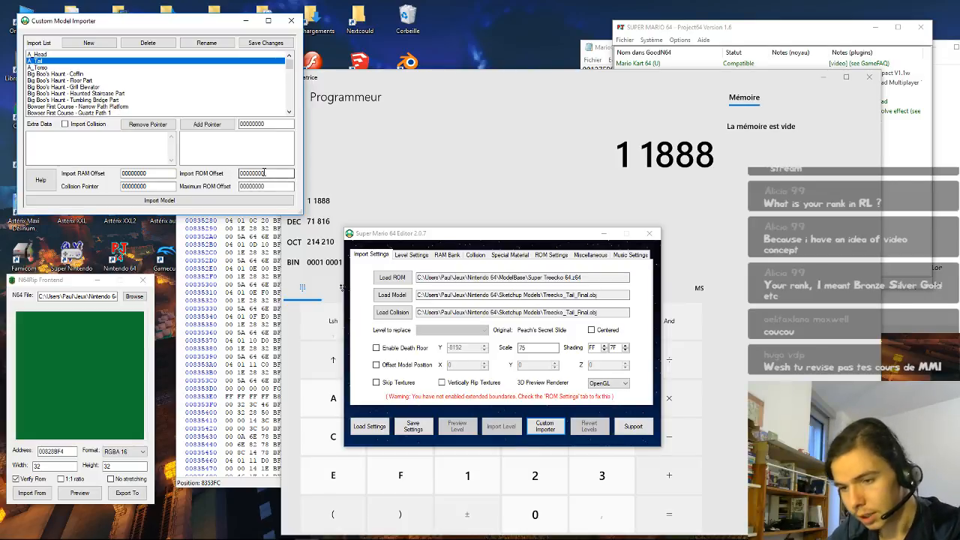
left_click_drag(270, 172, 232, 175)
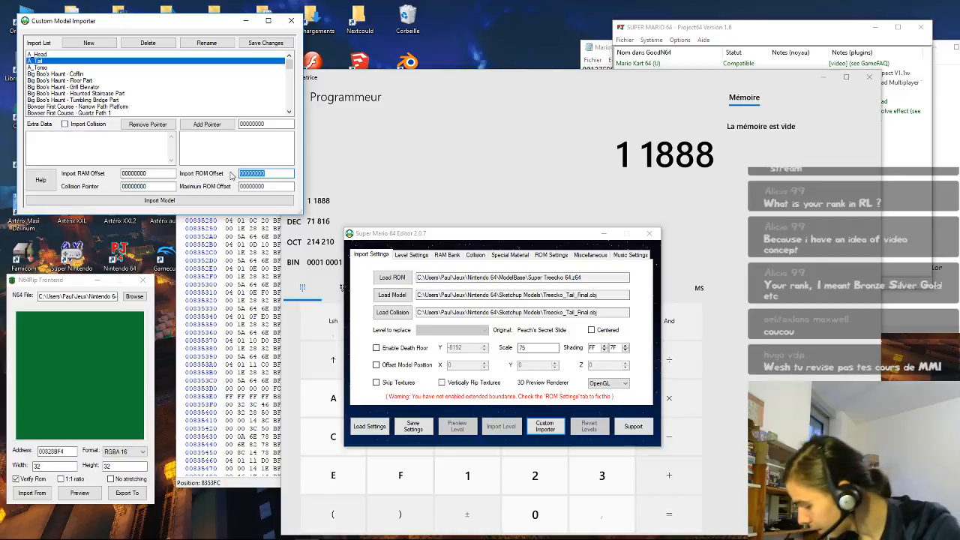
type("008")
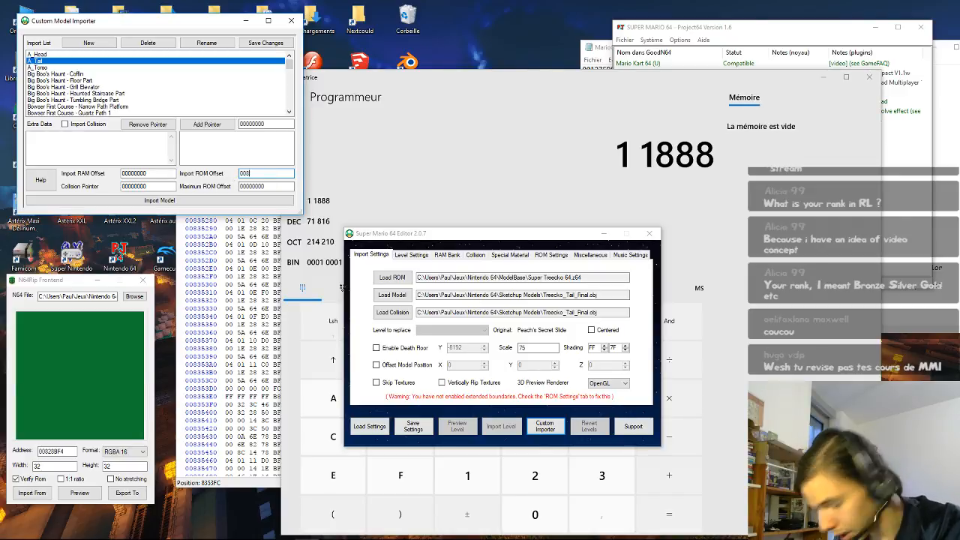
type("3")
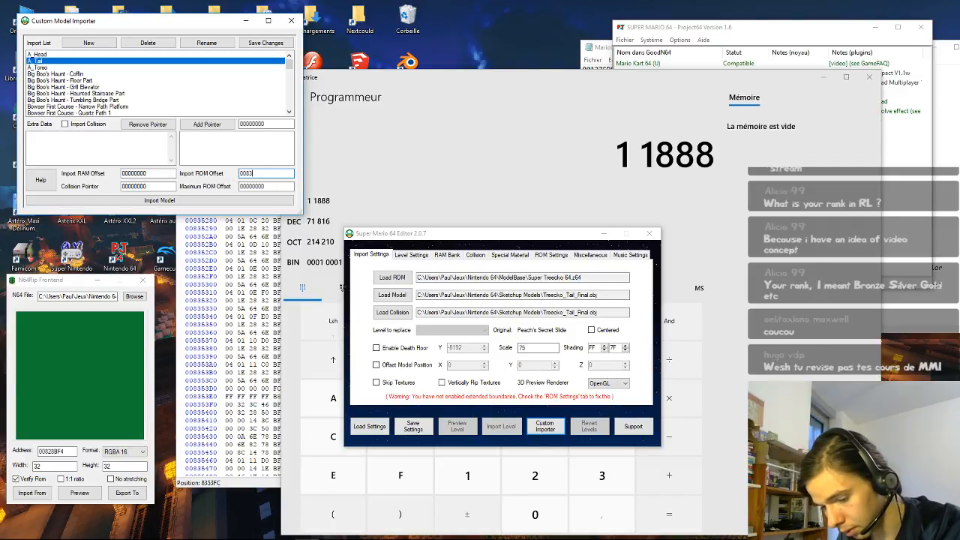
type("5")
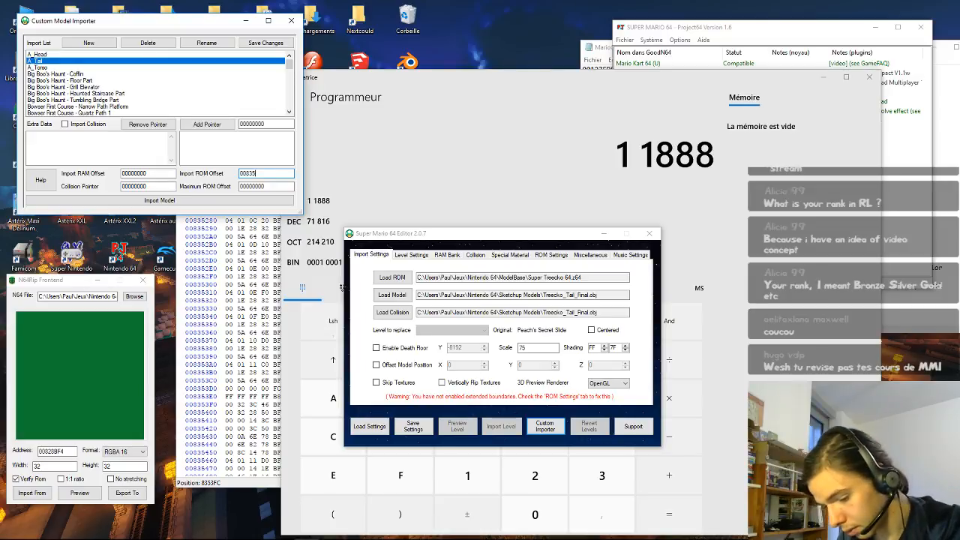
type("3")
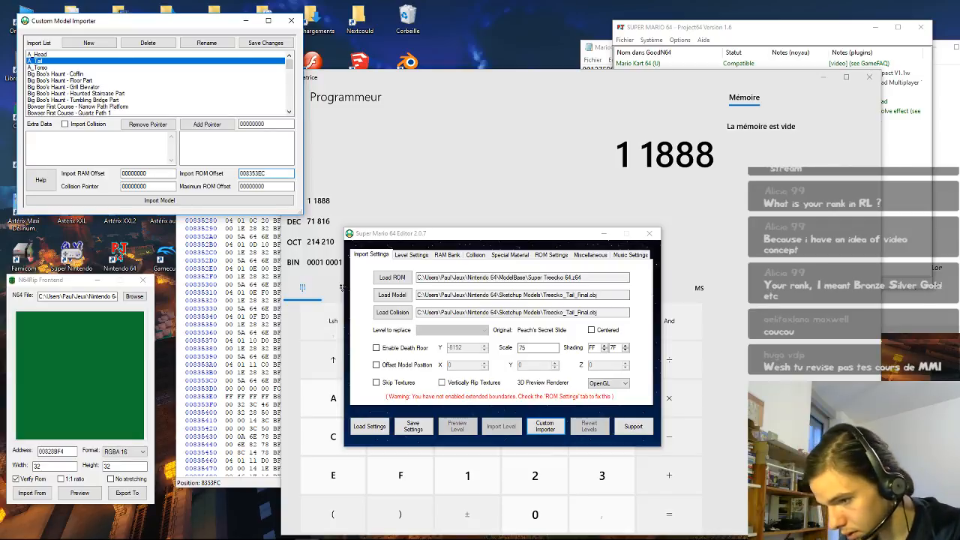
type("EC")
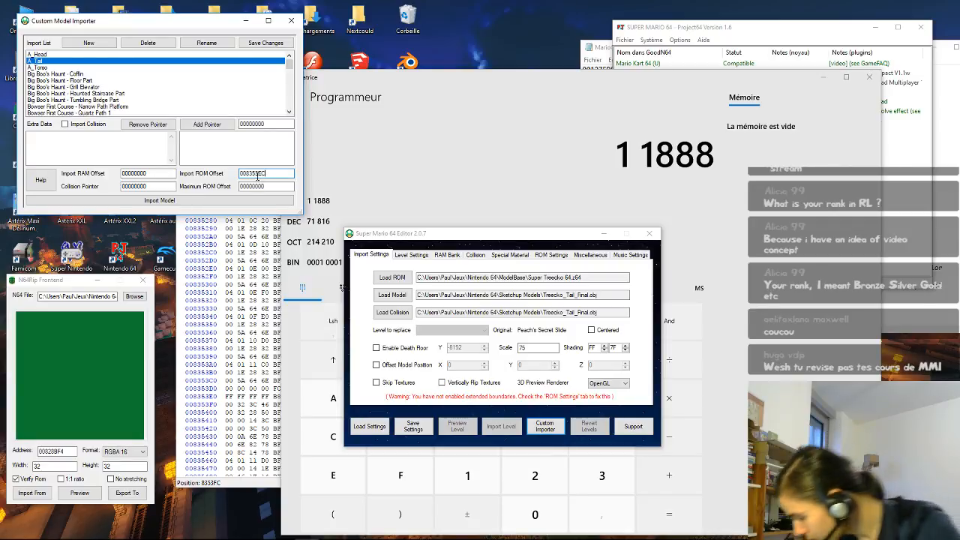
Step: Set A_Tail's Import RAM Offset to 04011888, save the changes, and reselect the entry to check its stored values
double_click(156, 174)
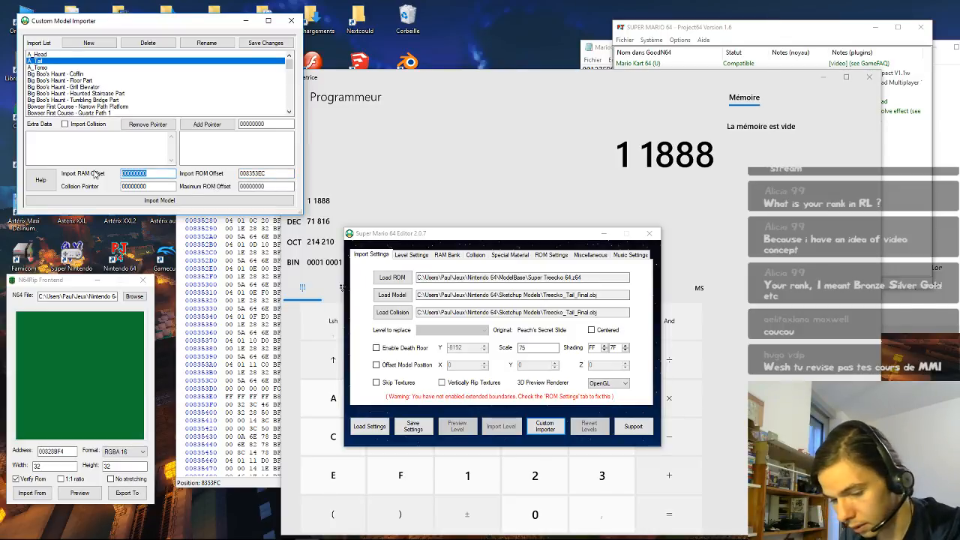
type("040")
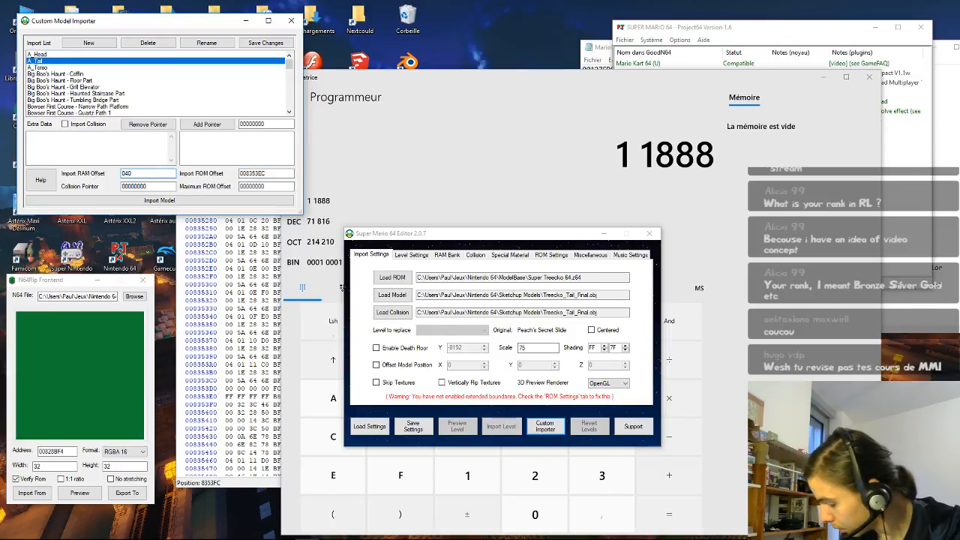
type("1")
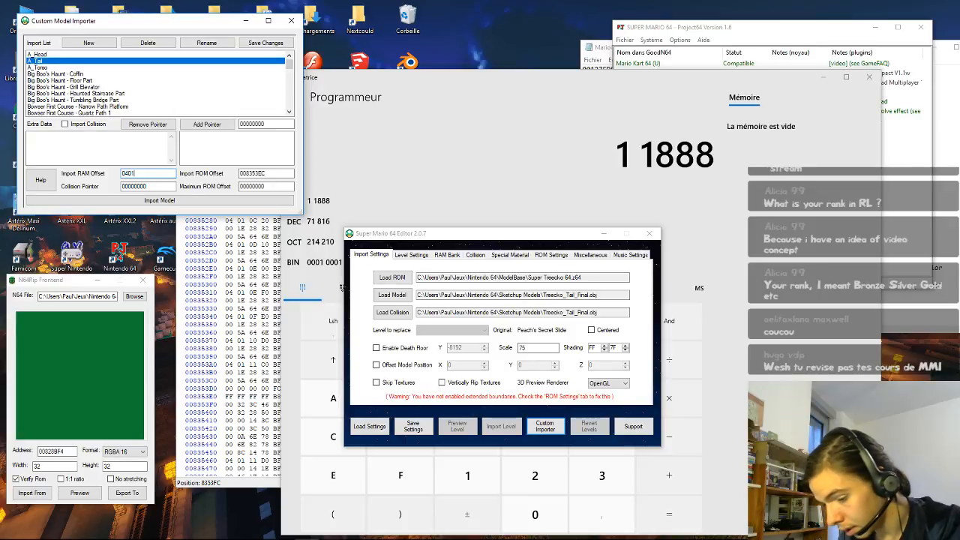
type("1888")
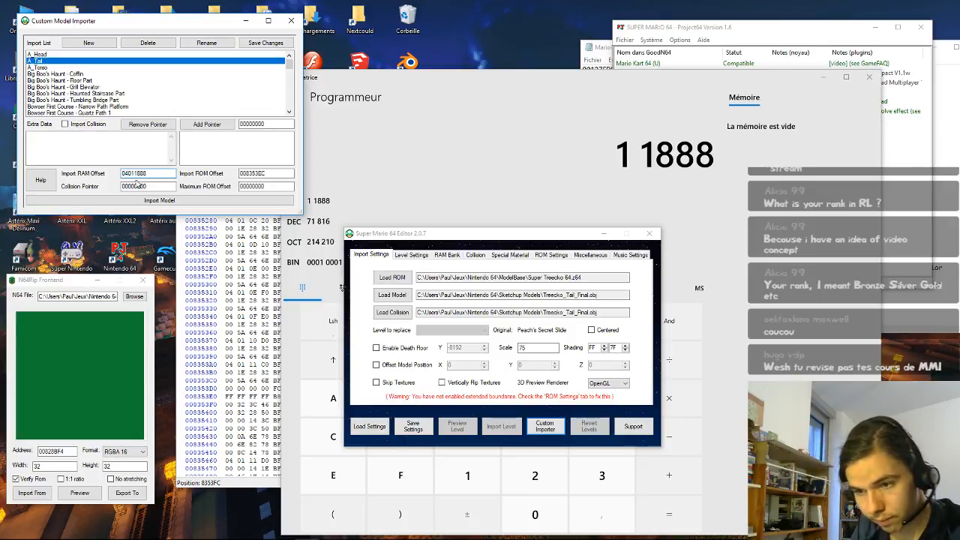
left_click(266, 43)
left_click(41, 68)
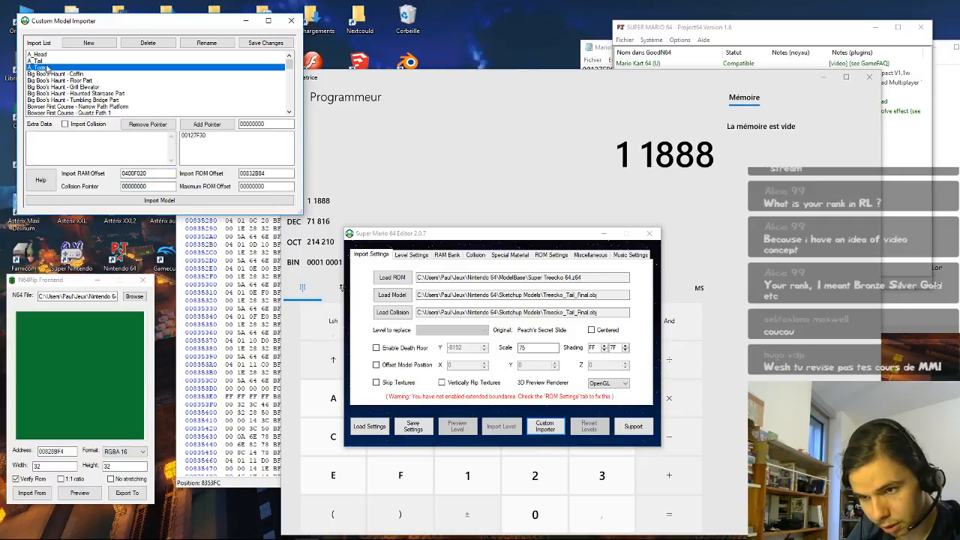
left_click(48, 61)
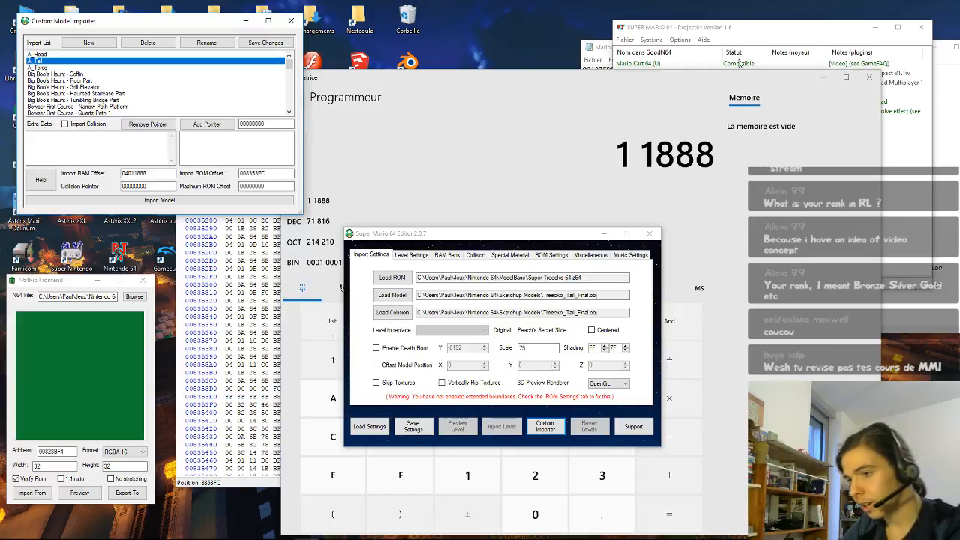
Step: Switch to MarioGeoLayout.txt in Notepad and search it for "tail" from an earlier part of the file
left_click(601, 48)
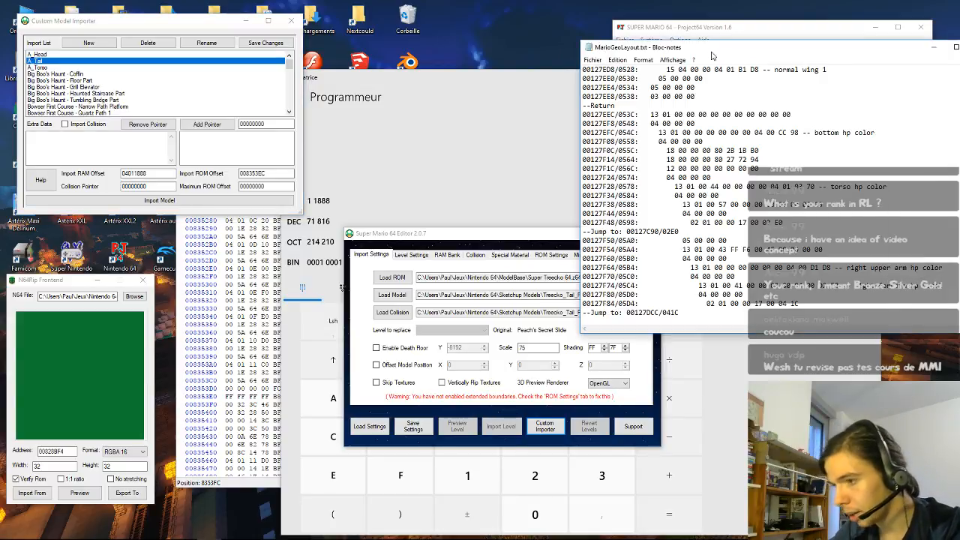
left_click_drag(725, 49, 645, 43)
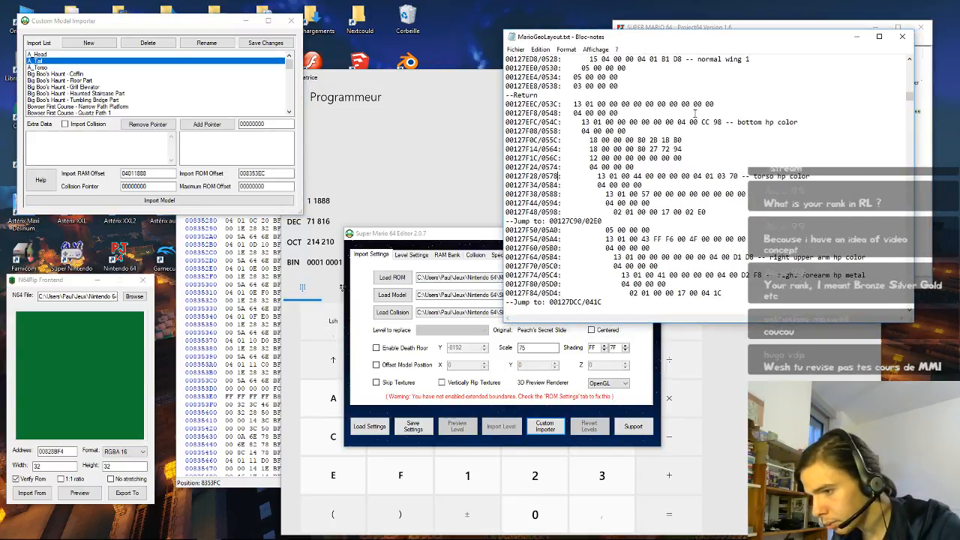
left_click_drag(909, 96, 909, 78)
key("ctrl+f")
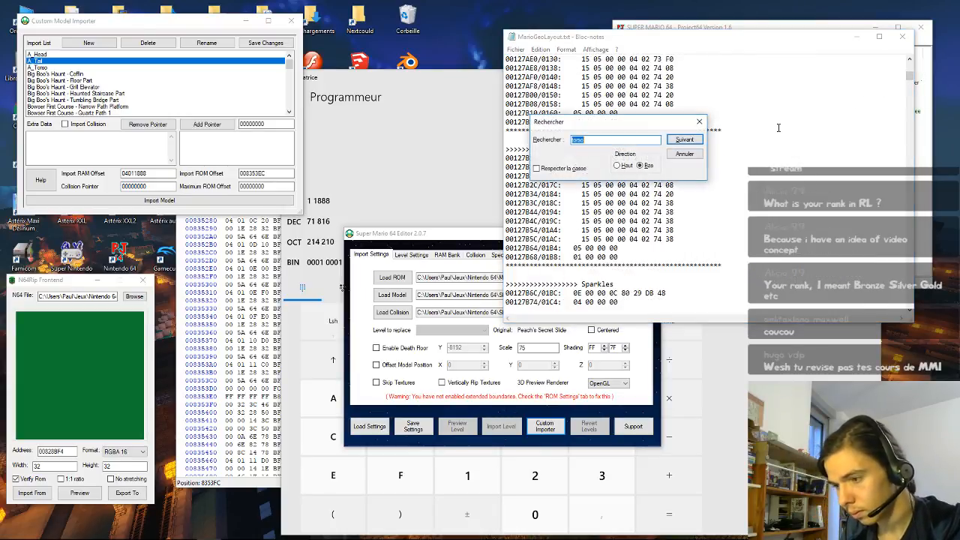
type("tail")
key("Return")
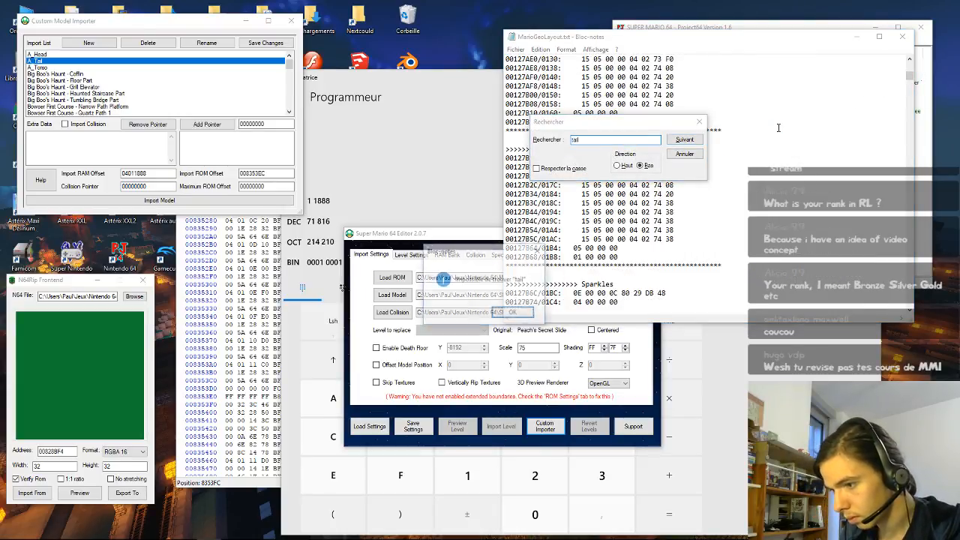
left_click(514, 314)
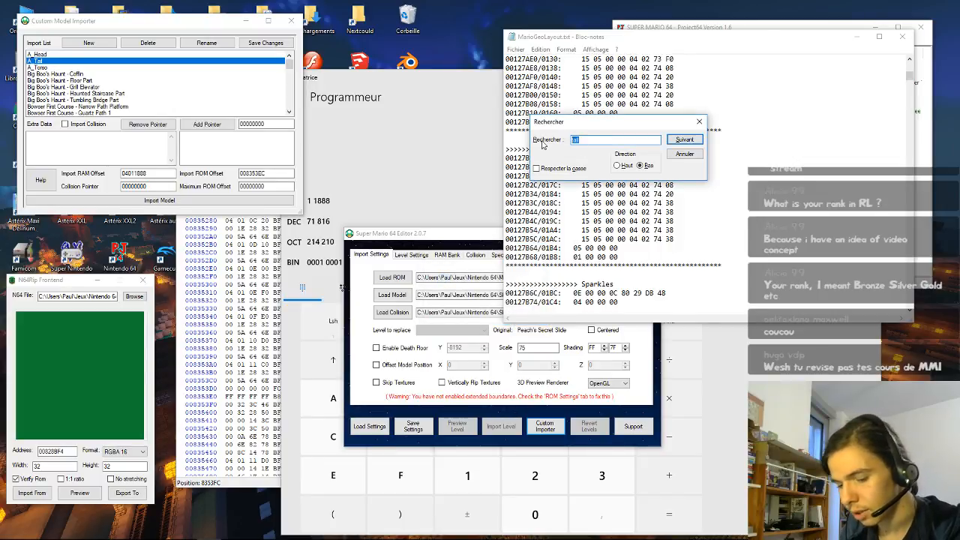
Step: Search the geo layout notes for "bottom" and highlight the pointer 04 00 CC 98 on the bottom hp color line
type("bottom")
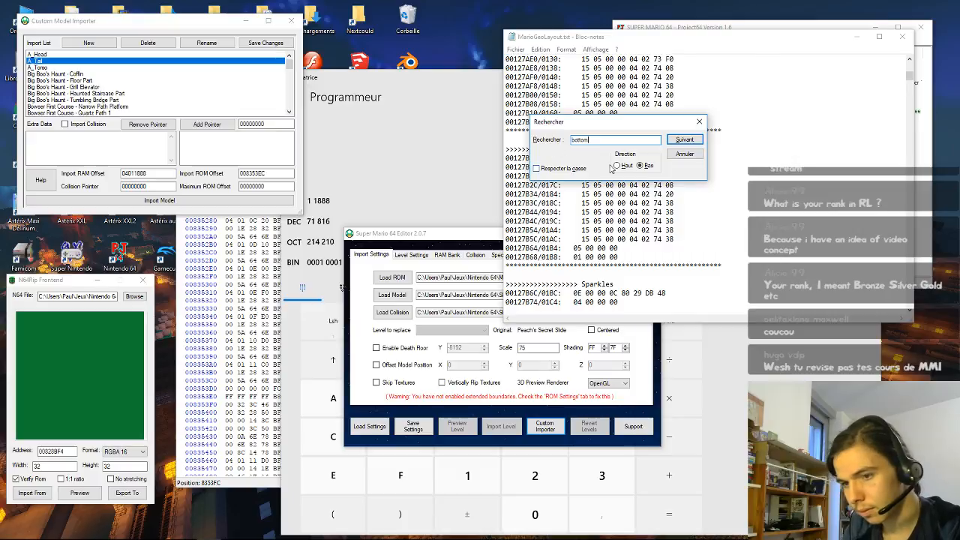
left_click(679, 140)
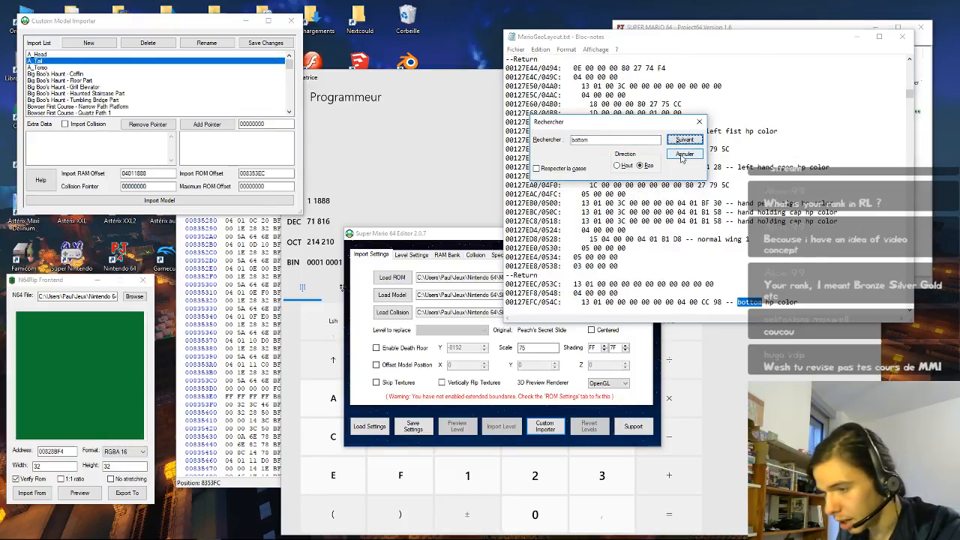
left_click(681, 155)
left_click(685, 302)
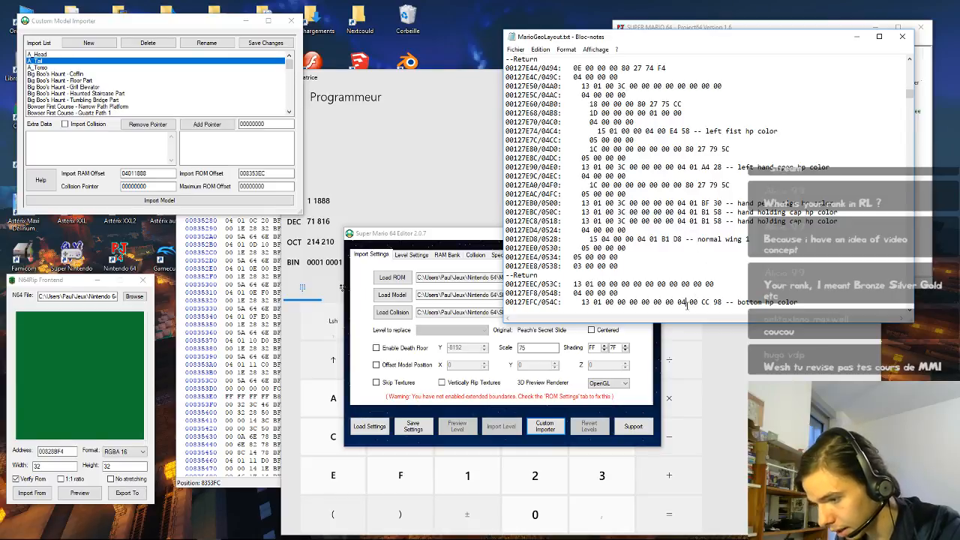
key("Down")
key("Down")
key("Down")
key("Down")
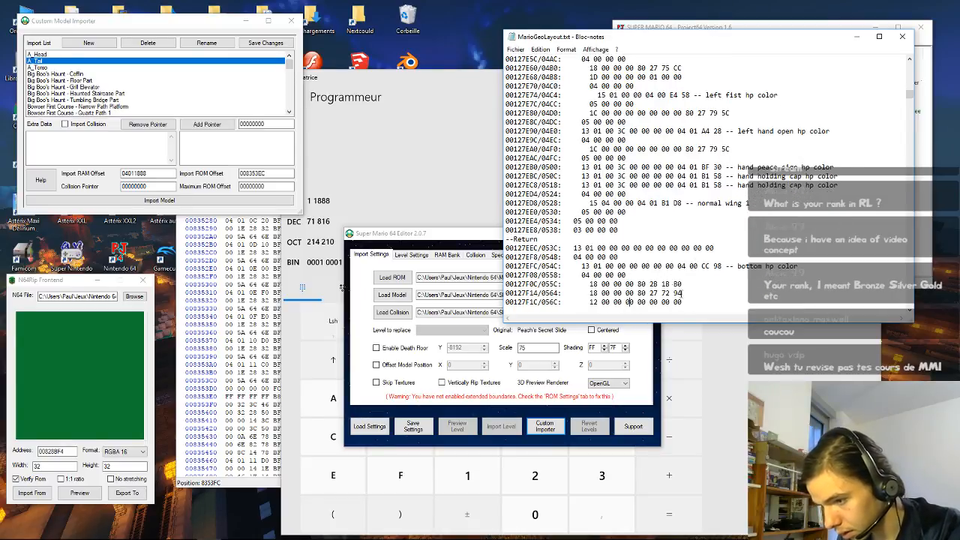
left_click(615, 275)
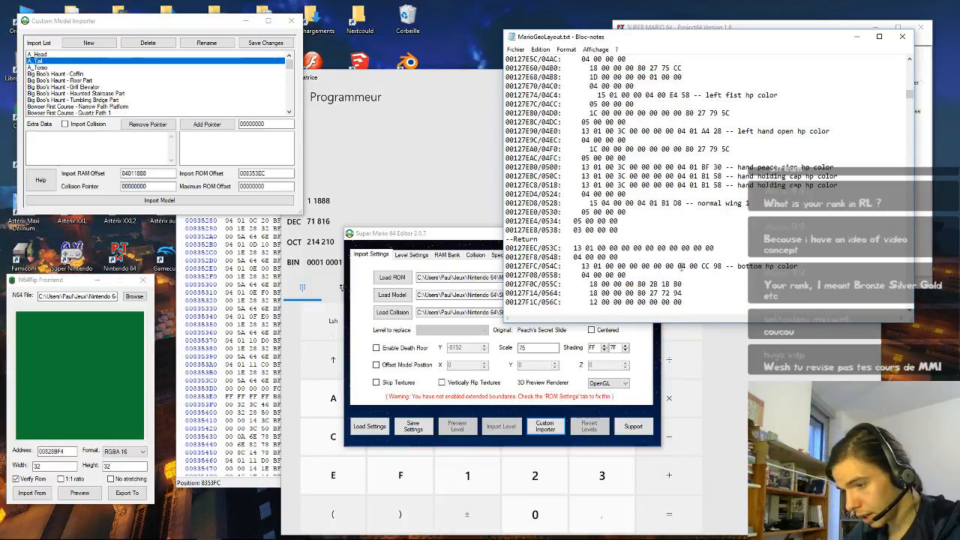
left_click_drag(679, 265, 722, 262)
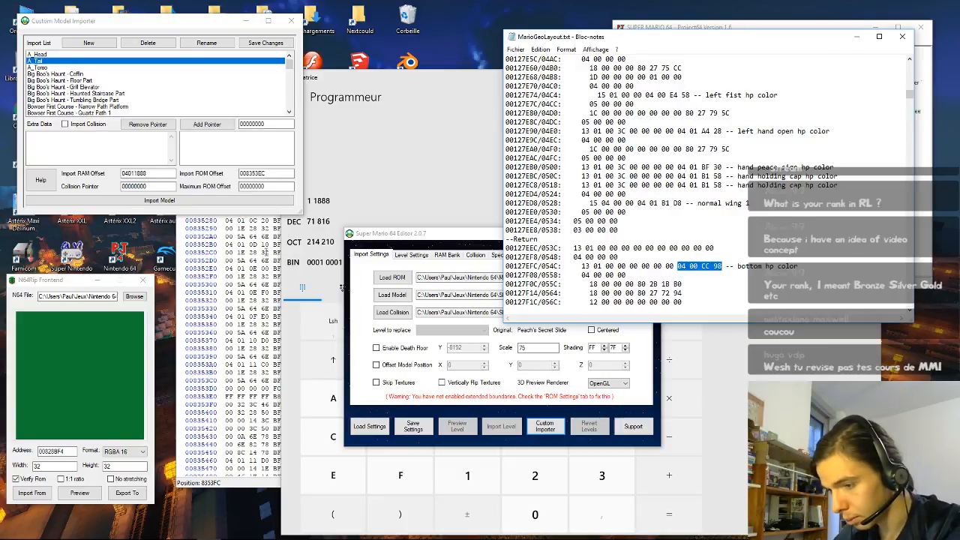
Step: Switch to HxD and go to hexadecimal offset 00127EFC in Super Treecko 64.z64
left_click(266, 253)
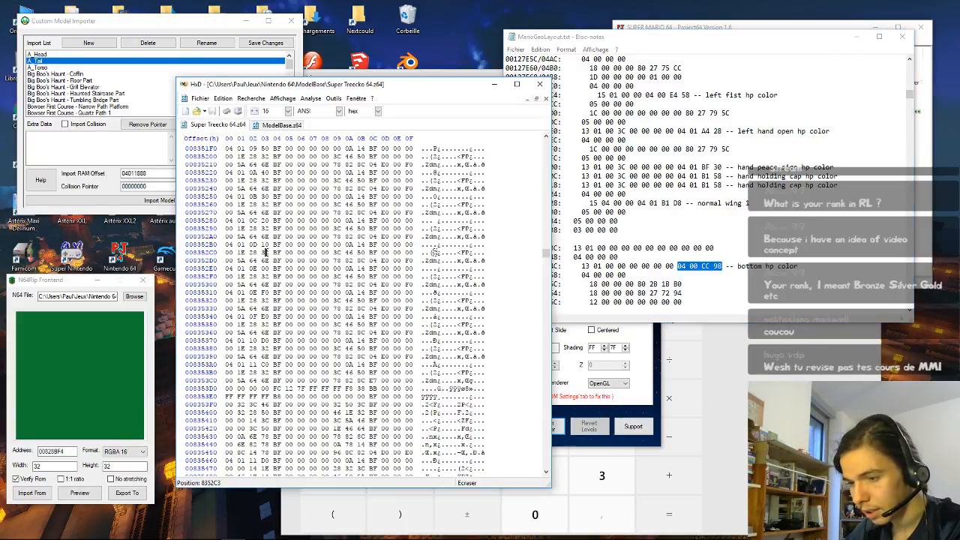
key("ctrl+g")
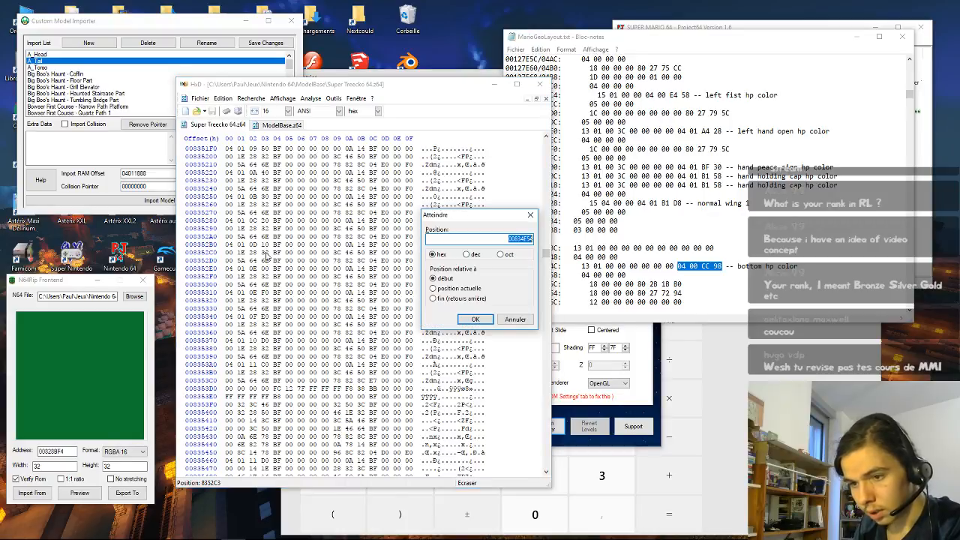
type("0012")
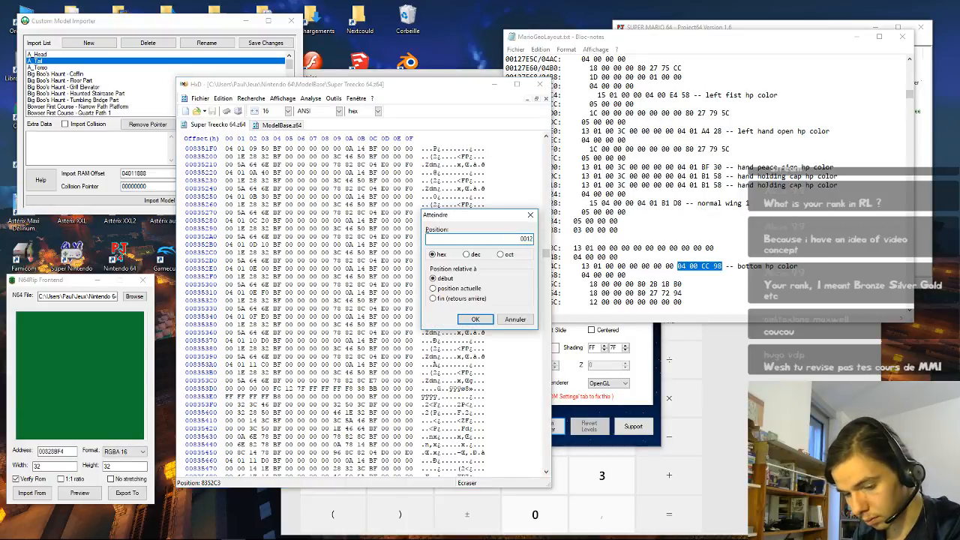
type("7EFC")
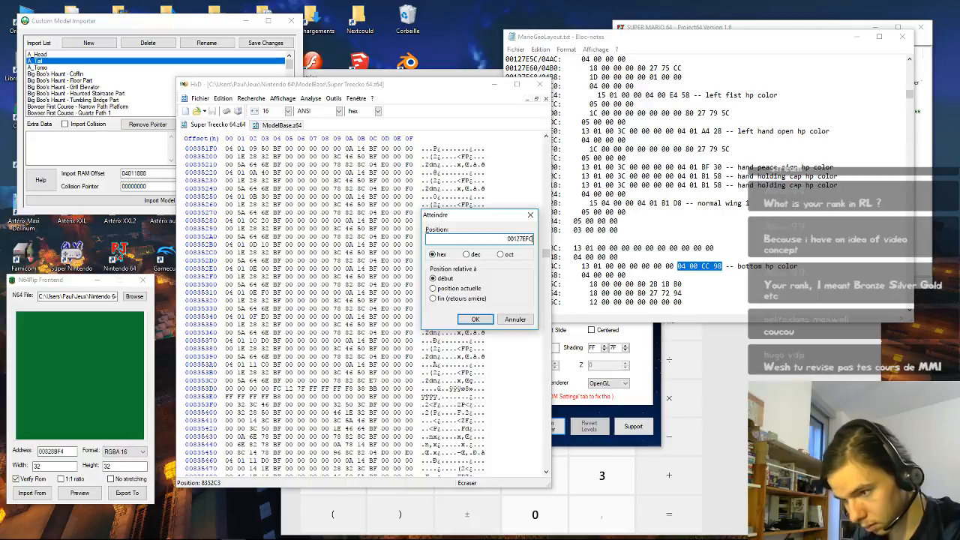
key("Return")
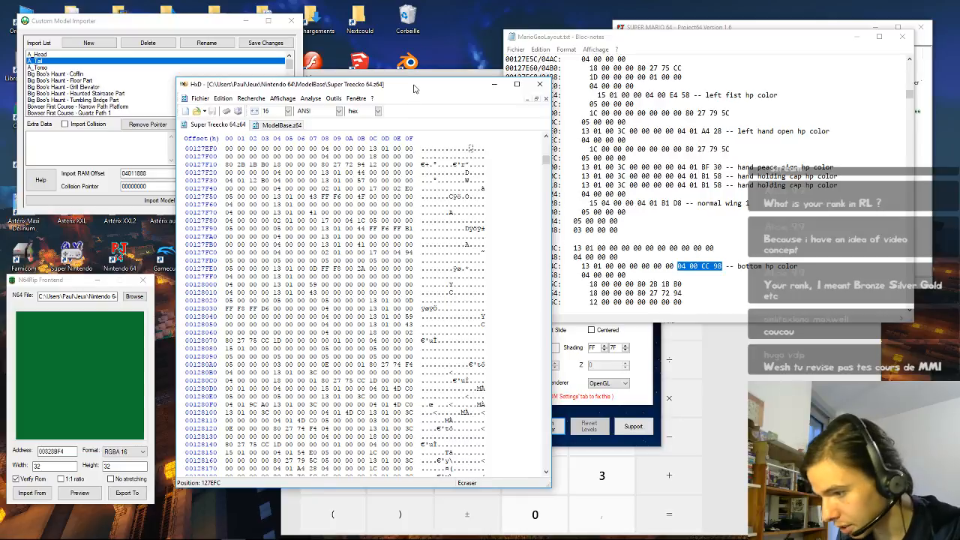
Step: Mark out the bottom hp color command starting at offset 127EFC and overwrite its pointer at 127F04 with 04 01 18 88
left_click_drag(413, 89, 357, 94)
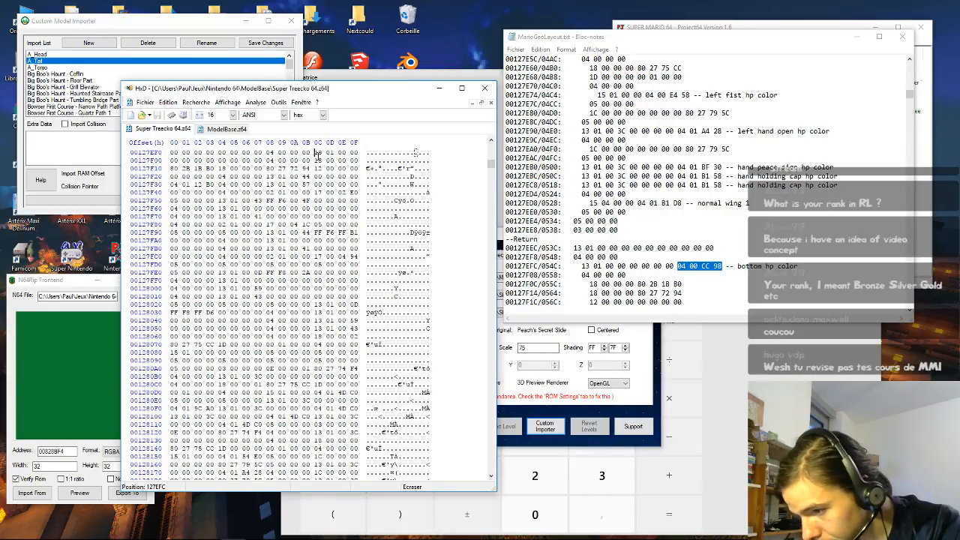
left_click_drag(316, 153, 318, 159)
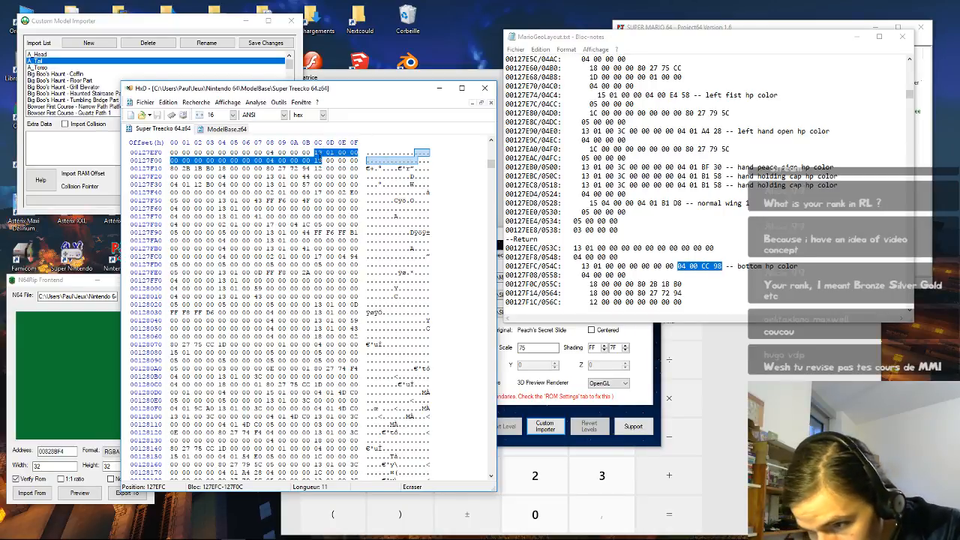
left_click_drag(316, 159, 267, 159)
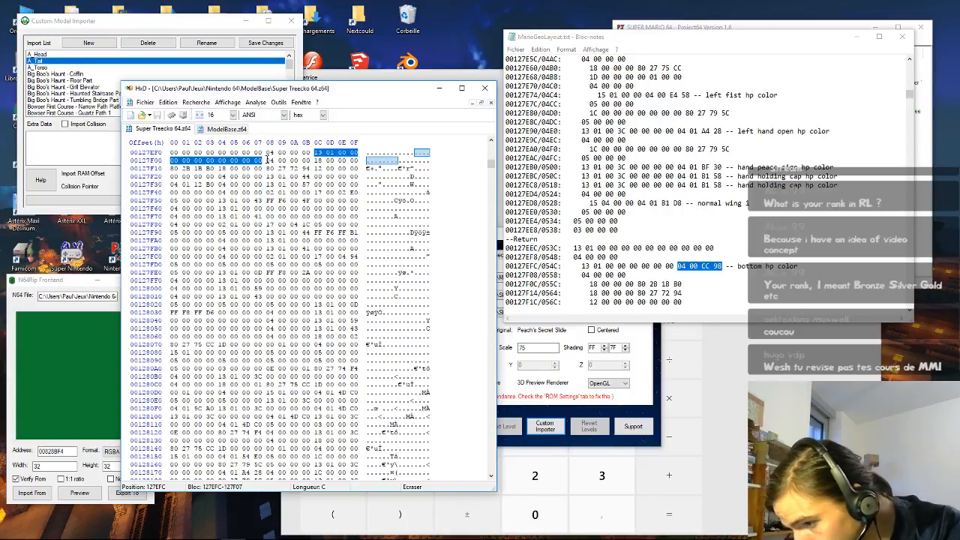
left_click_drag(266, 160, 309, 161)
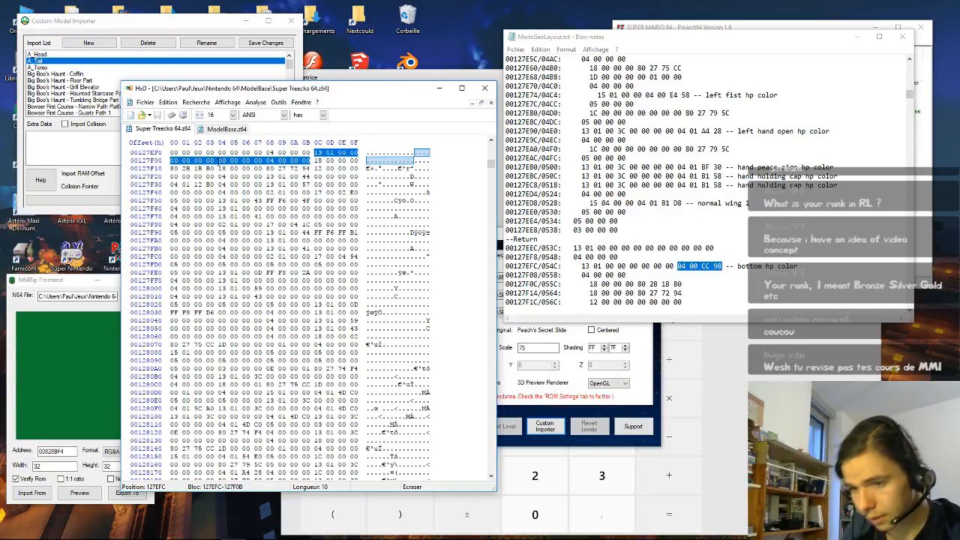
left_click(220, 162)
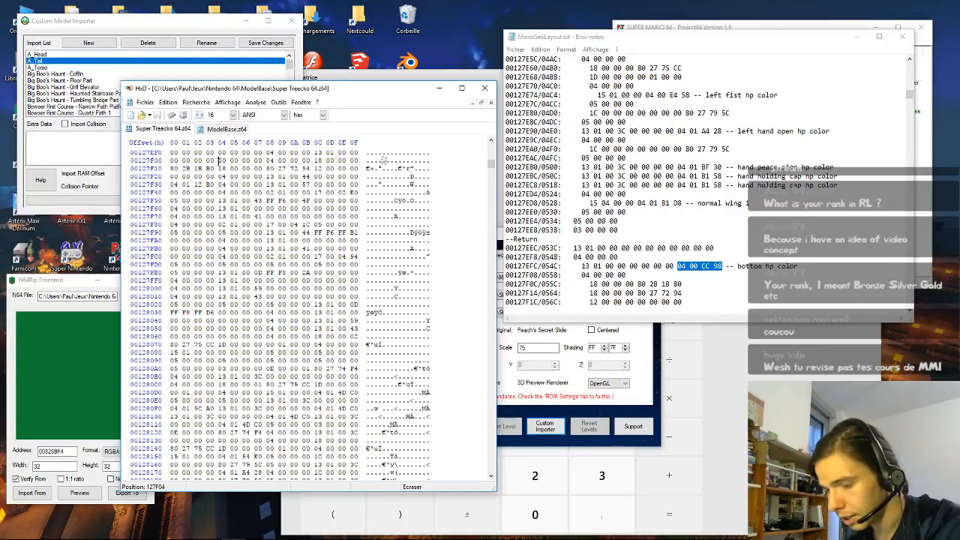
type("F4")
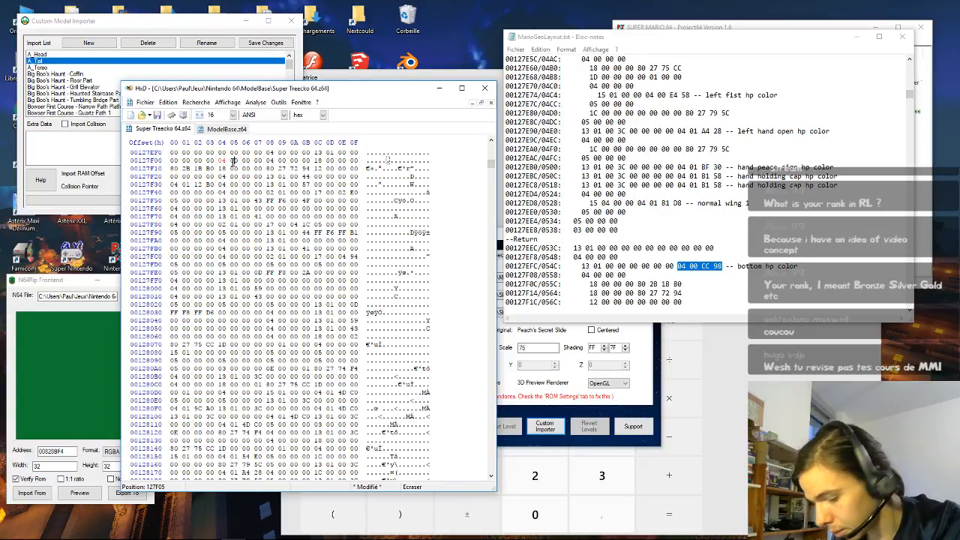
type("01")
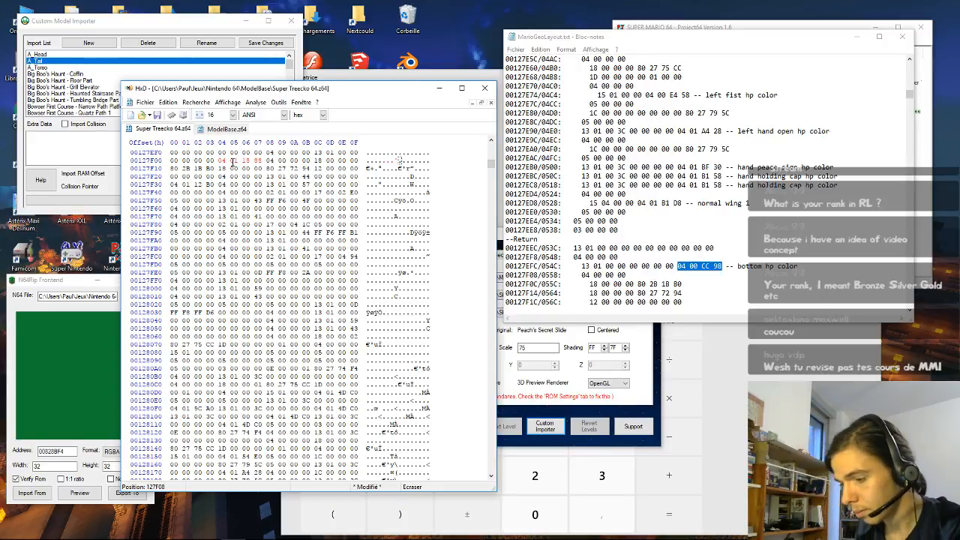
left_click(221, 160)
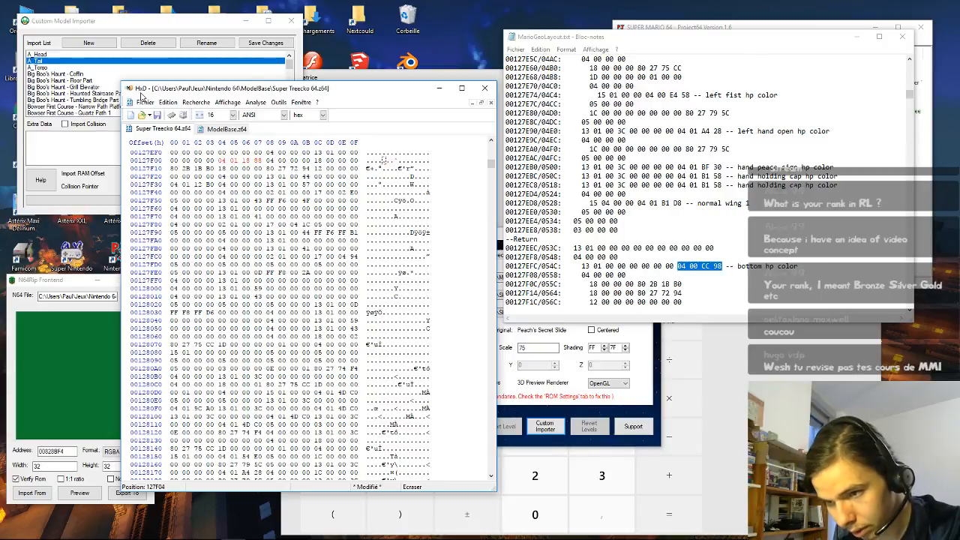
Step: Switch to Custom Model Importer, enter 00127F04 as the pointer address for A_Tail, and save the entry's changes
left_click_drag(156, 90, 401, 91)
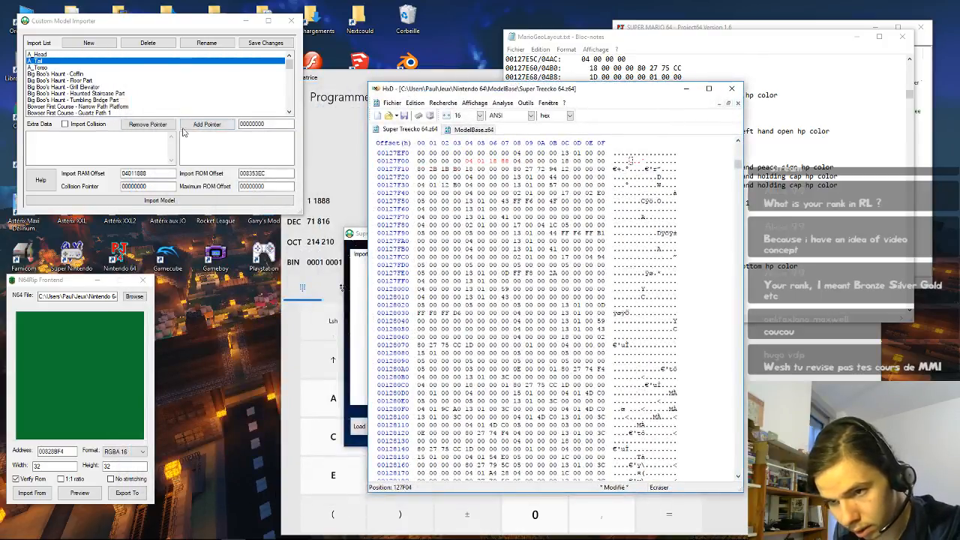
left_click(248, 124)
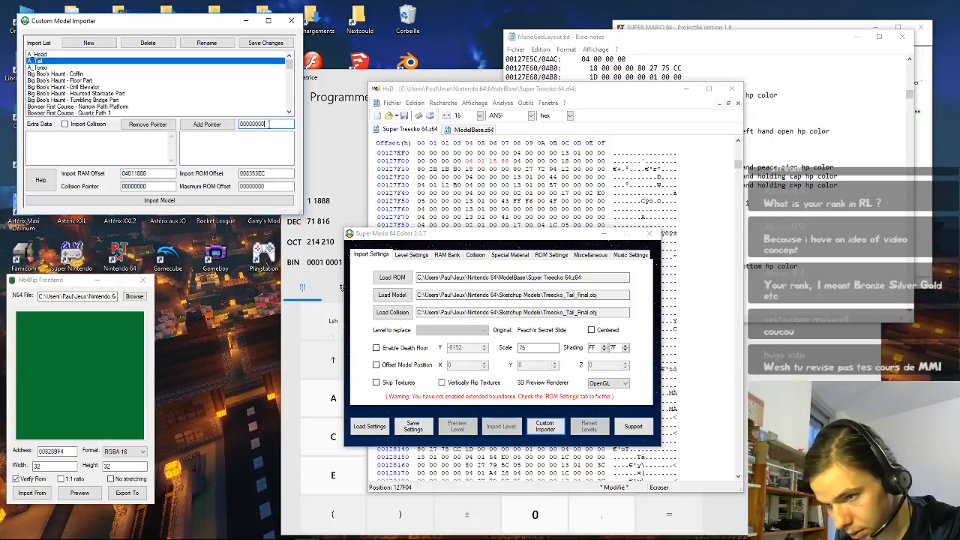
left_click_drag(269, 124, 207, 124)
type("00127F0")
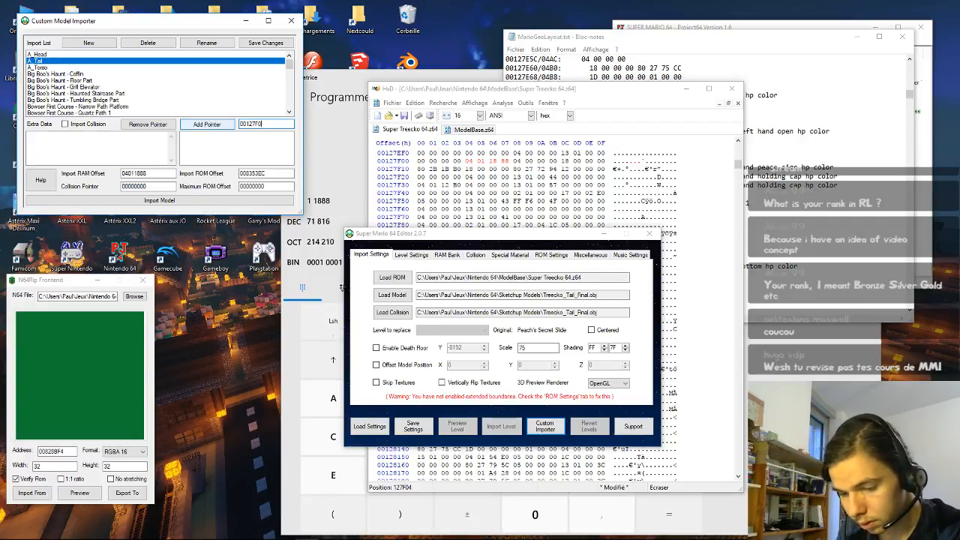
type("4")
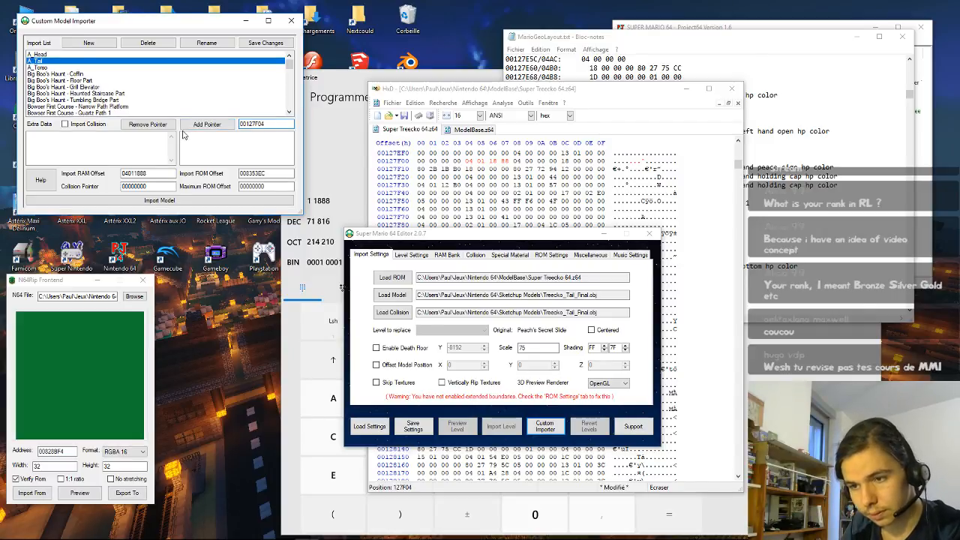
left_click(262, 43)
Step: Save Super Treecko 64.z64 in HxD, and import the tail model through Custom Model Importer without opening the conversion log
left_click(432, 90)
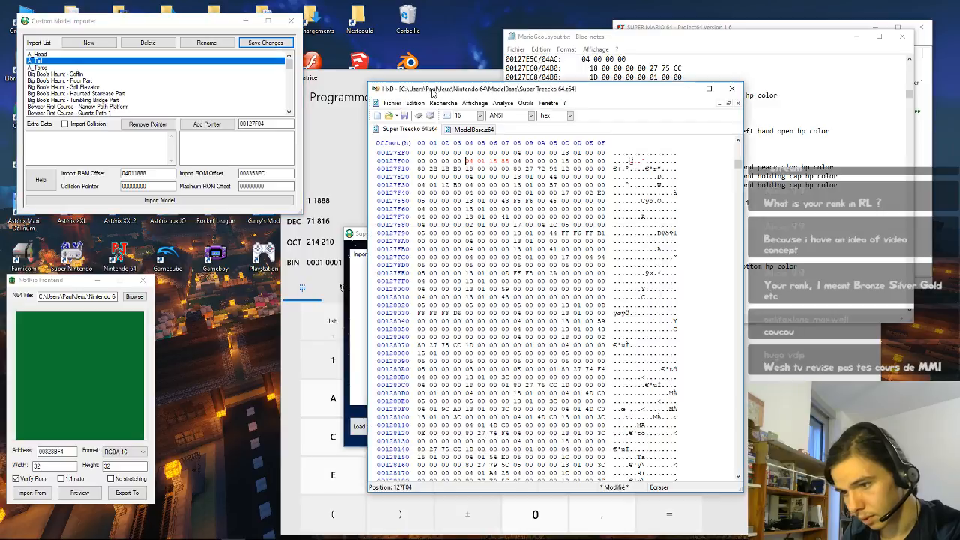
key("ctrl+s")
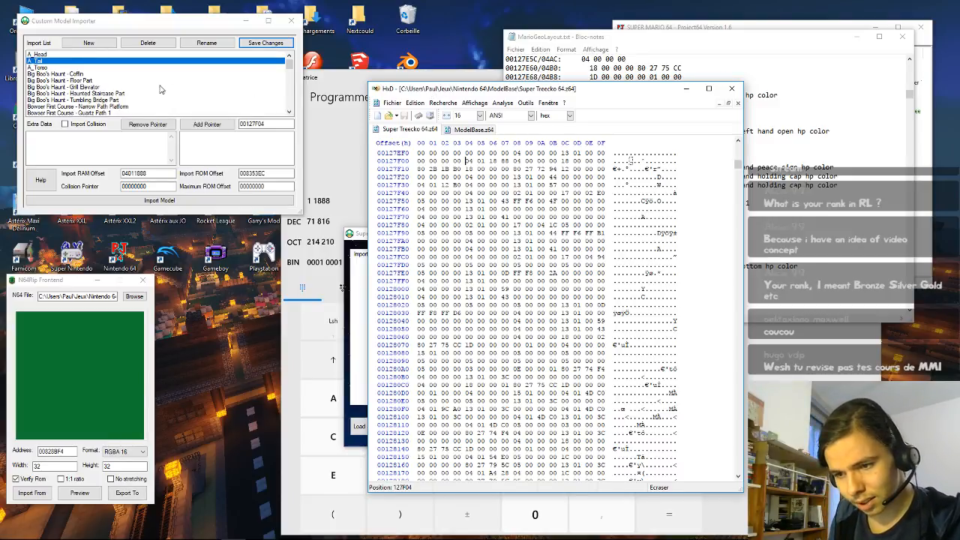
left_click(290, 200)
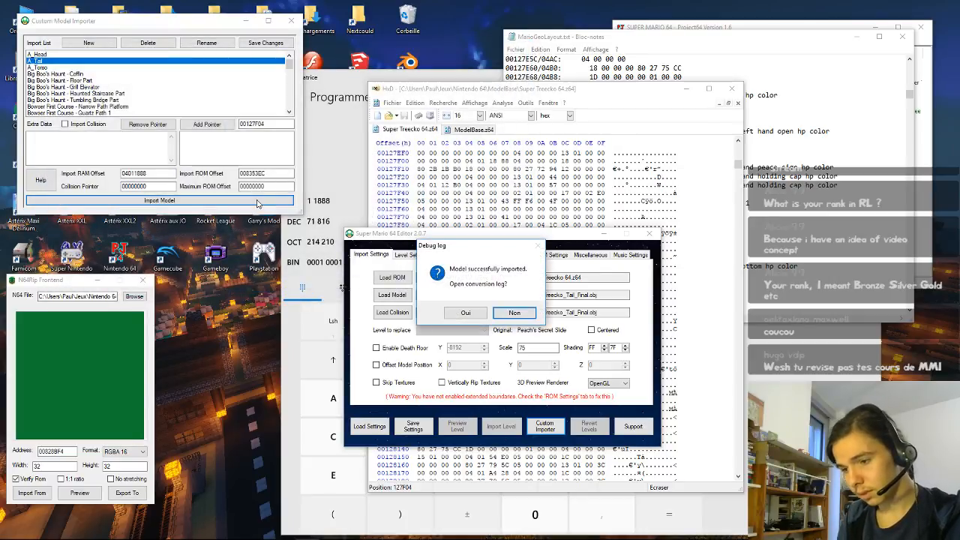
left_click(518, 313)
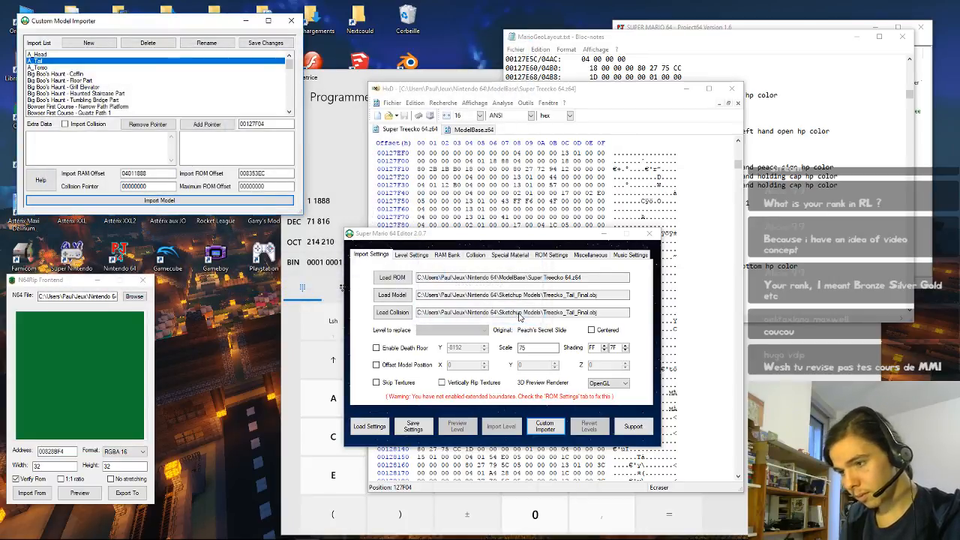
Step: Switch to Project64 and run the most recent ROM, Super Treecko 64.z64 from the Super Treecko 64 folder, dismissing the CIC chip error
left_click(706, 23)
left_click(628, 40)
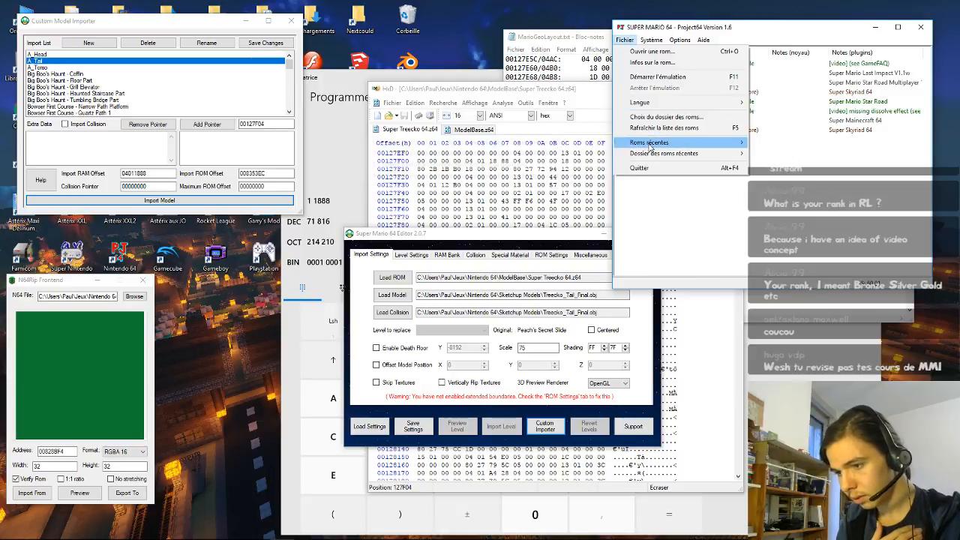
mouse_move(648, 142)
left_click(564, 144)
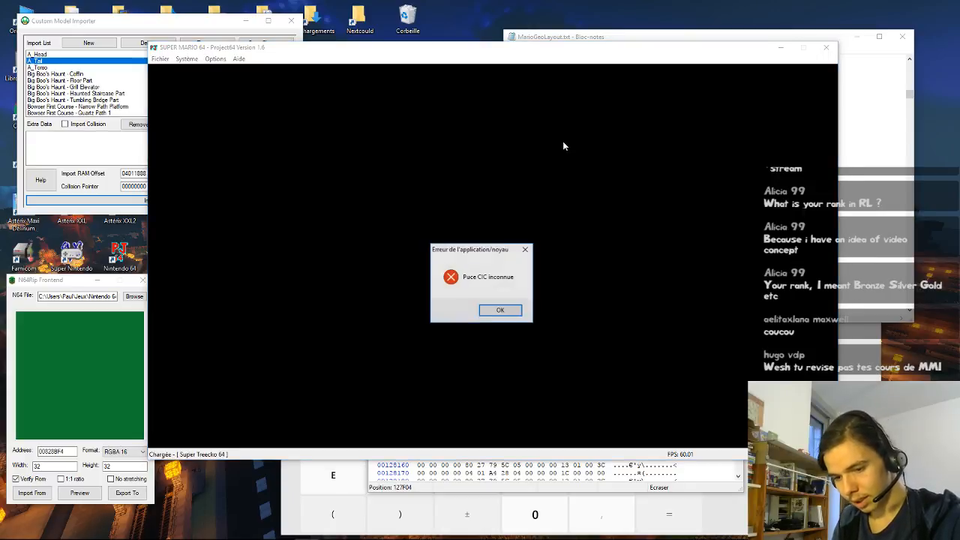
key("Return")
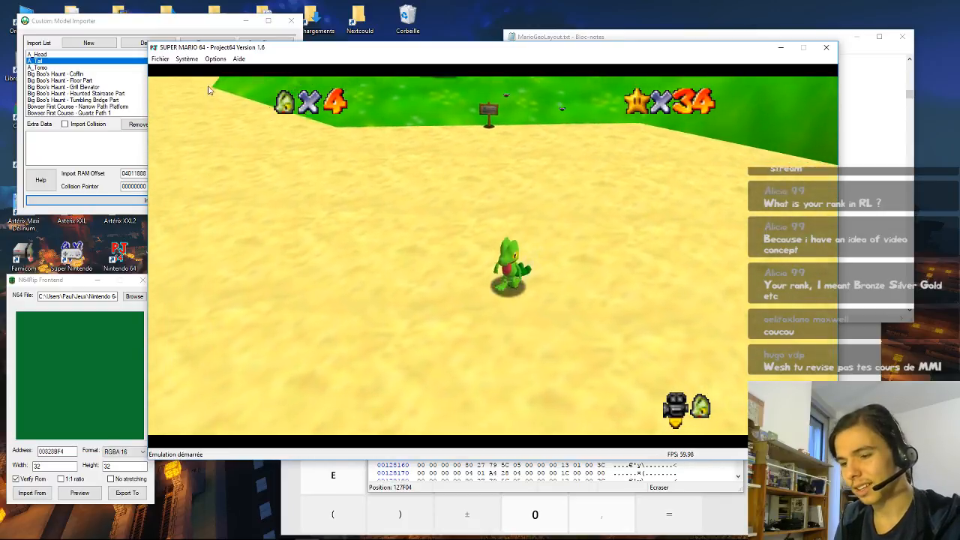
Step: Load Super Treecko 64.z64 from the ModelBase folder instead, test the character's tail in the game, and end the emulation
left_click(160, 59)
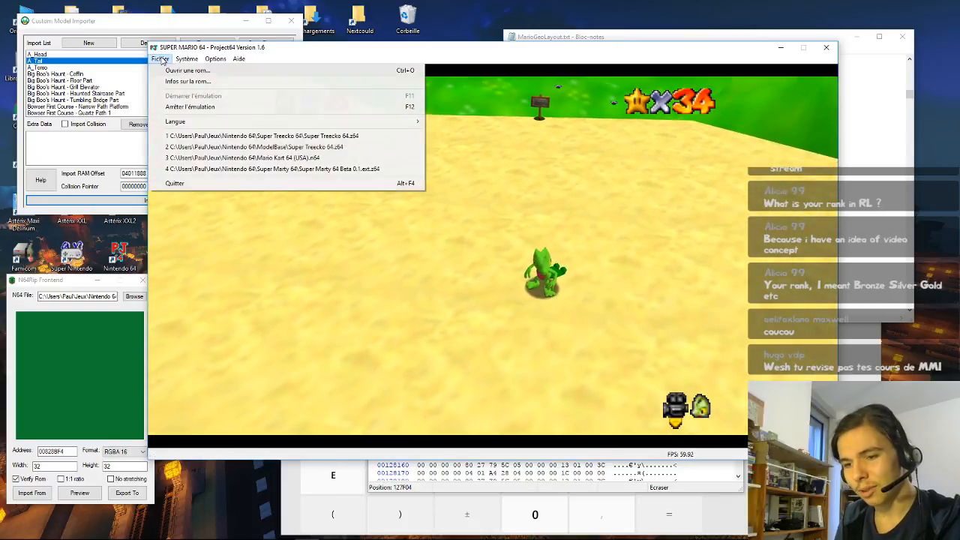
left_click(239, 148)
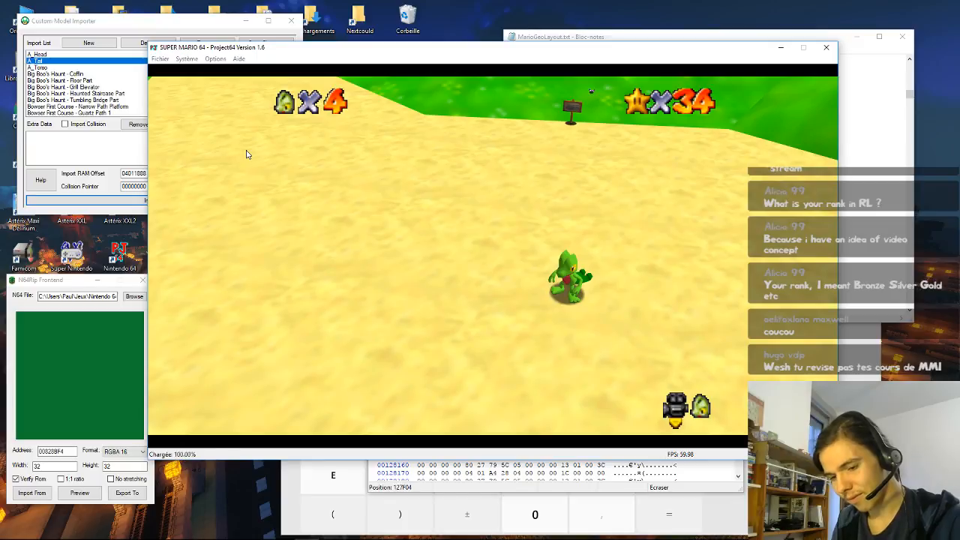
key("Return")
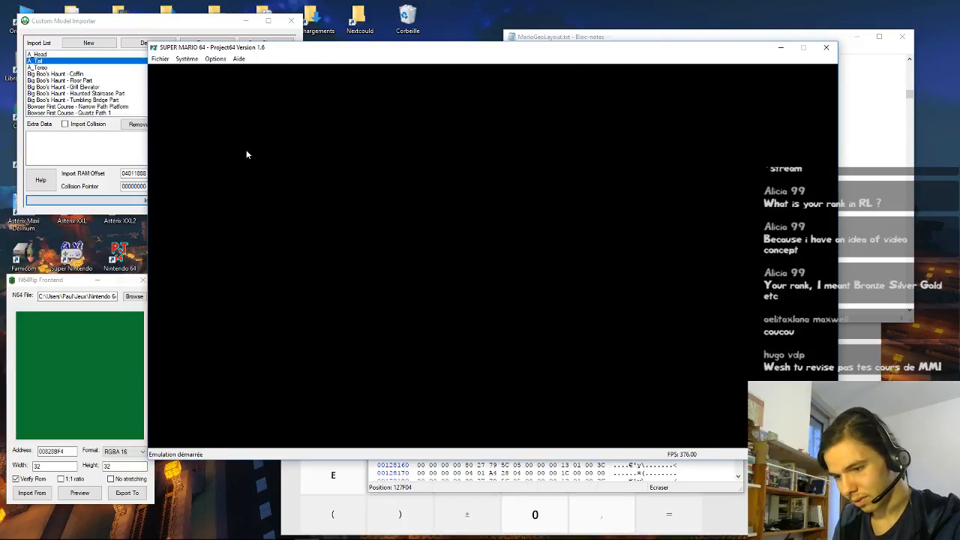
key("Return")
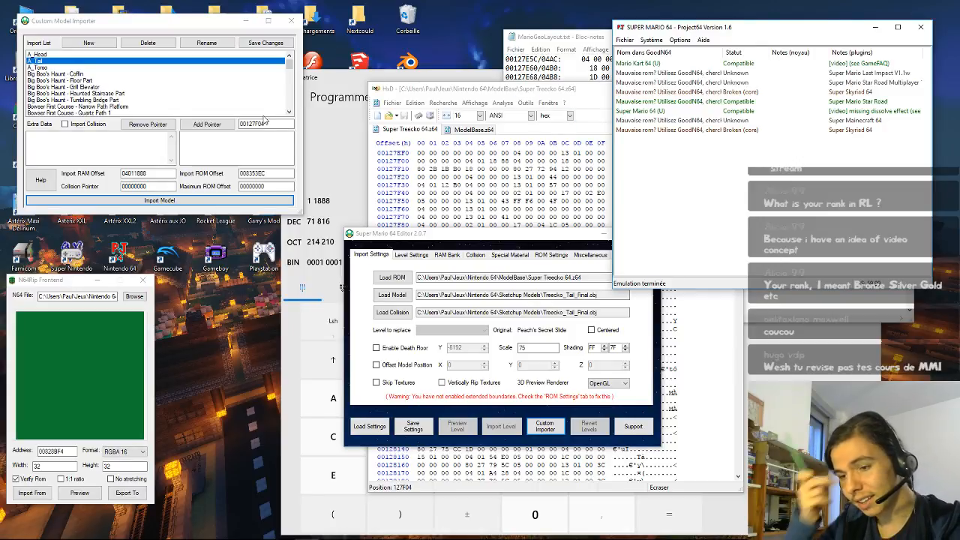
Step: Add pointer 00127F04 to A_Tail's pointer list, save the changes, and import the tail model again without opening the conversion log
left_click(222, 125)
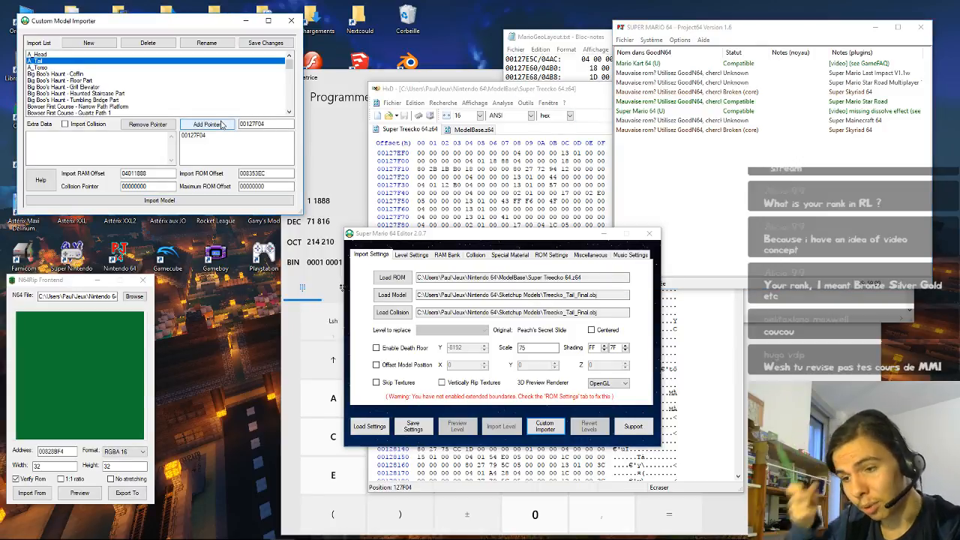
left_click(276, 43)
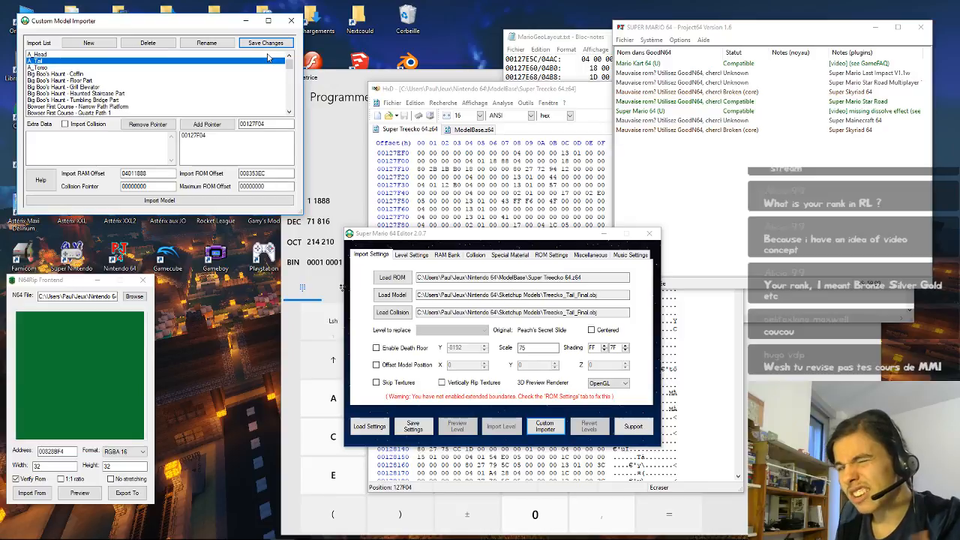
left_click(181, 203)
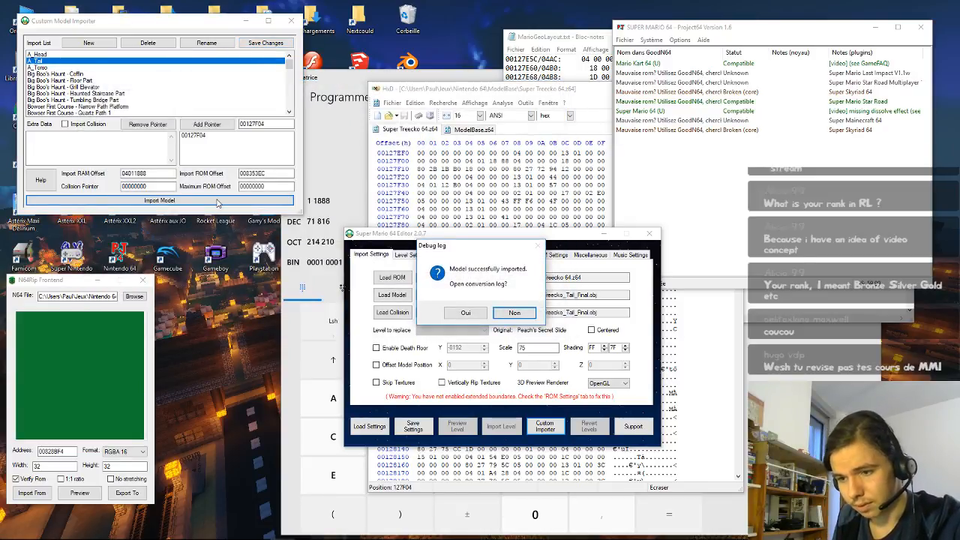
left_click(500, 314)
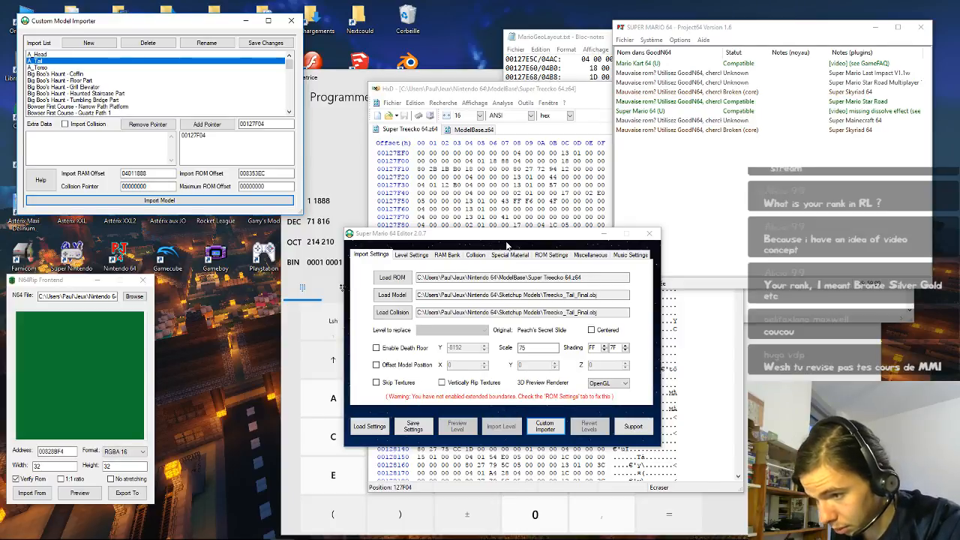
Step: Run the ModelBase copy of Super Treecko 64.z64 in Project64, turn the character to inspect its tail, and stop the emulation
left_click(623, 40)
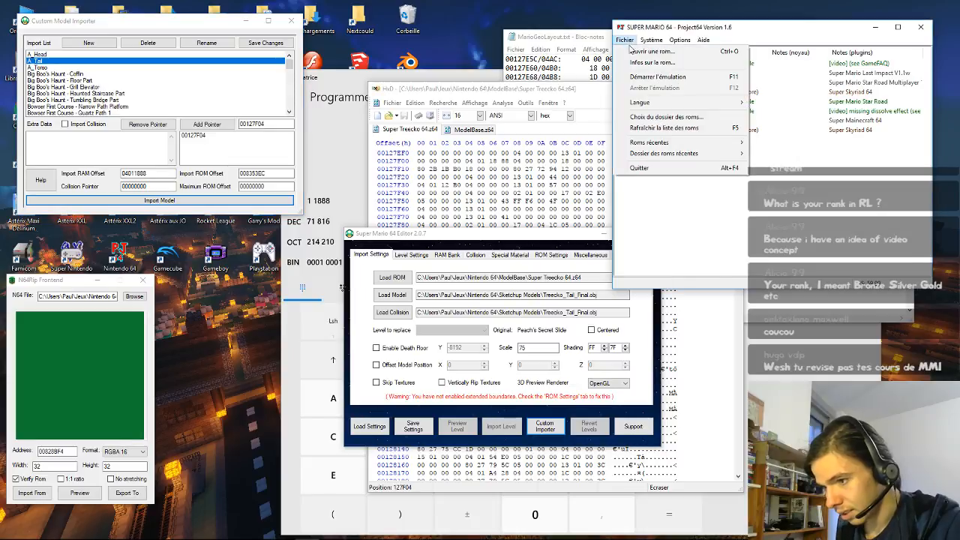
mouse_move(651, 142)
left_click(592, 143)
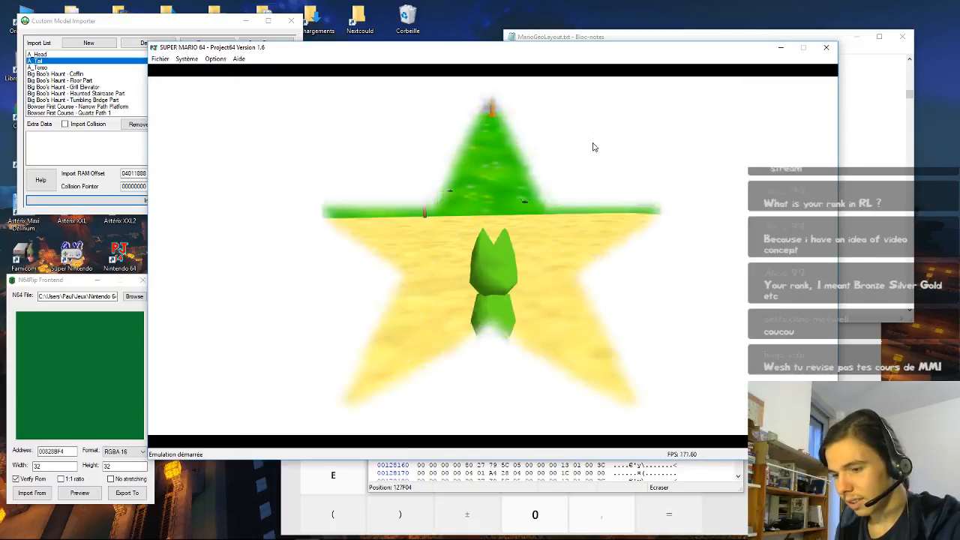
key("Left")
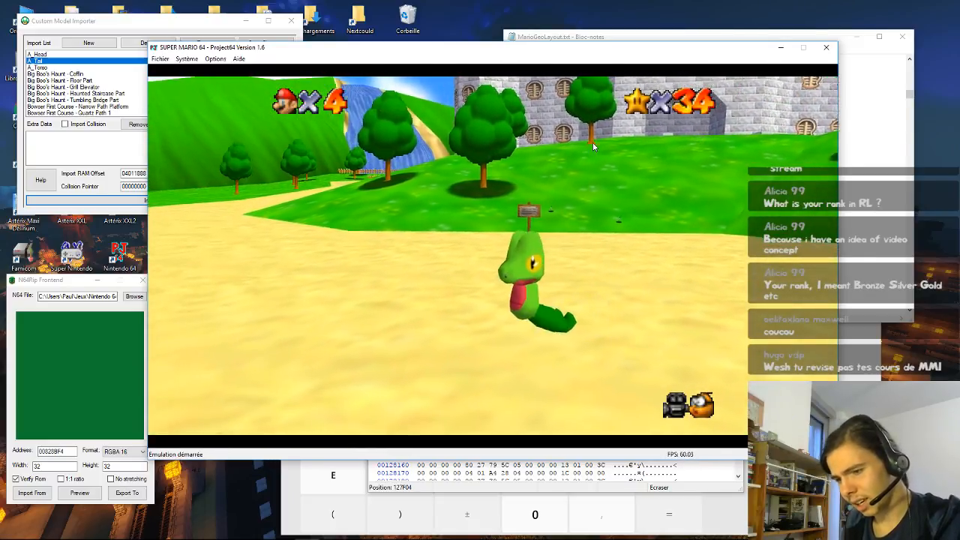
key("Left")
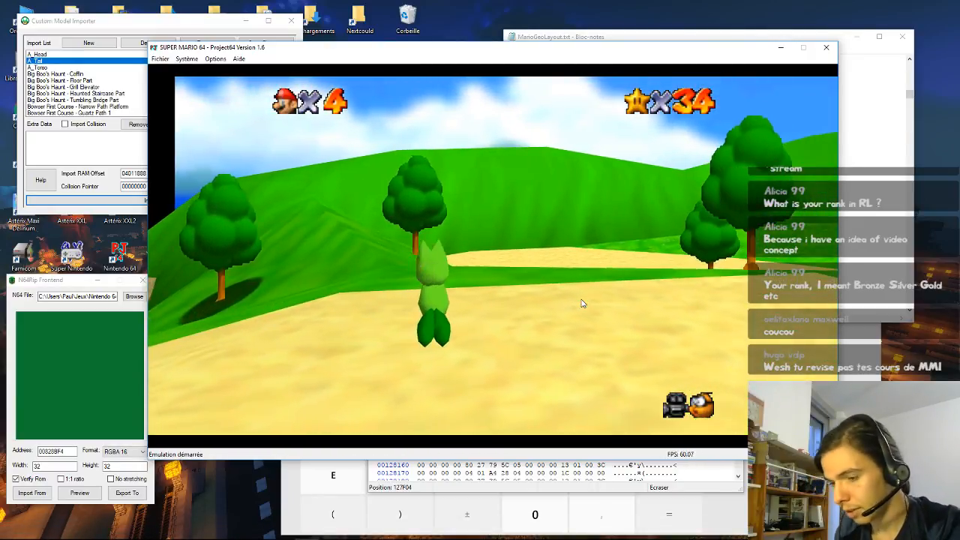
key("F12")
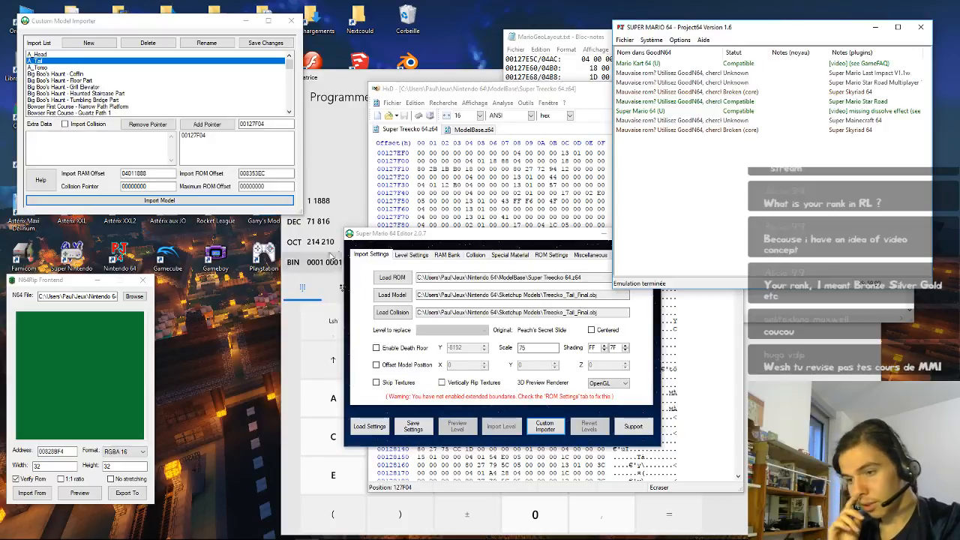
Step: Switch to the SM64 Editor 2.0.7 folder in File Explorer
left_click(37, 530)
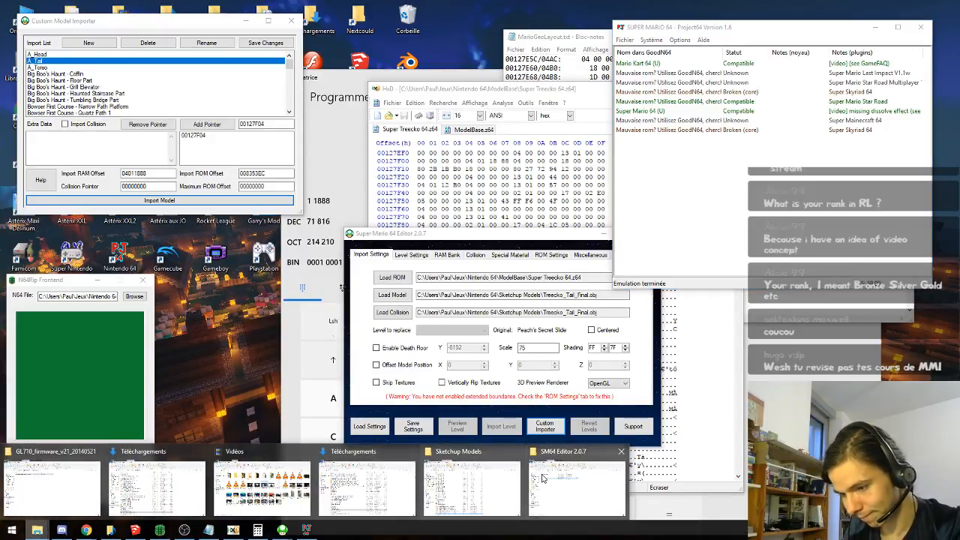
mouse_move(496, 478)
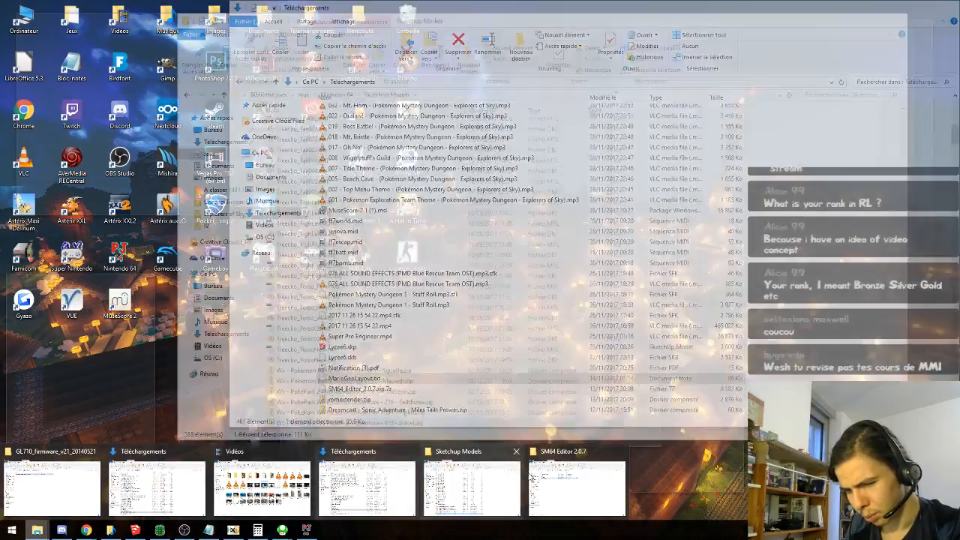
left_click(541, 480)
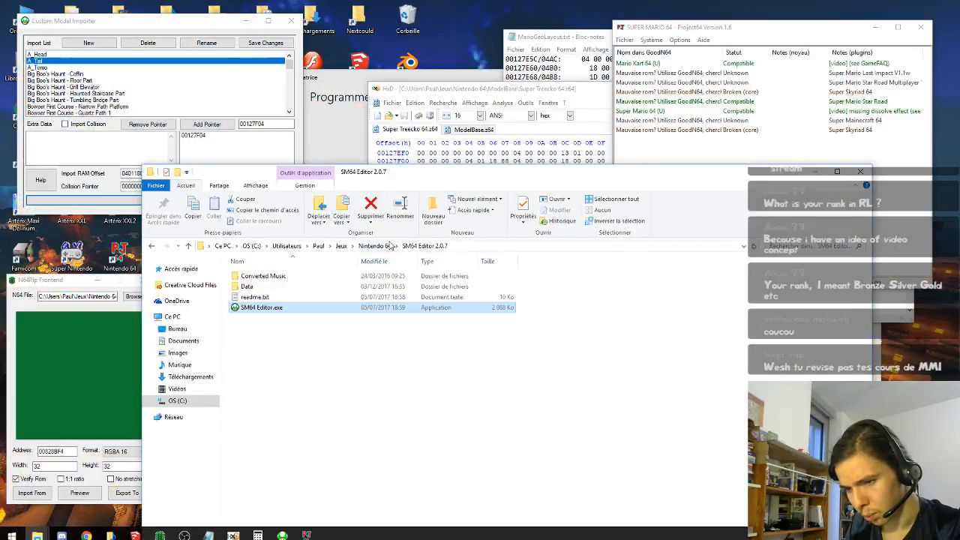
Step: Open the ModelBase folder under Nintendo 64 and duplicate Super Treecko 64.z64 there
left_click(366, 246)
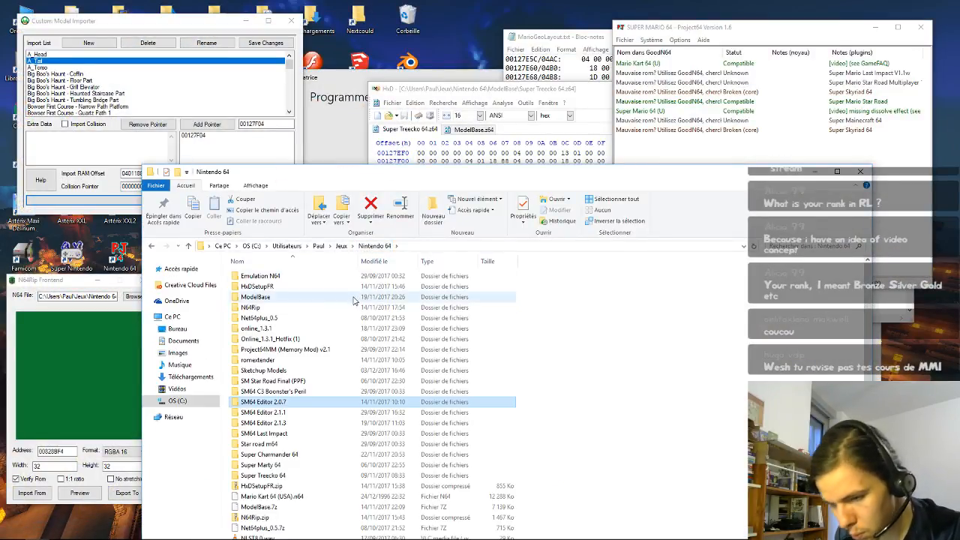
double_click(259, 297)
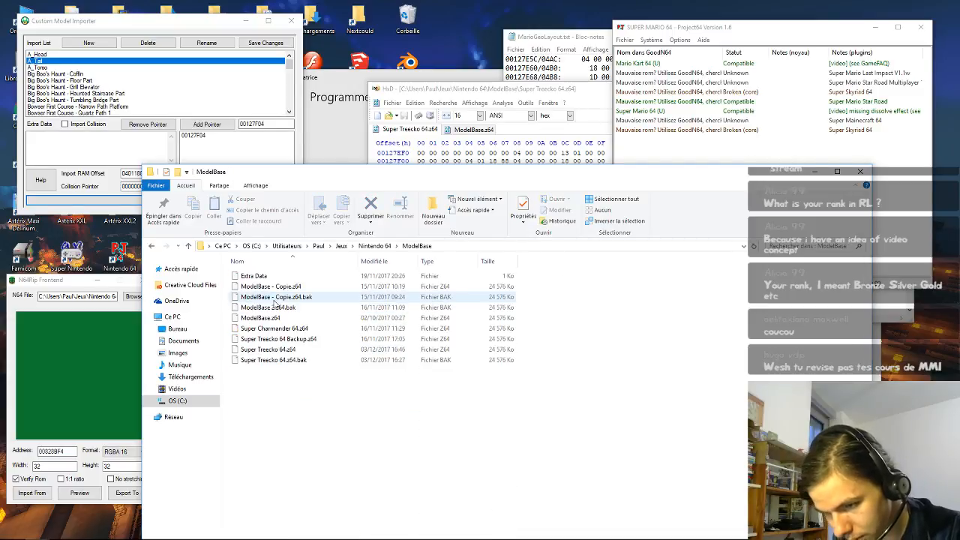
left_click(353, 350)
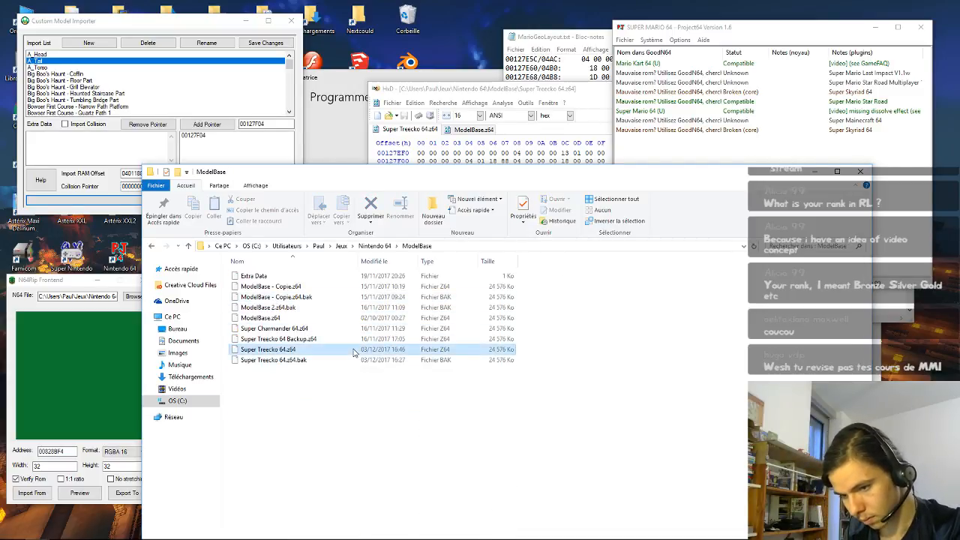
key("ctrl+c")
key("ctrl+v")
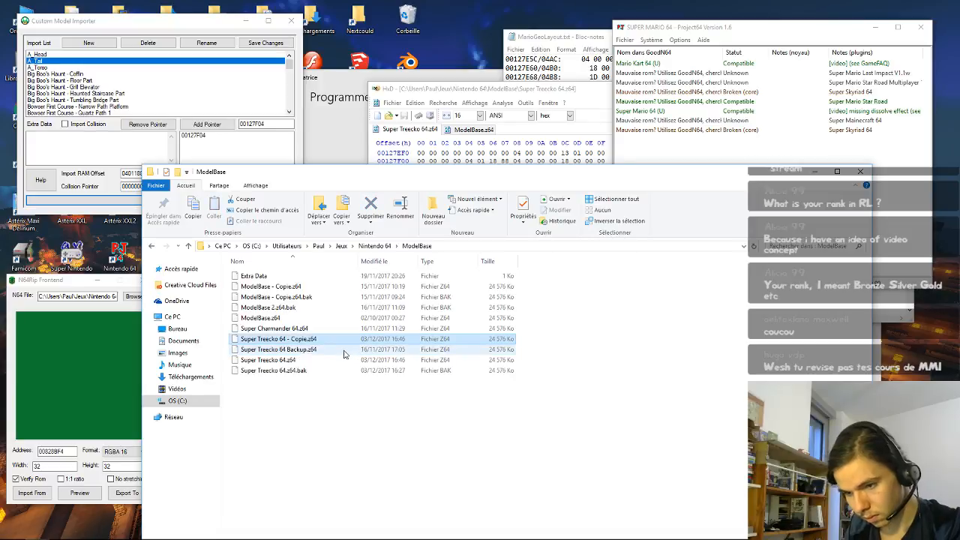
Step: Rename the duplicated ROM as Super Treecko 64 2.z64
key("F2")
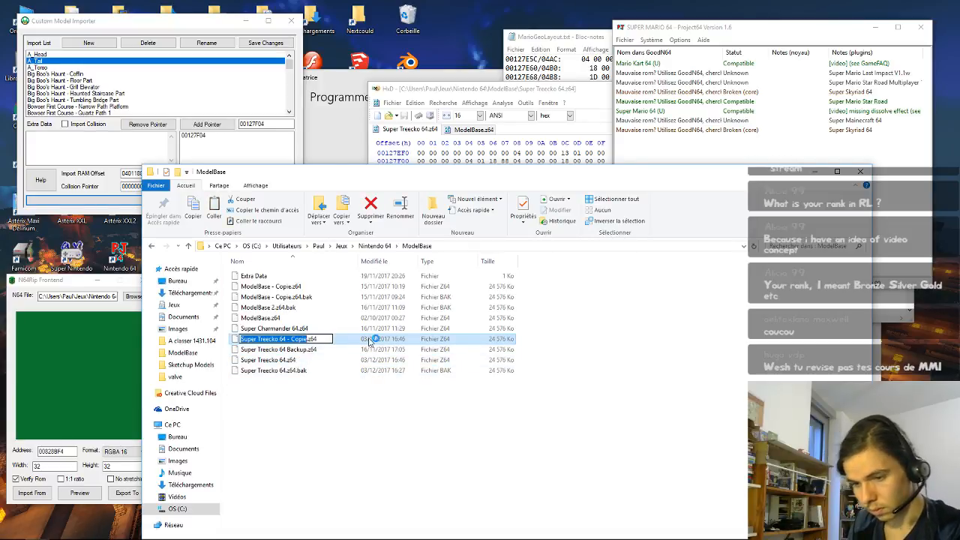
key("Right")
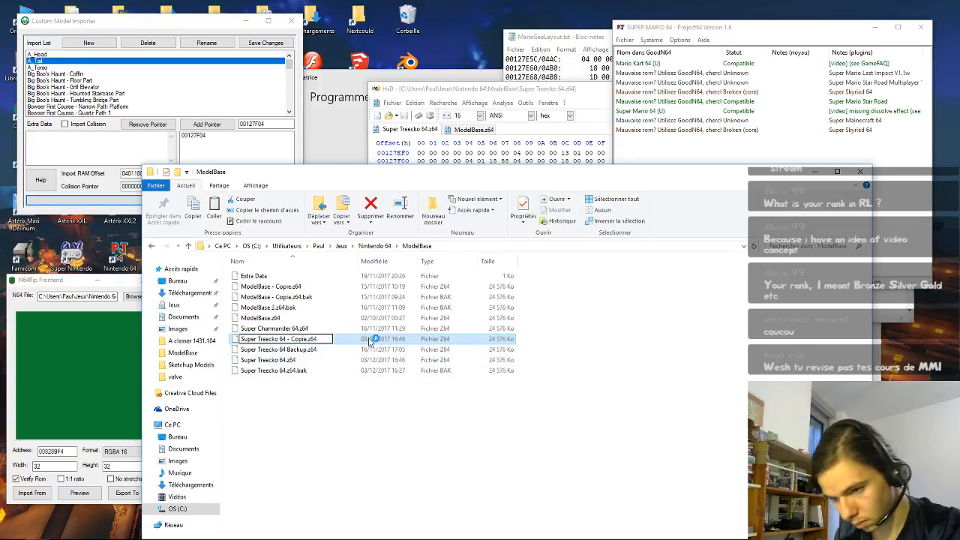
key("BackSpace")
key("BackSpace")
key("BackSpace")
key("BackSpace")
key("BackSpace")
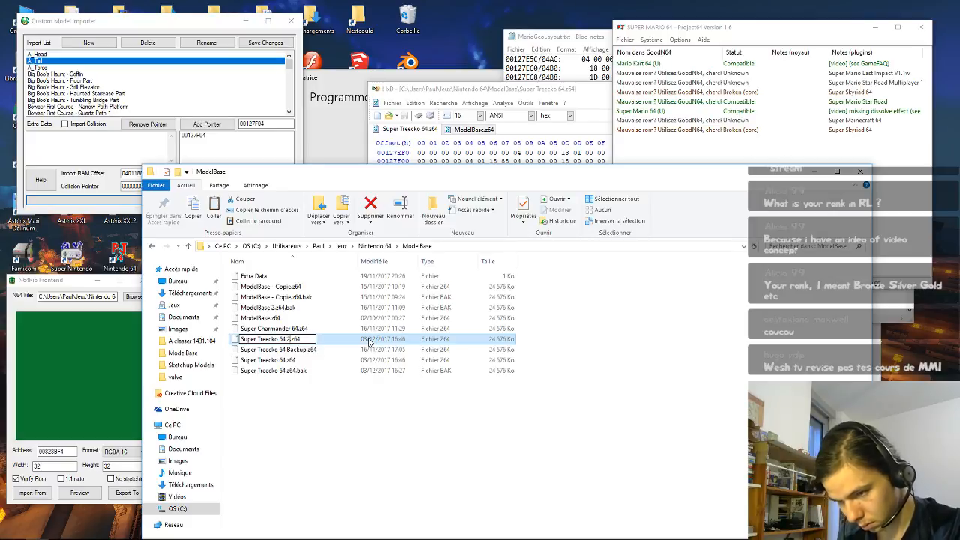
left_click(367, 413)
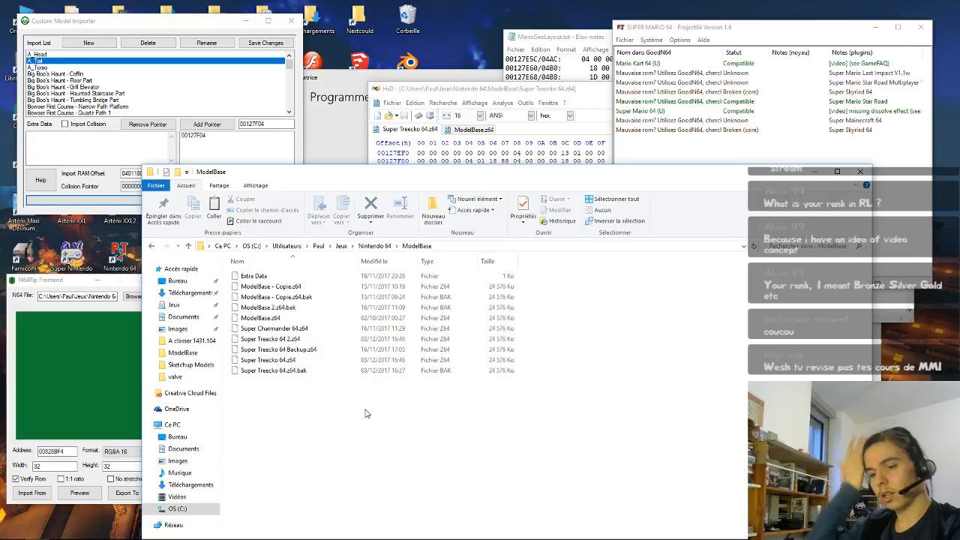
Step: Open Super Treecko 64 2.z64 in HxD and return to the Super Treecko 64.z64 file
left_click(815, 173)
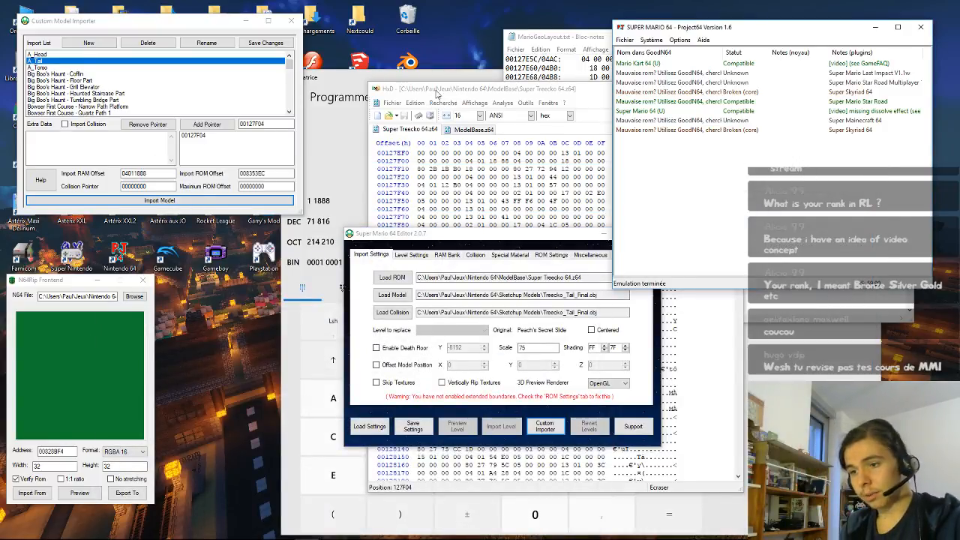
left_click(432, 91)
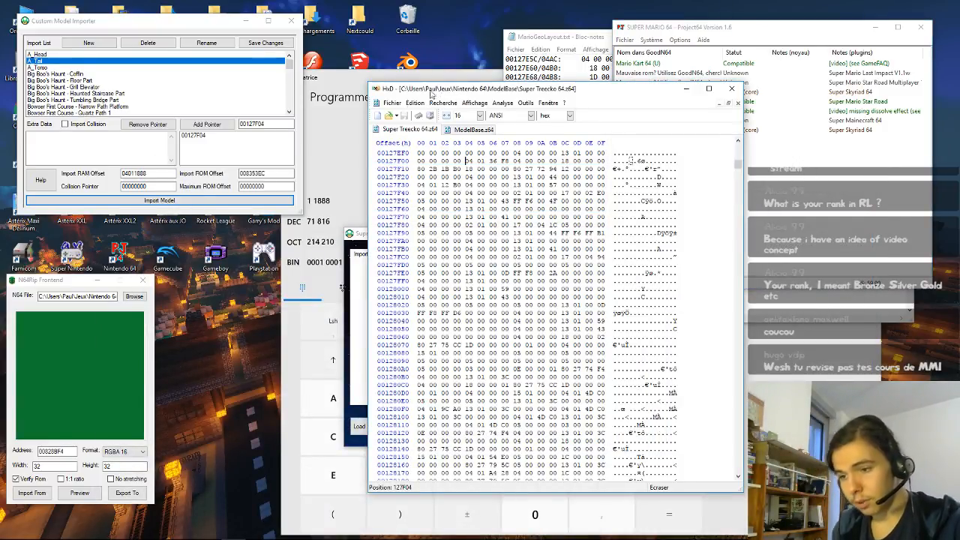
left_click(389, 118)
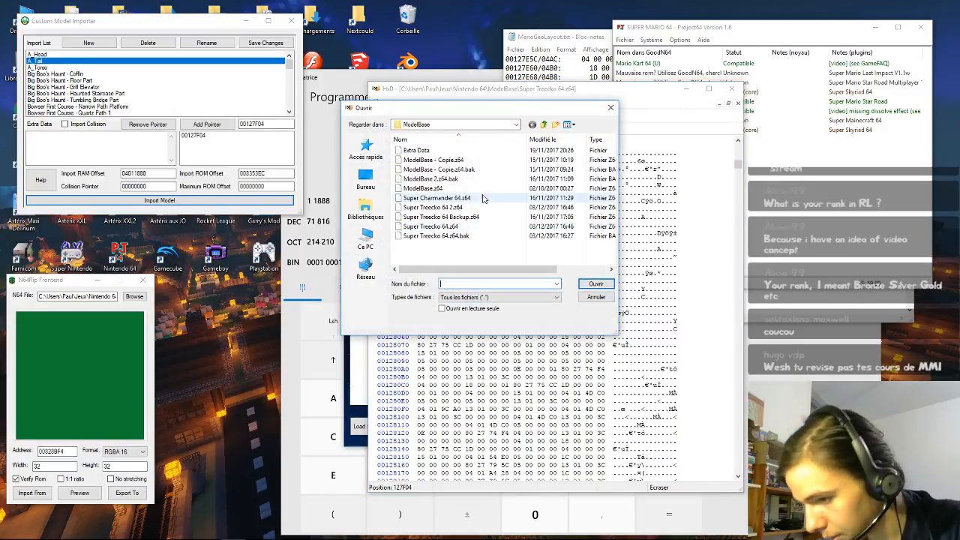
double_click(487, 207)
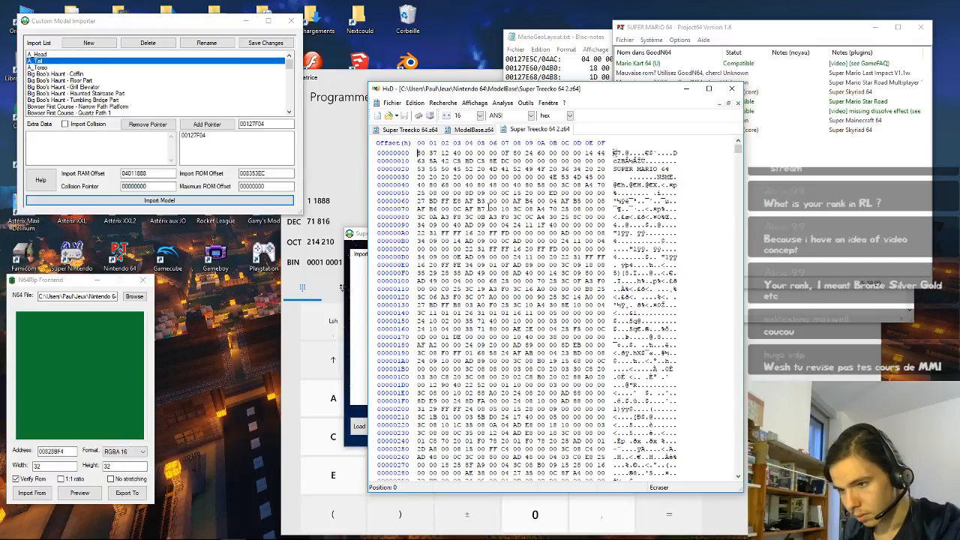
left_click(421, 130)
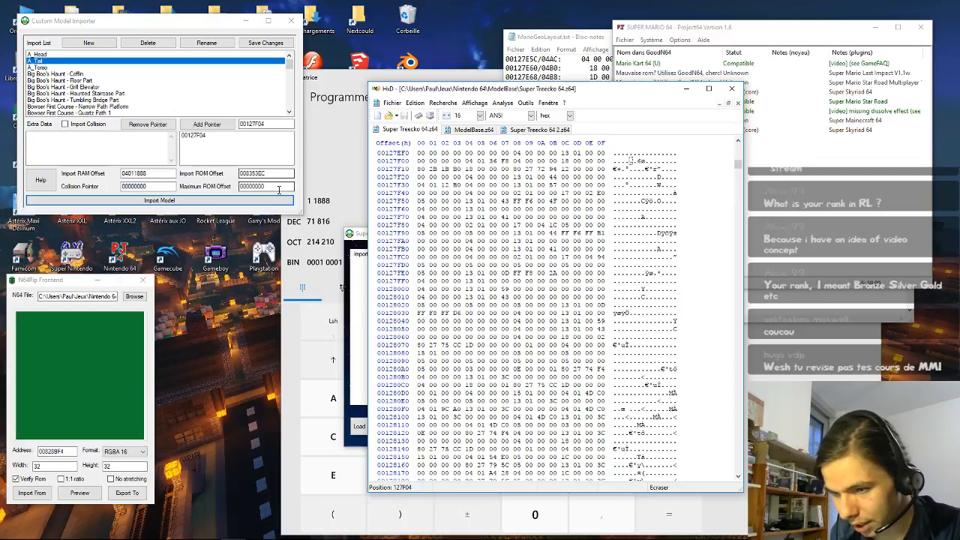
Step: Enable Skip Textures in Super Mario 64 Editor and import the A_Tail model again from the reopened Custom Importer, without opening the conversion log
left_click(684, 89)
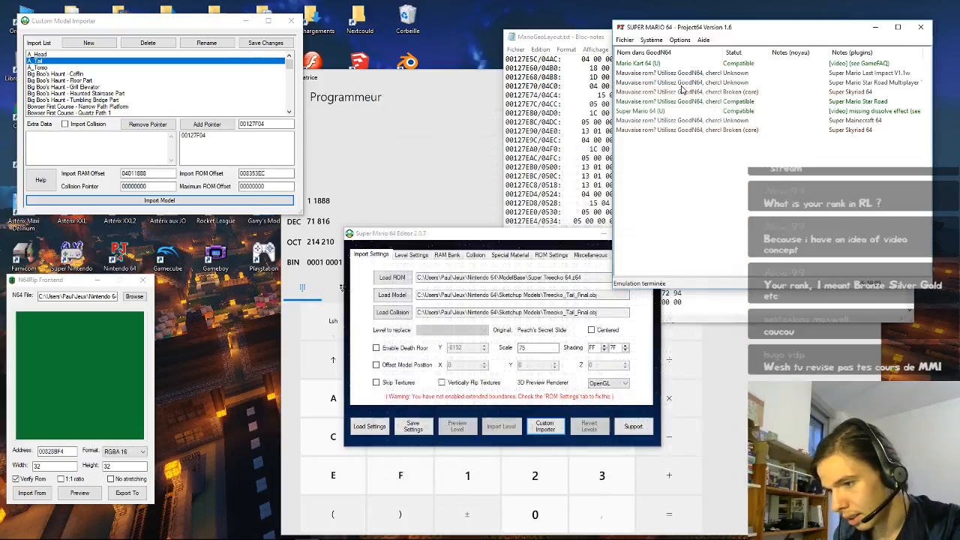
left_click(216, 161)
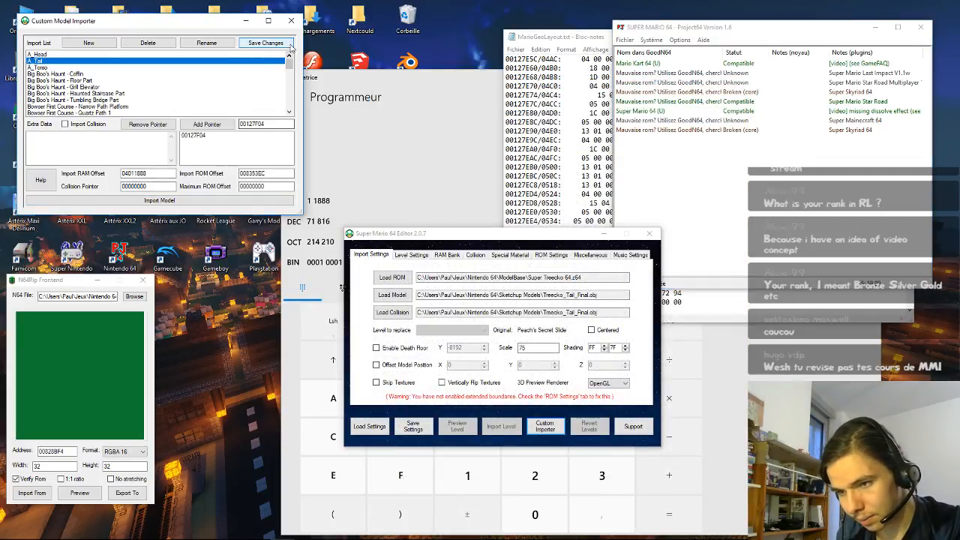
left_click(291, 20)
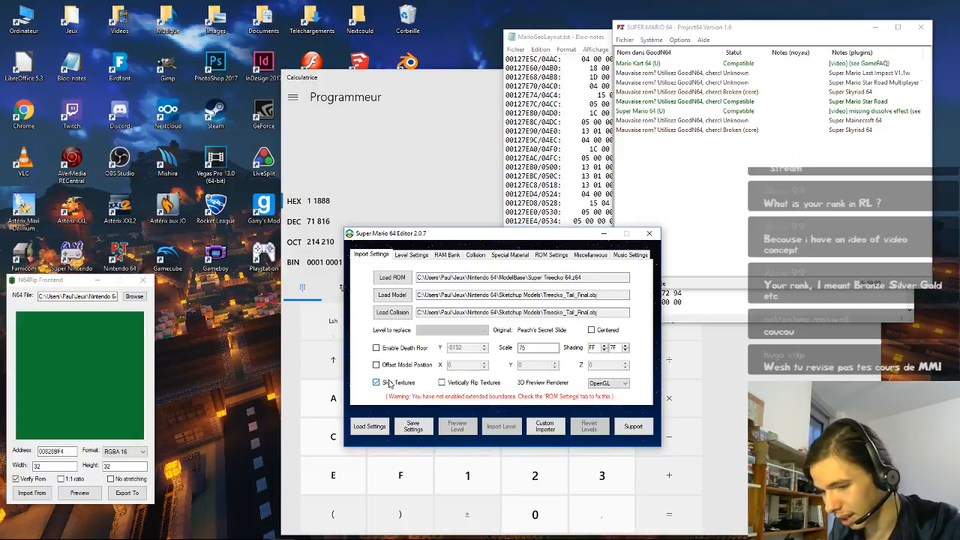
left_click(543, 425)
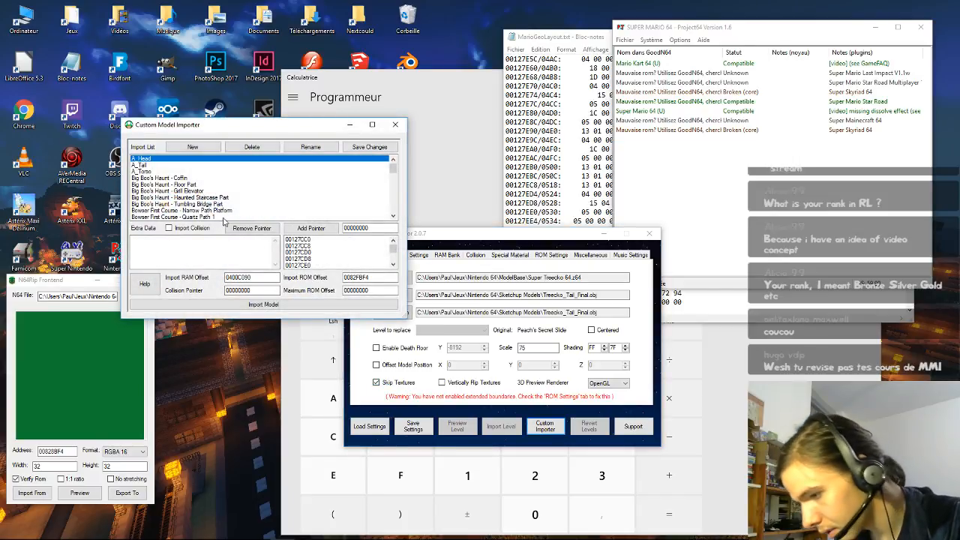
left_click(159, 165)
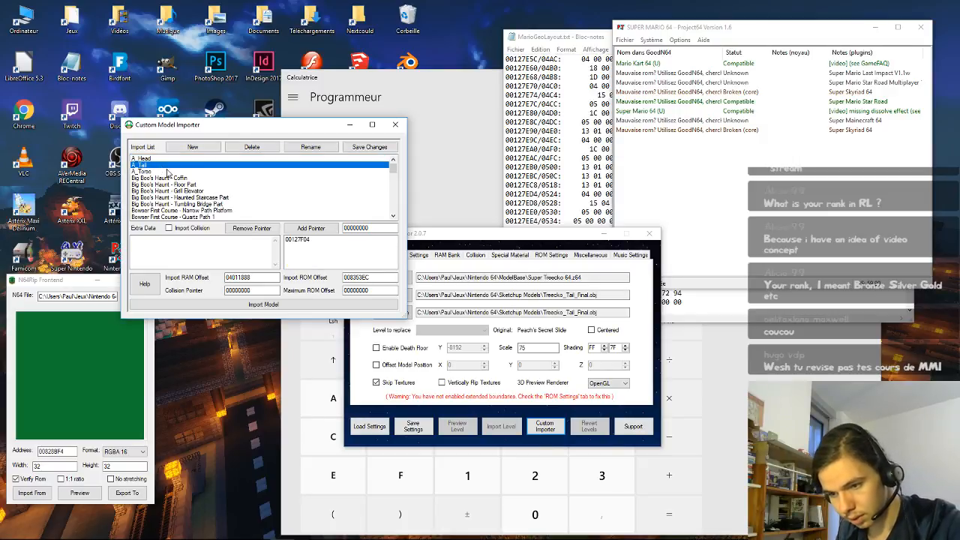
left_click(275, 306)
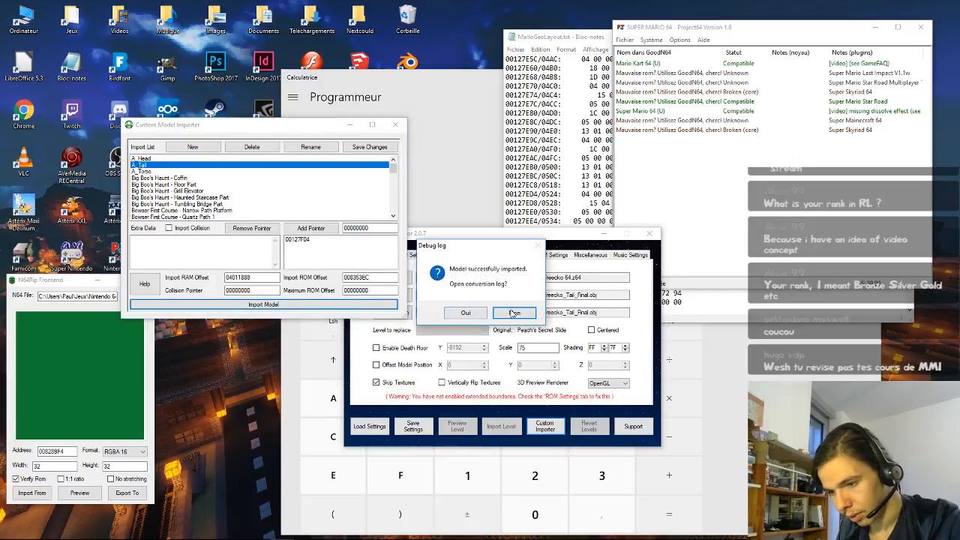
left_click(513, 312)
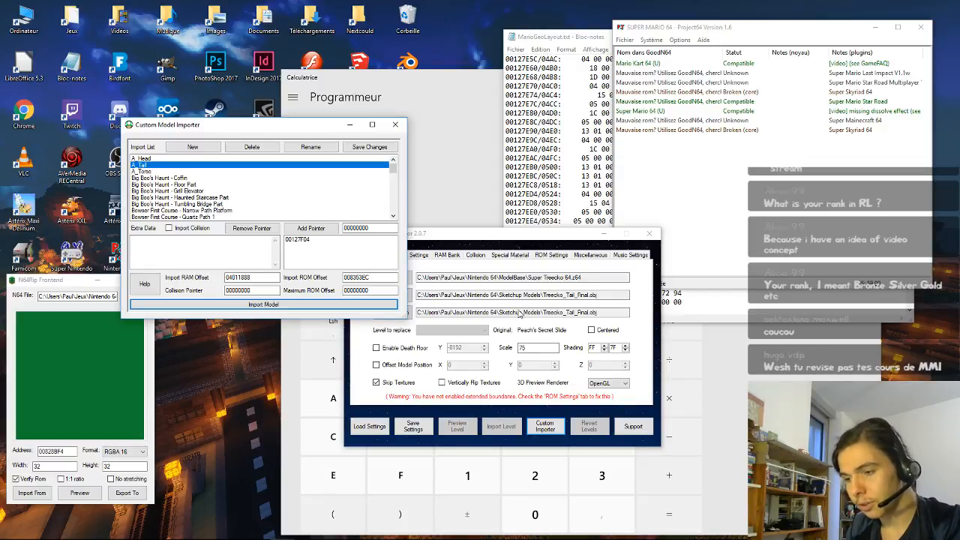
Step: Switch back to HxD and go to offset 008353EC in Super Treecko 64.z64
mouse_move(286, 537)
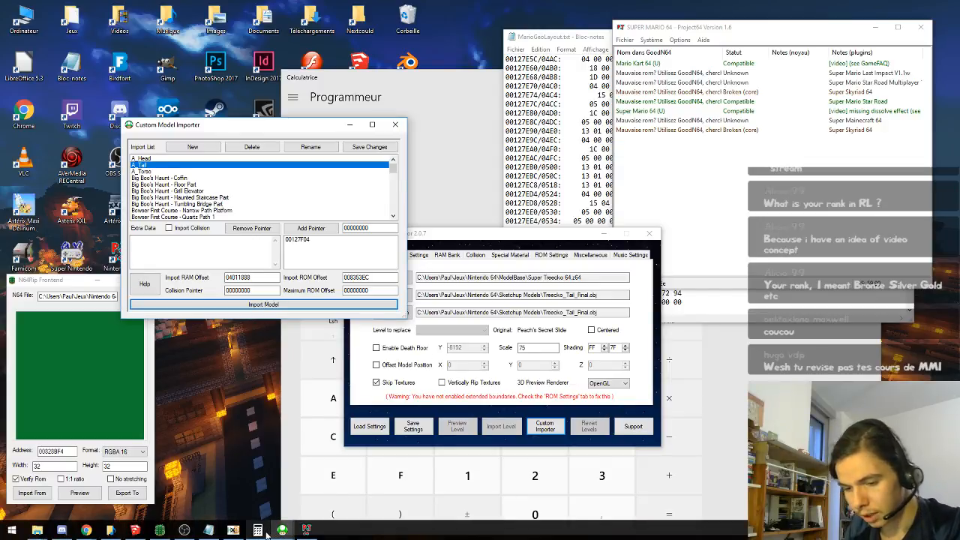
left_click(258, 531)
left_click(233, 530)
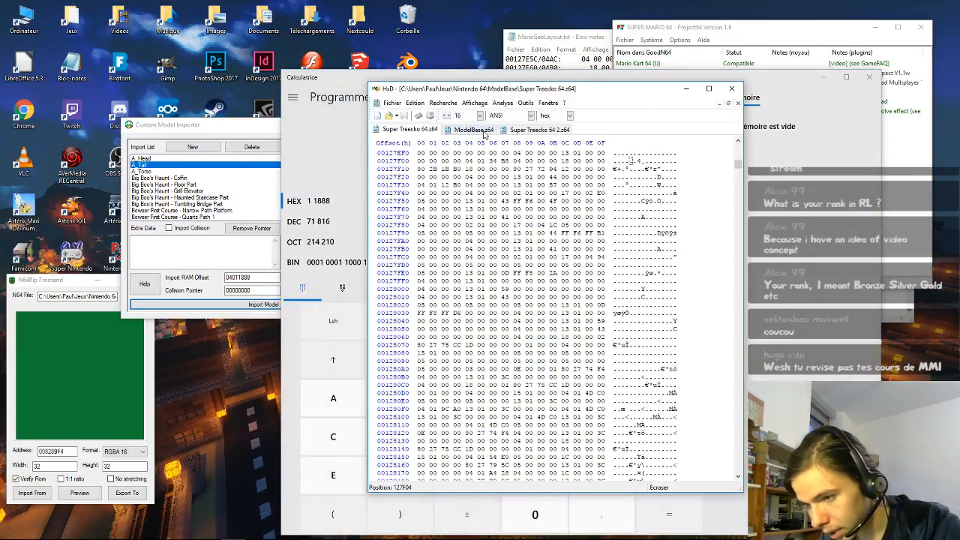
left_click(516, 132)
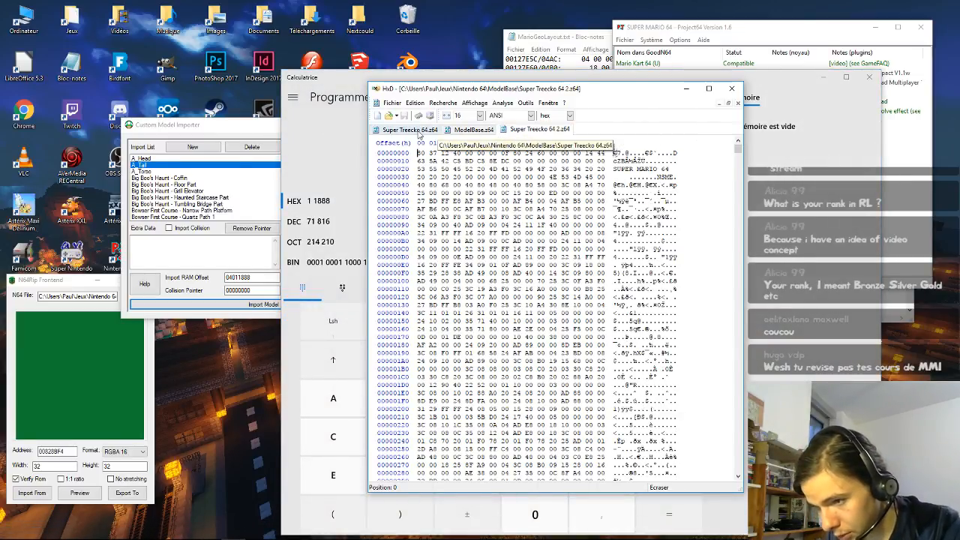
left_click(414, 129)
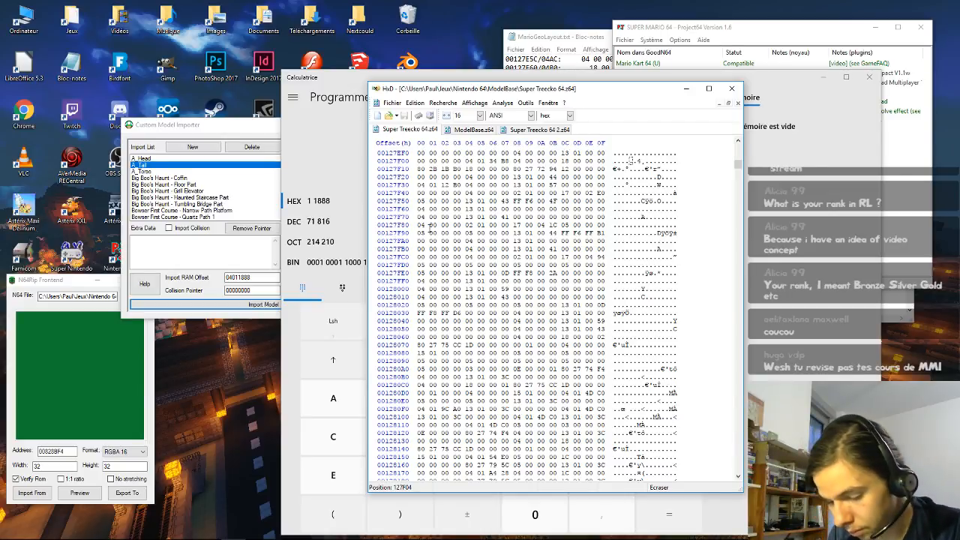
key("ctrl+f")
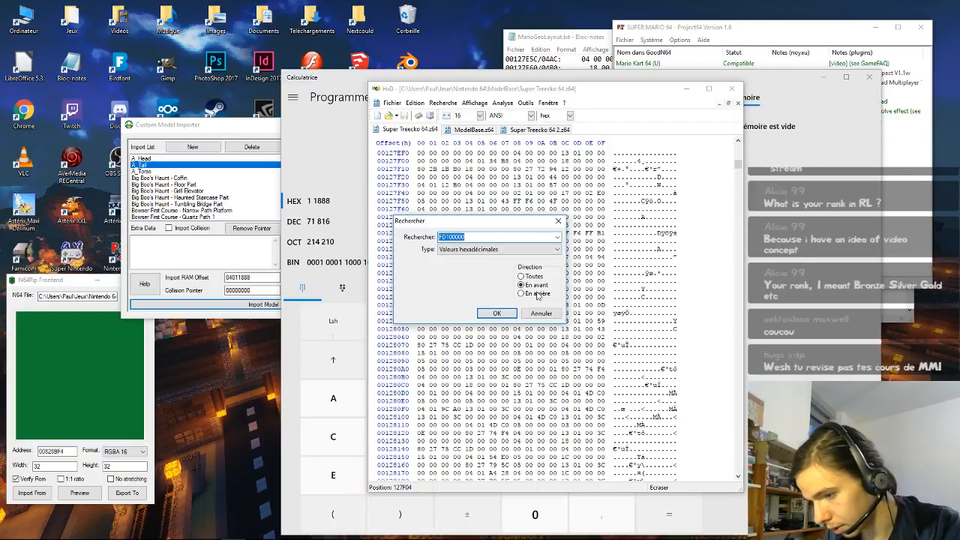
left_click(543, 316)
key("ctrl+g")
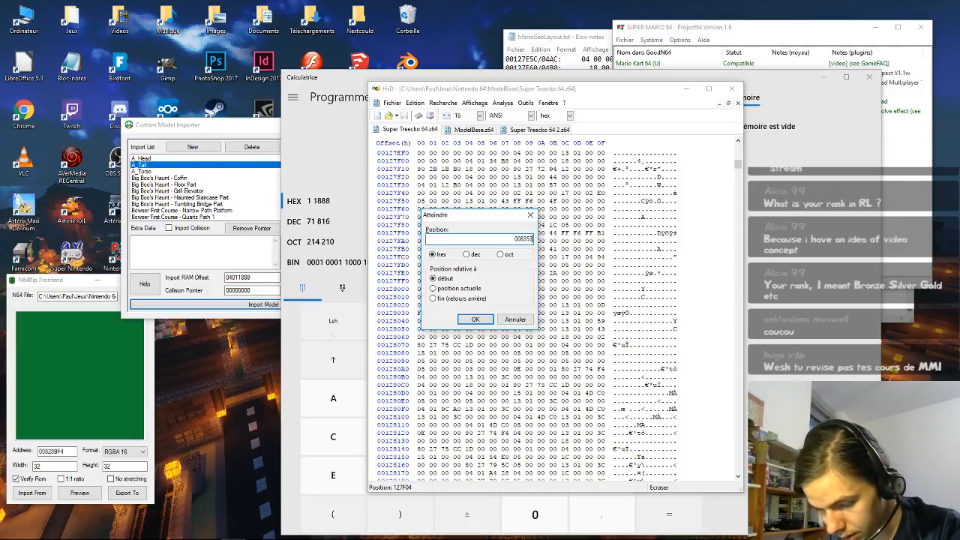
left_click(475, 320)
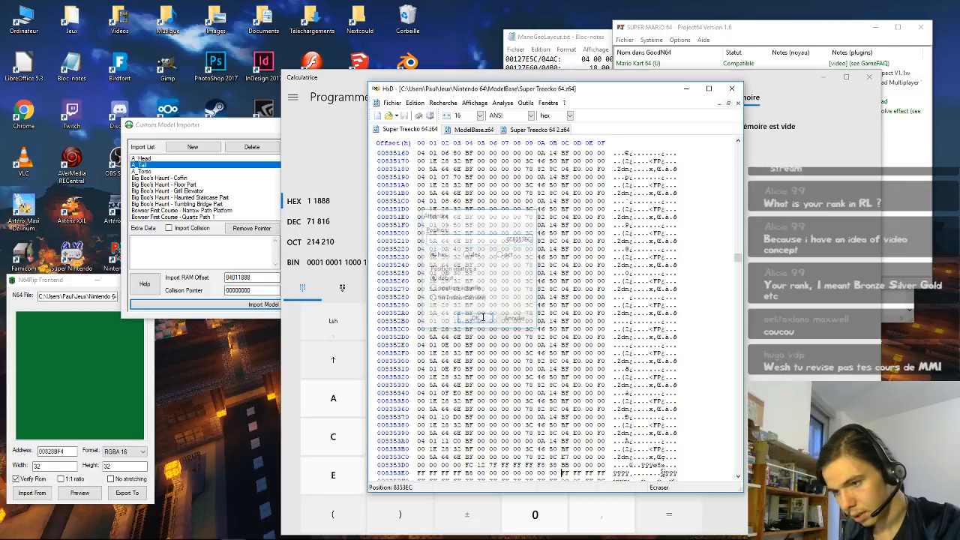
Step: Go to the same offset, 008353EC, in Super Treecko 64 2.z64 and compare its bytes with those in Super Treecko 64.z64
left_click(527, 130)
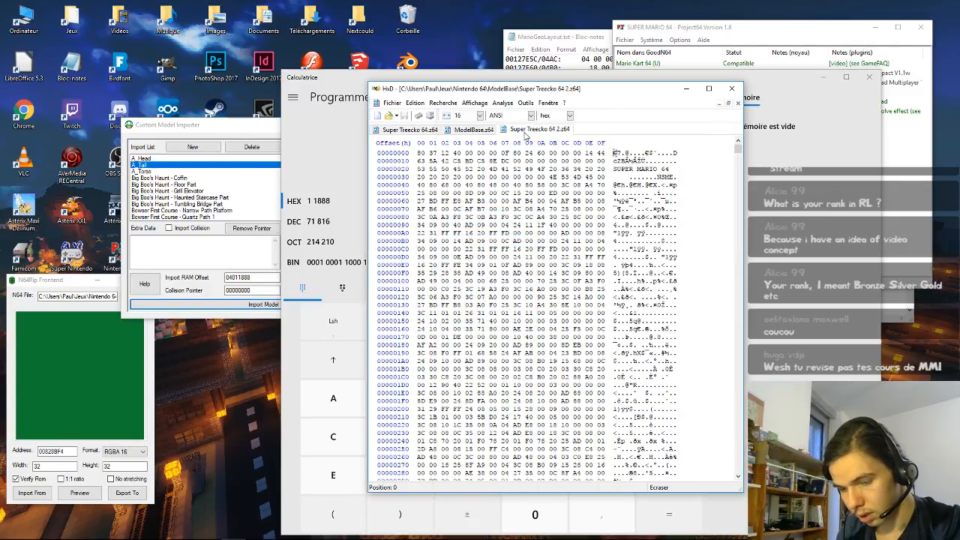
key("ctrl+g")
key("Return")
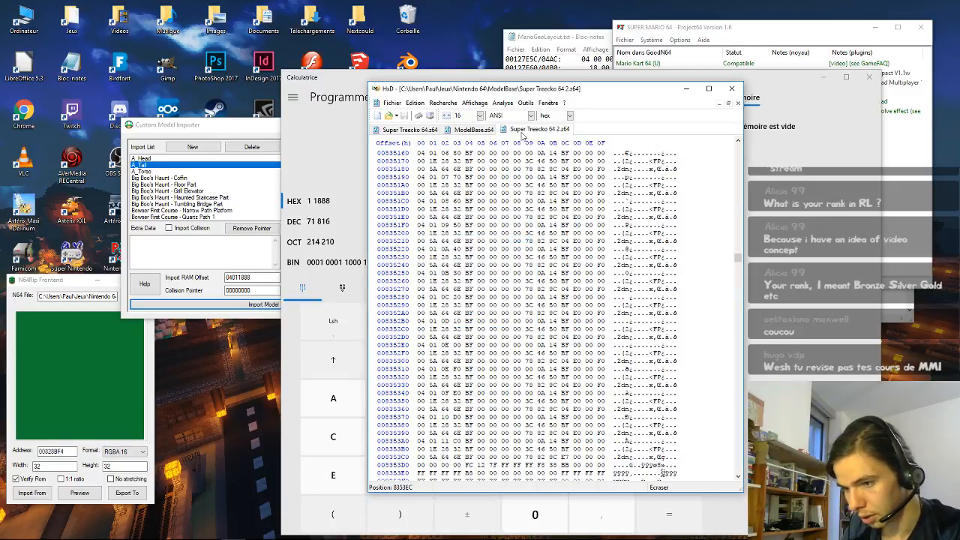
left_click(431, 132)
left_click(516, 132)
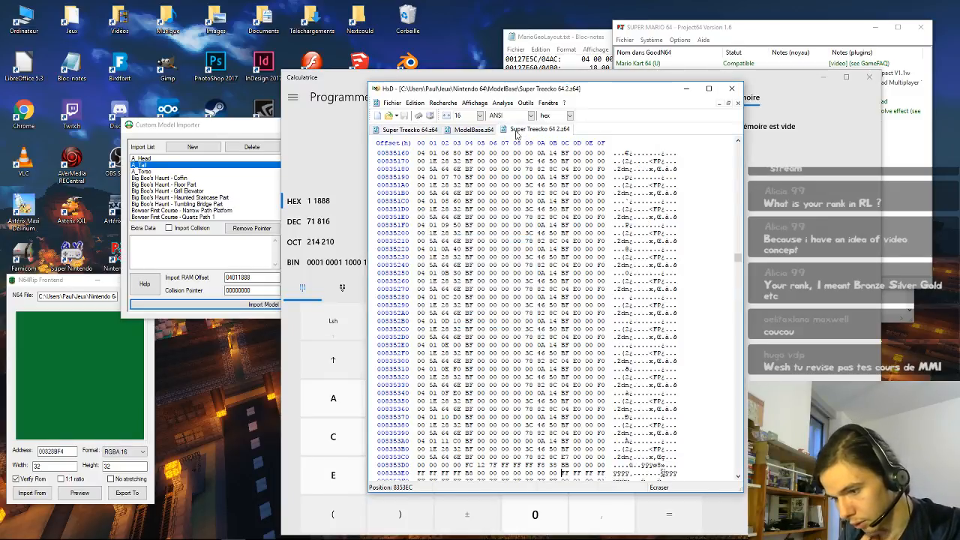
left_click(427, 132)
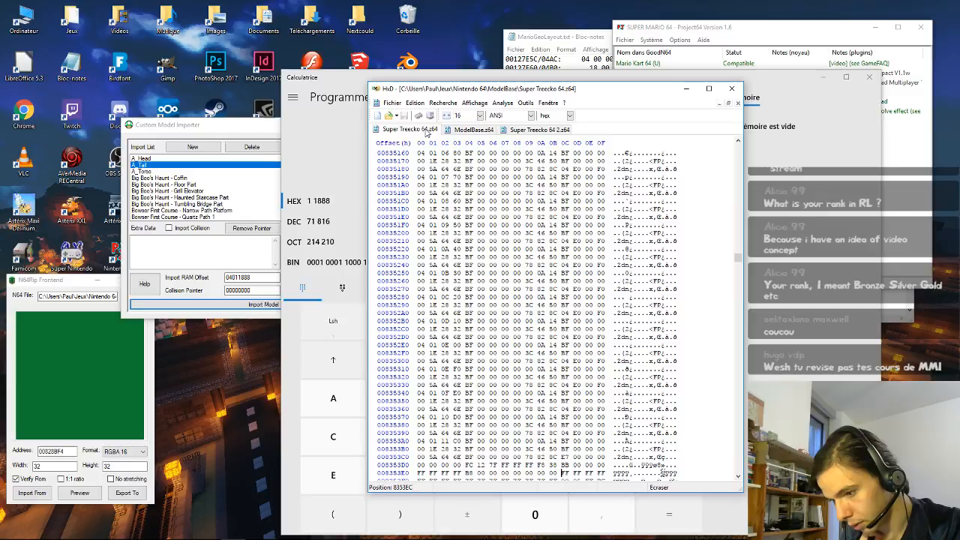
left_click(518, 132)
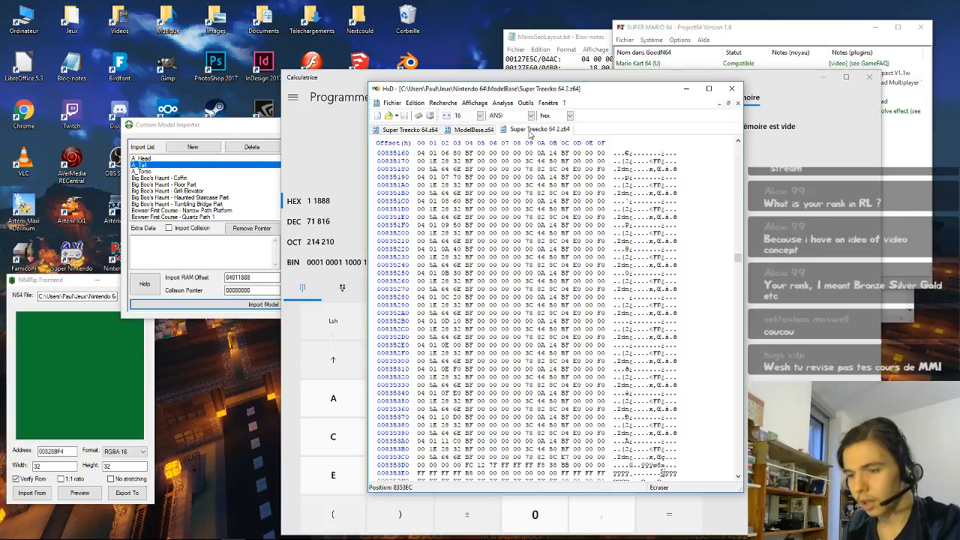
left_click(432, 132)
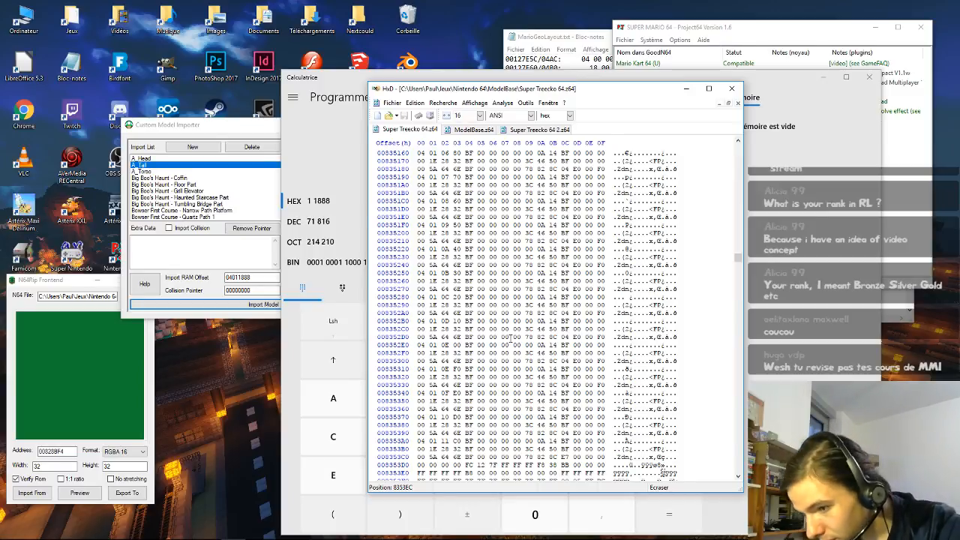
Step: Examine the imported tail data following offset 008353EC in Super Treecko 64.z64
key("Down")
key("Down")
key("Down")
key("Down")
key("Down")
key("Down")
key("Down")
key("Down")
key("Down")
key("Down")
key("Down")
key("Down")
key("Down")
key("Down")
key("Down")
key("Down")
key("Down")
key("Down")
key("Down")
key("Down")
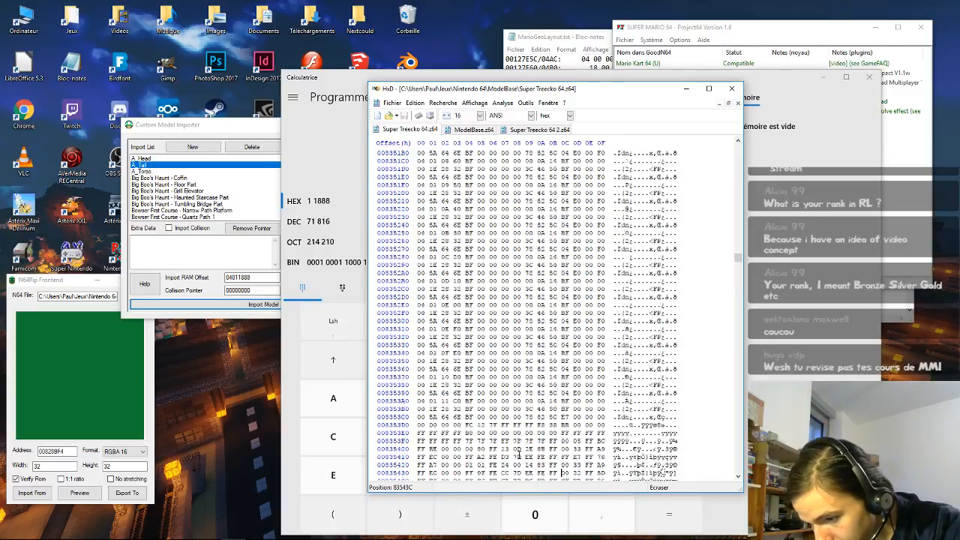
key("Down")
key("Down")
key("Down")
key("Down")
key("Down")
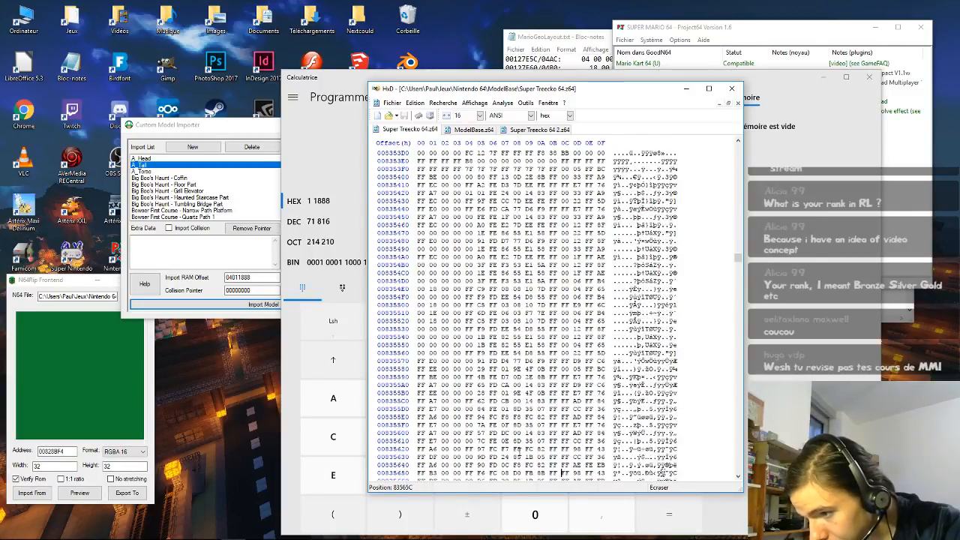
Step: Bring Super Treecko 64 2.z64 to offset 008353E0 and compare its bytes with the same range in Super Treecko 64.z64
left_click(538, 129)
scroll(622, 345, "down", 1)
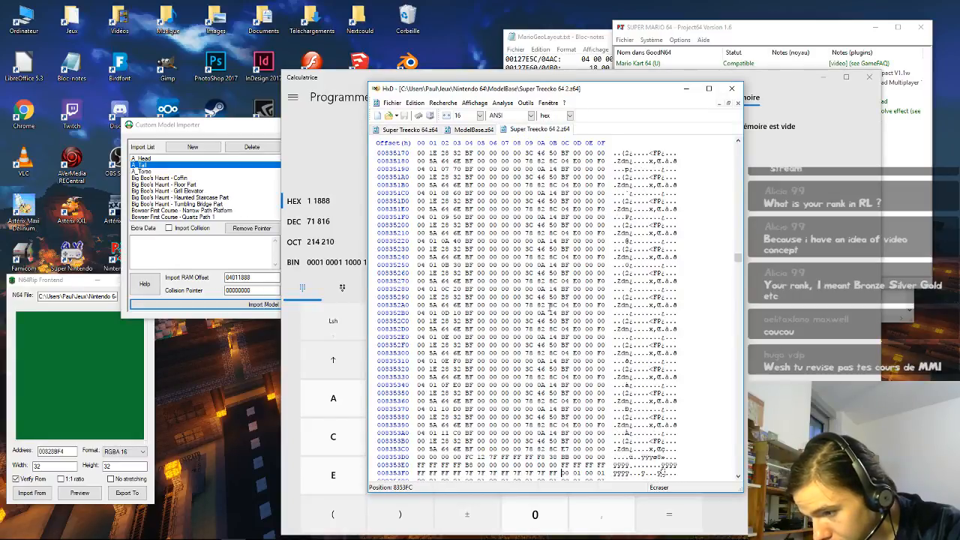
key("Down")
key("Down")
key("Down")
key("Down")
key("Down")
key("Down")
key("Down")
key("Down")
key("Down")
key("Down")
key("Down")
key("Down")
key("Down")
key("Down")
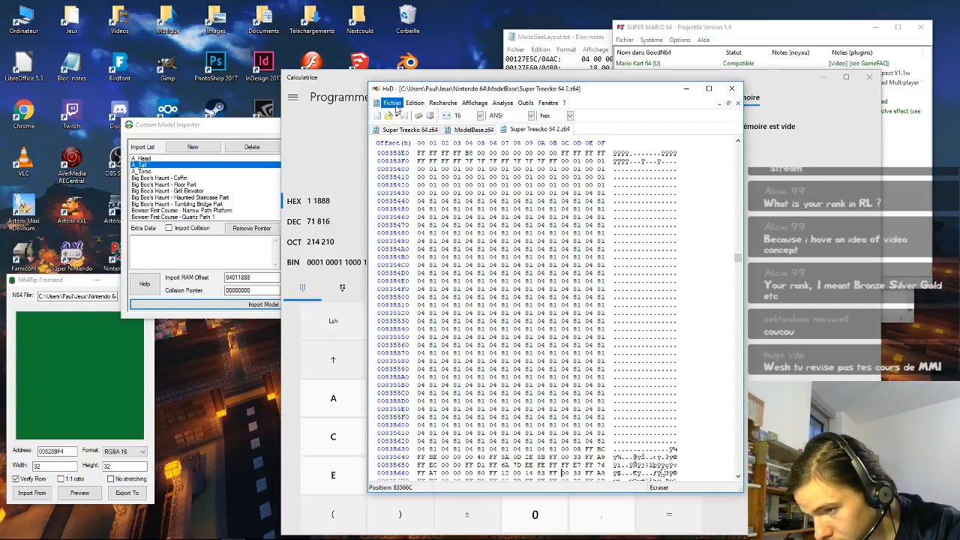
left_click(410, 130)
left_click(518, 131)
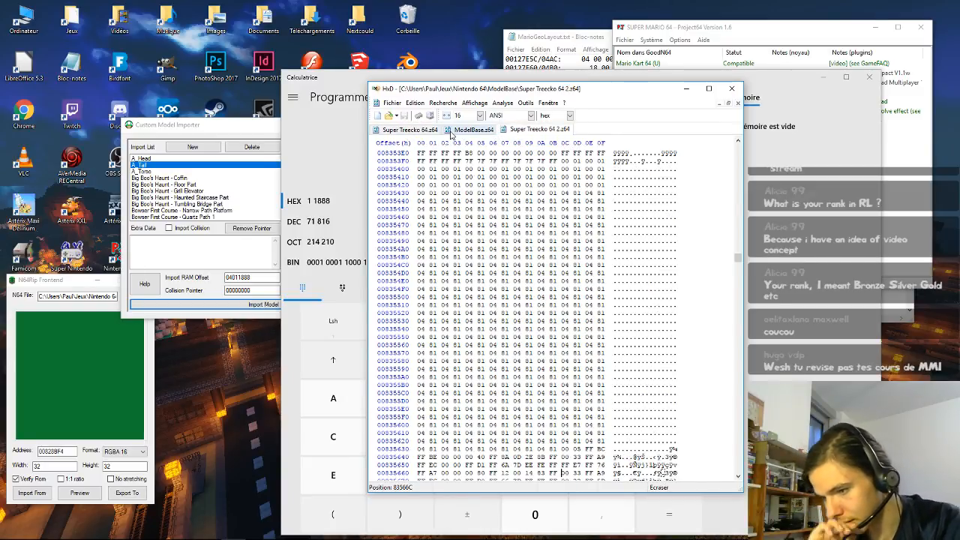
left_click(417, 132)
left_click(518, 132)
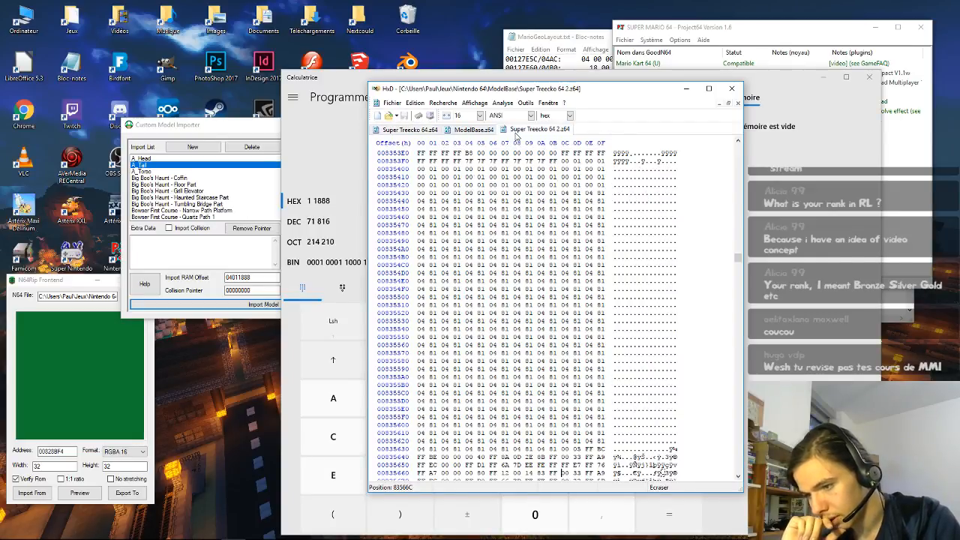
left_click(535, 131)
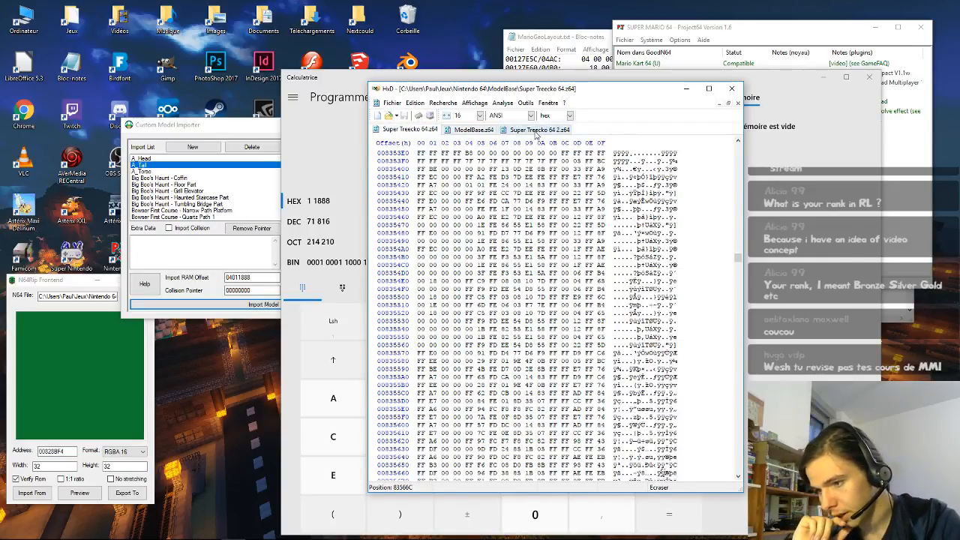
Step: Examine the imported tail data in Super Treecko 64.z64 from offset 008353E0 down to 00835A00
left_click(416, 130)
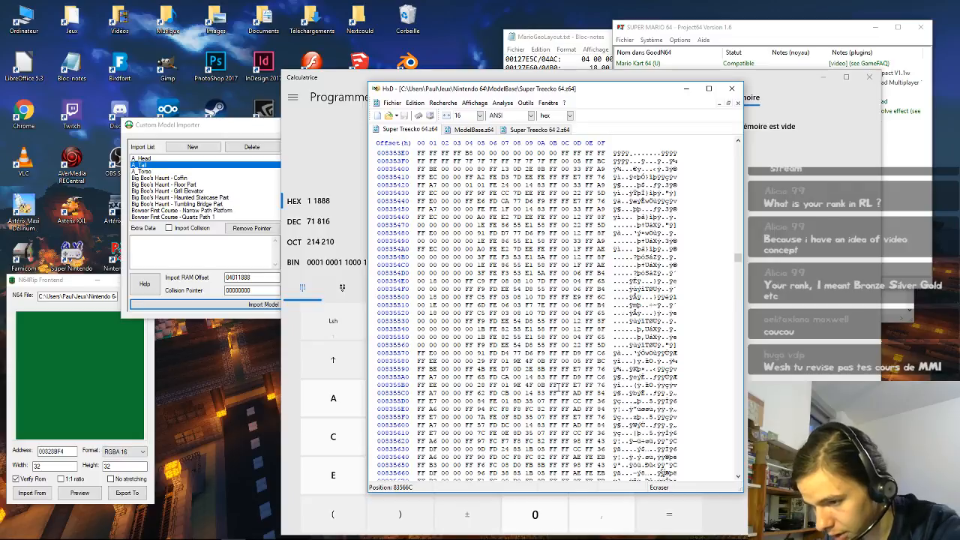
key("Down")
key("Down")
key("Down")
key("Down")
key("Down")
key("Down")
key("Down")
key("Down")
key("Down")
key("Down")
key("Down")
key("Down")
key("Down")
key("Down")
key("Down")
key("Down")
key("Down")
key("Down")
key("Down")
key("Down")
key("Down")
key("Down")
key("Down")
key("Down")
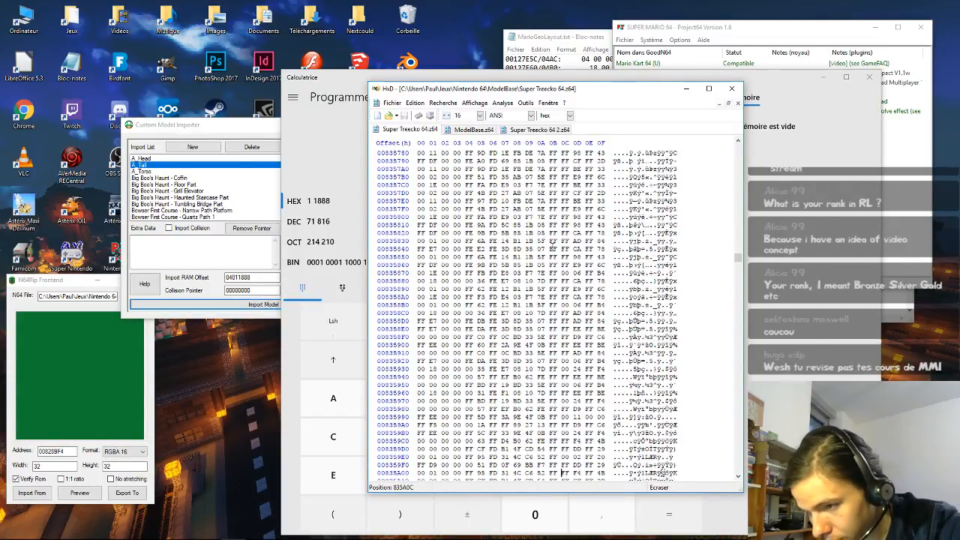
Step: Bring Super Treecko 64 2.z64 to the range 00835780 to 00835A00 and compare it with Super Treecko 64.z64
left_click(537, 131)
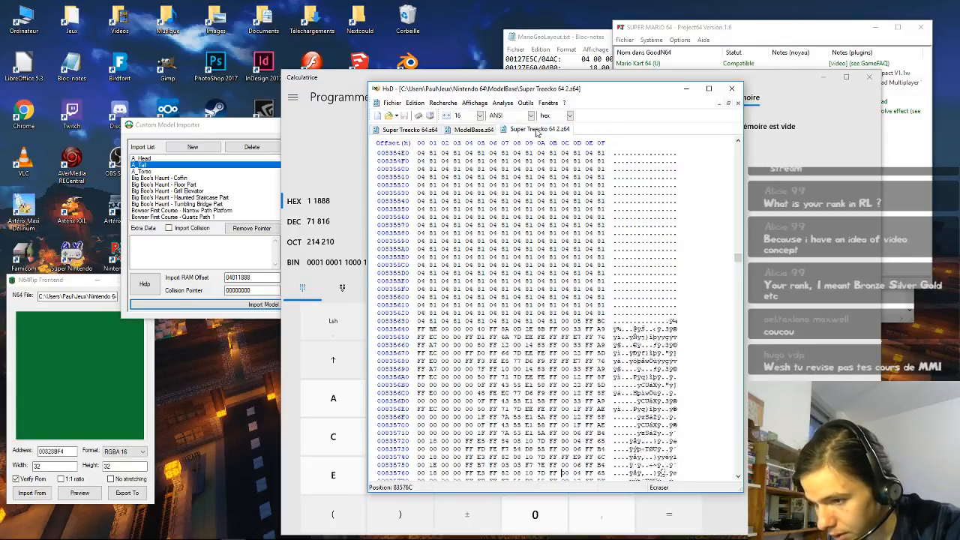
key("Down")
key("Down")
key("Down")
key("Down")
key("Down")
key("Down")
key("Down")
key("Down")
key("Down")
key("Down")
key("Down")
key("Down")
key("Down")
key("Down")
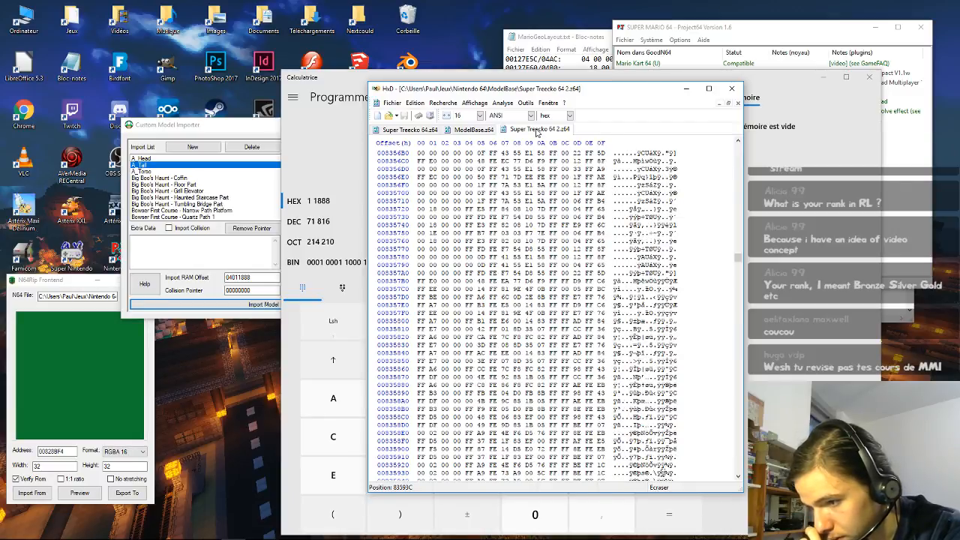
key("Down")
key("Down")
key("Down")
key("Down")
key("Down")
key("Down")
key("Down")
key("Down")
key("Down")
key("Down")
key("Down")
key("Down")
key("Down")
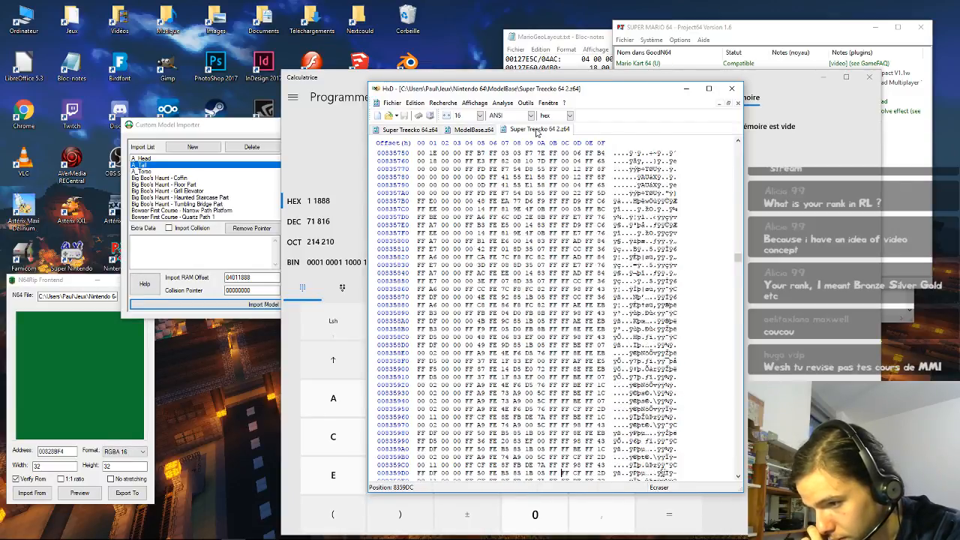
left_click(428, 131)
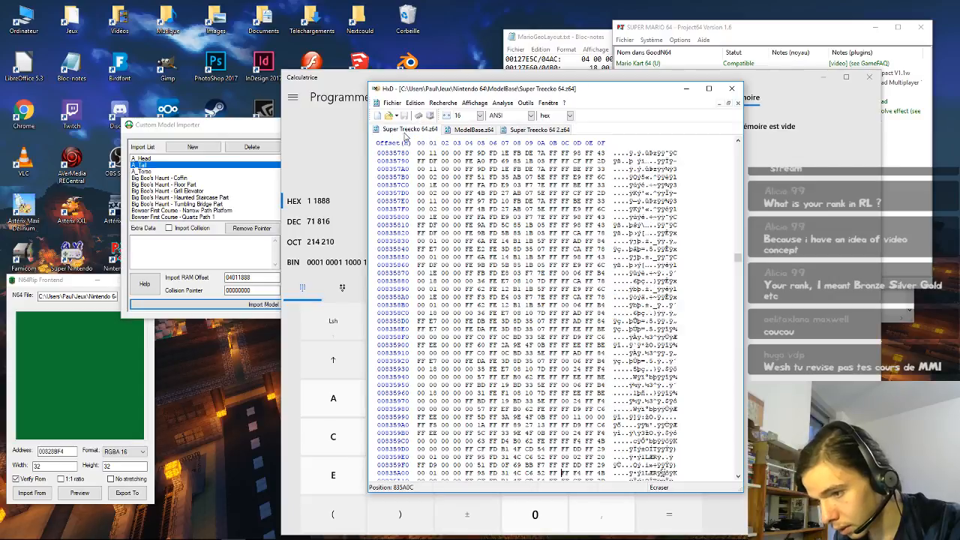
left_click(554, 130)
left_click(427, 131)
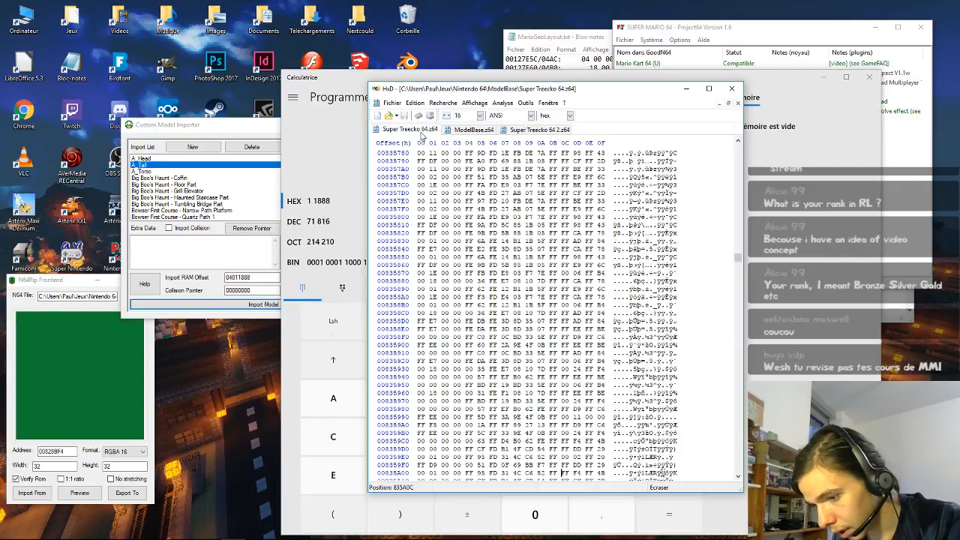
left_click(542, 130)
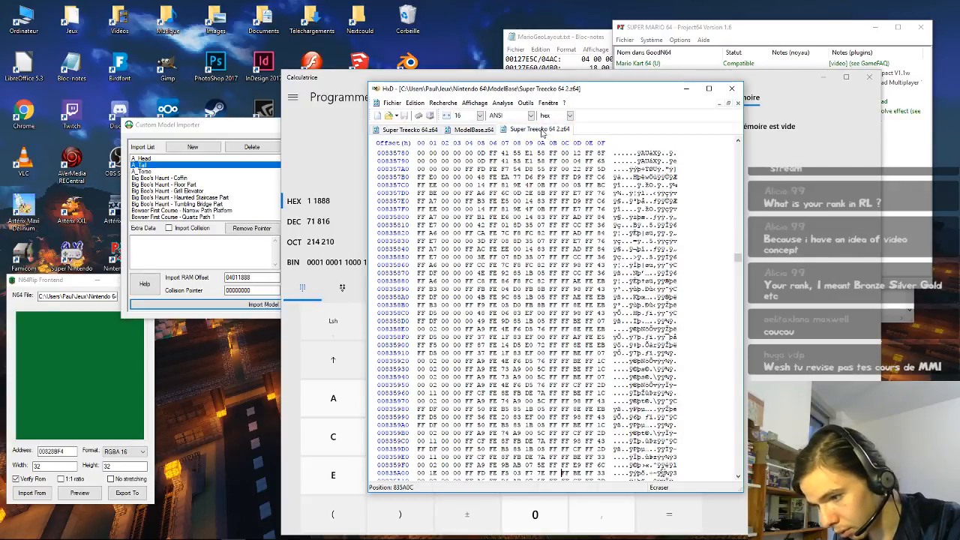
left_click(419, 130)
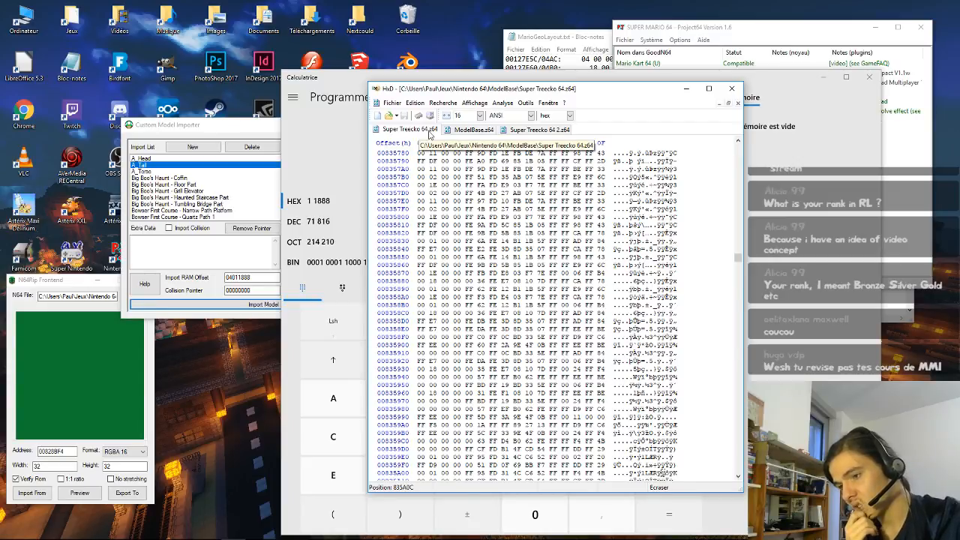
left_click(544, 129)
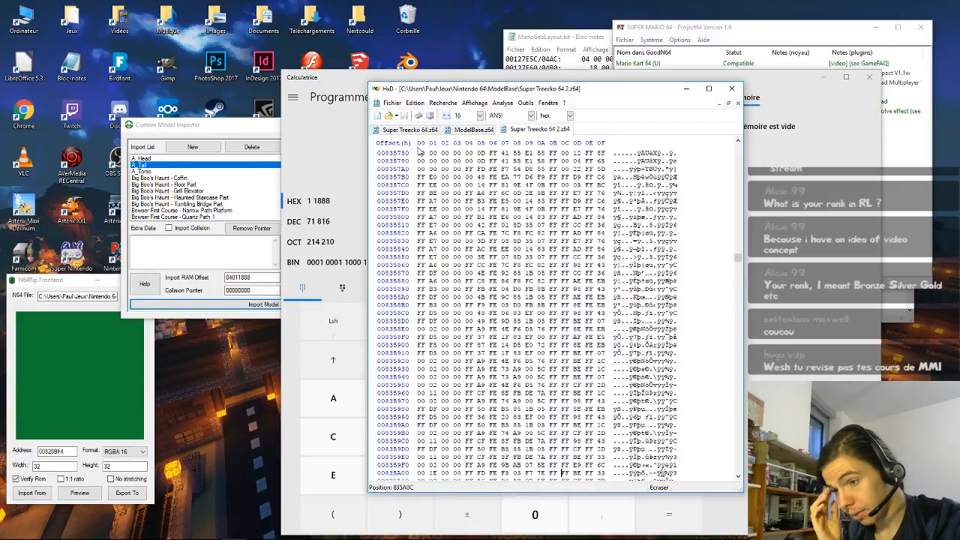
Step: Examine the tail data further in Super Treecko 64.z64, down to the rows between 00835C00 and 00835E80
left_click(416, 131)
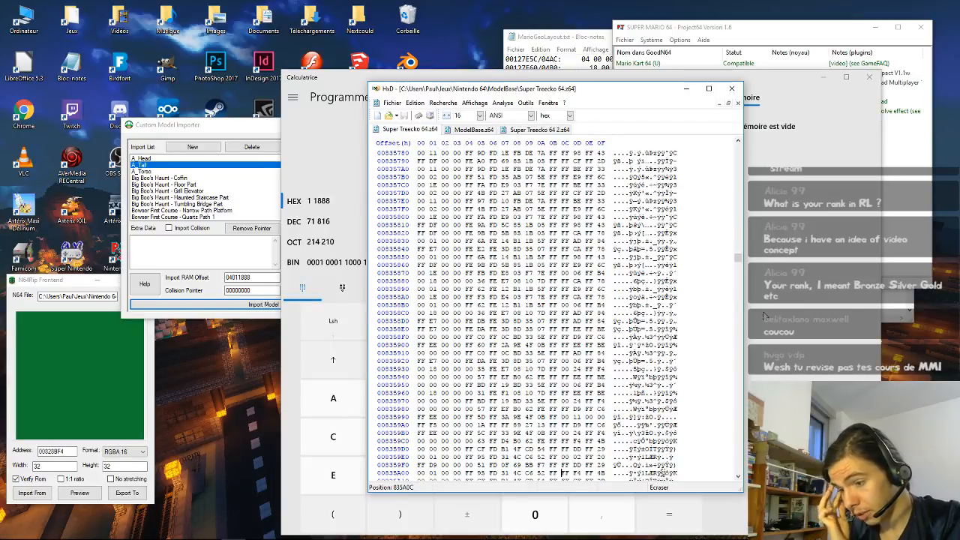
key("Down")
key("Down")
key("Down")
key("Down")
key("Down")
key("Down")
key("Down")
key("Down")
key("Down")
key("Down")
key("Down")
key("Down")
key("Down")
key("Down")
key("Down")
key("Down")
key("Down")
key("Down")
key("Down")
key("Down")
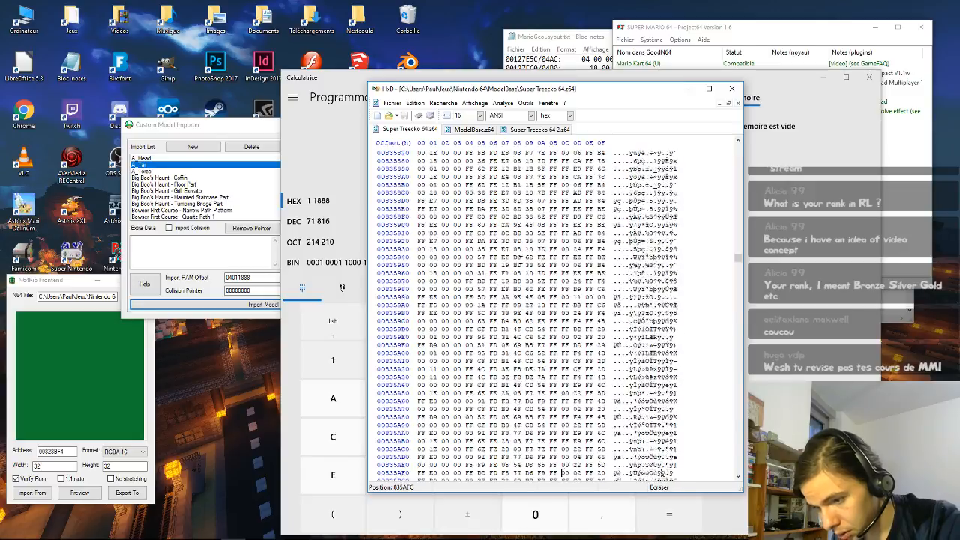
key("Down")
key("Down")
key("Down")
key("Down")
key("Down")
key("Down")
key("Down")
key("Down")
key("Down")
key("Down")
key("Down")
key("Down")
key("Down")
key("Down")
key("Down")
key("Down")
key("Down")
key("Down")
key("Down")
key("Down")
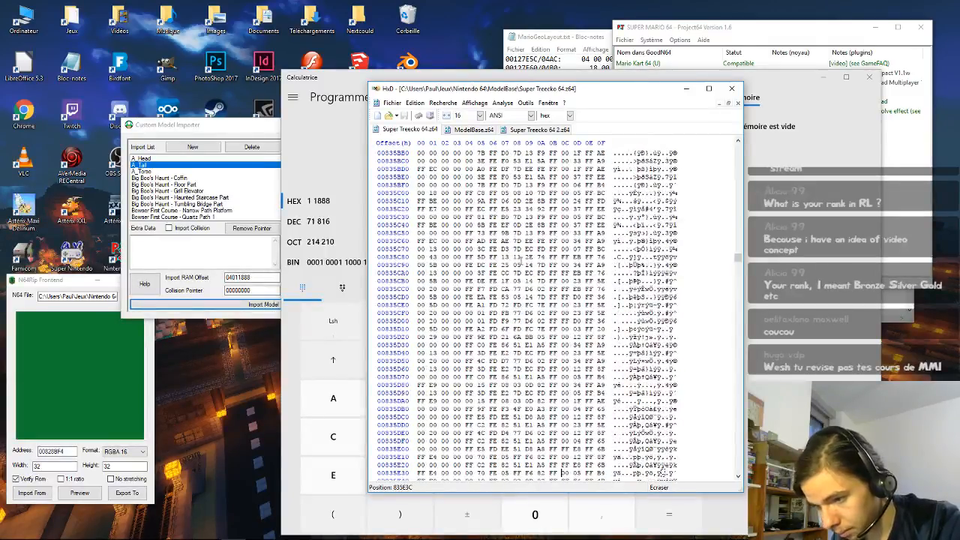
key("Down")
key("Down")
key("Down")
key("Down")
key("Down")
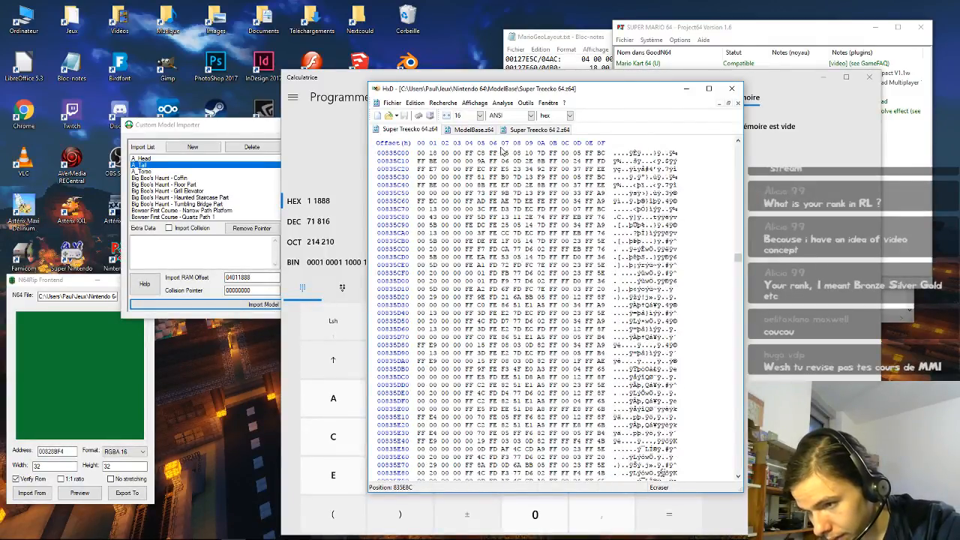
Step: Align Super Treecko 64 2.z64 to start at offset 00835C00 and compare its rows with those in Super Treecko 64.z64
left_click(537, 129)
key("Down")
key("Down")
key("Down")
key("Down")
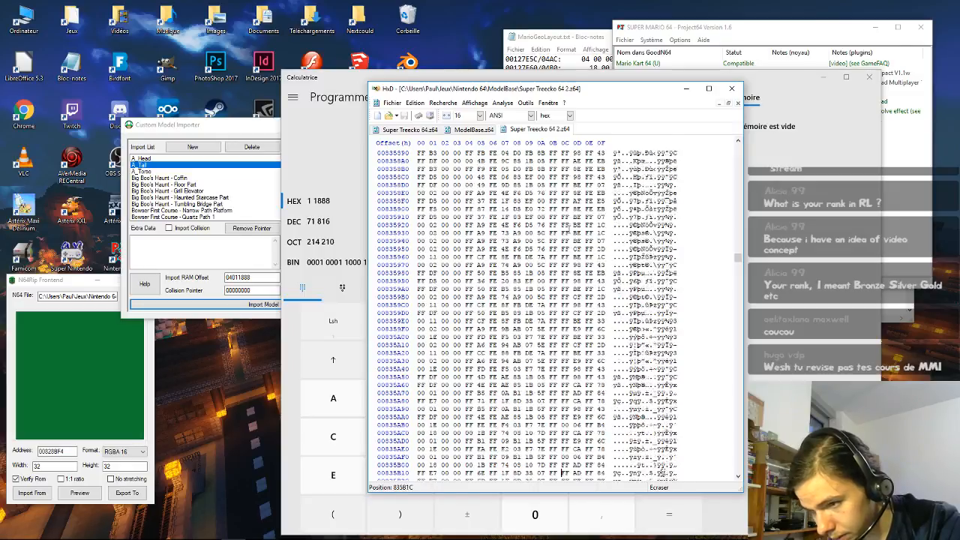
key("Down")
key("Down")
key("Down")
key("Down")
key("Down")
key("Down")
key("Down")
key("Down")
key("Down")
key("Down")
key("Down")
key("Down")
key("Down")
key("Down")
key("Down")
key("Down")
key("Down")
key("Down")
key("Down")
key("Down")
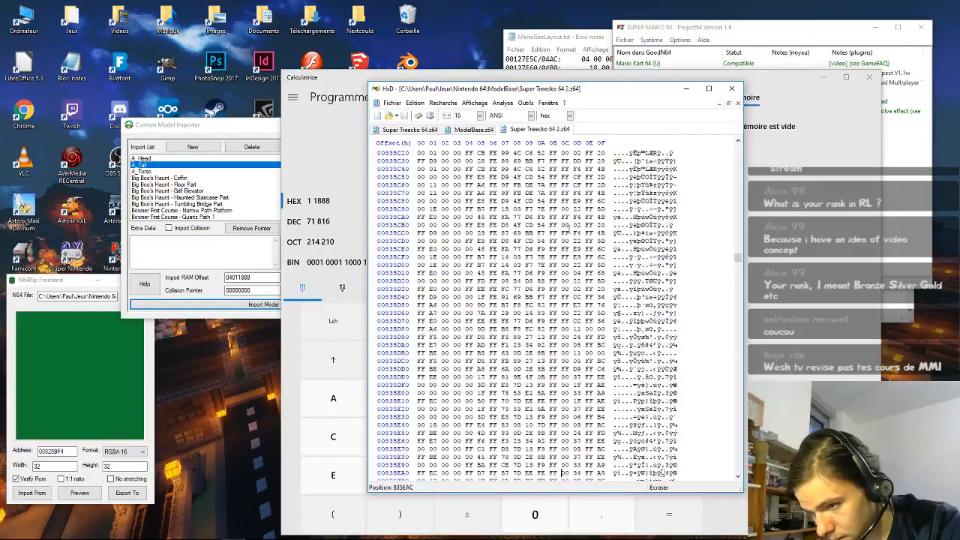
left_click(470, 152)
key("Up")
key("Up")
left_click(410, 130)
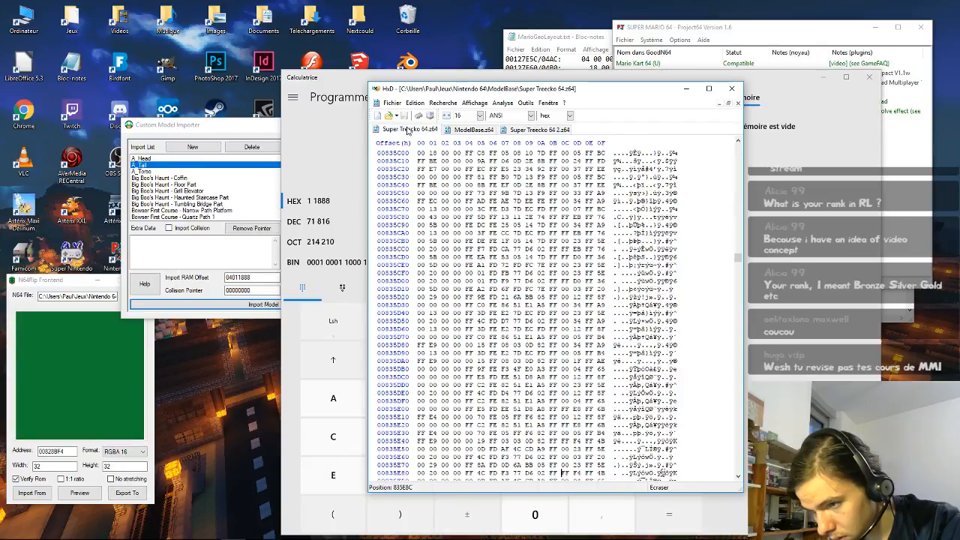
left_click(518, 134)
left_click(438, 131)
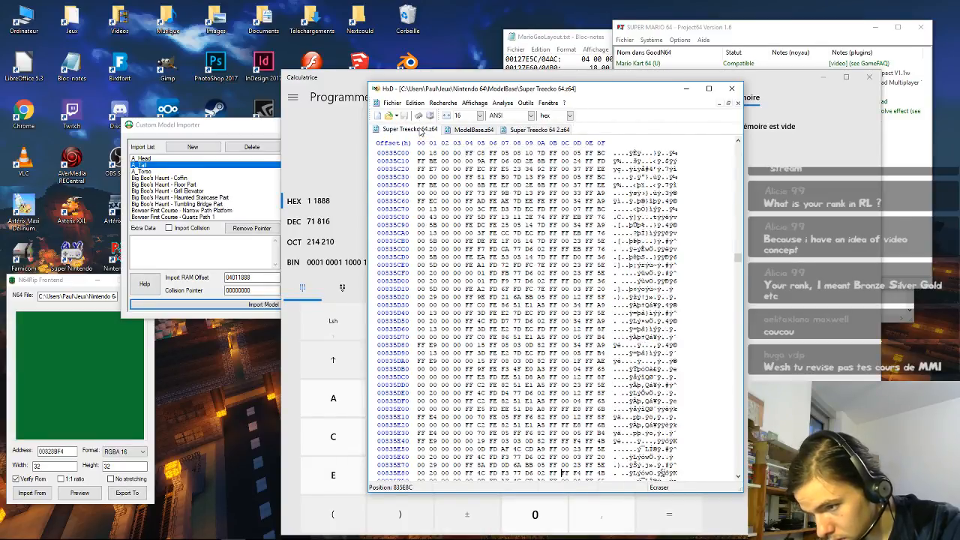
left_click(534, 131)
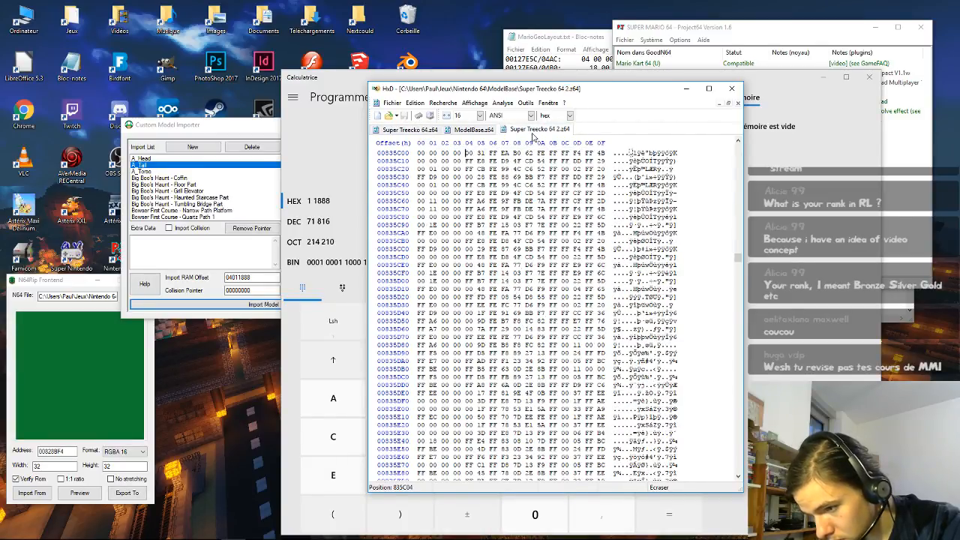
left_click(427, 132)
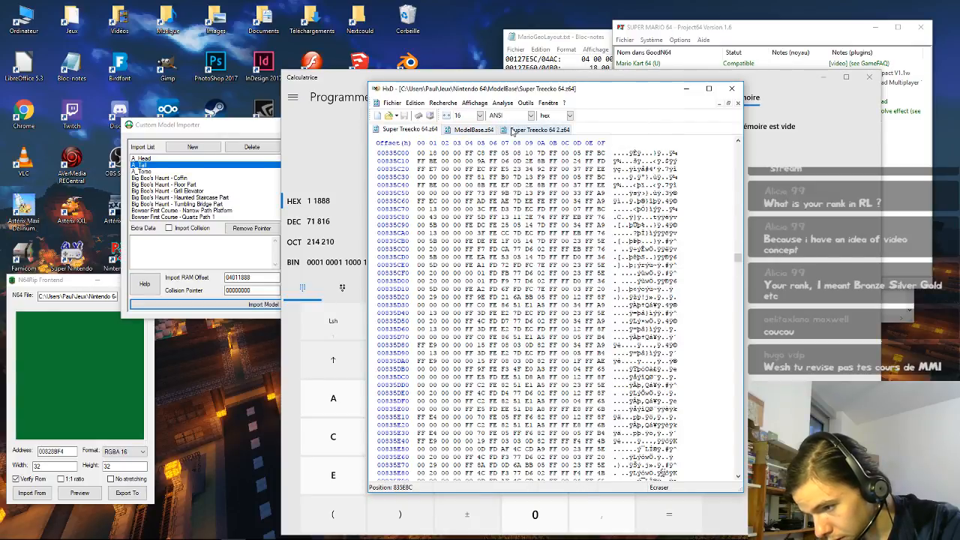
left_click(513, 130)
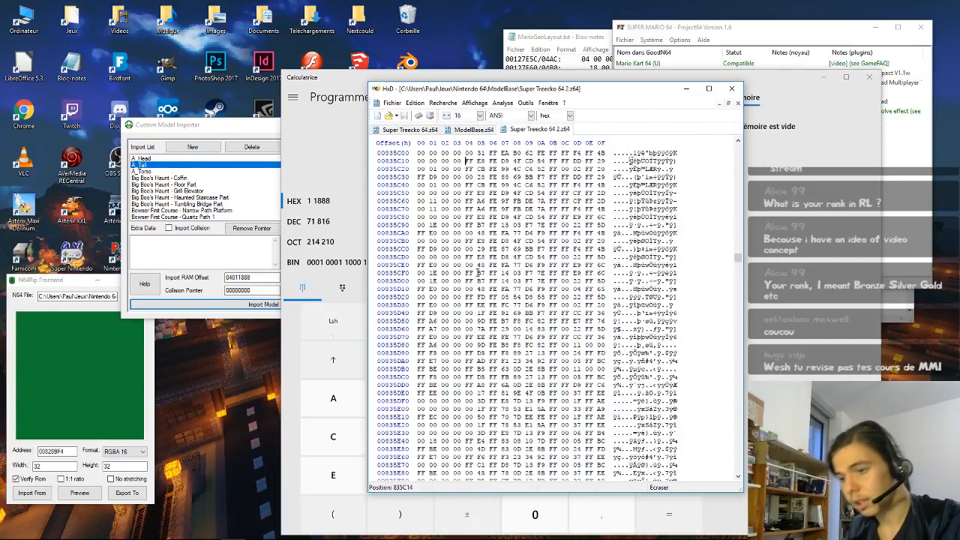
Step: Examine Super Treecko 64 2.z64 from offset 00835C00 down to 00836180, and align its view to start at 00835F00
key("Down")
key("Down")
key("Down")
key("Down")
key("Down")
key("Down")
key("Down")
key("Down")
key("Down")
key("Down")
key("Down")
key("Down")
key("Down")
key("Down")
key("Down")
key("Down")
key("Down")
key("Down")
key("Down")
key("Down")
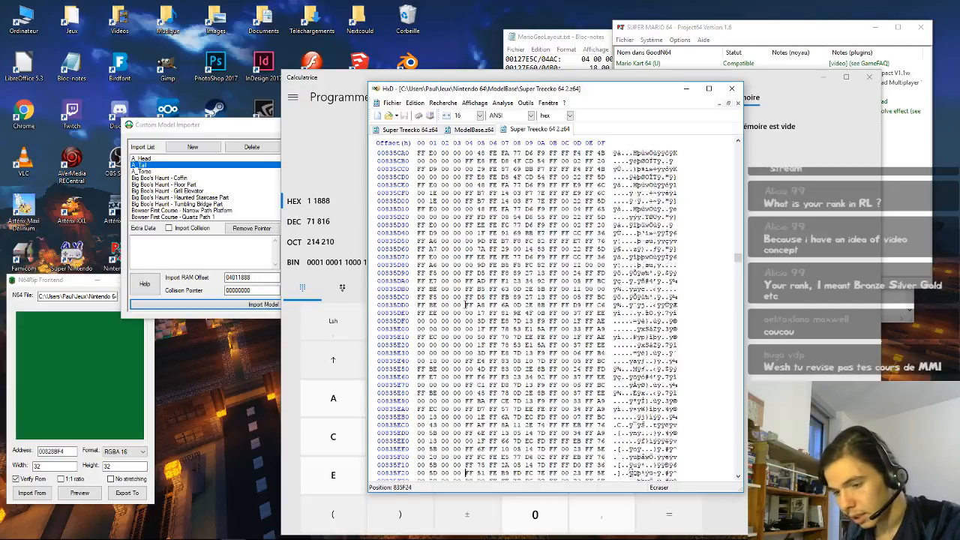
key("Down")
key("Down")
key("Down")
key("Down")
key("Down")
key("Down")
key("Down")
key("Down")
key("Down")
key("Down")
key("Down")
key("Down")
key("Down")
key("Down")
key("Down")
key("Down")
key("Down")
key("Down")
key("Down")
key("Down")
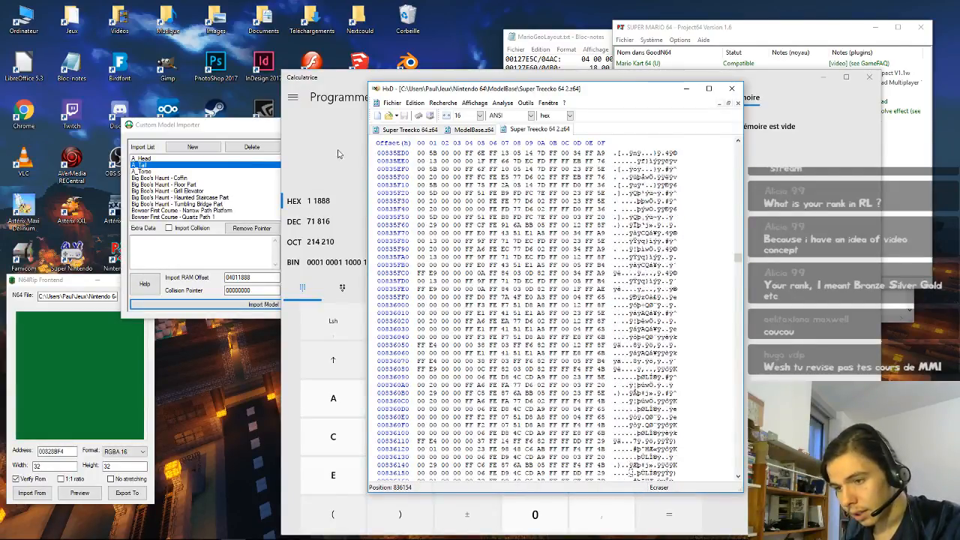
key("Down")
key("Down")
key("Down")
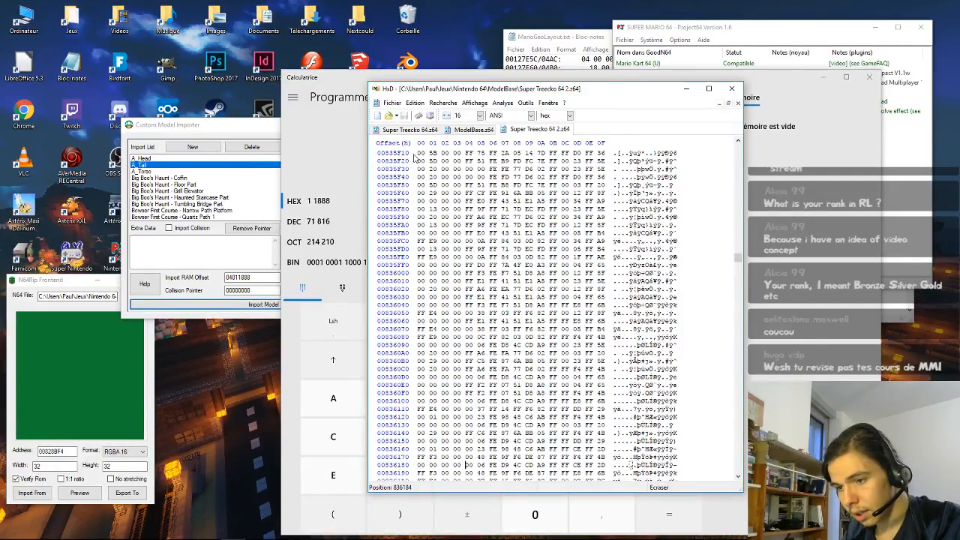
left_click(428, 154)
key("Up")
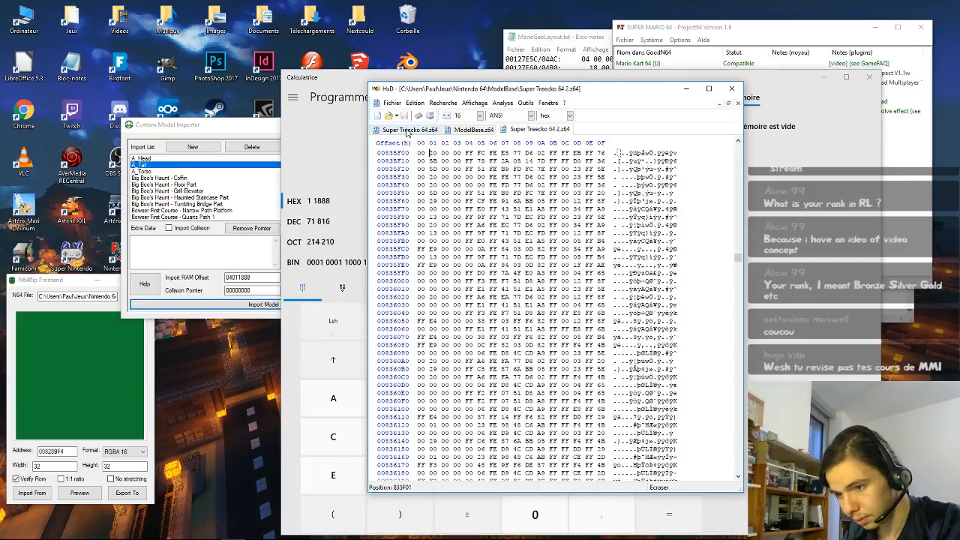
Step: Examine the tail data in Super Treecko 64.z64 from offset 00835E90 down to 008361C0
scroll(491, 274, "up", 15)
left_click(537, 472)
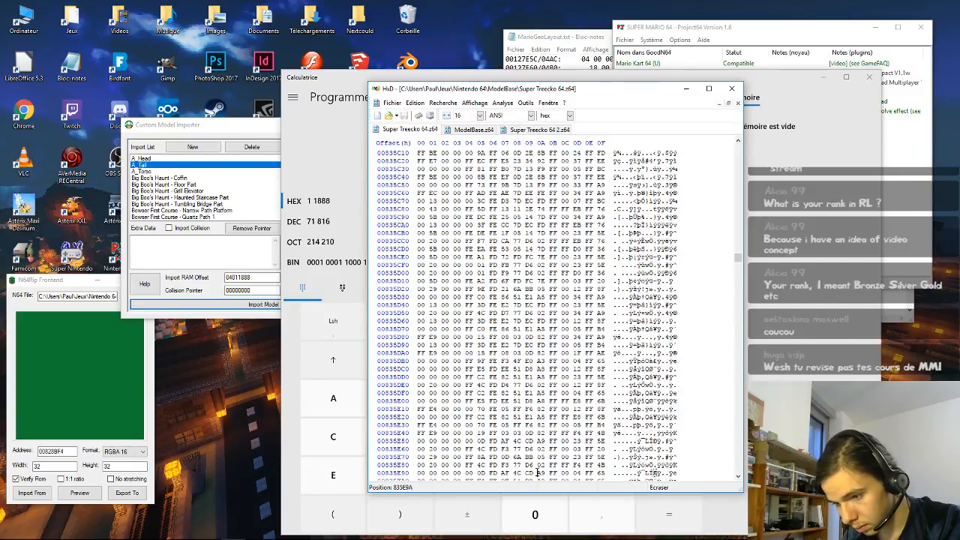
key("Down")
key("Down")
key("Down")
key("Down")
key("Down")
key("Down")
key("Down")
key("Down")
key("Down")
key("Down")
key("Down")
key("Down")
key("Down")
key("Down")
key("Down")
key("Down")
key("Down")
key("Down")
key("Down")
key("Down")
key("Down")
key("Down")
key("Down")
key("Down")
key("Down")
key("Down")
key("Down")
key("Down")
key("Down")
key("Down")
key("Down")
key("Down")
key("Down")
key("Down")
key("Down")
key("Down")
key("Down")
key("Down")
key("Down")
key("Down")
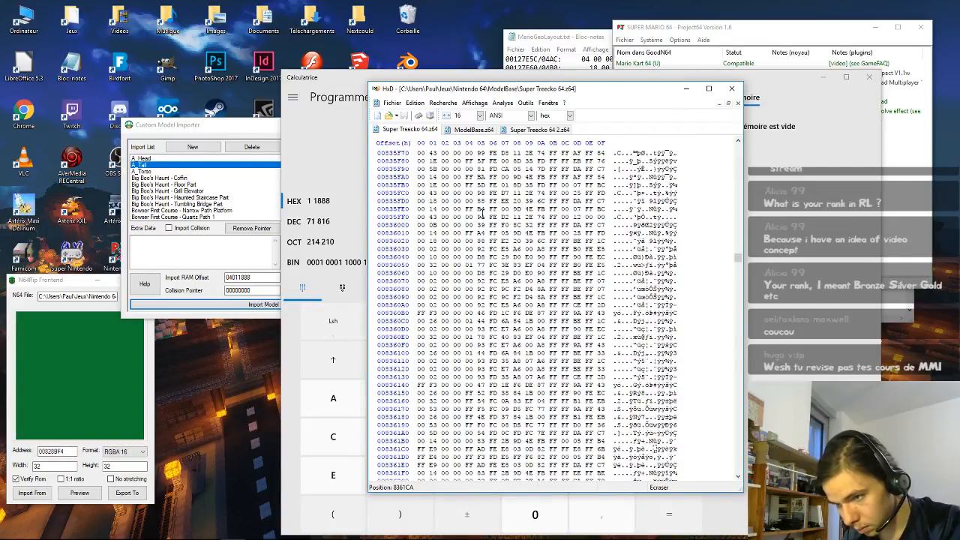
Step: Align Super Treecko 64.z64 to start at offset 00835F00 and compare its rows with those in Super Treecko 64 2.z64
left_click(504, 152)
key("Up")
key("Up")
key("Up")
key("Up")
key("Up")
key("Up")
key("Up")
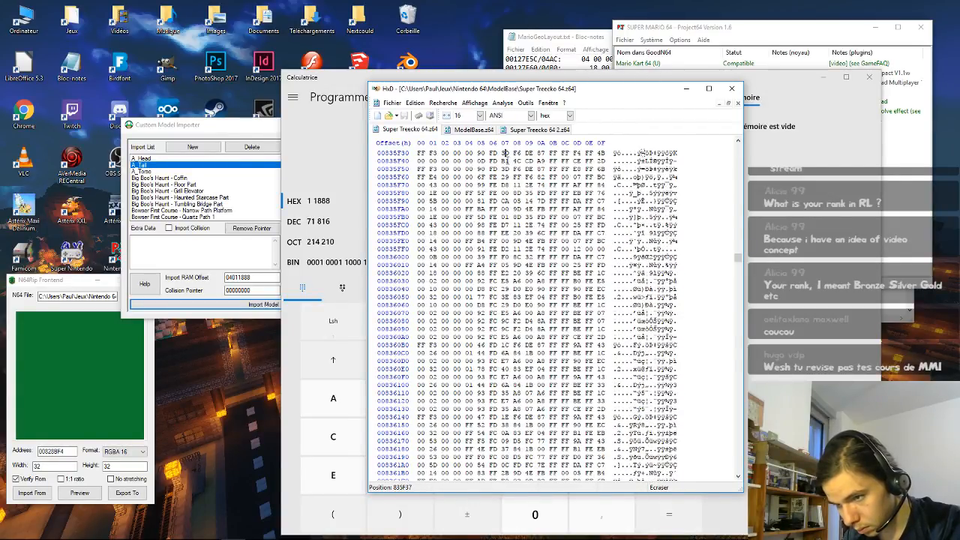
left_click(555, 131)
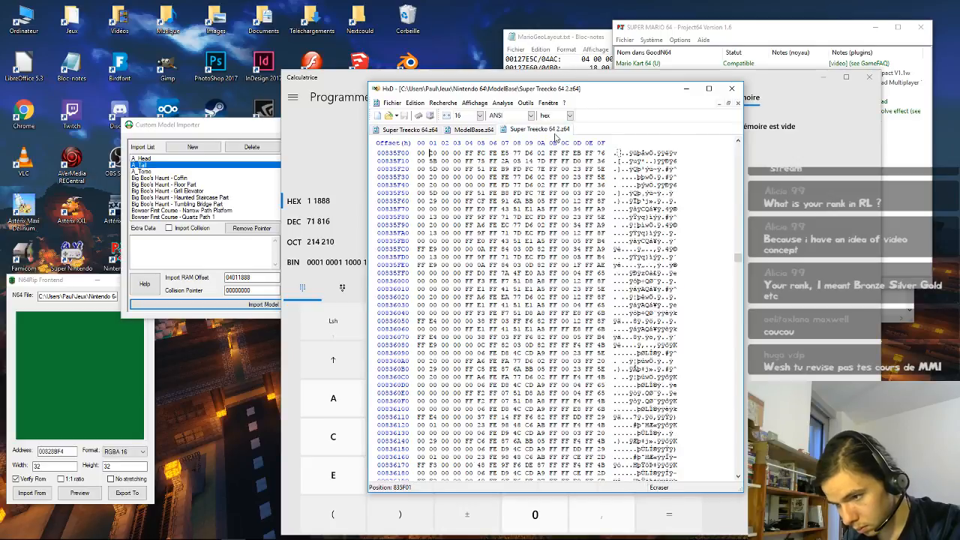
left_click(429, 132)
left_click(527, 134)
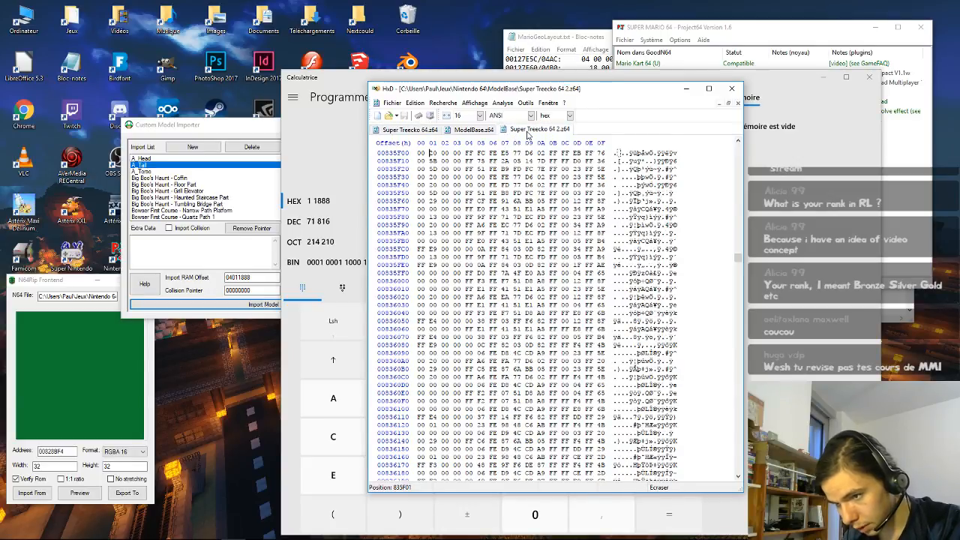
left_click(403, 132)
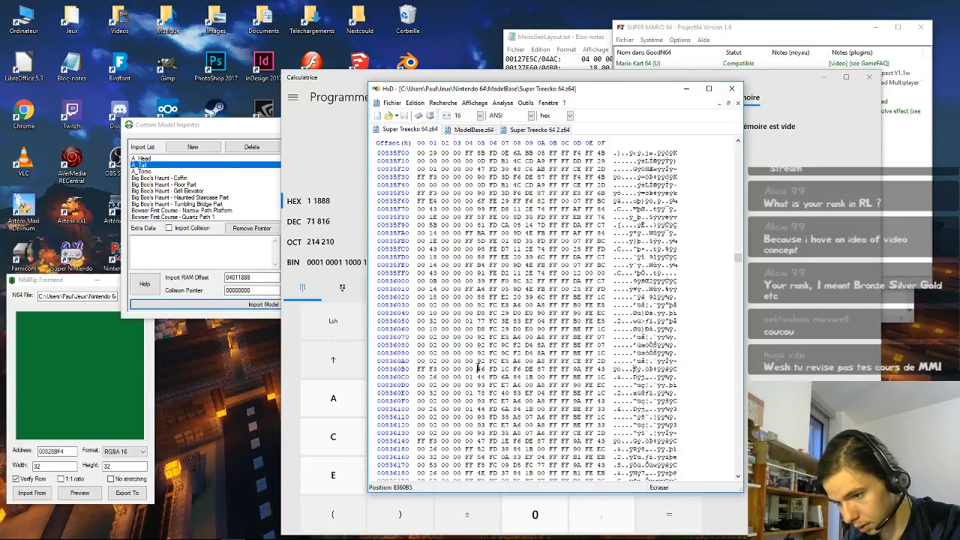
Step: Examine the tail data in Super Treecko 64.z64 from offset 008360B0 down to 008368C0, with the view starting at 00836640
key("Down")
key("Down")
key("Down")
key("Down")
key("Down")
key("Down")
key("Down")
key("Down")
key("Down")
key("Down")
key("Down")
key("Down")
key("Down")
key("Down")
key("Down")
key("Down")
key("Down")
key("Down")
key("Down")
key("Down")
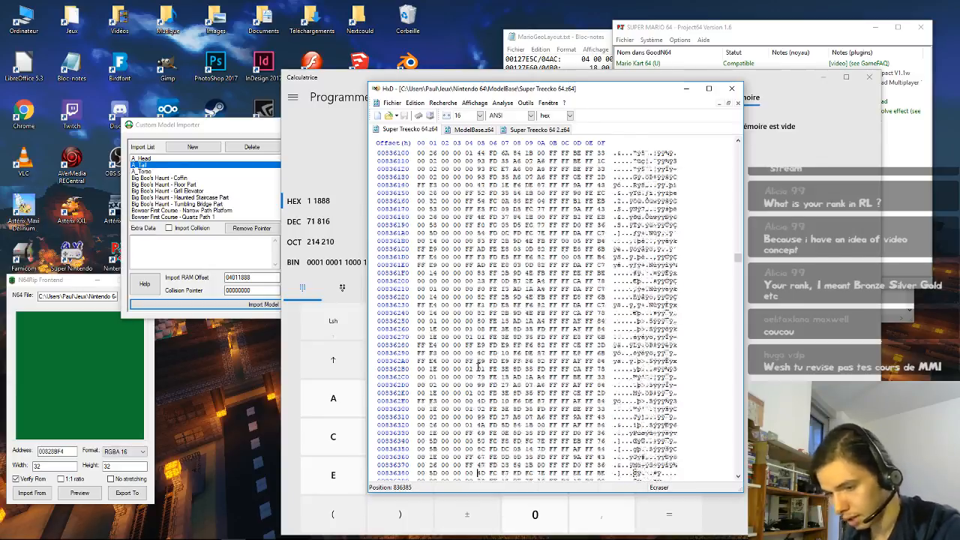
key("Down")
key("Down")
key("Down")
key("Down")
key("Down")
key("Down")
key("Down")
key("Down")
key("Down")
key("Down")
key("Down")
key("Down")
key("Down")
key("Down")
key("Down")
key("Down")
key("Down")
key("Down")
key("Down")
key("Down")
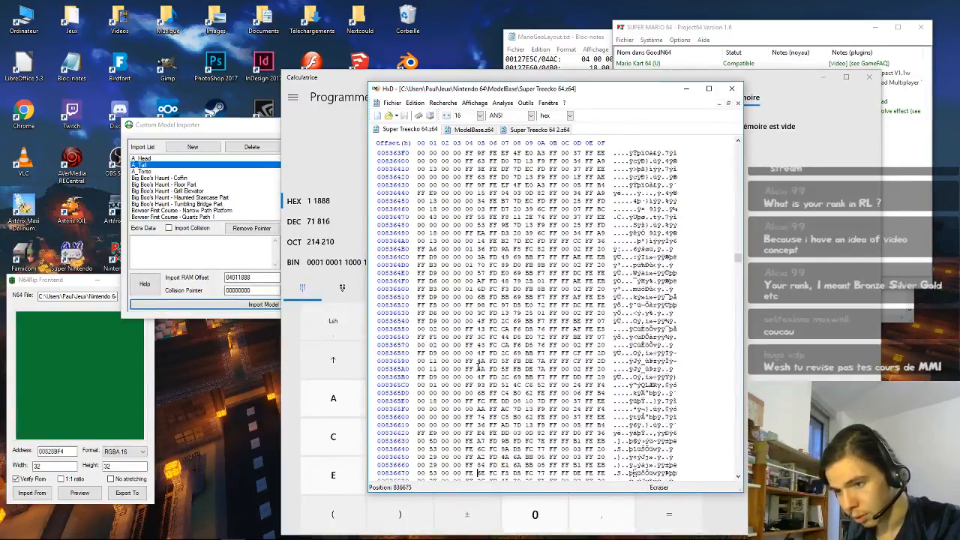
key("Down")
key("Down")
key("Down")
key("Down")
key("Down")
key("Down")
key("Down")
key("Down")
key("Down")
key("Down")
key("Down")
key("Down")
key("Down")
key("Down")
key("Down")
key("Down")
key("Down")
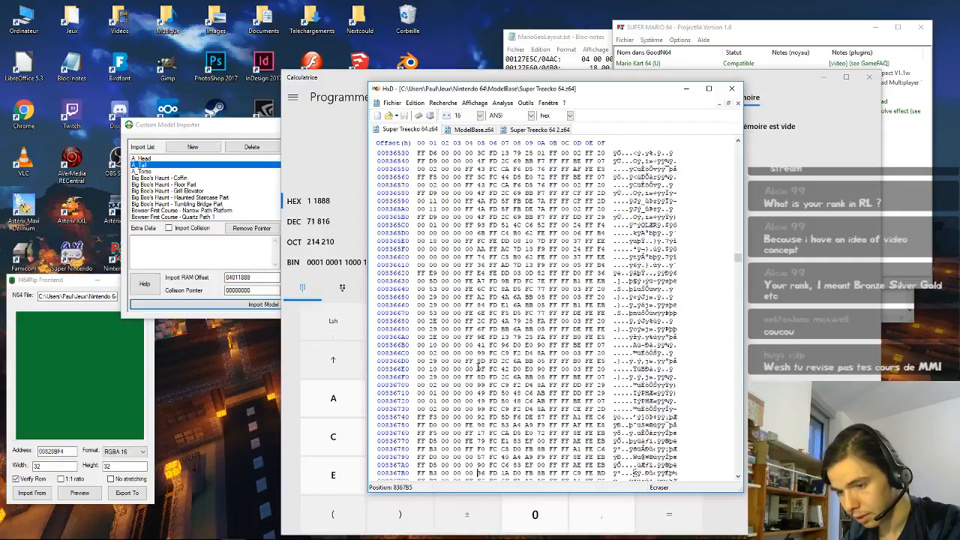
key("Down")
key("Down")
key("Down")
key("Down")
key("Down")
key("Down")
key("Down")
key("Down")
key("Down")
key("Down")
key("Down")
key("Down")
key("Down")
key("Down")
key("Down")
key("Down")
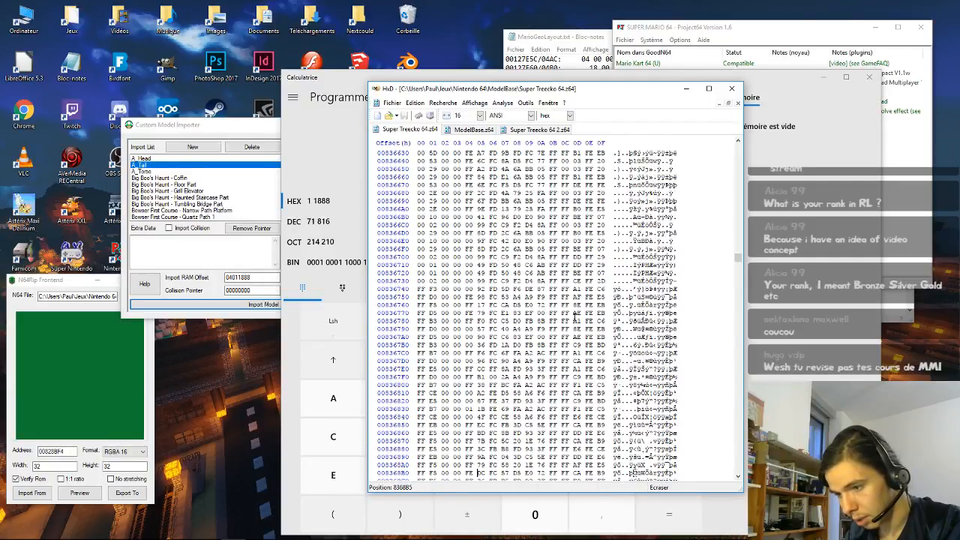
key("Down")
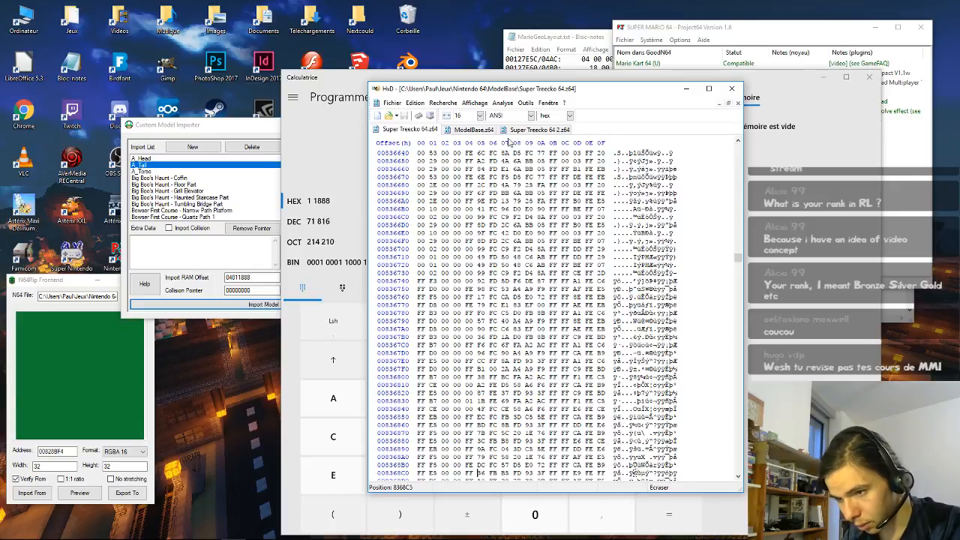
Step: Examine Super Treecko 64 2.z64 from offset 00835F80 down to 008368C0, and align its view to start at 00836640
left_click(563, 132)
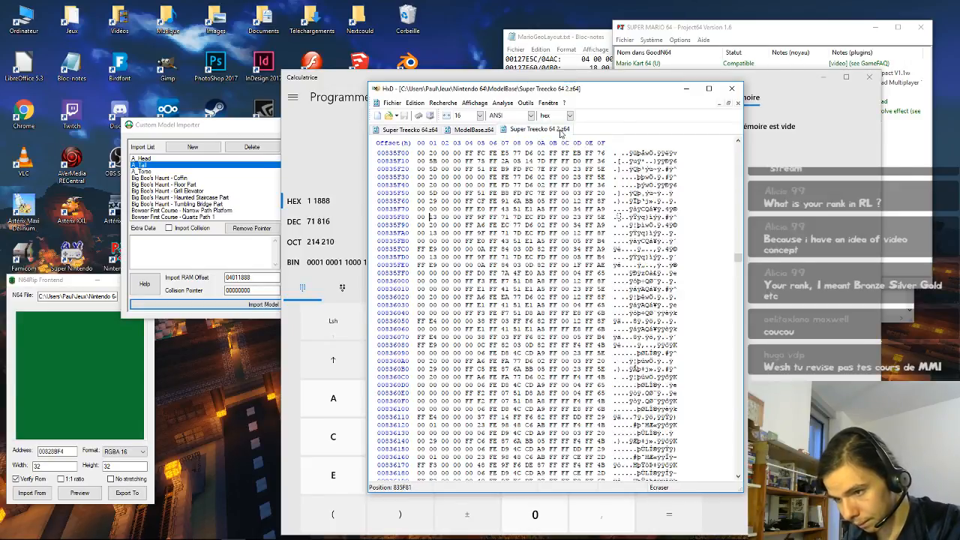
key("Down")
key("Down")
key("Down")
key("Down")
key("Down")
key("Down")
key("Down")
key("Down")
key("Down")
key("Down")
key("Down")
key("Down")
key("Down")
key("Down")
key("Down")
key("Down")
key("Down")
key("Down")
key("Down")
key("Down")
key("Down")
key("Down")
key("Down")
key("Down")
key("Down")
key("Down")
key("Down")
key("Down")
key("Down")
key("Down")
key("Down")
key("Down")
key("Down")
key("Down")
key("Down")
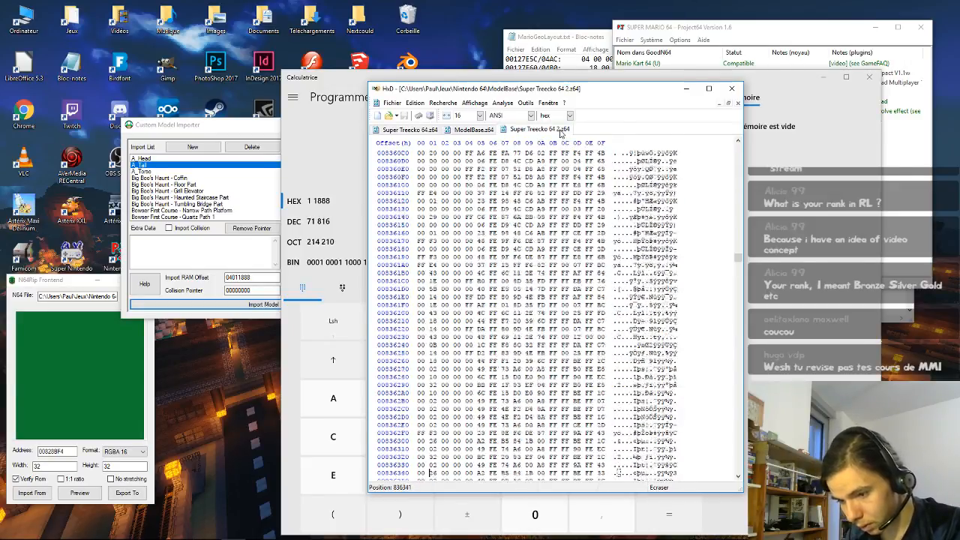
key("Down")
key("Down")
key("Down")
key("Down")
key("Down")
key("Down")
key("Down")
key("Down")
key("Down")
key("Down")
key("Down")
key("Down")
key("Down")
key("Down")
key("Down")
key("Down")
key("Down")
key("Down")
key("Down")
key("Down")
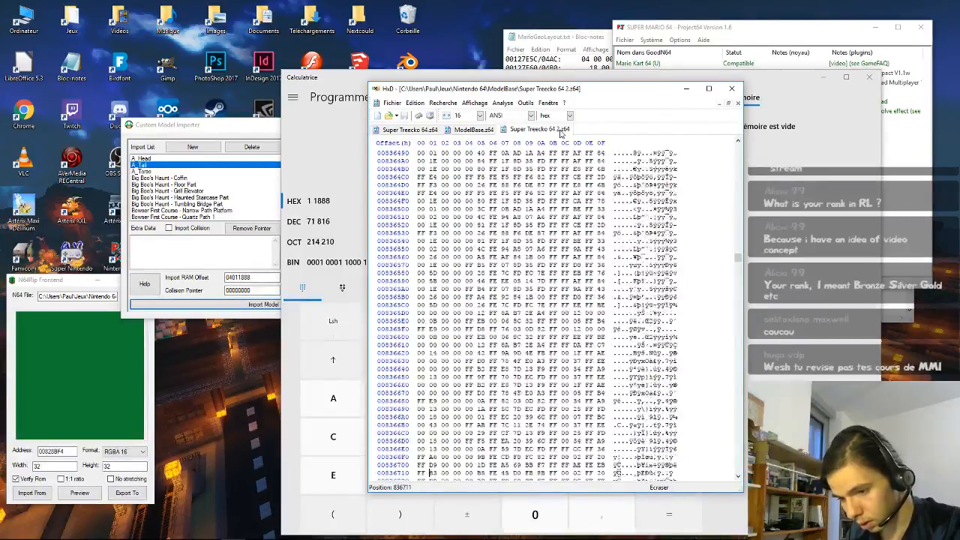
key("Down")
key("Down")
key("Down")
key("Down")
key("Down")
key("Down")
key("Down")
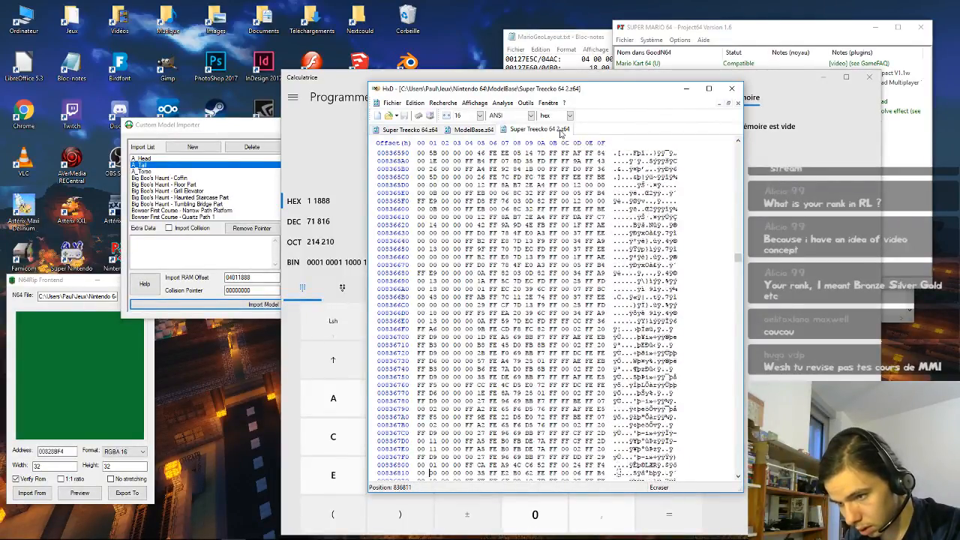
key("Down")
key("Down")
key("Down")
key("Down")
key("Down")
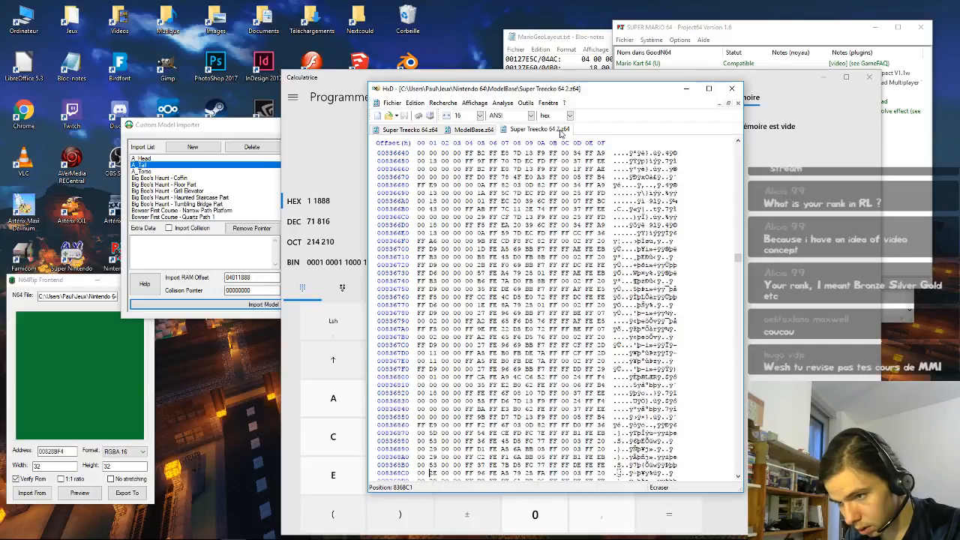
Step: Compare the rows from offset 00836640 to 008368C0 between Super Treecko 64.z64 and Super Treecko 64 2.z64
left_click(418, 129)
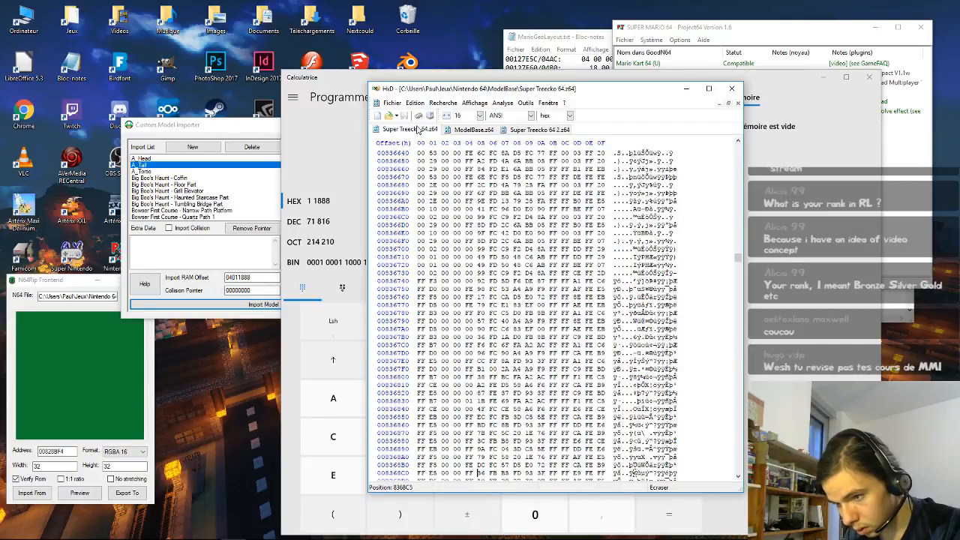
left_click(521, 130)
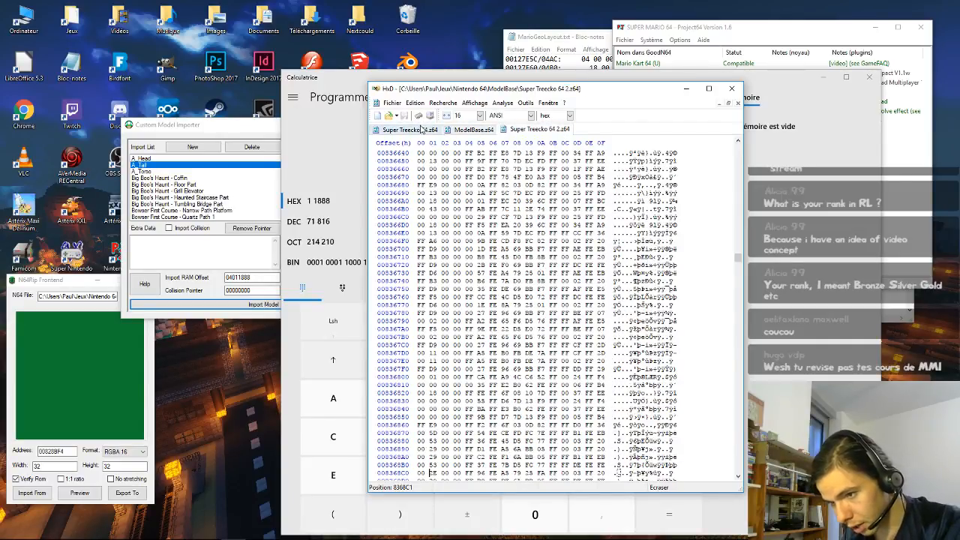
left_click(422, 131)
left_click(522, 133)
left_click(412, 131)
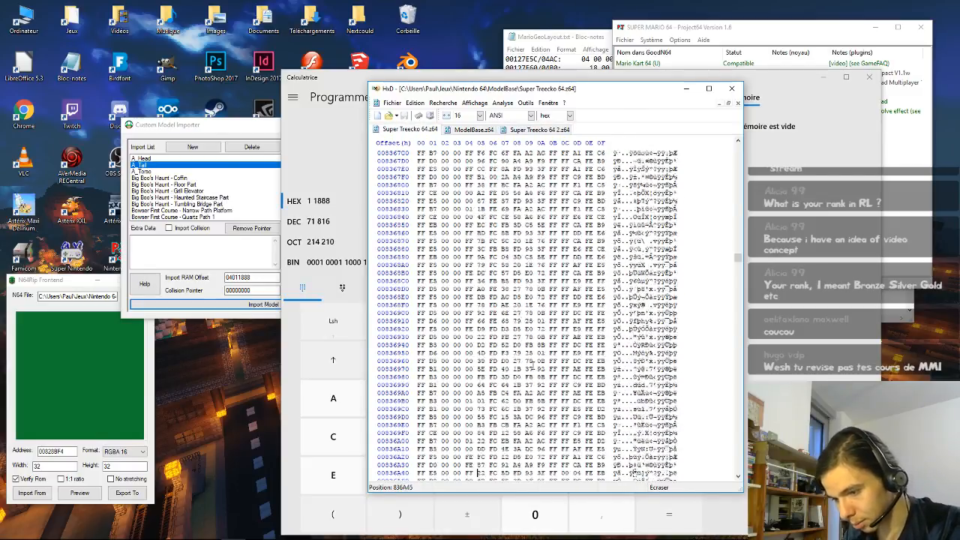
Step: Examine the tail data in Super Treecko 64.z64 from offset 008367C0 down to 00836C70
key("Down")
key("Down")
key("Down")
key("Down")
key("Down")
key("Down")
key("Down")
key("Down")
key("Down")
key("Down")
key("Down")
key("Down")
key("Down")
key("Down")
key("Down")
key("Down")
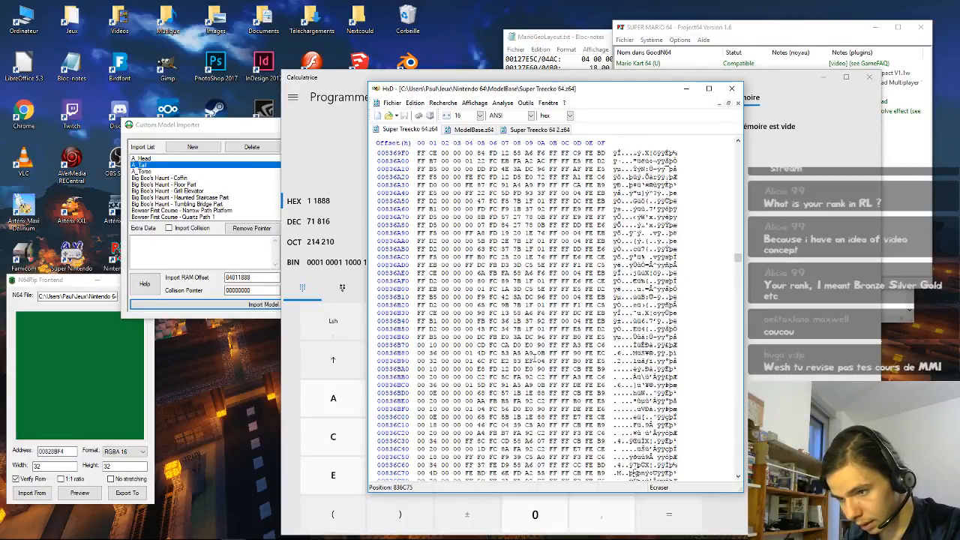
Step: Examine the rows in Super Treecko 64 2.z64 from offset 00836650 down to 00836C00
left_click(537, 130)
key("Down")
key("Down")
key("Down")
key("Down")
key("Down")
key("Down")
key("Down")
key("Down")
key("Down")
key("Down")
key("Down")
key("Down")
key("Down")
key("Down")
key("Down")
key("Down")
key("Down")
key("Down")
key("Down")
key("Down")
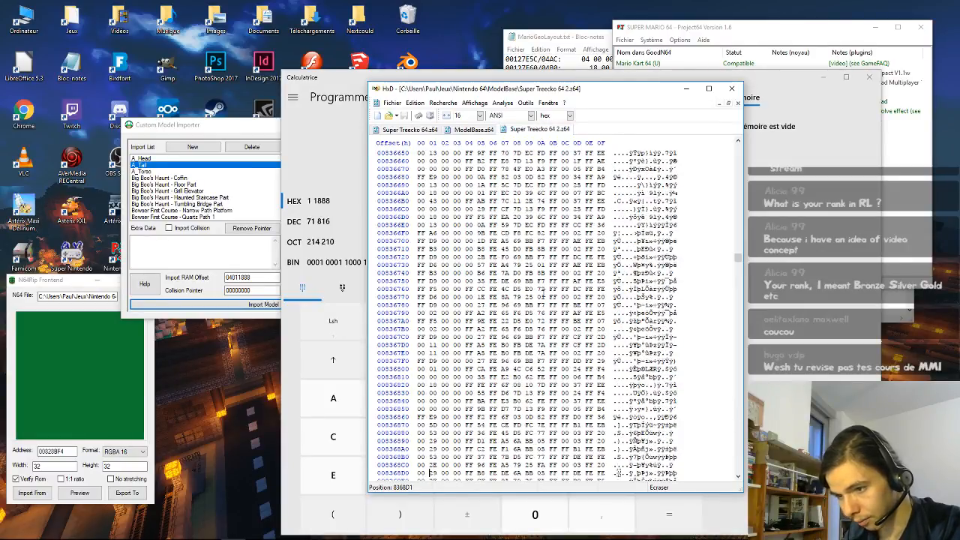
key("Down")
key("Down")
key("Down")
key("Down")
key("Down")
key("Down")
key("Down")
key("Down")
key("Down")
key("Down")
key("Down")
key("Down")
key("Down")
key("Down")
key("Down")
key("Down")
key("Down")
key("Down")
key("Down")
key("Down")
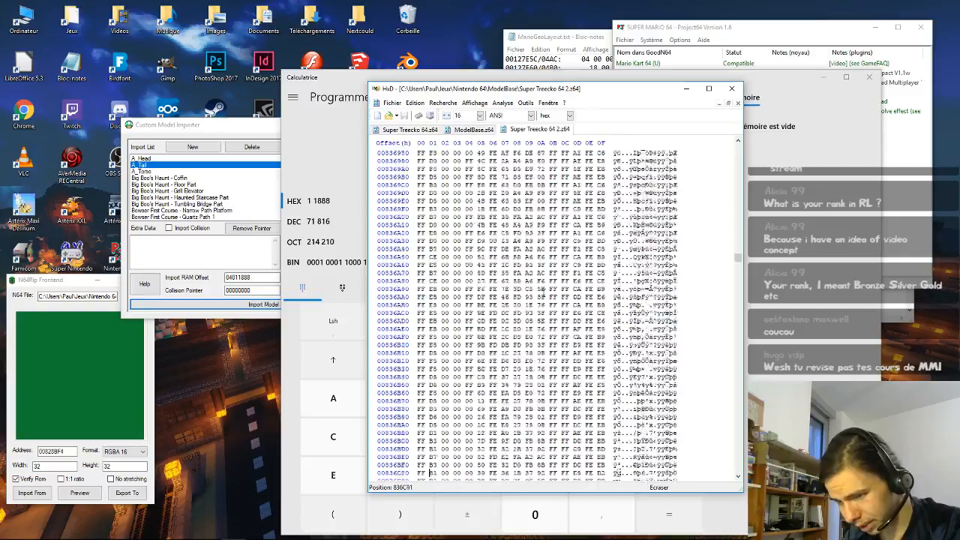
Step: Align Super Treecko 64 2.z64 to start at offset 00836A00 and compare its rows with those in Super Treecko 64.z64
key("Up")
key("Up")
key("Up")
key("Up")
key("Up")
key("Up")
key("Up")
key("Up")
key("Up")
key("Up")
key("Up")
key("Up")
key("Up")
key("Up")
key("Up")
key("Up")
key("Up")
key("Up")
key("Up")
key("Up")
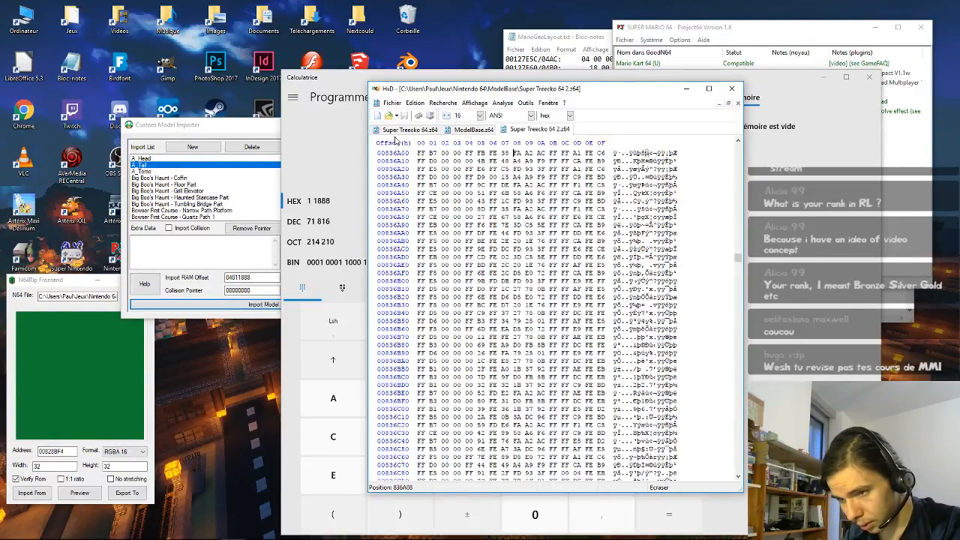
key("ctrl+Tab")
key("ctrl+Tab")
key("ctrl+Tab")
key("ctrl+Tab")
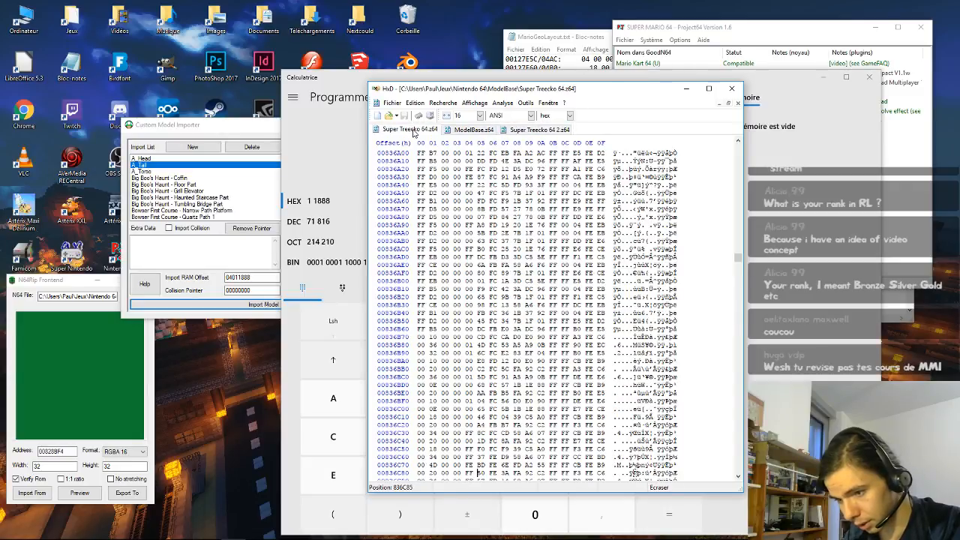
left_click(421, 130)
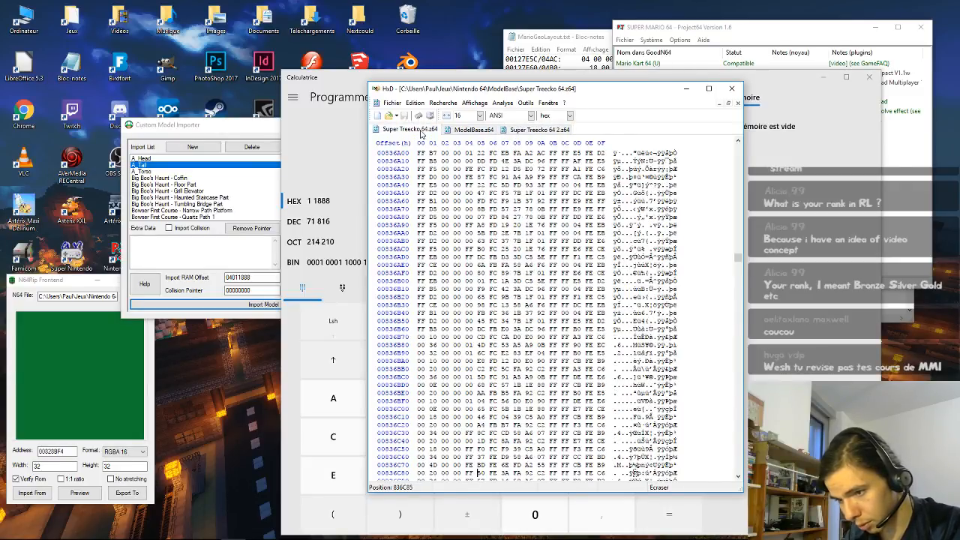
Step: Examine Super Treecko 64.z64 from offset 00836A00 down to 00837090, and align its view to start at 00836E00
key("Down")
key("Down")
key("Down")
key("Down")
key("Down")
key("Down")
key("Down")
key("Down")
key("Down")
key("Down")
key("Down")
key("Down")
key("Down")
key("Down")
key("Down")
key("Down")
key("Down")
key("Down")
key("Down")
key("Down")
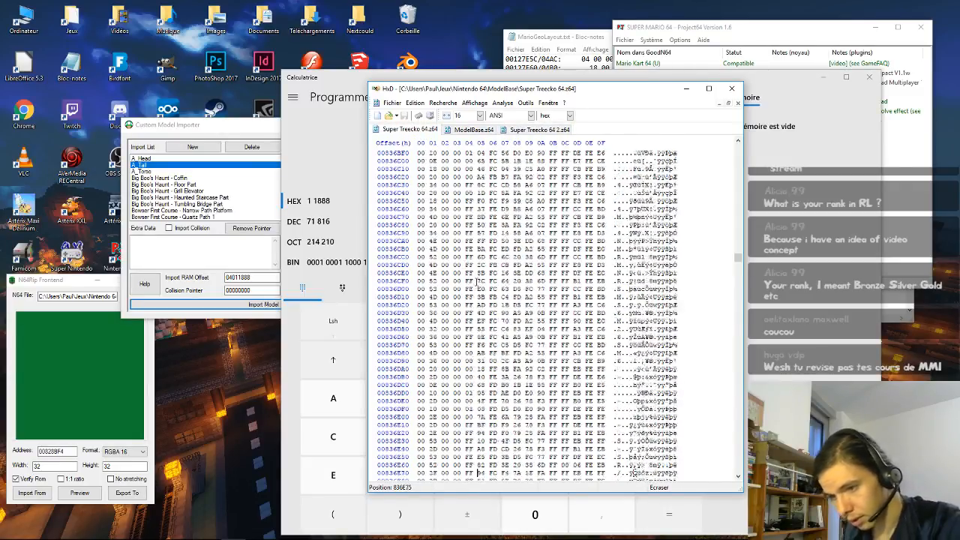
key("Down")
key("Down")
key("Down")
key("Down")
key("Down")
key("Down")
key("Down")
key("Down")
key("Down")
key("Down")
key("Down")
key("Down")
key("Down")
key("Down")
key("Down")
key("Down")
key("Down")
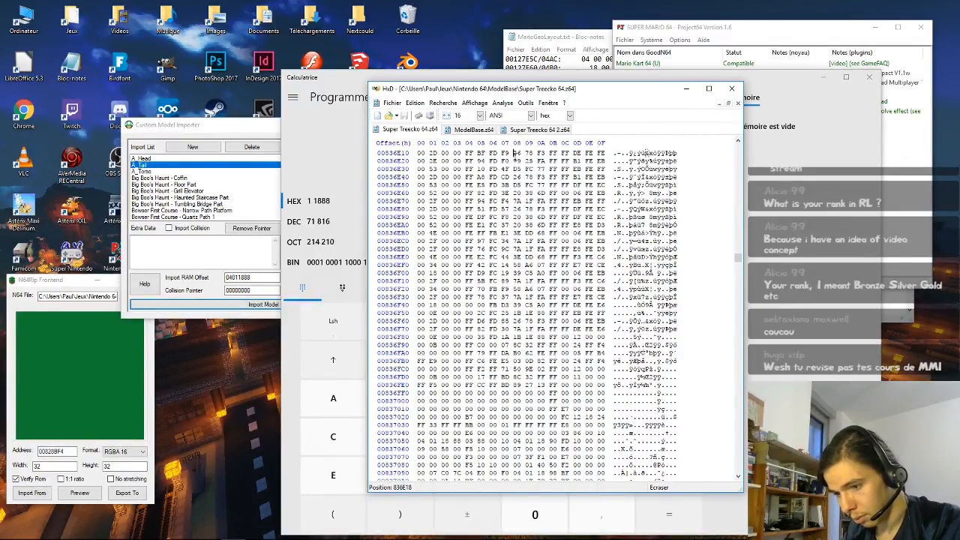
key("Up")
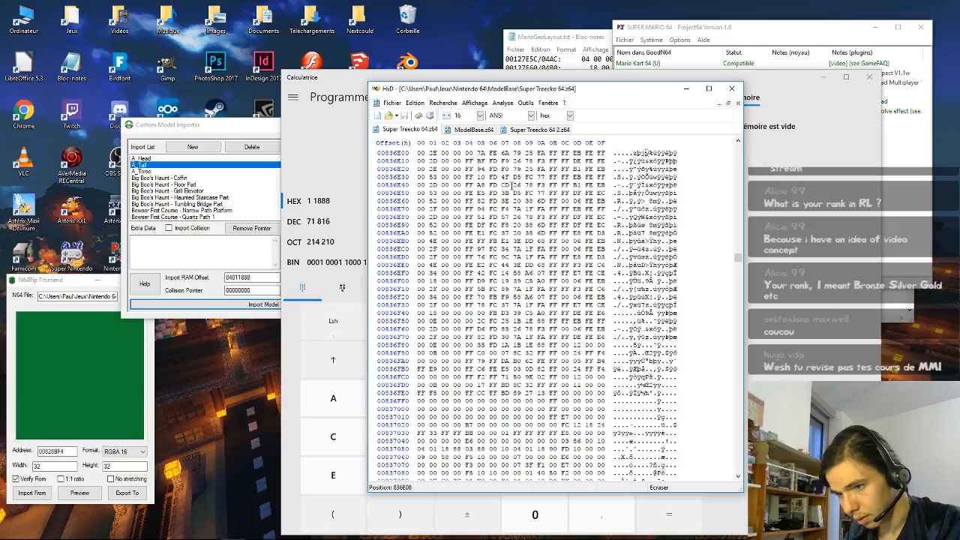
Step: Examine Super Treecko 64 2.z64 from offset 00836A00 down to 00836EF0
left_click(520, 134)
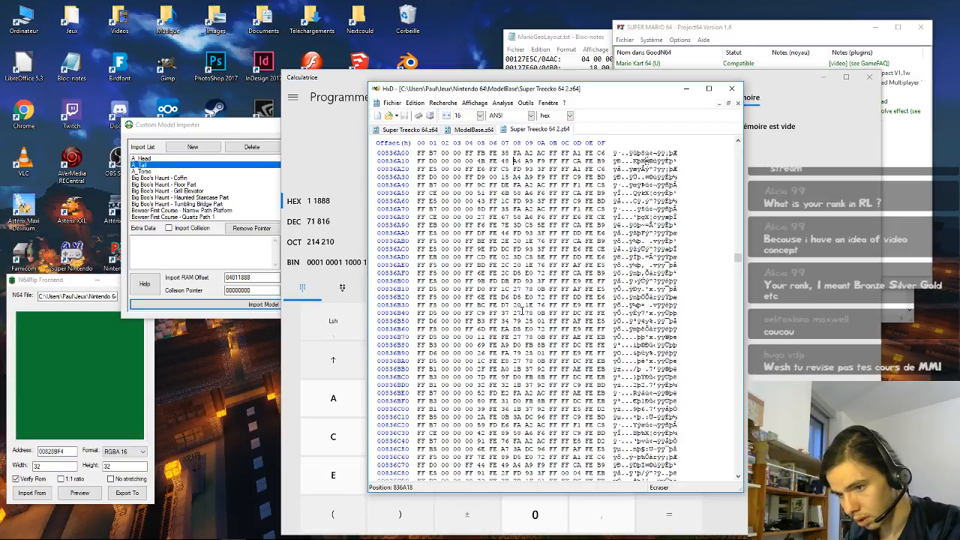
key("Down")
key("Down")
key("Down")
key("Down")
key("Down")
key("Down")
key("Down")
key("Down")
key("Down")
key("Down")
key("Down")
key("Down")
key("Down")
key("Down")
key("Down")
key("Down")
key("Down")
key("Down")
key("Down")
key("Down")
key("Down")
key("Down")
key("Down")
key("Down")
key("Down")
key("Down")
key("Down")
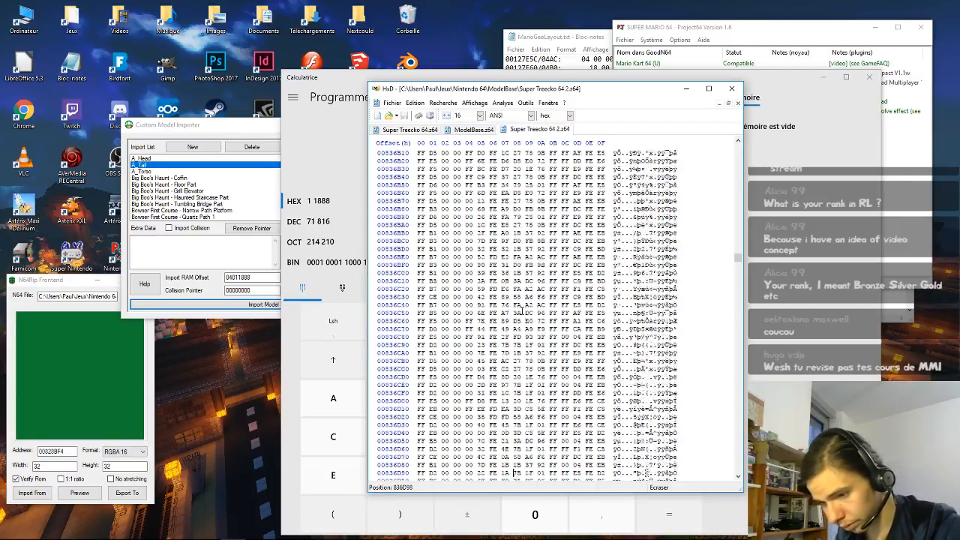
key("Down")
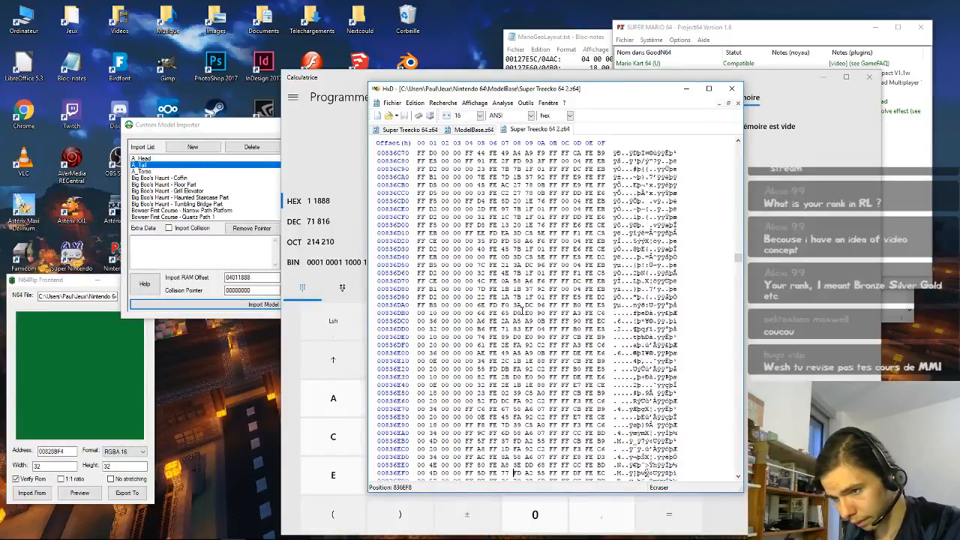
Step: Align Super Treecko 64 2.z64 to start at offset 00836E00 and compare its rows with those in Super Treecko 64.z64
left_click(417, 130)
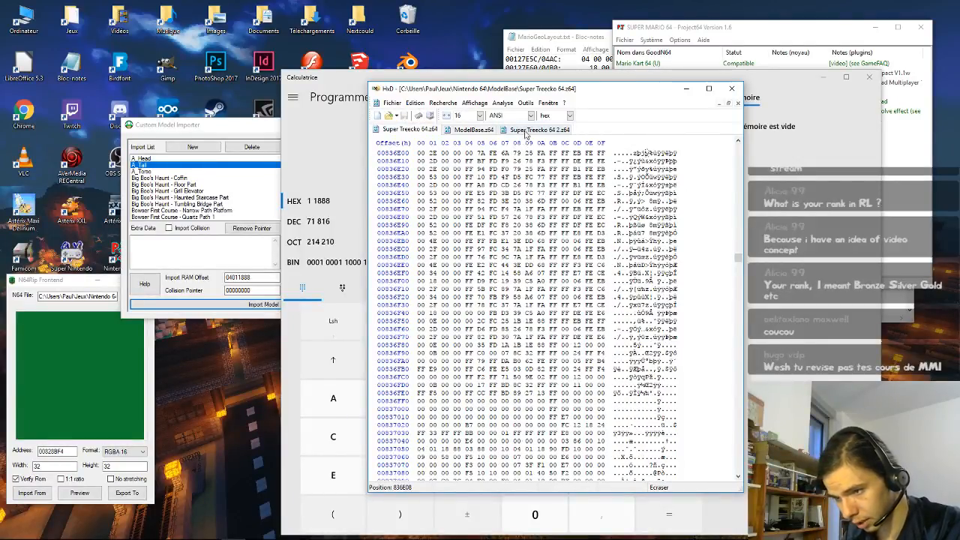
left_click(527, 131)
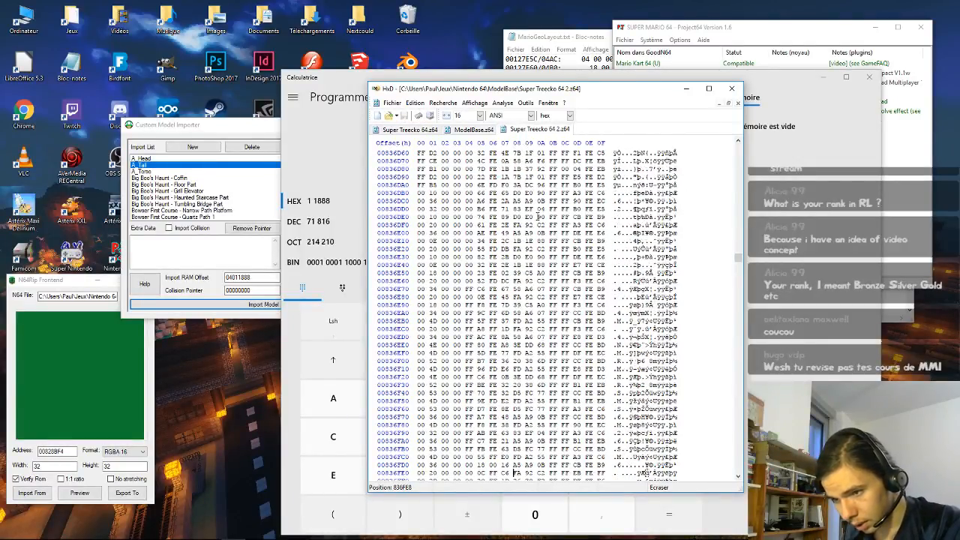
key("Down")
key("Down")
key("Down")
key("Down")
key("Down")
key("Down")
key("Down")
key("Down")
key("Down")
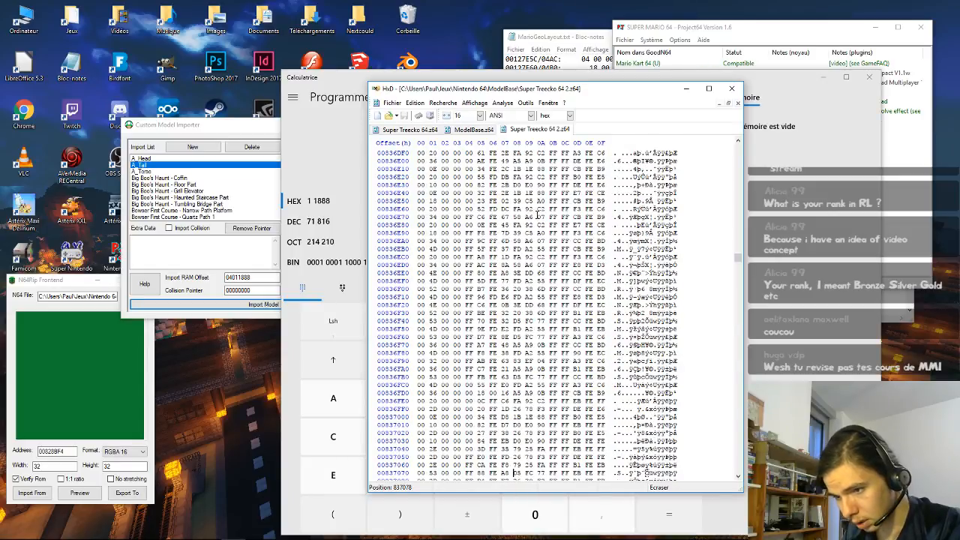
key("Down")
left_click(426, 131)
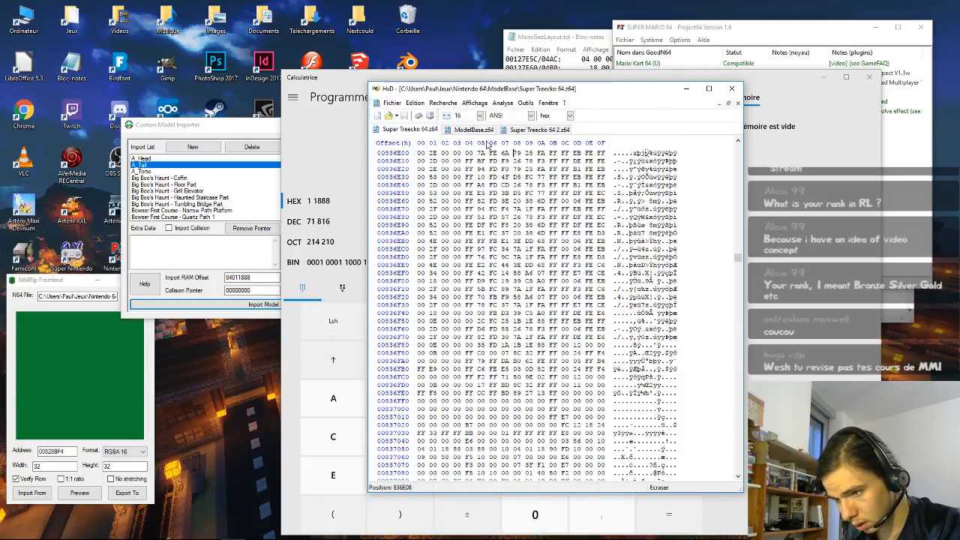
left_click(515, 132)
left_click(428, 131)
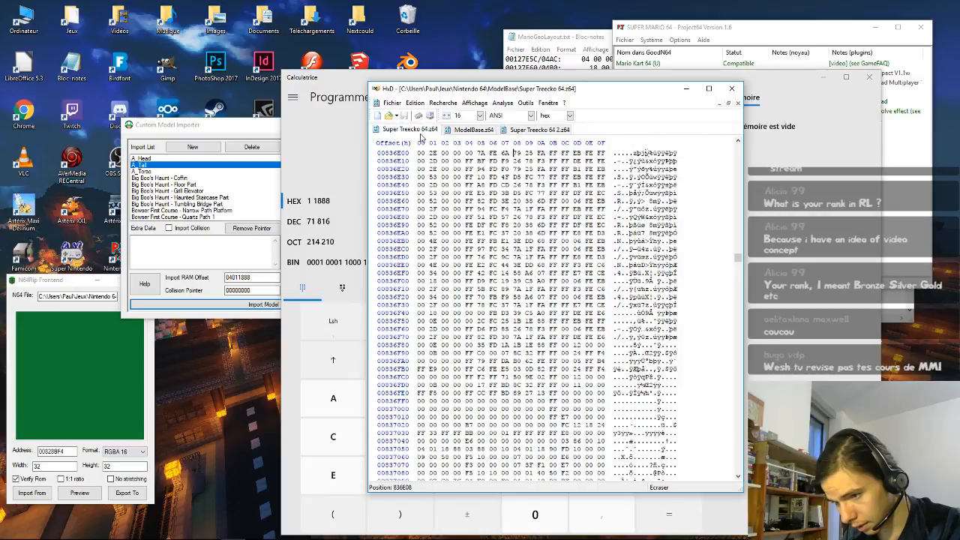
left_click(523, 134)
left_click(417, 131)
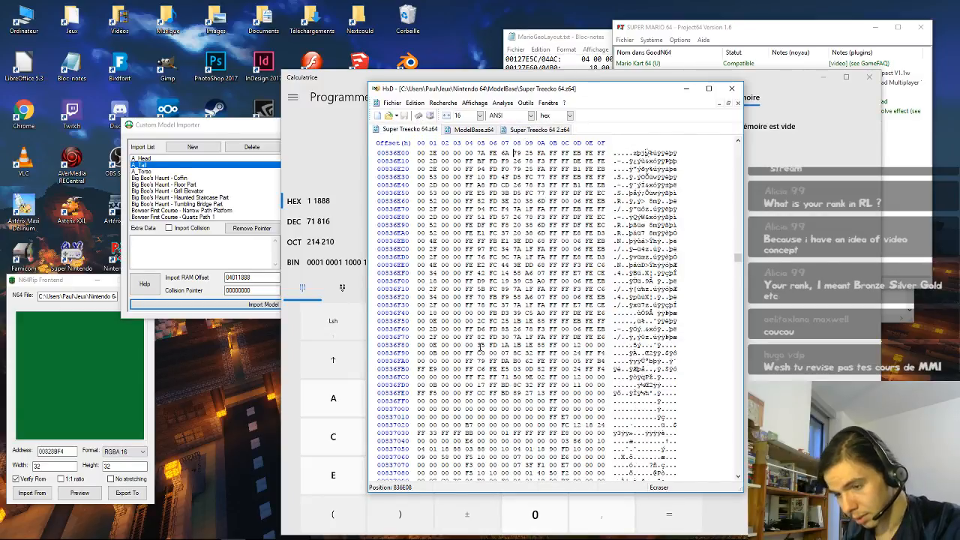
Step: Examine Super Treecko 64.z64 from offset 00836E00 down to 00837290, with its view starting at 00837010
key("Down")
key("Down")
key("Down")
key("Down")
key("Down")
key("Down")
key("Down")
key("Down")
key("Down")
key("Down")
key("Down")
key("Down")
key("Down")
key("Down")
key("Down")
key("Down")
key("Down")
key("Down")
key("Down")
key("Down")
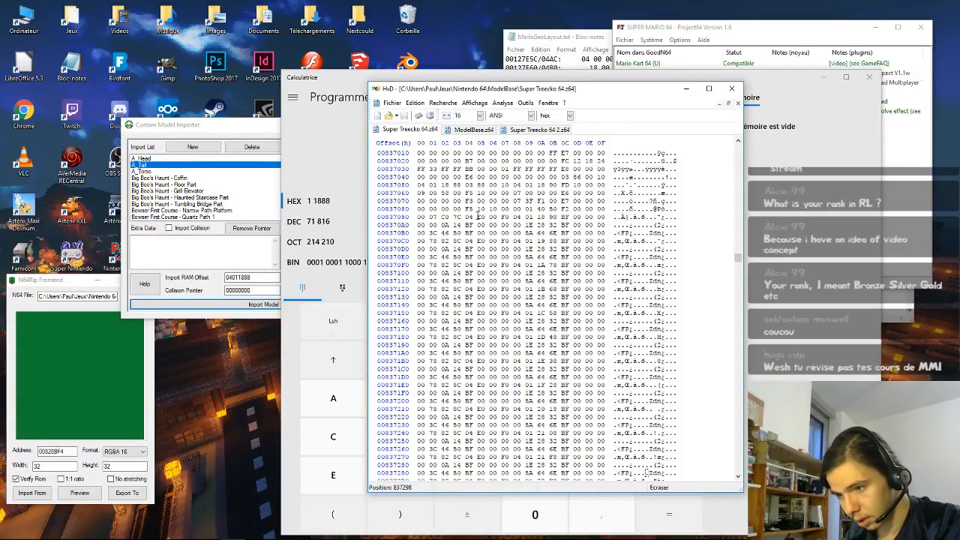
Step: Align Super Treecko 64 2.z64 to start at offset 00837010 and compare its rows with those in Super Treecko 64.z64
right_click(538, 129)
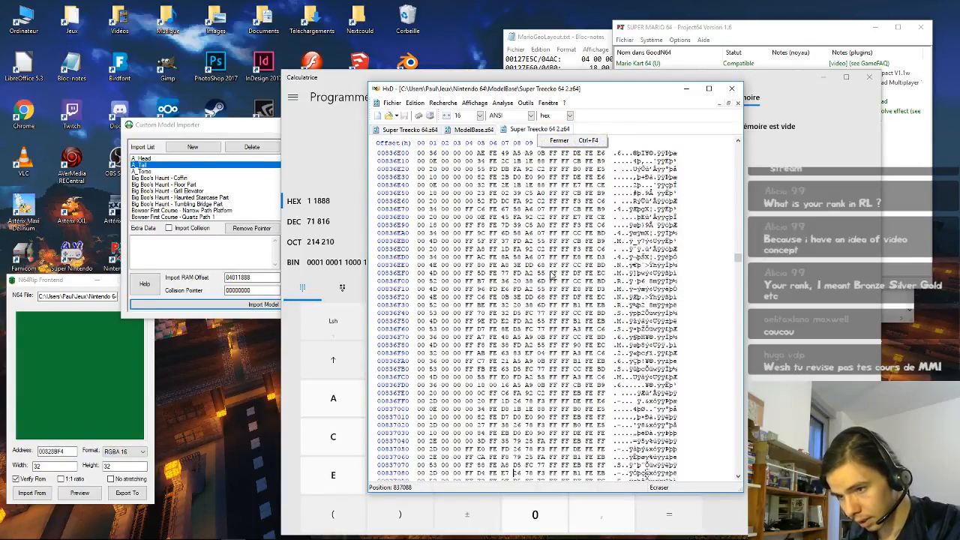
left_click(560, 401)
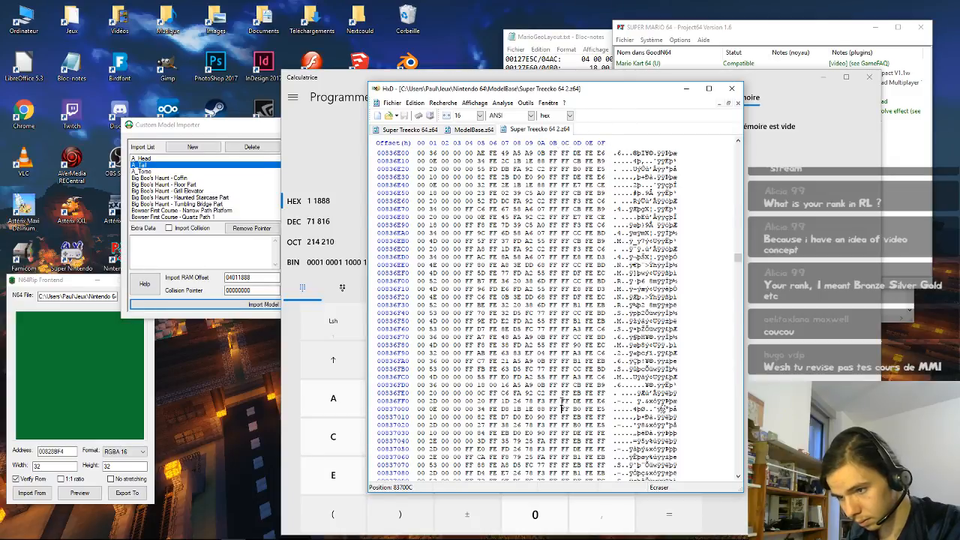
key("Down")
key("Down")
key("Down")
key("Down")
key("Down")
key("Down")
key("Down")
key("Down")
key("Down")
key("Down")
key("Down")
key("Down")
key("Down")
key("Down")
key("Down")
key("Down")
key("Down")
key("Down")
key("Down")
key("Down")
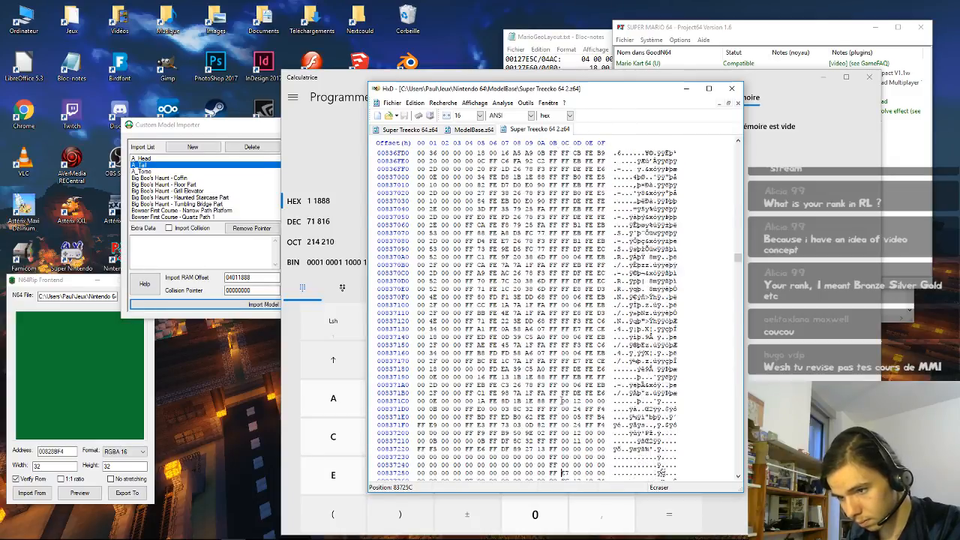
key("Down")
key("Down")
key("Down")
key("Down")
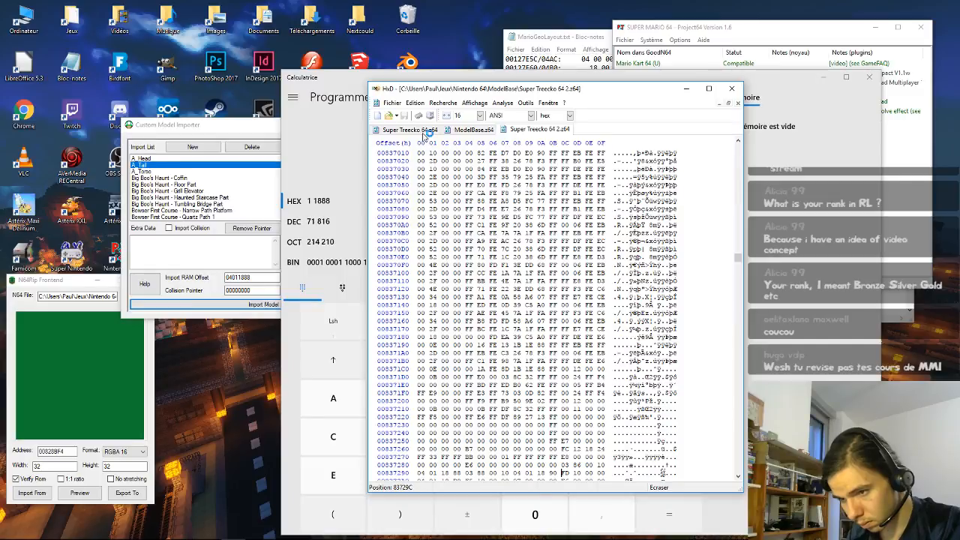
left_click(429, 132)
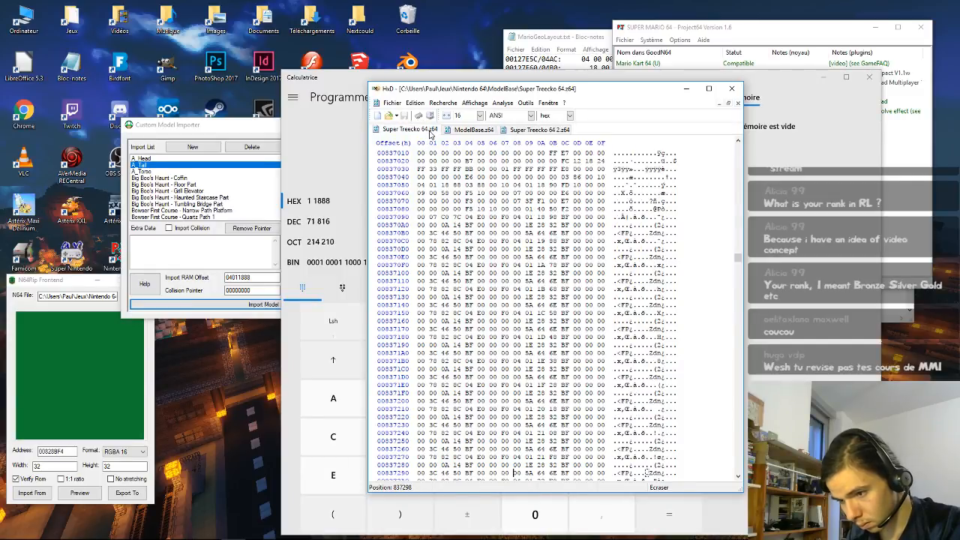
left_click(517, 132)
left_click(418, 129)
Step: Examine the rows in Super Treecko 64.z64 from offset 00837010 down to 00837840
key("Down")
key("Down")
key("Down")
key("Down")
key("Down")
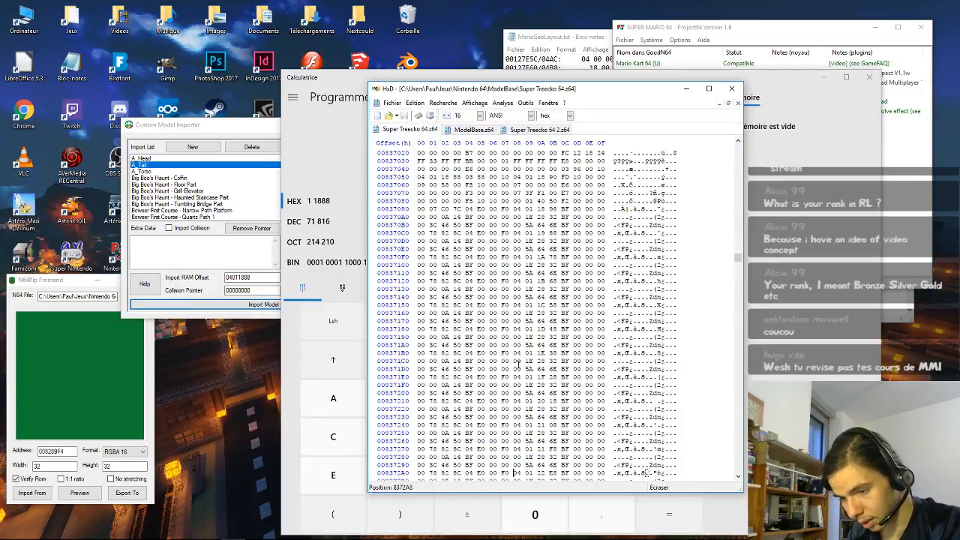
key("Down")
key("Down")
key("Down")
key("Down")
key("Down")
key("Down")
key("Down")
key("Down")
key("Down")
key("Down")
key("Down")
key("Down")
key("Down")
key("Down")
key("Down")
key("Down")
key("Down")
key("Down")
key("Down")
key("Down")
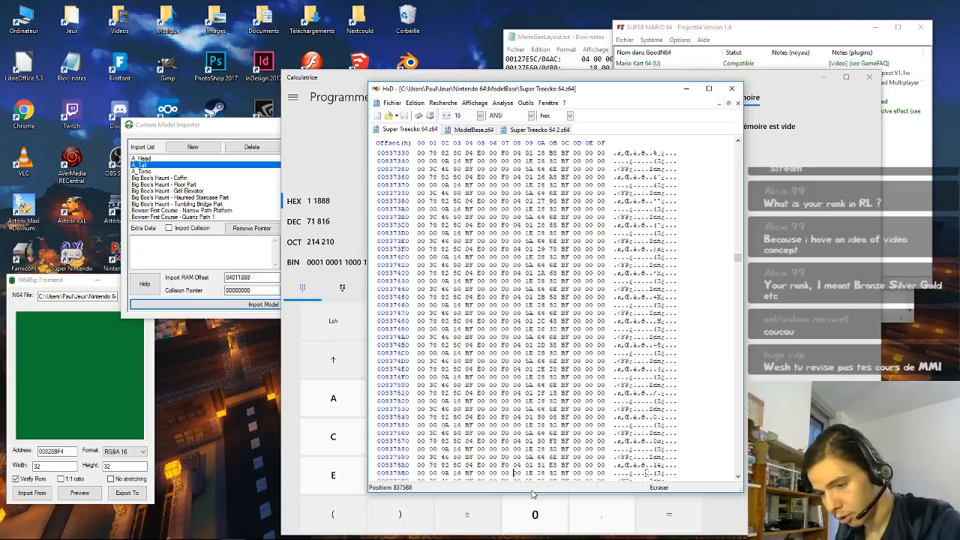
key("Down")
key("Down")
key("Down")
key("Down")
key("Down")
key("Down")
key("Down")
key("Down")
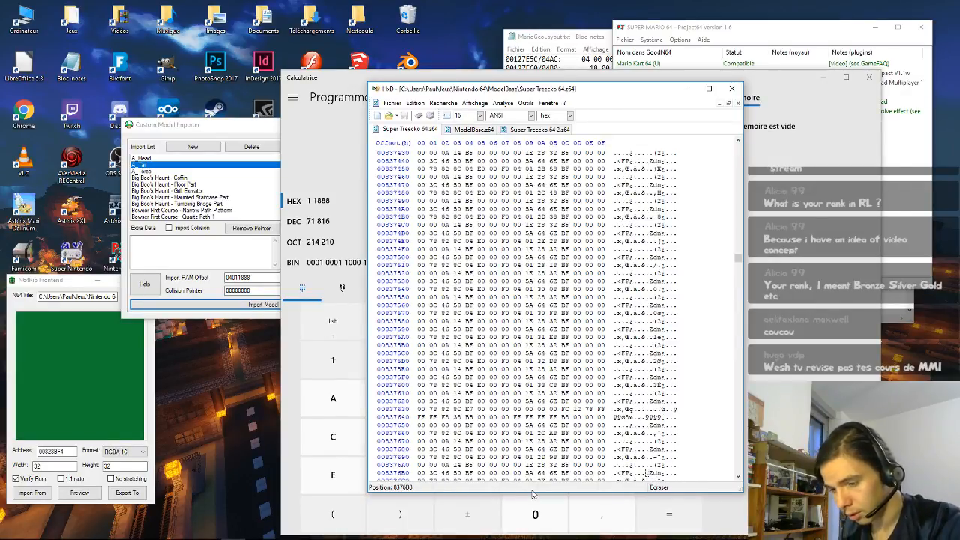
key("Down")
key("Down")
key("Down")
key("Down")
key("Down")
key("Down")
key("Down")
key("Down")
key("Down")
key("Down")
key("Down")
key("Down")
key("Down")
key("Down")
key("Down")
key("Down")
key("Down")
key("Down")
key("Down")
key("Down")
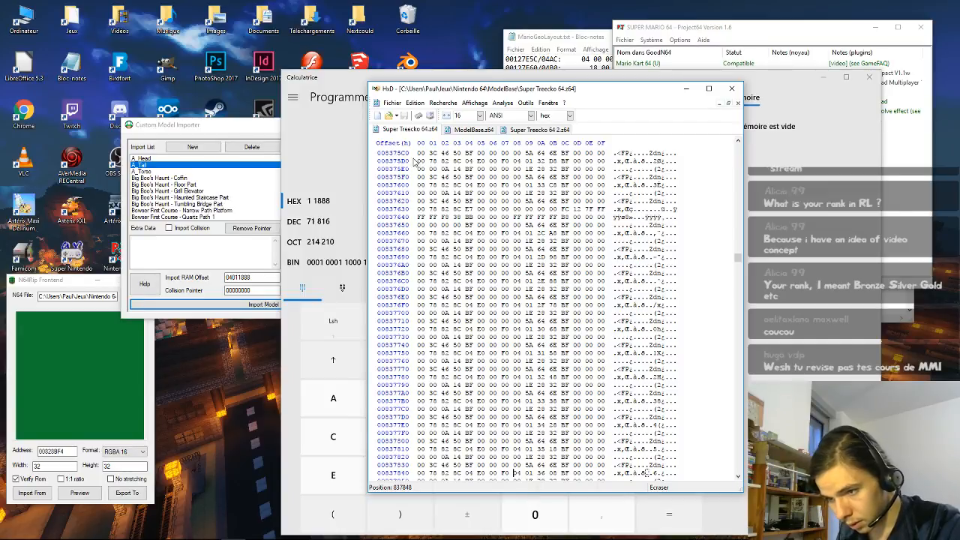
Step: Examine the rows in Super Treecko 64 2.z64 from offset 00837010 down to 008377C0
left_click(540, 129)
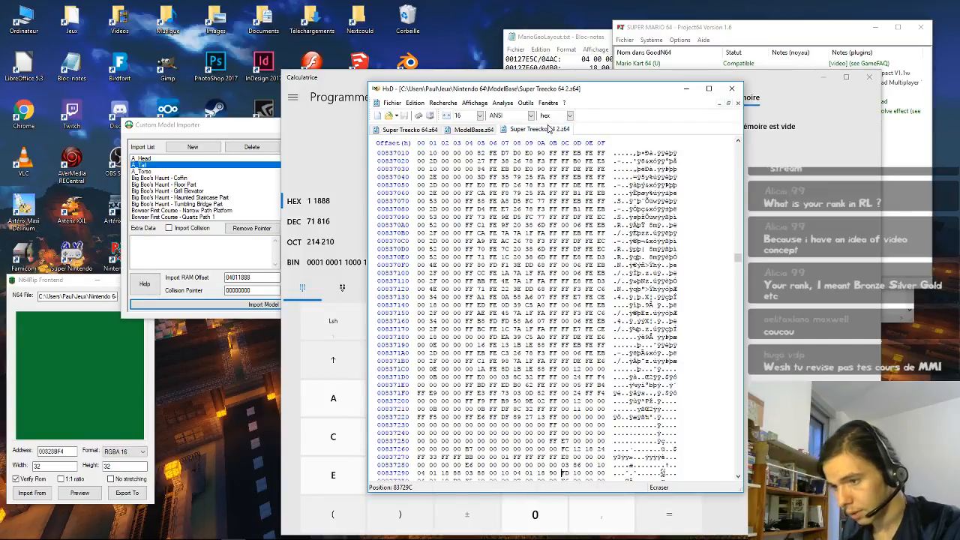
scroll(593, 285, "down", 1)
key("Down")
key("Down")
key("Down")
key("Down")
key("Down")
key("Down")
key("Down")
key("Down")
key("Down")
key("Down")
key("Down")
key("Down")
key("Down")
key("Down")
key("Down")
key("Down")
key("Down")
key("Down")
key("Down")
key("Down")
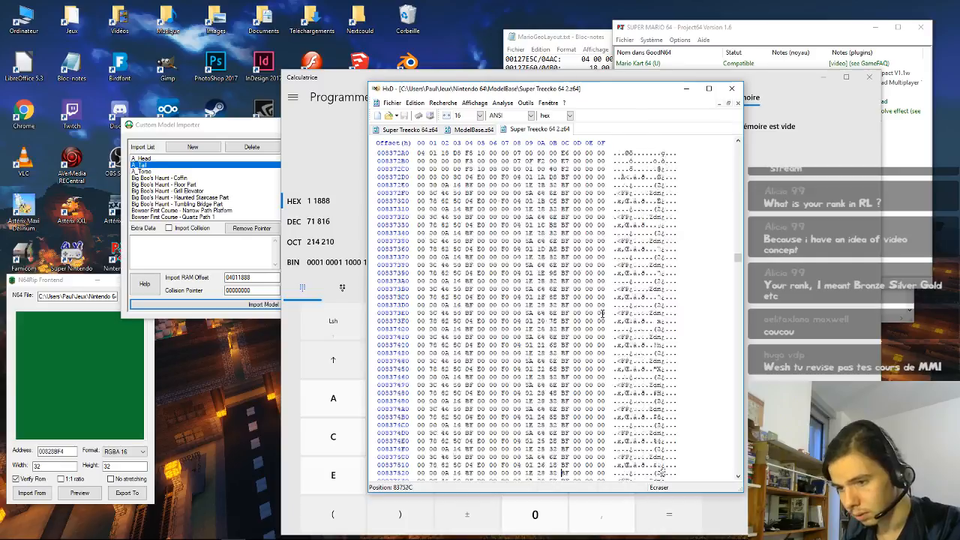
key("Down")
key("Down")
key("Down")
key("Down")
key("Down")
key("Down")
key("Down")
key("Down")
key("Down")
key("Down")
key("Down")
key("Down")
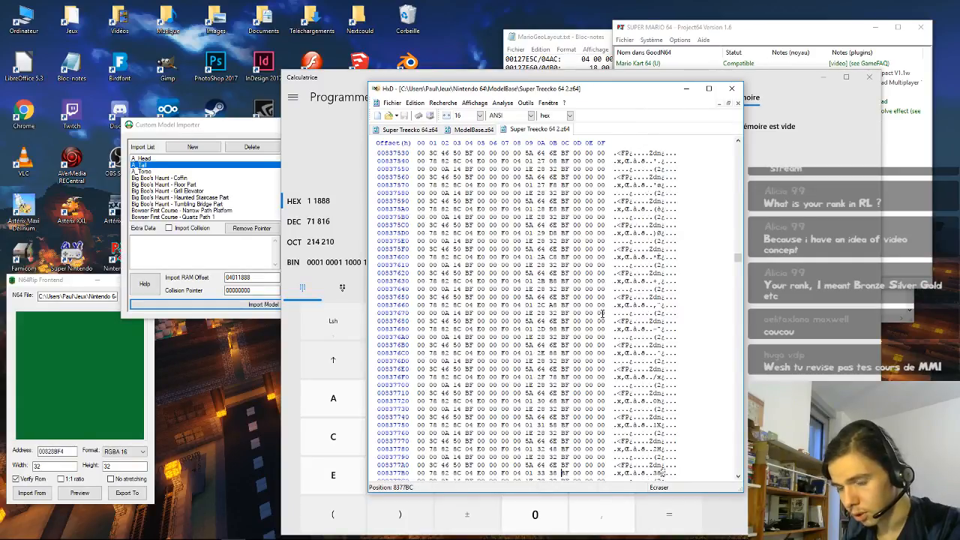
key("Down")
key("Down")
key("Down")
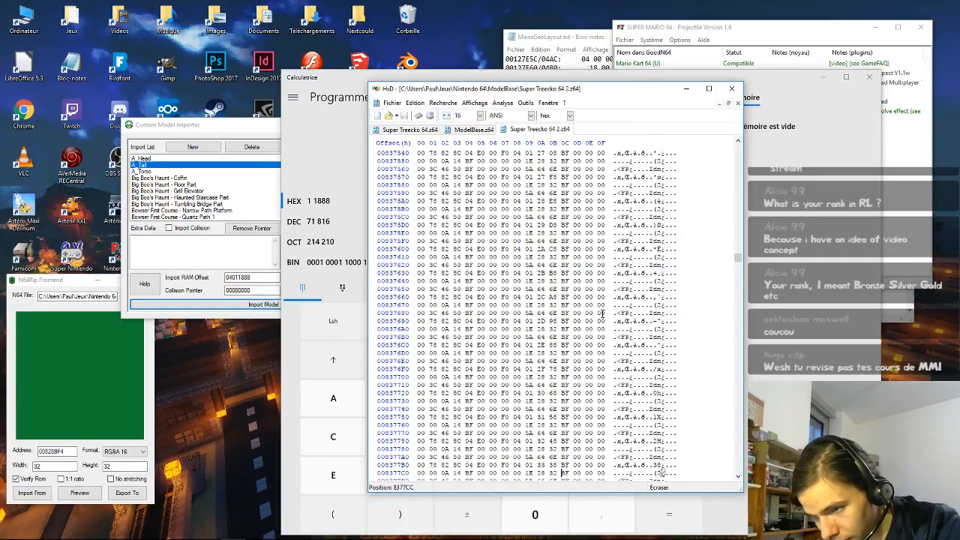
Step: Move down to the row at offset 00837840 in Super Treecko 64 2.z64, with its view starting at 008375C0
key("Down")
key("Down")
key("Down")
key("Down")
key("Down")
key("Down")
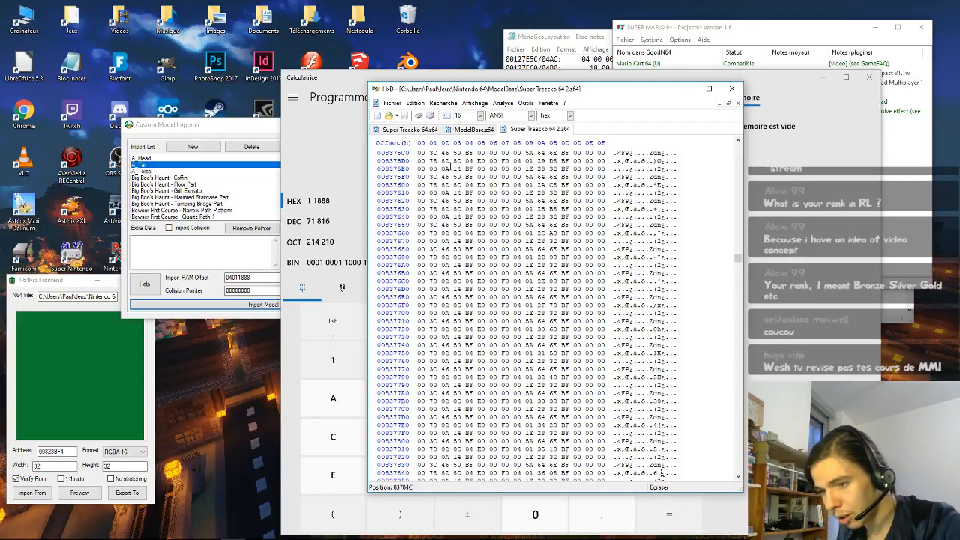
Step: Compare the rows from offset 008375C0 to 00837840 between Super Treecko 64.z64 and Super Treecko 64 2.z64
left_click(418, 130)
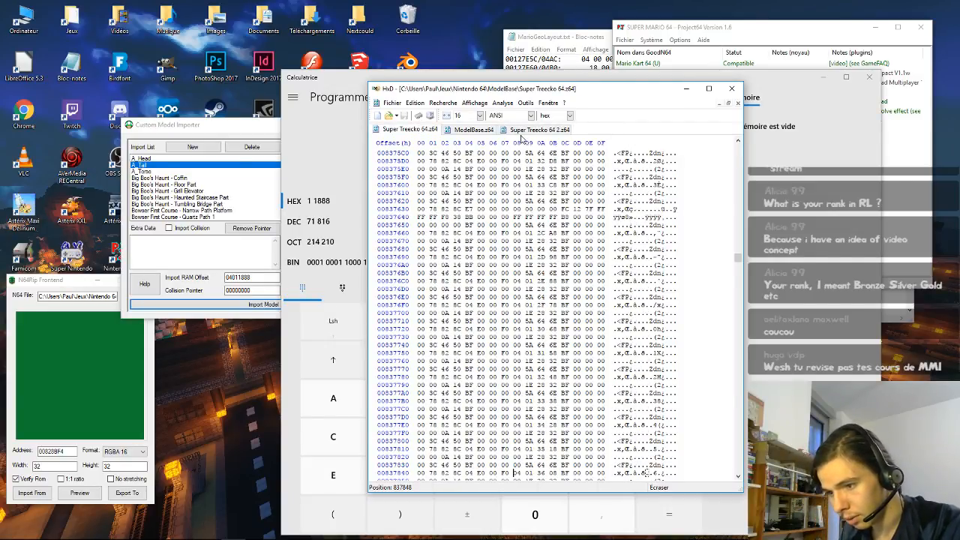
left_click(521, 132)
left_click(421, 132)
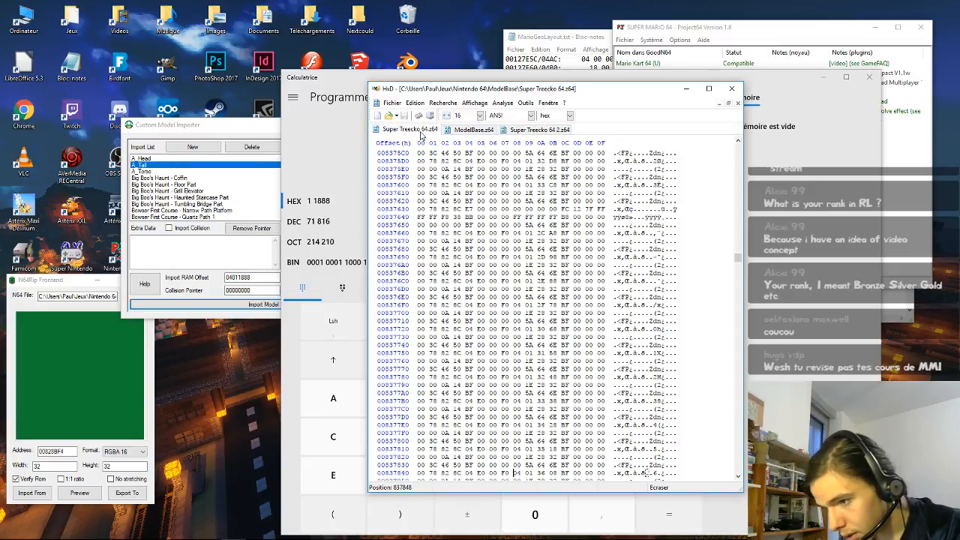
left_click(513, 129)
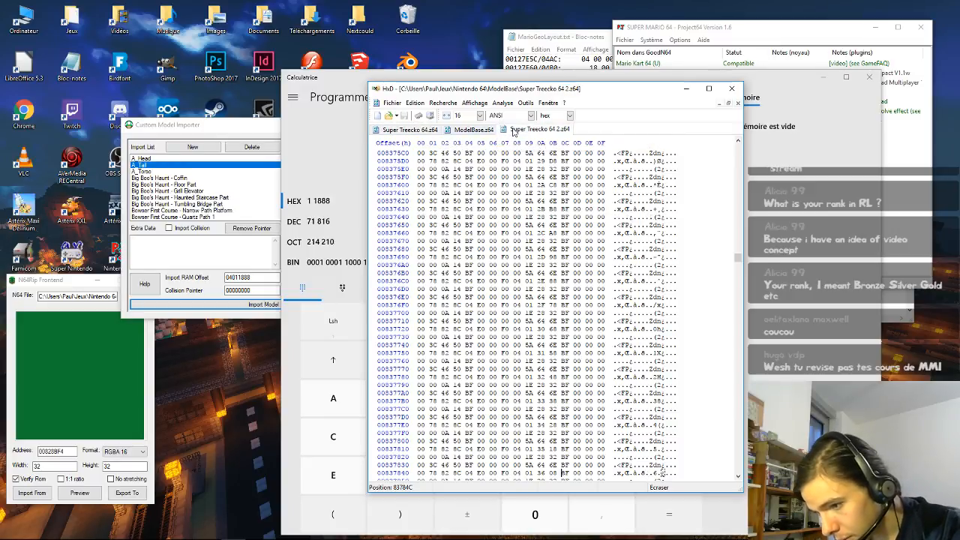
left_click(418, 130)
left_click(524, 131)
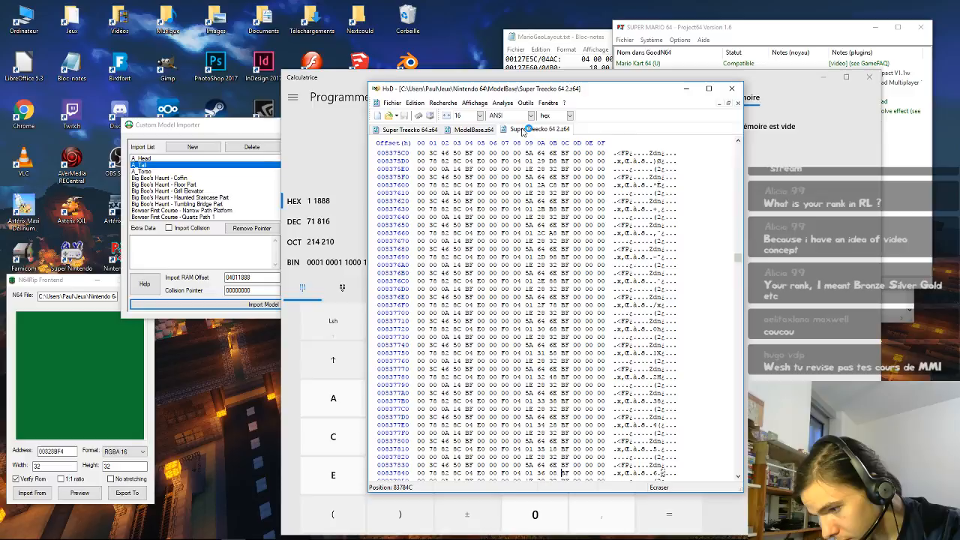
left_click(418, 130)
left_click(522, 131)
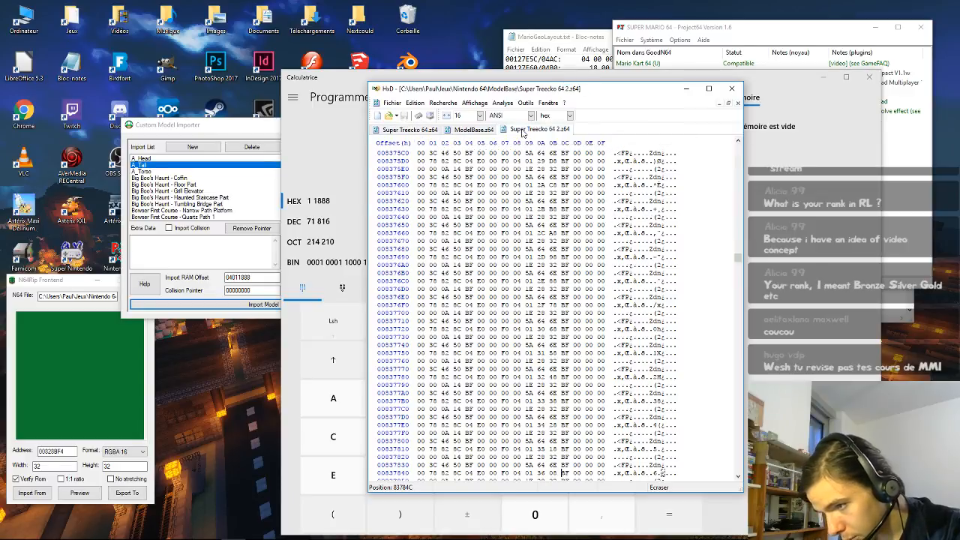
left_click(419, 132)
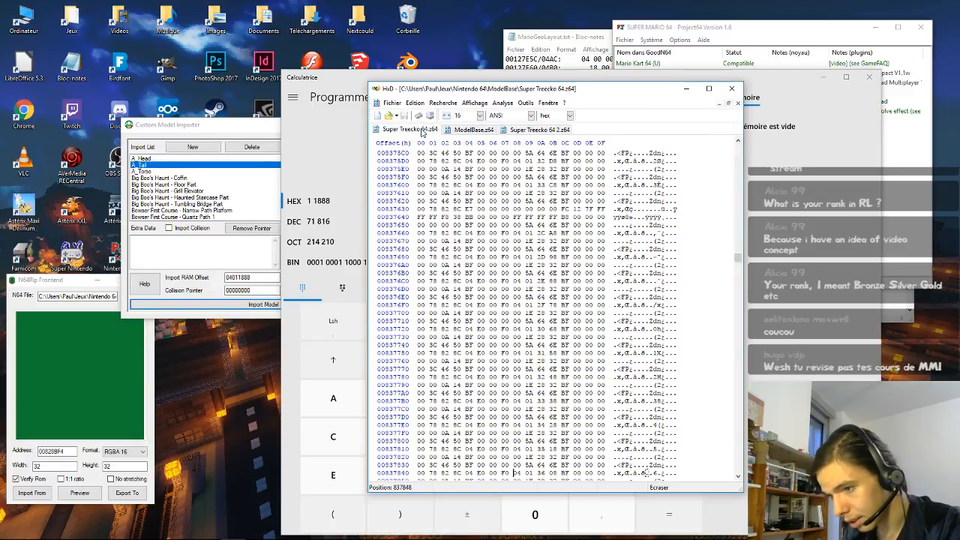
left_click(525, 131)
left_click(414, 131)
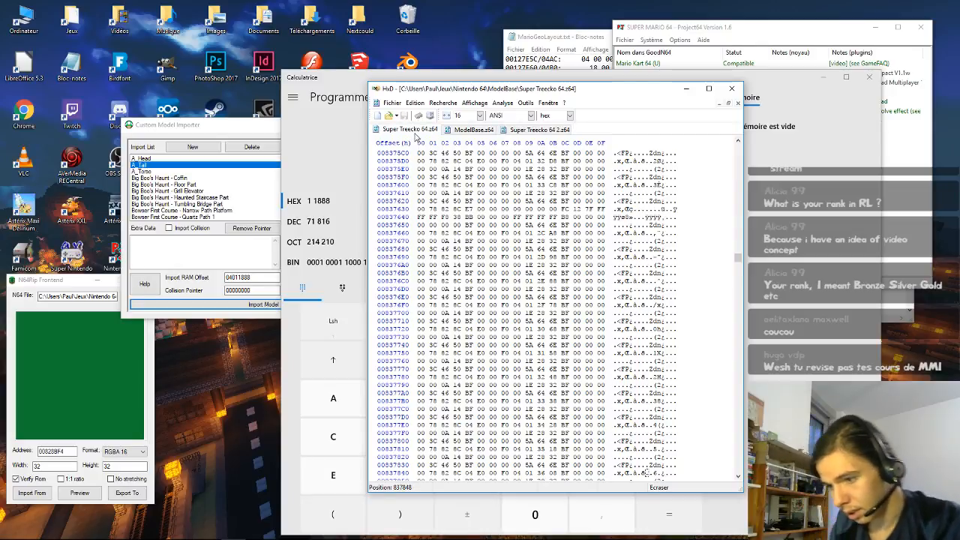
left_click(523, 132)
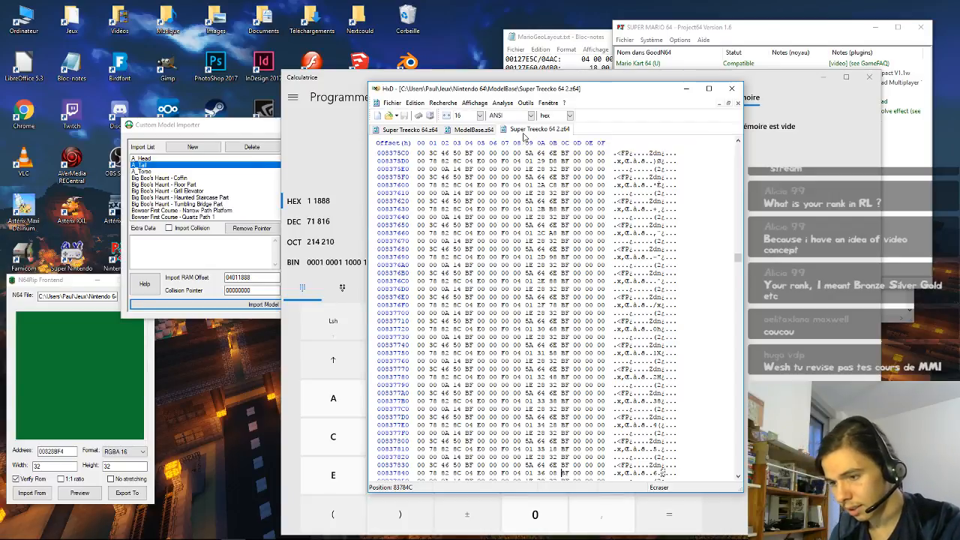
left_click(410, 131)
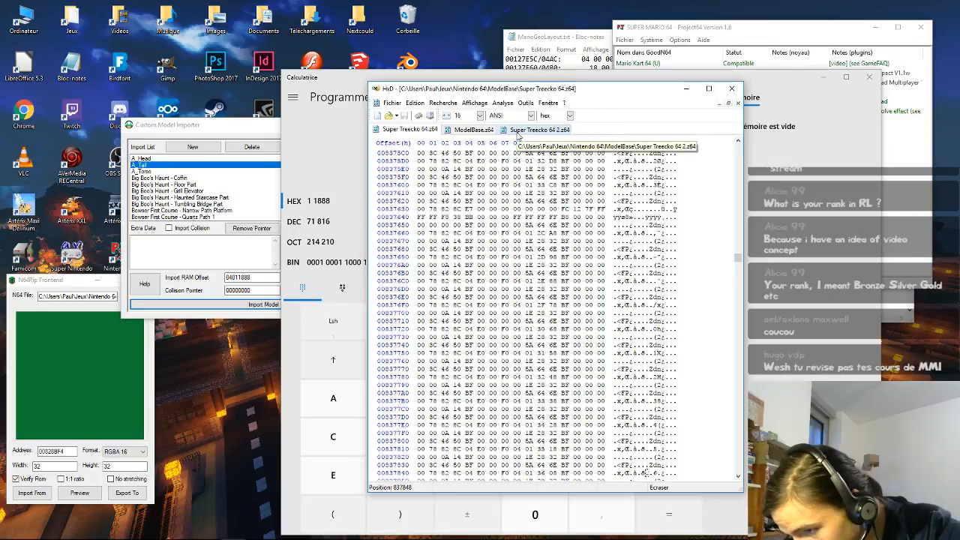
left_click(518, 132)
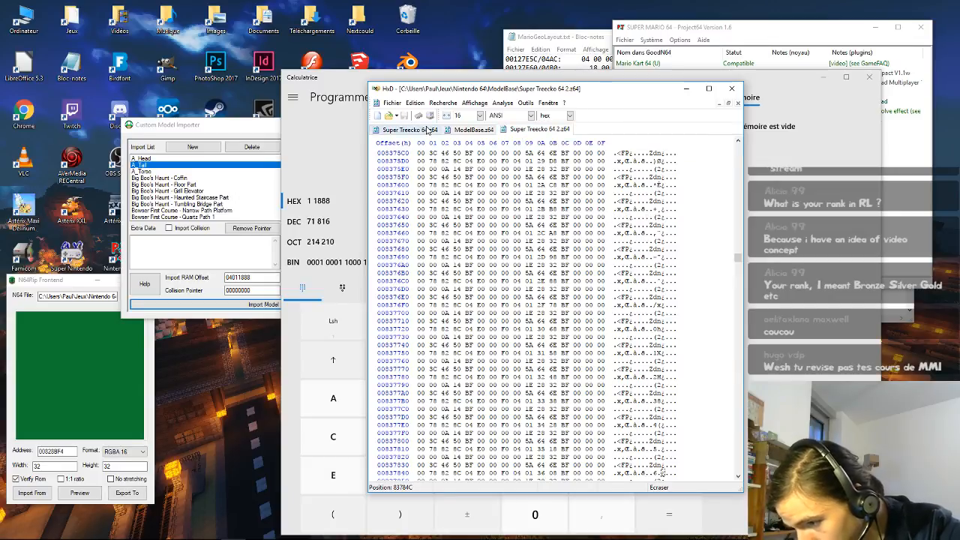
left_click(427, 130)
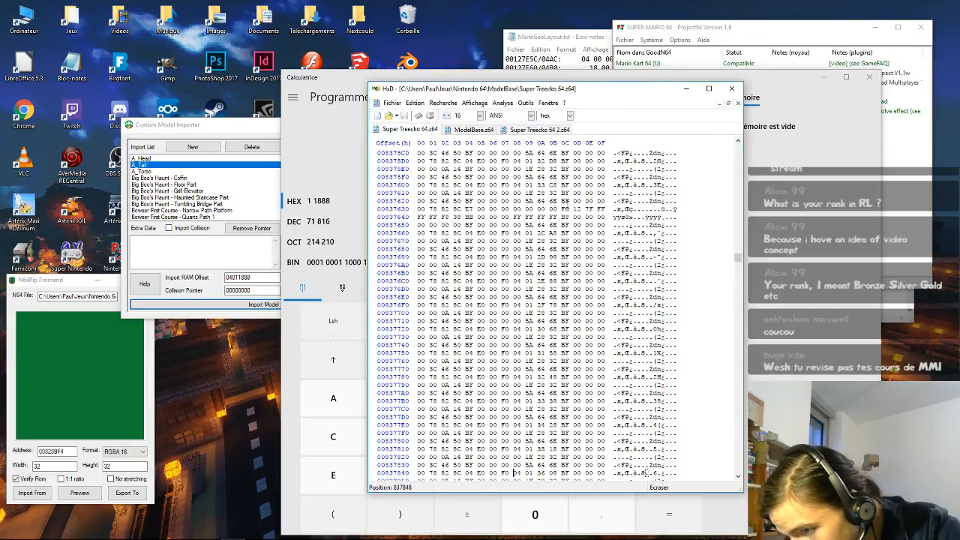
Step: Compare the bytes at offsets 83764C to 837654 in Super Treecko 64.z64 with those in Super Treecko 64 2.z64
left_click(566, 217)
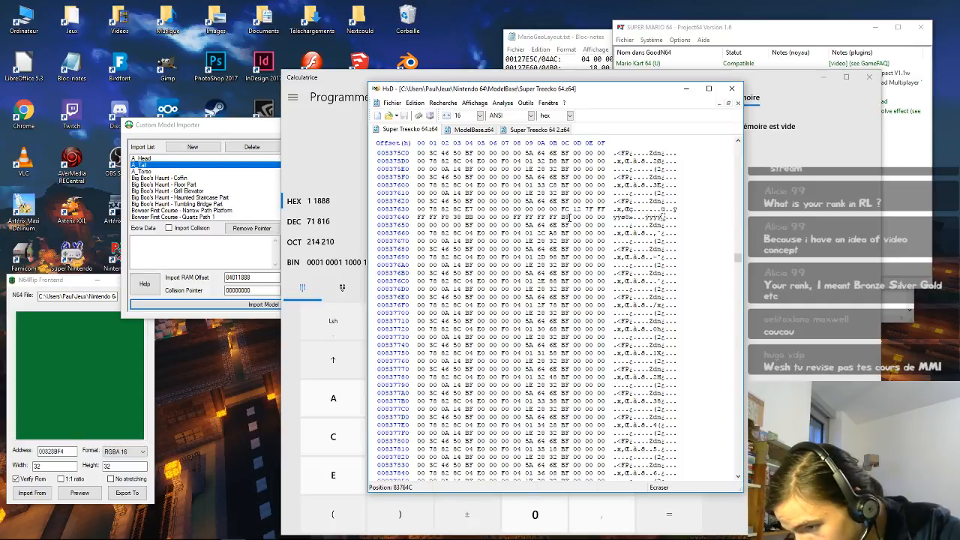
left_click(572, 216)
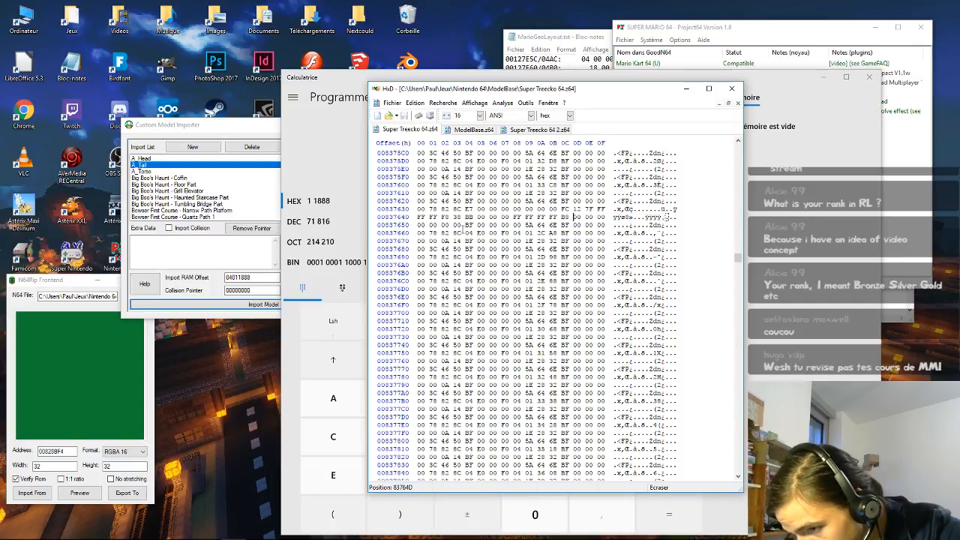
left_click(514, 130)
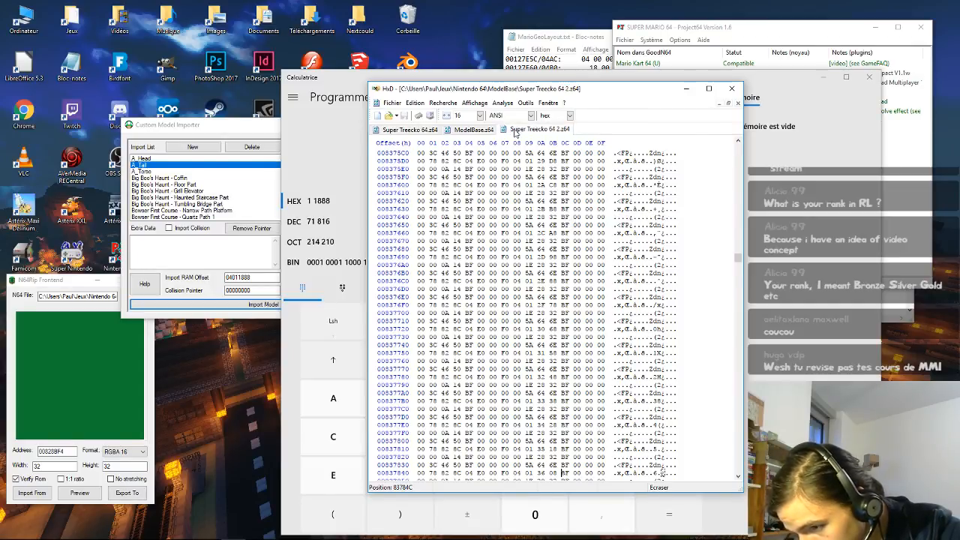
left_click(466, 224)
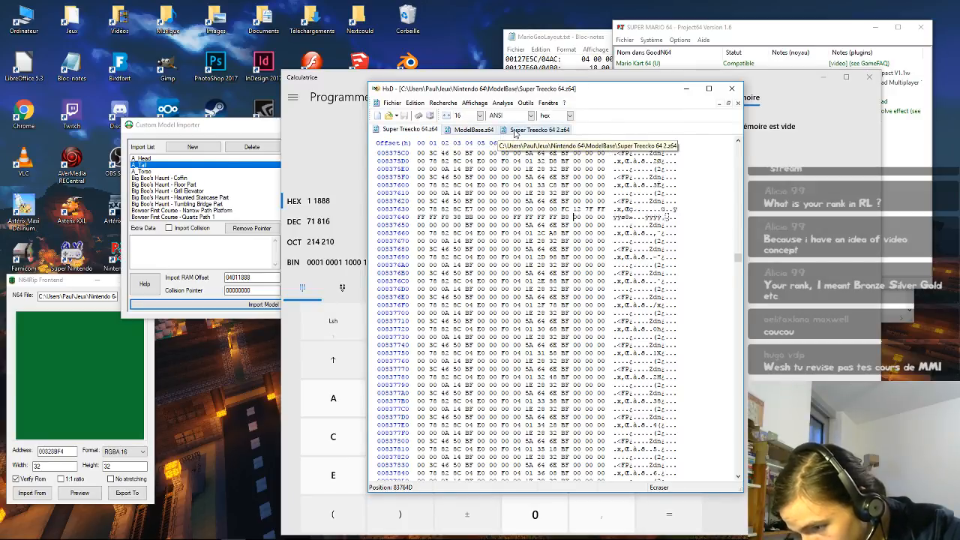
left_click(408, 130)
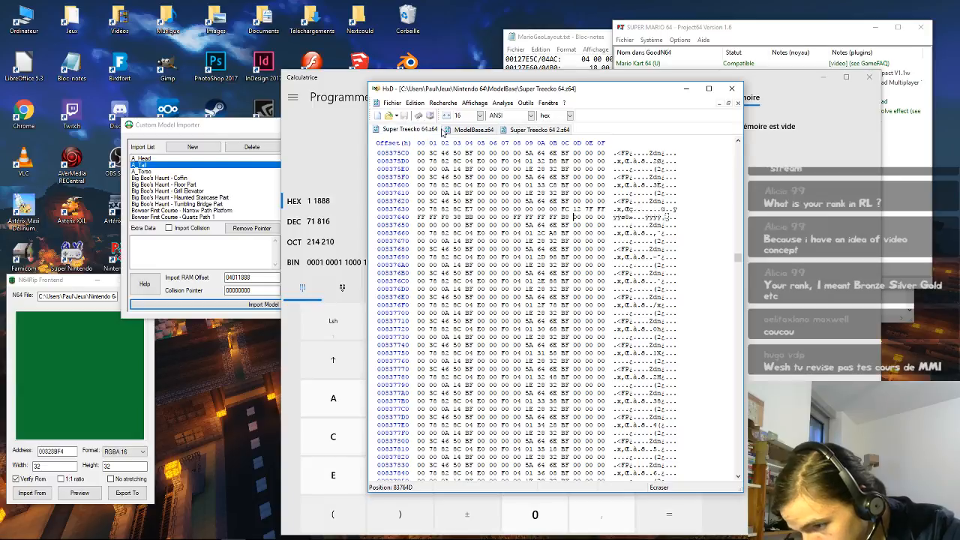
left_click(513, 132)
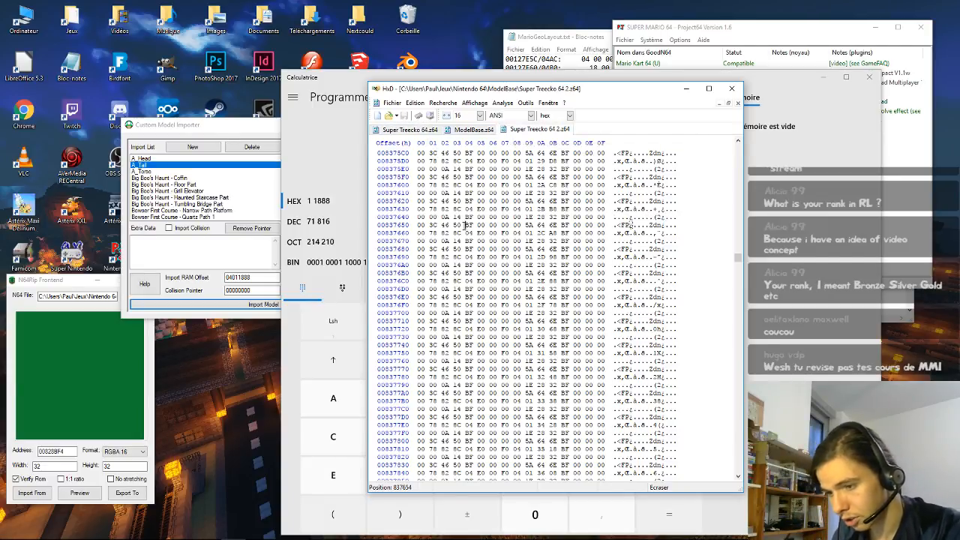
left_click(426, 130)
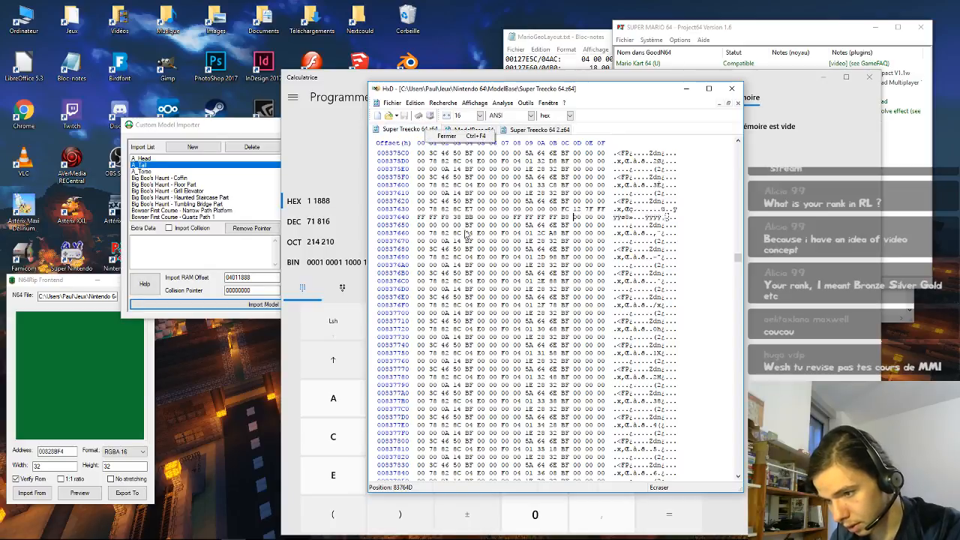
left_click(510, 131)
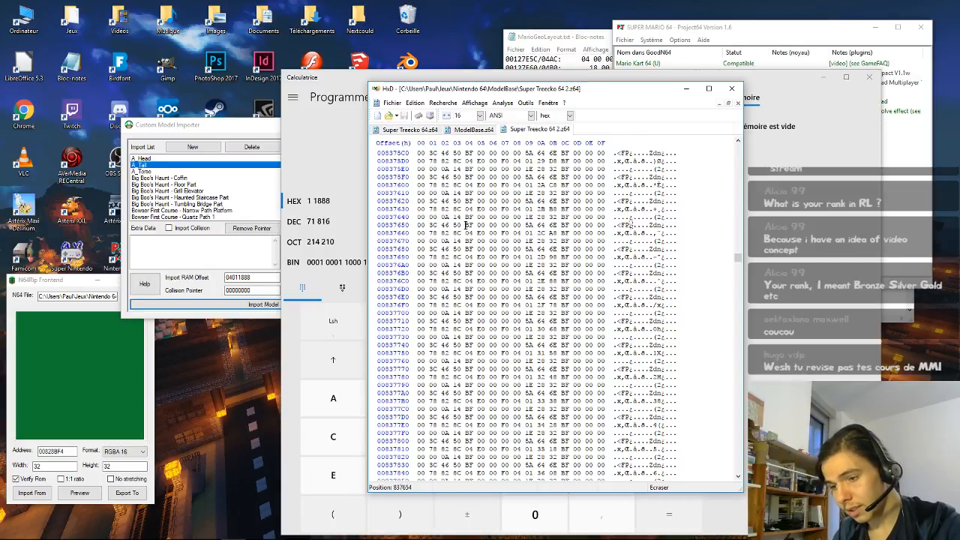
Step: Select block 837654-837C2B in Super Treecko 64 2.z64, examine the data down to 0083CFD0, and return to Super Treecko 64.z64
left_click_drag(466, 225, 556, 265)
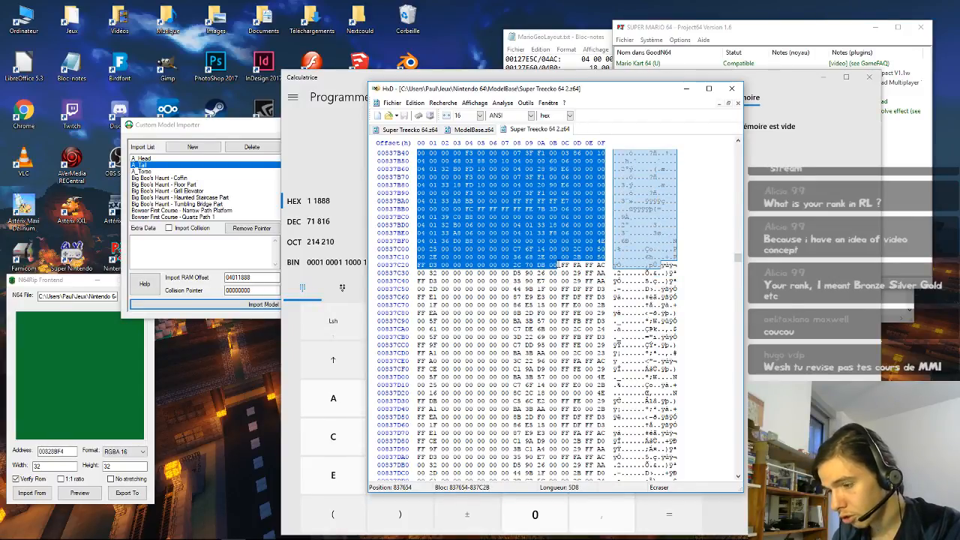
left_click(739, 476)
left_click(739, 476)
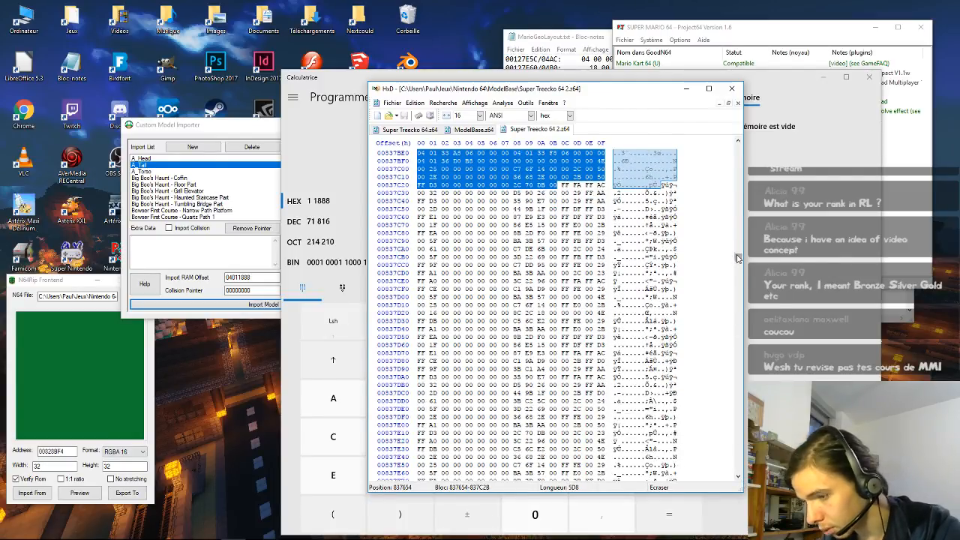
left_click_drag(738, 258, 738, 259)
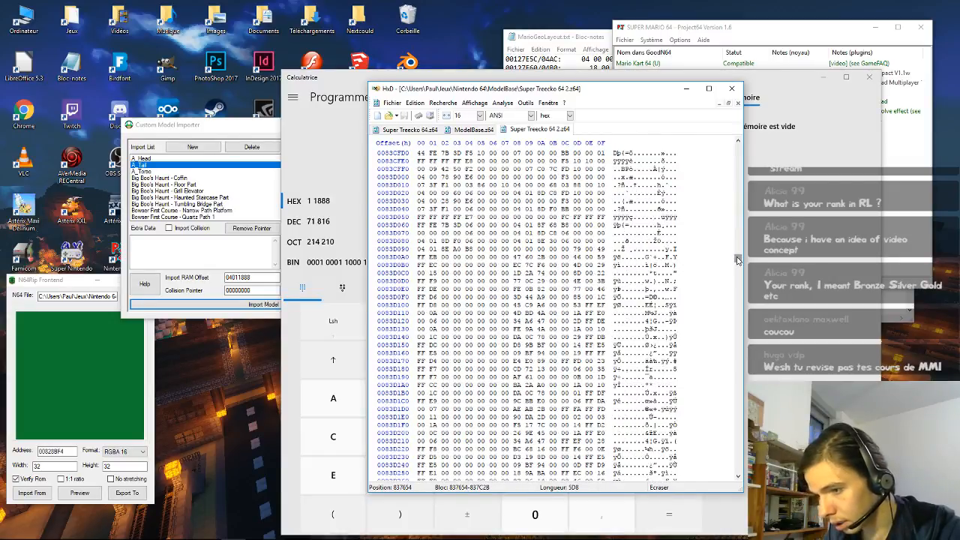
left_click(424, 130)
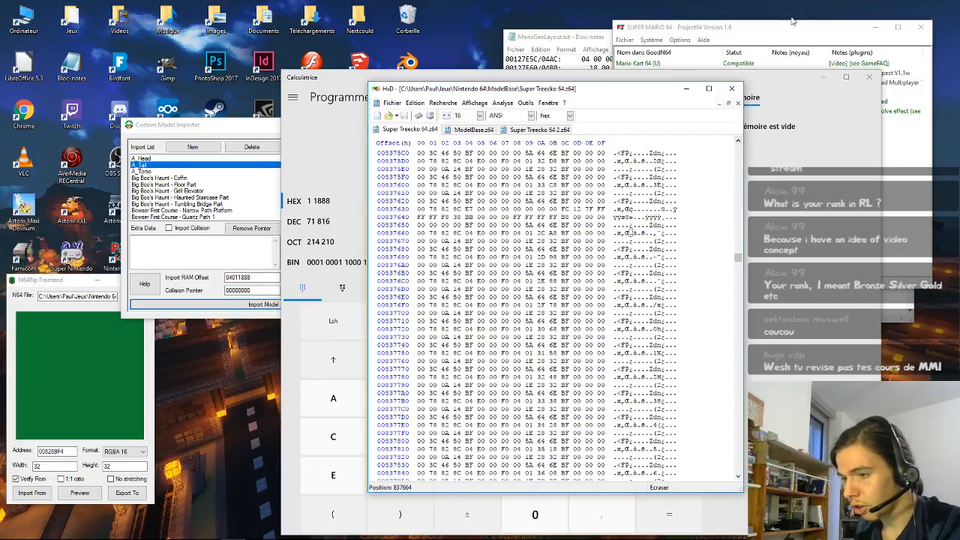
Step: Switch to Project64, start the recently used ROM, and enter the game with the Mario A save file
left_click(626, 40)
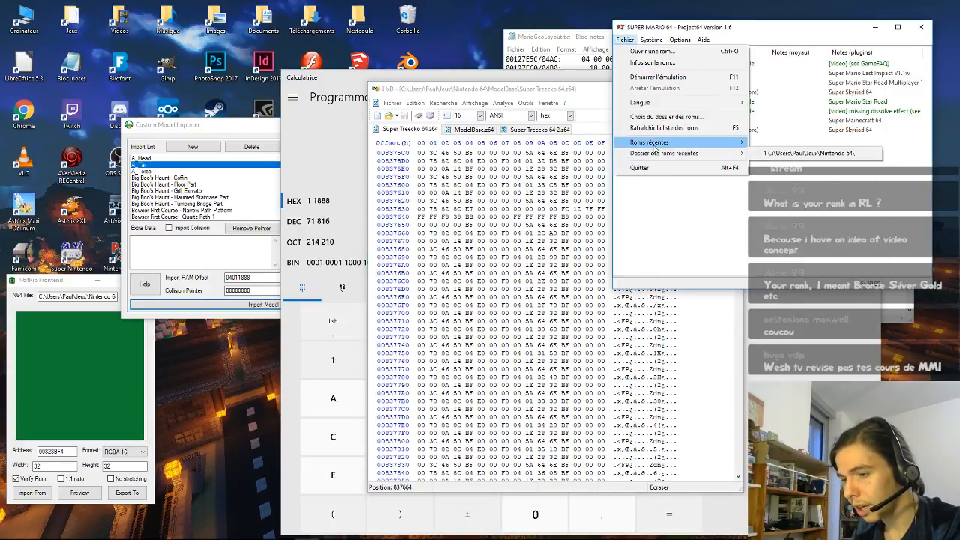
mouse_move(651, 147)
left_click(599, 144)
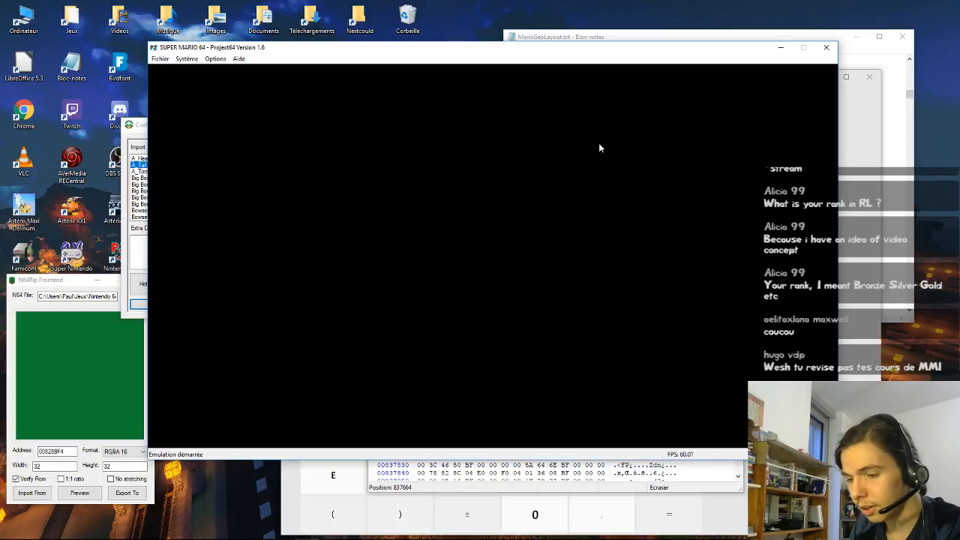
key("F4")
key("Return")
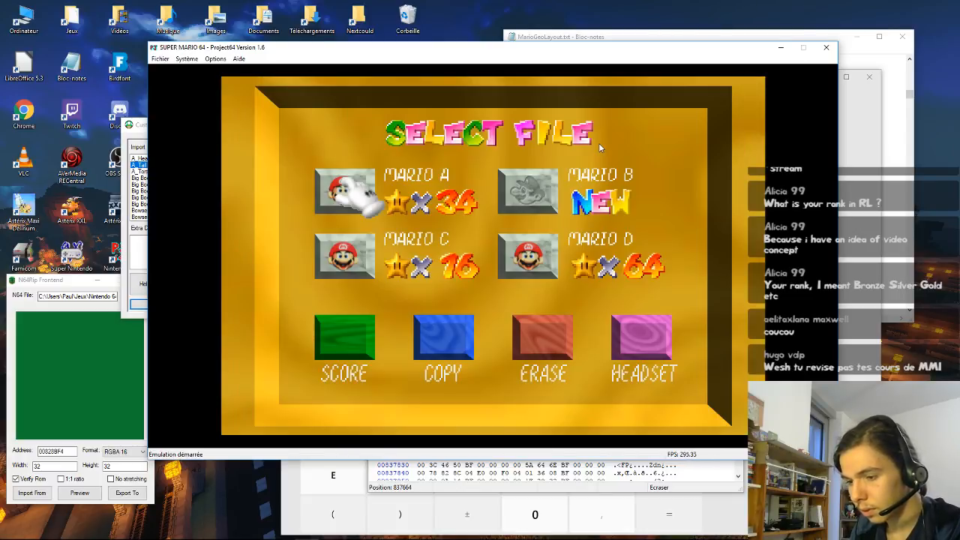
key("Return")
key("F4")
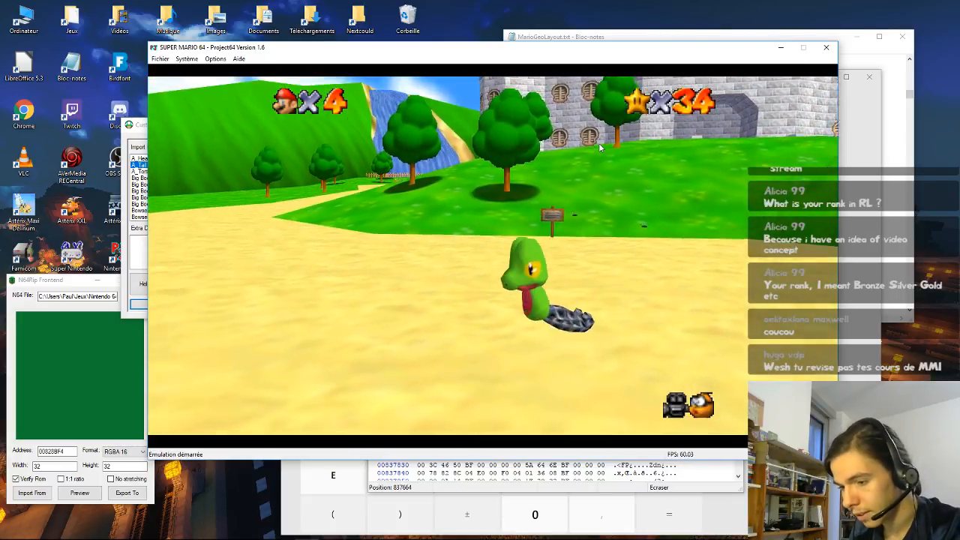
Step: Move the character around the castle grounds and indoors to inspect its tail model, and end the emulation
key("Left")
key("Right")
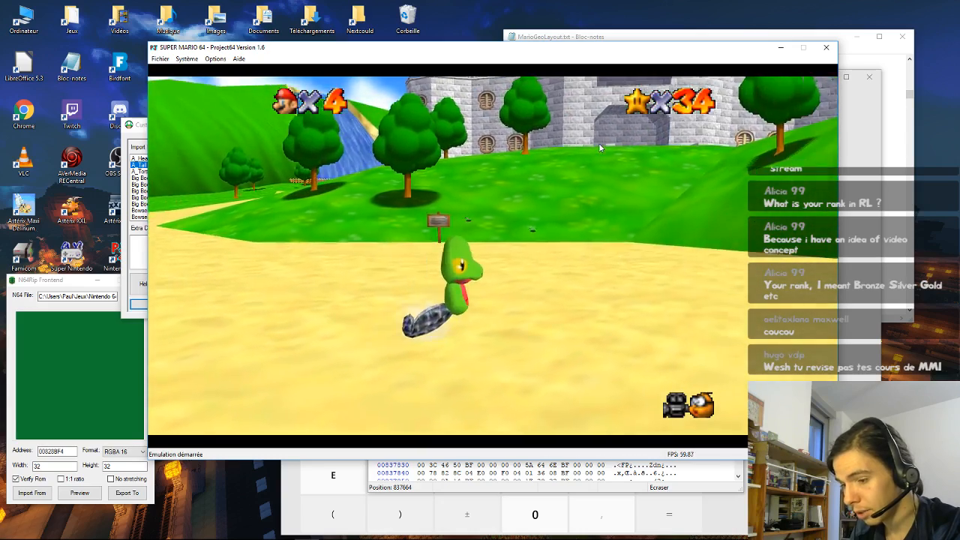
key("Up")
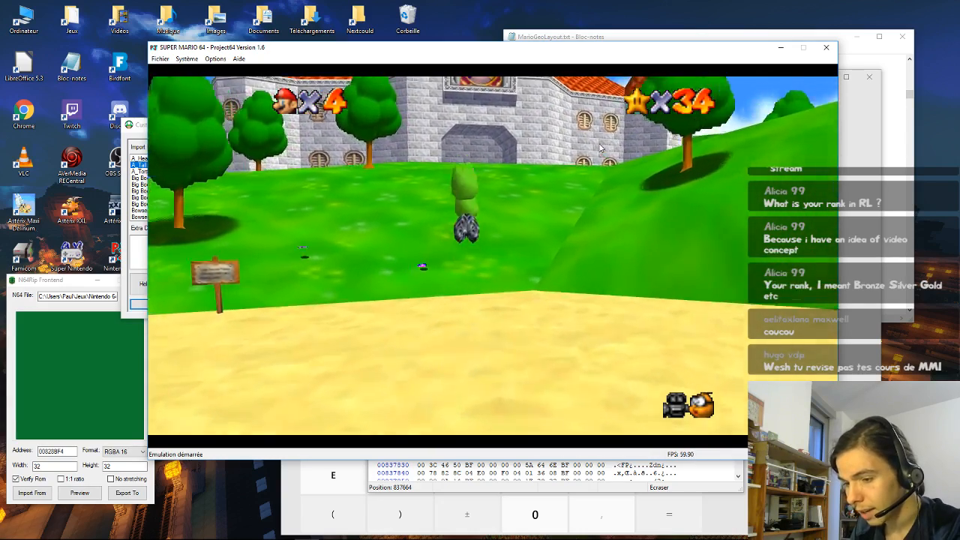
key("Up")
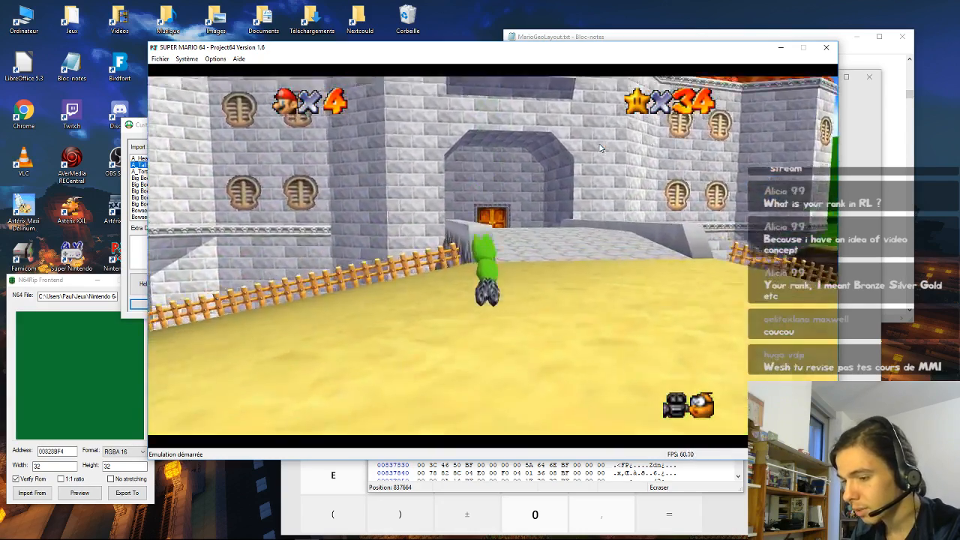
key("Up")
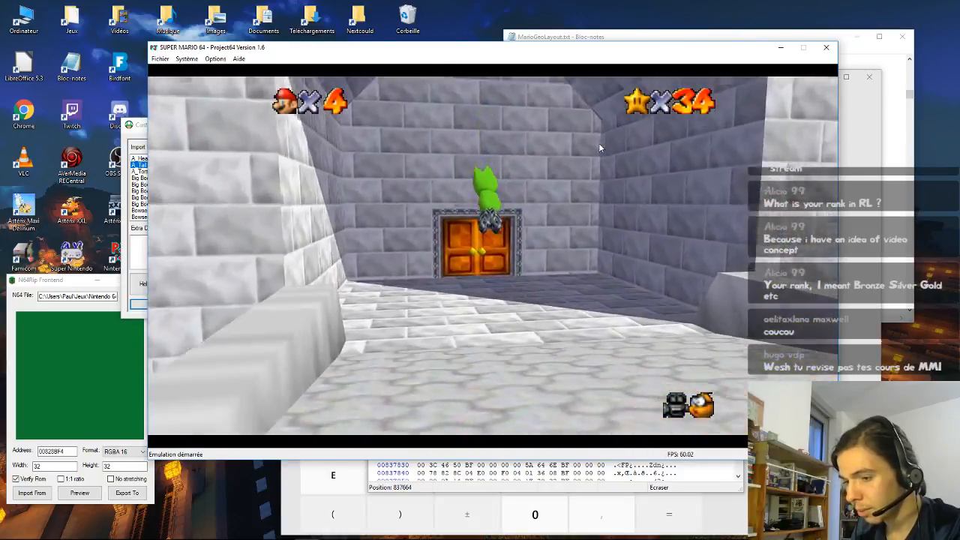
key("Up")
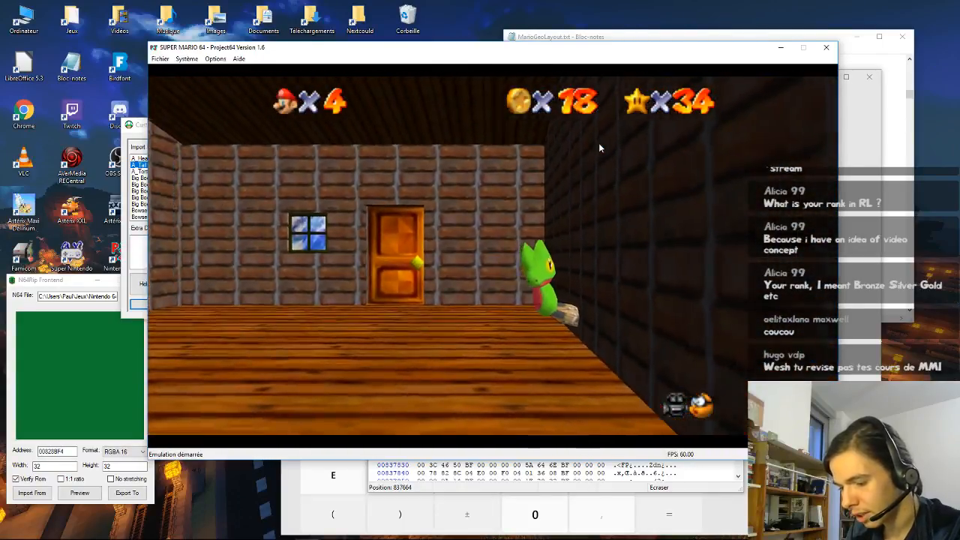
key("F12")
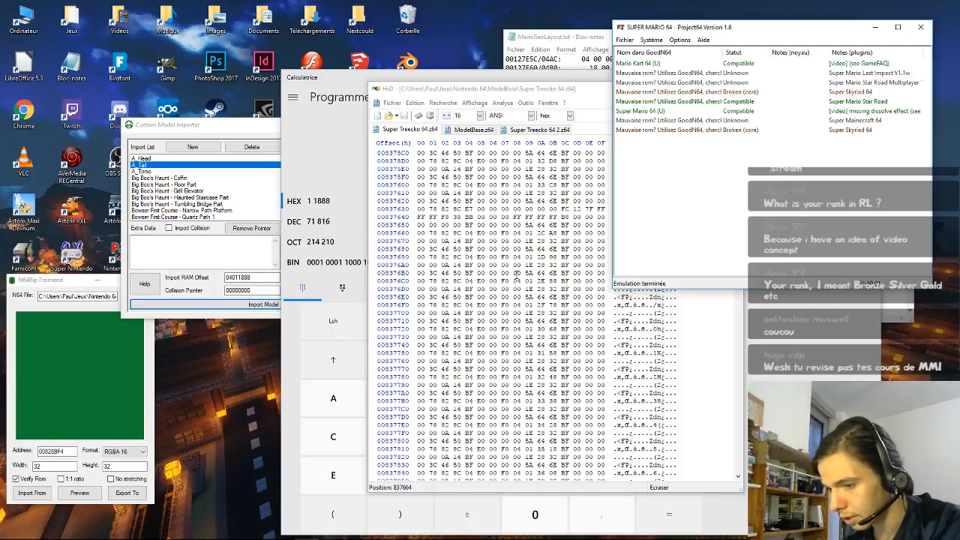
Step: Search backward from offset 837635 in Super Treecko 64.z64 for the hexadecimal value FD100000
left_click(477, 210)
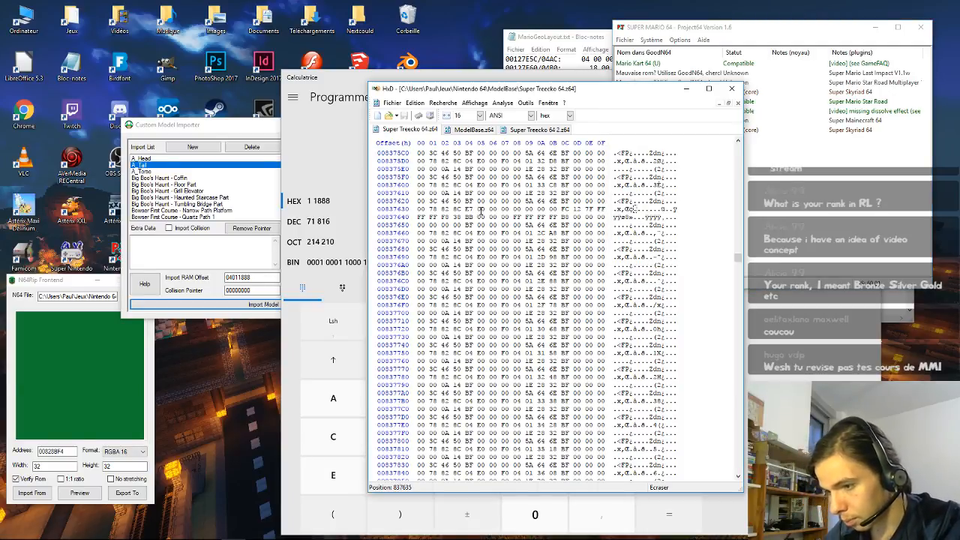
key("ctrl+f")
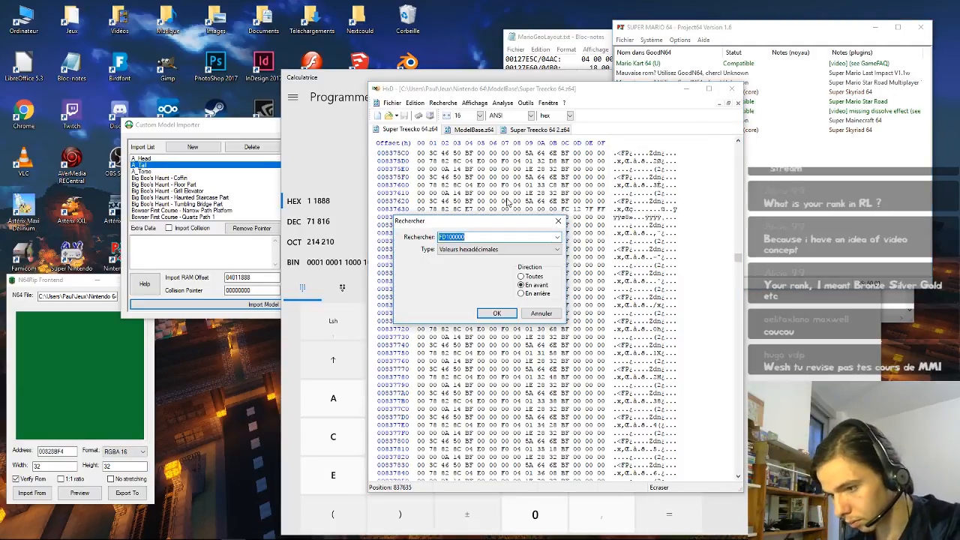
left_click(521, 293)
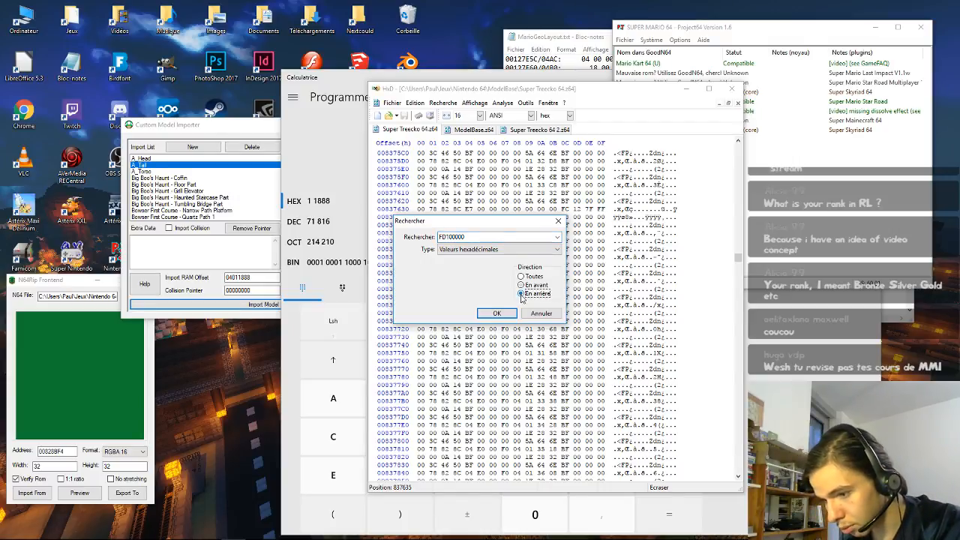
left_click(488, 313)
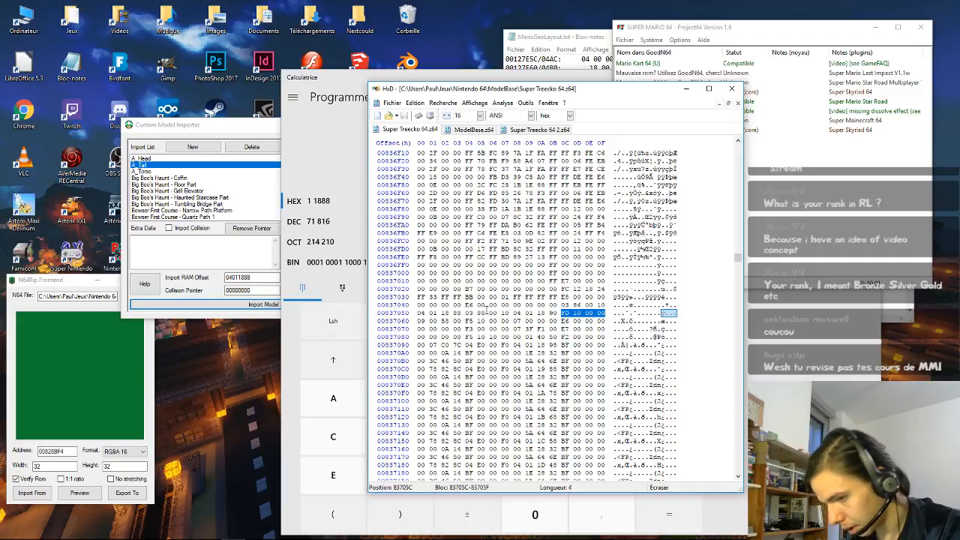
Step: Go to offset 008353EC and search forward from there for the hexadecimal value FD100000
key("ctrl+g")
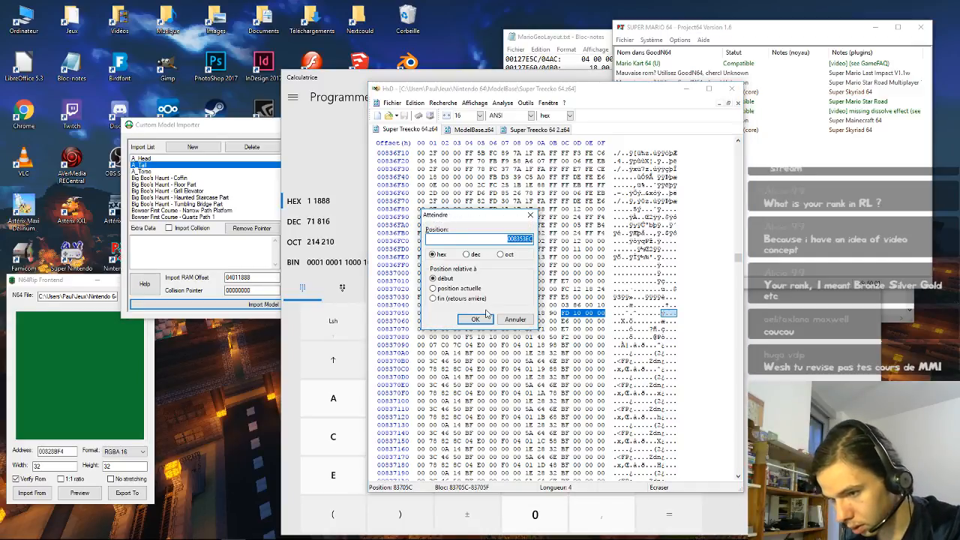
left_click(480, 318)
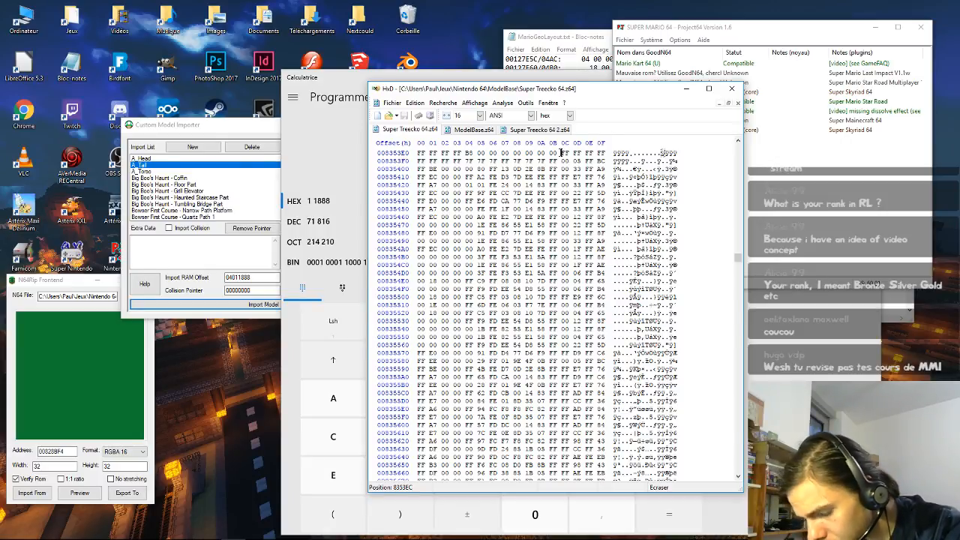
scroll(564, 165, "up", 1)
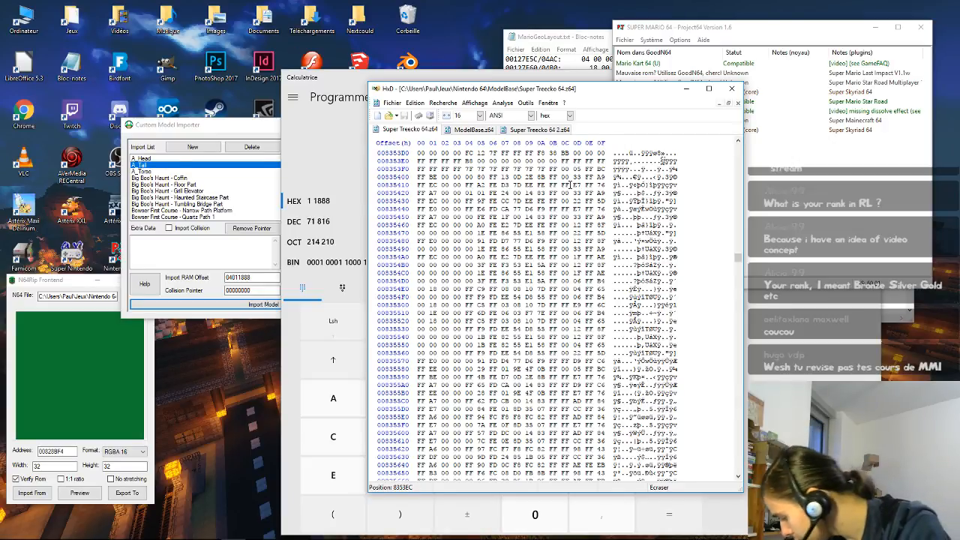
key("ctrl+g")
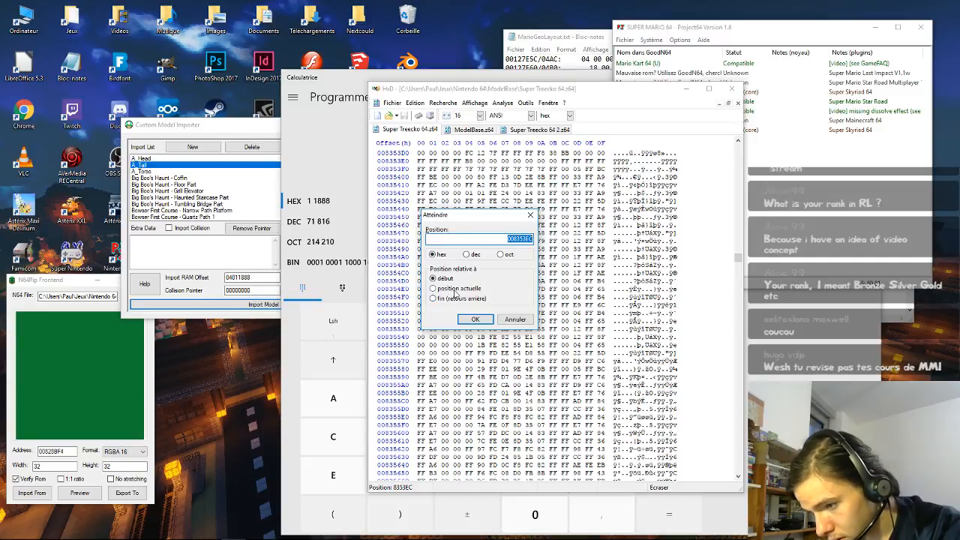
left_click(507, 319)
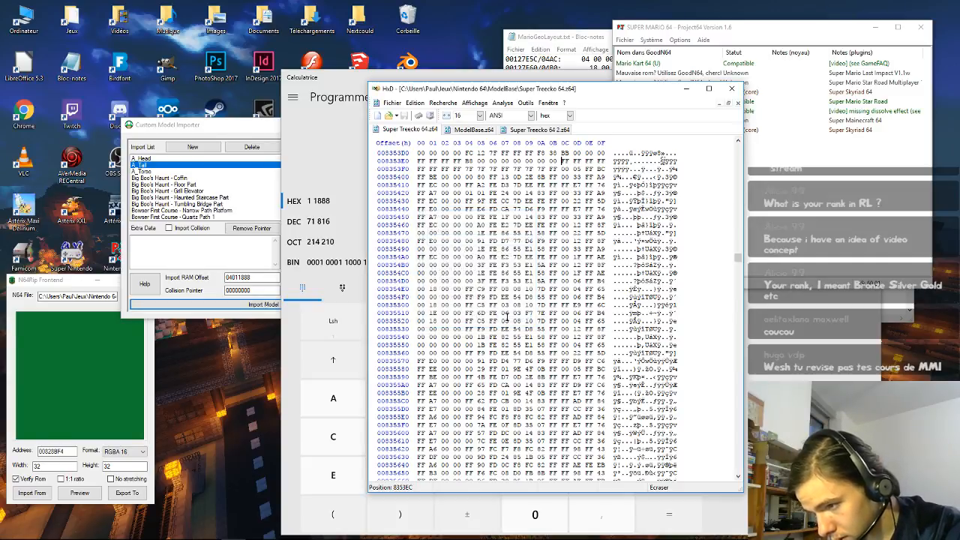
key("ctrl+f")
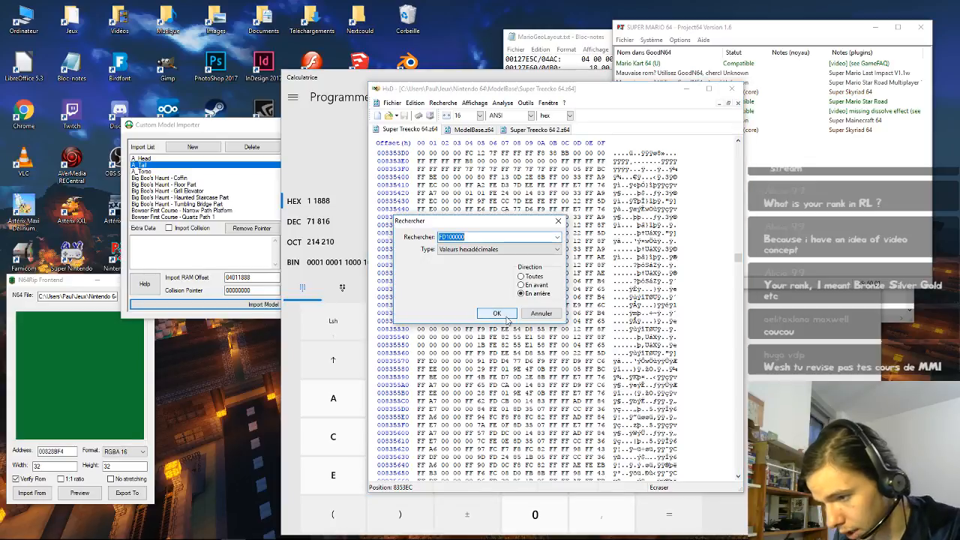
left_click(534, 289)
left_click(498, 313)
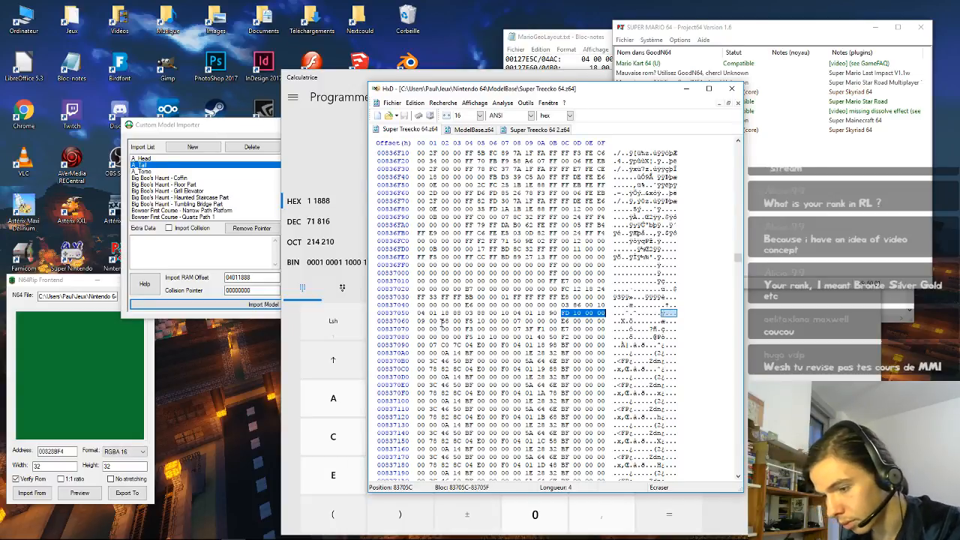
Step: Overwrite the four bytes at offset 837060 with 04 00 50 90 and save Super Treecko 64.z64
left_click(443, 321)
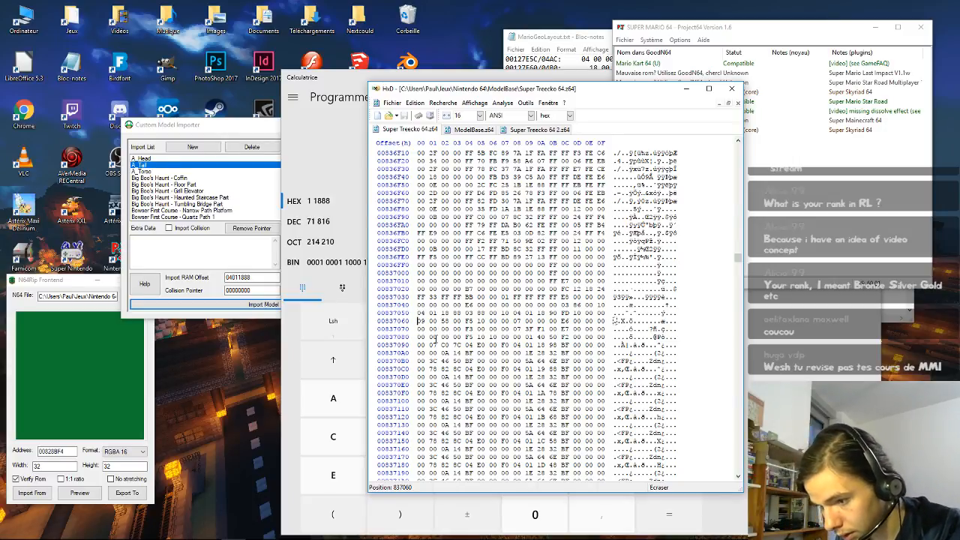
type("04 00 ")
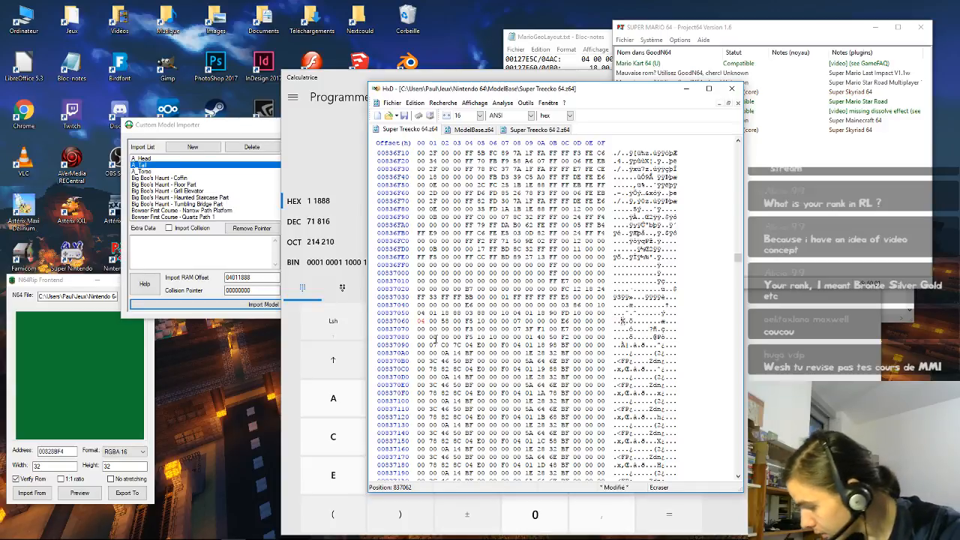
type("50")
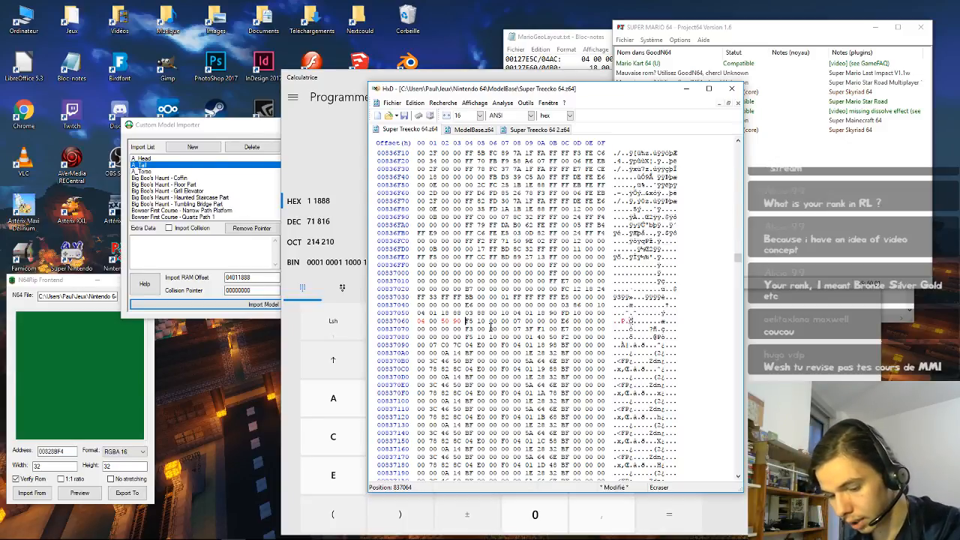
key("ctrl+s")
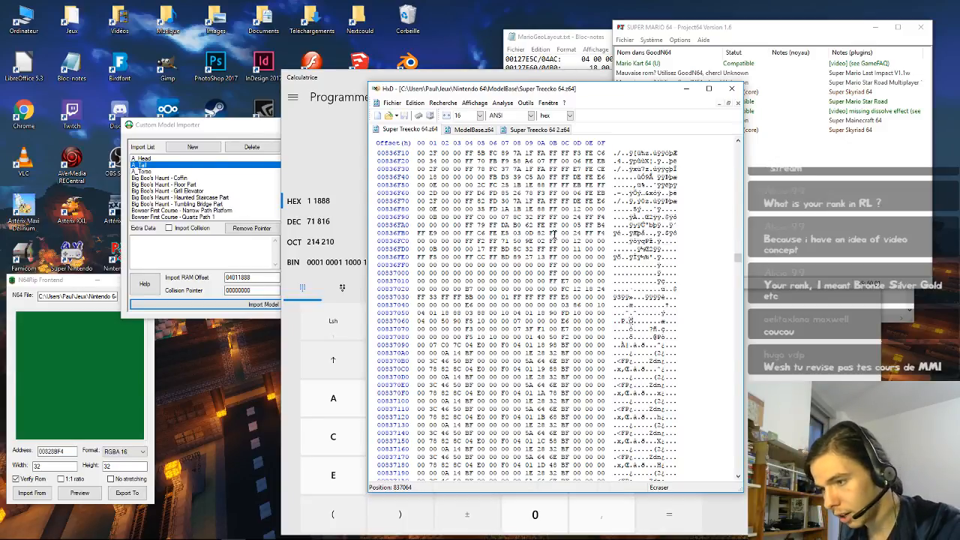
Step: Switch to Project64, start the recent ModelBase Super Treecko 64.z64 ROM, and enter the castle grounds with the Mario A save file
left_click(623, 40)
mouse_move(619, 144)
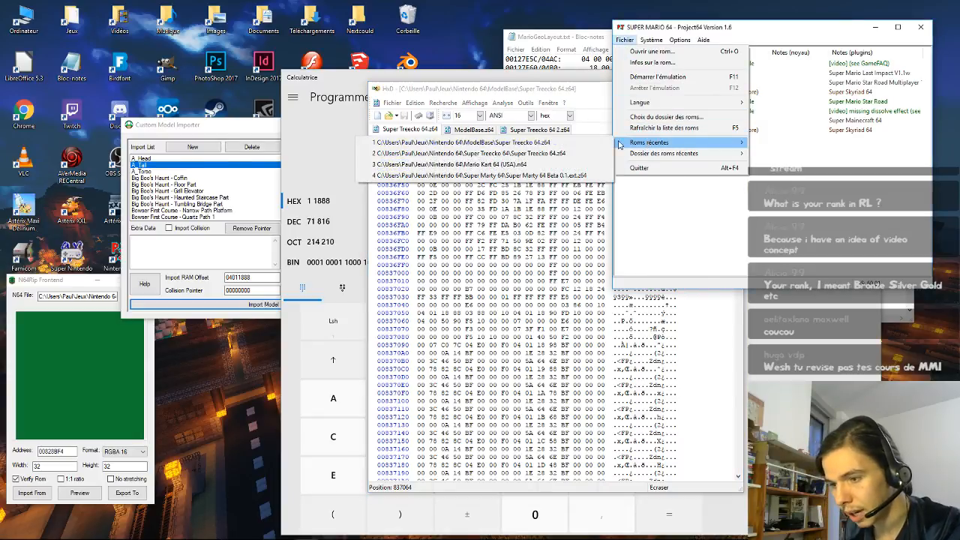
left_click(551, 144)
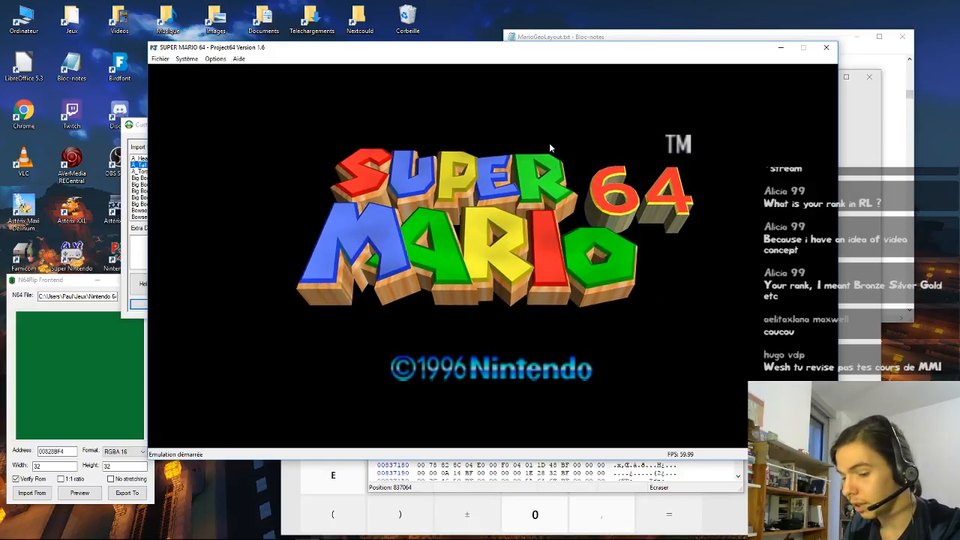
key("F4")
key("Return")
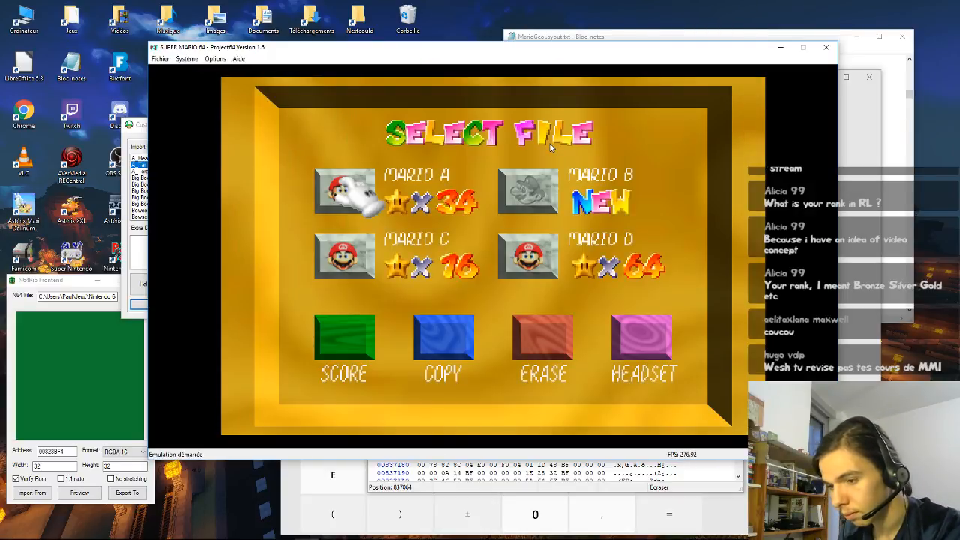
key("Return")
key("F4")
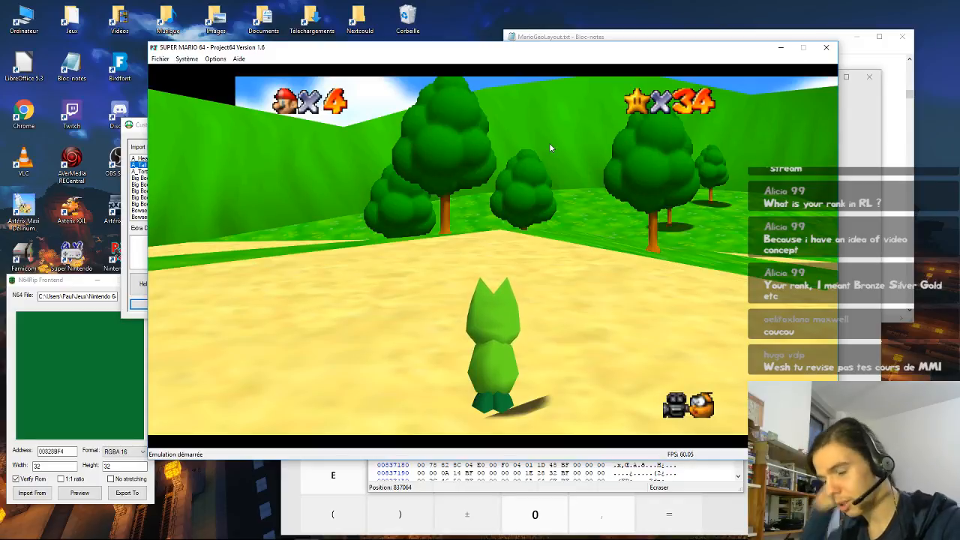
mouse_move(720, 537)
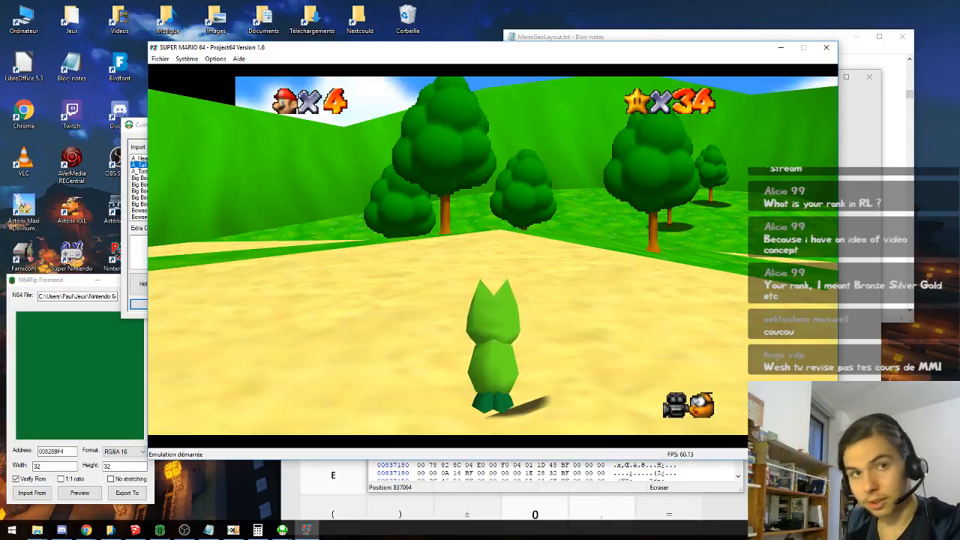